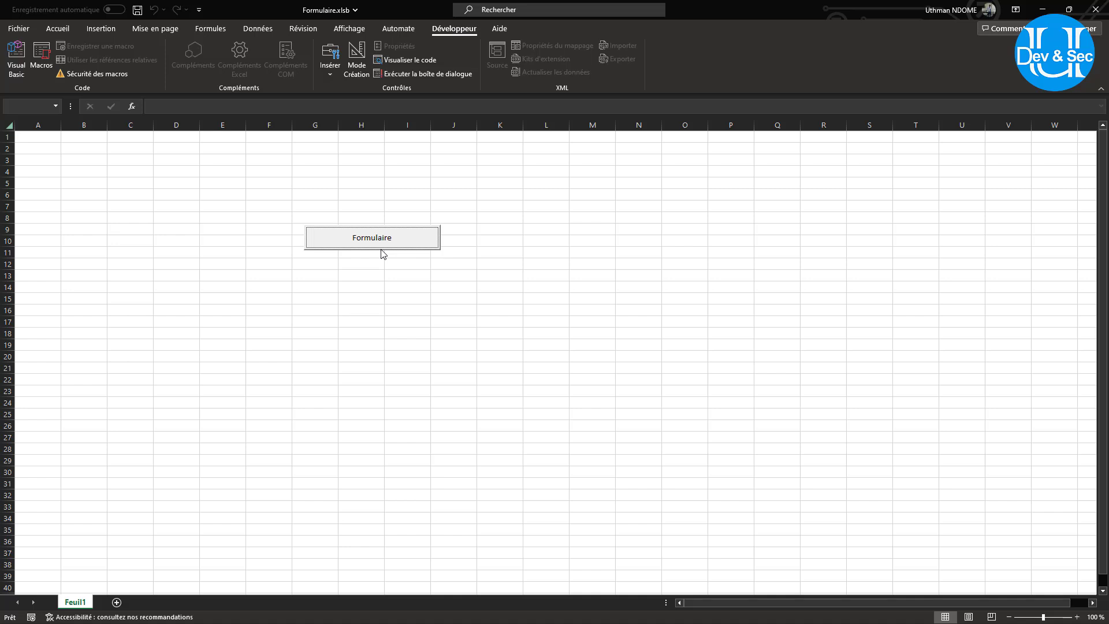
# - Open the form and add a second record titled Mme with its surname, first name and number
pyautogui.click(396, 243)
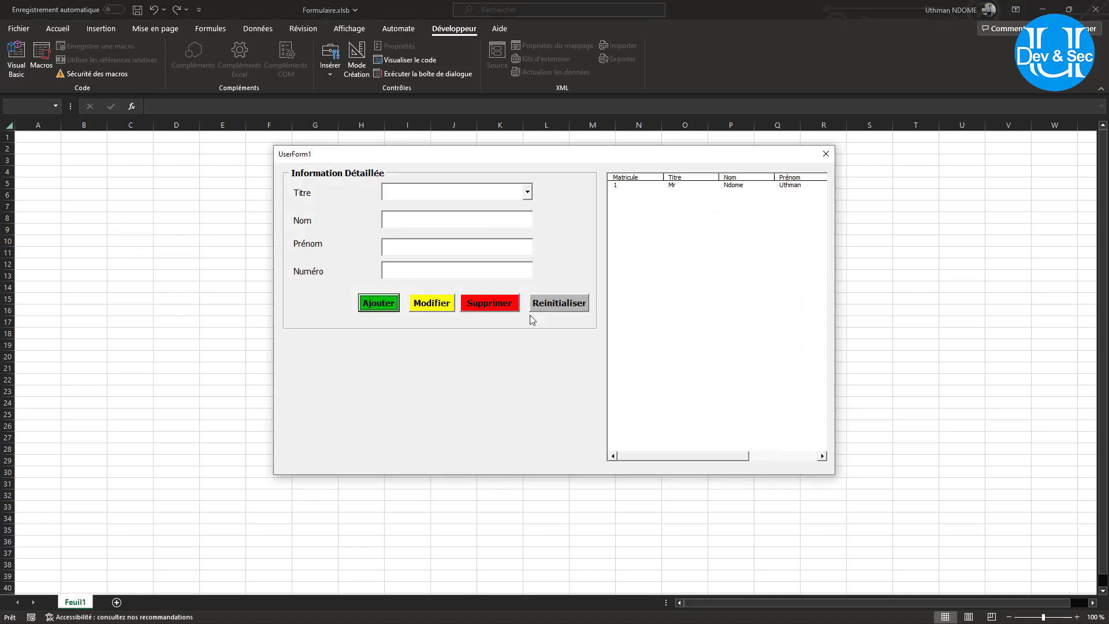
pyautogui.click(527, 193)
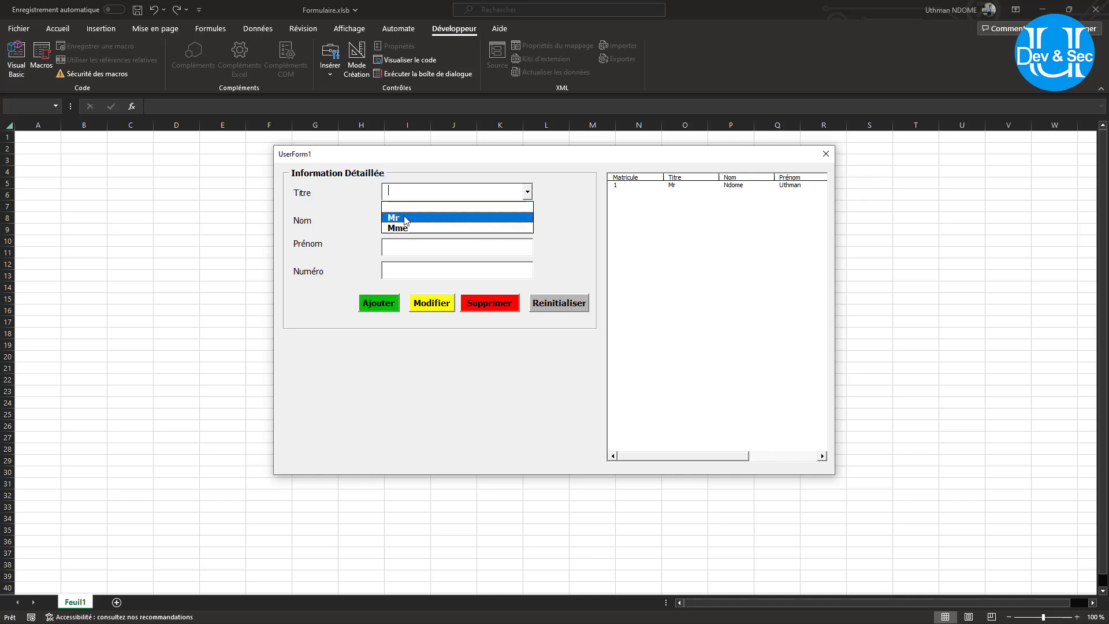
pyautogui.click(398, 227)
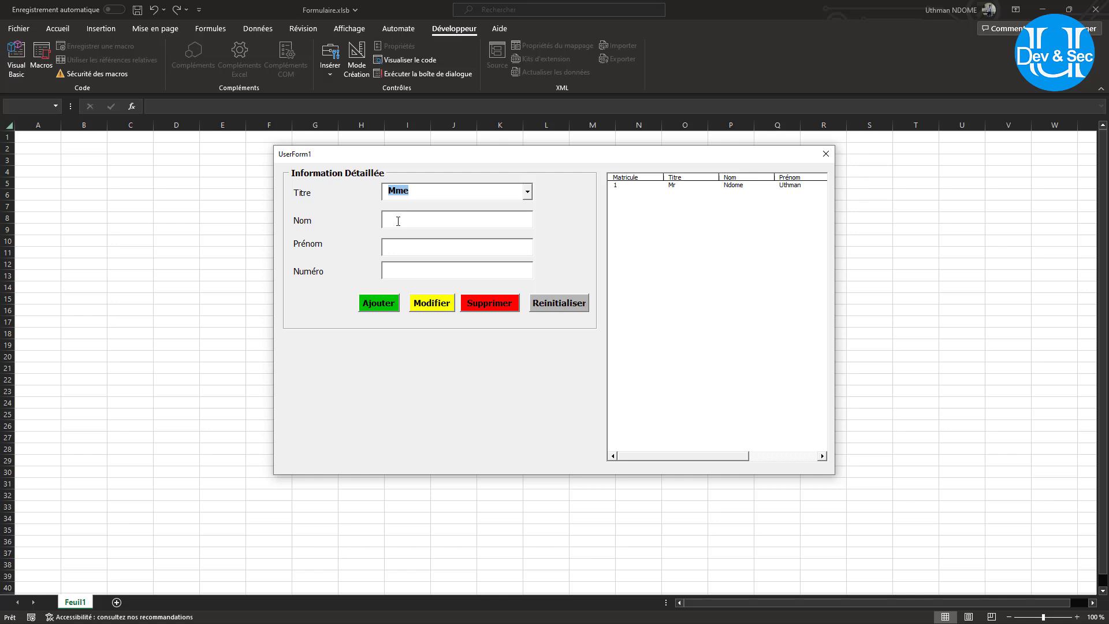
pyautogui.click(399, 221)
pyautogui.write('ll')
pyautogui.press('Tab')
pyautogui.write('M')
pyautogui.write('mo')
pyautogui.write('48787485')
pyautogui.click(374, 305)
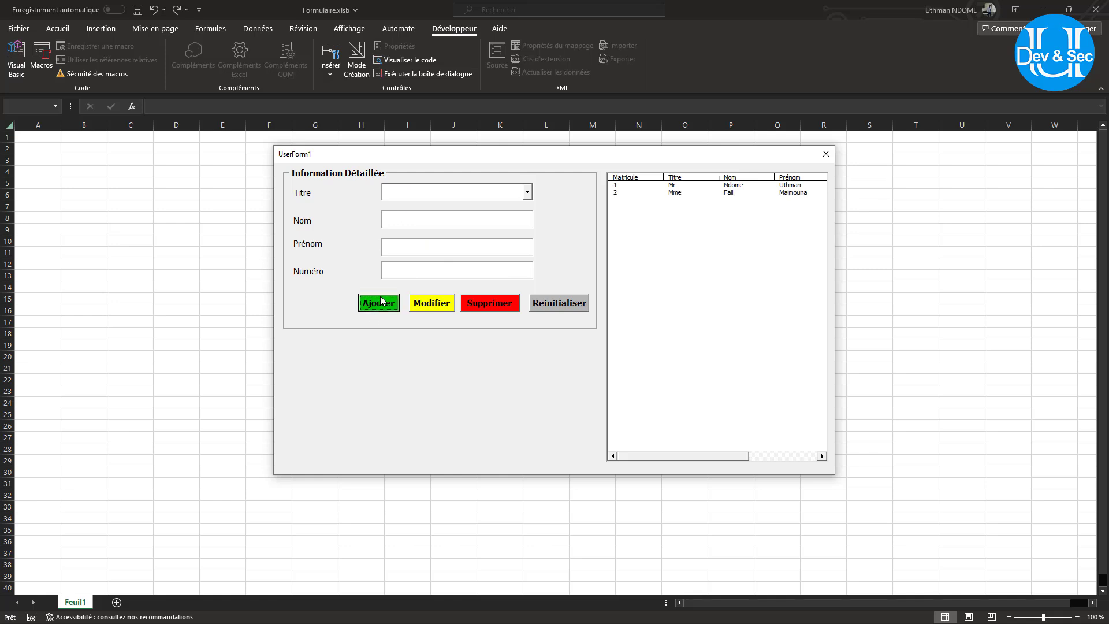
pyautogui.click(696, 194)
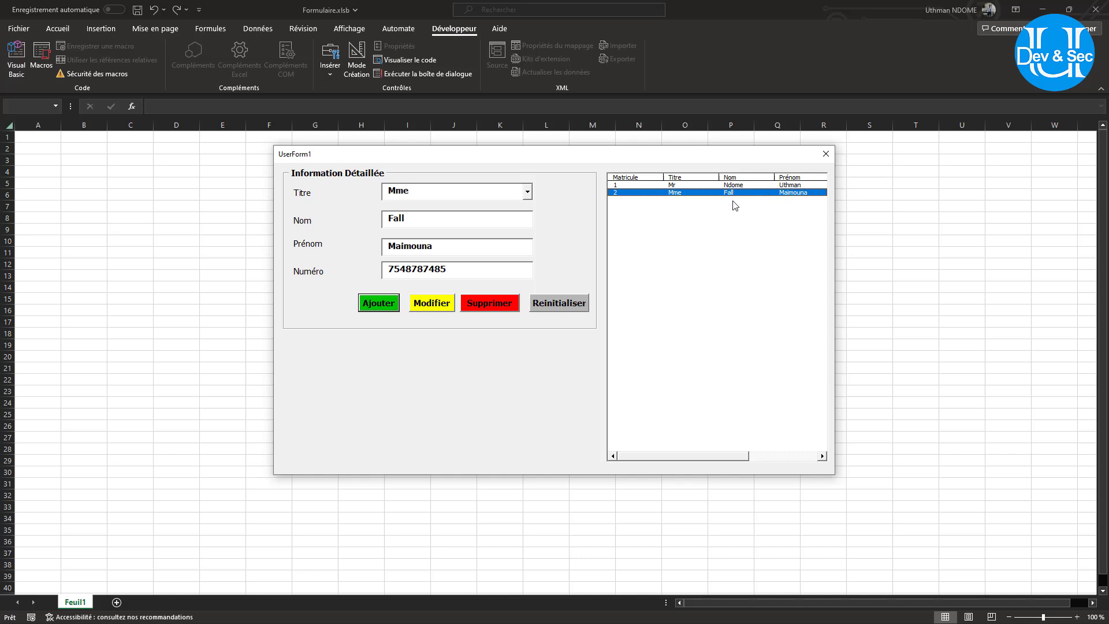
pyautogui.click(526, 192)
pyautogui.click(416, 217)
pyautogui.press('Tab')
pyautogui.press('Tab')
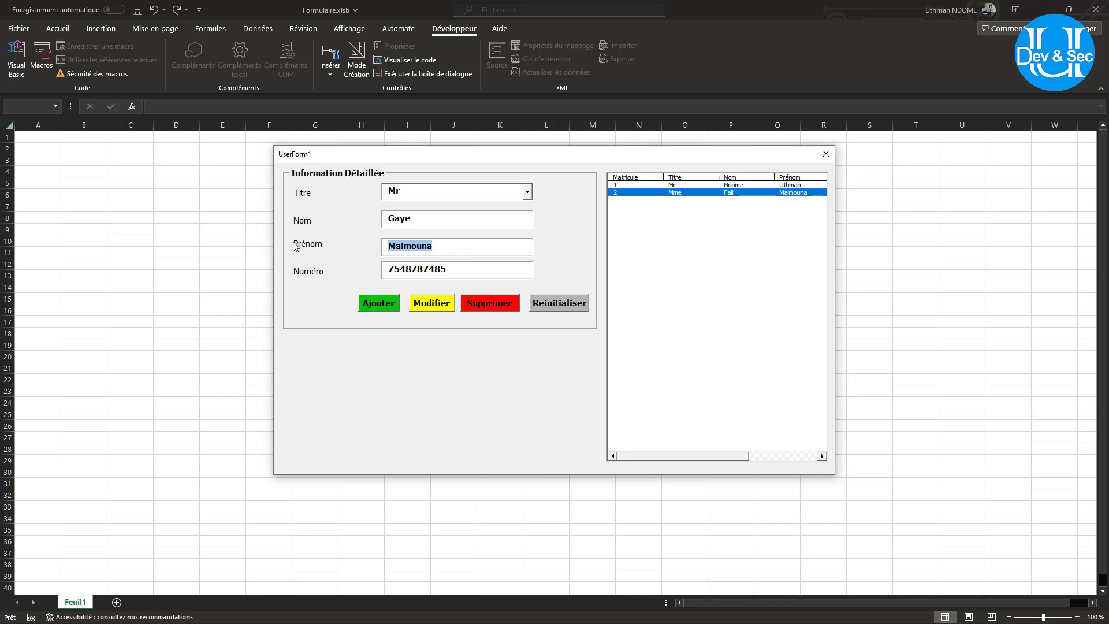
pyautogui.press('Tab')
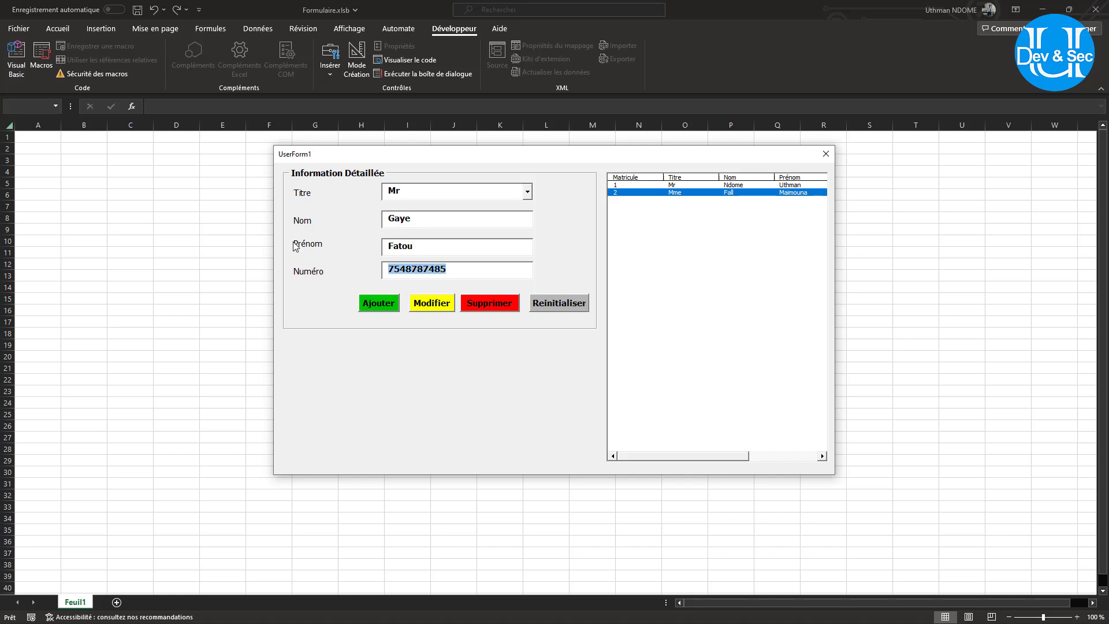
pyautogui.moveTo(676, 456); pyautogui.dragTo(871, 463)
pyautogui.moveTo(701, 459); pyautogui.dragTo(771, 456)
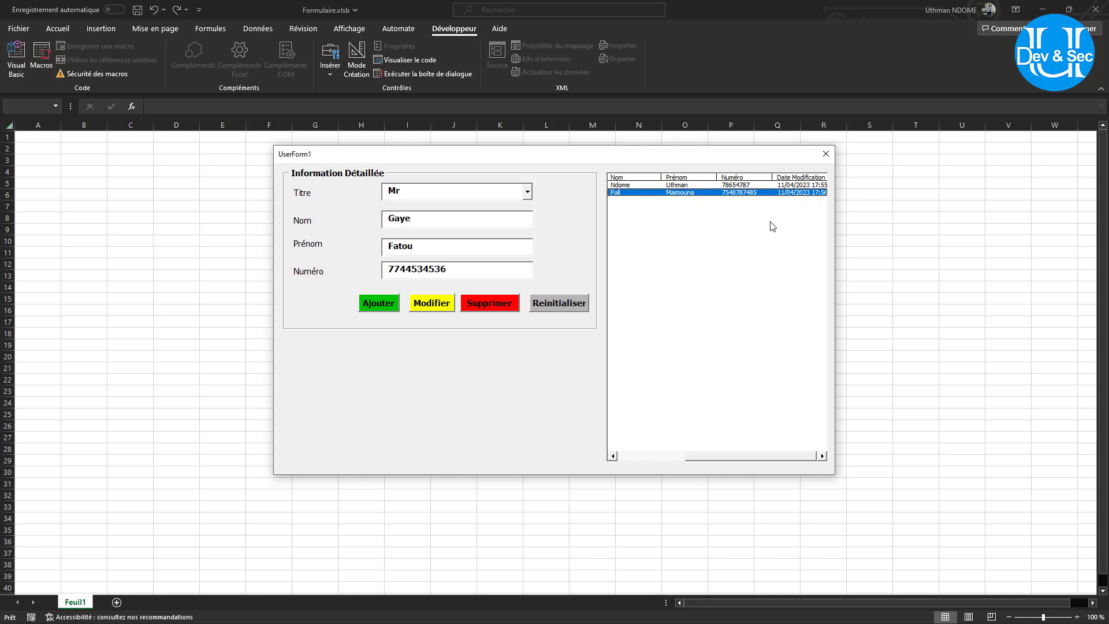
pyautogui.click(429, 307)
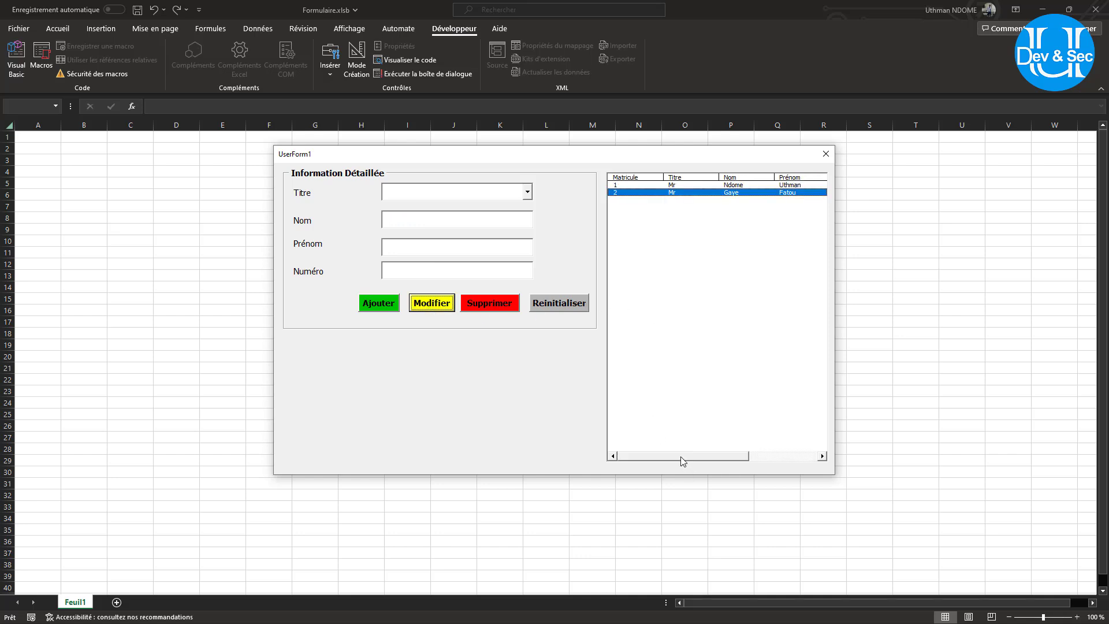
# - Reload the edited second record and delete it from the list
pyautogui.moveTo(680, 456); pyautogui.dragTo(763, 456)
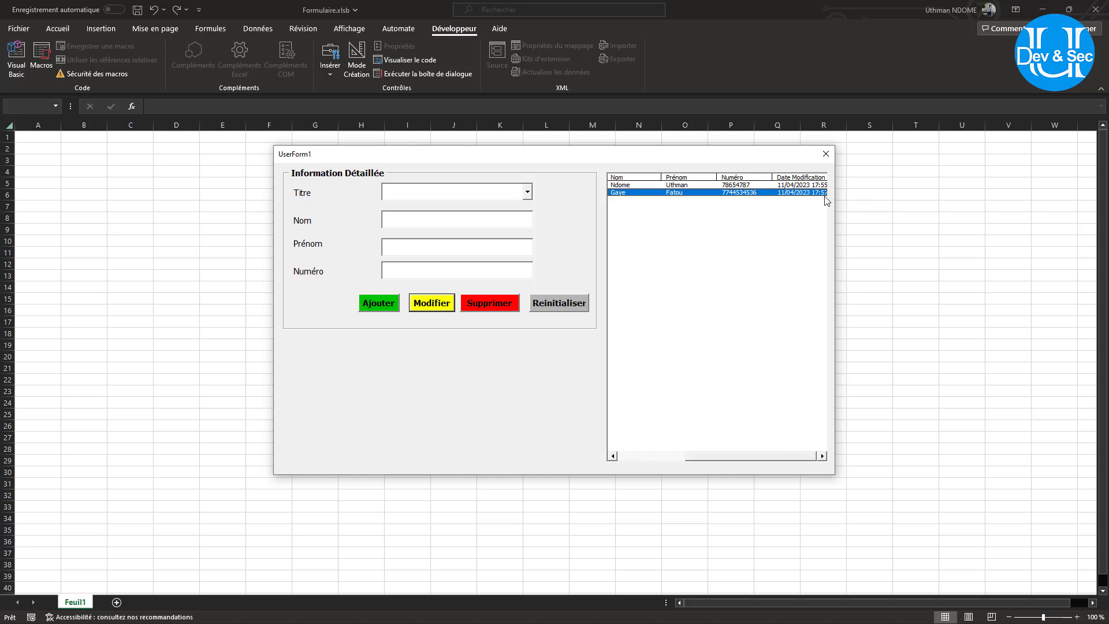
pyautogui.doubleClick(716, 196)
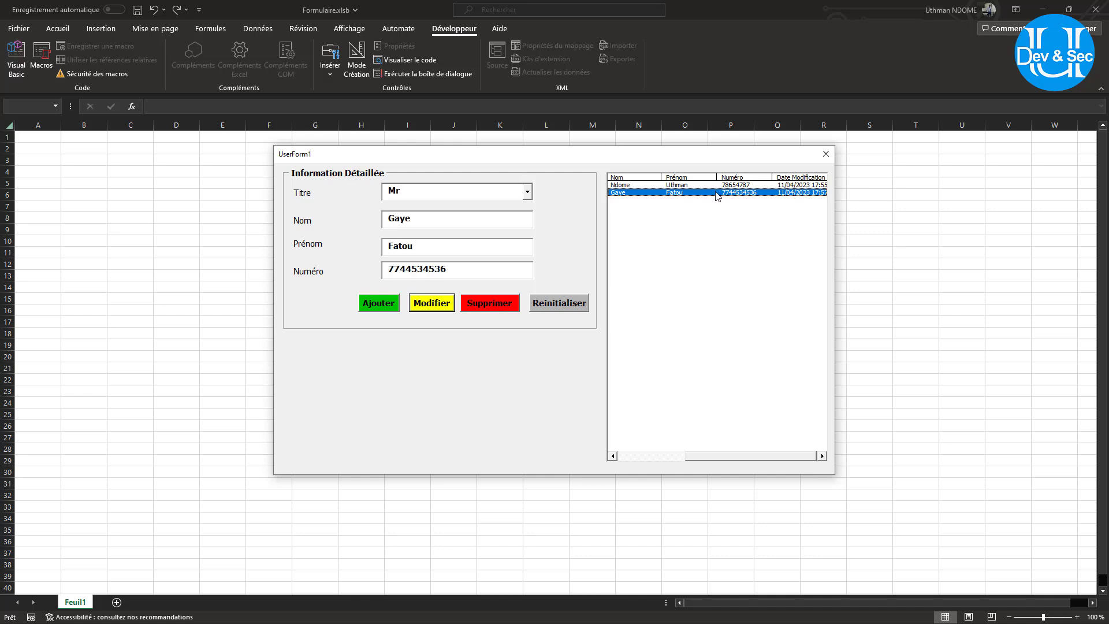
pyautogui.click(483, 307)
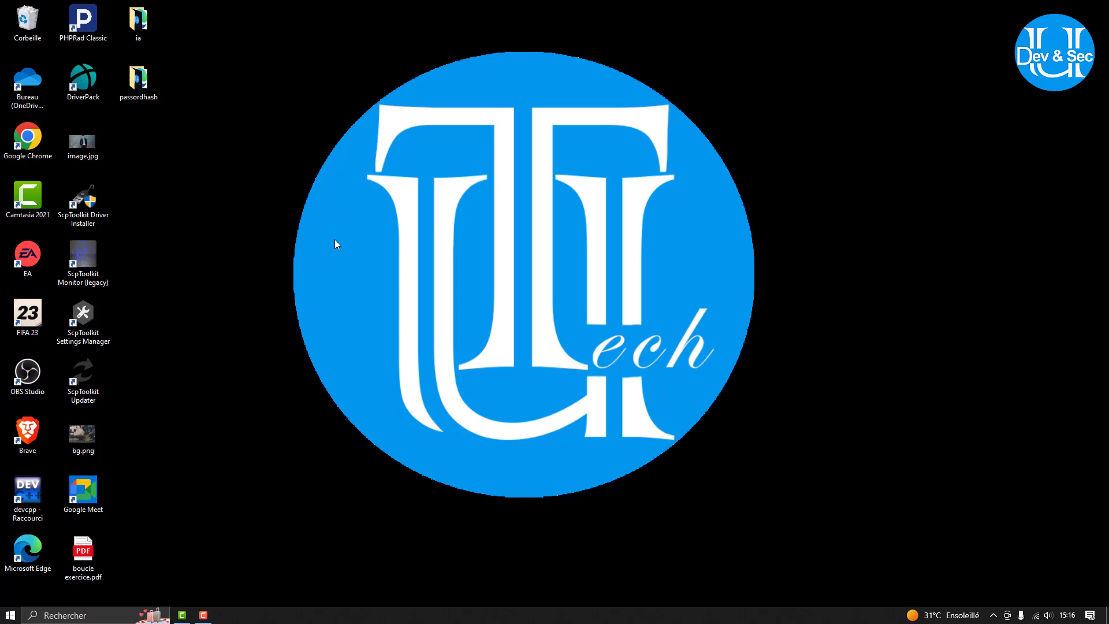
# - Launch Excel from the Windows search by typing 'ex' and selecting the app
pyautogui.press('super')
pyautogui.write('ex')
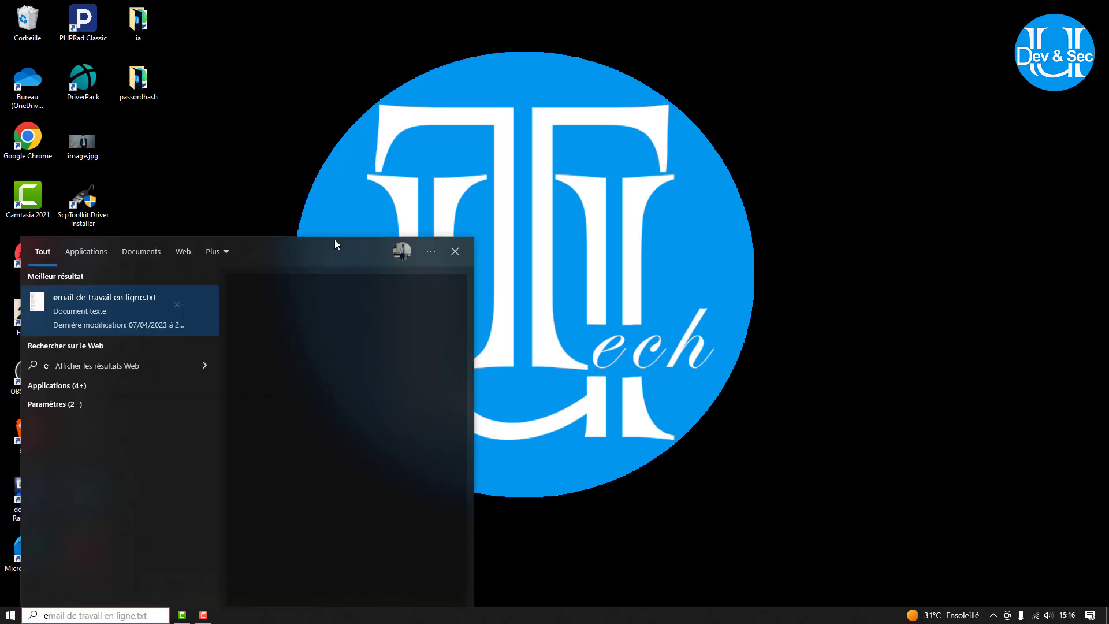
pyautogui.press('Down')
pyautogui.press('Down')
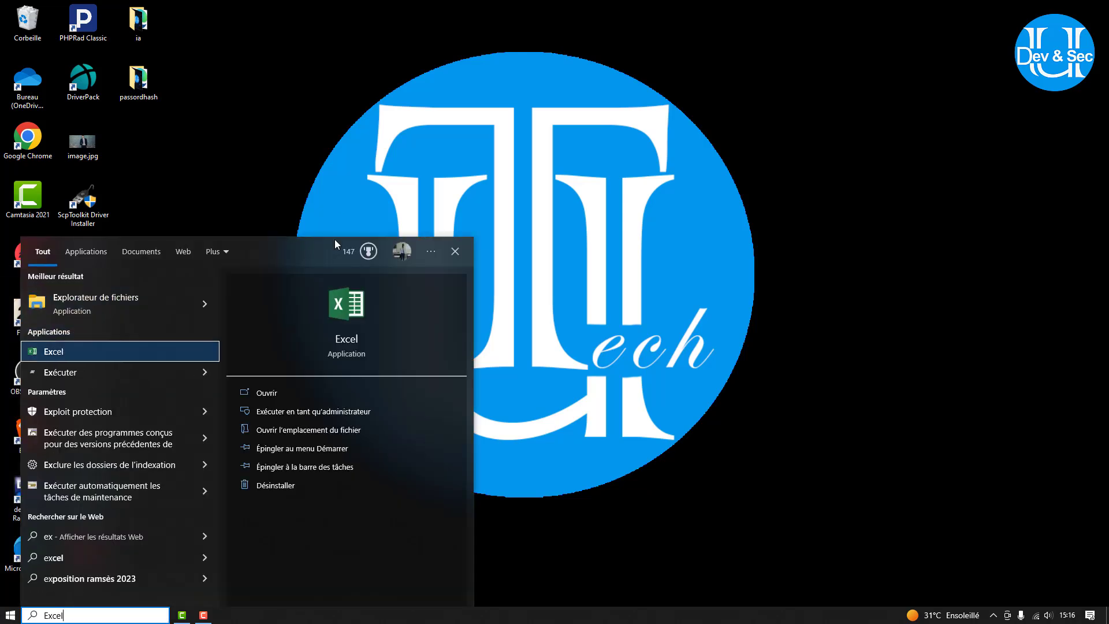
pyautogui.press('Return')
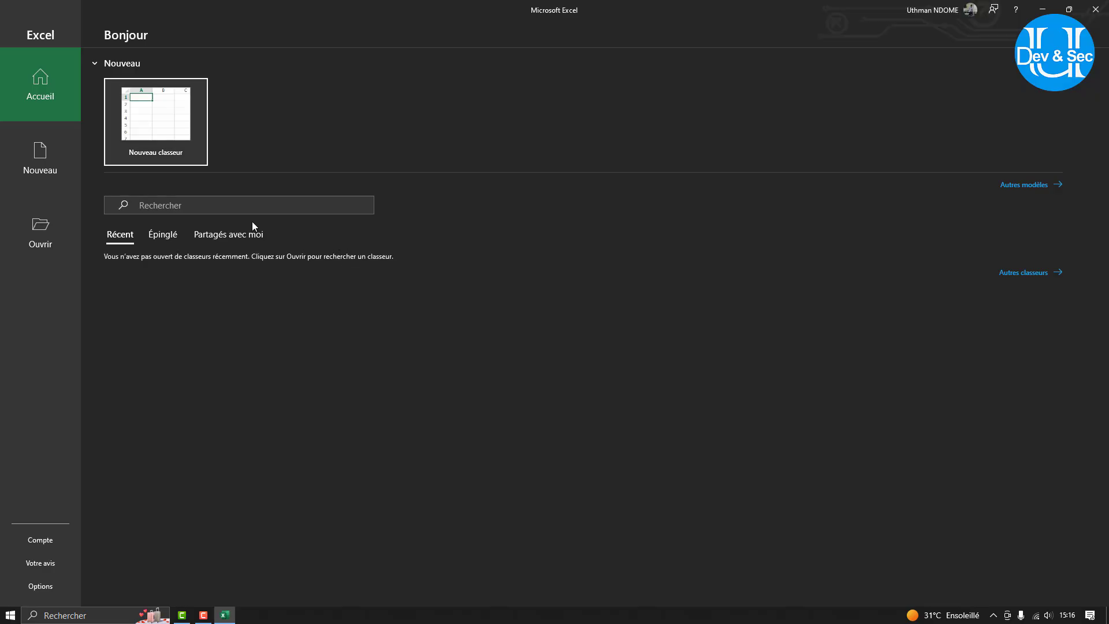
# - Start a blank workbook and save it as Formulaire with type Classeur Excel binaire (*.xlsb)
pyautogui.click(151, 134)
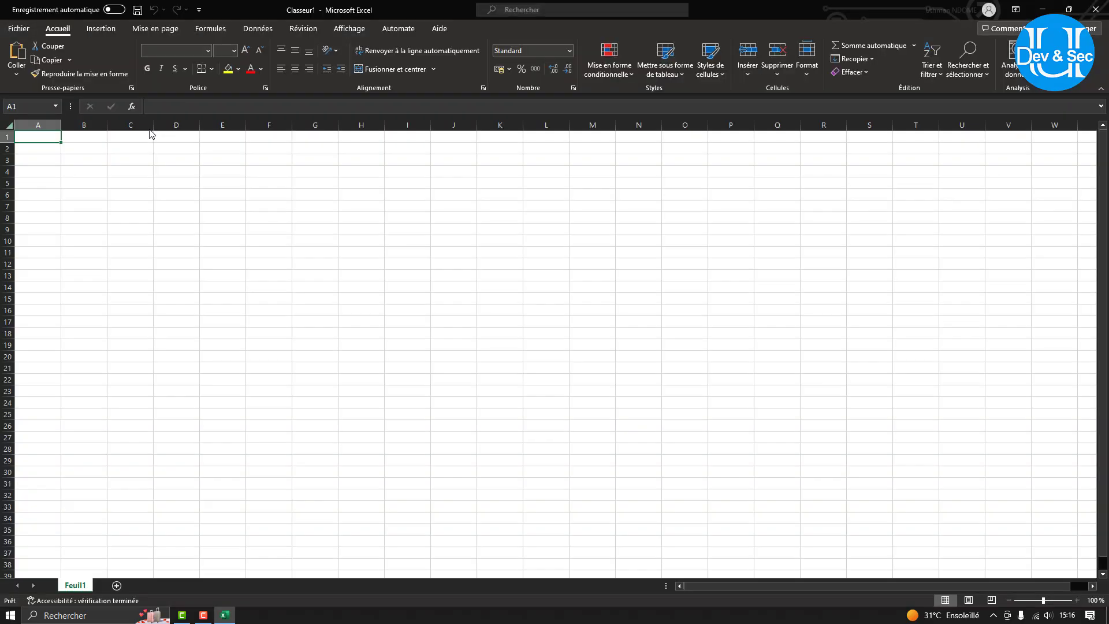
pyautogui.click(16, 30)
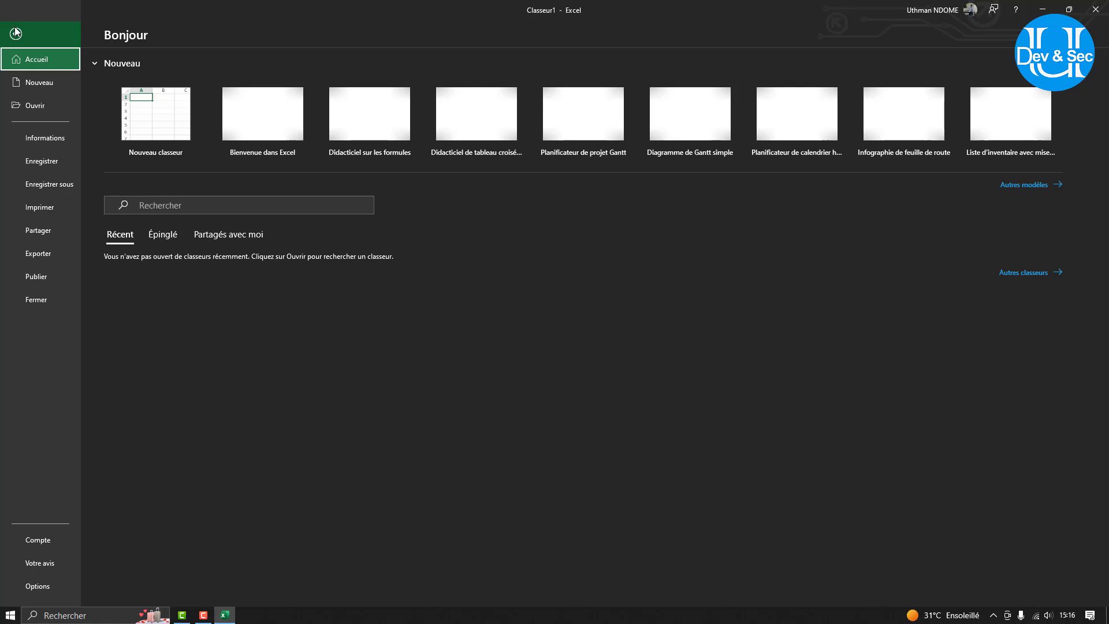
pyautogui.click(42, 185)
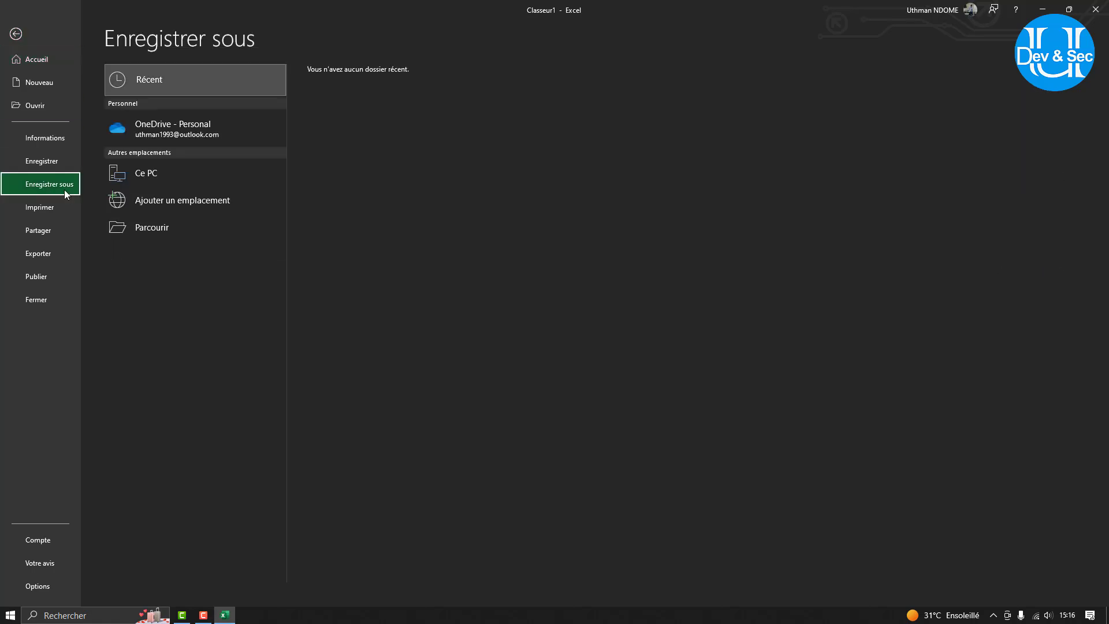
pyautogui.click(138, 227)
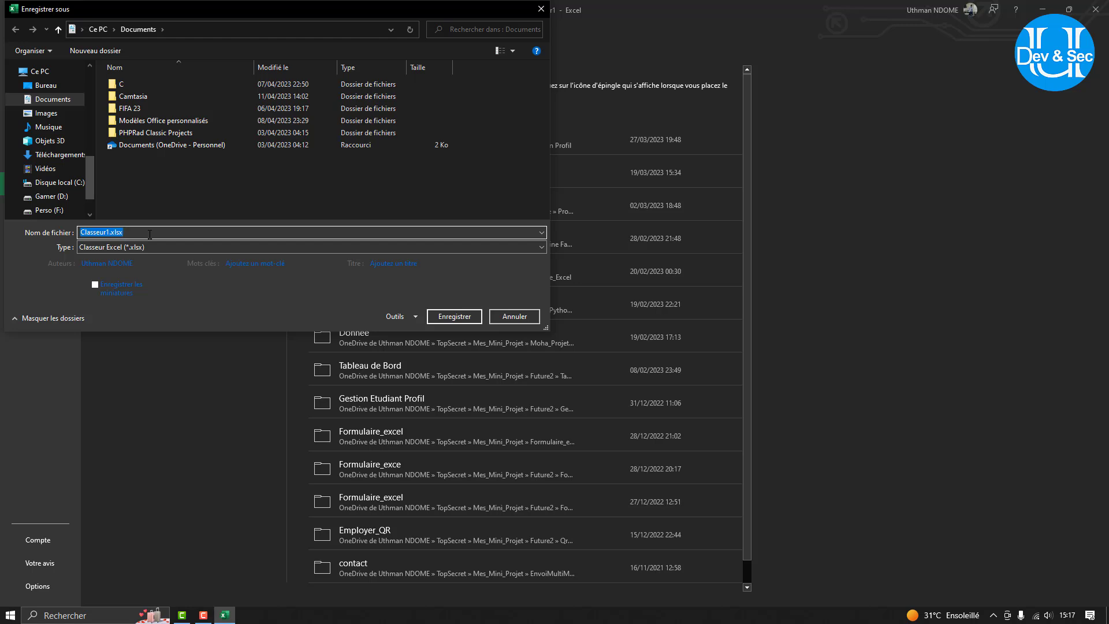
pyautogui.write('Formulaire')
pyautogui.click(203, 248)
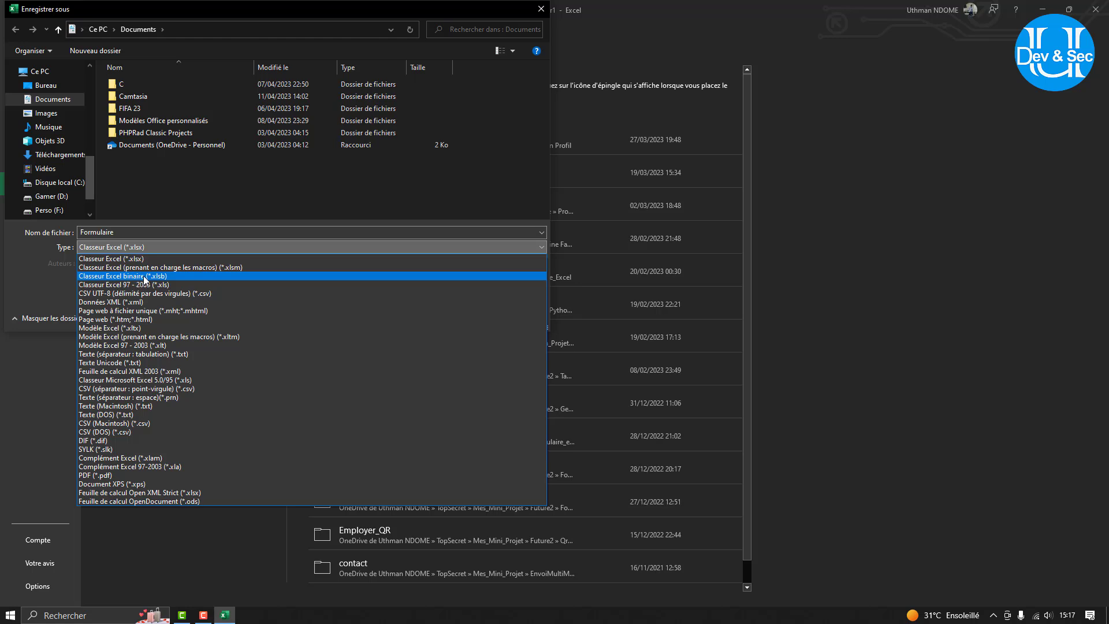
pyautogui.click(145, 276)
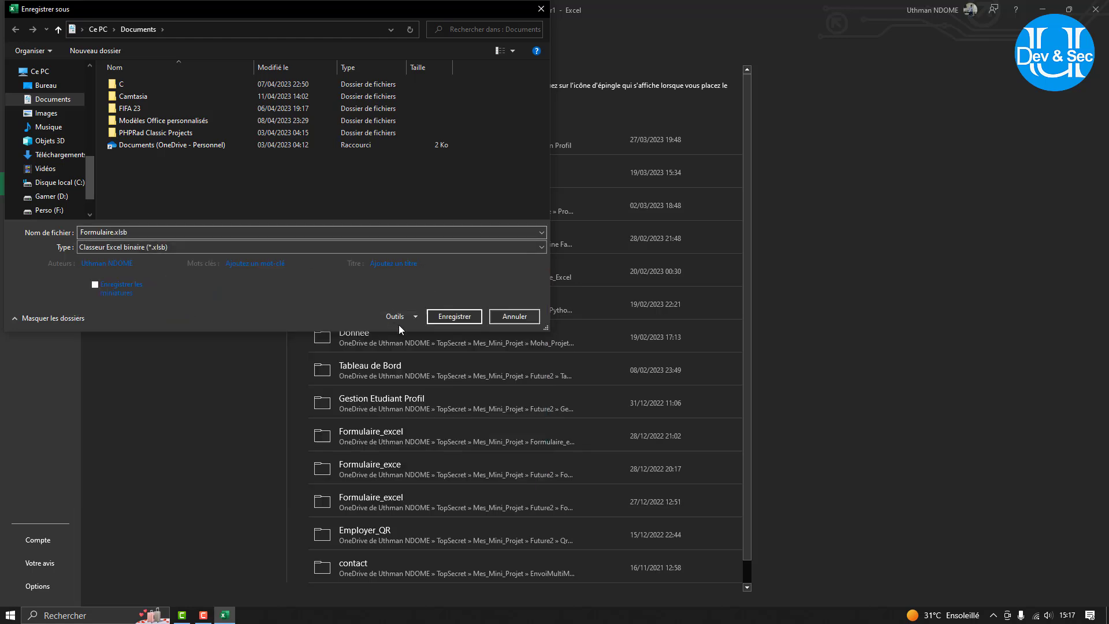
pyautogui.click(447, 320)
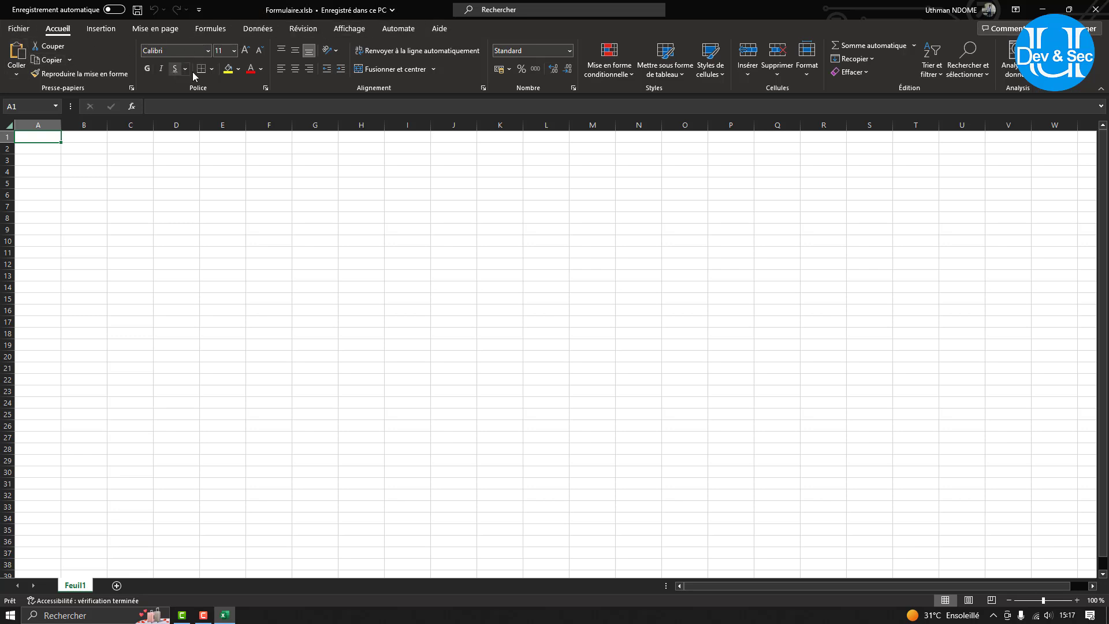
# - Tick Développeur under Options > Personnaliser le ruban, confirm, and switch to the Développeur tab
pyautogui.click(18, 29)
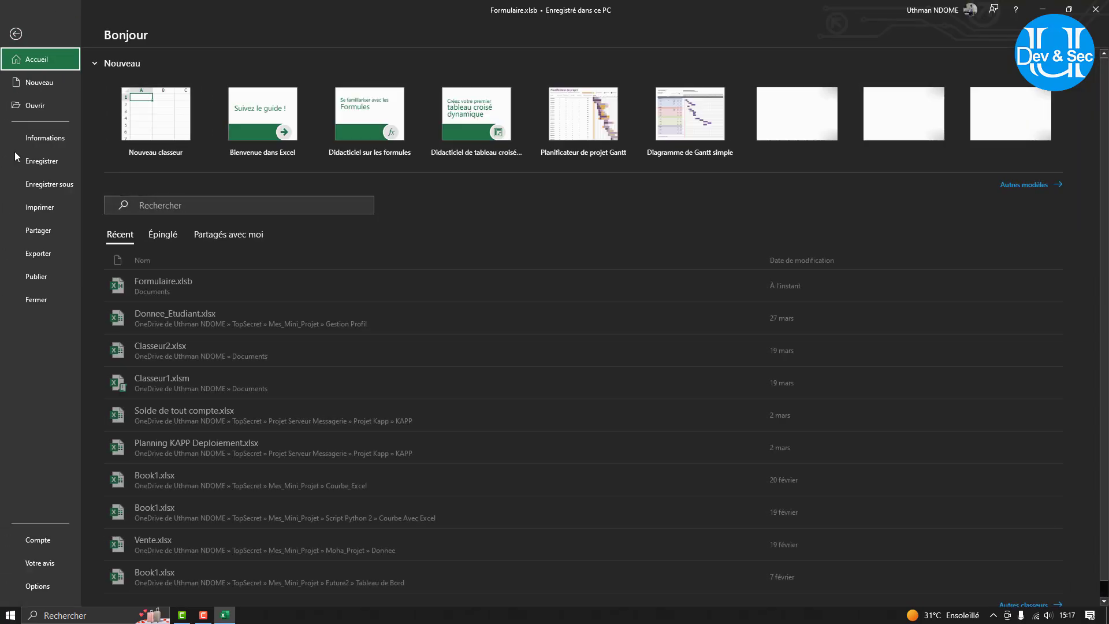
pyautogui.click(43, 542)
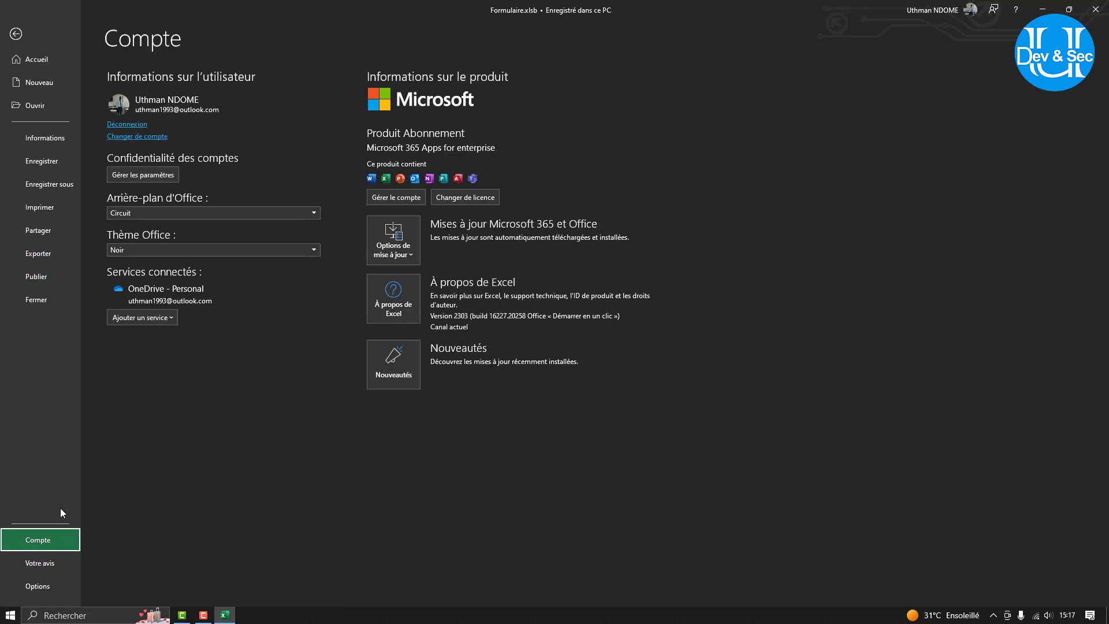
pyautogui.click(36, 561)
pyautogui.click(36, 585)
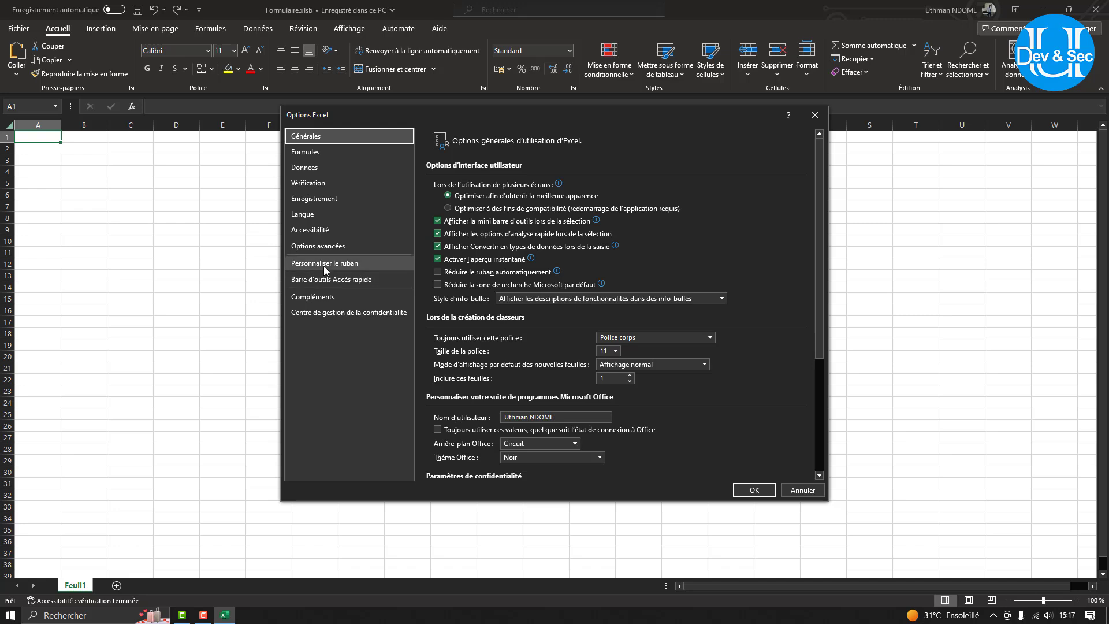
pyautogui.click(324, 267)
pyautogui.scroll(-1, 679, 374)
pyautogui.scroll(-1, 679, 370)
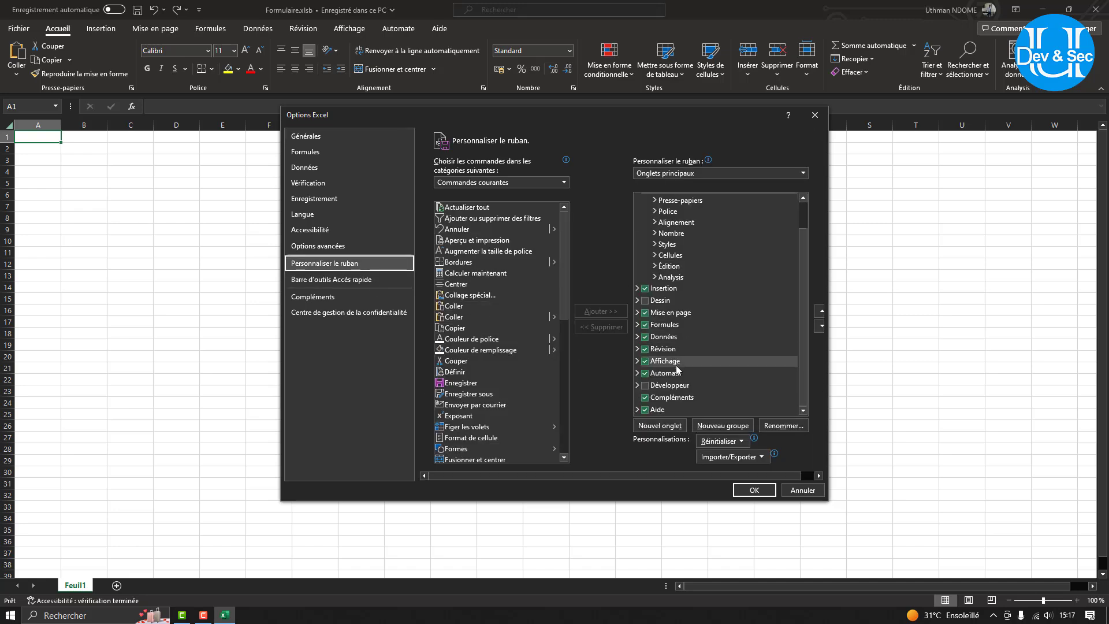
pyautogui.click(645, 385)
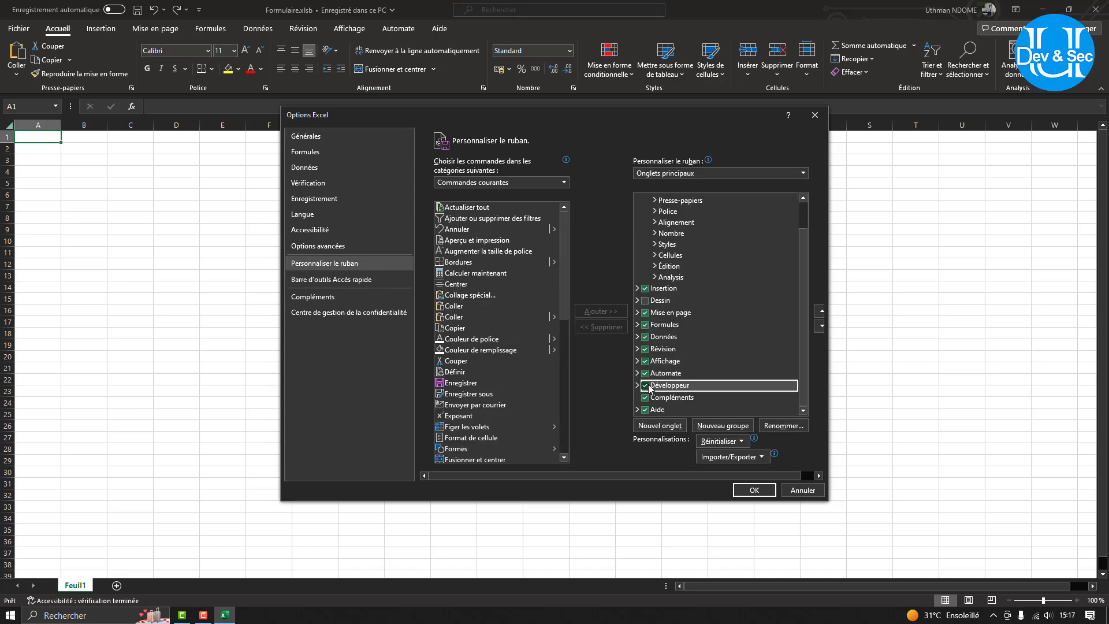
pyautogui.click(753, 489)
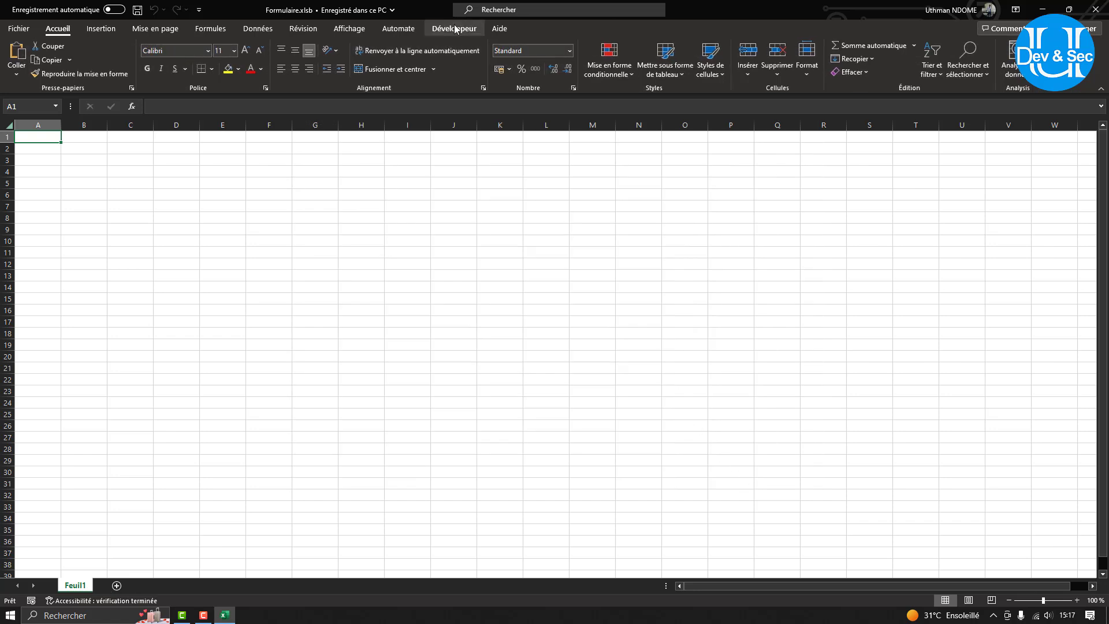
pyautogui.click(455, 29)
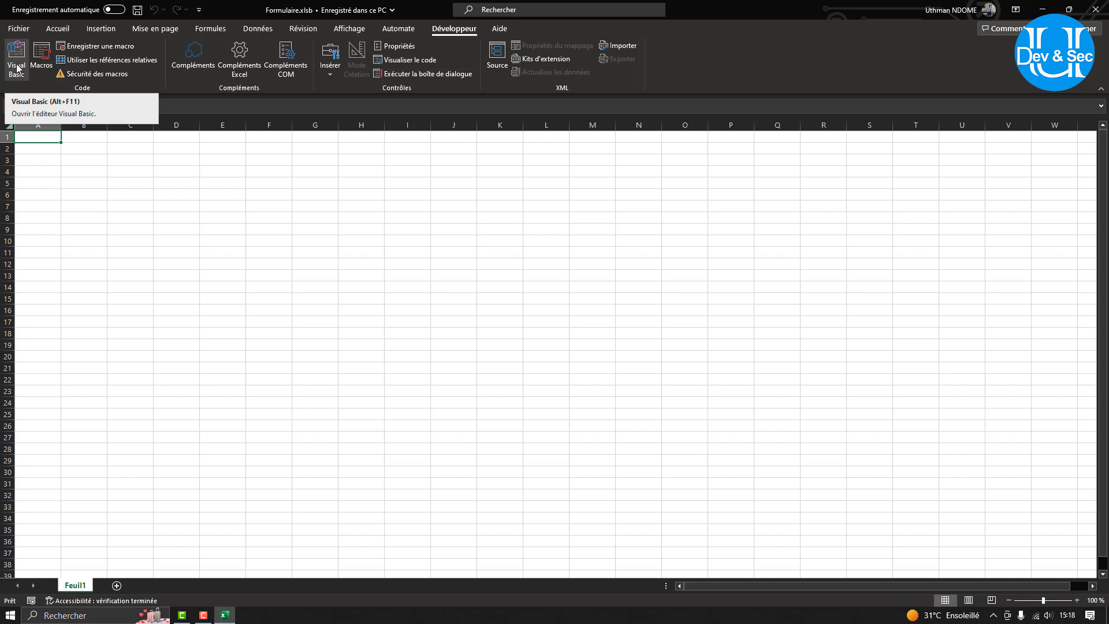
# - Open the Visual Basic editor, insert UserForm1 and resize it to about 433 points high
pyautogui.click(18, 68)
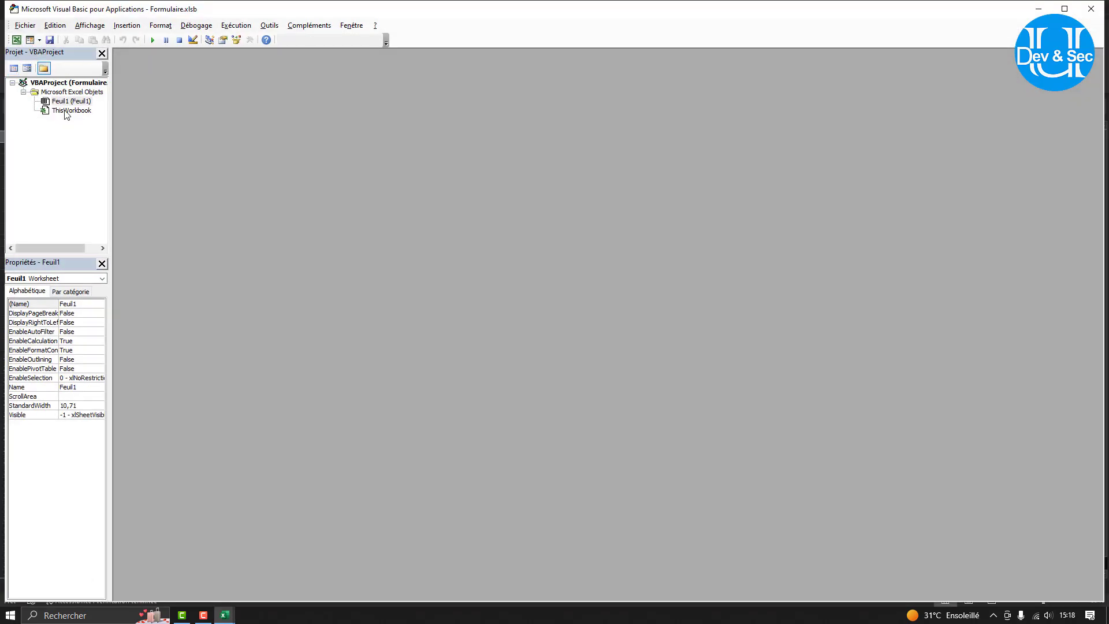
pyautogui.click(30, 39)
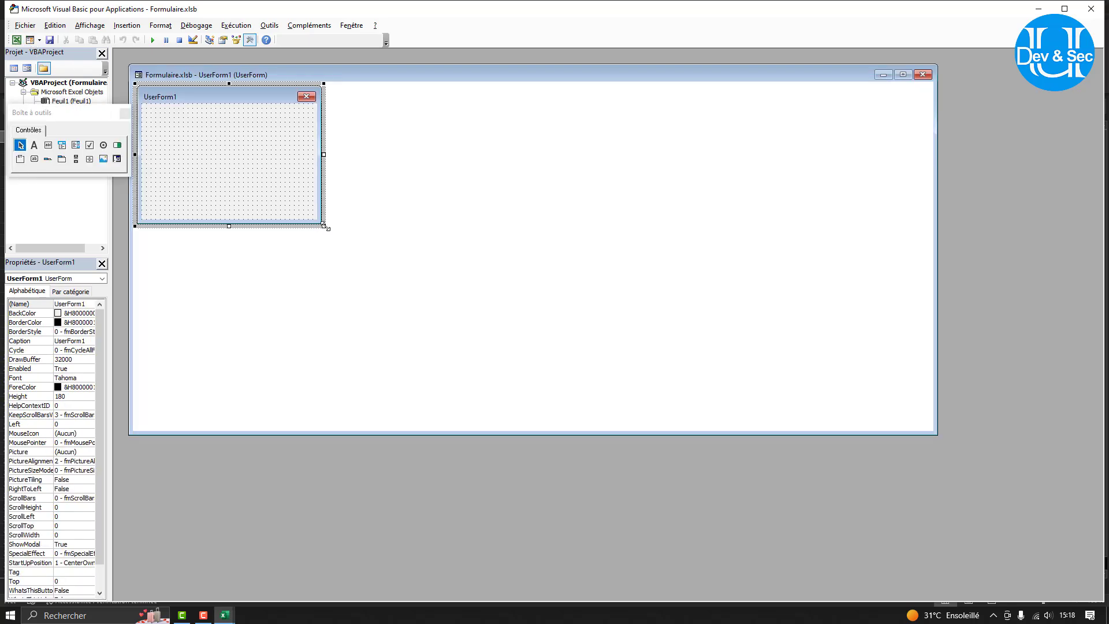
pyautogui.moveTo(326, 227)
pyautogui.mouseDown()
pyautogui.moveTo(600, 388)
pyautogui.moveTo(710, 422)
pyautogui.mouseUp()
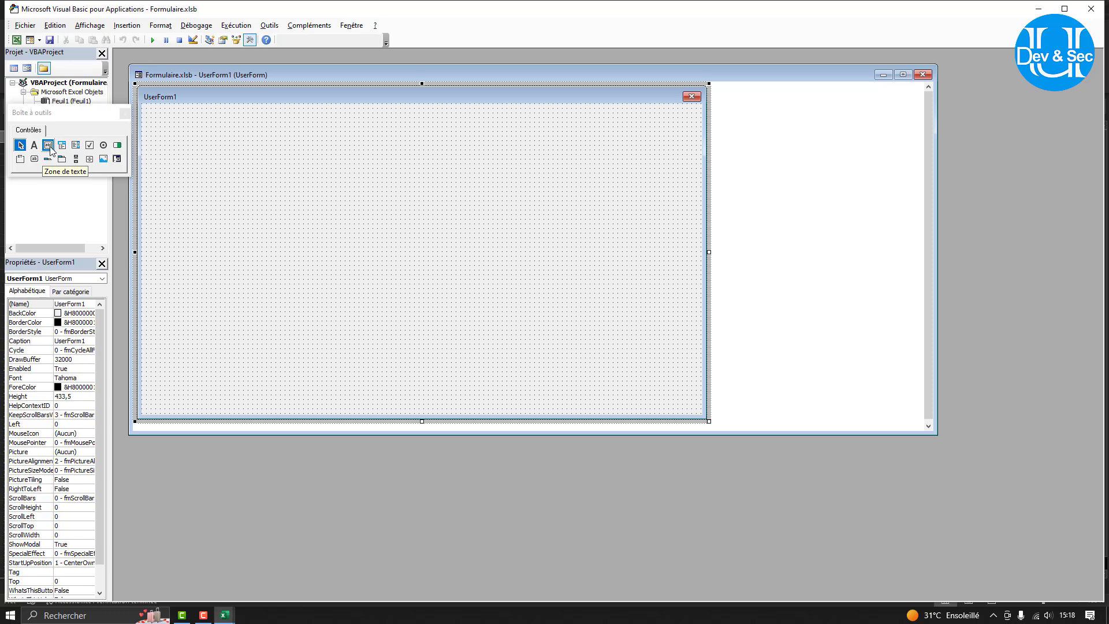
# - Draw a frame, Frame1, over the left part of UserForm1 and undock the Properties window
pyautogui.click(20, 159)
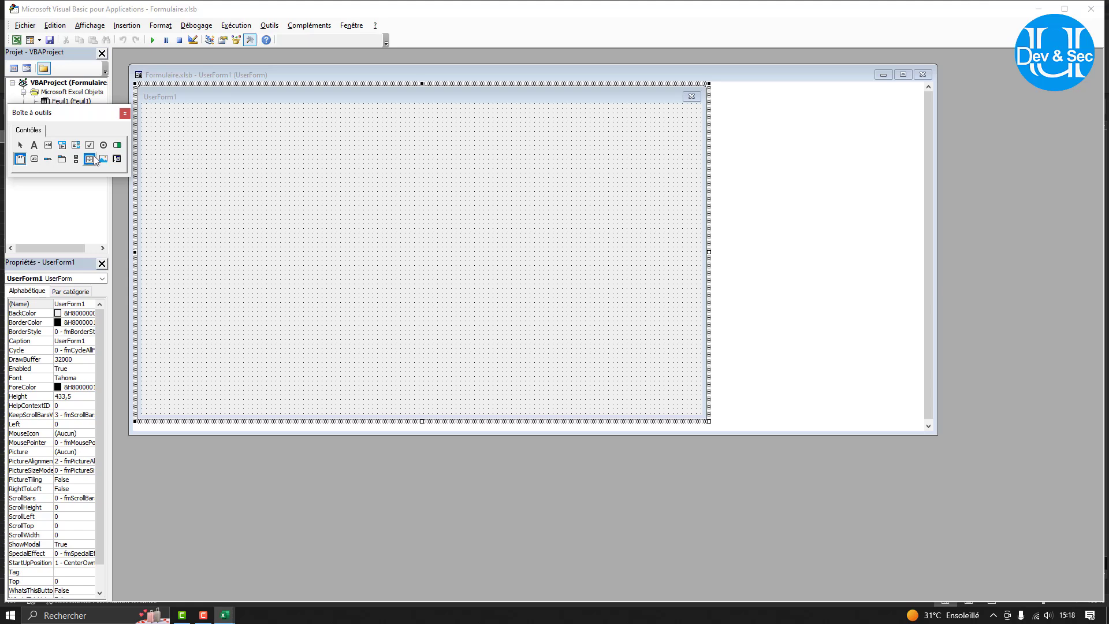
pyautogui.moveTo(151, 108)
pyautogui.mouseDown()
pyautogui.moveTo(413, 245)
pyautogui.moveTo(412, 387)
pyautogui.mouseUp()
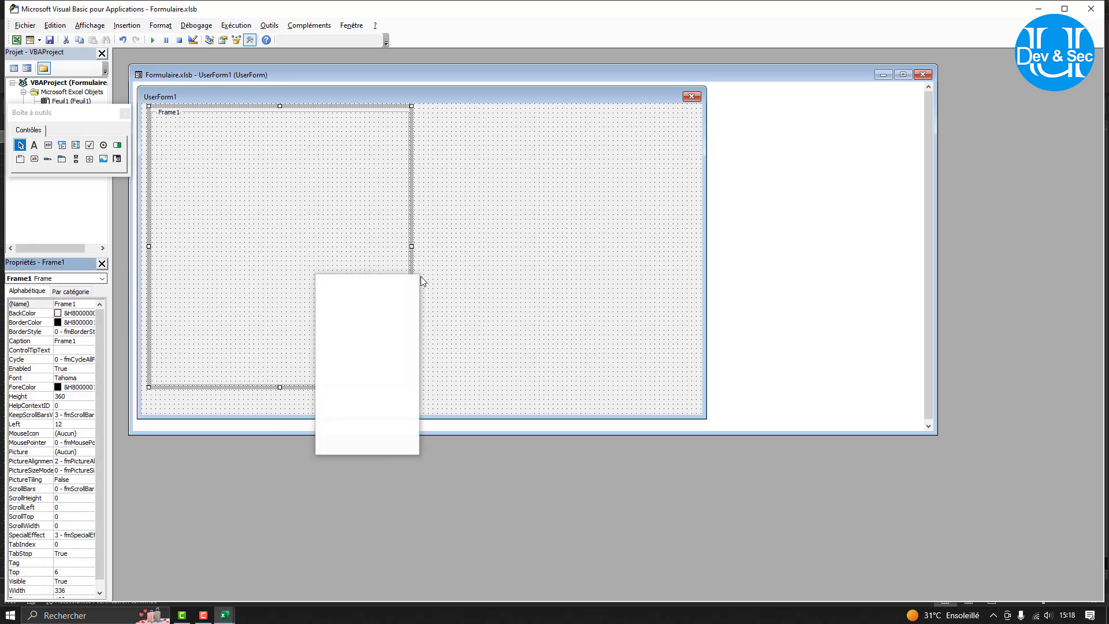
pyautogui.moveTo(66, 262); pyautogui.dragTo(811, 168)
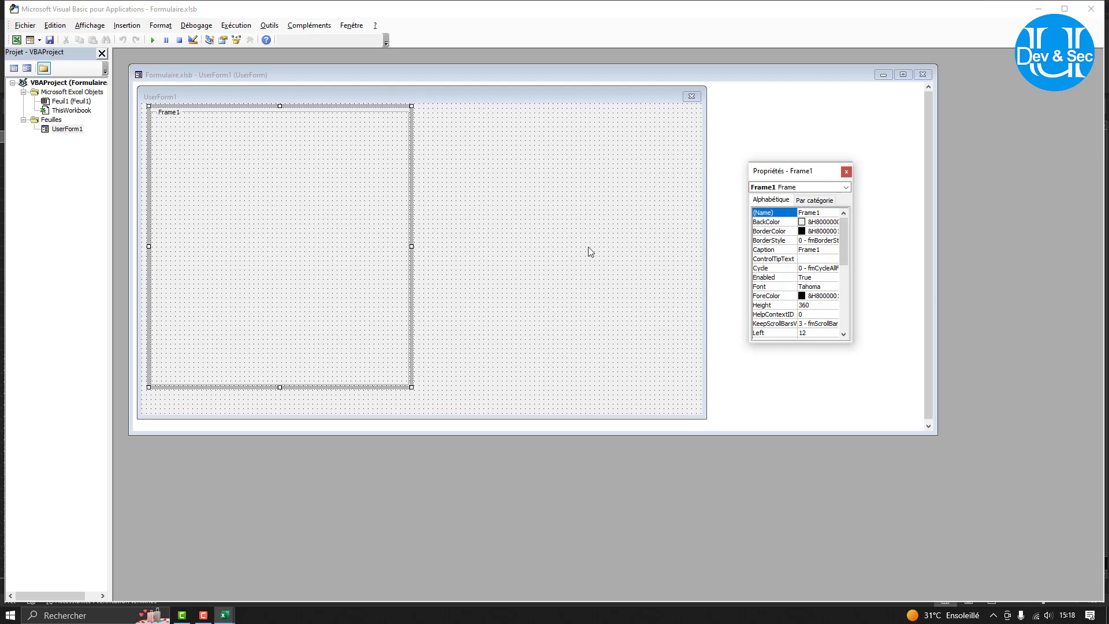
# - Try naming the frame 'Information Détaillée' and dismiss the invalid object name error
pyautogui.click(798, 212)
pyautogui.write('f')
pyautogui.write('é')
pyautogui.write('taill')
pyautogui.write('é')
pyautogui.write('e')
pyautogui.click(682, 347)
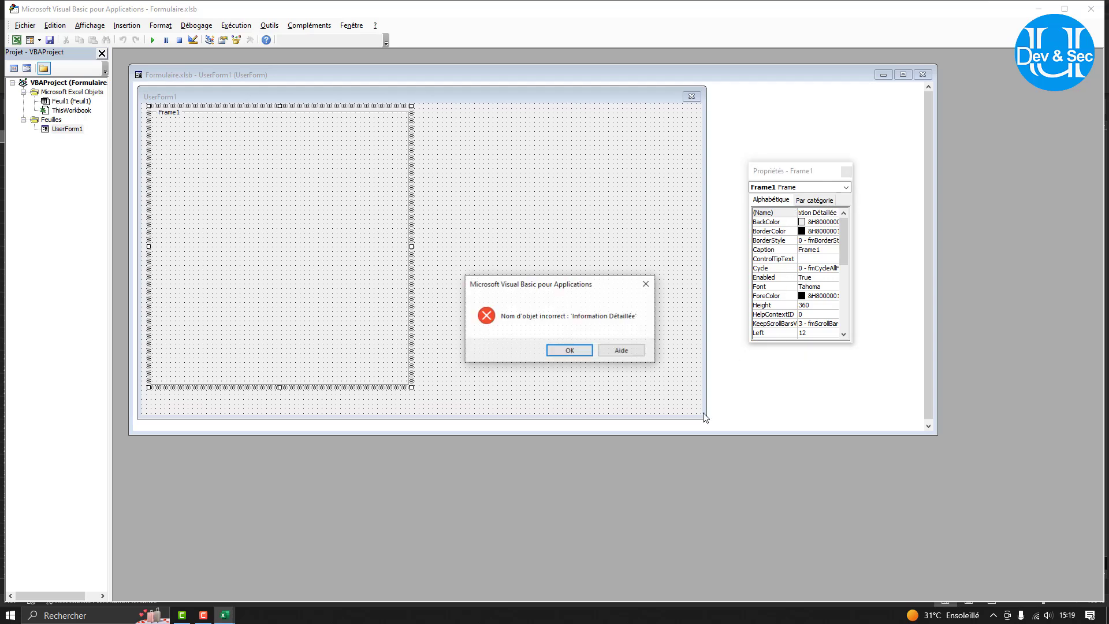
pyautogui.click(570, 351)
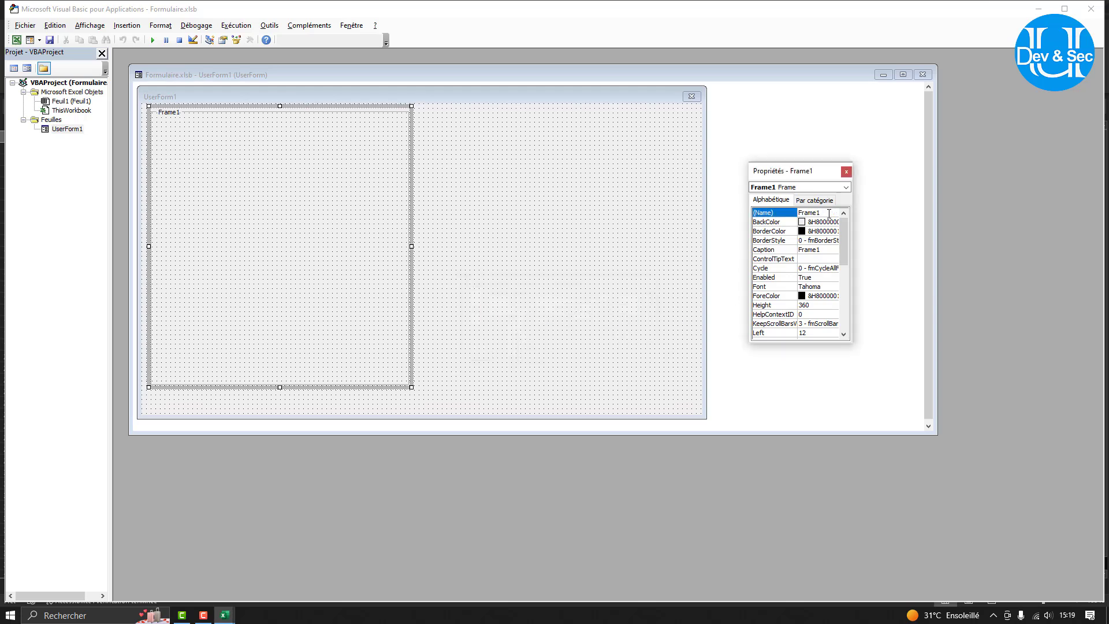
# - Set the frame's (Name) property to Informaition
pyautogui.click(804, 188)
pyautogui.click(805, 196)
pyautogui.click(820, 213)
pyautogui.write('Informaition')
pyautogui.click(824, 250)
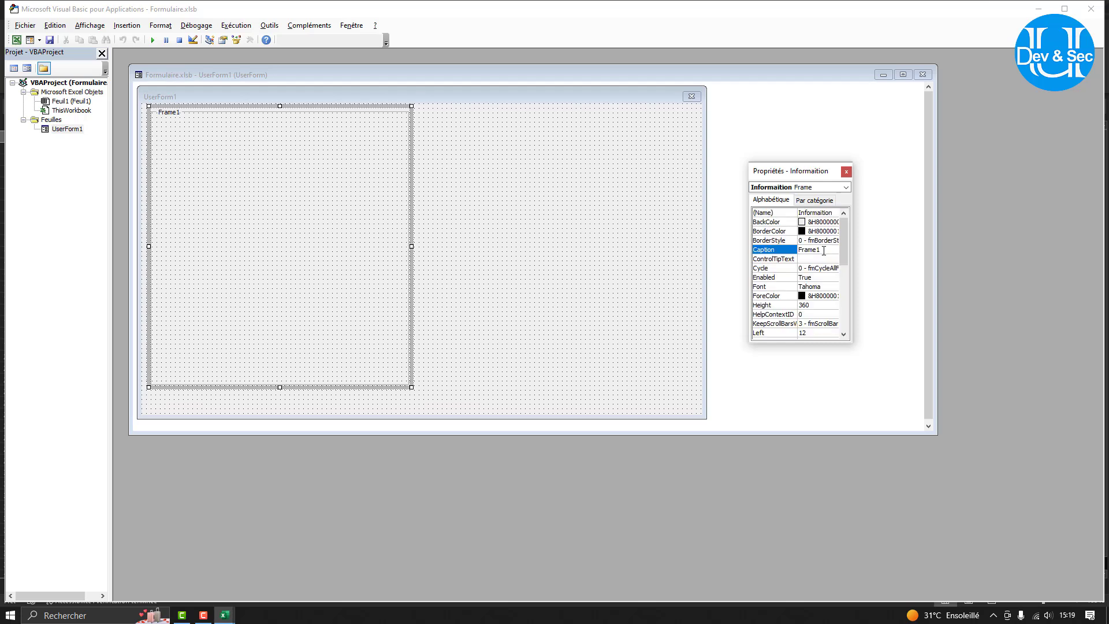
# - Set the frame's Caption to 'Information Détaillée' and enlarge the Properties window
pyautogui.doubleClick(824, 249)
pyautogui.write('Information D')
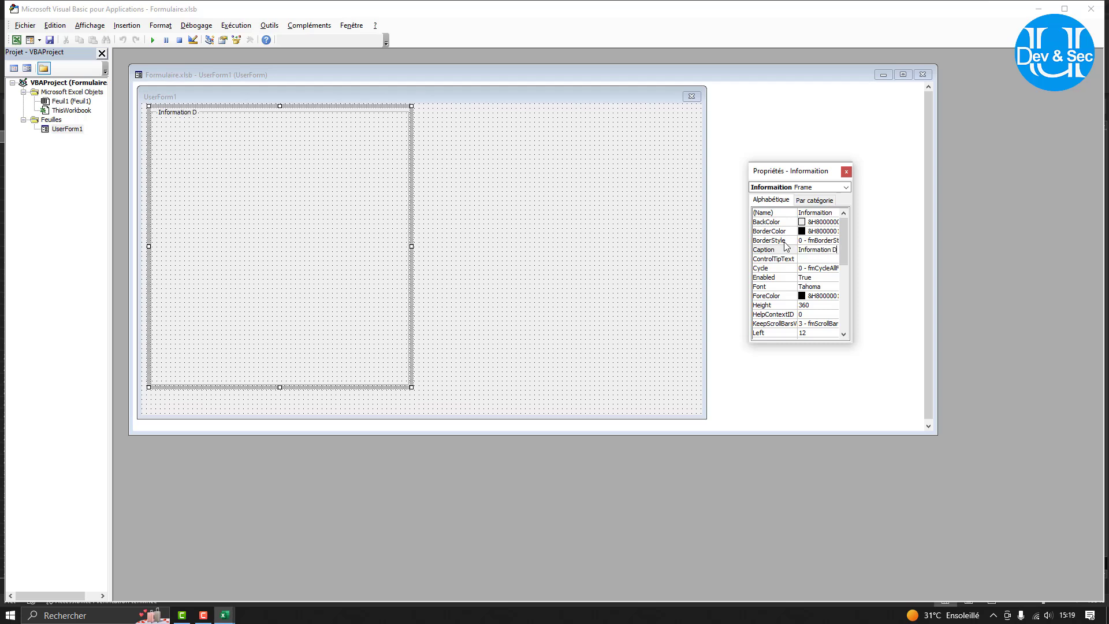
pyautogui.write('étaillé')
pyautogui.write('e')
pyautogui.moveTo(850, 340)
pyautogui.mouseDown()
pyautogui.moveTo(976, 454)
pyautogui.moveTo(1065, 572)
pyautogui.mouseUp()
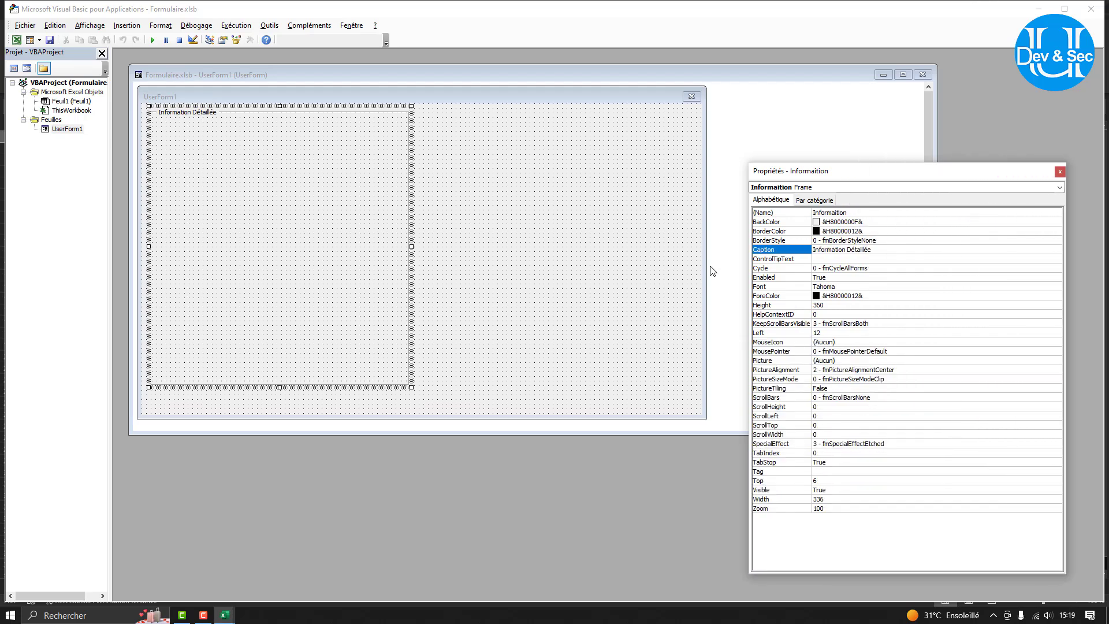
# - Set the frame caption font to Gras, size 12, in the Police dialog
pyautogui.click(828, 288)
pyautogui.click(1057, 287)
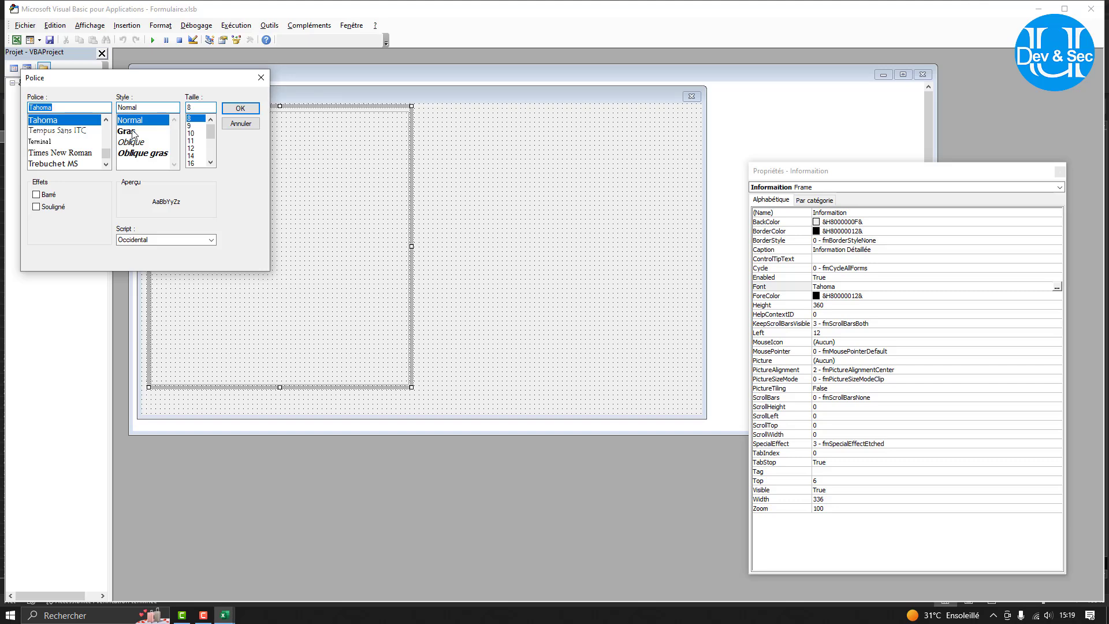
pyautogui.click(134, 132)
pyautogui.moveTo(154, 80); pyautogui.dragTo(594, 197)
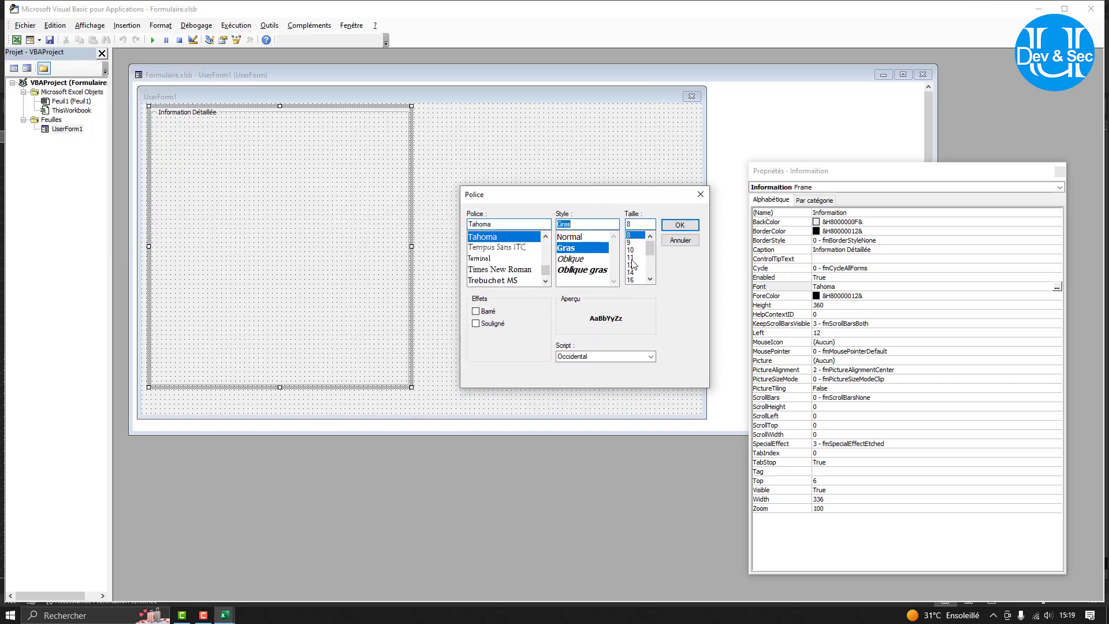
pyautogui.click(637, 265)
pyautogui.click(680, 225)
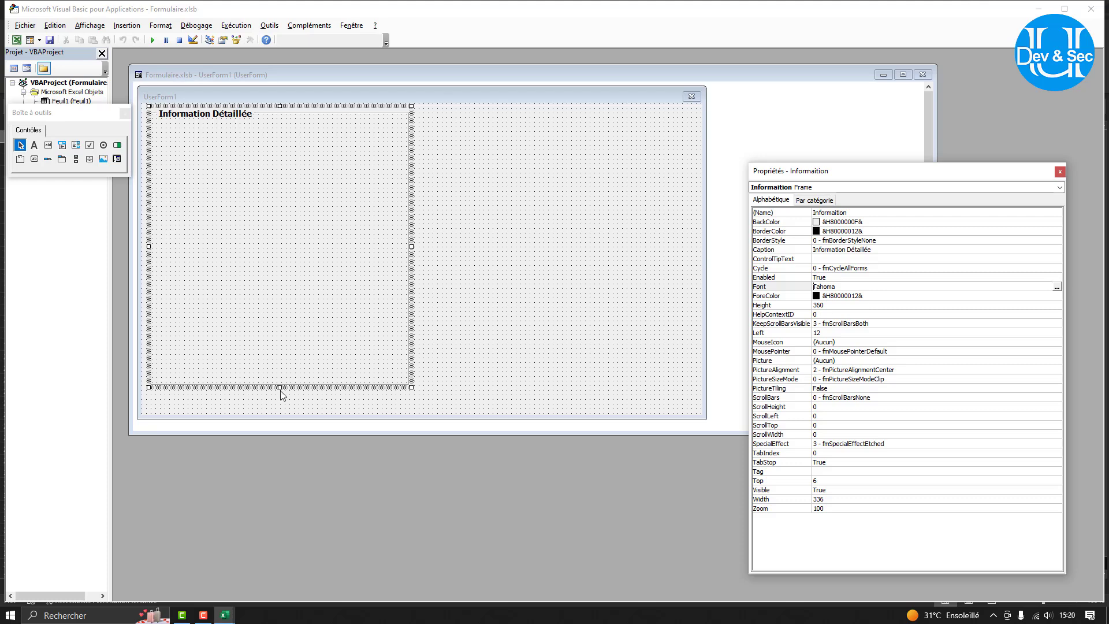
# - Draw a label inside the frame below its heading, closing the code window that opened
pyautogui.click(33, 148)
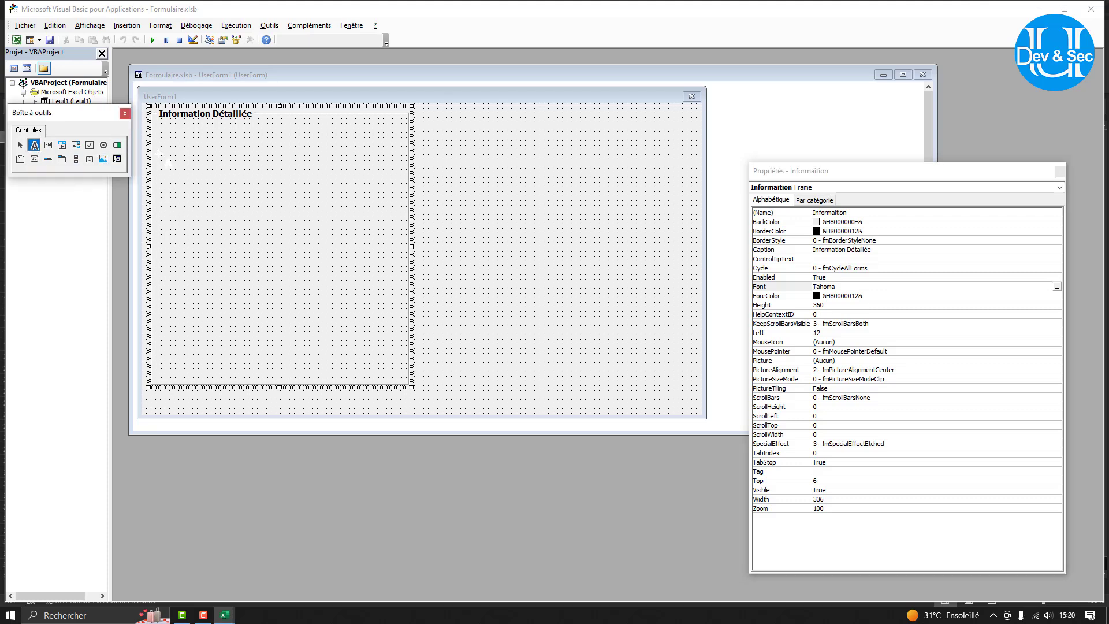
pyautogui.moveTo(160, 131)
pyautogui.mouseDown()
pyautogui.moveTo(255, 153)
pyautogui.moveTo(247, 148)
pyautogui.mouseUp()
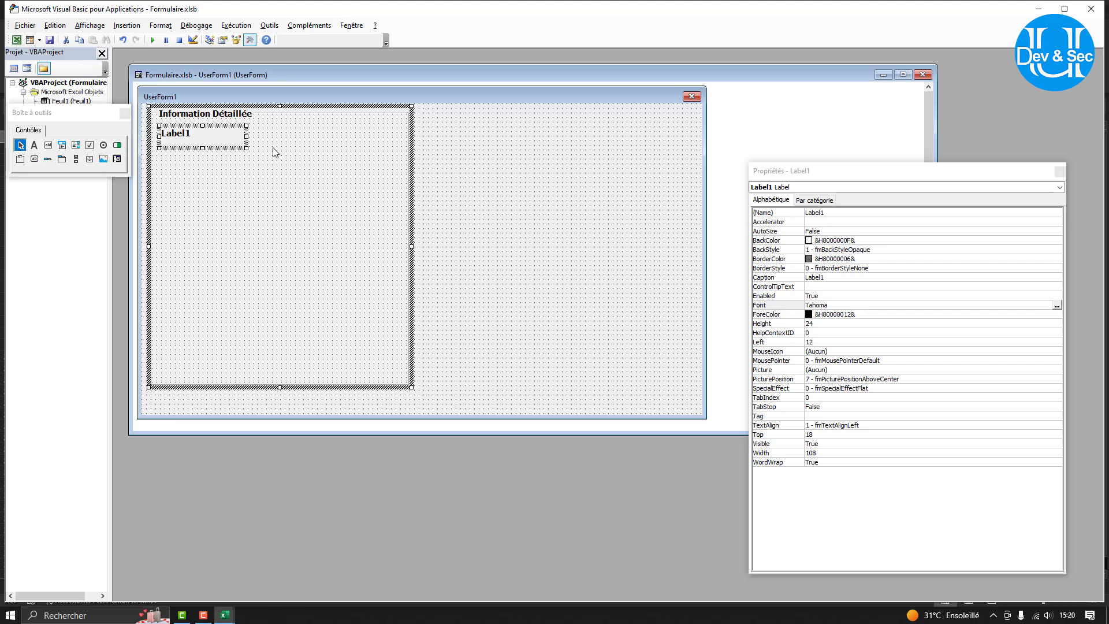
pyautogui.doubleClick(188, 137)
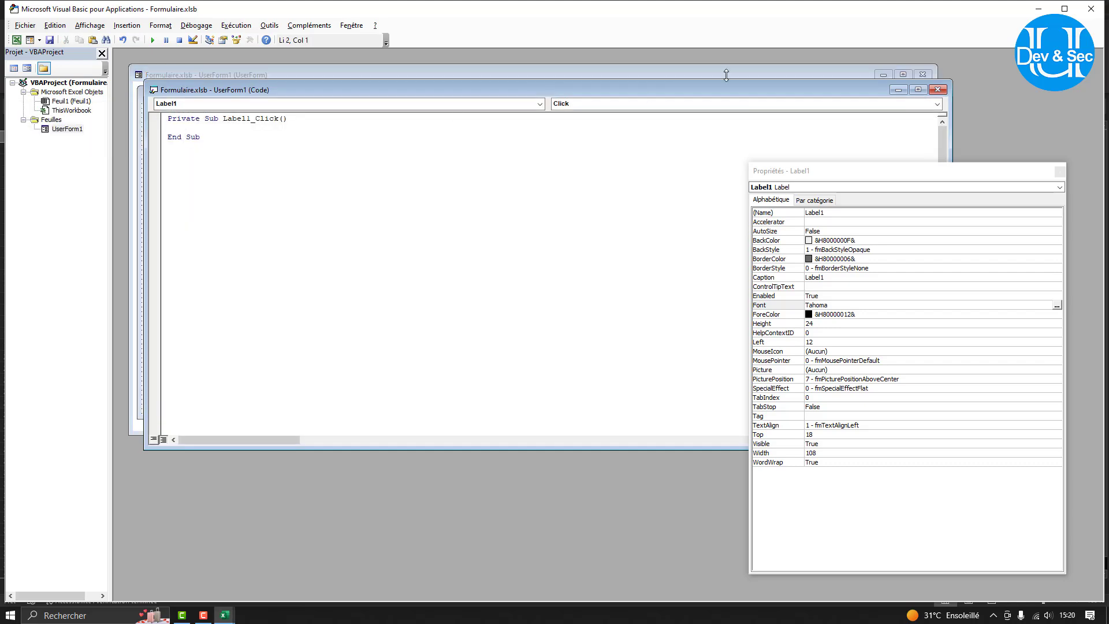
pyautogui.click(938, 90)
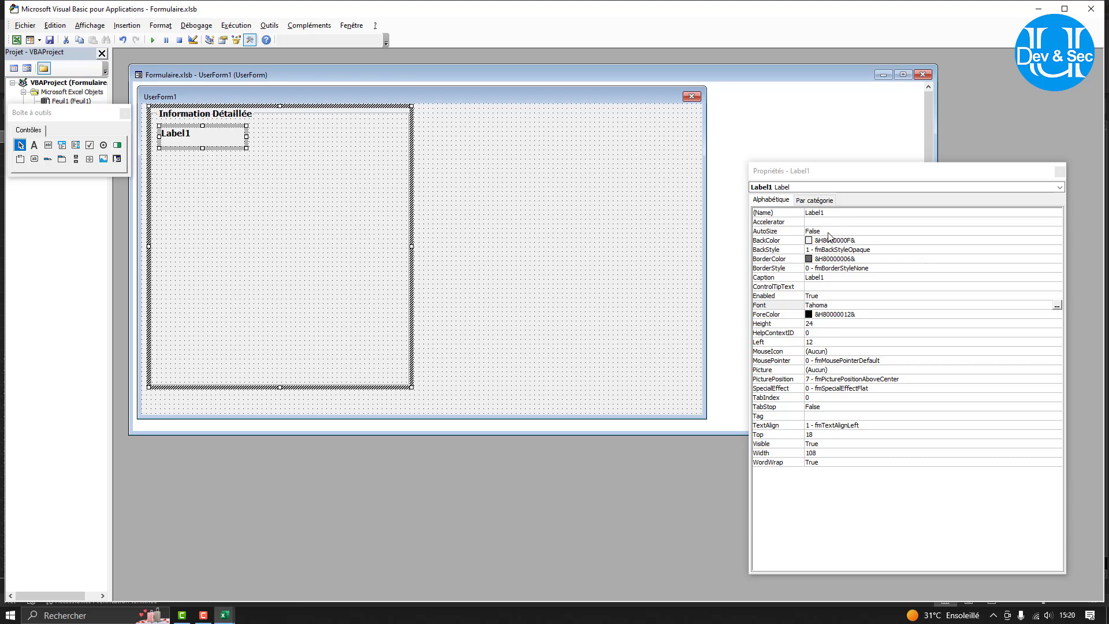
# - Set the label's Caption to Titre
pyautogui.click(827, 278)
pyautogui.doubleClick(820, 278)
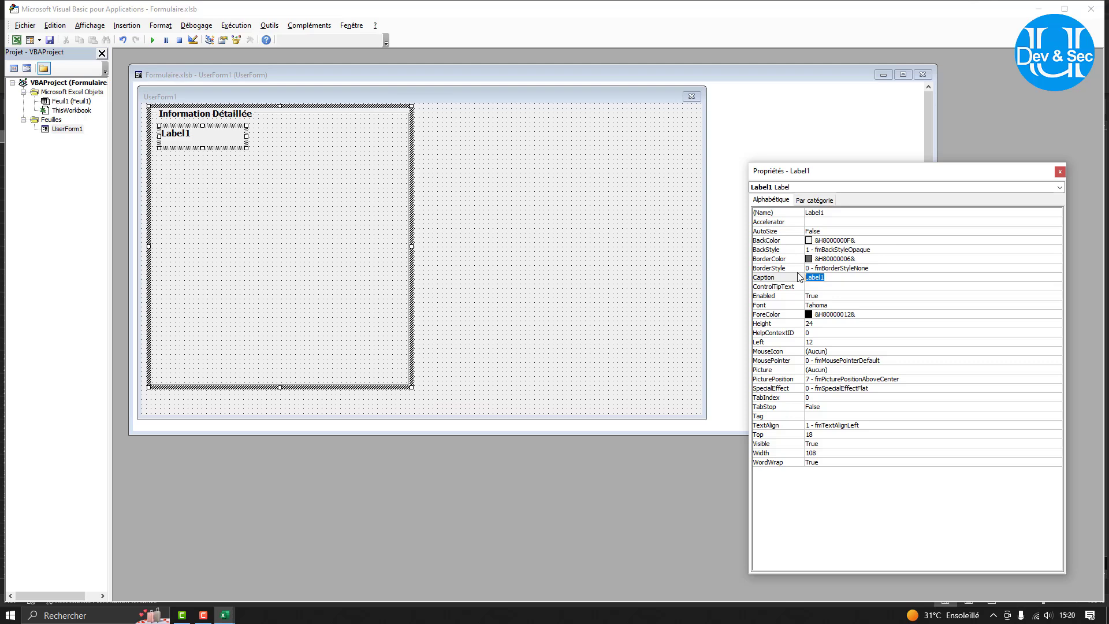
pyautogui.write('Titre')
# - Set the Titre label's font style to Normal instead of bold
pyautogui.click(808, 260)
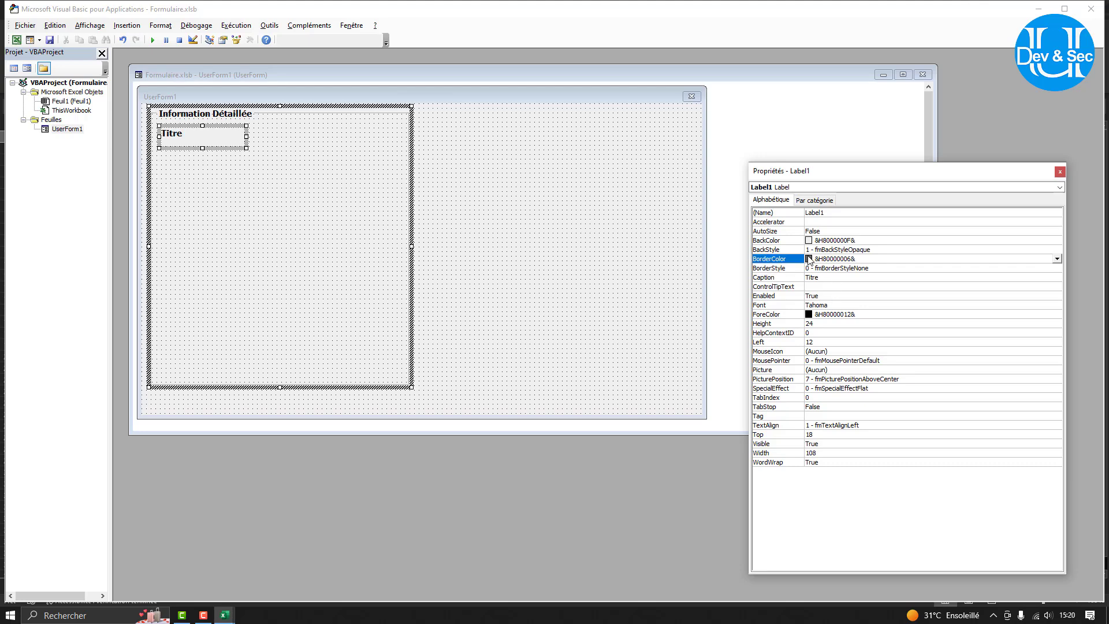
pyautogui.click(1056, 258)
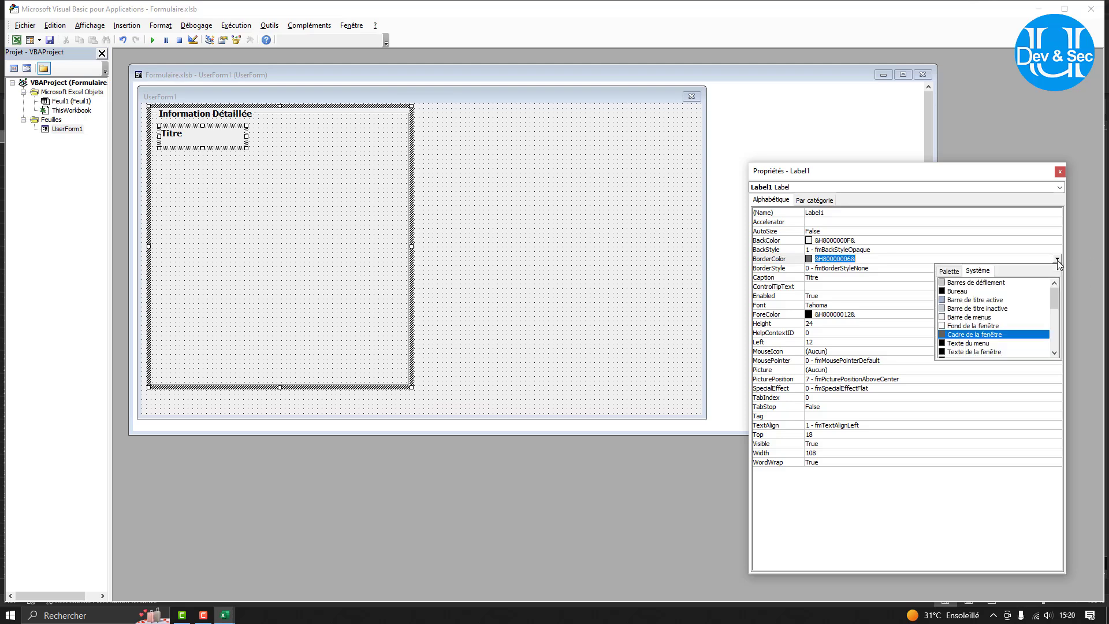
pyautogui.click(826, 286)
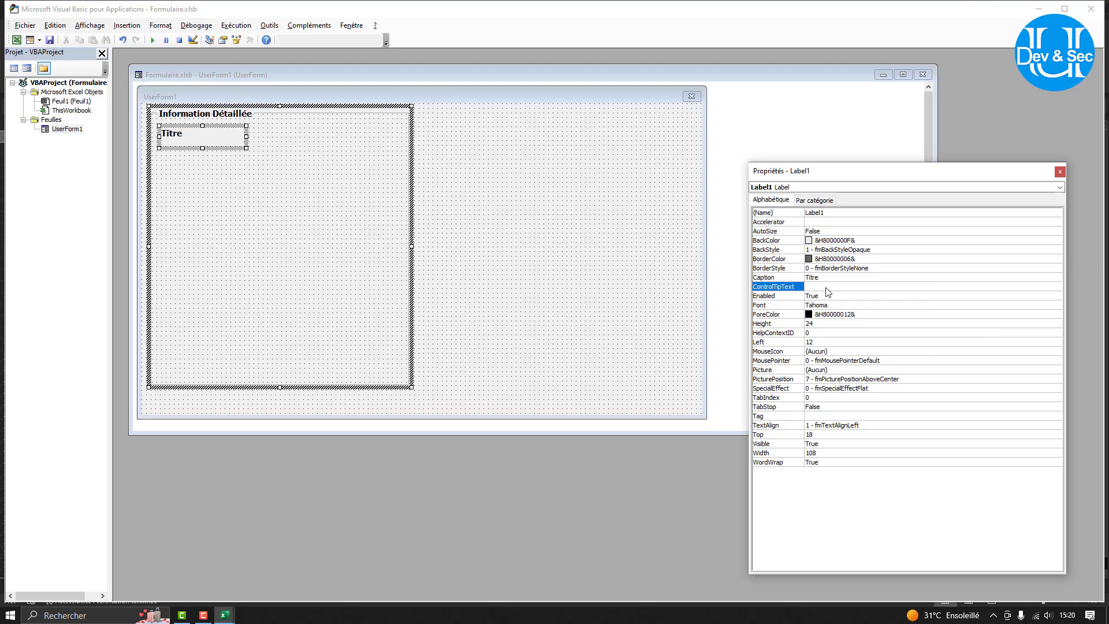
pyautogui.click(884, 306)
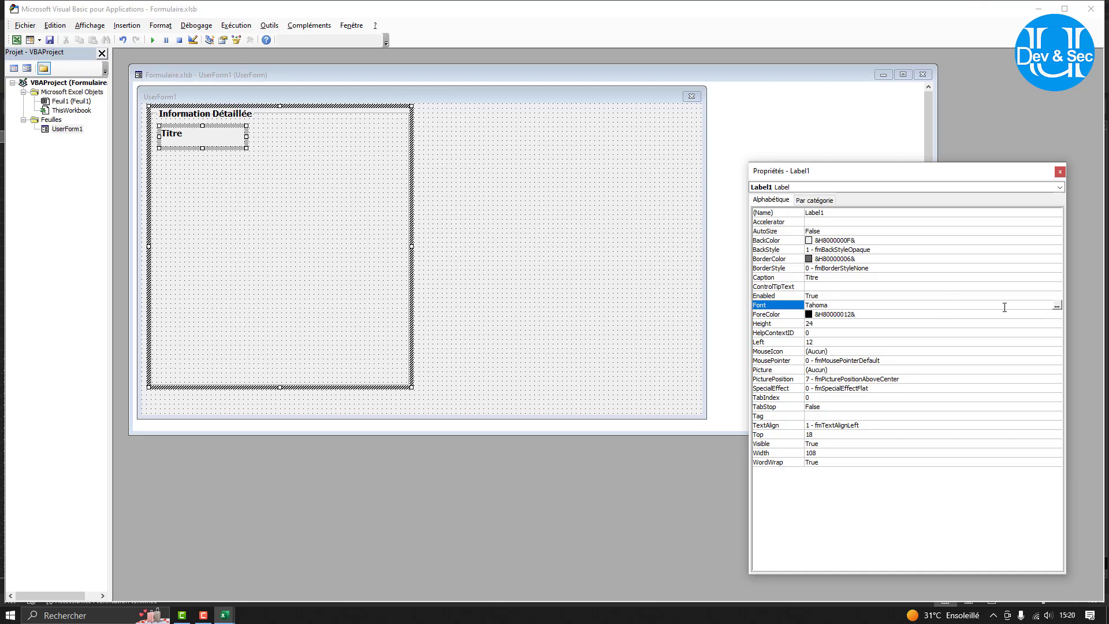
pyautogui.click(1057, 306)
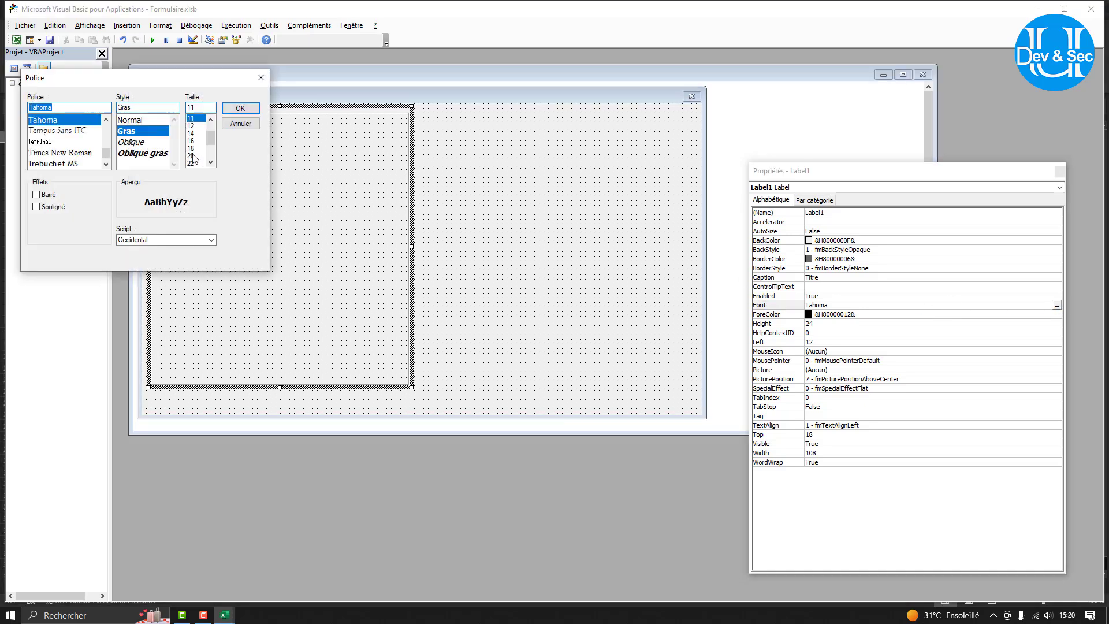
pyautogui.click(130, 120)
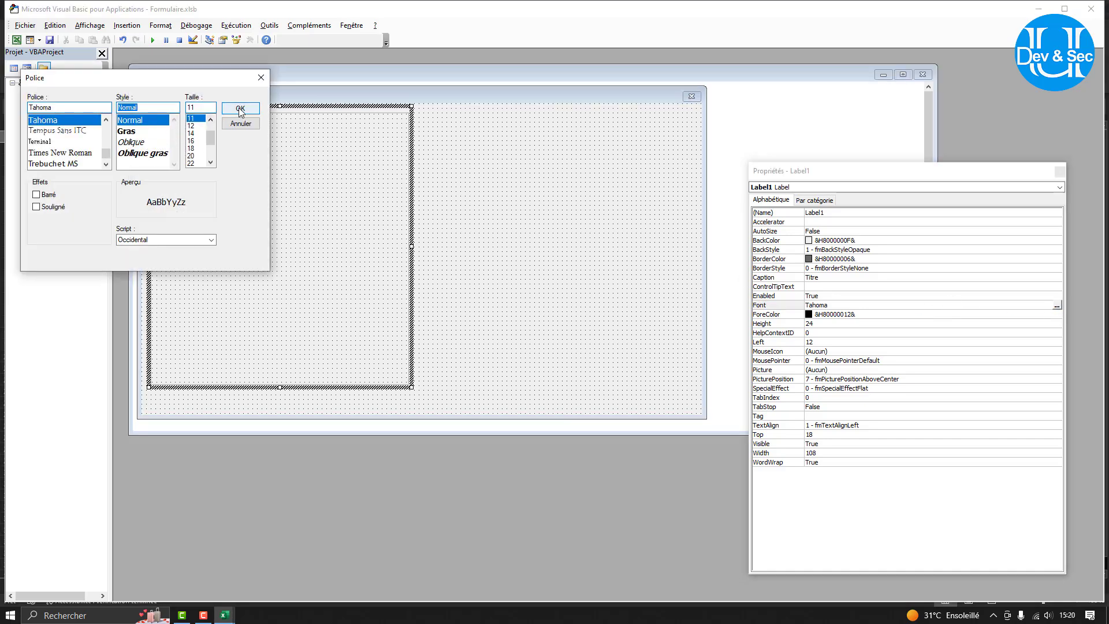
pyautogui.click(240, 110)
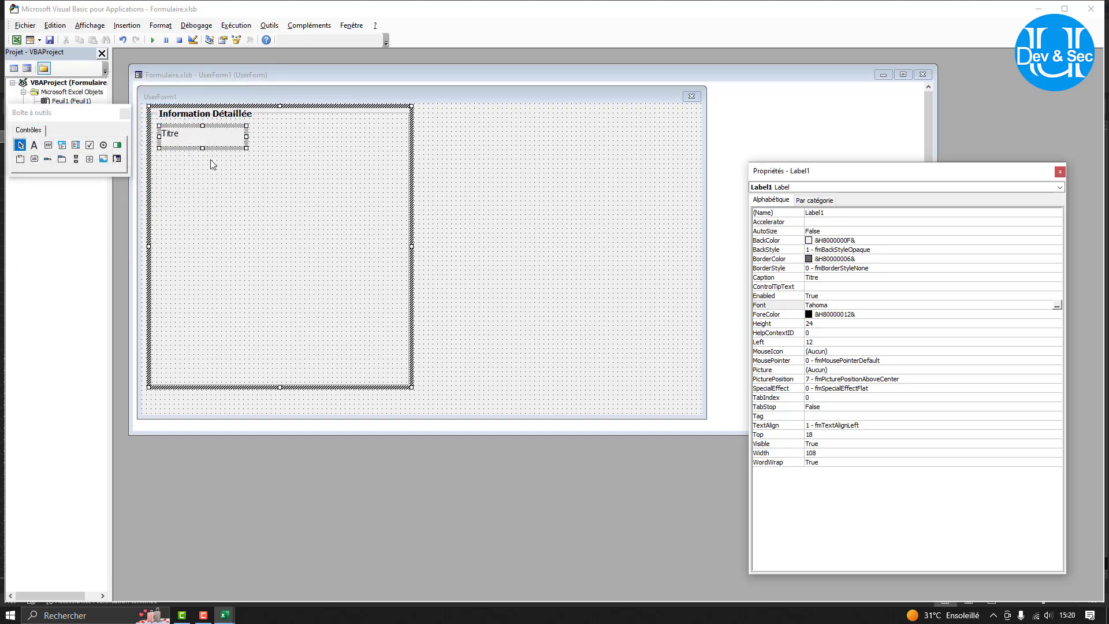
# - Shrink the Titre label to fit its text, clean its caption, and copy it
pyautogui.click(229, 142)
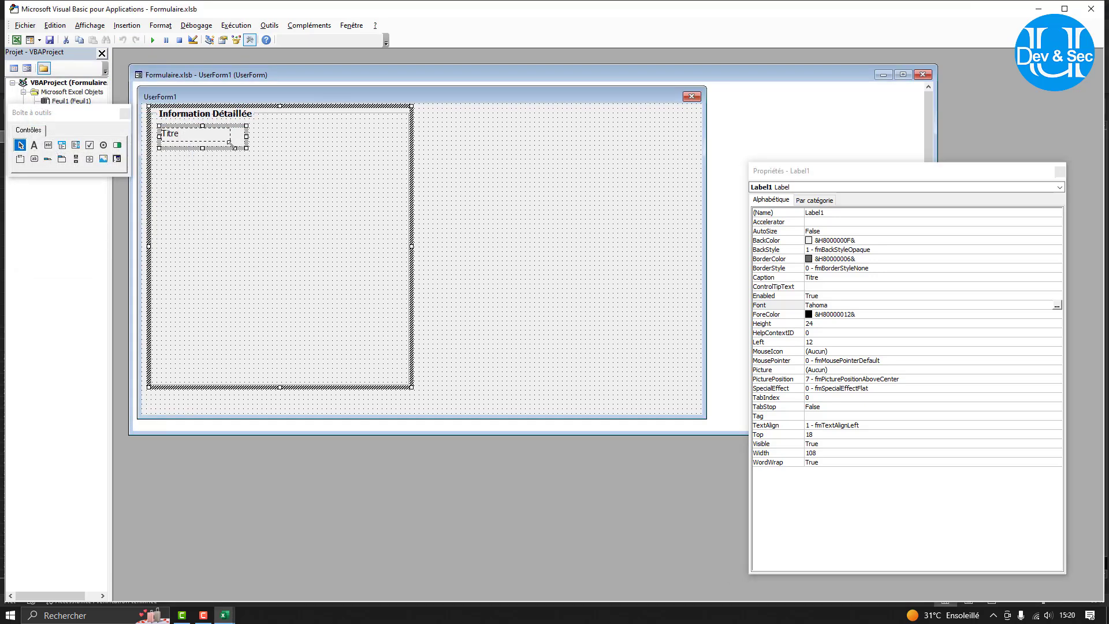
pyautogui.moveTo(230, 142); pyautogui.dragTo(231, 143)
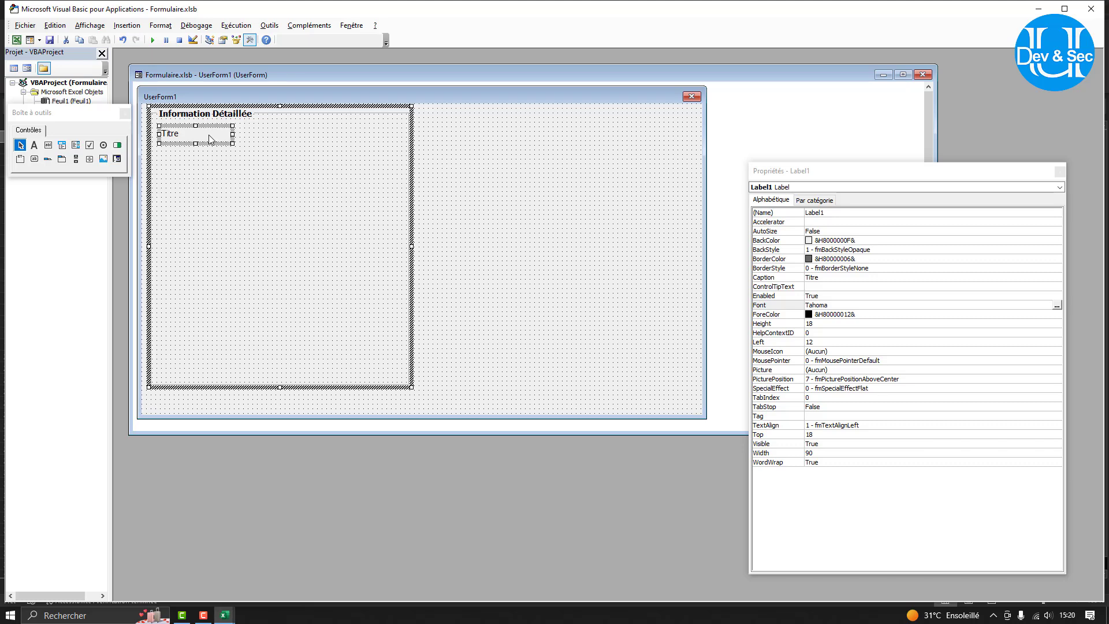
pyautogui.click(210, 140)
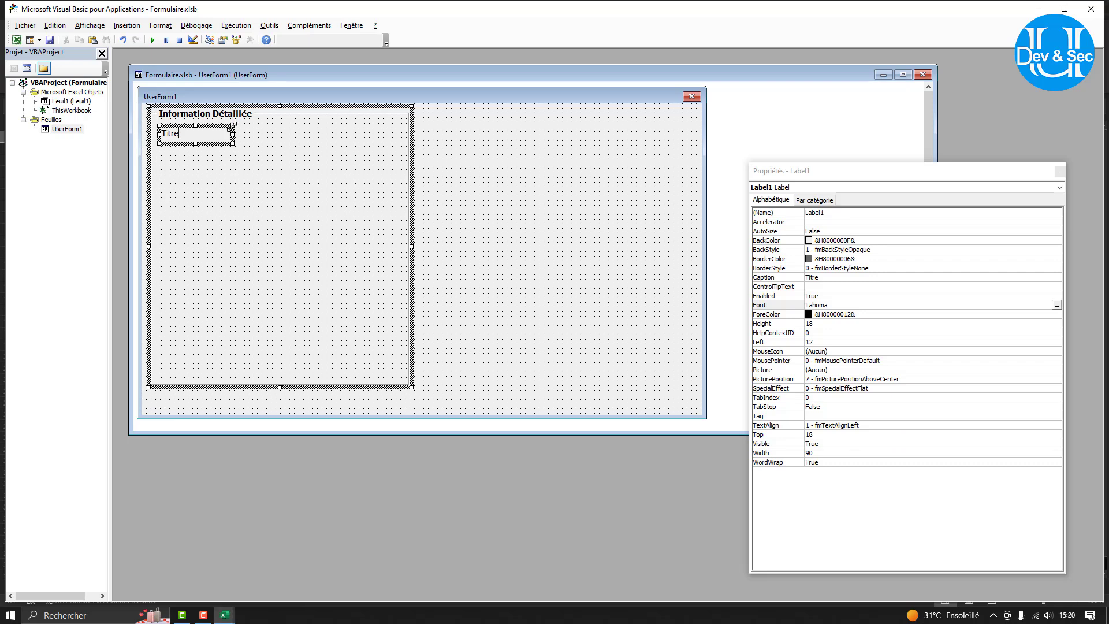
pyautogui.write('+')
pyautogui.press('BackSpace')
pyautogui.click(230, 126)
pyautogui.hotkey('ctrl', 'c')
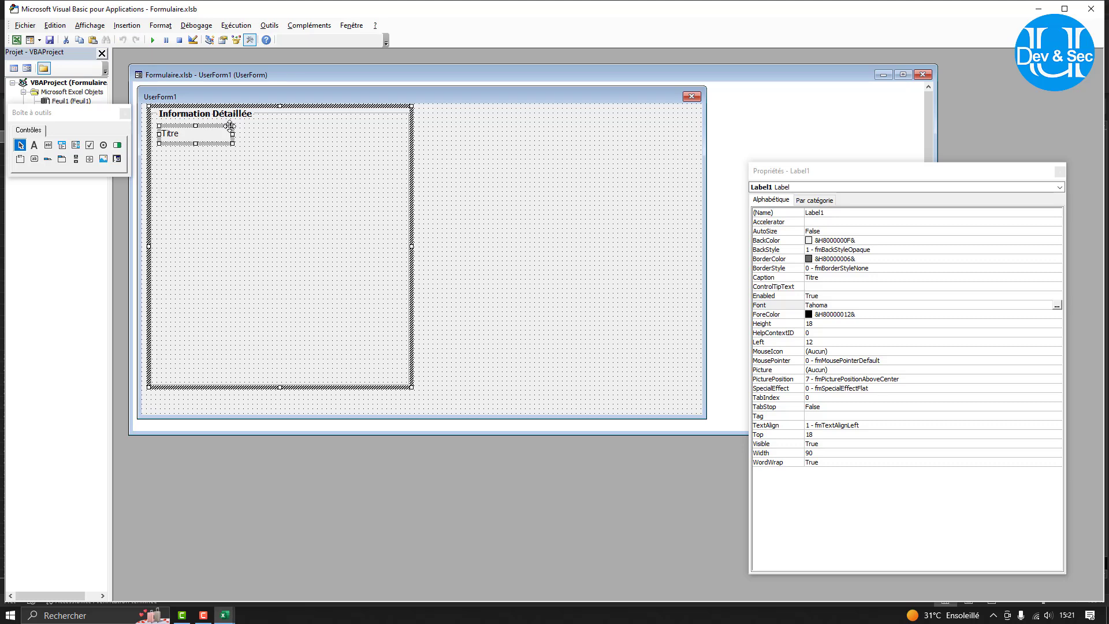
# - Paste copies of the Titre label and stack them below the first inside the frame
pyautogui.hotkey('ctrl', 'v')
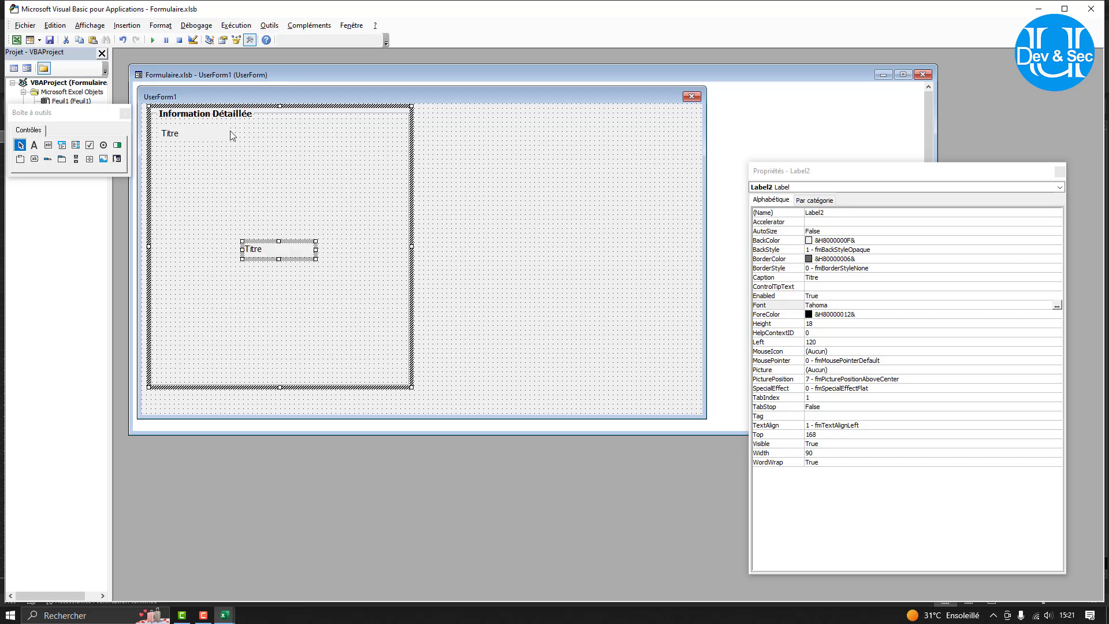
pyautogui.moveTo(261, 240); pyautogui.dragTo(177, 157)
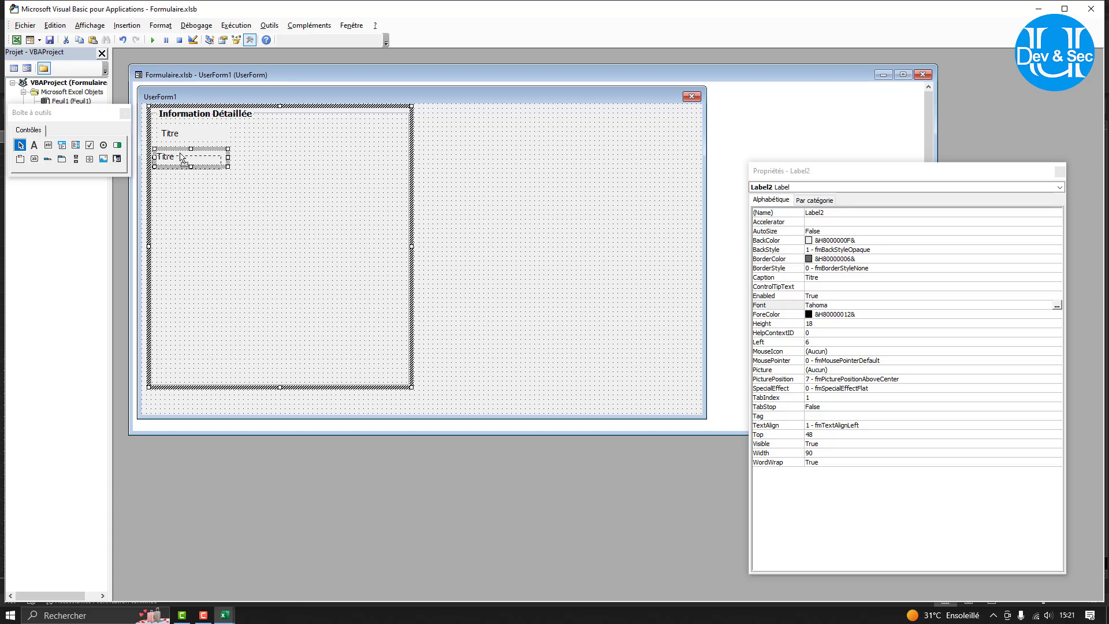
pyautogui.moveTo(181, 148); pyautogui.dragTo(184, 153)
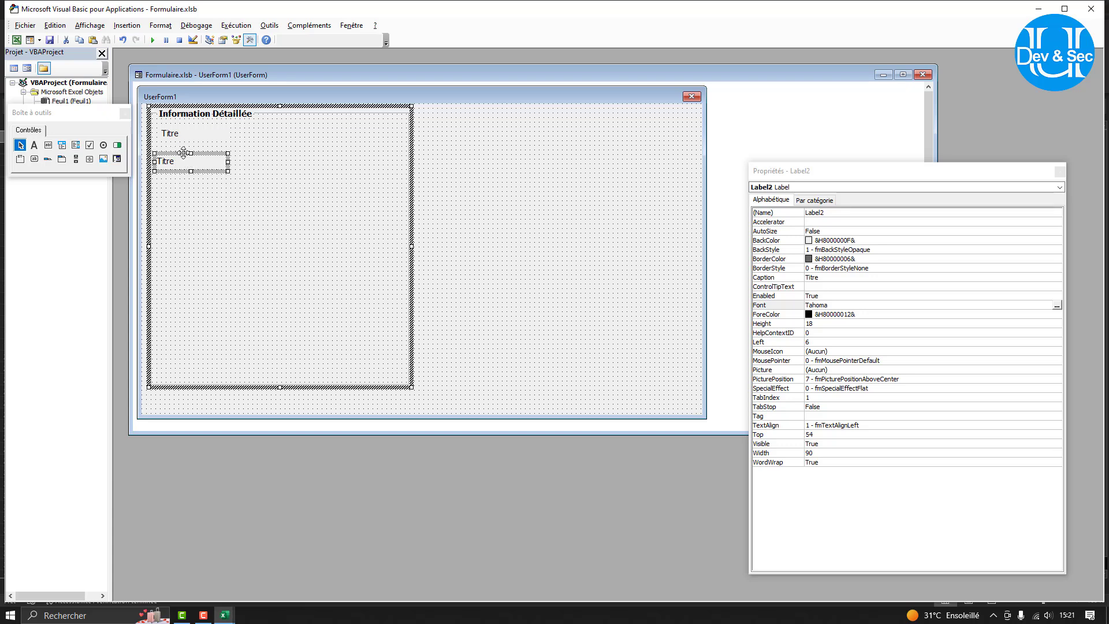
pyautogui.moveTo(183, 152)
pyautogui.mouseDown()
pyautogui.moveTo(271, 242)
pyautogui.moveTo(206, 211)
pyautogui.moveTo(177, 180)
pyautogui.mouseUp()
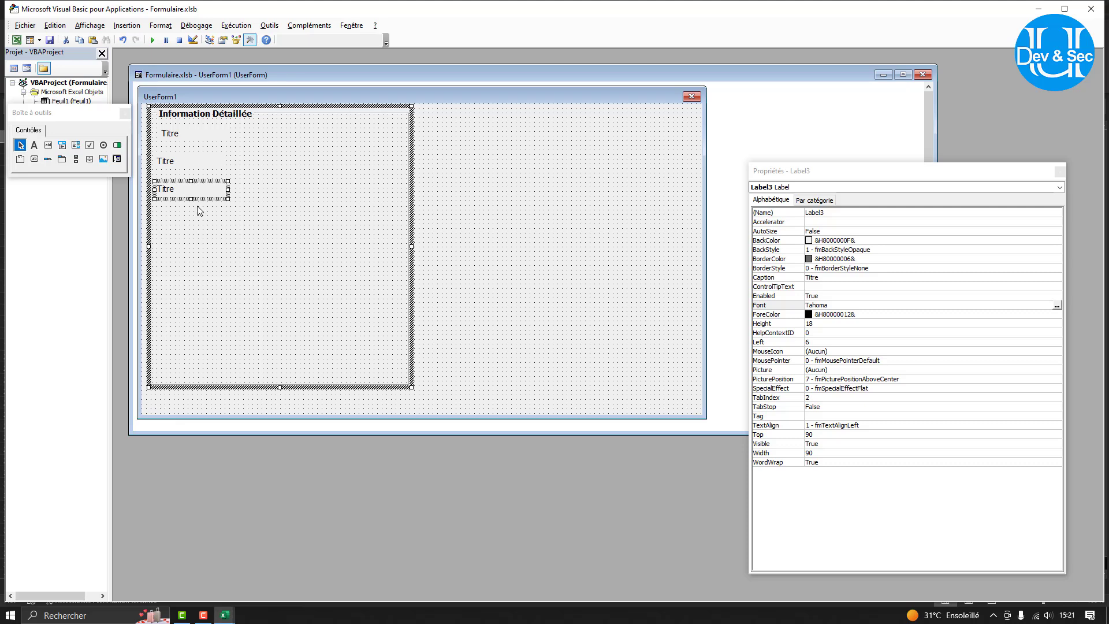
pyautogui.hotkey('ctrl', 'v')
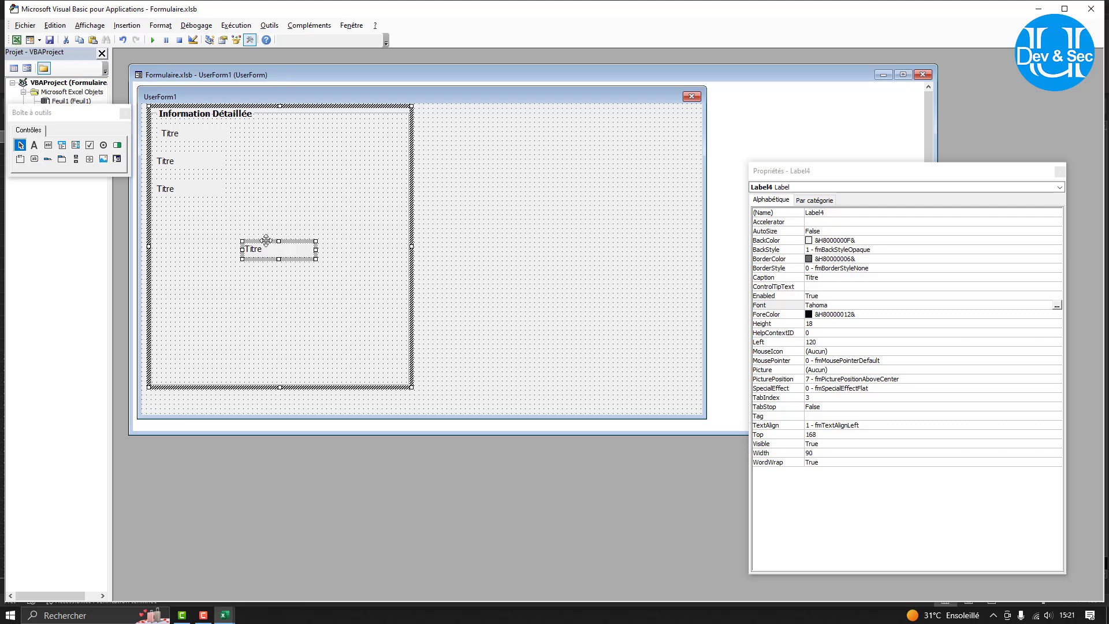
pyautogui.moveTo(263, 242)
pyautogui.mouseDown()
pyautogui.moveTo(200, 235)
pyautogui.moveTo(182, 209)
pyautogui.mouseUp()
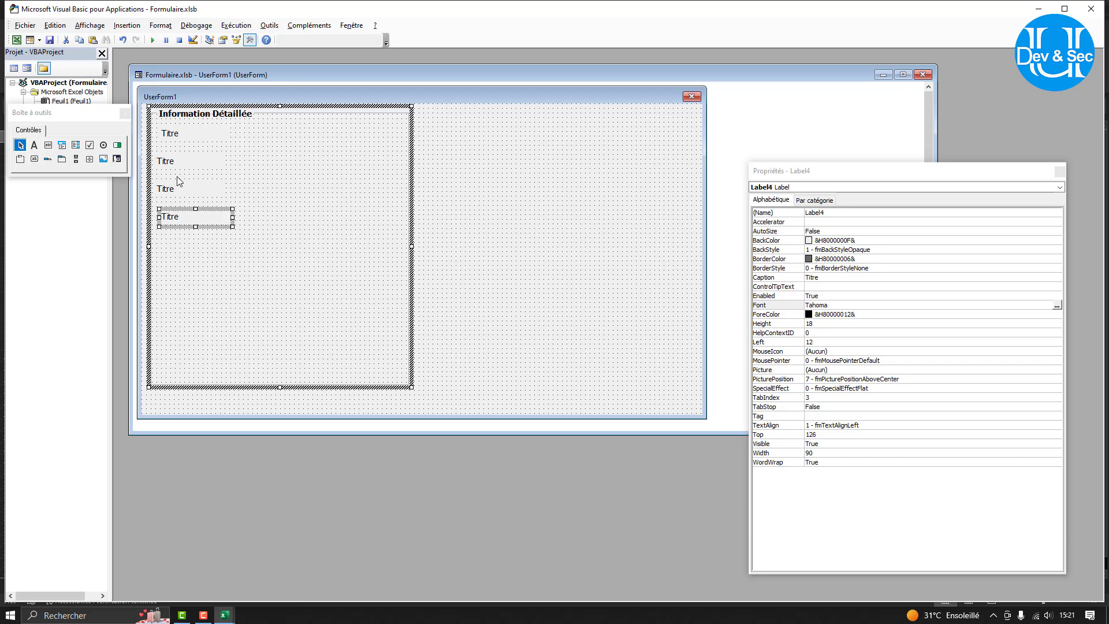
# - Align the stacked Titre labels to the same left position, Left 12
pyautogui.doubleClick(167, 163)
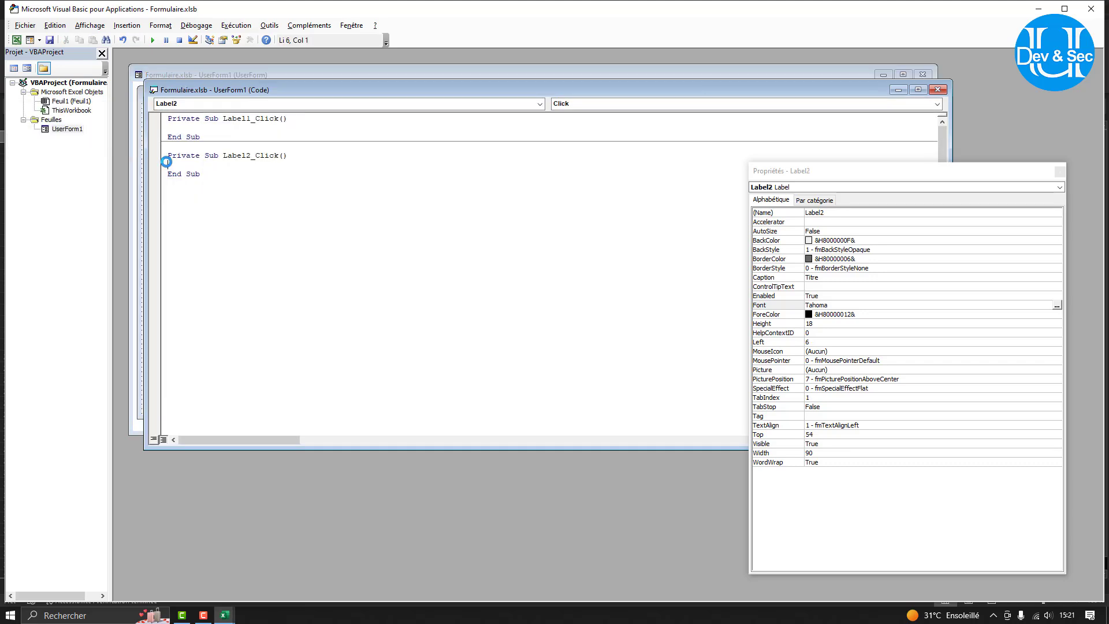
pyautogui.click(937, 90)
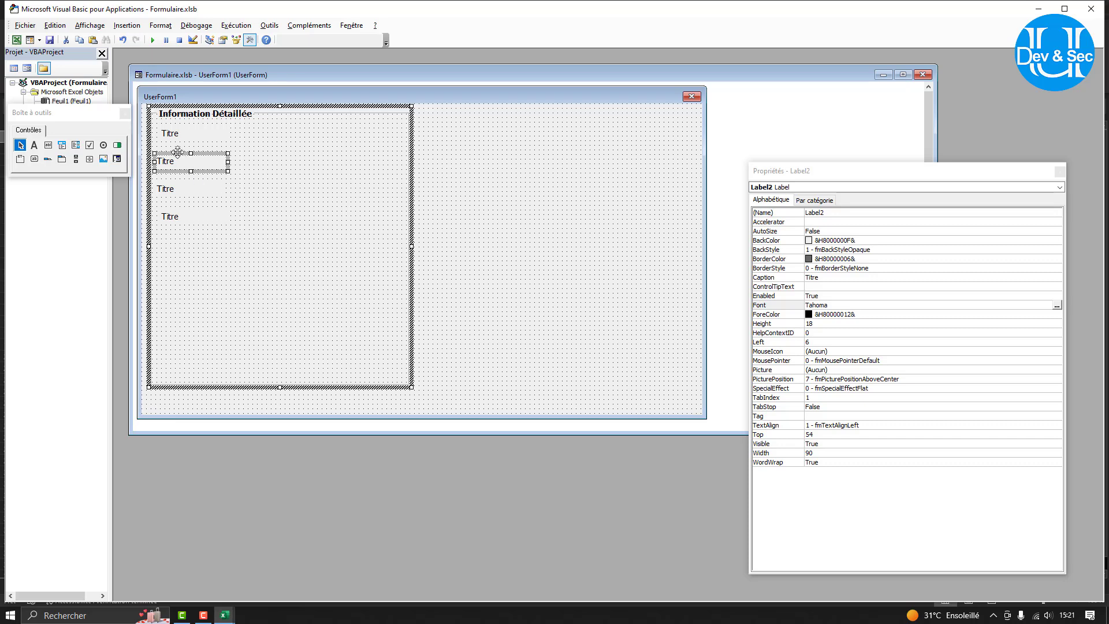
pyautogui.moveTo(178, 154); pyautogui.dragTo(181, 209)
pyautogui.click(167, 192)
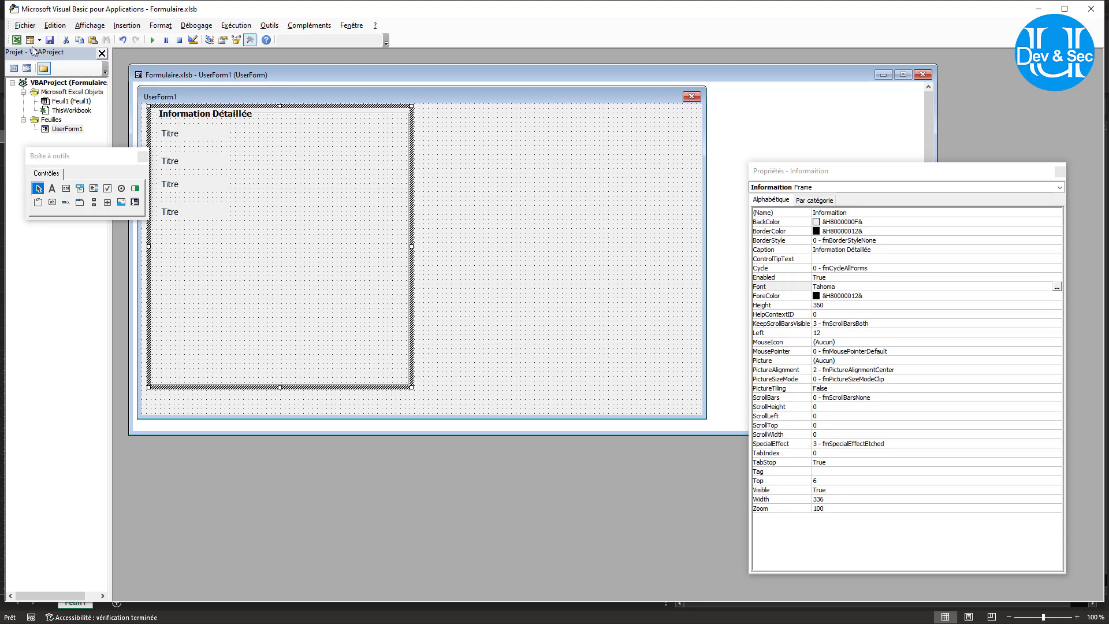
# - Change the captions of the lower three labels to Nom, Prénom and Numéro
pyautogui.click(177, 167)
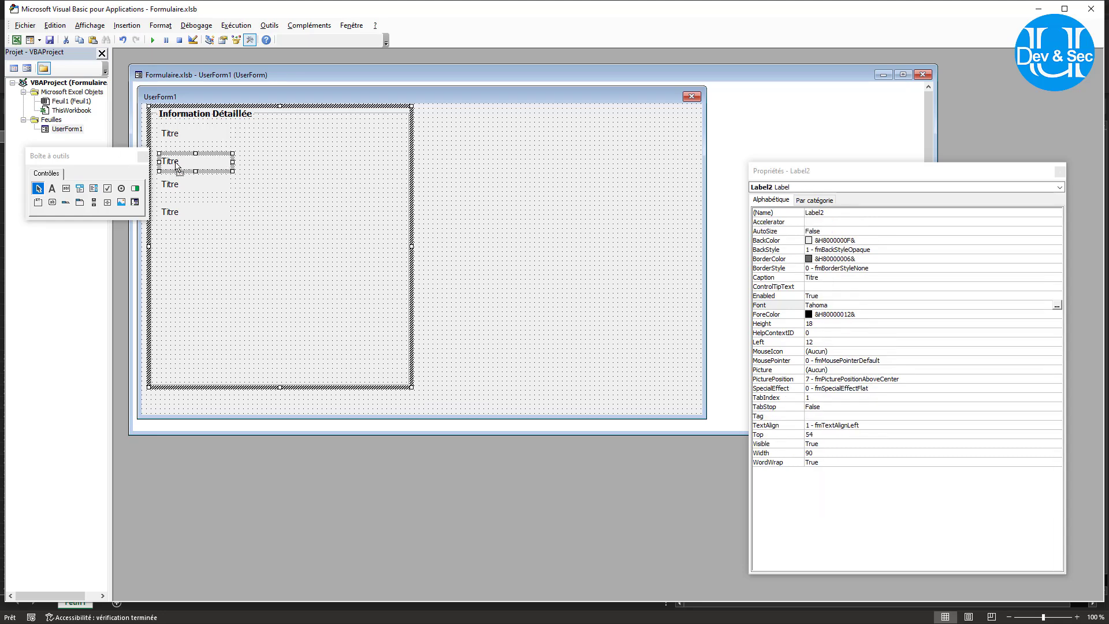
pyautogui.click(828, 279)
pyautogui.click(800, 281)
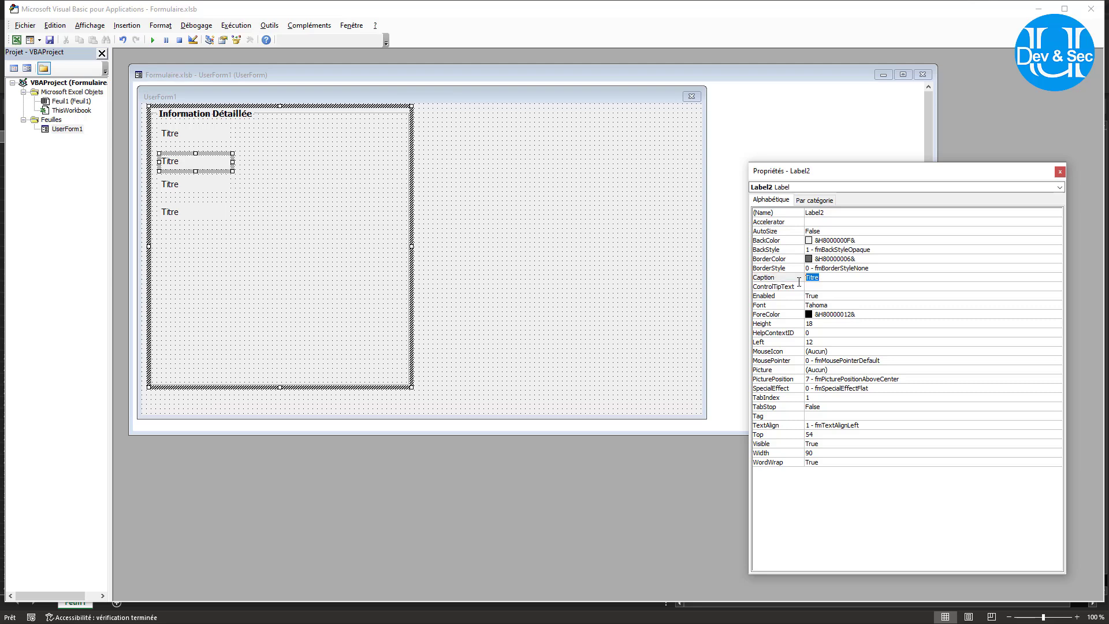
pyautogui.write('Nom')
pyautogui.click(179, 185)
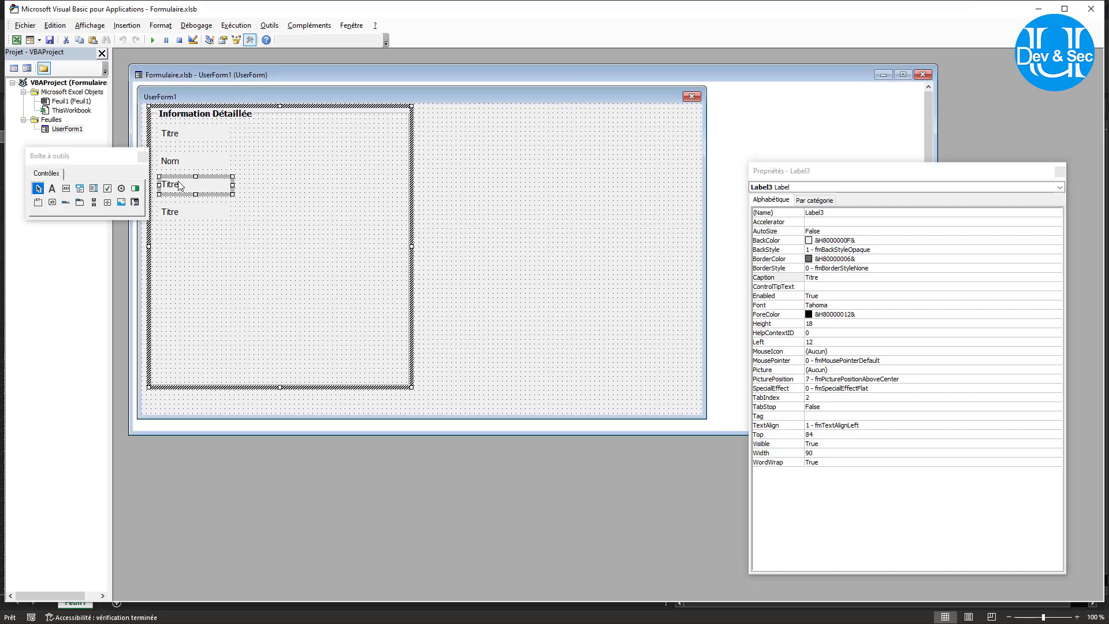
pyautogui.click(827, 278)
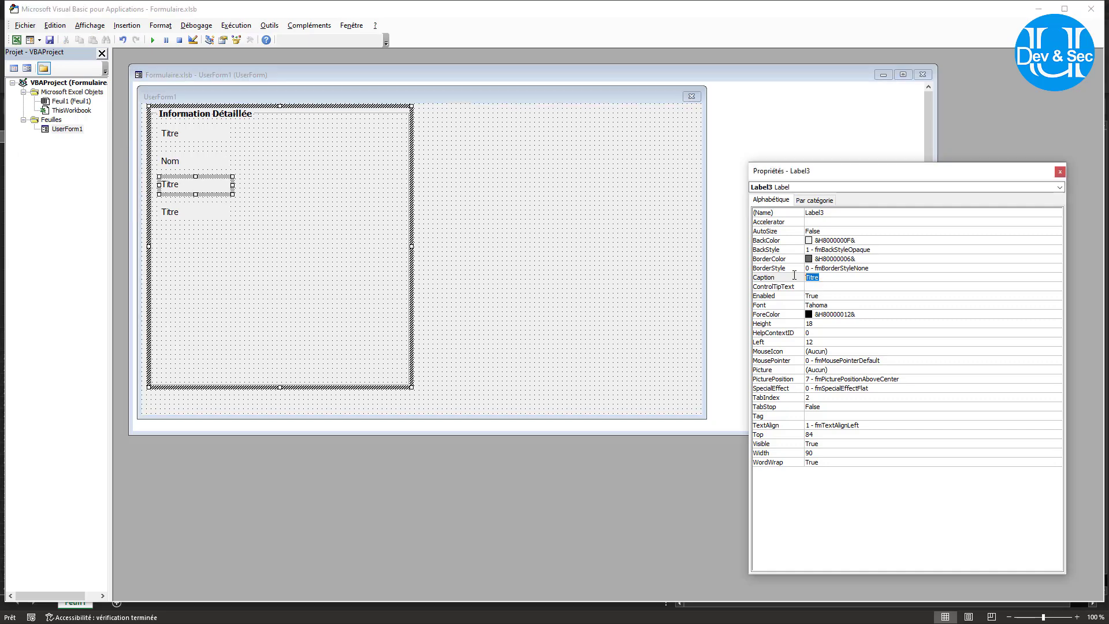
pyautogui.write('Prénom')
pyautogui.click(194, 218)
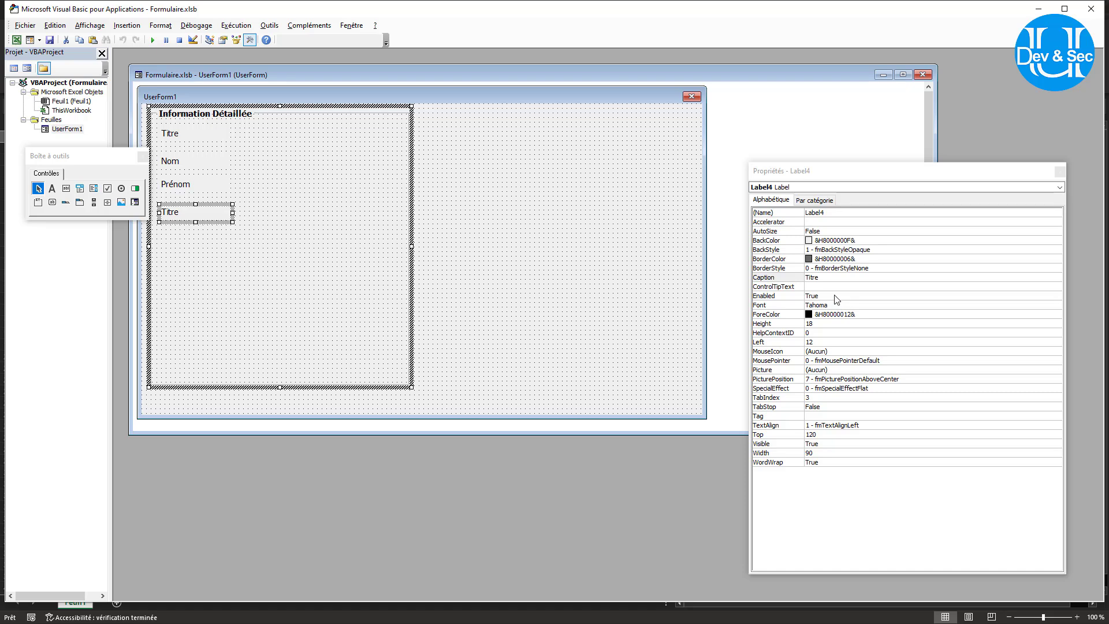
pyautogui.click(826, 278)
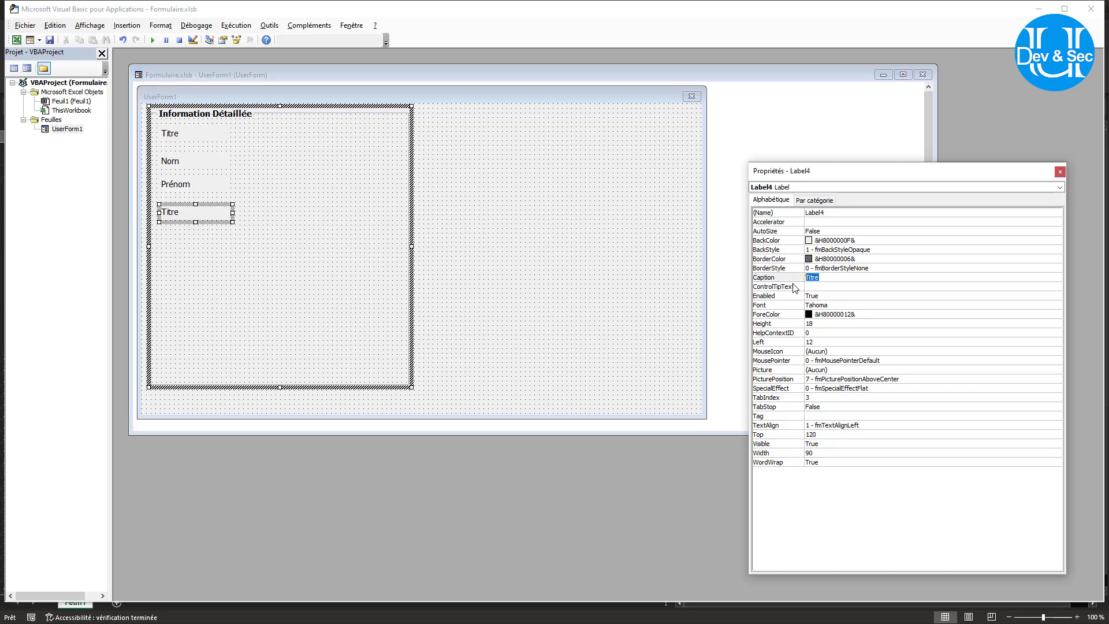
pyautogui.write('Numéro')
pyautogui.click(519, 291)
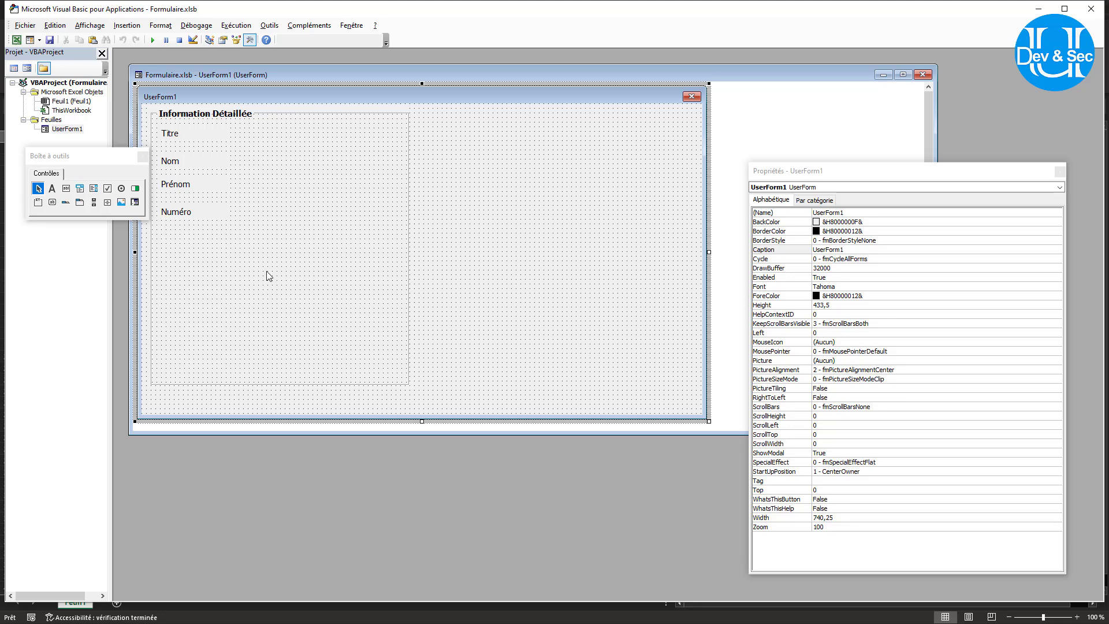
# - Shorten the Information Détaillée frame from height 360 to 210 and begin a CommandButton below Numéro
pyautogui.click(267, 370)
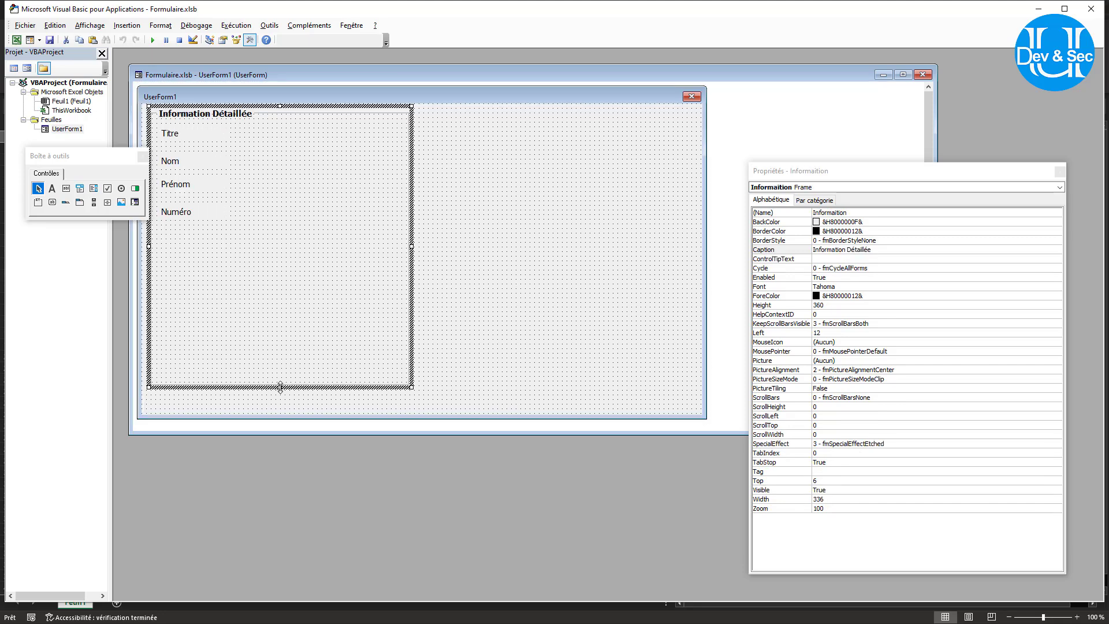
pyautogui.moveTo(279, 387); pyautogui.dragTo(280, 272)
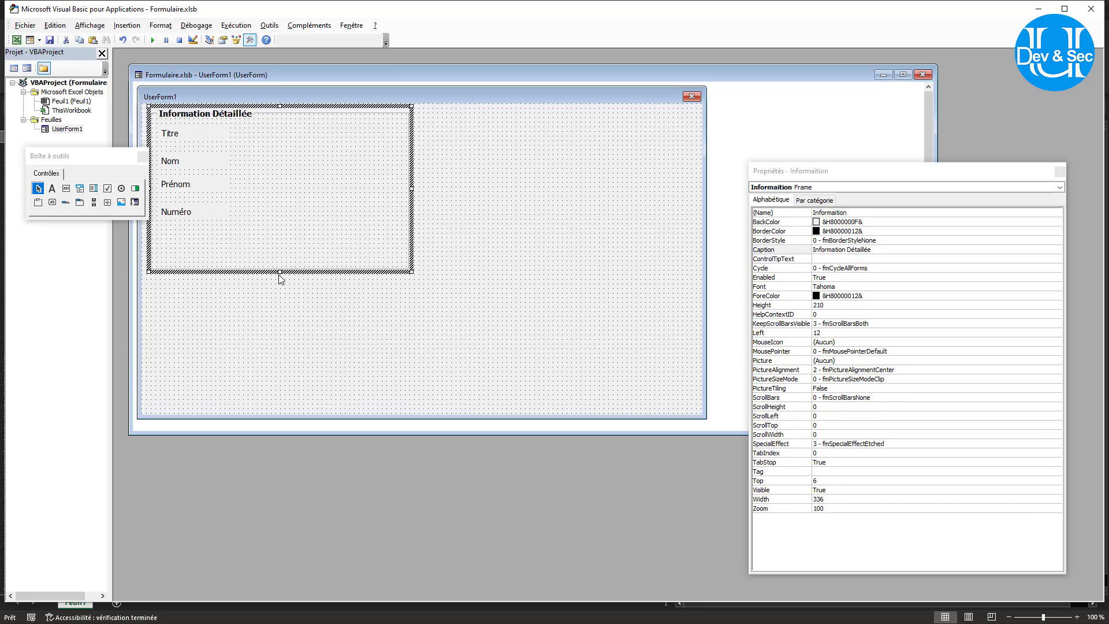
pyautogui.click(52, 202)
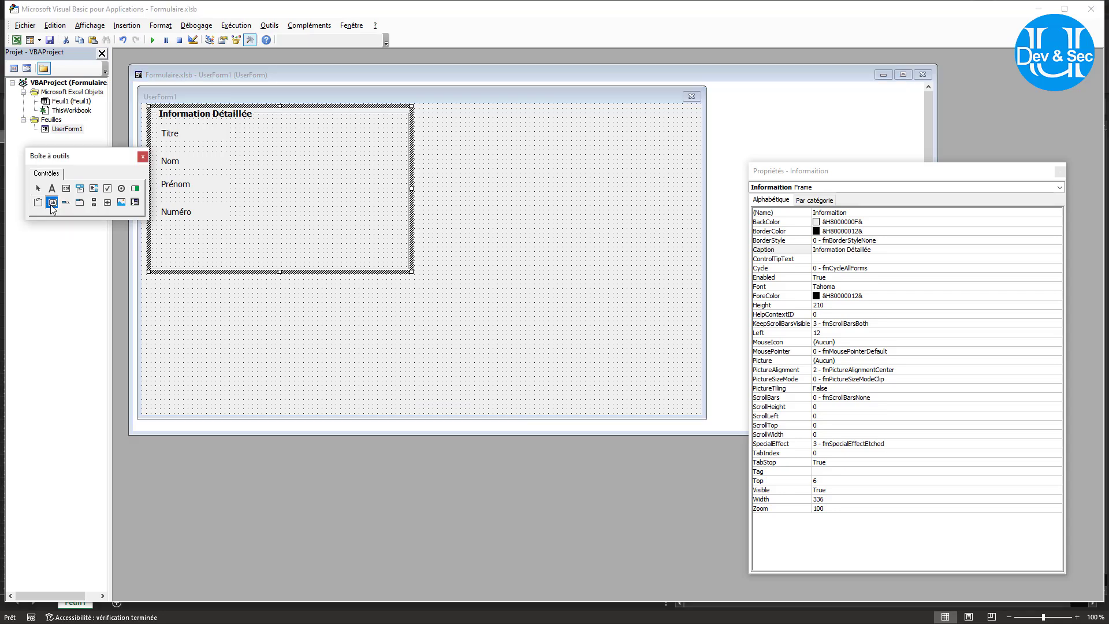
pyautogui.moveTo(173, 237); pyautogui.dragTo(218, 249)
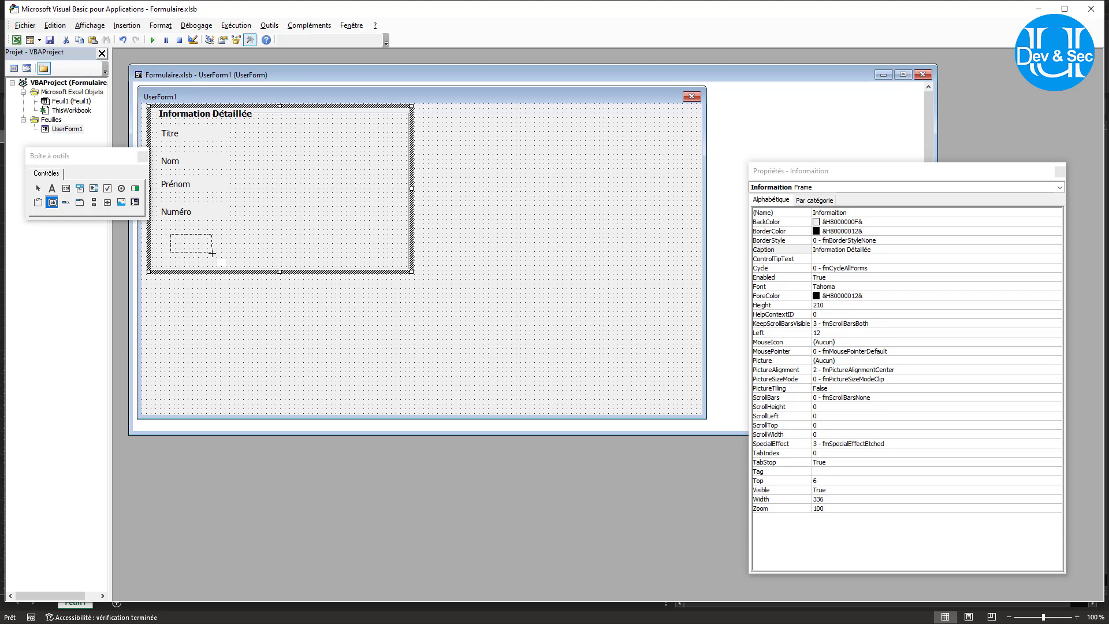
# - Finish the button below Numéro and caption it Ajouter
pyautogui.moveTo(212, 252); pyautogui.dragTo(214, 254)
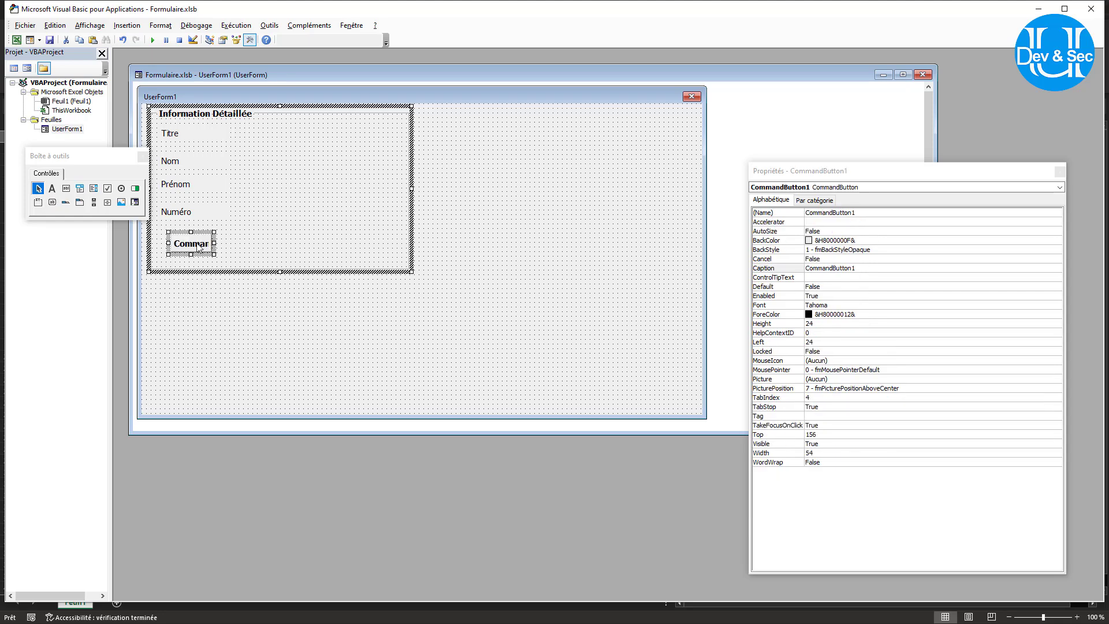
pyautogui.click(198, 247)
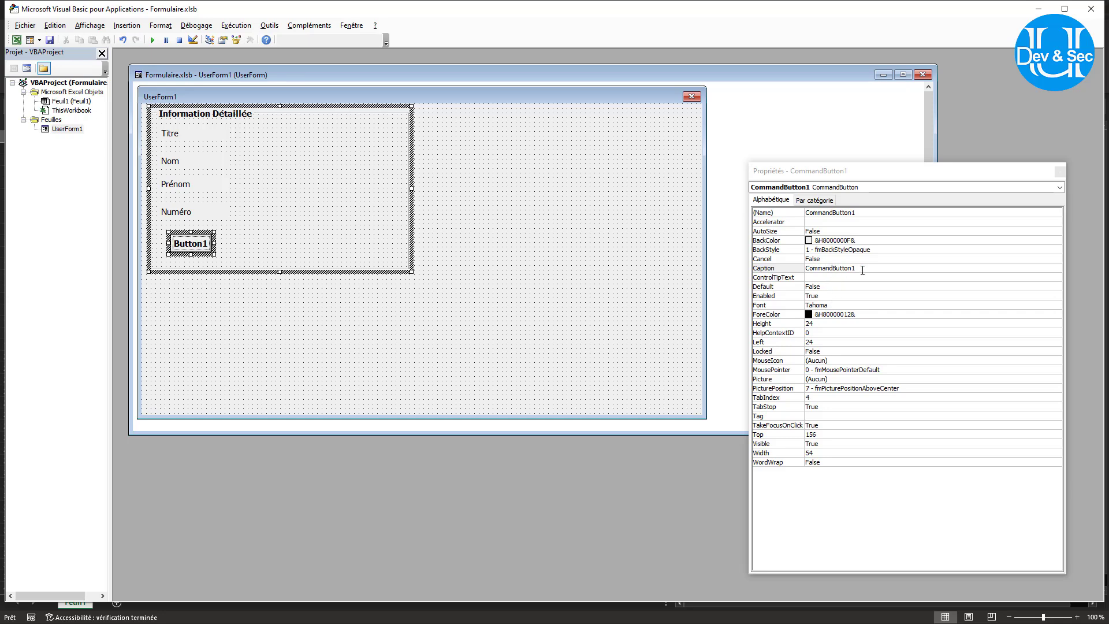
pyautogui.moveTo(862, 270); pyautogui.dragTo(814, 264)
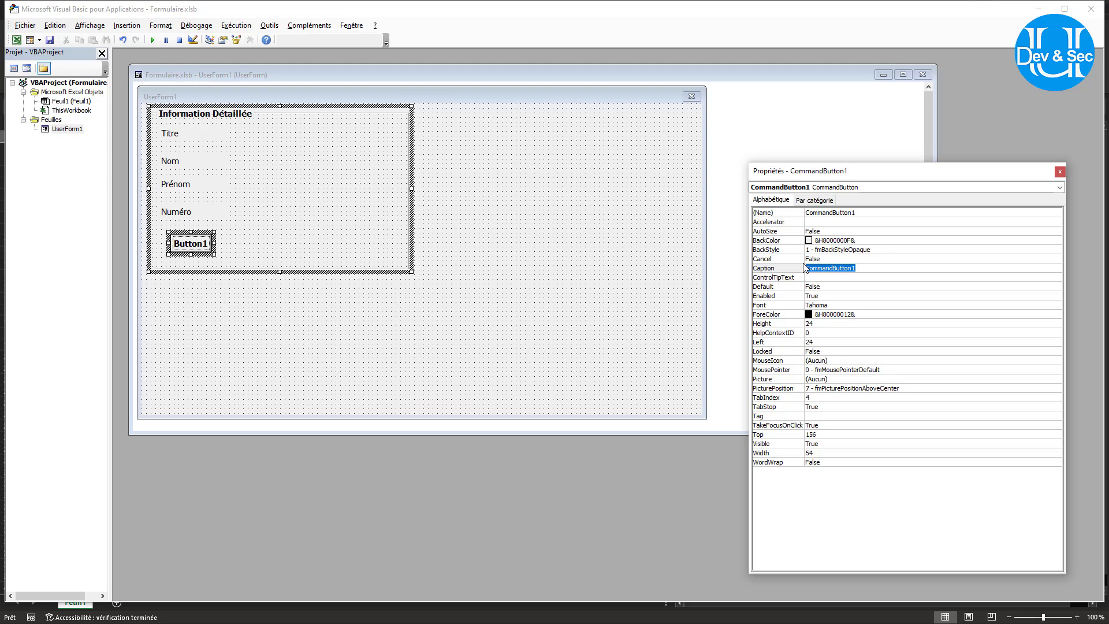
pyautogui.press('BackSpace')
pyautogui.write('Ajouter')
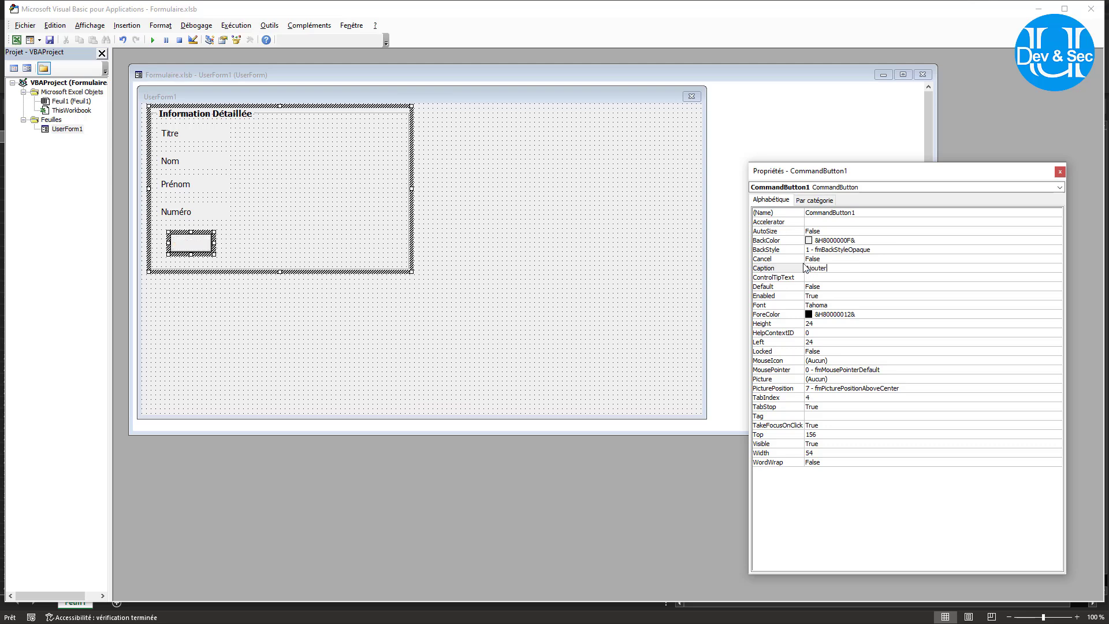
pyautogui.click(857, 295)
pyautogui.click(277, 235)
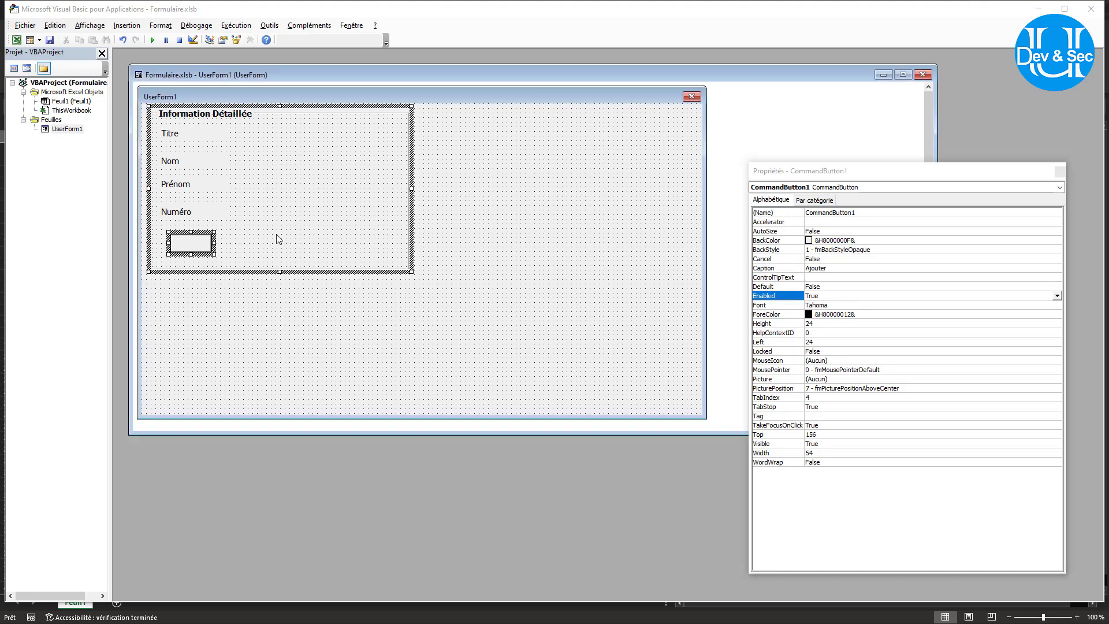
# - Duplicate the Ajouter button and place the copy beside it
pyautogui.click(205, 252)
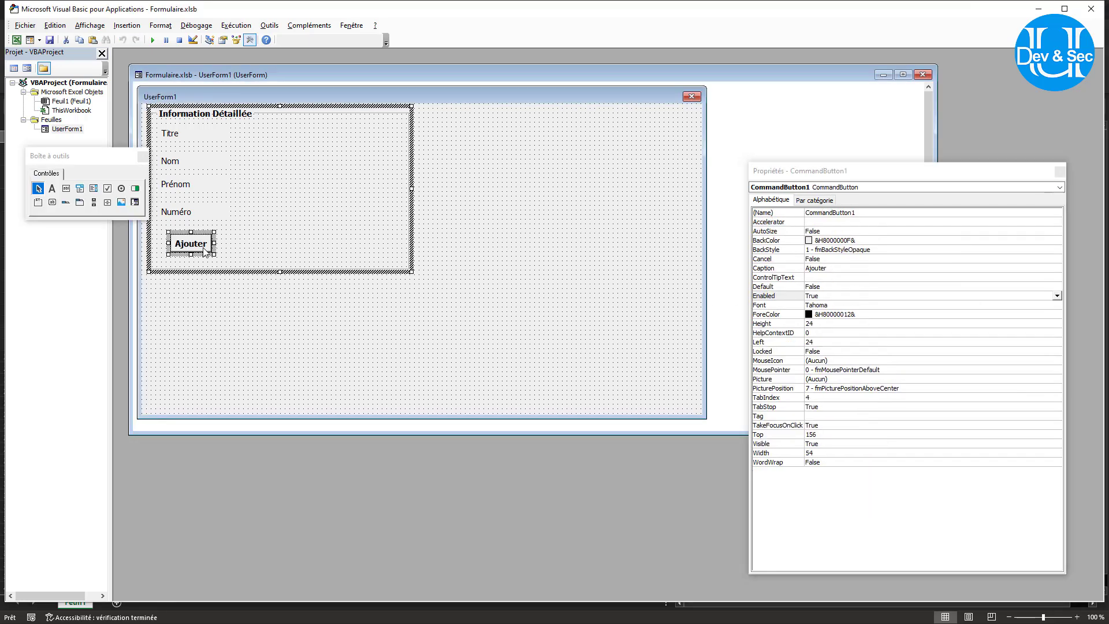
pyautogui.hotkey('ctrl', 'c')
pyautogui.hotkey('ctrl', 'v')
pyautogui.moveTo(282, 202); pyautogui.dragTo(243, 250)
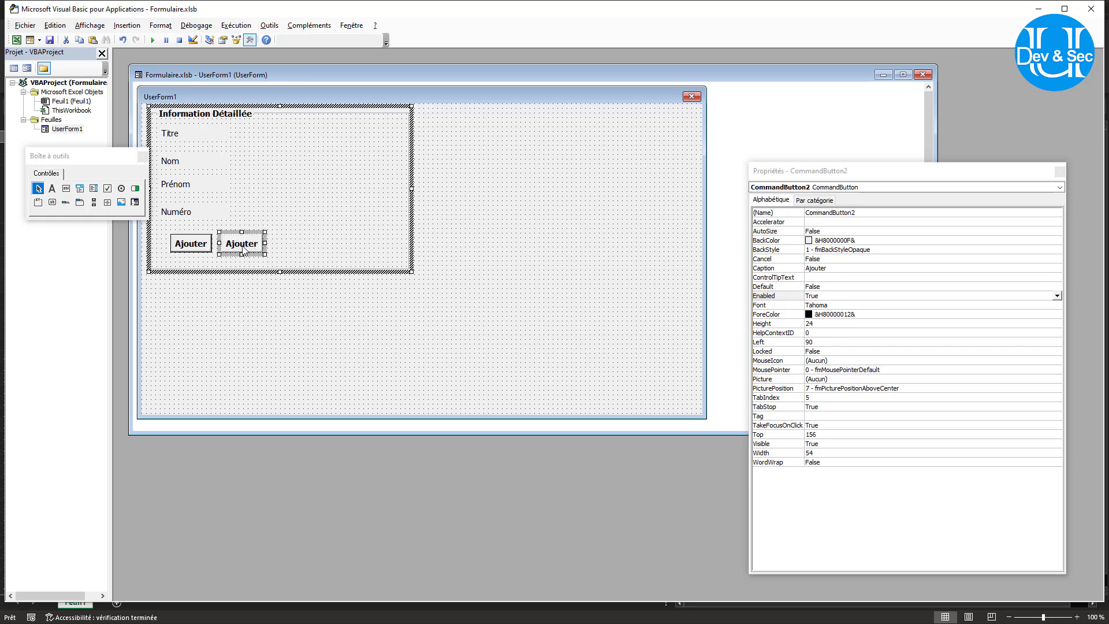
# - Caption the copy Modifier, widen it to 60, and undo an accidentally pasted frame
pyautogui.click(835, 269)
pyautogui.doubleClick(800, 268)
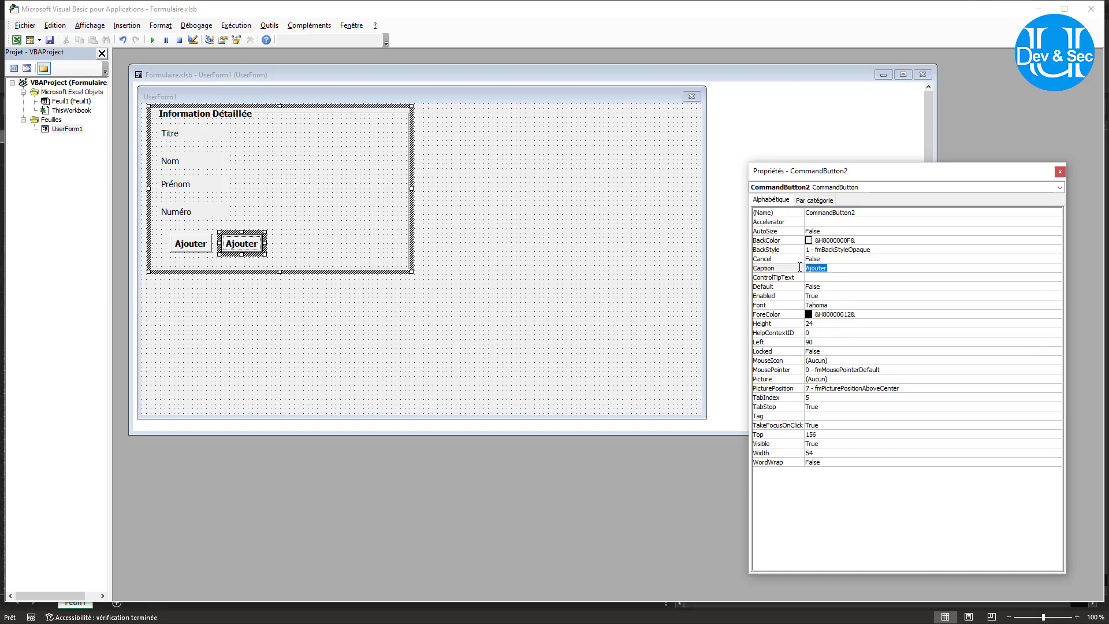
pyautogui.write('M')
pyautogui.write('odifie')
pyautogui.write('r')
pyautogui.moveTo(265, 245); pyautogui.dragTo(274, 249)
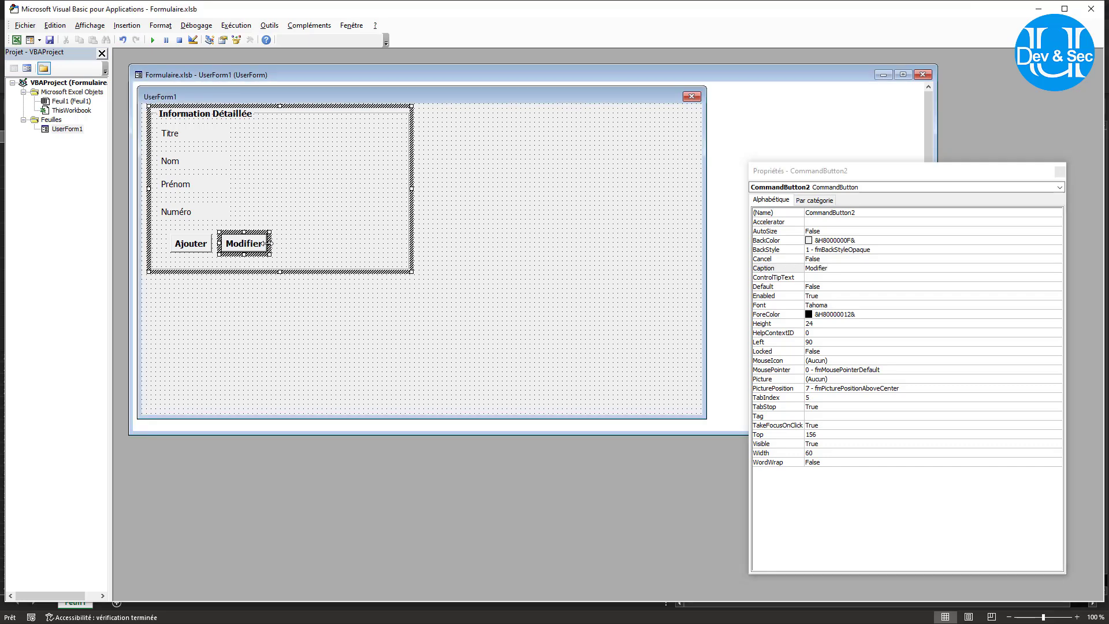
pyautogui.click(296, 247)
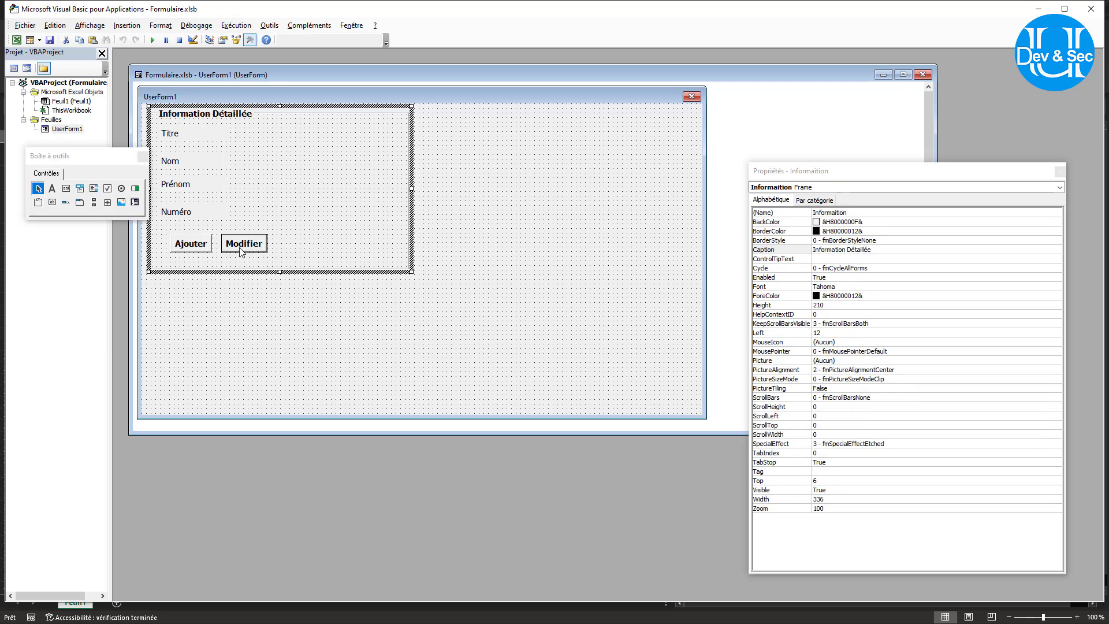
pyautogui.hotkey('ctrl', 'v')
pyautogui.hotkey('ctrl', 'z')
# - Duplicate the Modifier button and place the copy to its right
pyautogui.click(247, 244)
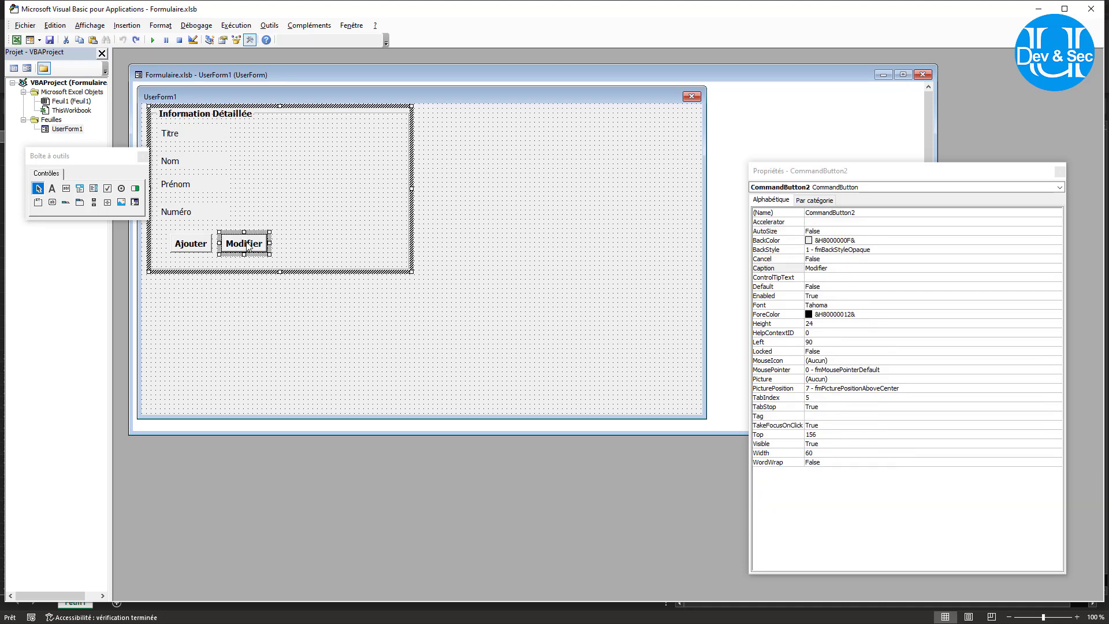
pyautogui.hotkey('ctrl', 'c')
pyautogui.hotkey('ctrl', 'v')
pyautogui.moveTo(276, 193); pyautogui.dragTo(297, 245)
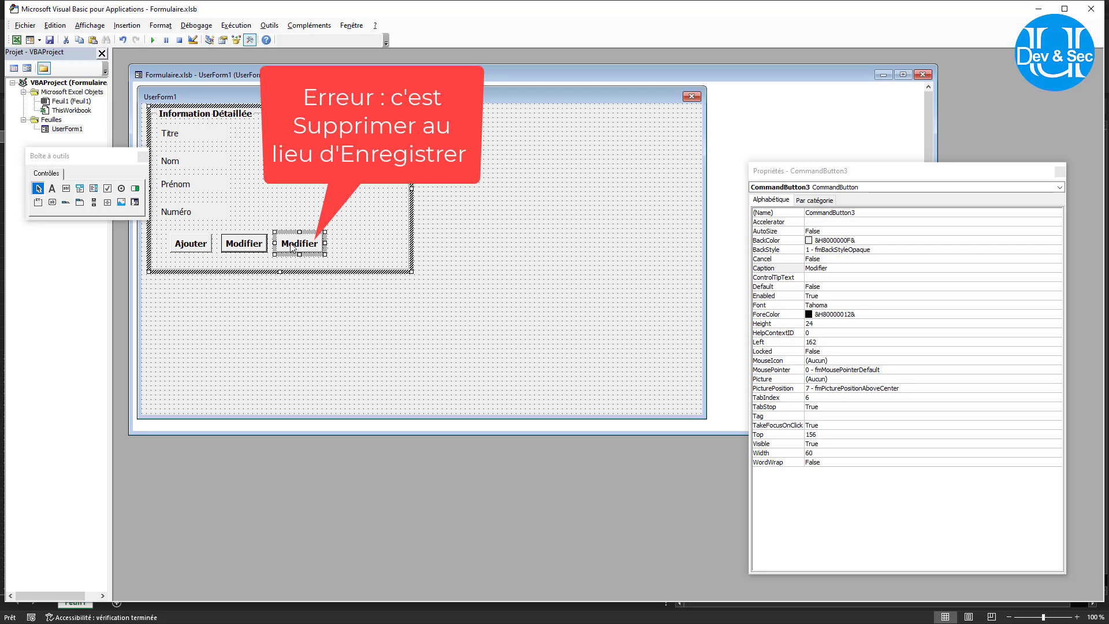
# - Caption the third button Enregister and widen it to 78 so the caption shows
pyautogui.rightClick(299, 245)
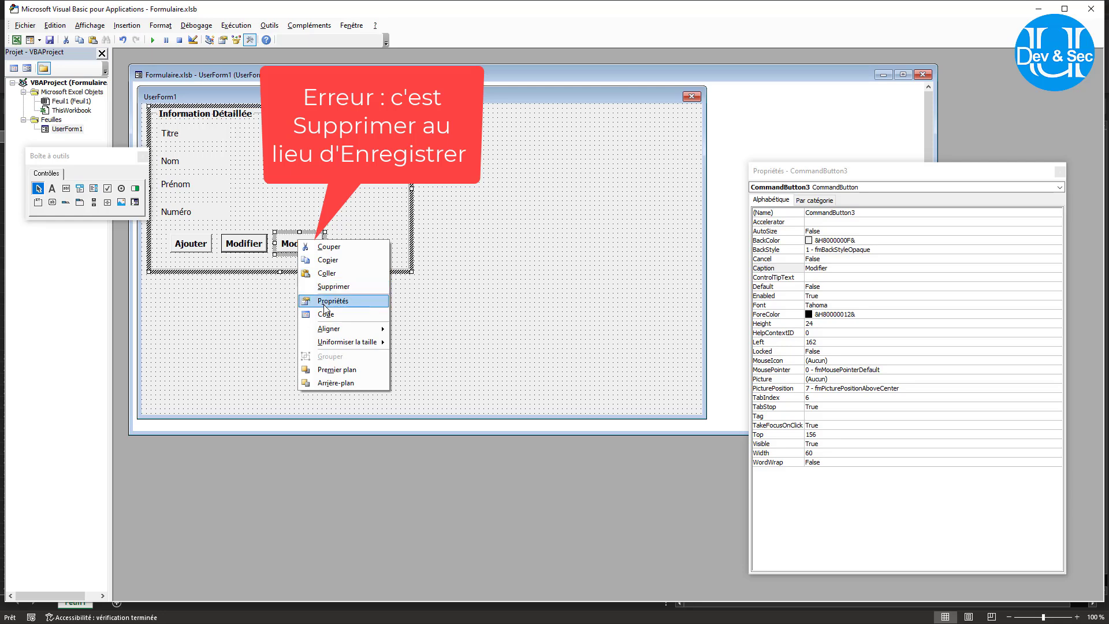
pyautogui.click(287, 252)
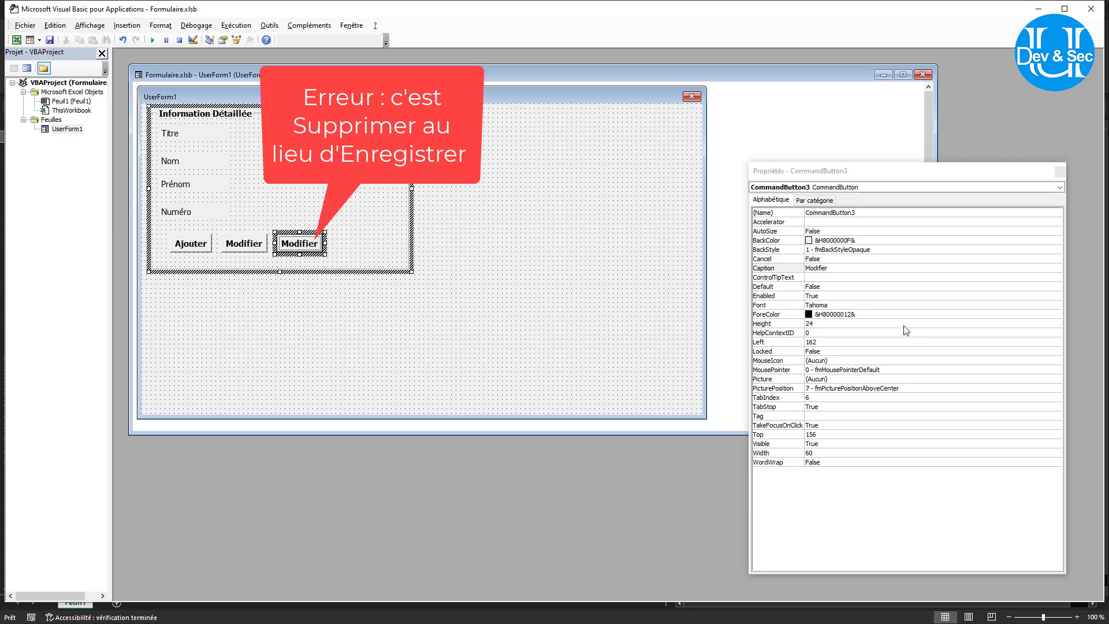
pyautogui.click(838, 269)
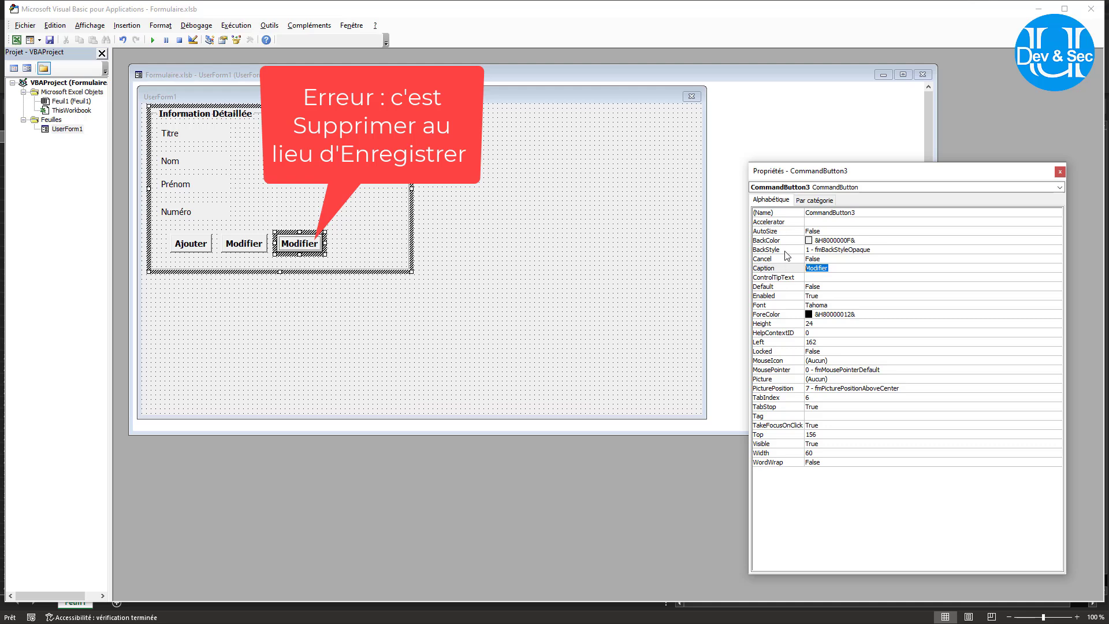
pyautogui.write('A')
pyautogui.press('BackSpace')
pyautogui.write('Enre')
pyautogui.write('gister')
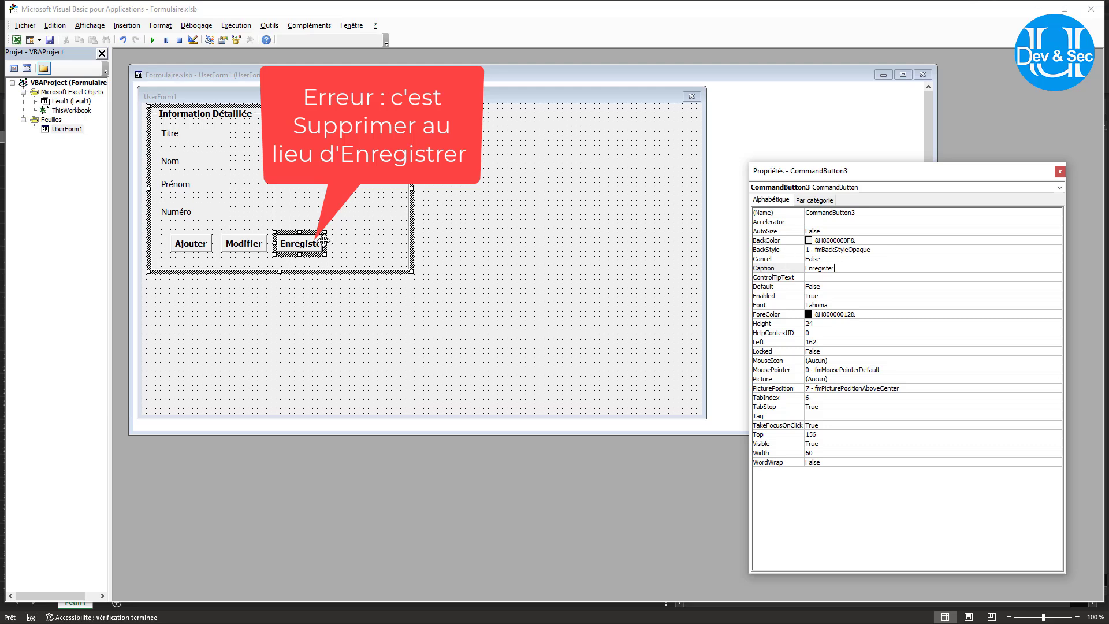
pyautogui.moveTo(327, 243); pyautogui.dragTo(333, 244)
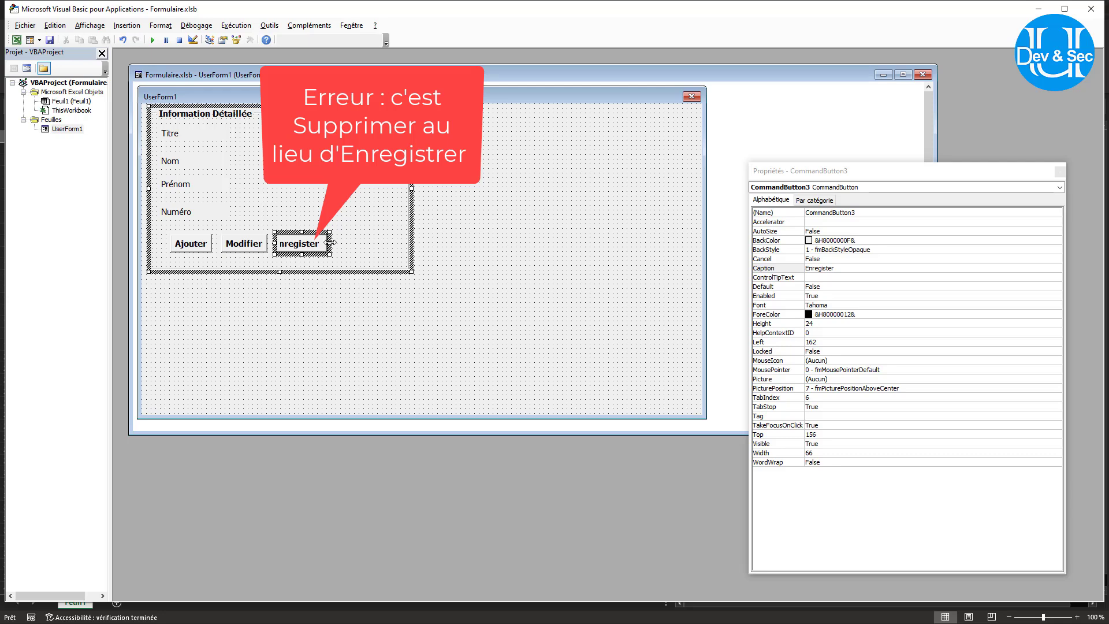
pyautogui.moveTo(334, 243); pyautogui.dragTo(340, 243)
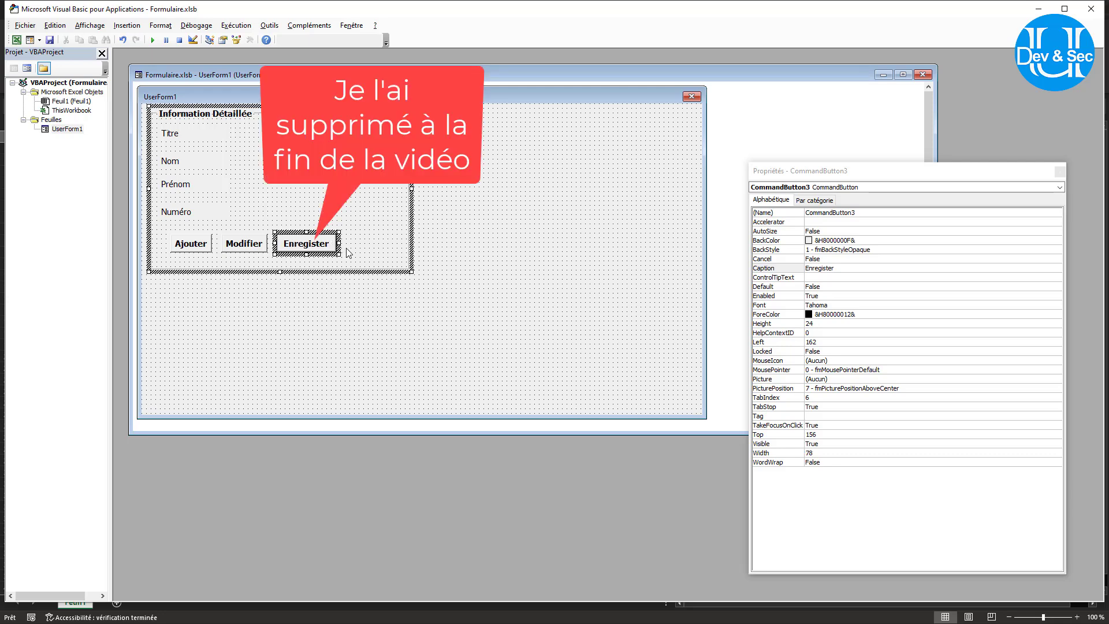
# - Move the Ajouter, Modifier and Enregister buttons left to tighten their spacing
pyautogui.click(361, 250)
pyautogui.click(199, 247)
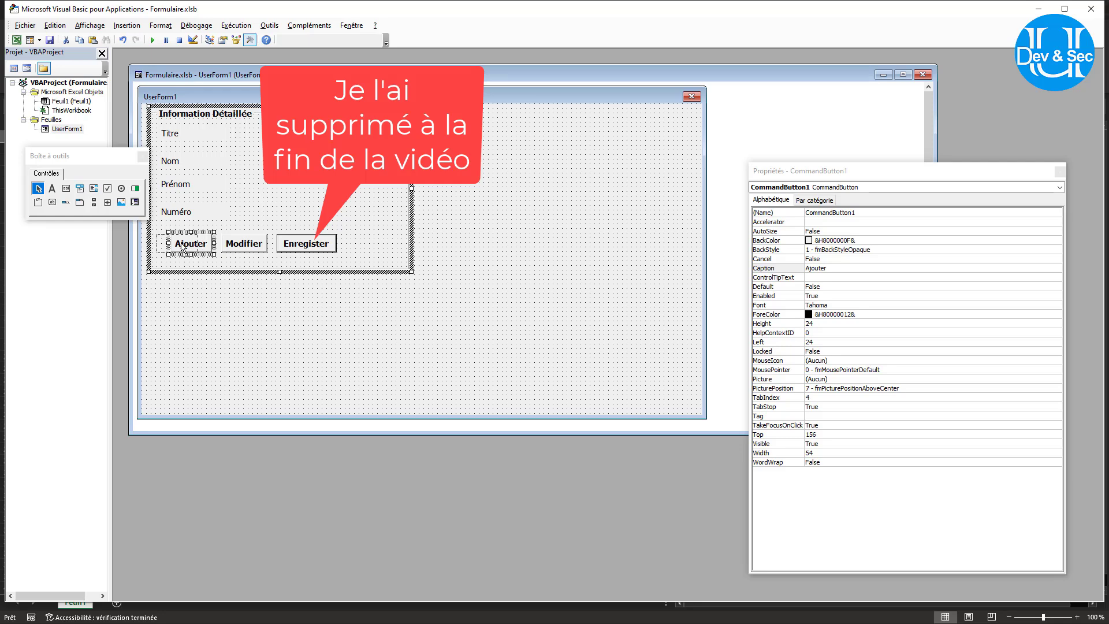
pyautogui.click(220, 248)
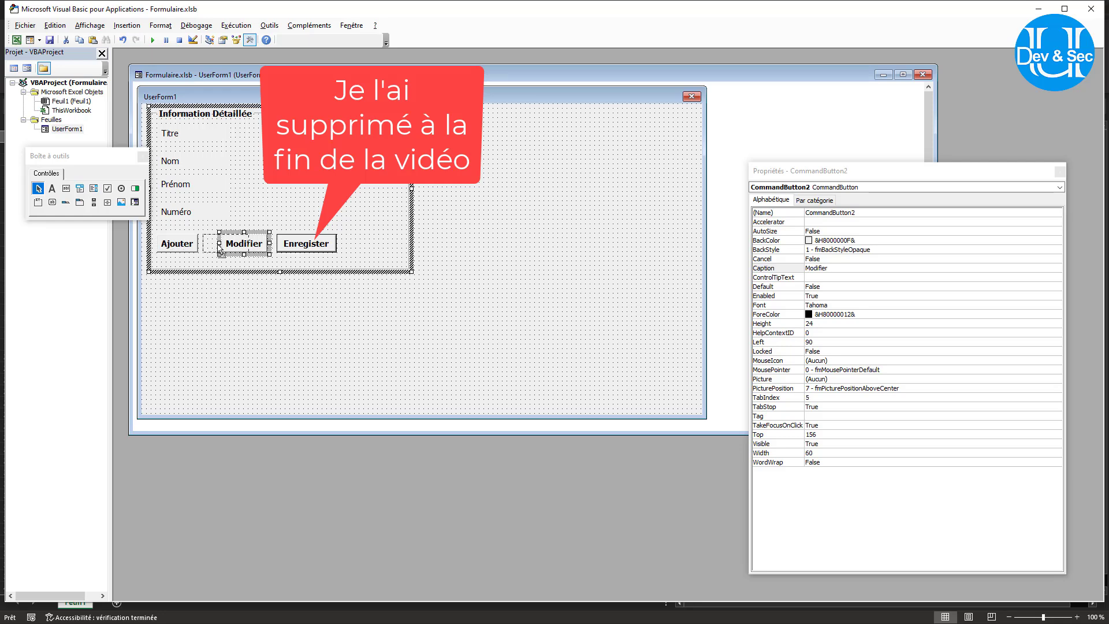
pyautogui.moveTo(220, 250); pyautogui.dragTo(206, 249)
pyautogui.click(281, 249)
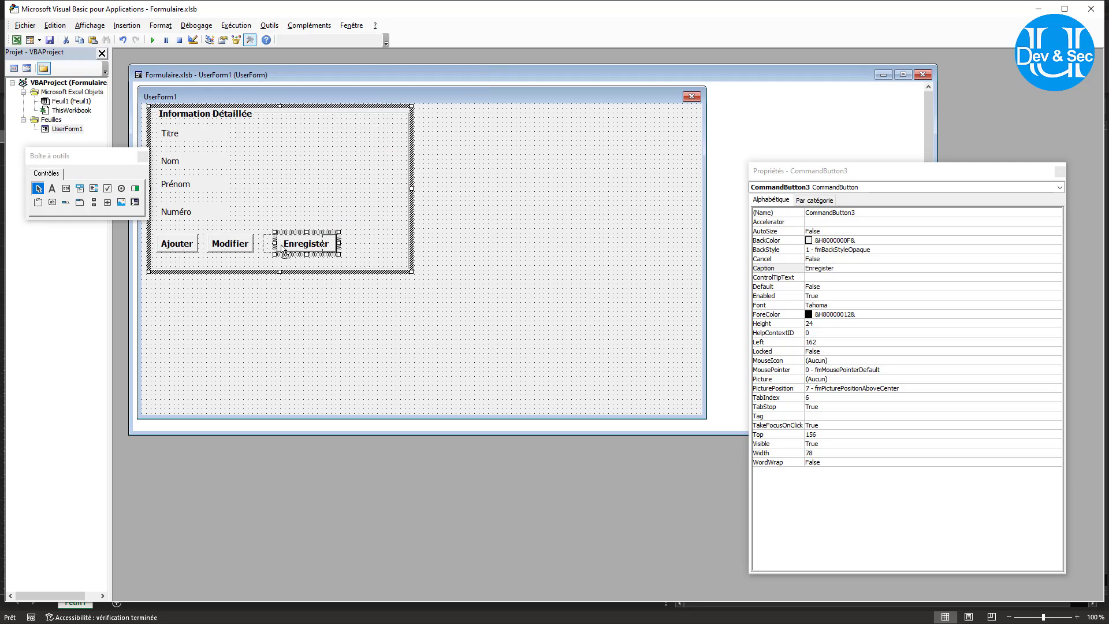
pyautogui.moveTo(281, 248); pyautogui.dragTo(270, 248)
pyautogui.click(345, 246)
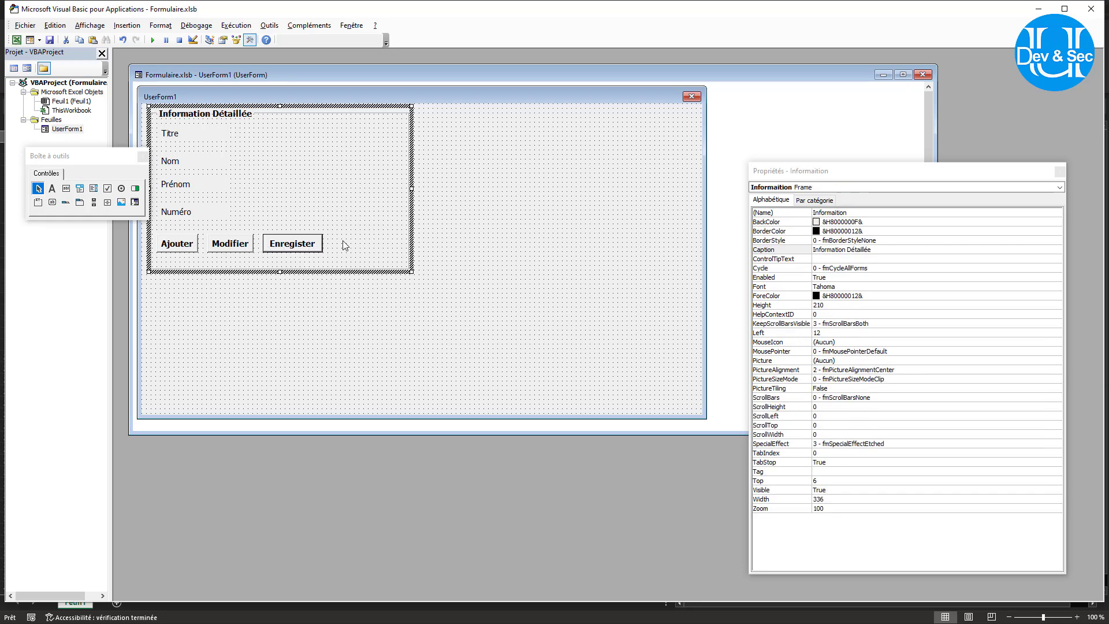
# - Paste a copy of the Enregister button and drag it toward the button row
pyautogui.click(224, 245)
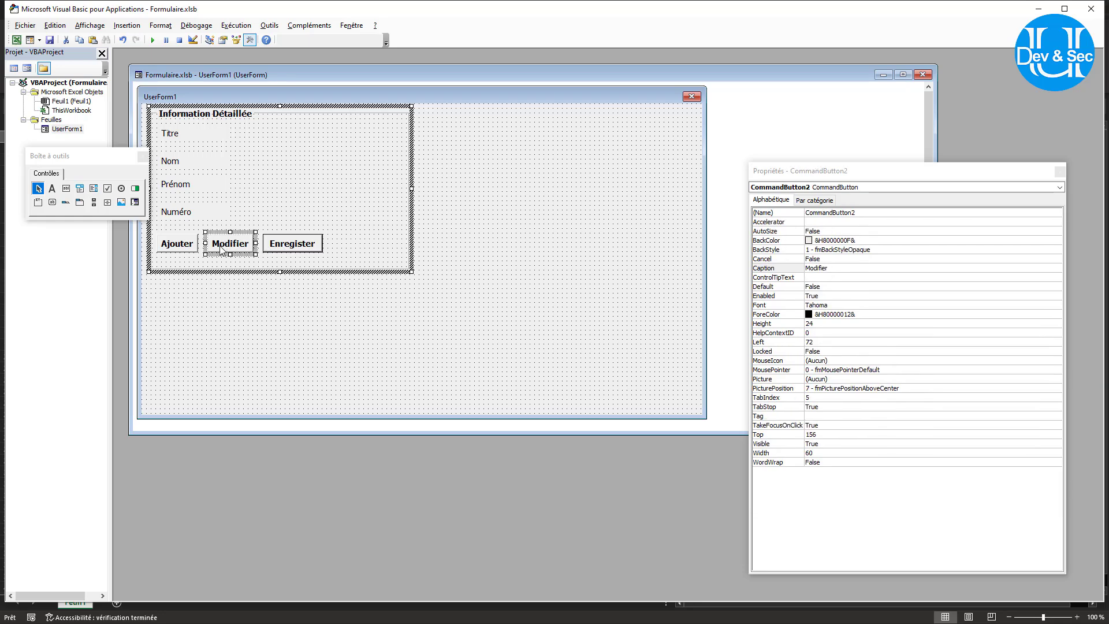
pyautogui.click(315, 246)
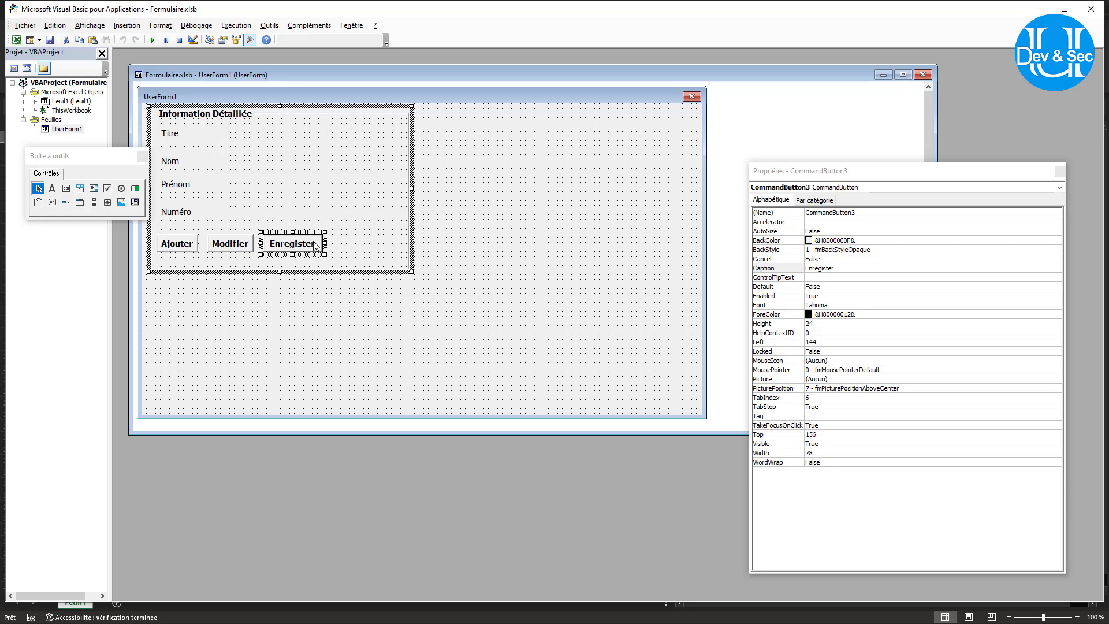
pyautogui.hotkey('ctrl', 'v')
pyautogui.moveTo(282, 196); pyautogui.dragTo(360, 248)
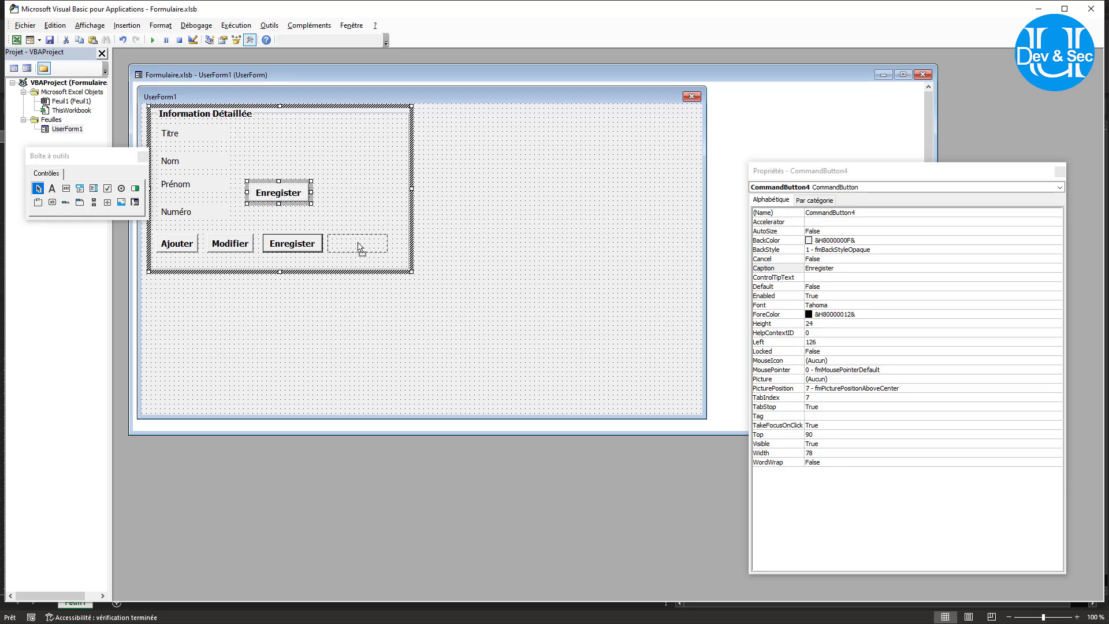
# - Place the copy right of Enregister, caption it Supprimer, and widen the Information frame
pyautogui.moveTo(358, 247); pyautogui.dragTo(359, 247)
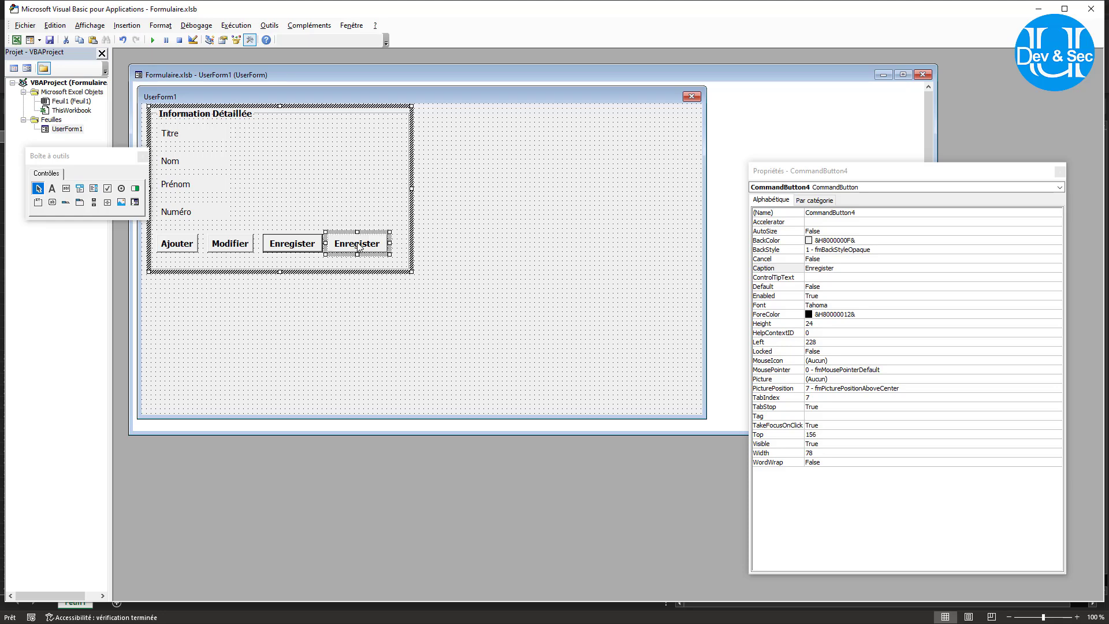
pyautogui.click(840, 268)
pyautogui.doubleClick(839, 268)
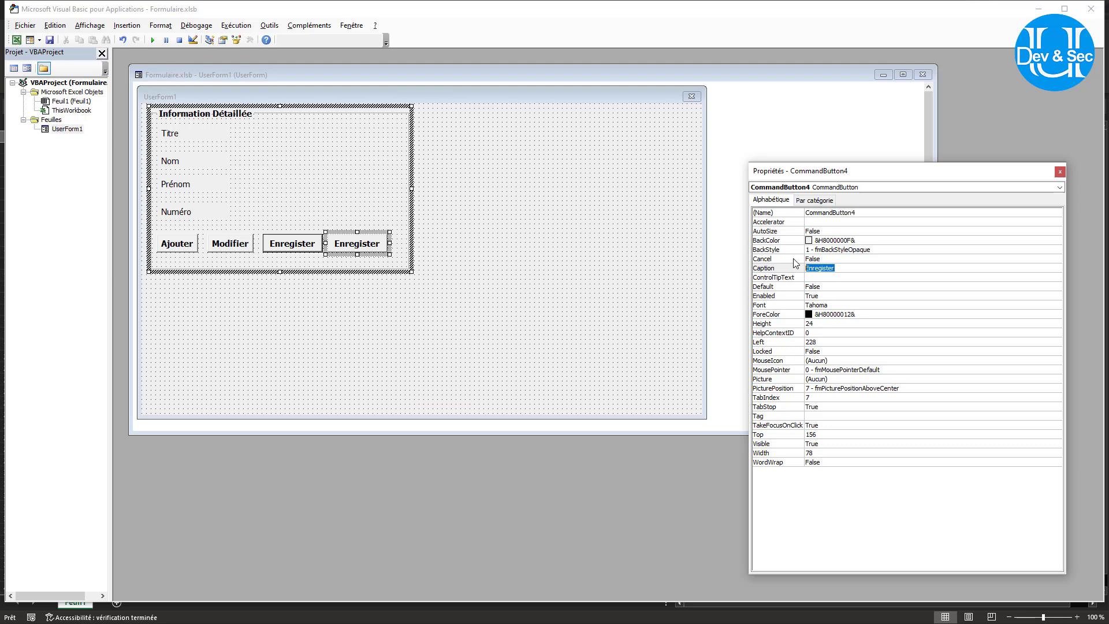
pyautogui.write('Sup')
pyautogui.write('pri')
pyautogui.write('mer')
pyautogui.moveTo(411, 193); pyautogui.dragTo(453, 197)
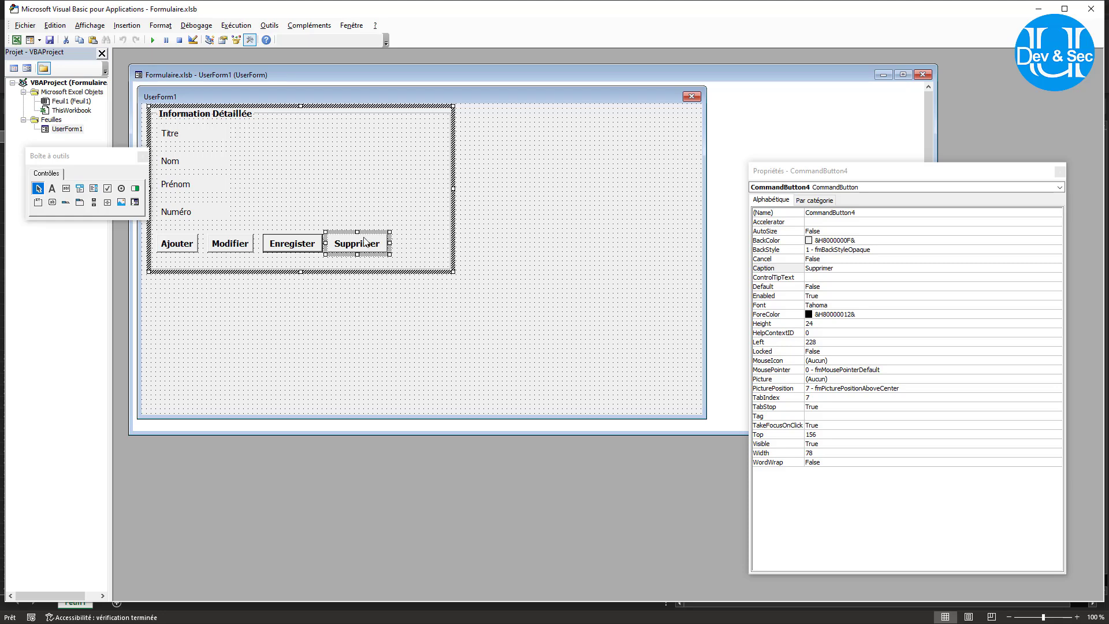
pyautogui.click(358, 242)
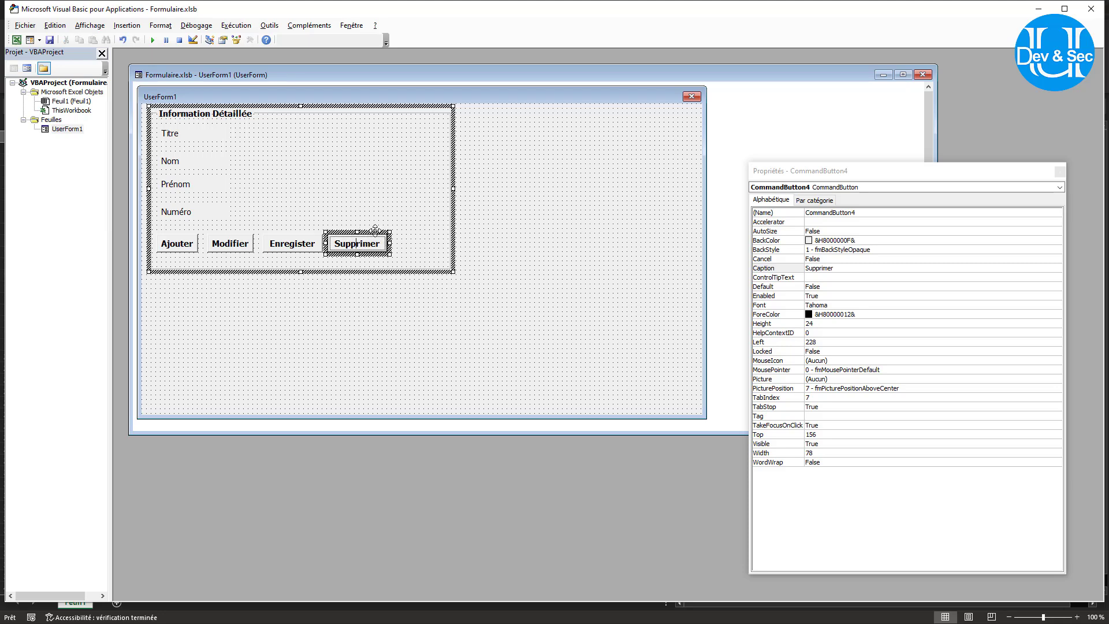
# - Paste a copy of Supprimer to its right and caption it Reinitialiser
pyautogui.click(375, 230)
pyautogui.hotkey('ctrl', 'v')
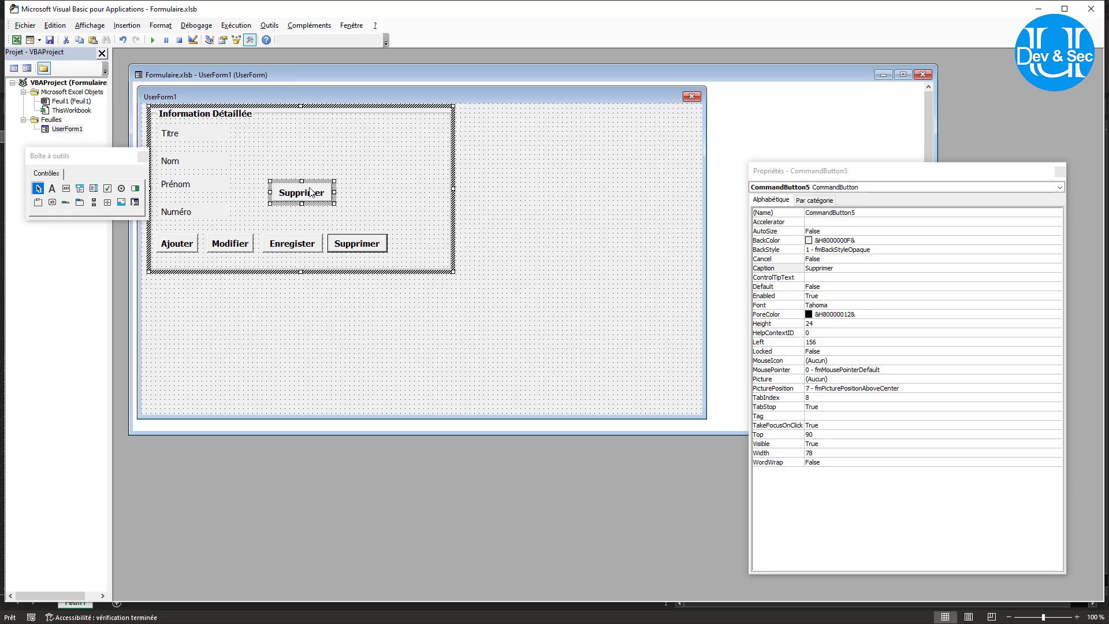
pyautogui.moveTo(310, 192); pyautogui.dragTo(426, 242)
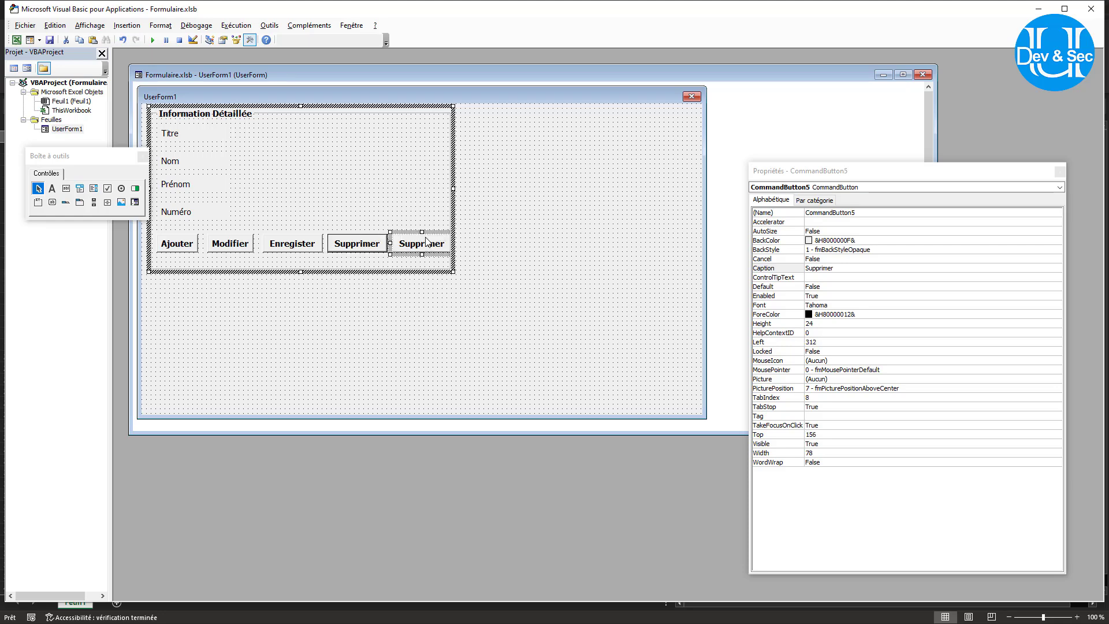
pyautogui.click(837, 269)
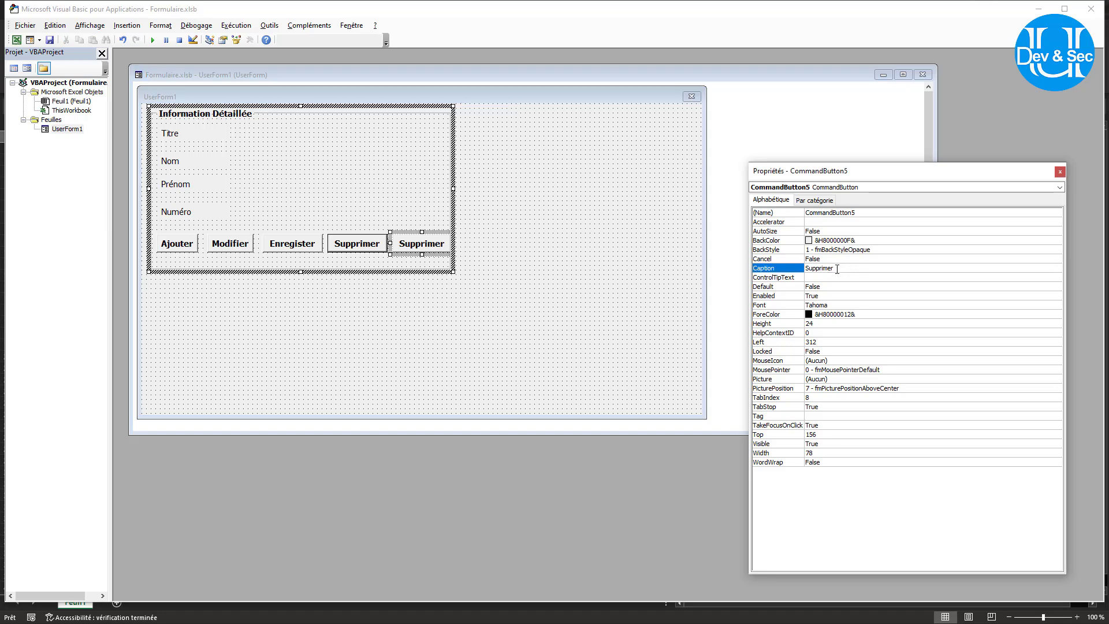
pyautogui.click(782, 269)
pyautogui.write('Rei')
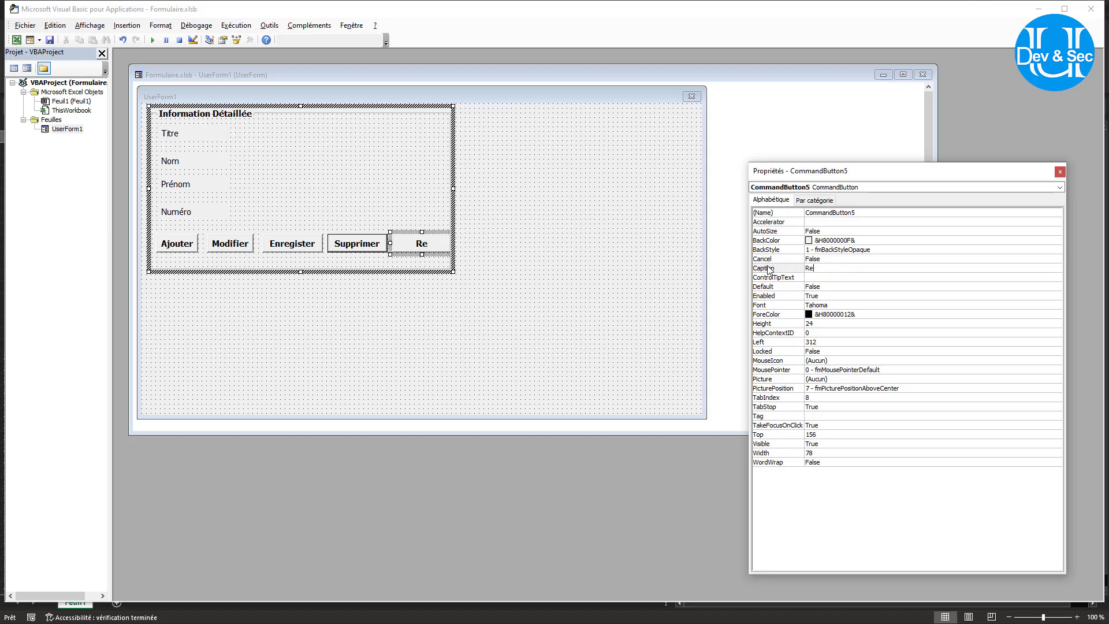
pyautogui.write('niti')
pyautogui.write('lz')
pyautogui.press('BackSpace')
pyautogui.press('BackSpace')
pyautogui.write('aliser')
pyautogui.press('BackSpace')
pyautogui.press('BackSpace')
pyautogui.press('BackSpace')
pyautogui.write('ser')
# - Widen the Information frame to 408 and nudge Reinitialiser into place
pyautogui.moveTo(452, 194); pyautogui.dragTo(466, 195)
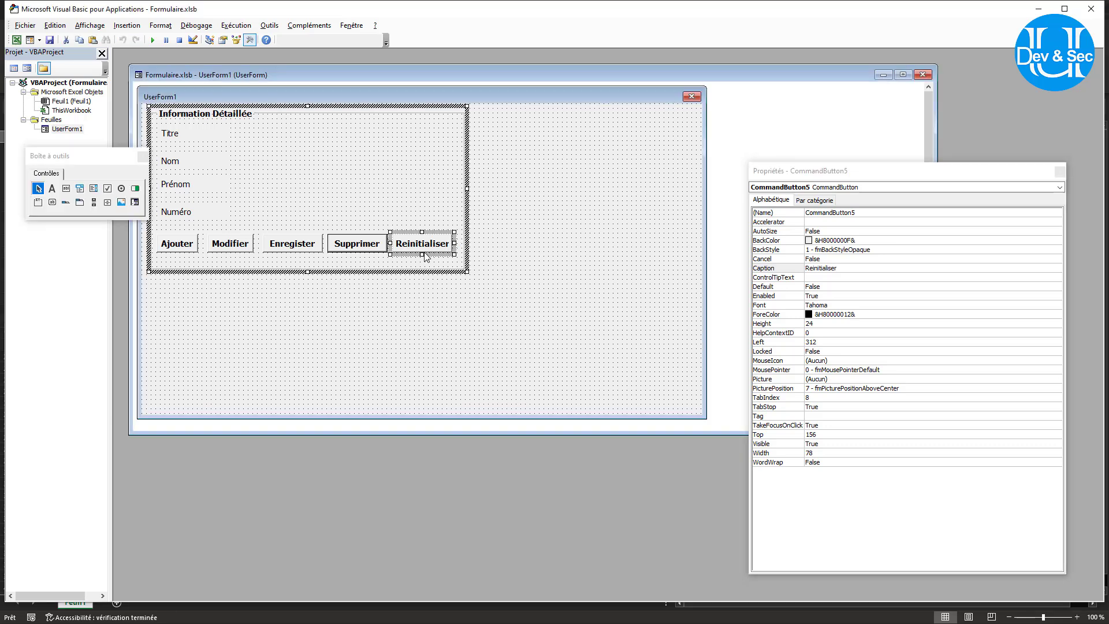
pyautogui.moveTo(424, 257); pyautogui.dragTo(433, 246)
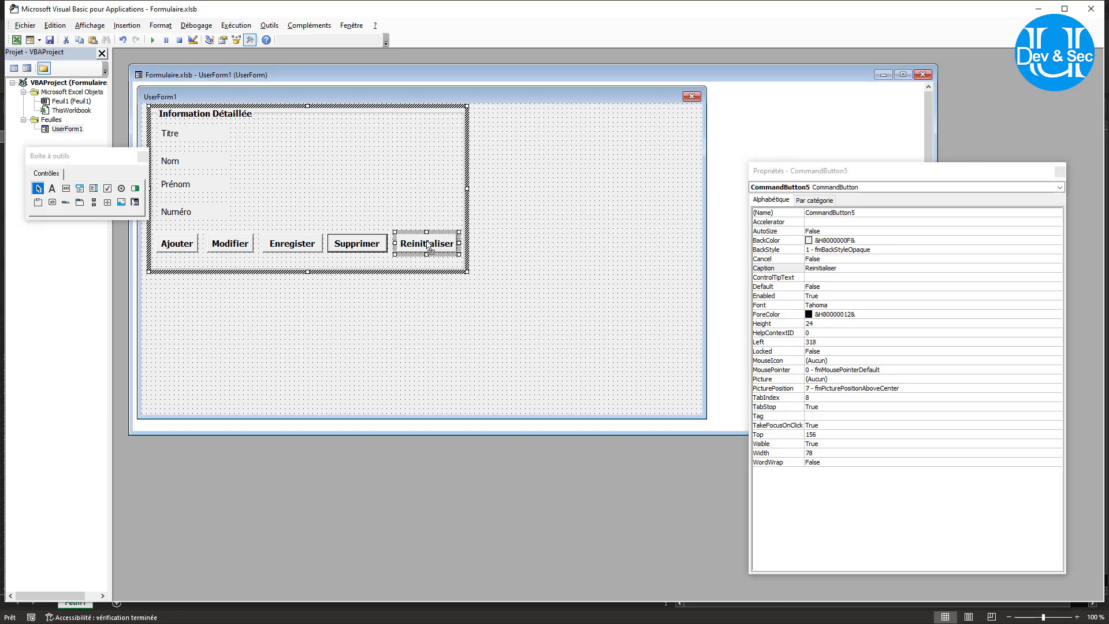
pyautogui.click(424, 209)
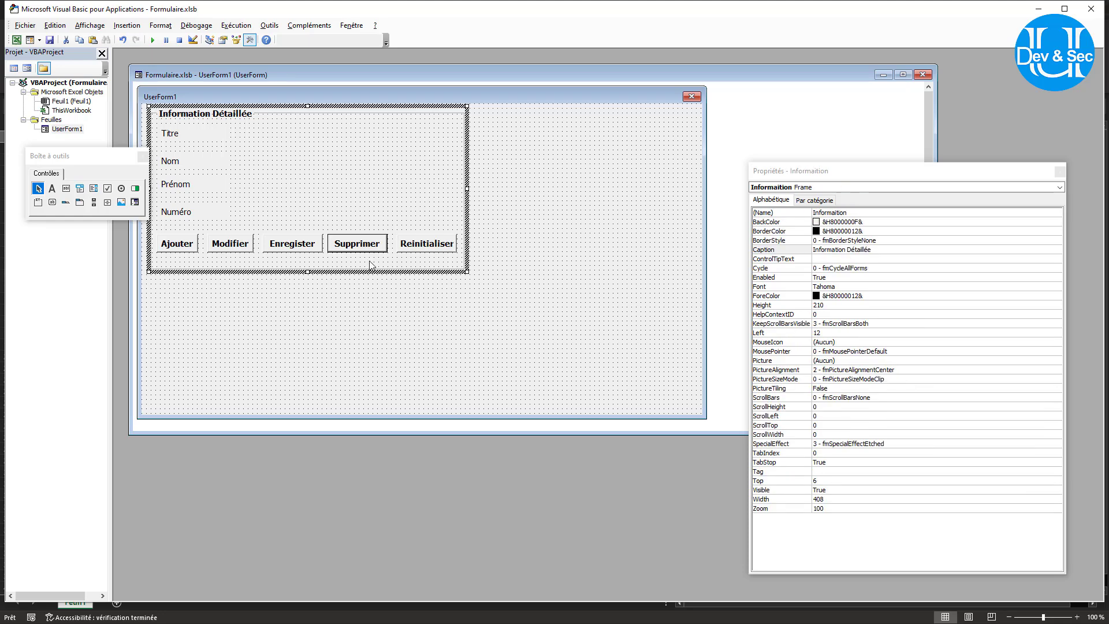
# - Set the Ajouter button's BackColor to green from the palette
pyautogui.click(356, 243)
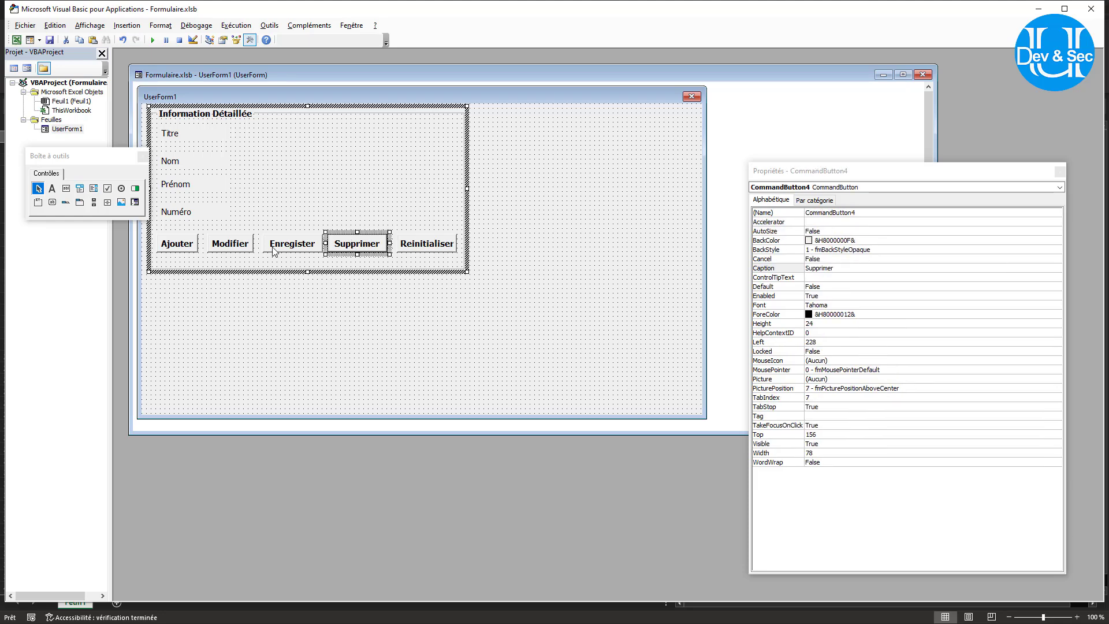
pyautogui.click(275, 250)
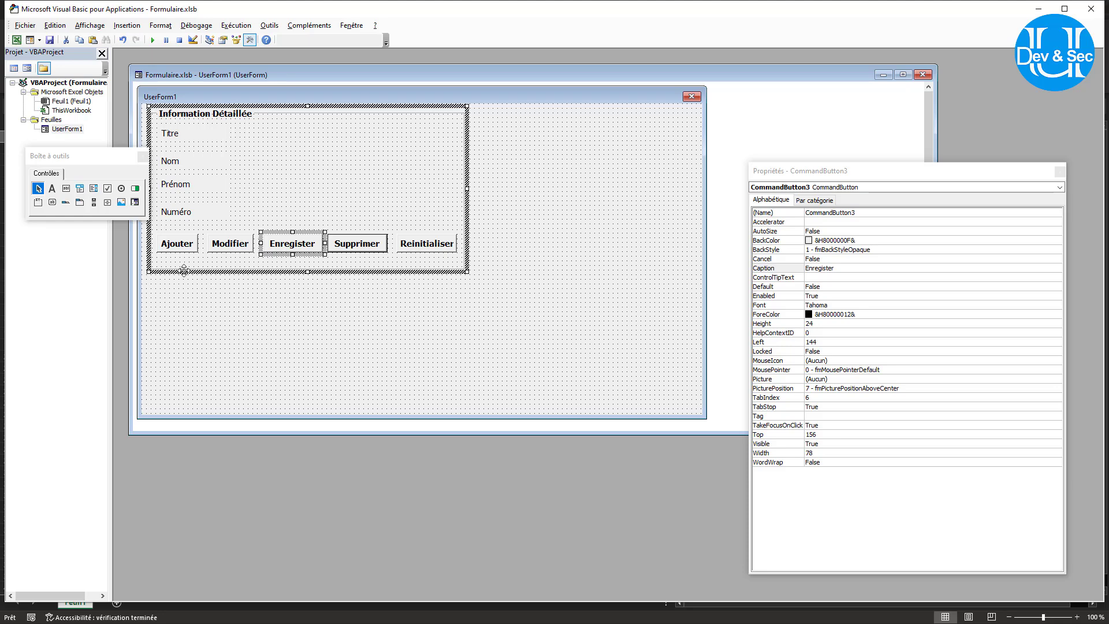
pyautogui.click(168, 249)
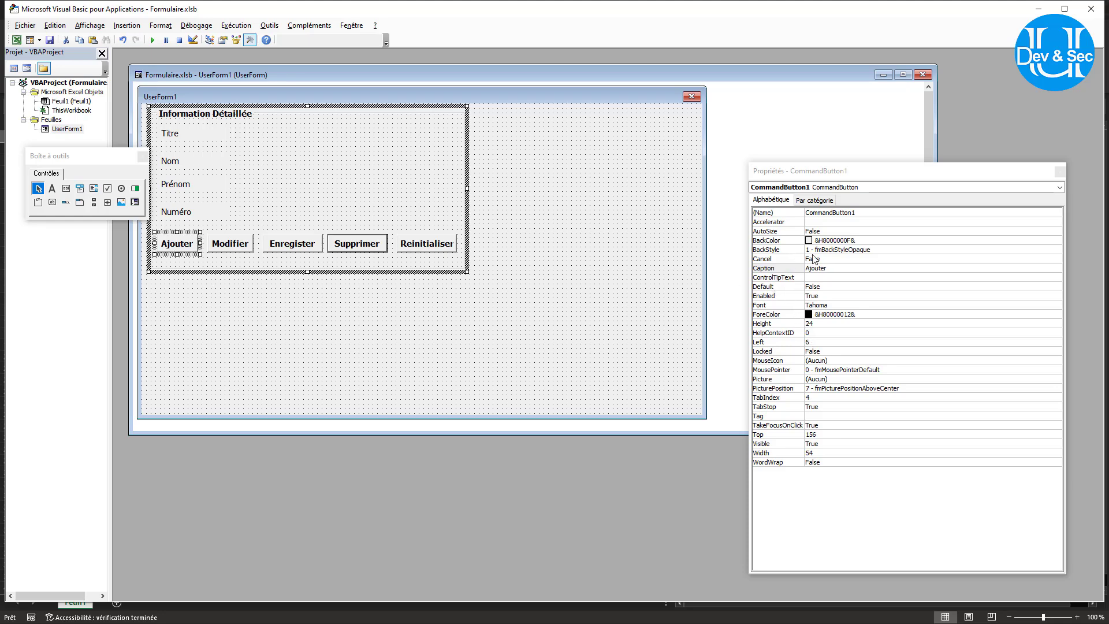
pyautogui.click(814, 241)
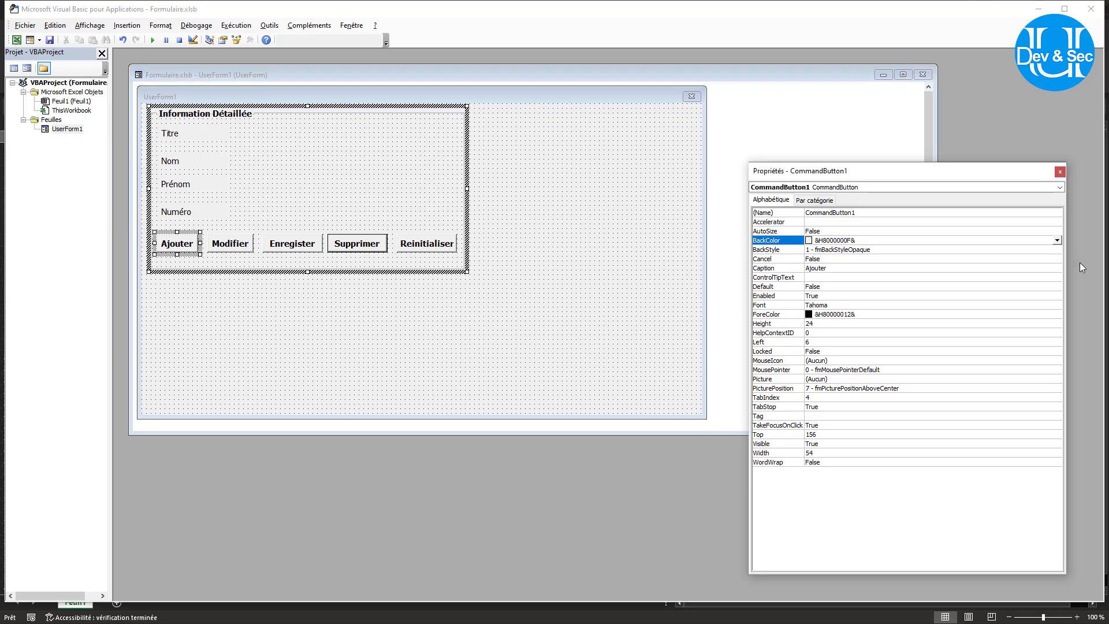
pyautogui.click(1057, 241)
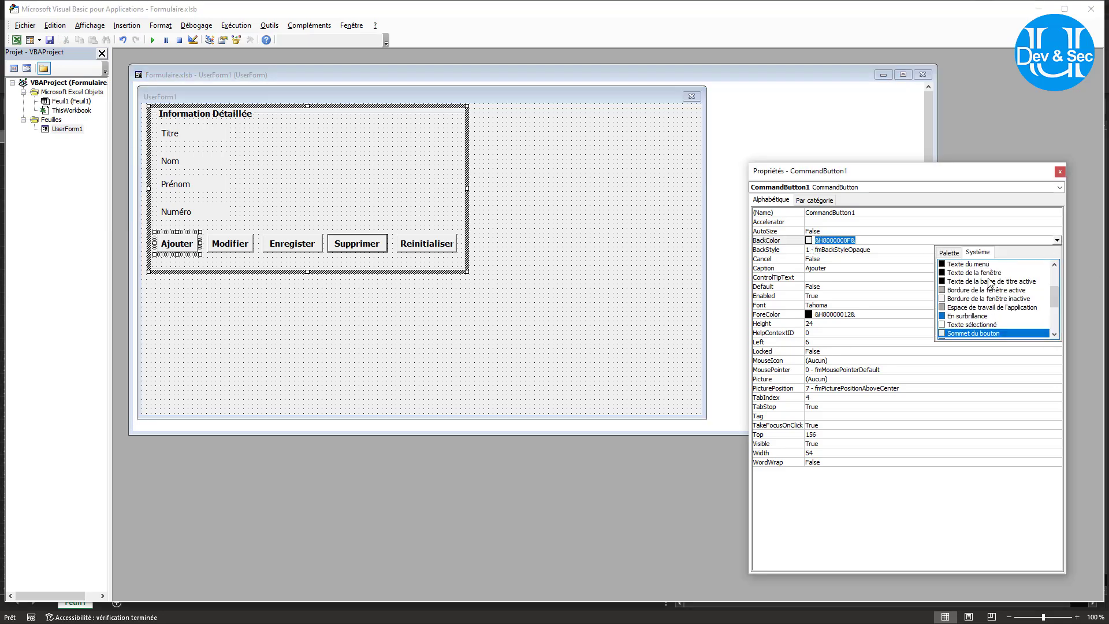
pyautogui.click(947, 254)
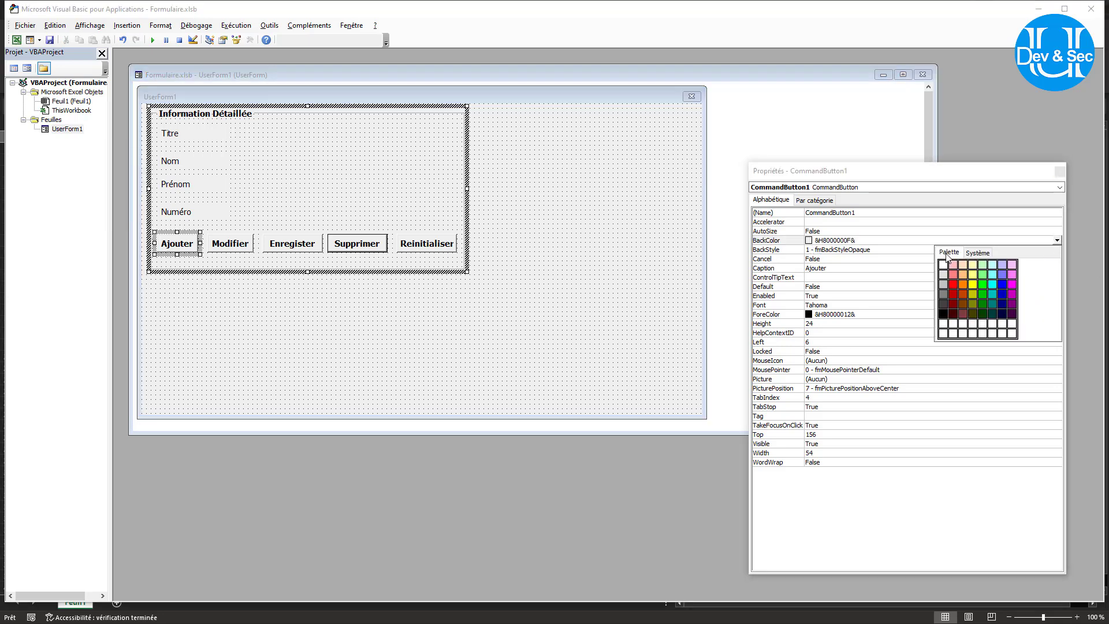
pyautogui.click(981, 293)
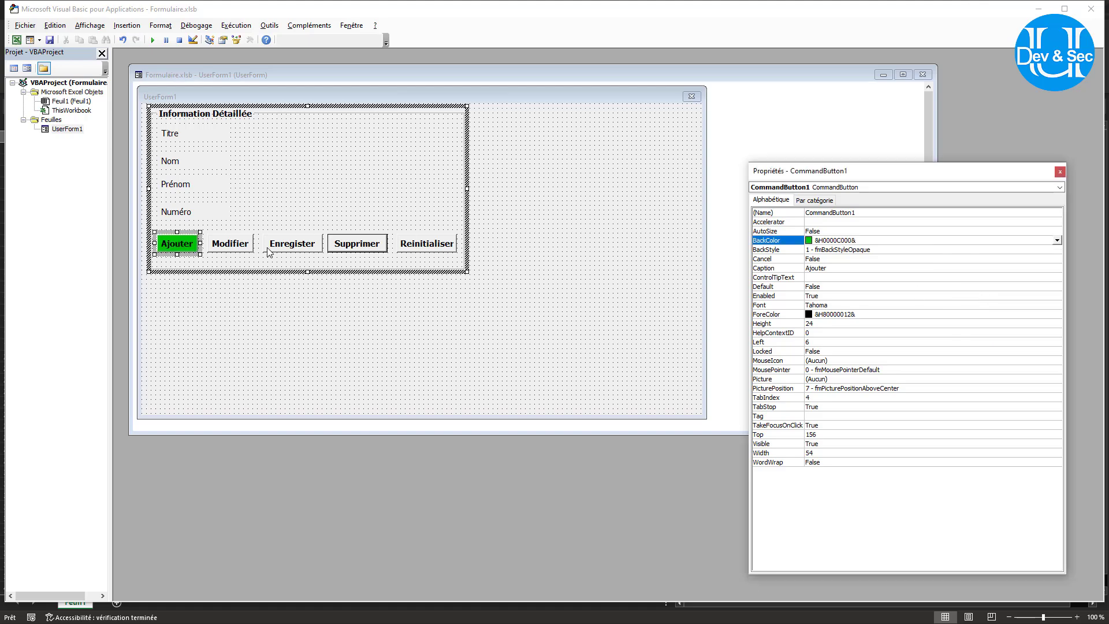
# - Set the Modifier button's background to a bright yellow
pyautogui.click(220, 246)
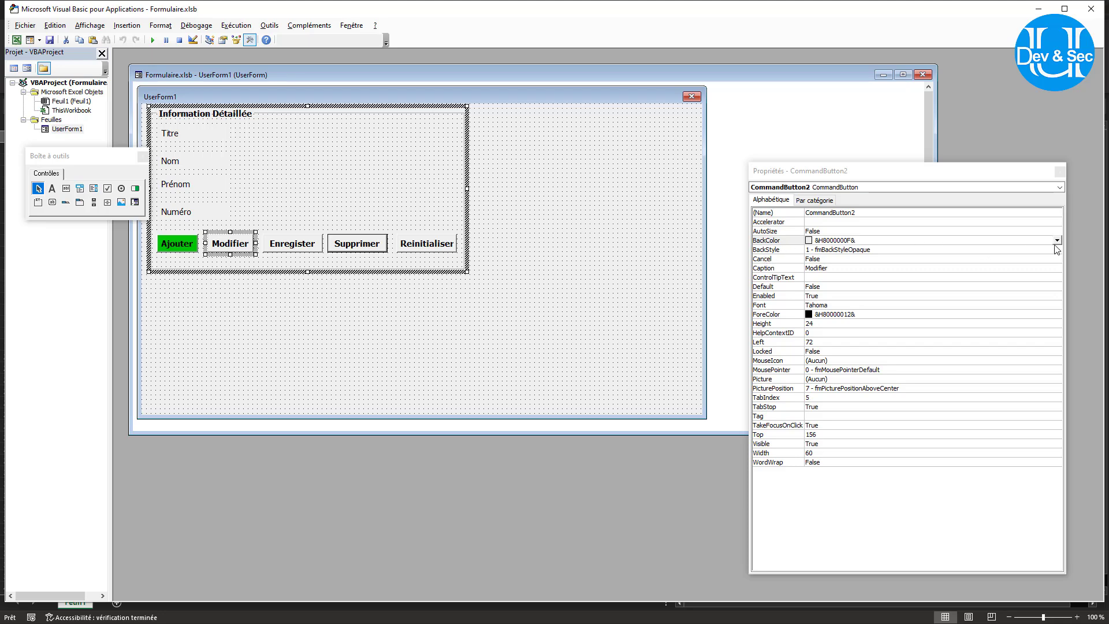
pyautogui.click(1057, 240)
pyautogui.click(948, 252)
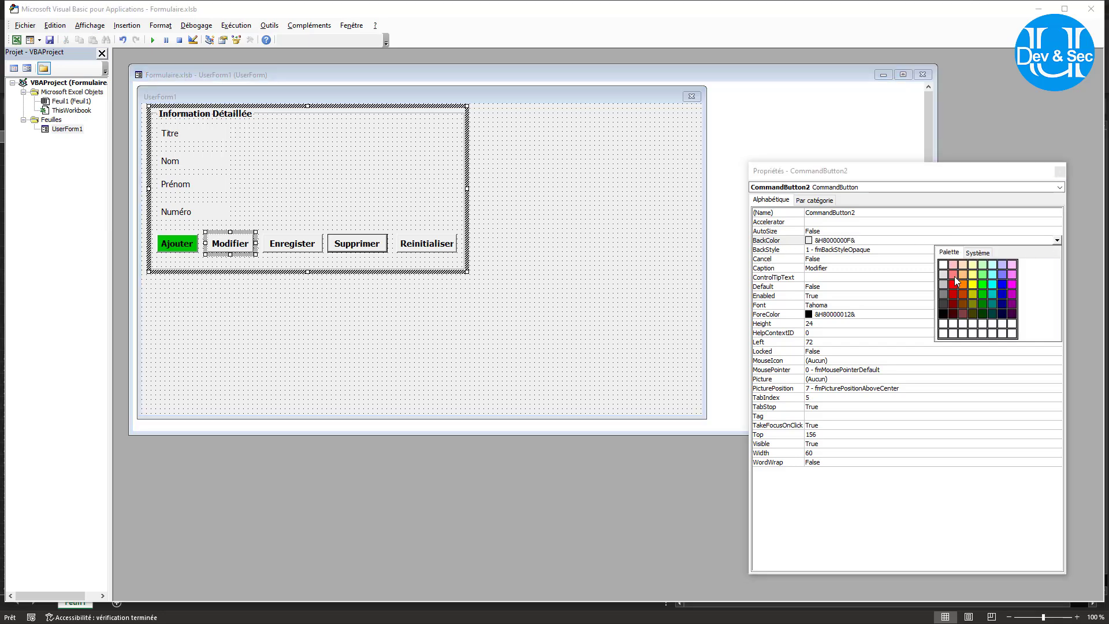
pyautogui.click(975, 282)
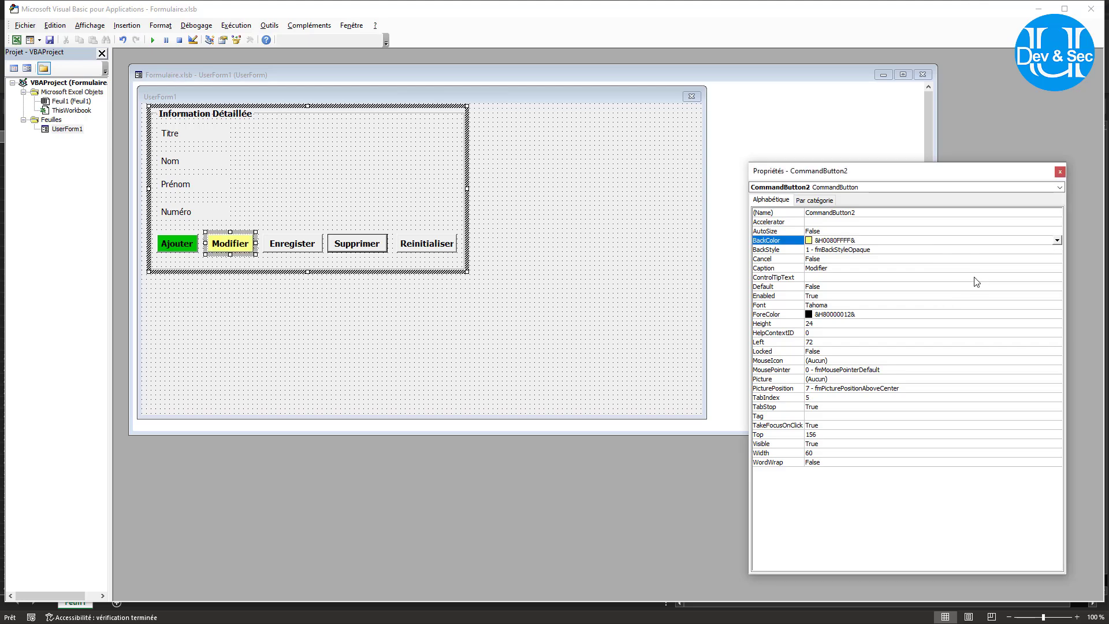
pyautogui.click(1057, 240)
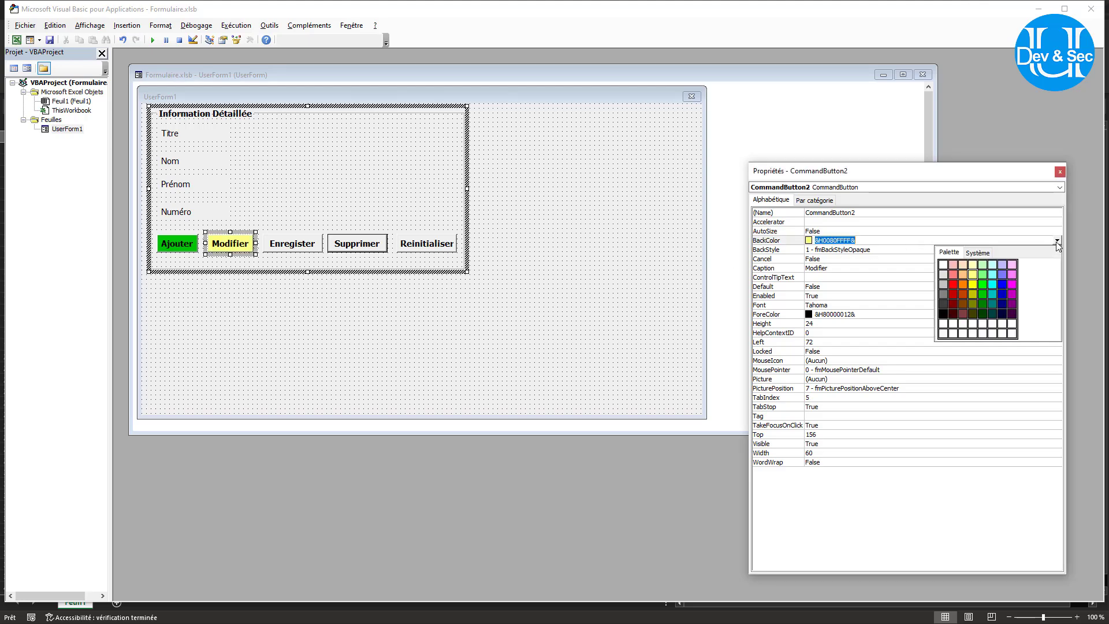
pyautogui.click(974, 284)
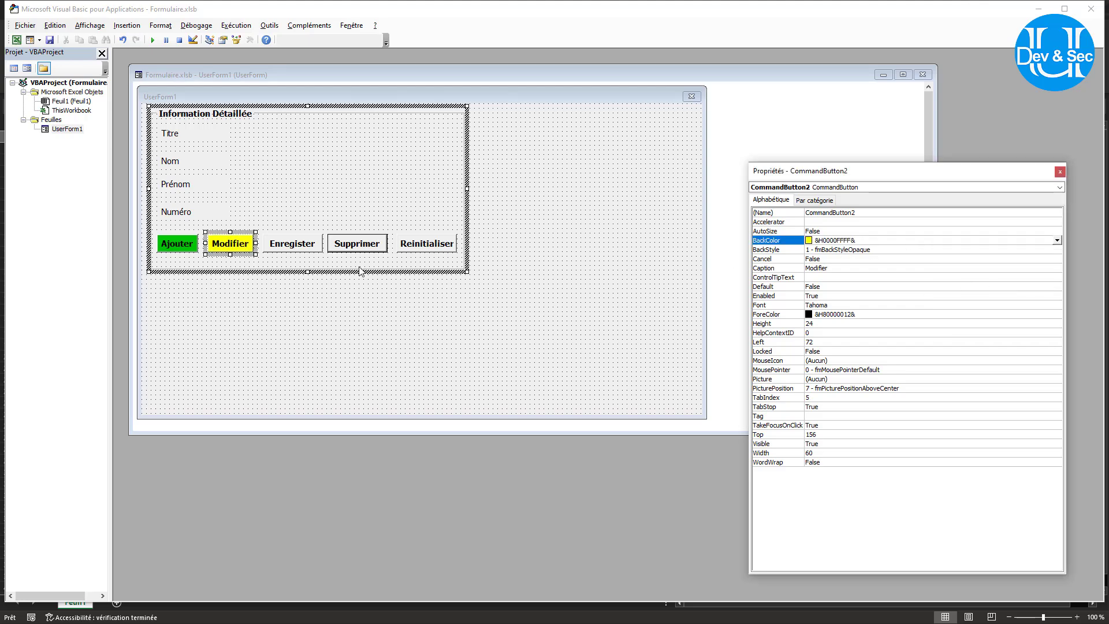
# - Colour the Enregister button teal and nudge it slightly into place
pyautogui.click(291, 247)
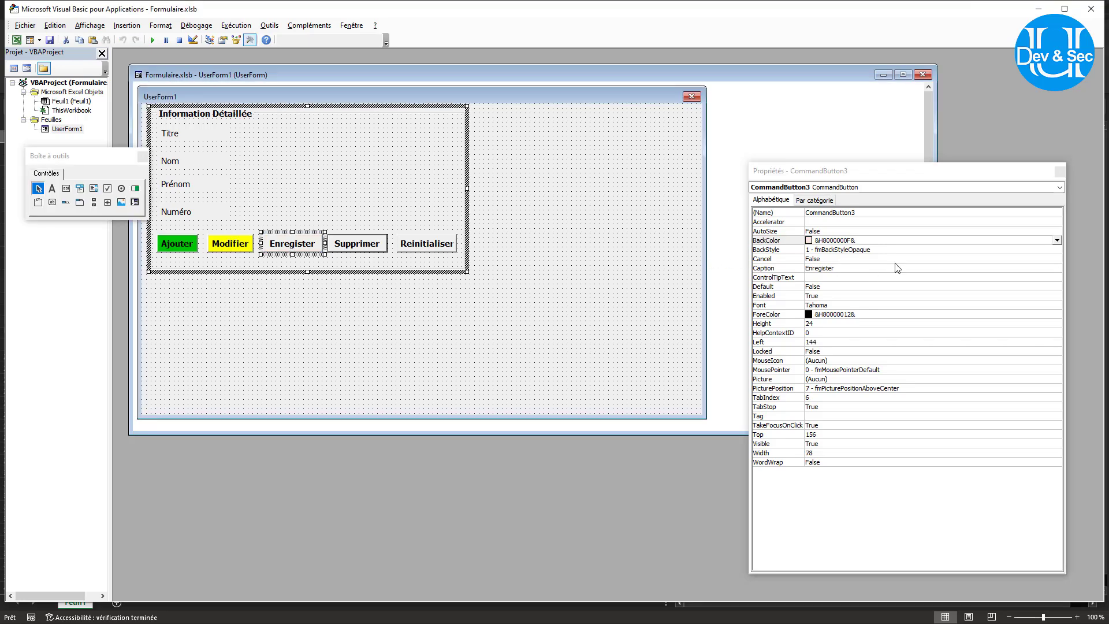
pyautogui.click(1057, 240)
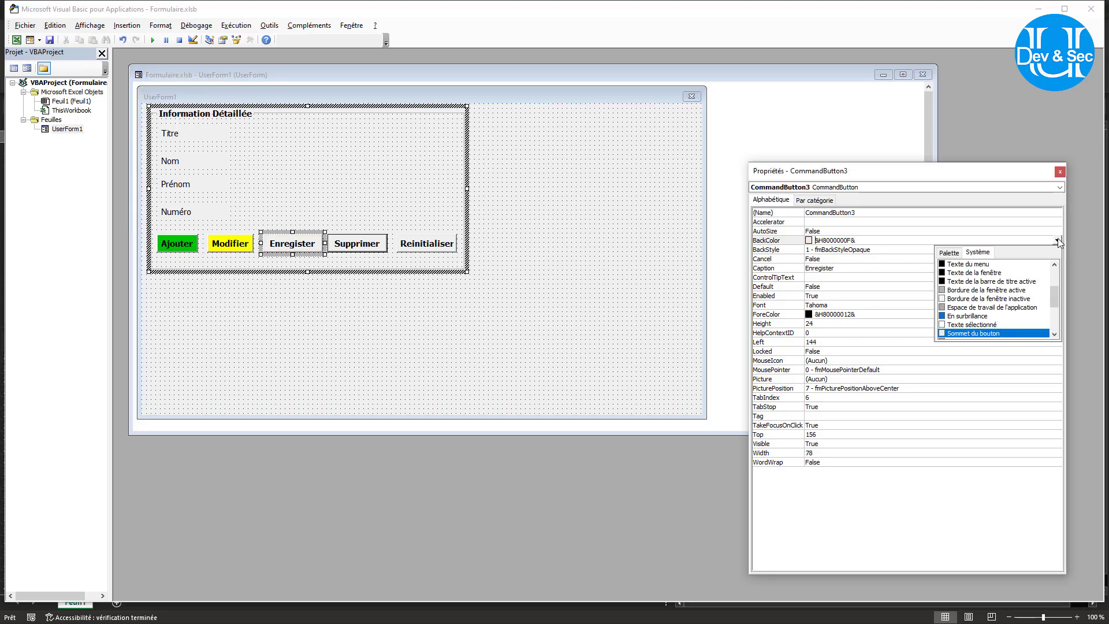
pyautogui.click(949, 253)
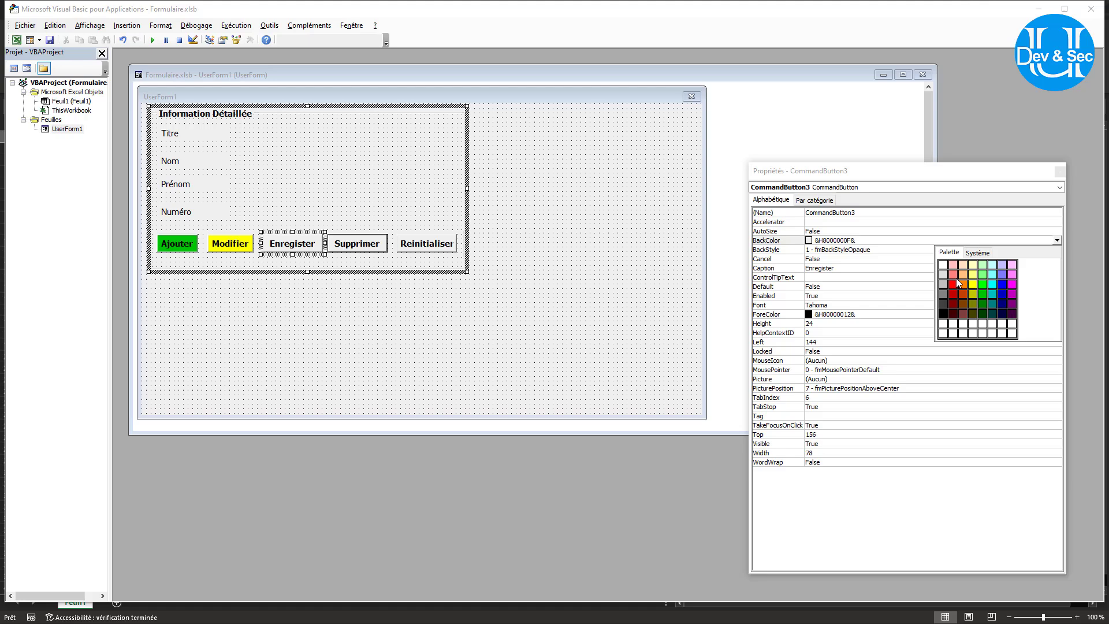
pyautogui.click(991, 293)
pyautogui.click(373, 250)
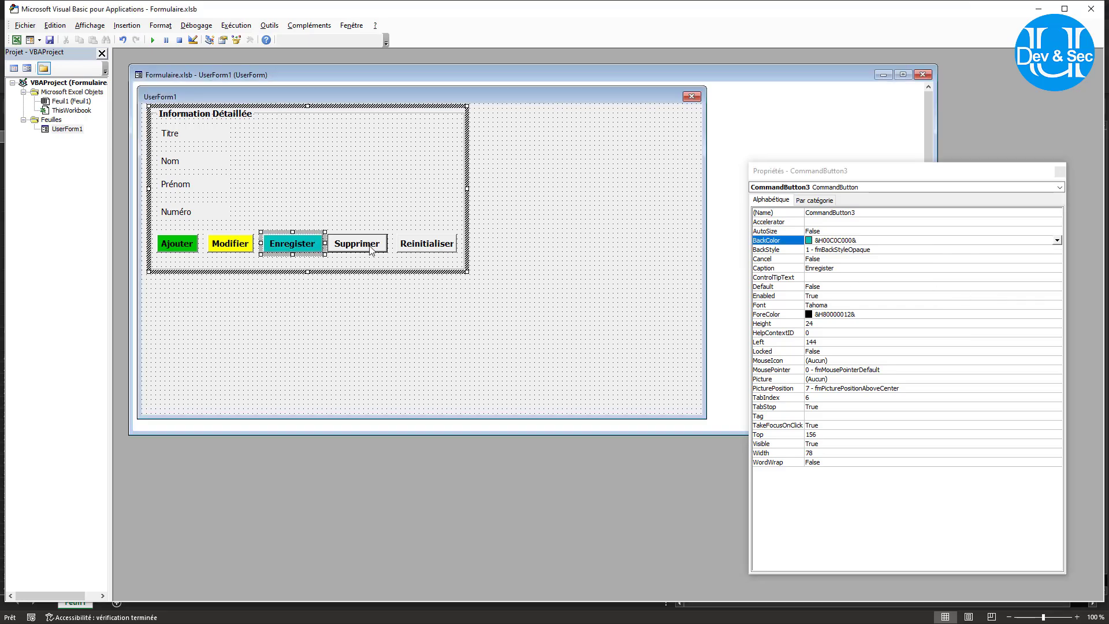
pyautogui.click(298, 254)
pyautogui.moveTo(298, 255); pyautogui.dragTo(305, 256)
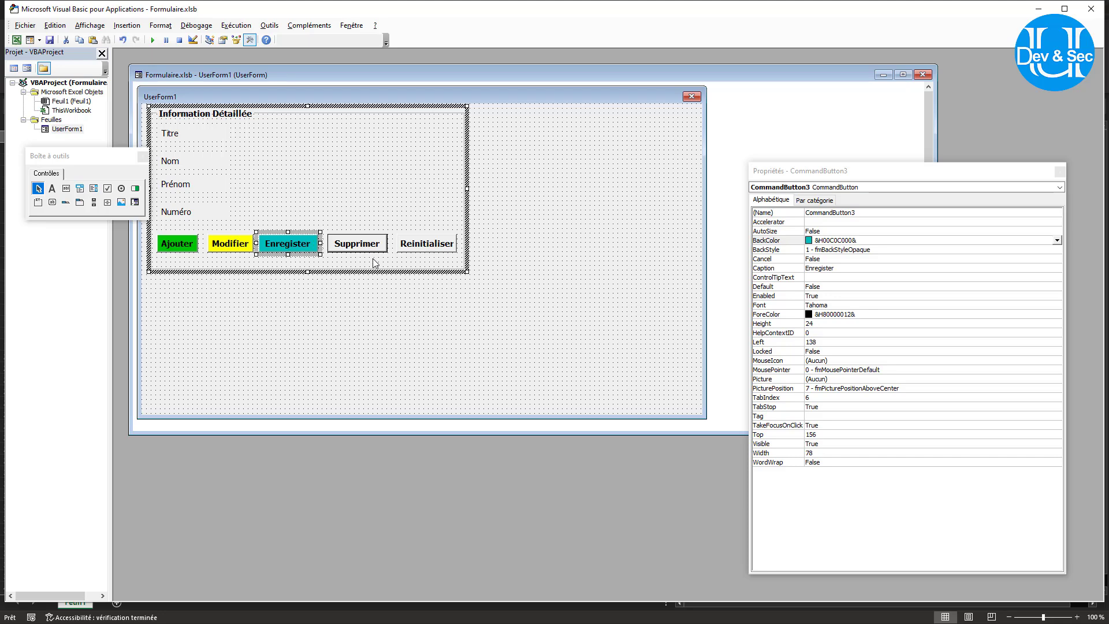
# - Set the Supprimer button's background colour to red
pyautogui.click(377, 220)
pyautogui.click(381, 245)
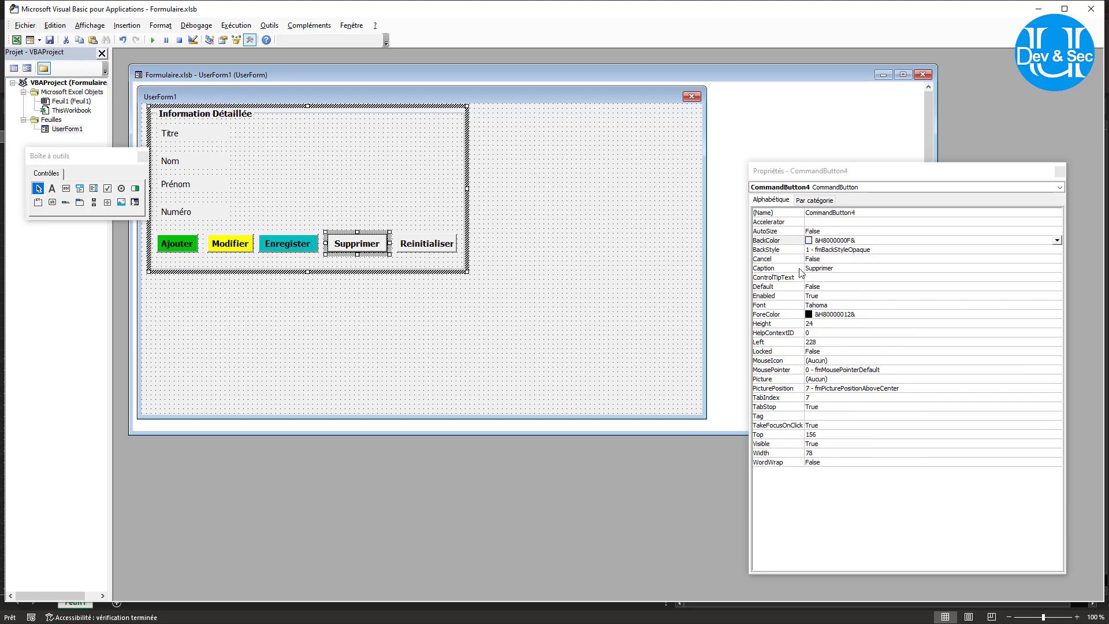
pyautogui.click(1057, 240)
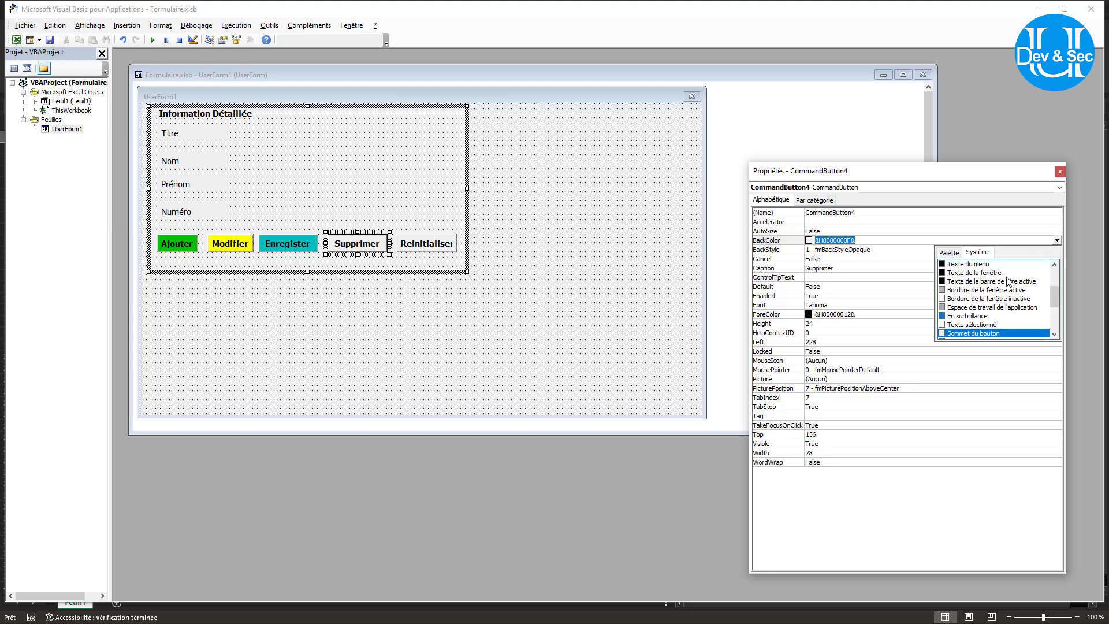
pyautogui.click(948, 253)
pyautogui.click(952, 284)
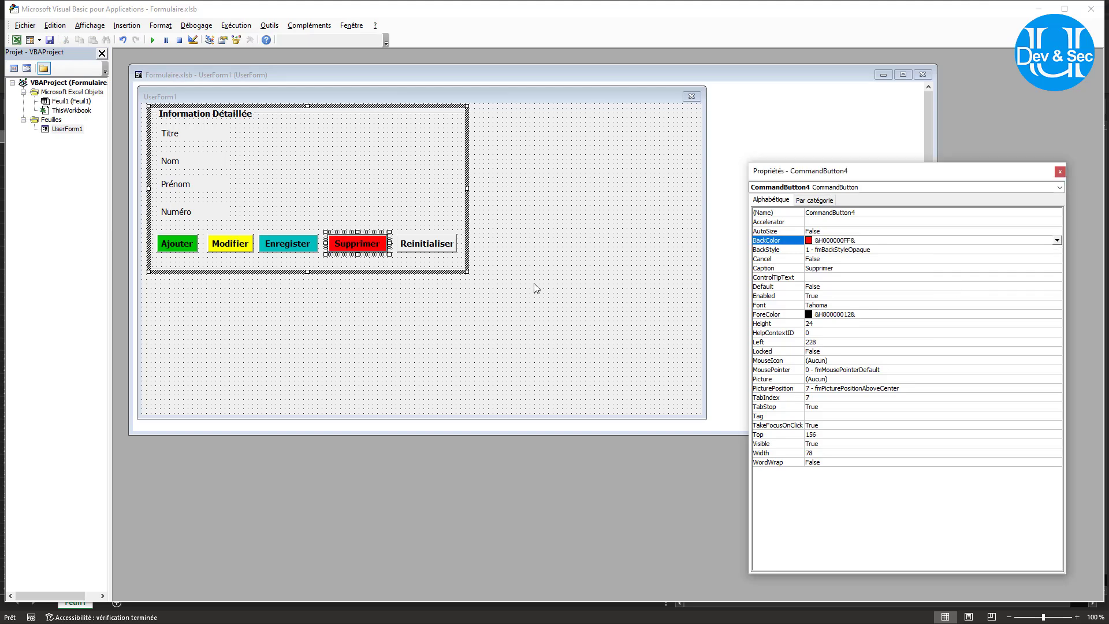
# - Set the Reinitialiser button's background colour to grey
pyautogui.click(439, 247)
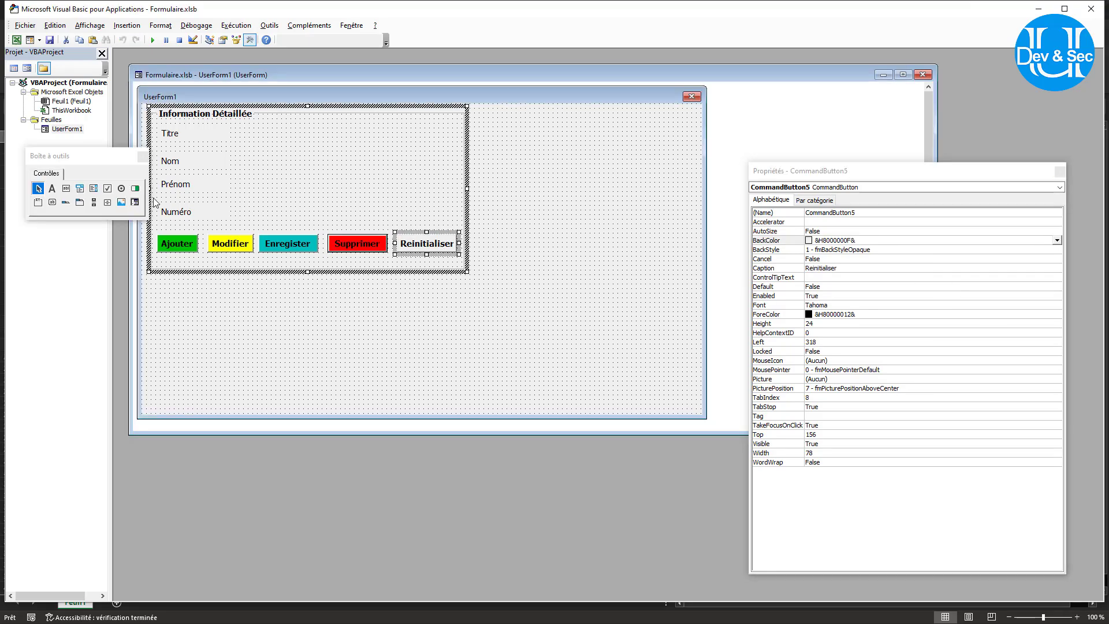
pyautogui.click(1056, 240)
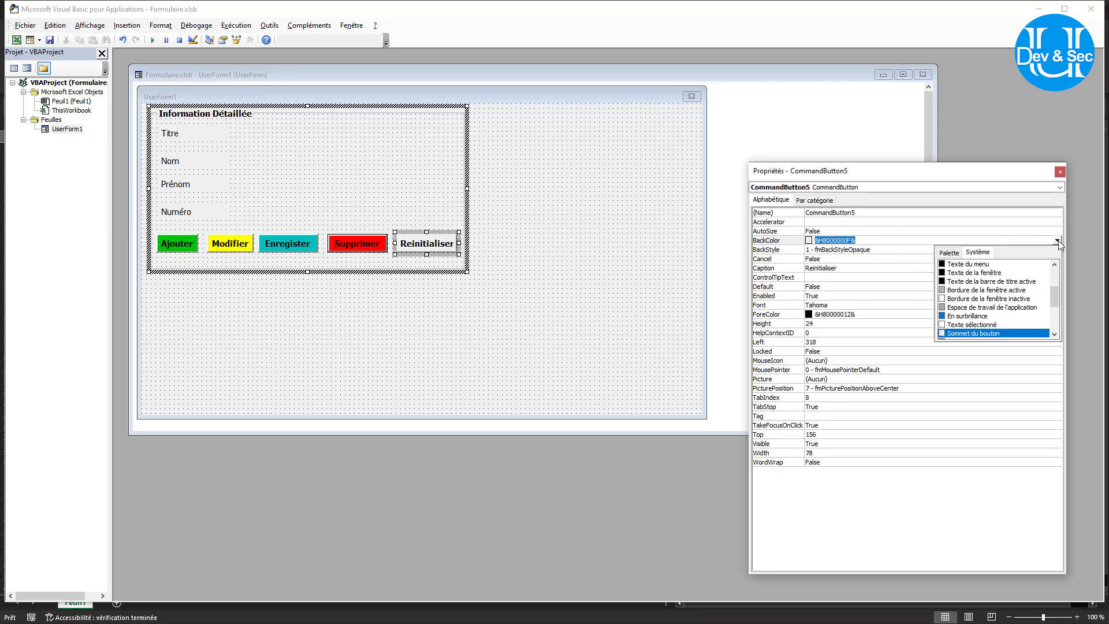
pyautogui.click(951, 292)
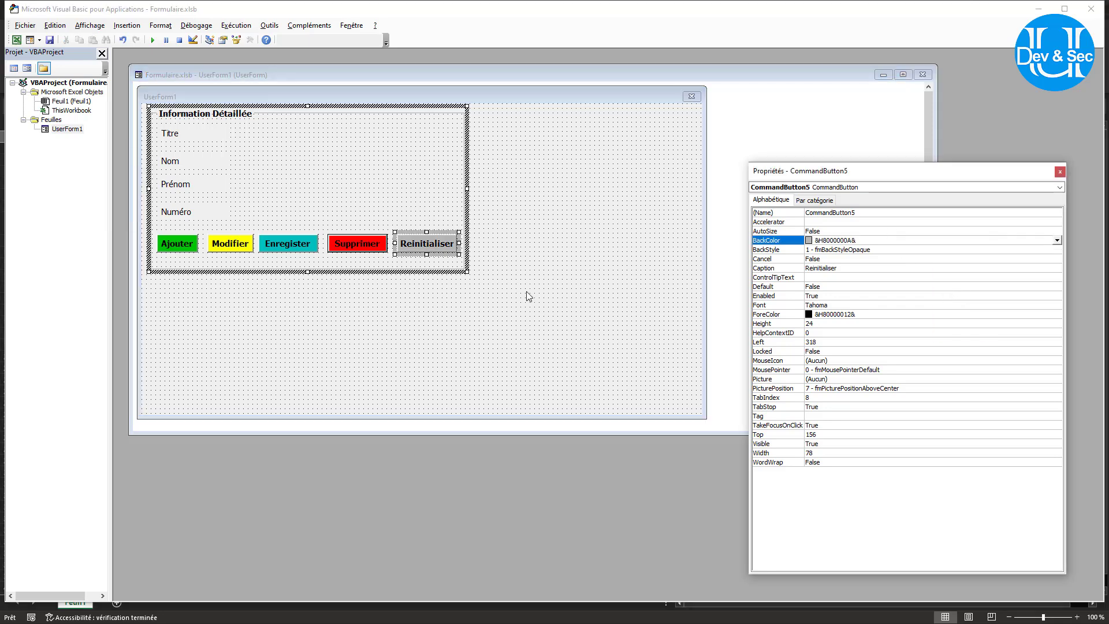
pyautogui.click(453, 292)
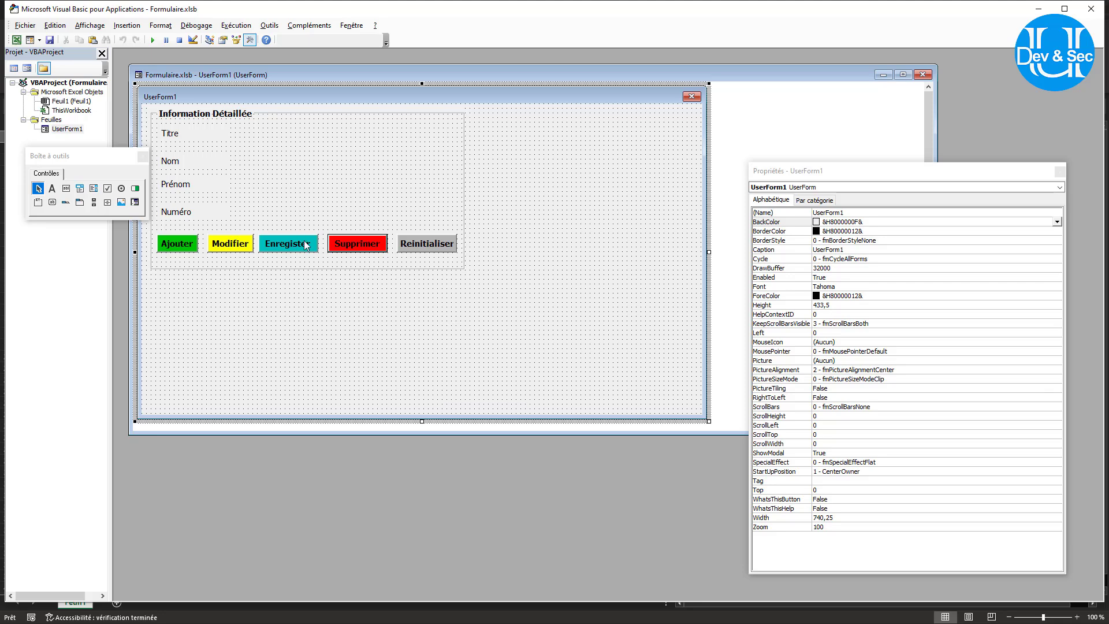
# - Draw ComboBox1 beside the Titre label
pyautogui.click(80, 188)
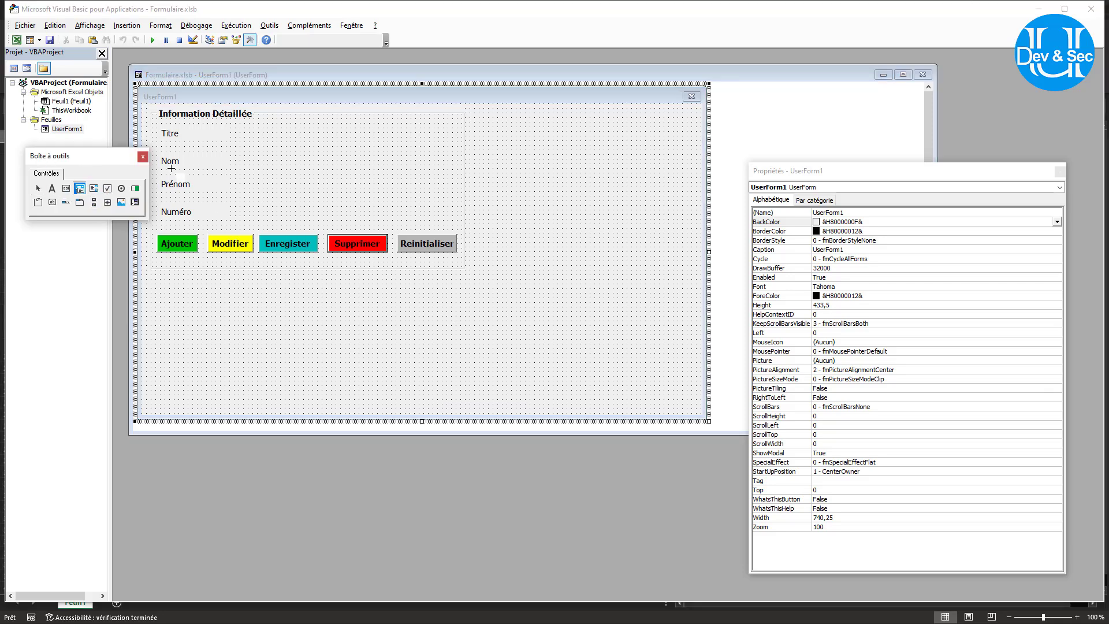
pyautogui.moveTo(248, 125); pyautogui.dragTo(392, 141)
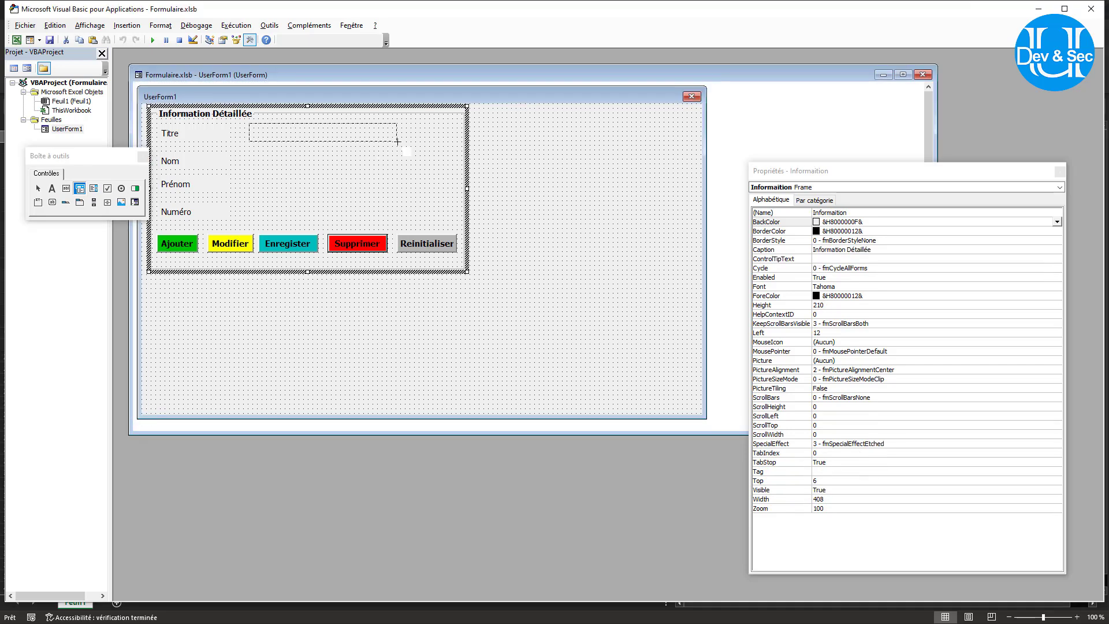
pyautogui.moveTo(397, 142); pyautogui.dragTo(399, 143)
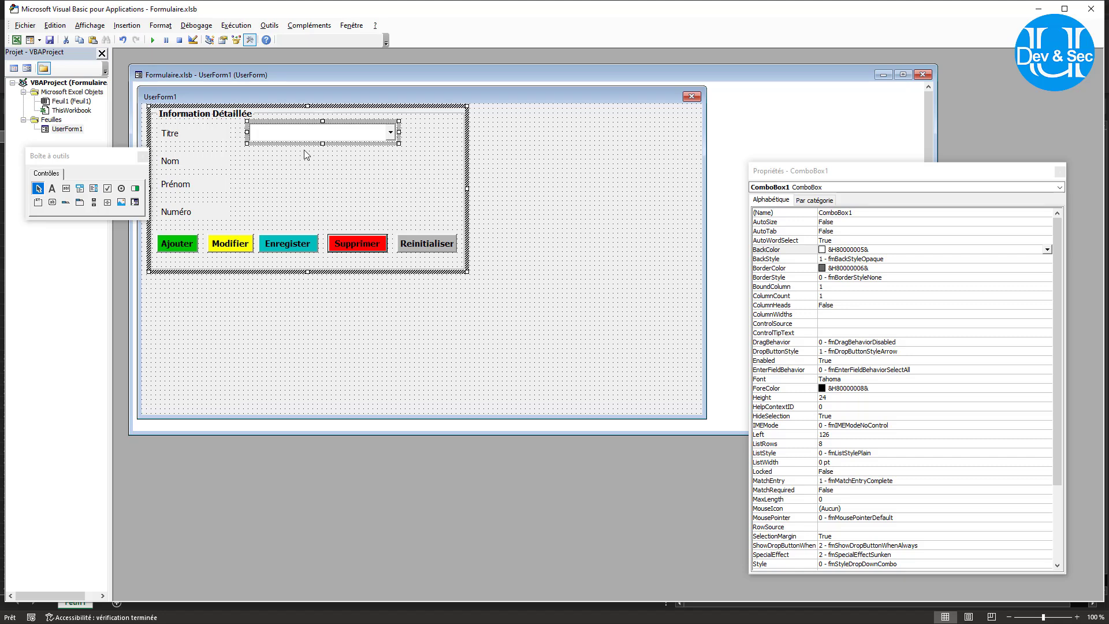
# - Draw a text box beside Nom and copy it beside Prénom and Numéro
pyautogui.click(67, 191)
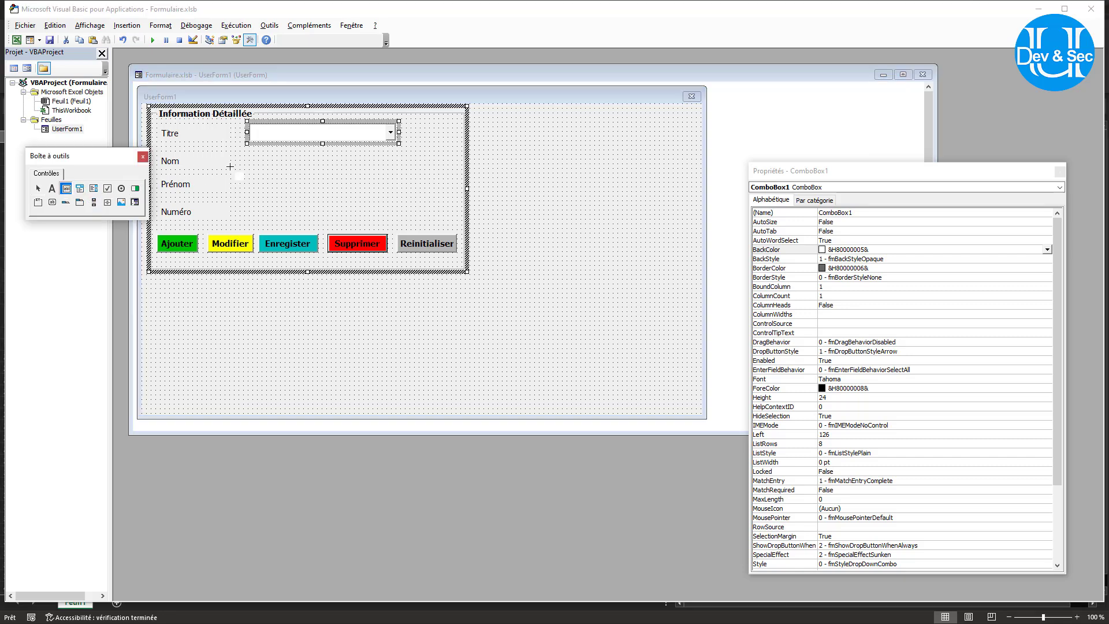
pyautogui.moveTo(247, 152); pyautogui.dragTo(398, 172)
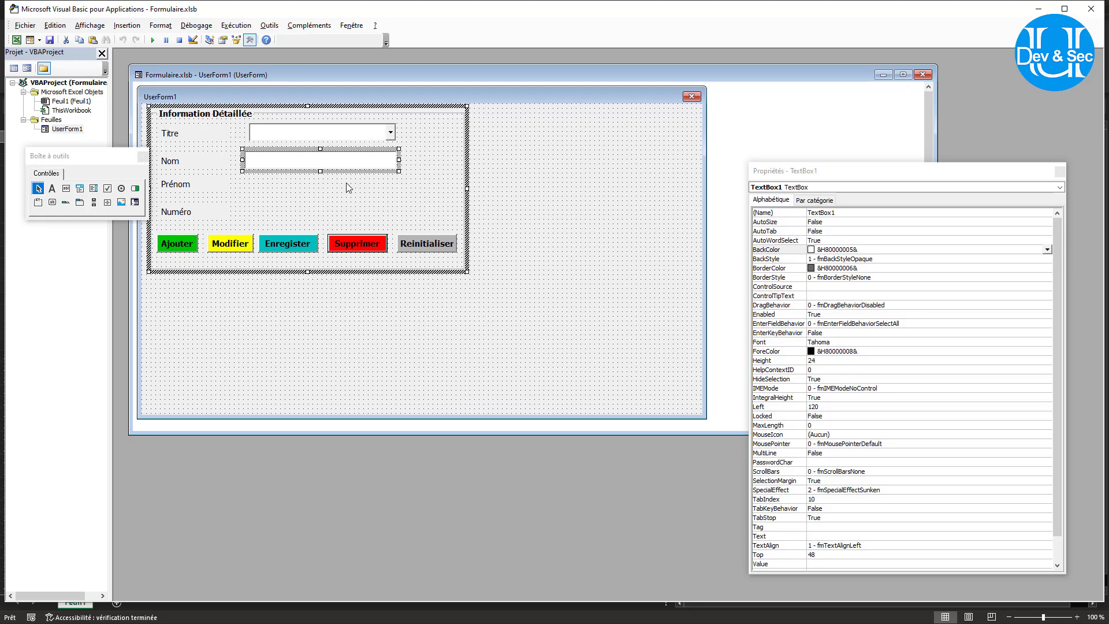
pyautogui.click(327, 198)
pyautogui.hotkey('ctrl', 'v')
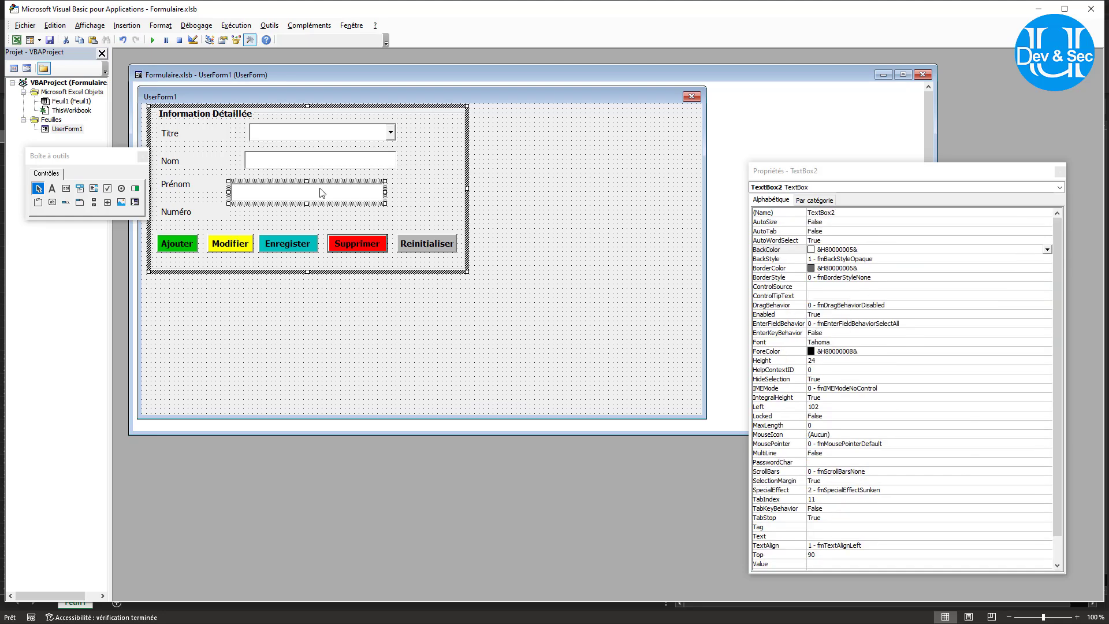
pyautogui.moveTo(325, 185); pyautogui.dragTo(337, 176)
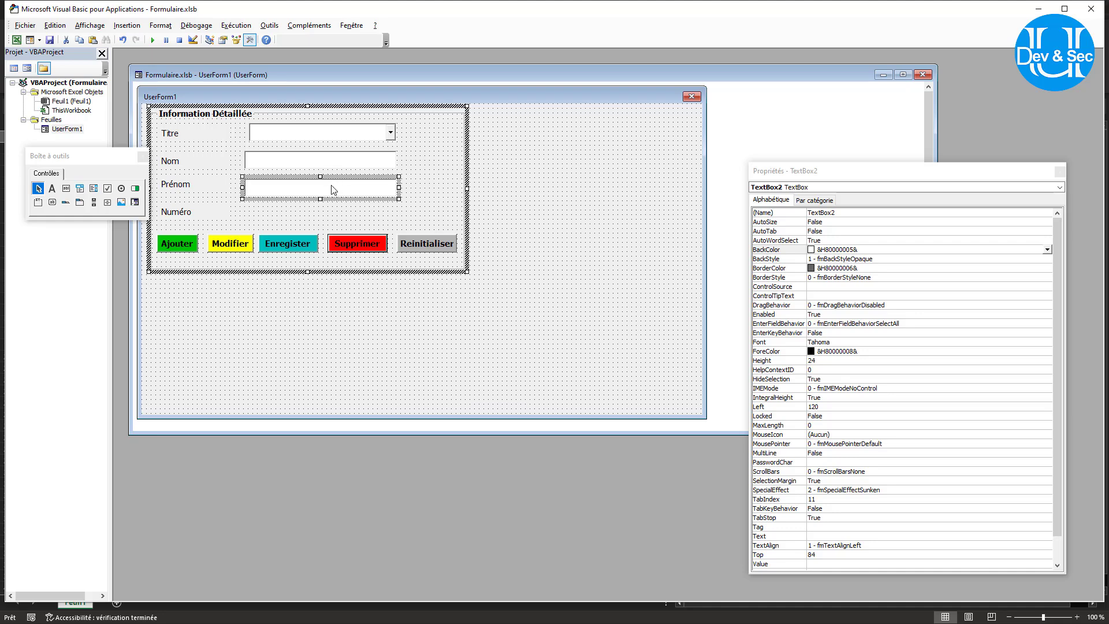
pyautogui.moveTo(334, 188); pyautogui.dragTo(339, 205)
# - Align the Prénom text box with the Nom text box
pyautogui.click(416, 183)
pyautogui.click(299, 166)
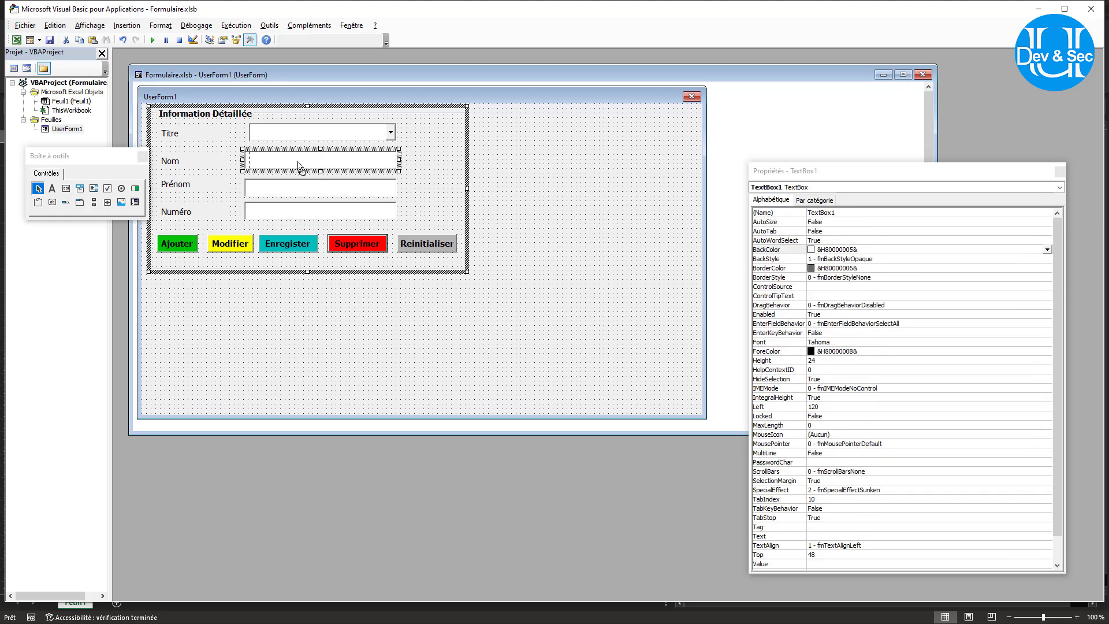
pyautogui.moveTo(286, 188)
pyautogui.mouseDown()
pyautogui.moveTo(290, 209)
pyautogui.moveTo(278, 215)
pyautogui.mouseUp()
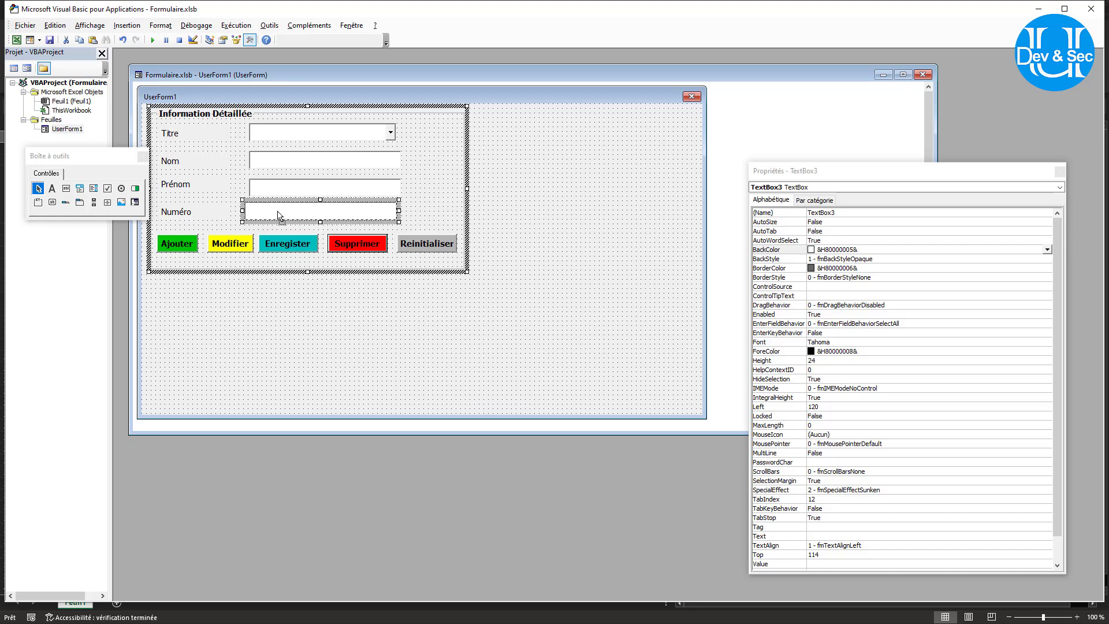
pyautogui.click(427, 176)
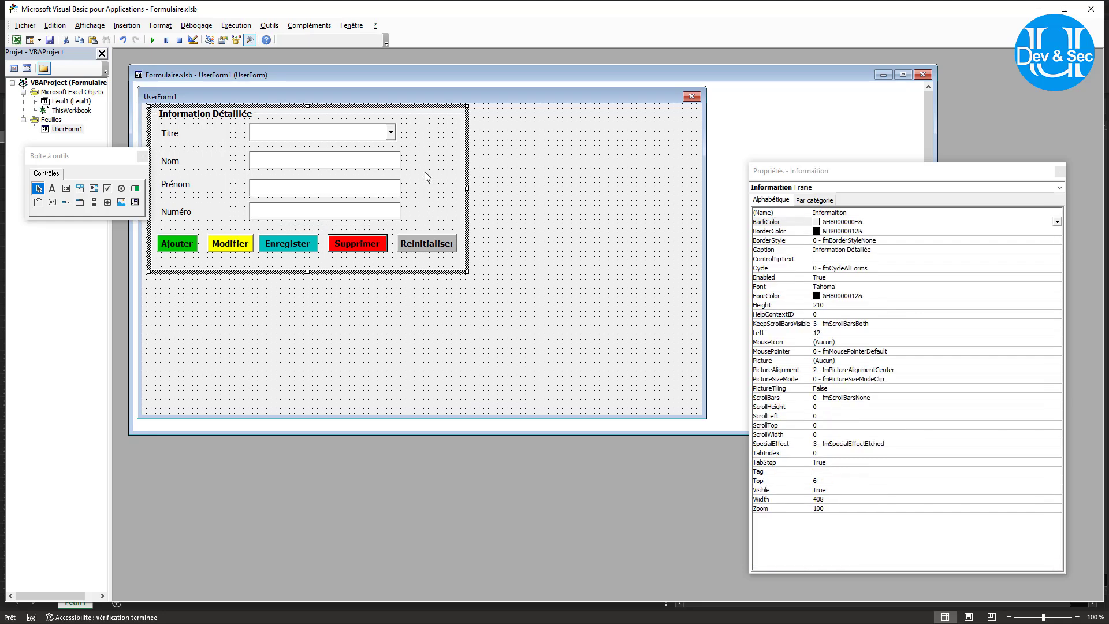
pyautogui.click(398, 134)
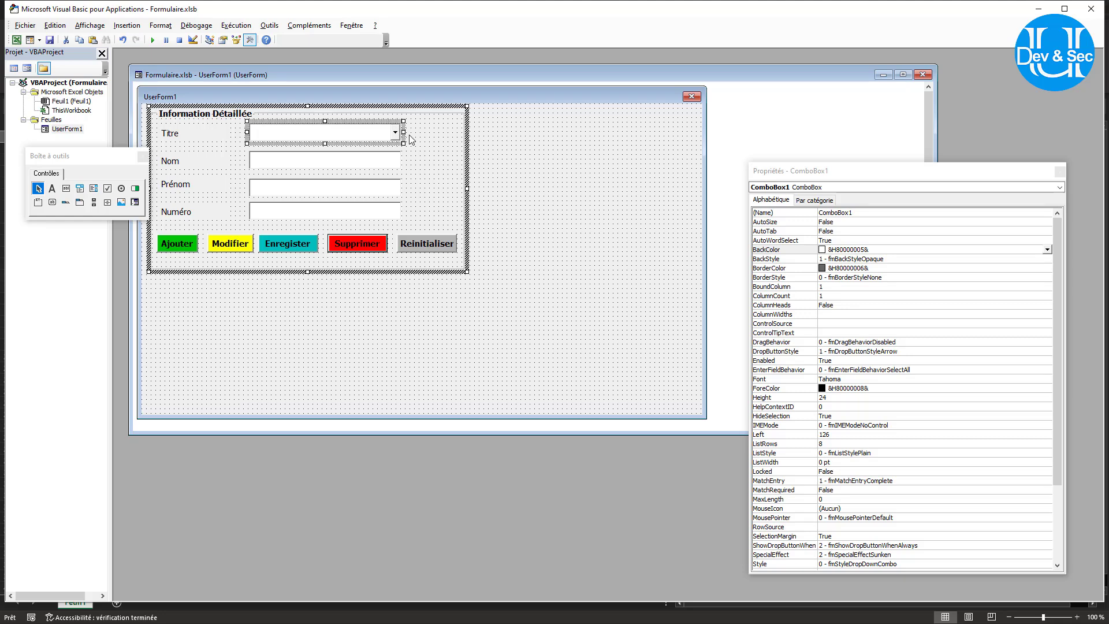
pyautogui.click(420, 153)
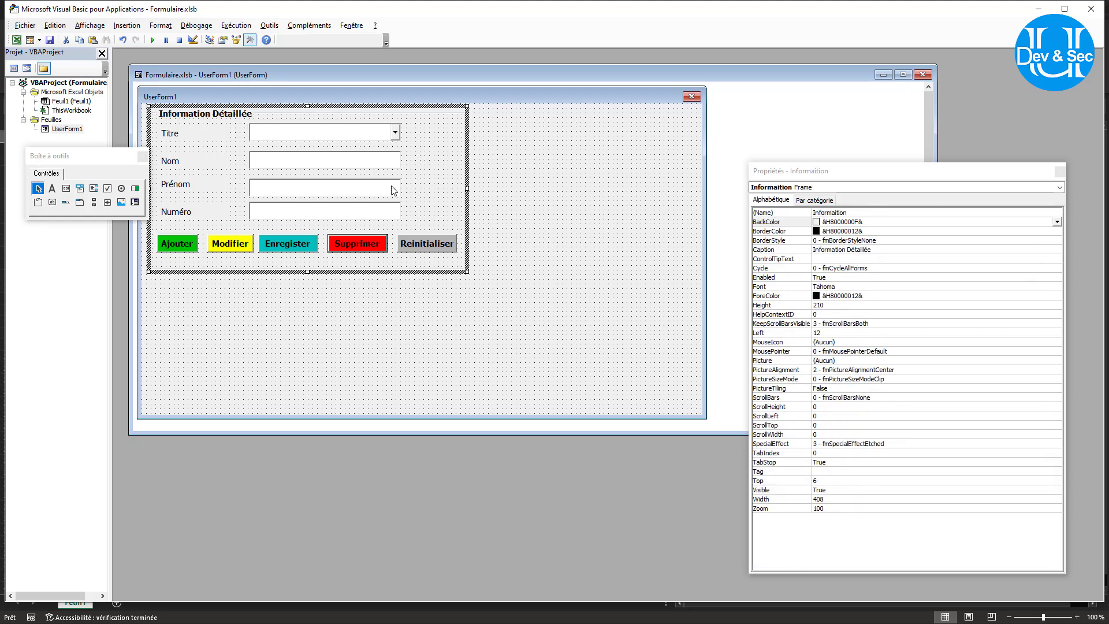
pyautogui.click(142, 190)
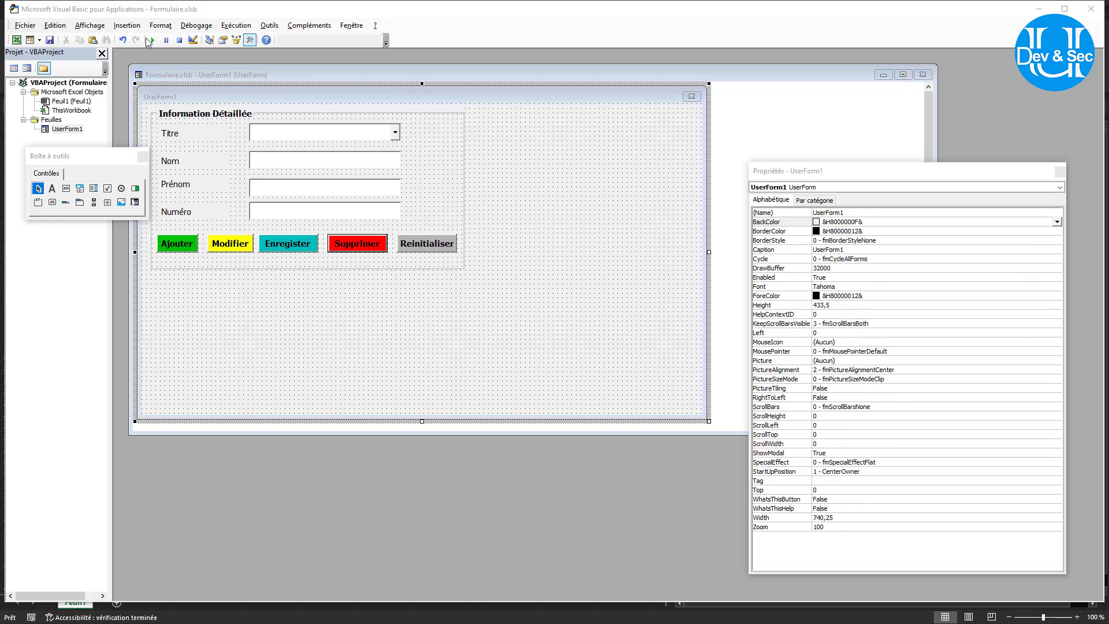
# - Draw ListBox1, 288 by 378, on the form's right side beside the Information frame
pyautogui.click(93, 189)
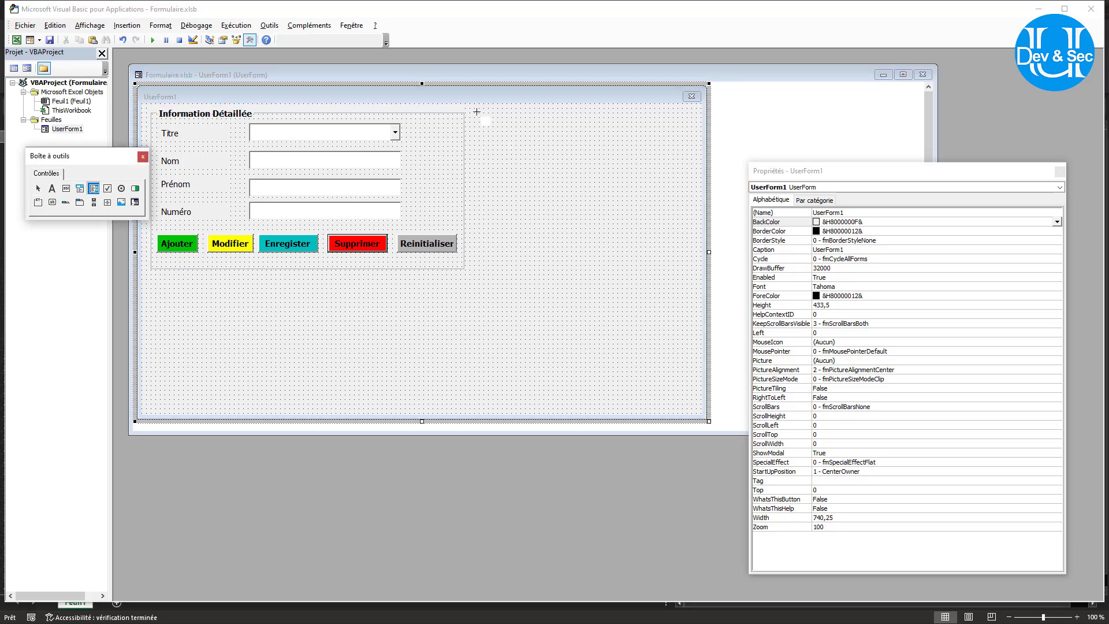
pyautogui.moveTo(476, 112); pyautogui.dragTo(697, 406)
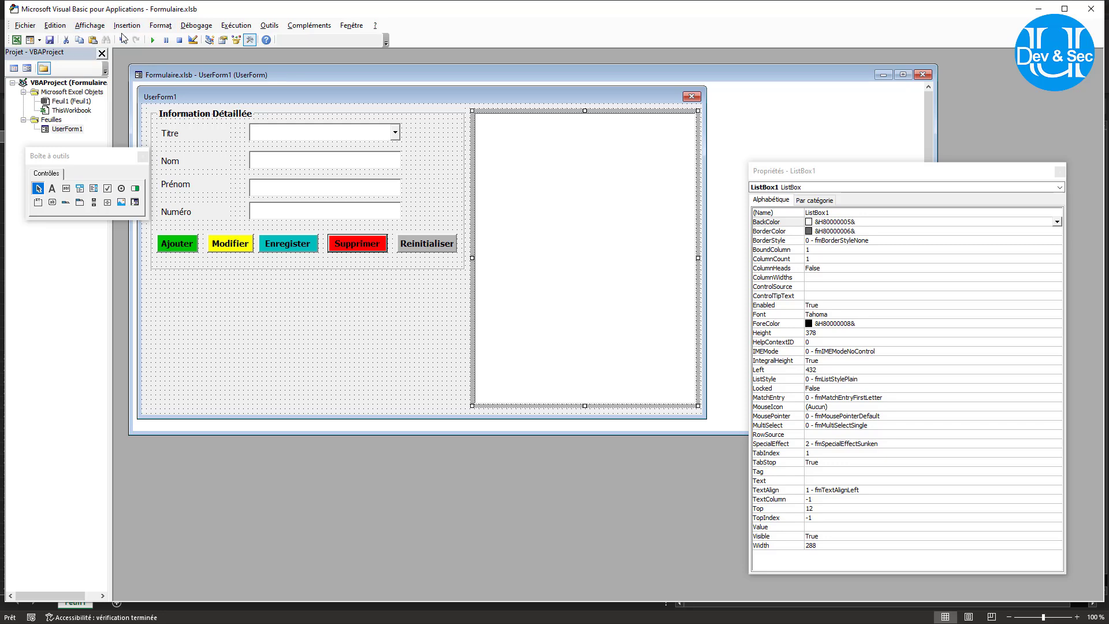
# - Run UserForm1 in Excel, find the Titre list empty, try Enregister, then close the form
pyautogui.click(153, 40)
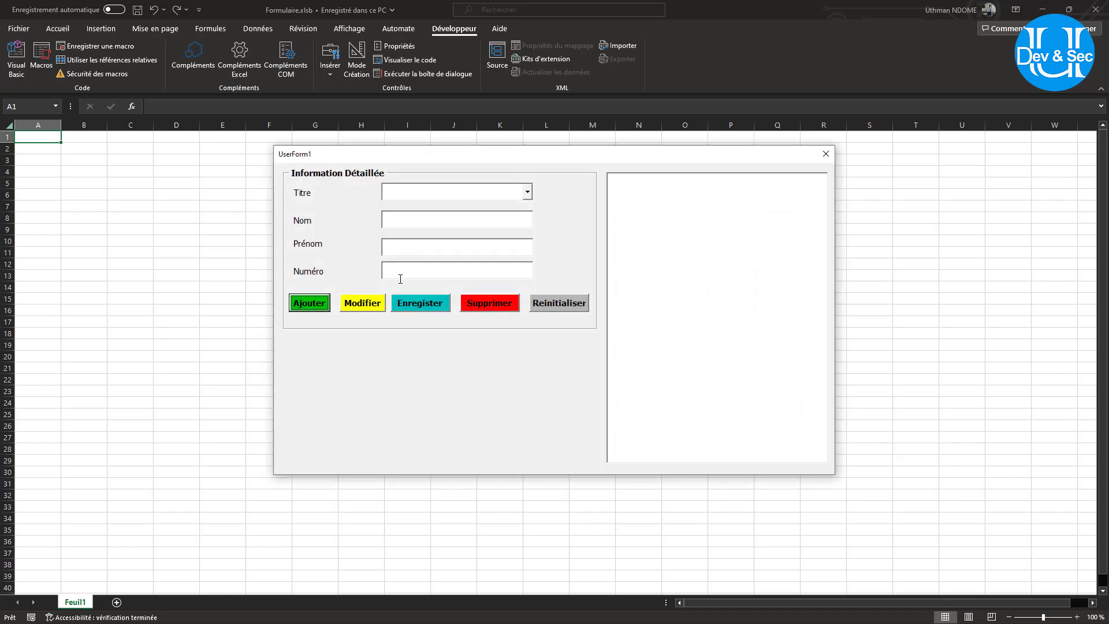
pyautogui.click(527, 192)
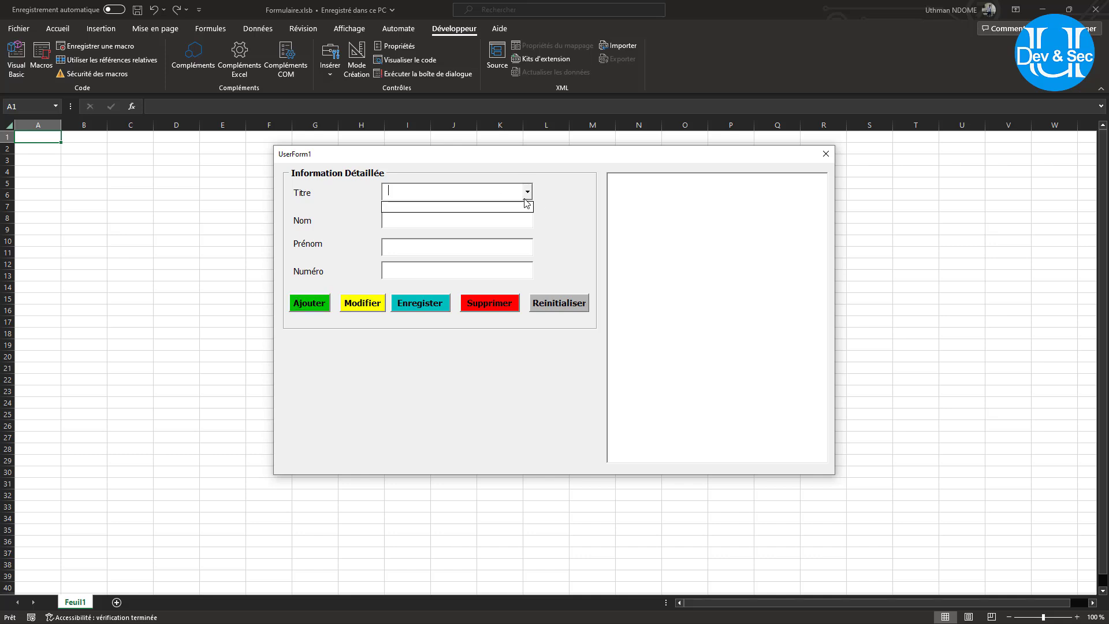
pyautogui.click(455, 223)
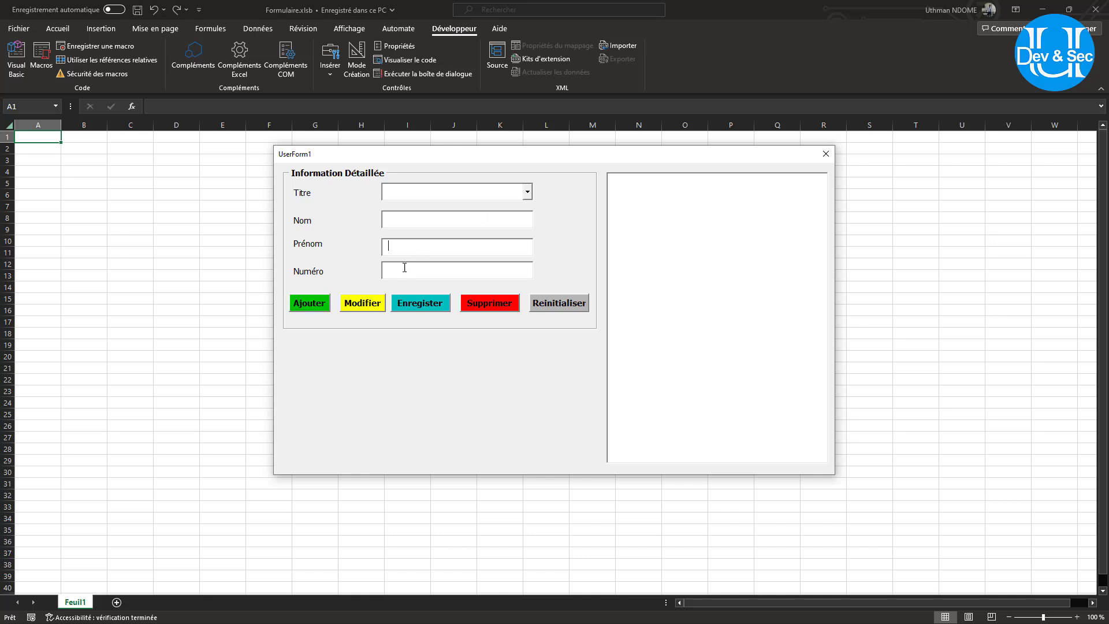
pyautogui.click(420, 304)
pyautogui.click(826, 154)
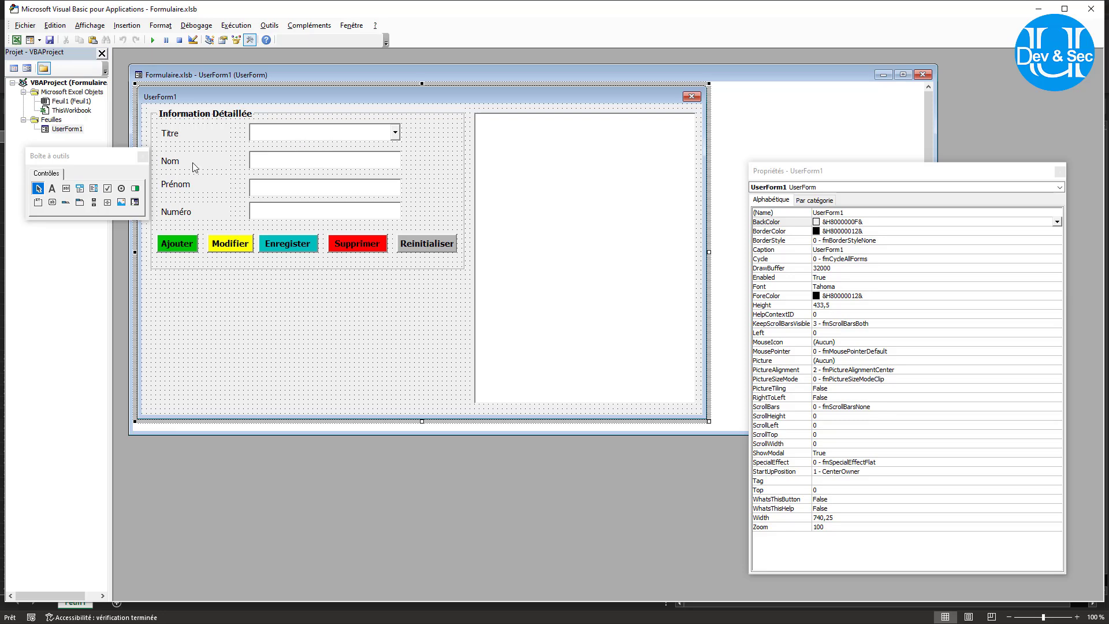
# - Open UserForm1's code and create a UserForm_Activate procedure from the object and event dropdowns
pyautogui.click(142, 156)
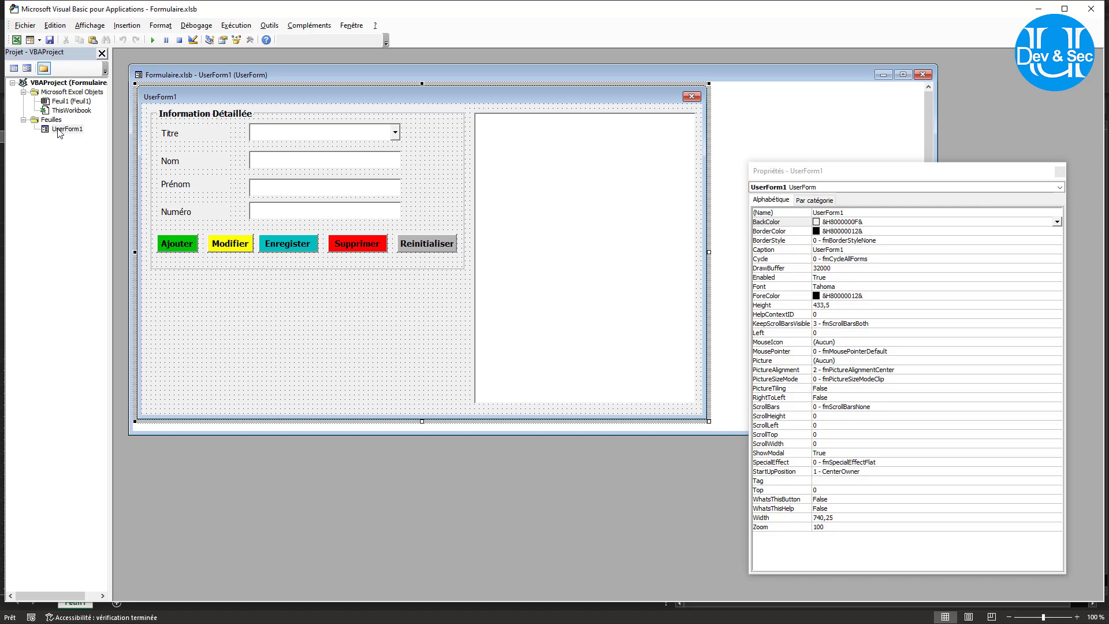
pyautogui.rightClick(60, 130)
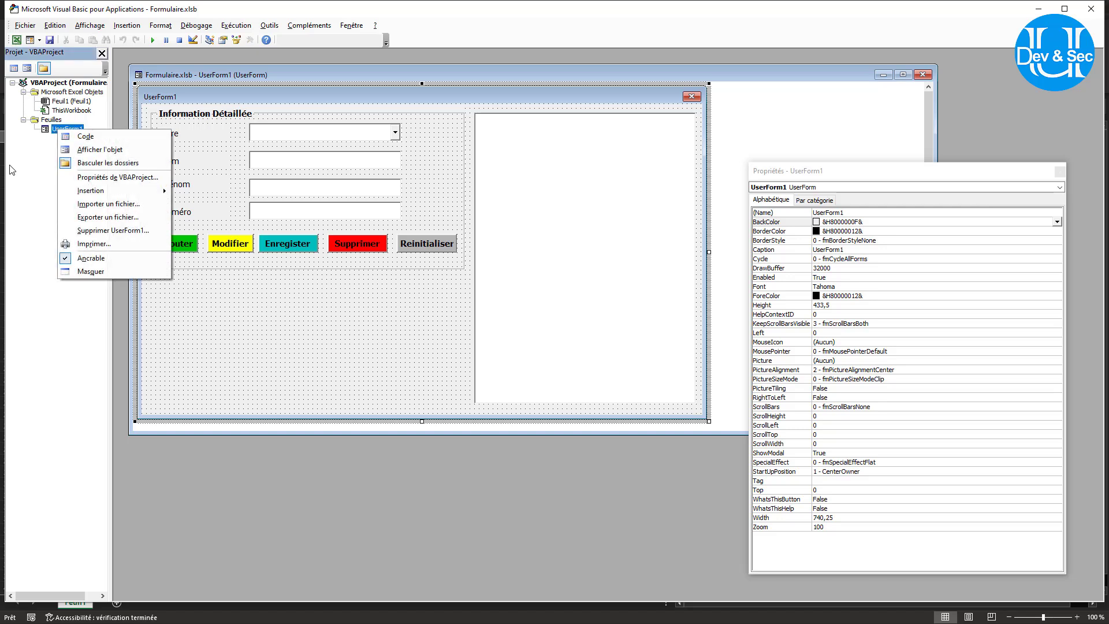
pyautogui.click(65, 146)
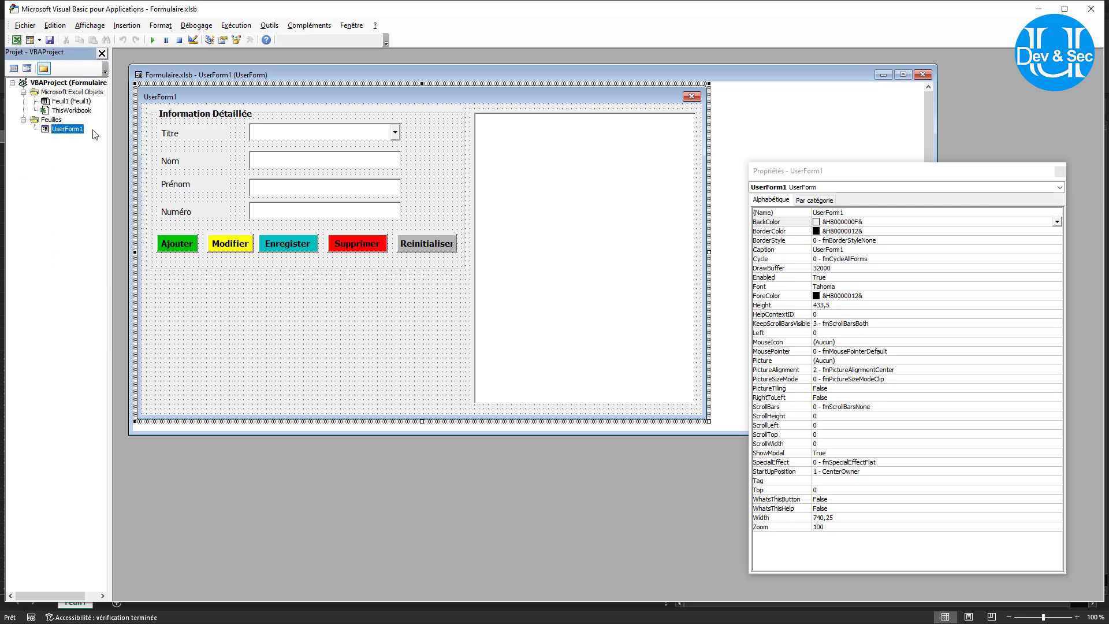
pyautogui.rightClick(67, 129)
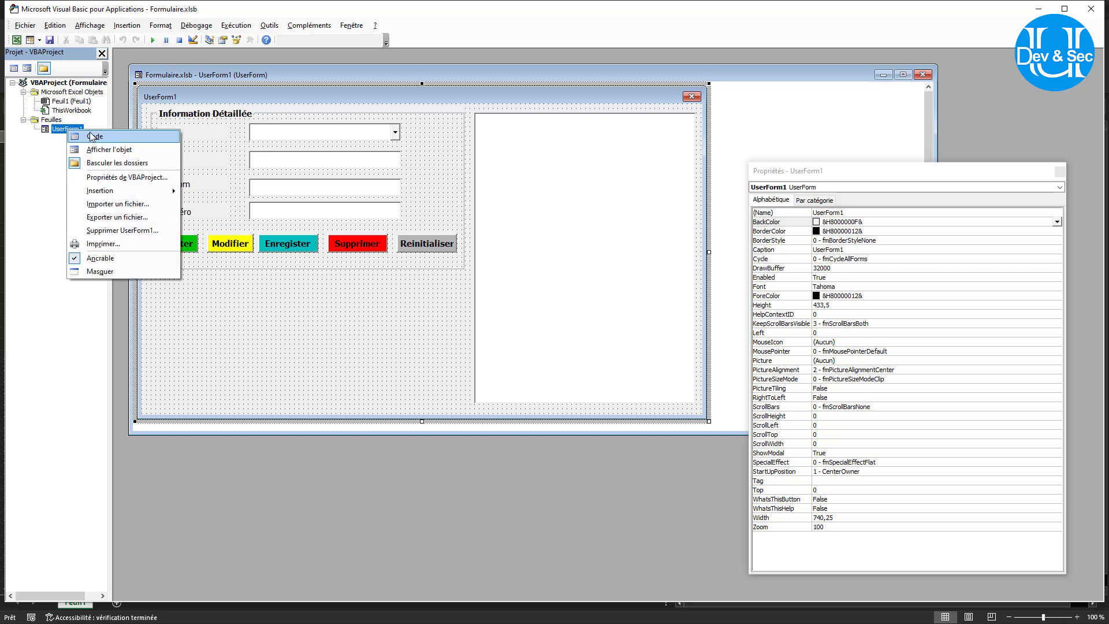
pyautogui.click(91, 137)
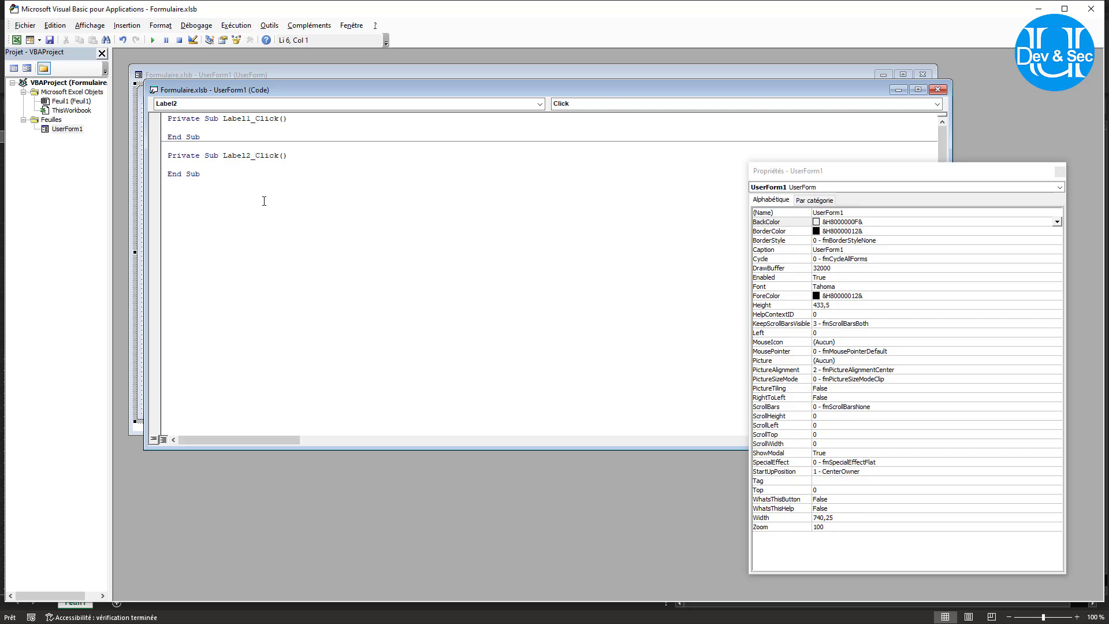
pyautogui.click(575, 105)
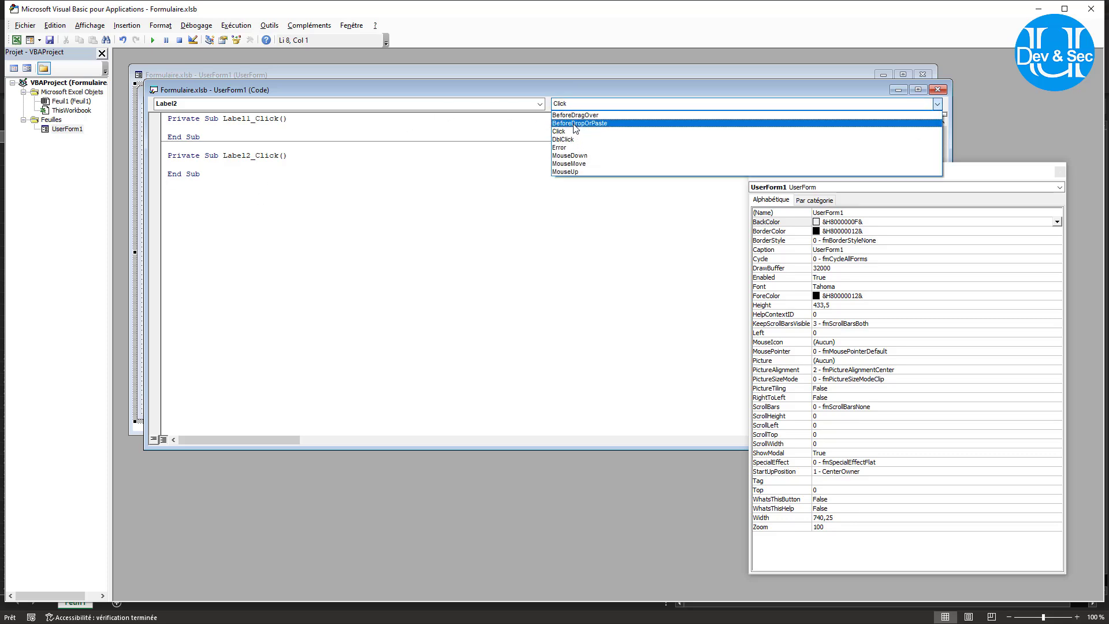
pyautogui.click(304, 110)
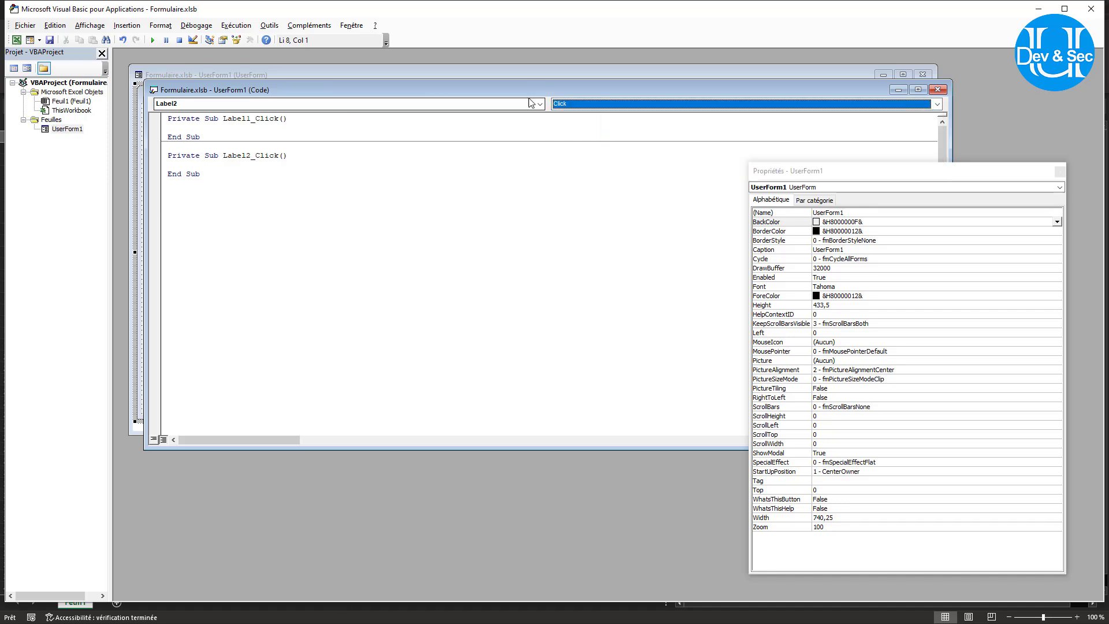
pyautogui.click(288, 103)
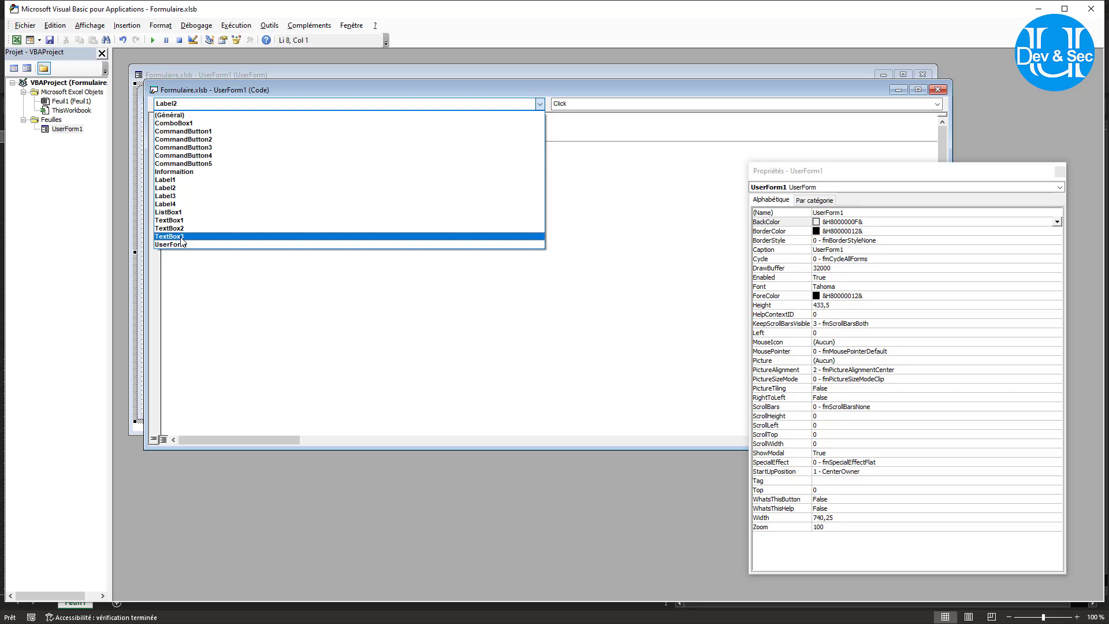
pyautogui.click(182, 245)
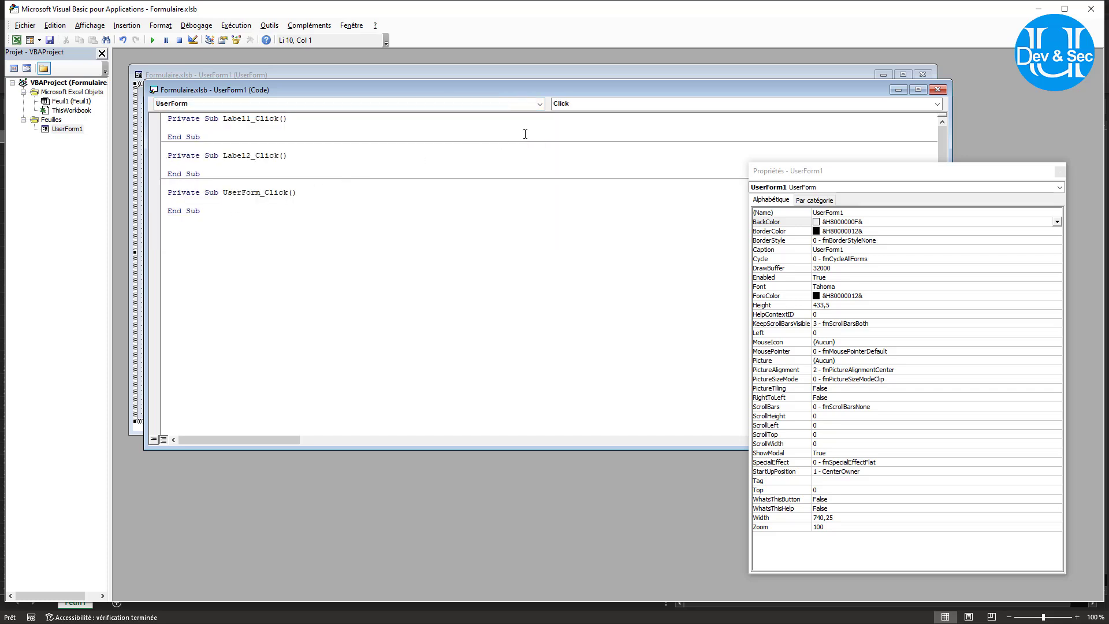
pyautogui.click(591, 104)
pyautogui.click(572, 115)
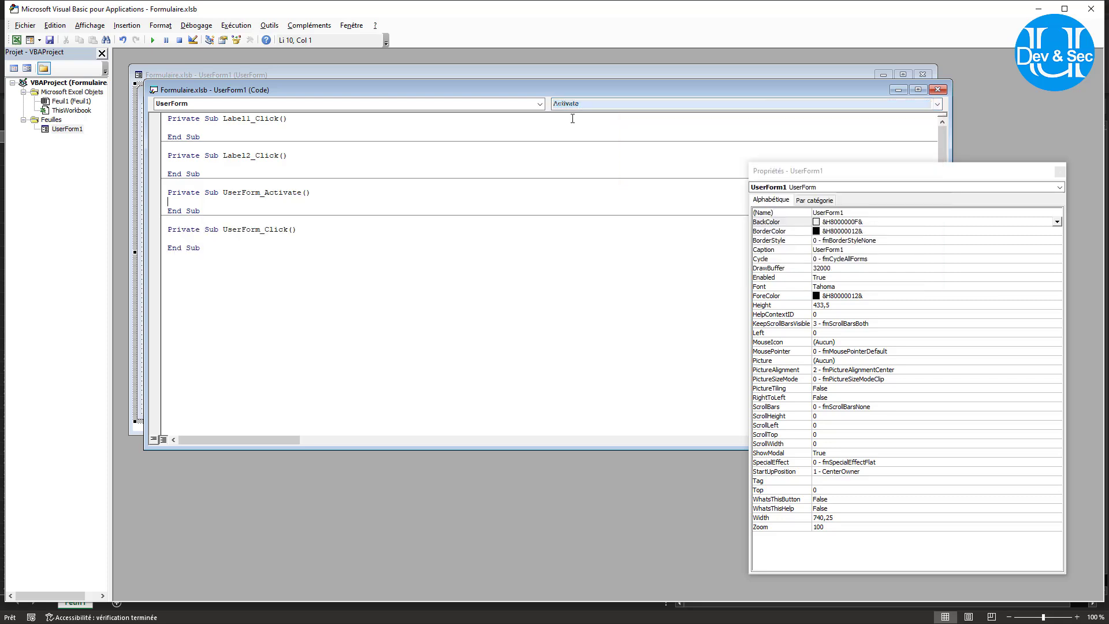
# - Delete the Label1, Label2 and UserForm_Click procedures and begin Activate with 'With Me'
pyautogui.moveTo(298, 172); pyautogui.dragTo(144, 101)
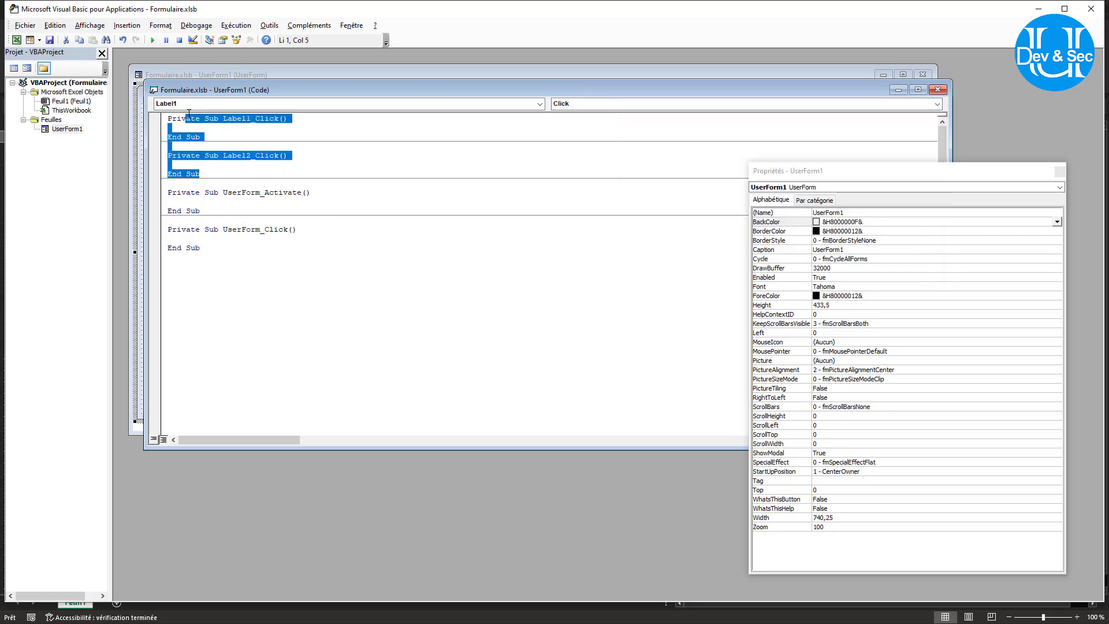
pyautogui.press('Delete')
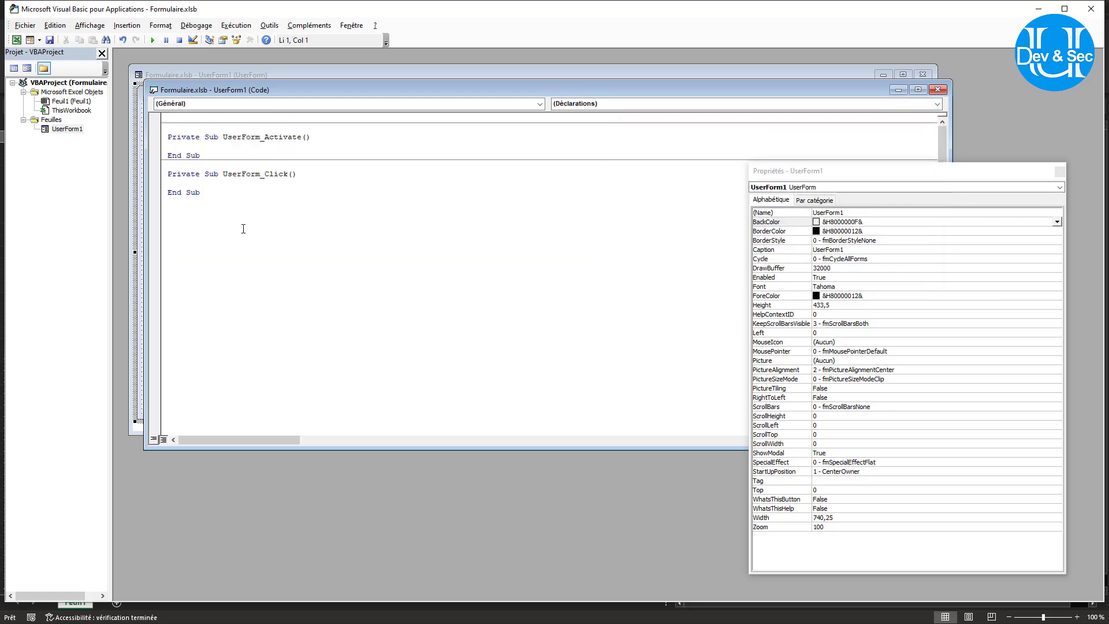
pyautogui.moveTo(242, 224); pyautogui.dragTo(158, 167)
pyautogui.press('Delete')
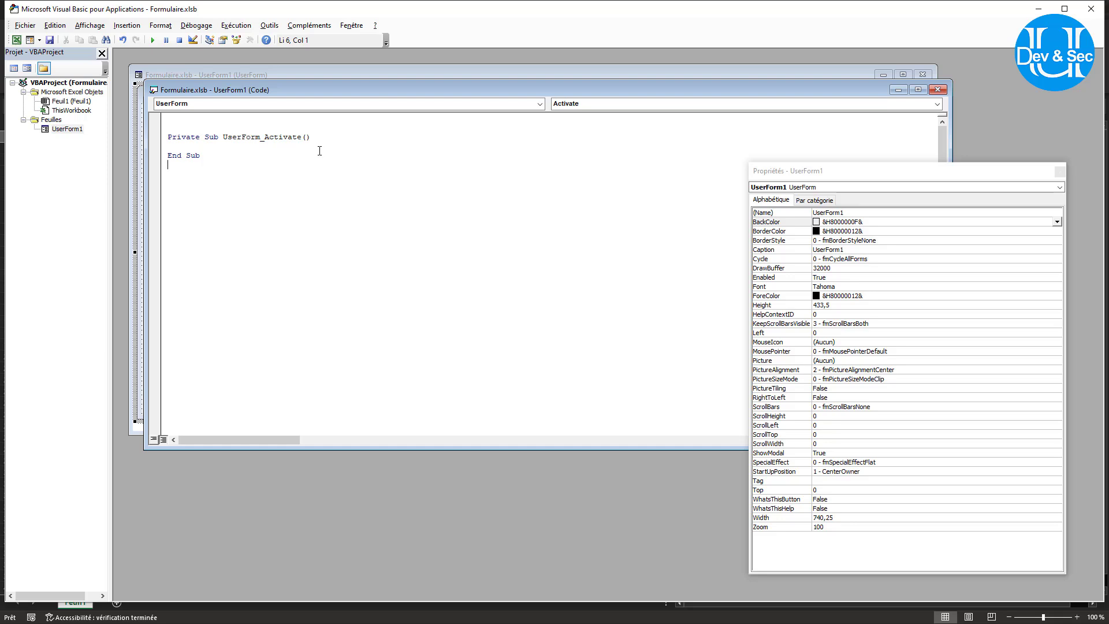
pyautogui.click(247, 126)
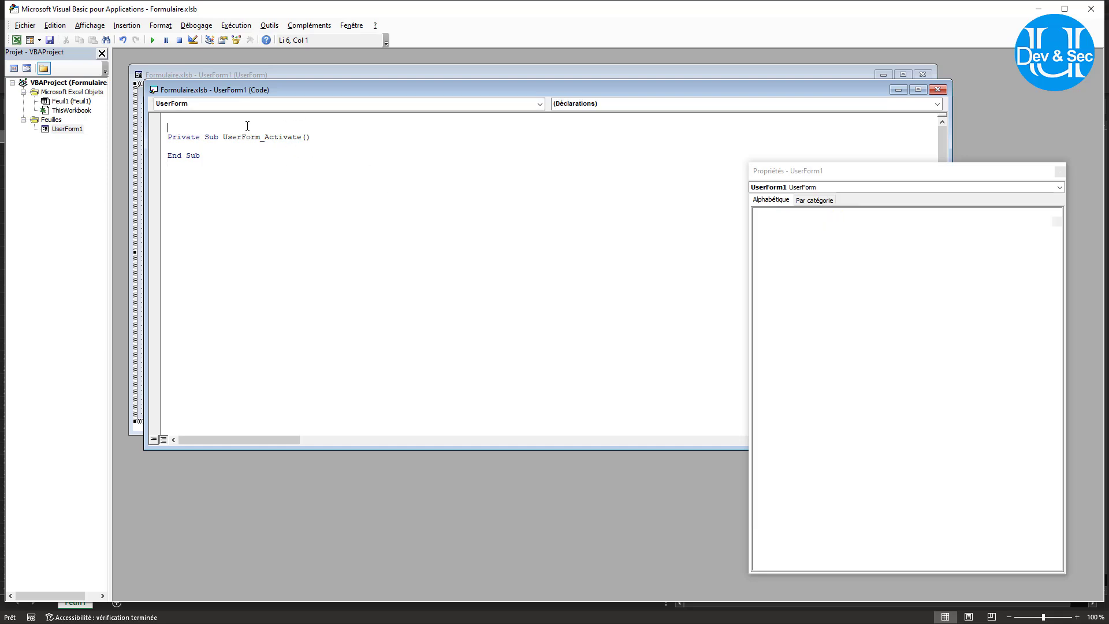
pyautogui.press('BackSpace')
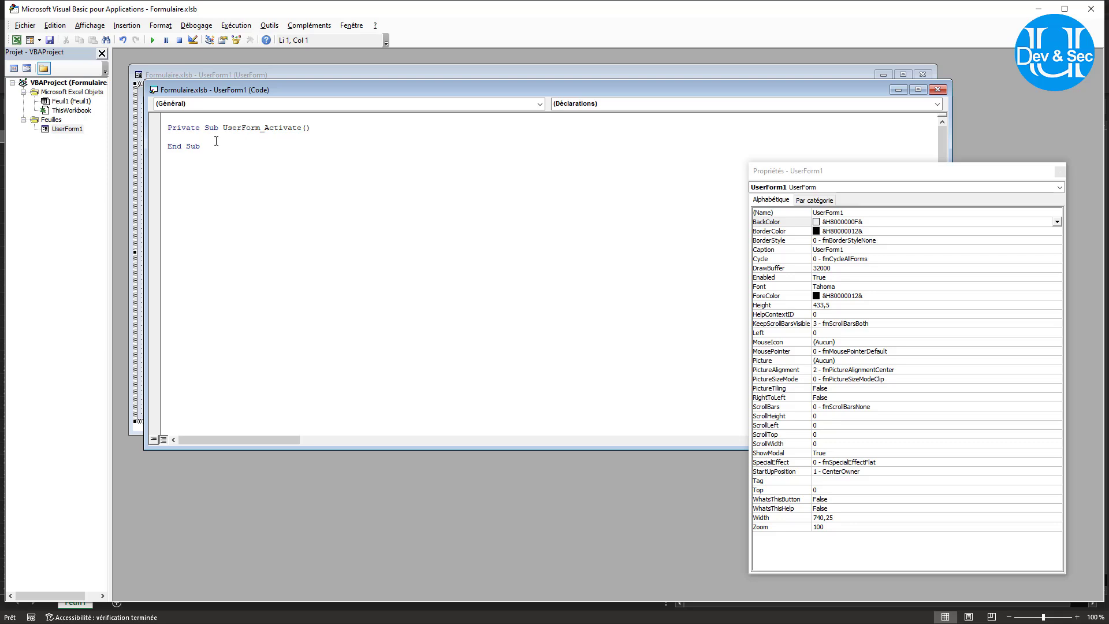
pyautogui.click(216, 141)
pyautogui.write('Wi')
pyautogui.write('th ')
pyautogui.write('Me')
# - Check the Titre combo box's name, ComboBox1, in Properties, then return to UserForm1's code
pyautogui.moveTo(247, 89); pyautogui.dragTo(242, 228)
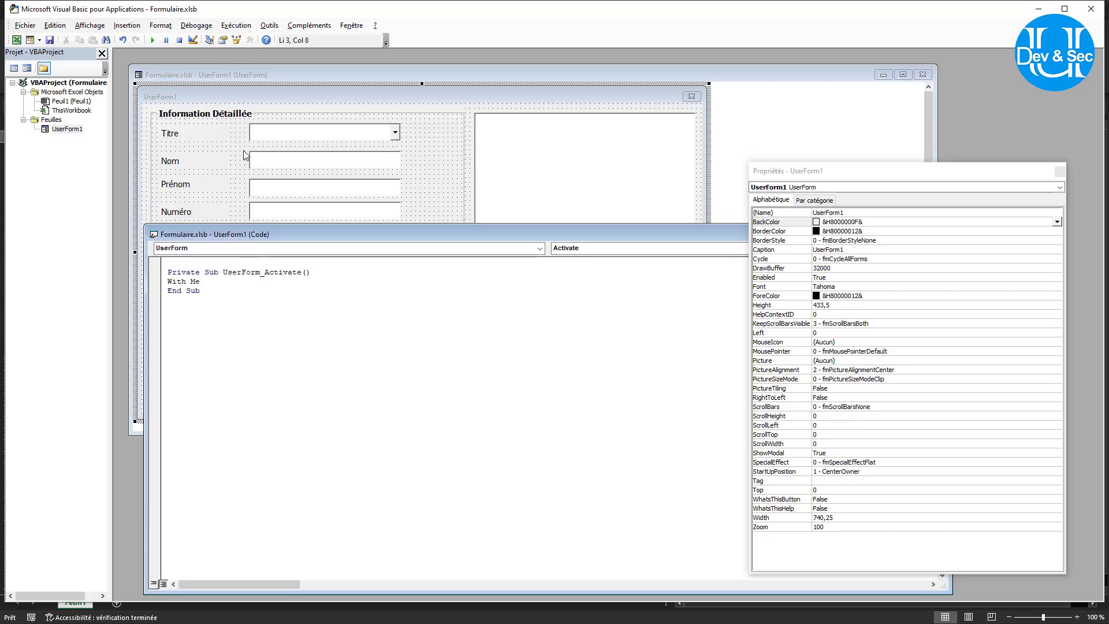
pyautogui.click(310, 139)
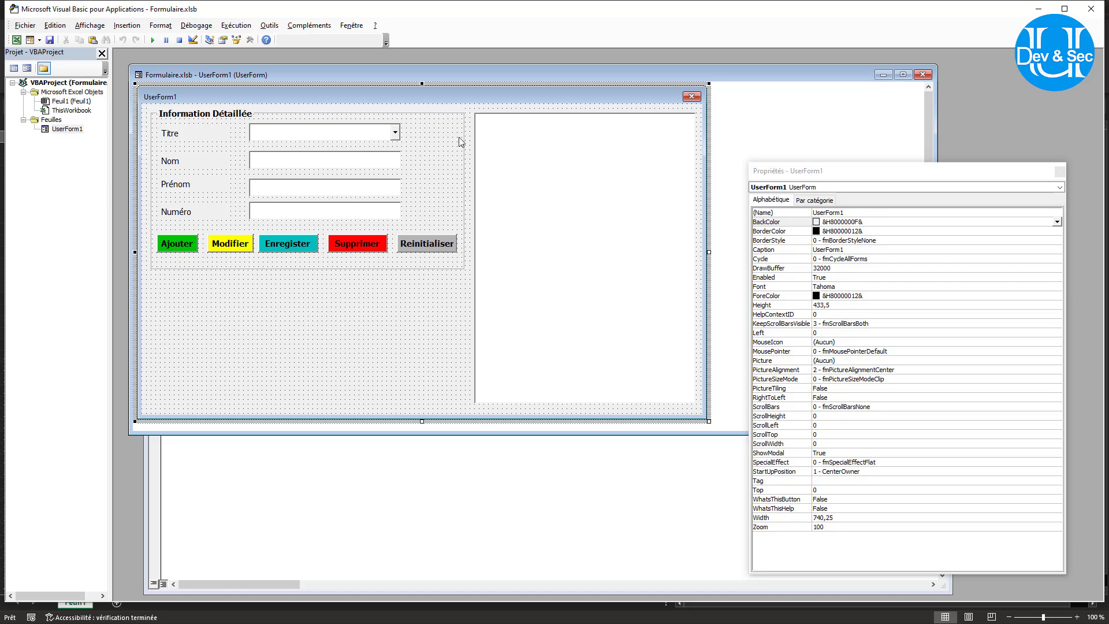
pyautogui.click(364, 134)
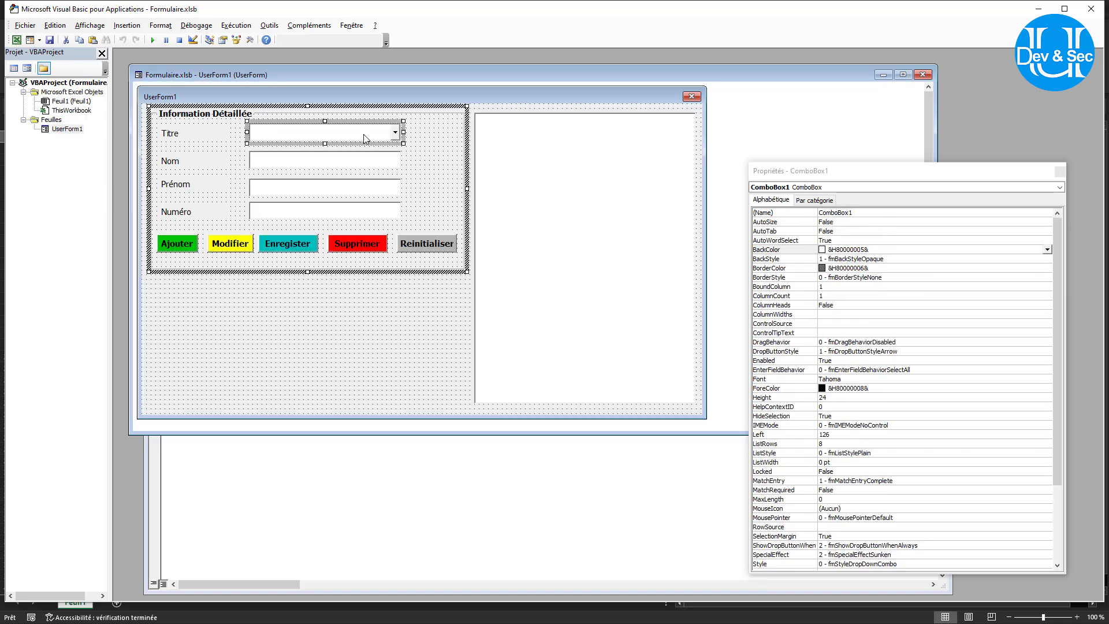
pyautogui.click(874, 214)
pyautogui.click(856, 212)
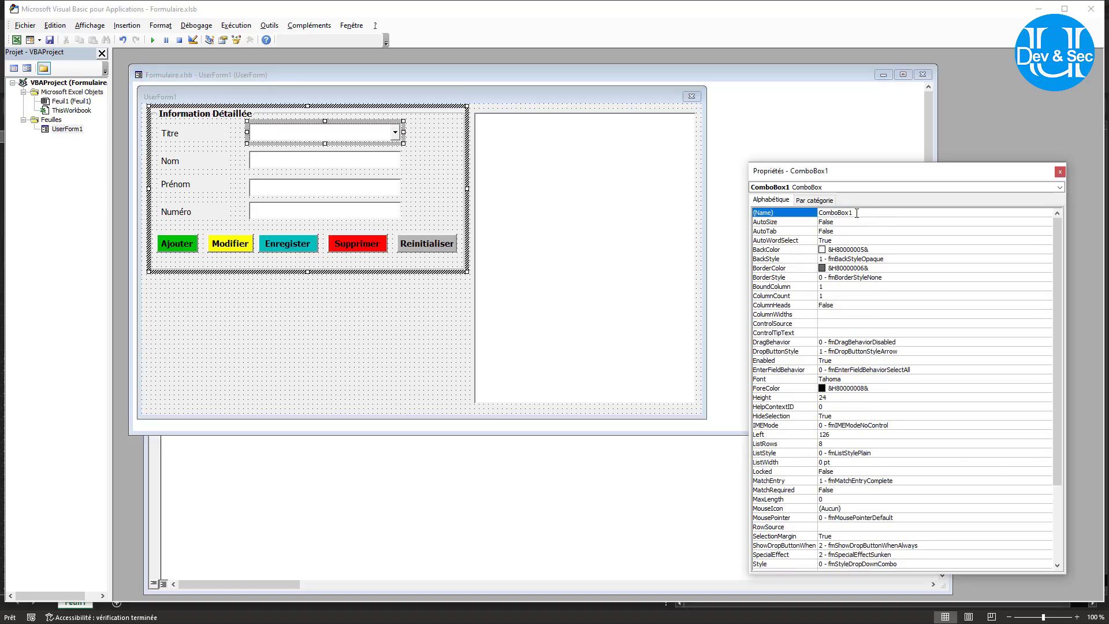
pyautogui.doubleClick(855, 213)
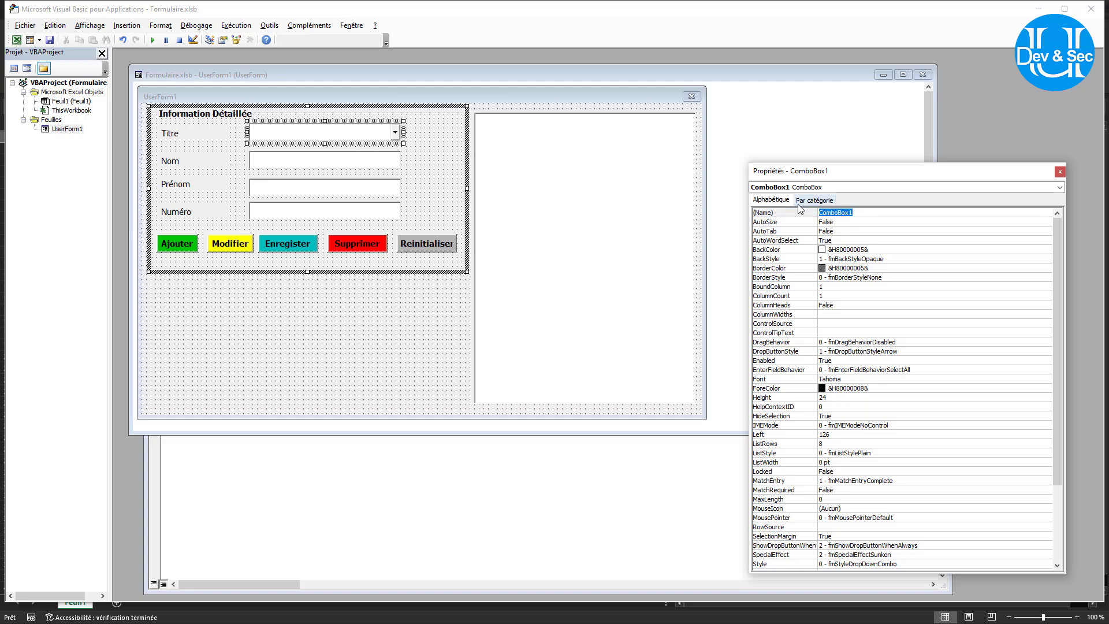
pyautogui.hotkey('alt', 'Tab')
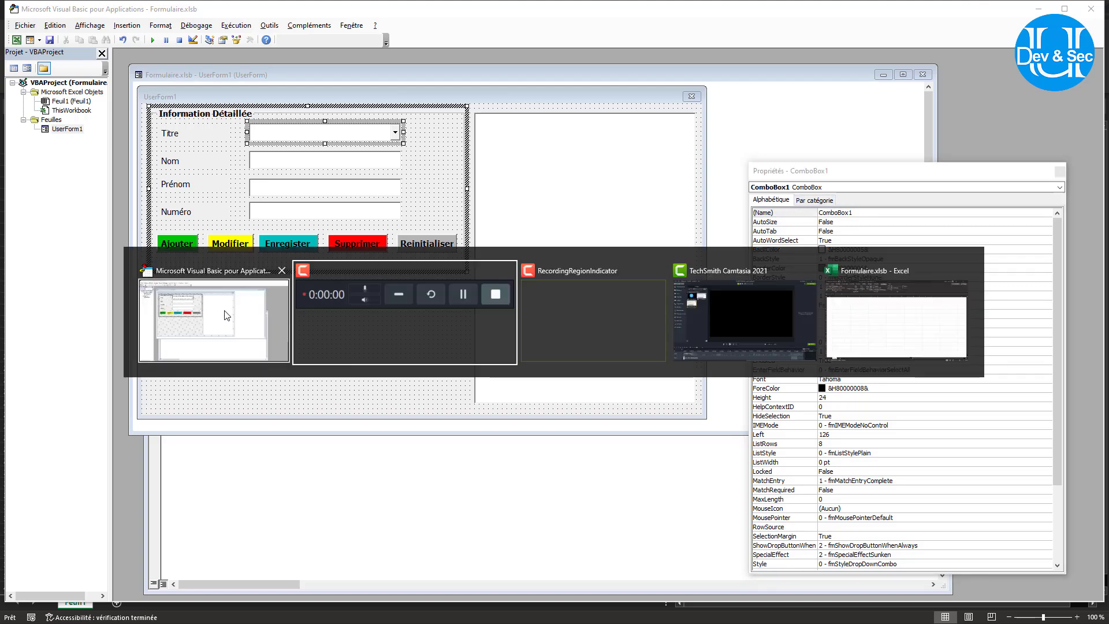
pyautogui.click(262, 76)
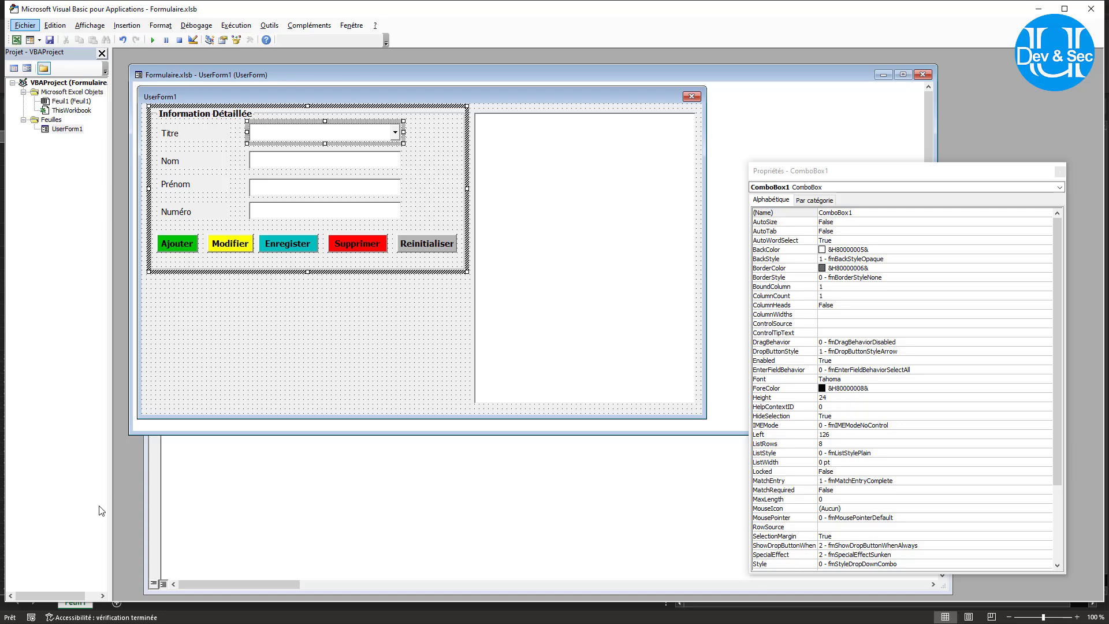
pyautogui.rightClick(56, 131)
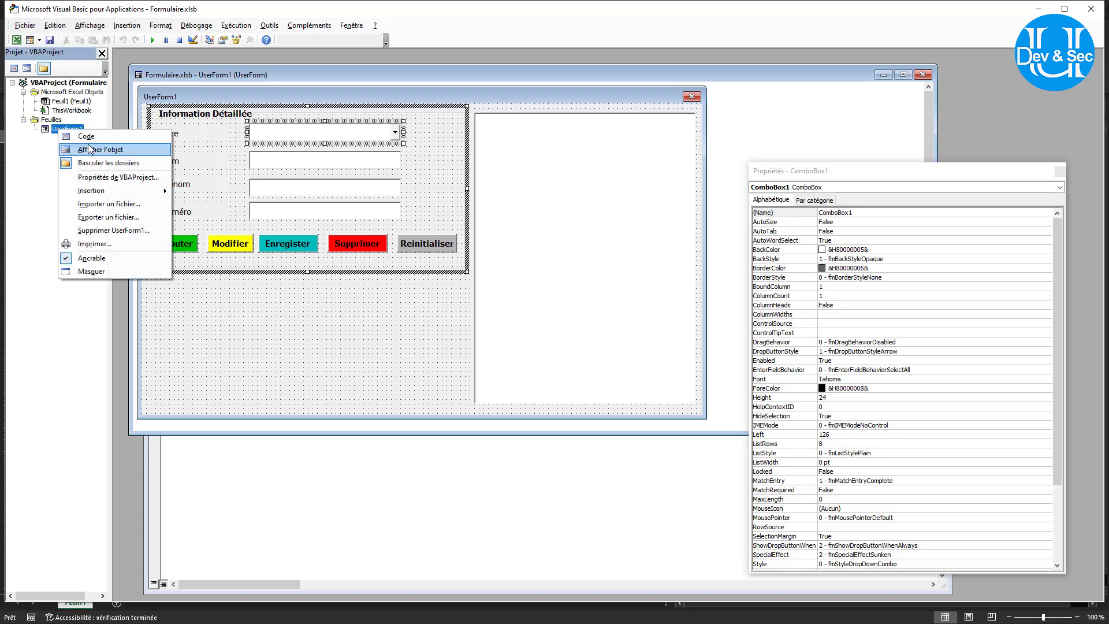
pyautogui.click(75, 149)
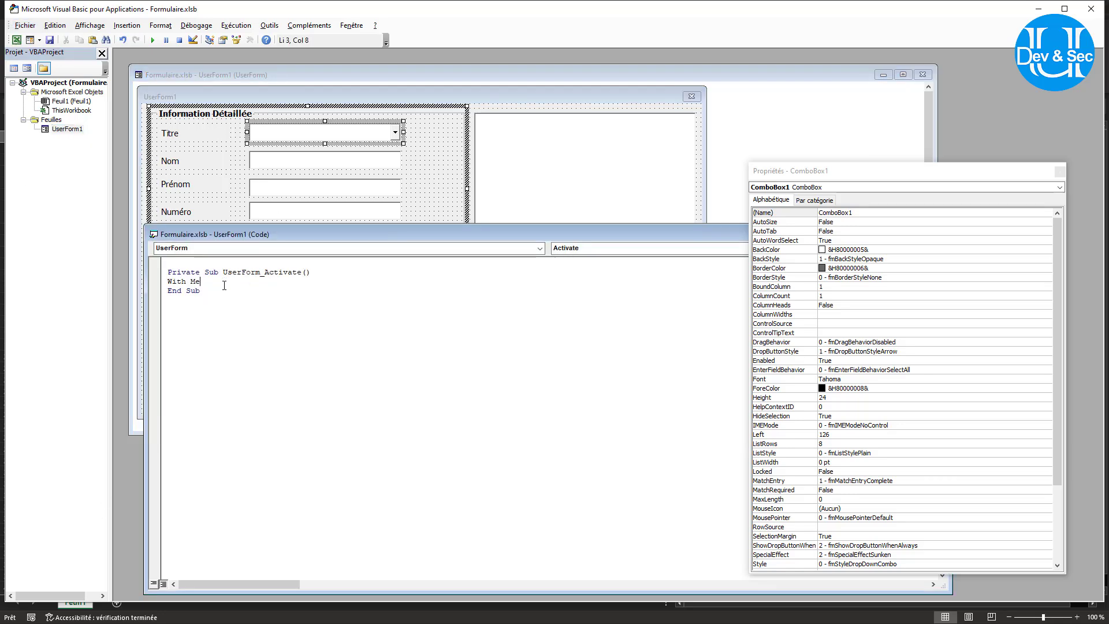
# - Extend the block to With Me.ComboBox1 and add .Clear and .AddItem "" lines
pyautogui.moveTo(251, 230)
pyautogui.mouseDown()
pyautogui.moveTo(676, 223)
pyautogui.moveTo(544, 213)
pyautogui.mouseUp()
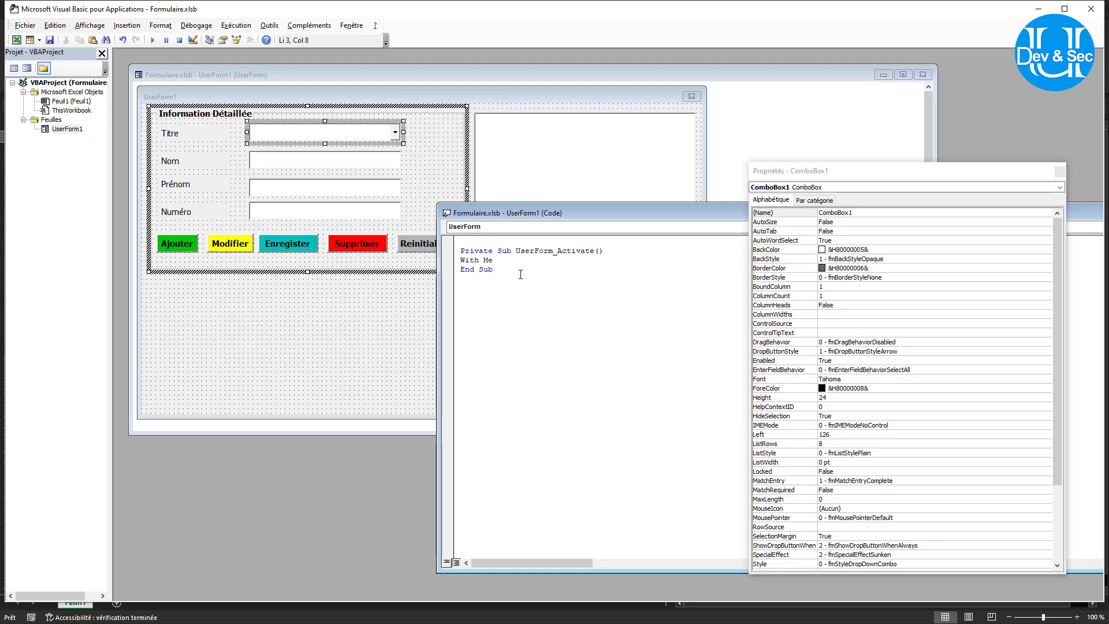
pyautogui.write('.')
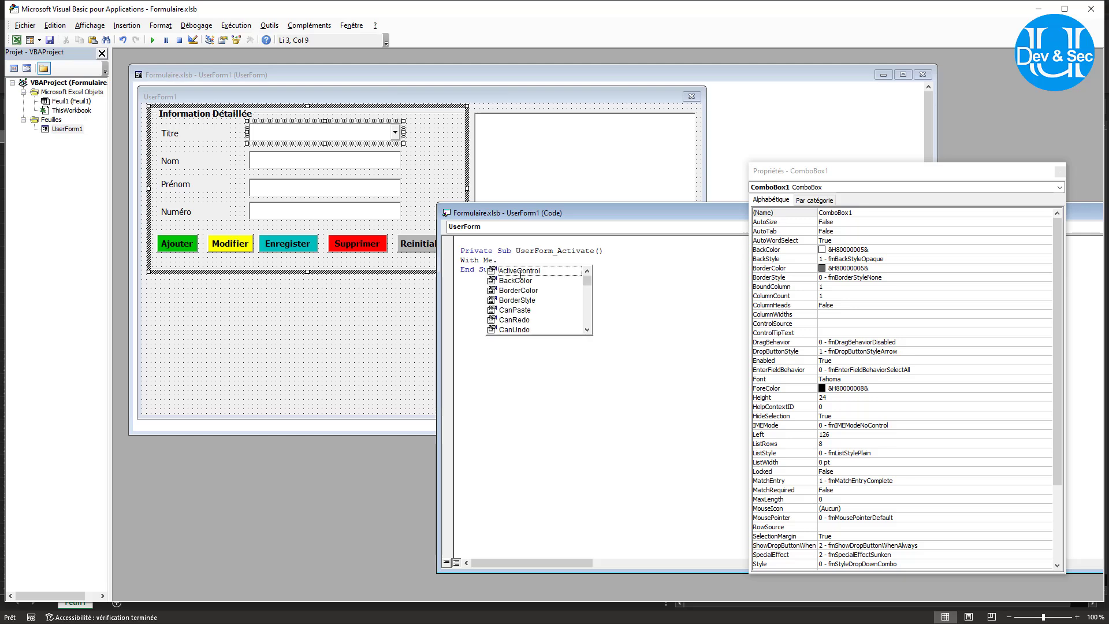
pyautogui.write('ComboBox1')
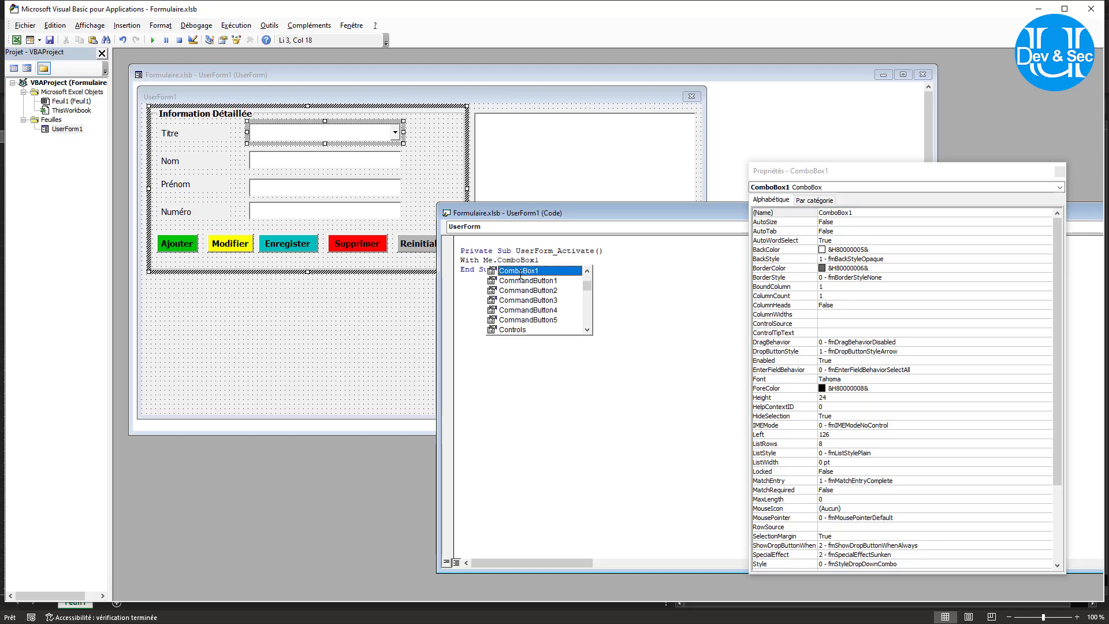
pyautogui.press('Return')
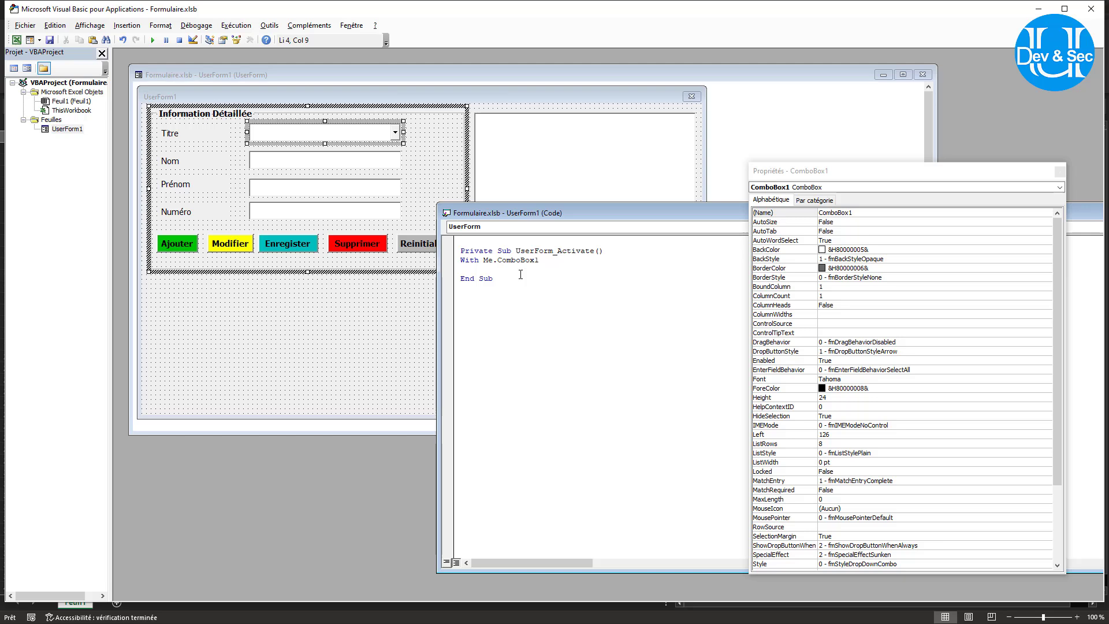
pyautogui.write('.c')
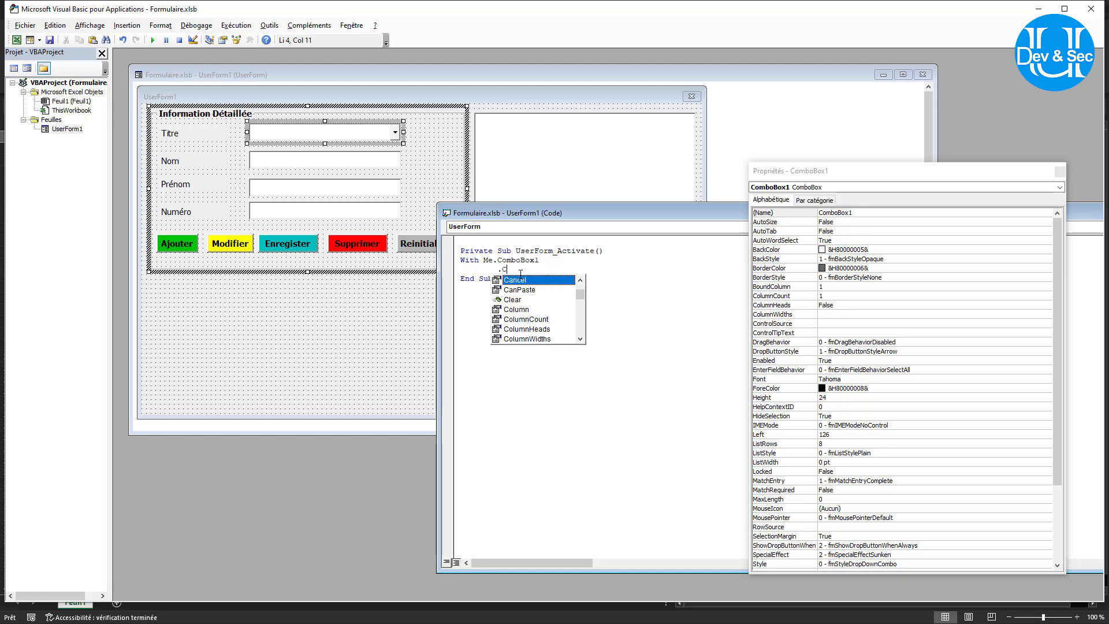
pyautogui.write('l')
pyautogui.press('Return')
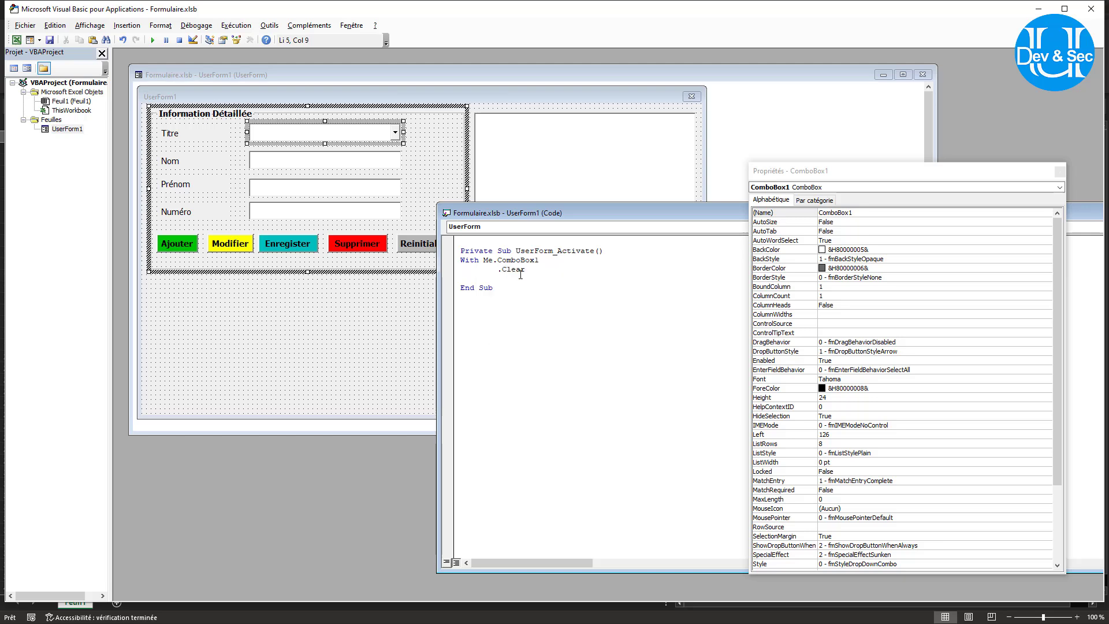
pyautogui.write('.')
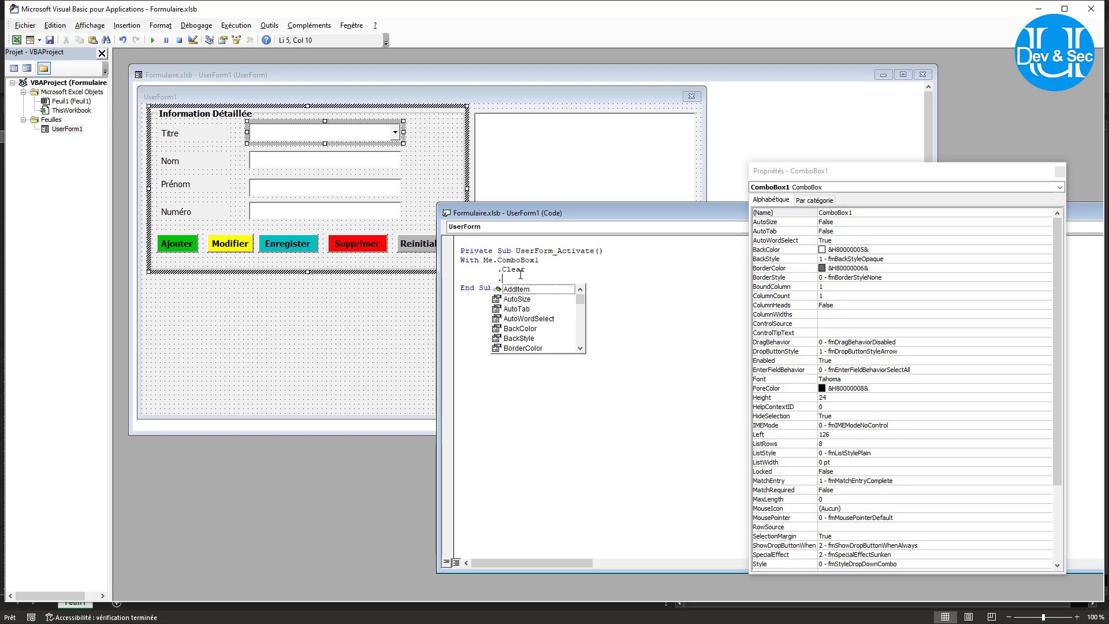
pyautogui.write('A')
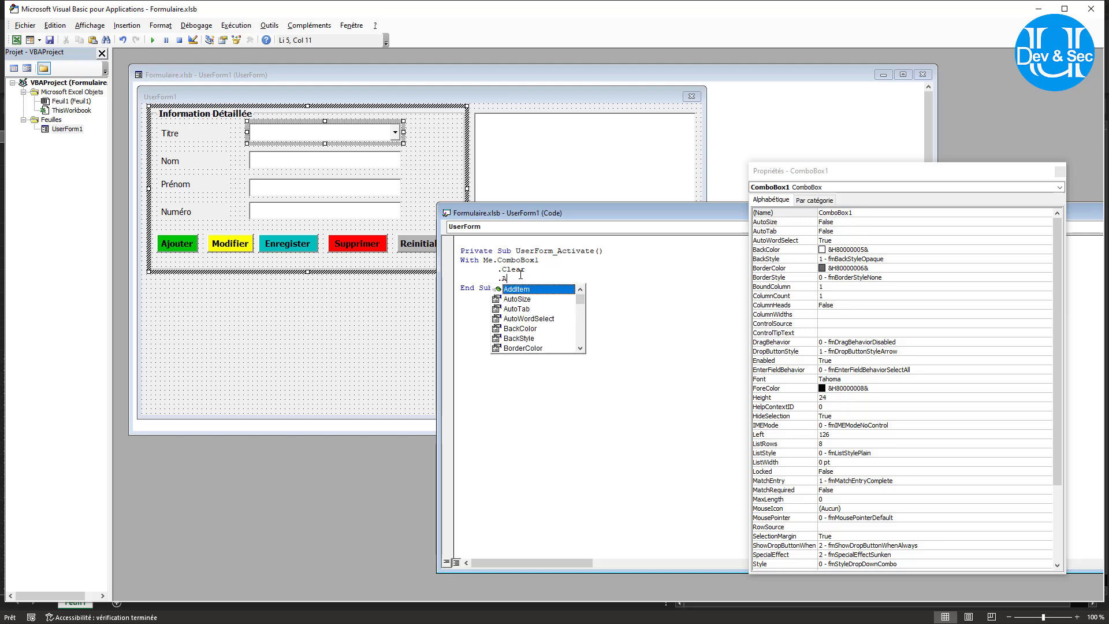
pyautogui.press('Return')
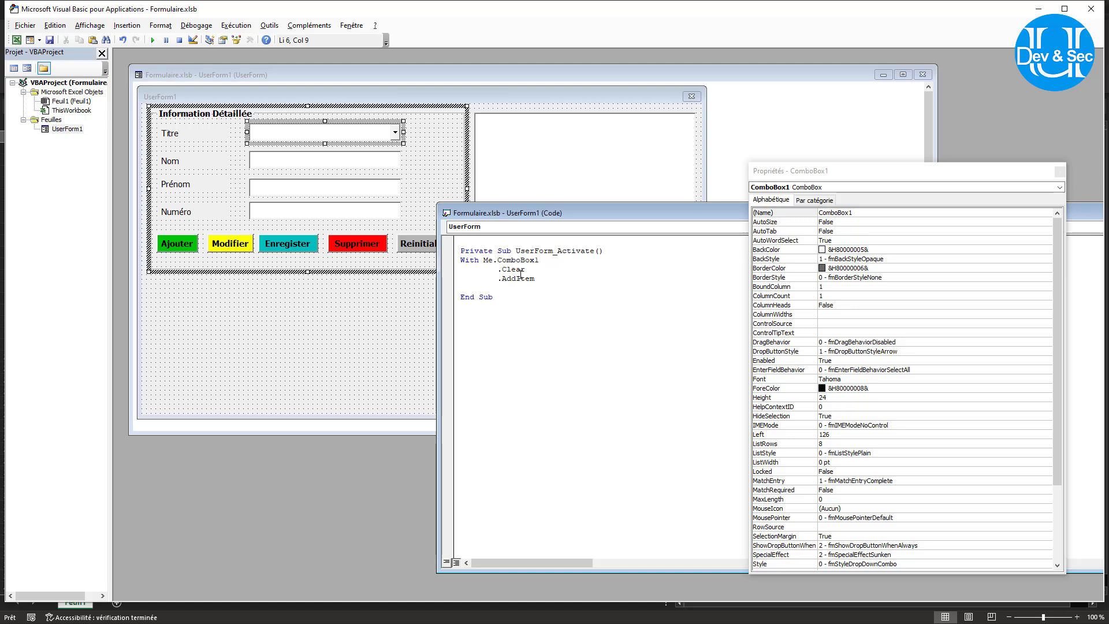
pyautogui.click(557, 281)
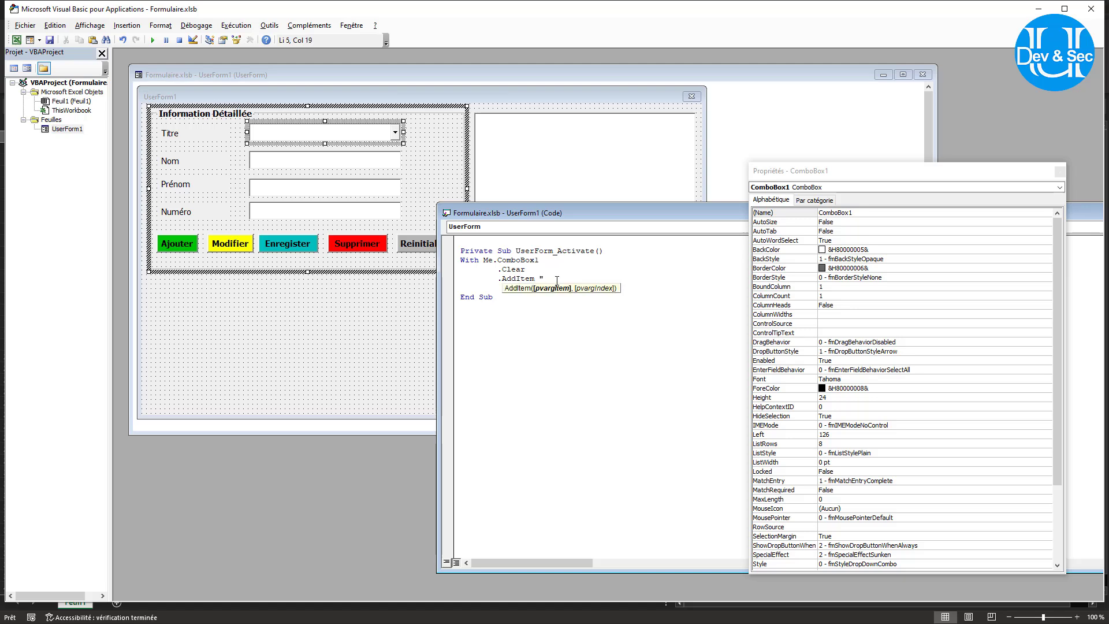
pyautogui.write('"')
# - Add .AddItem "Mr" and .AddItem "Mme" lines to the Activate procedure
pyautogui.click(514, 285)
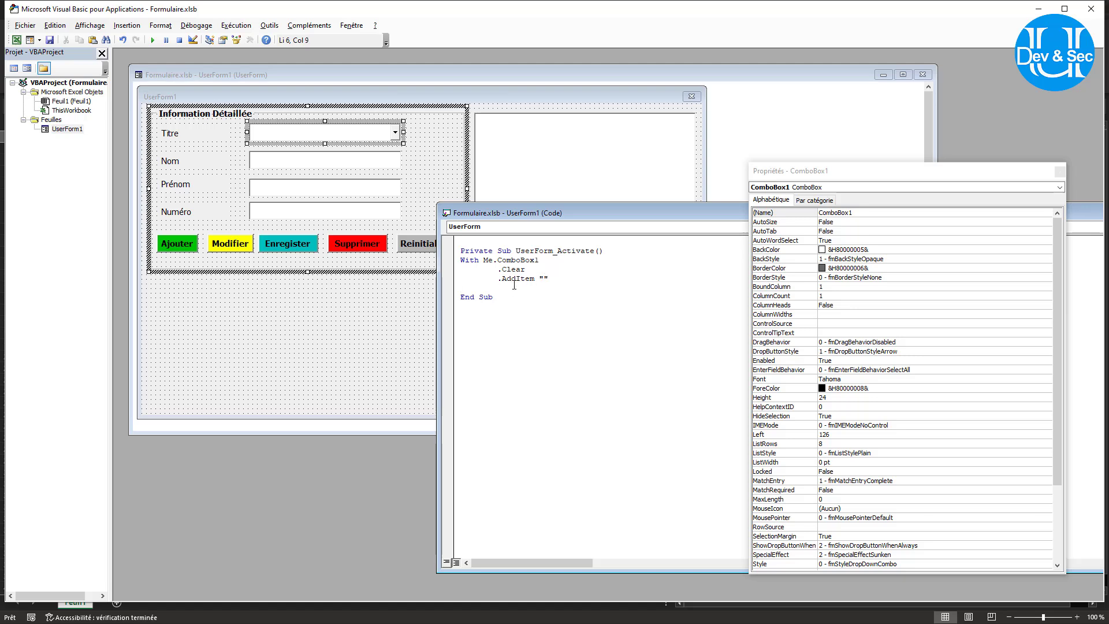
pyautogui.write('.')
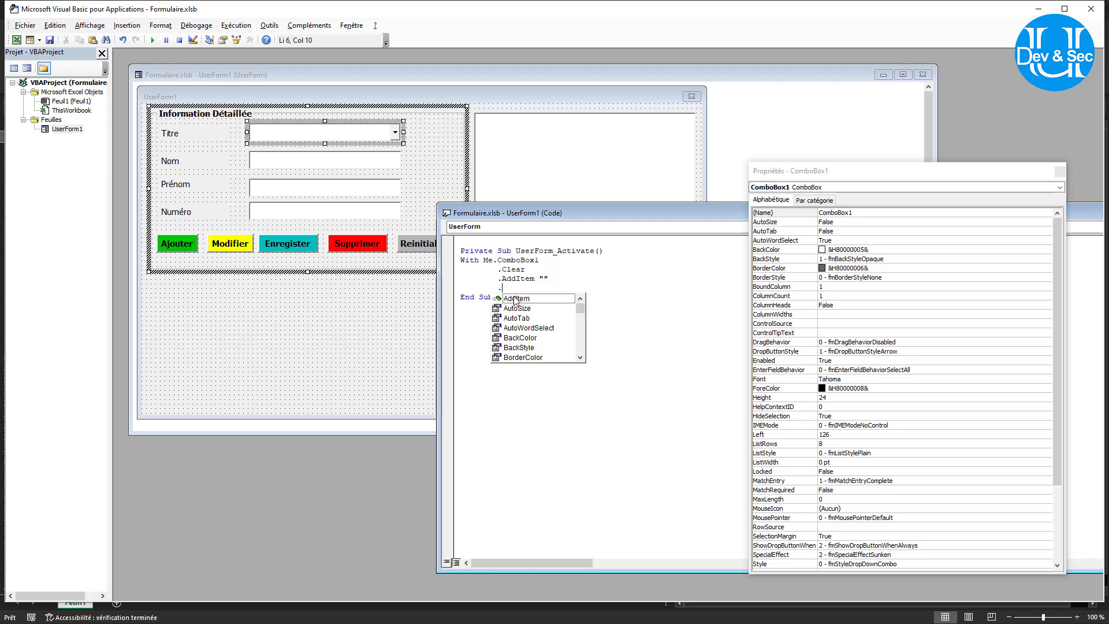
pyautogui.doubleClick(515, 298)
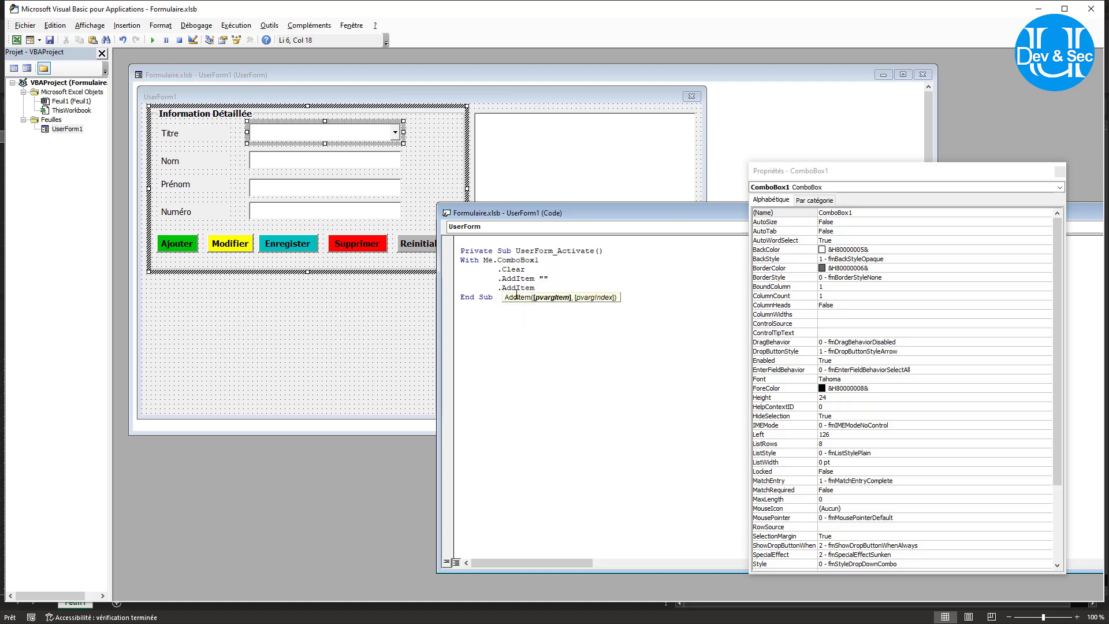
pyautogui.write('"')
pyautogui.write('Mr')
pyautogui.write('"')
pyautogui.press('Return')
pyautogui.write('.a')
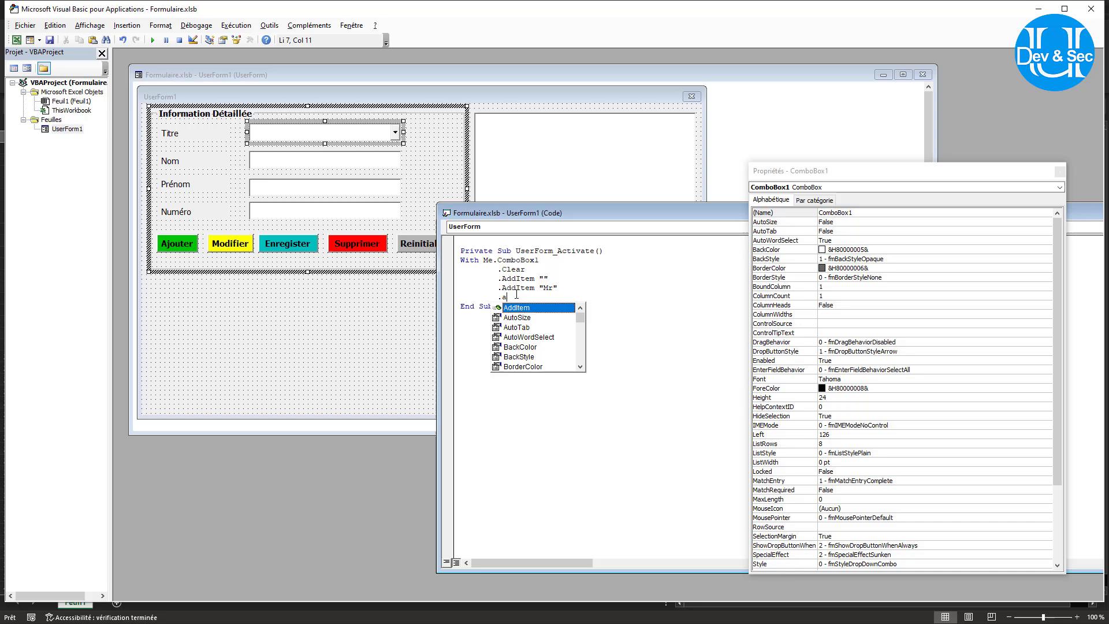
pyautogui.press('Return')
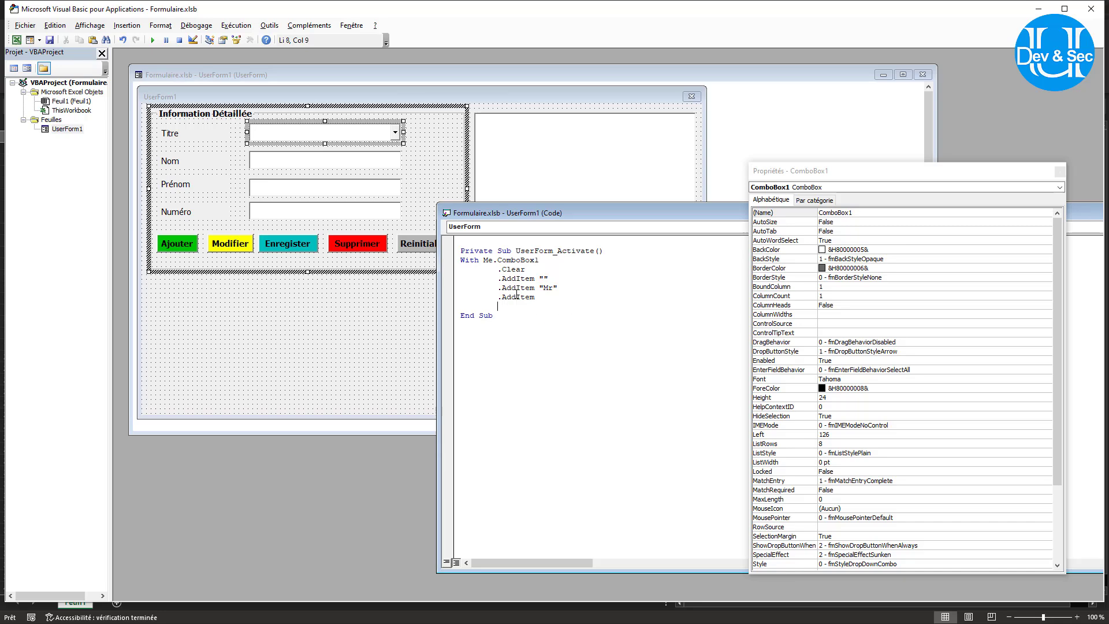
pyautogui.click(545, 296)
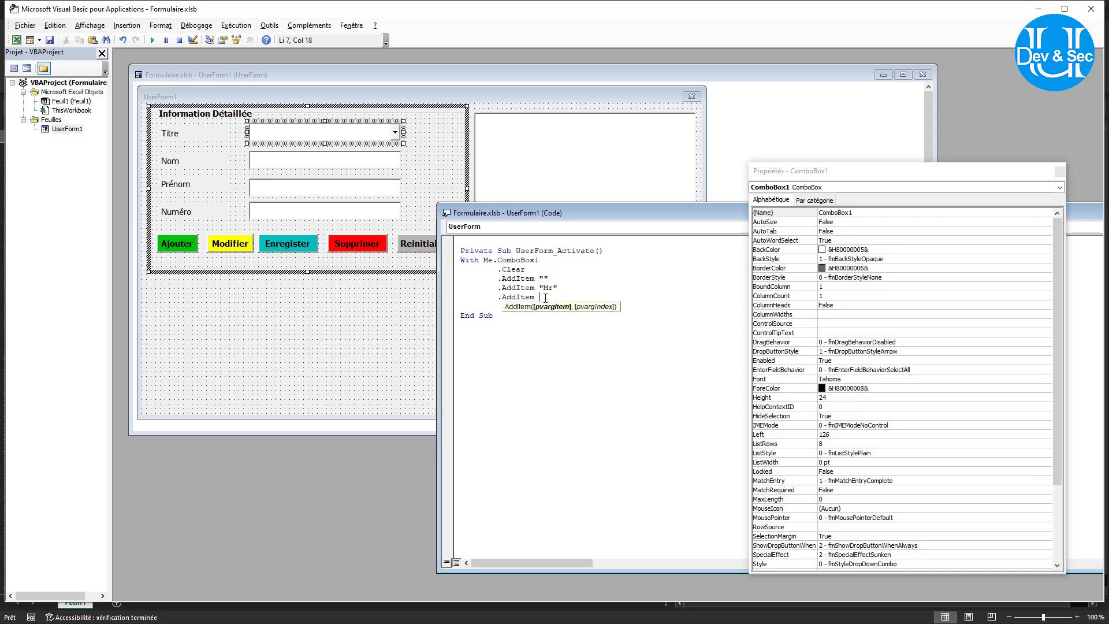
pyautogui.write('"')
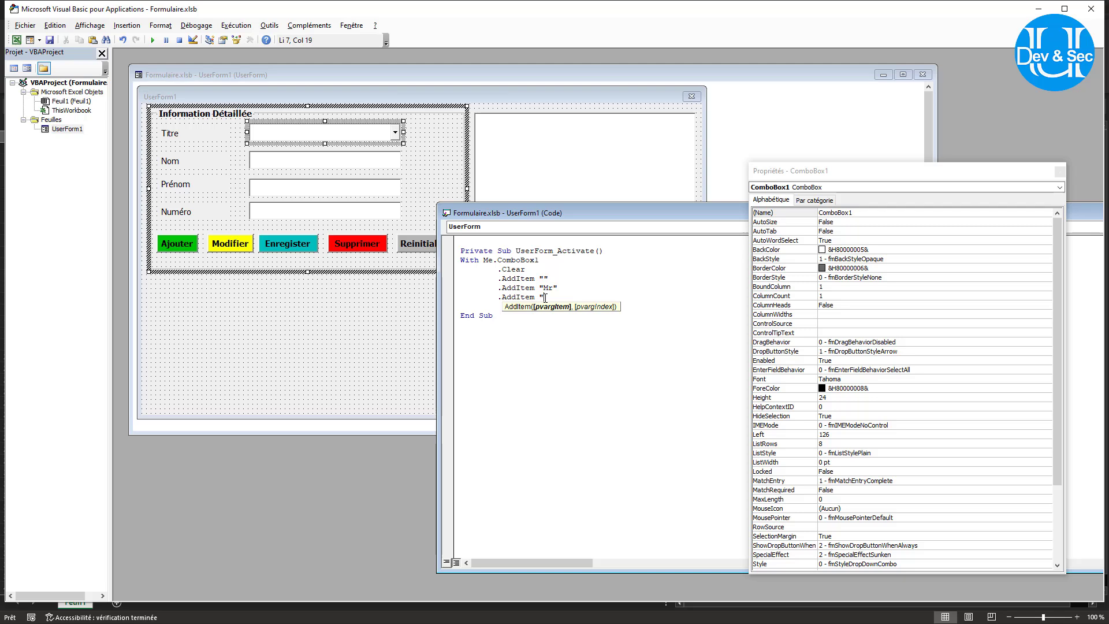
pyautogui.write('Mm')
pyautogui.write('e"')
pyautogui.moveTo(524, 211); pyautogui.dragTo(324, 171)
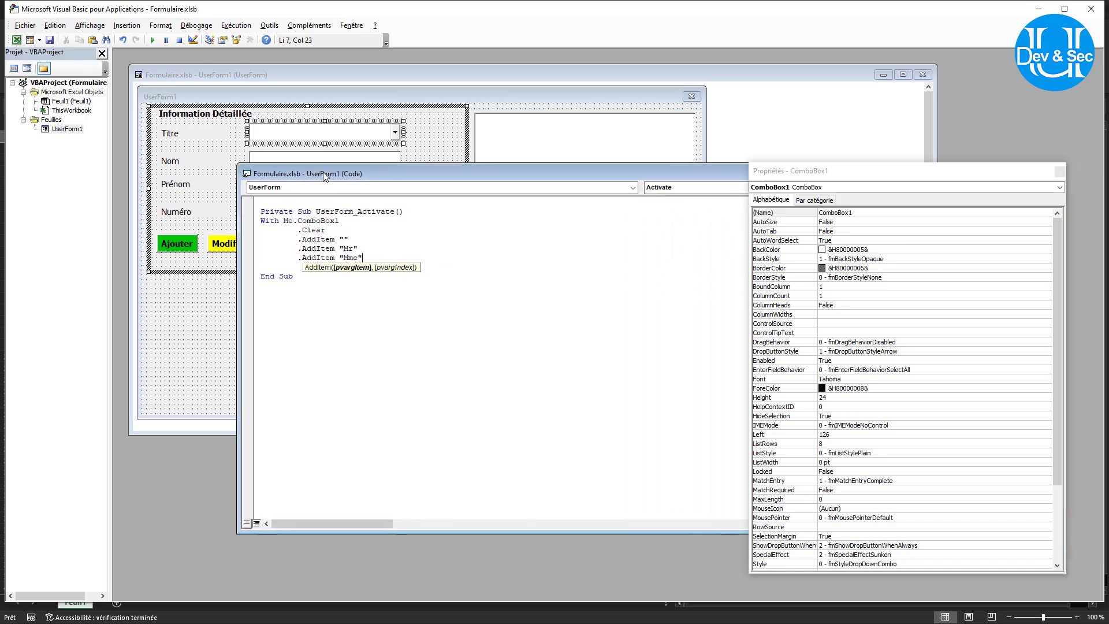
pyautogui.moveTo(588, 166); pyautogui.dragTo(455, 169)
# - Run the form and dismiss the 'End With attendu' compile error
pyautogui.click(438, 75)
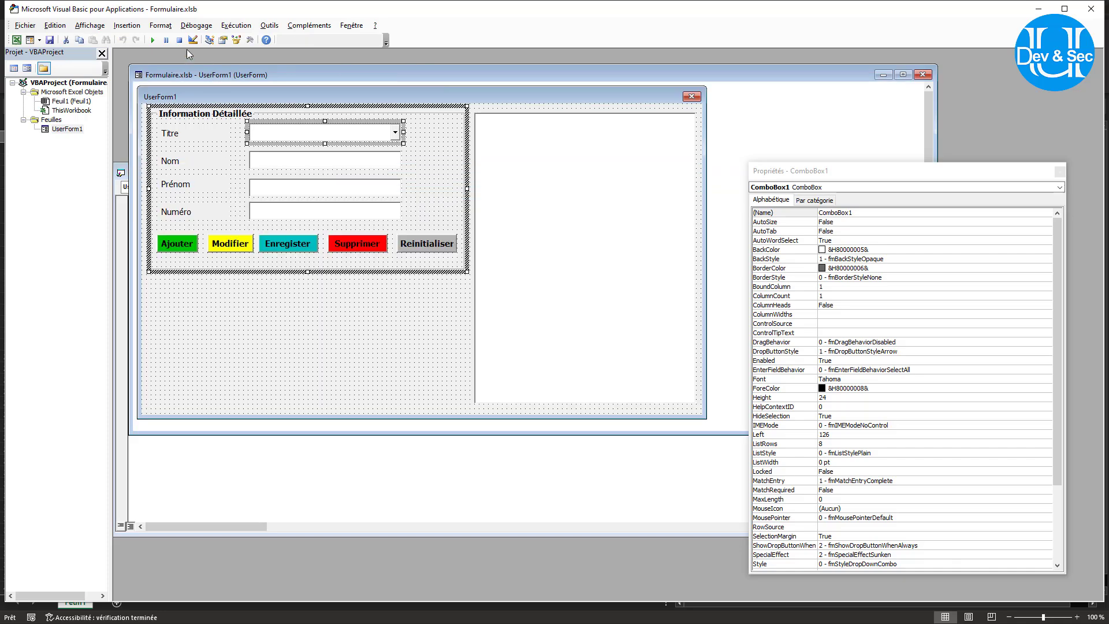
pyautogui.click(153, 39)
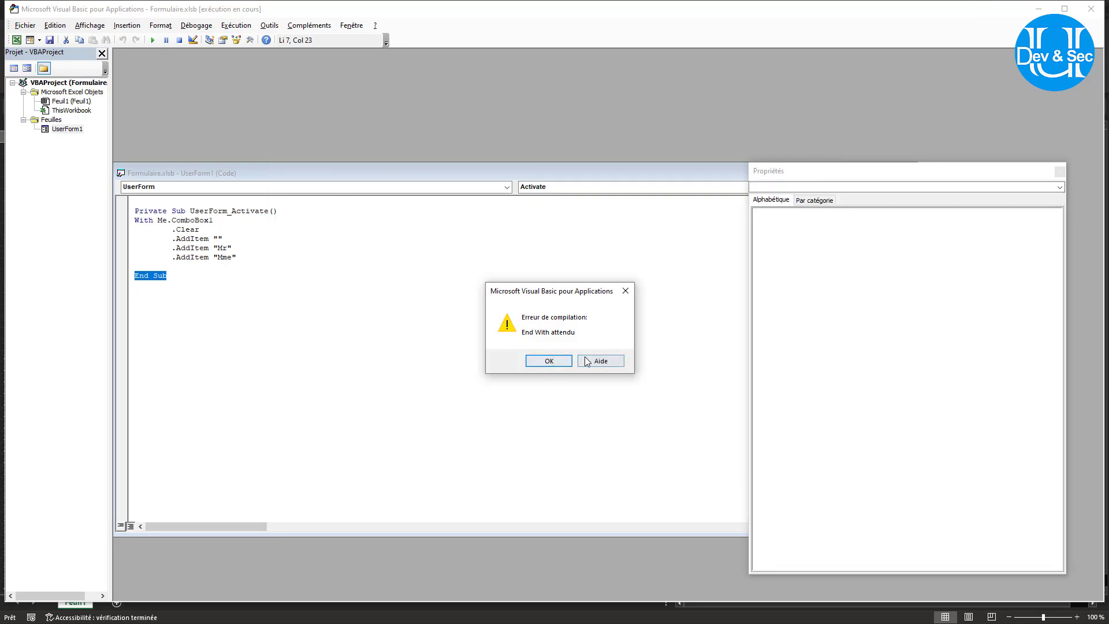
pyautogui.click(625, 291)
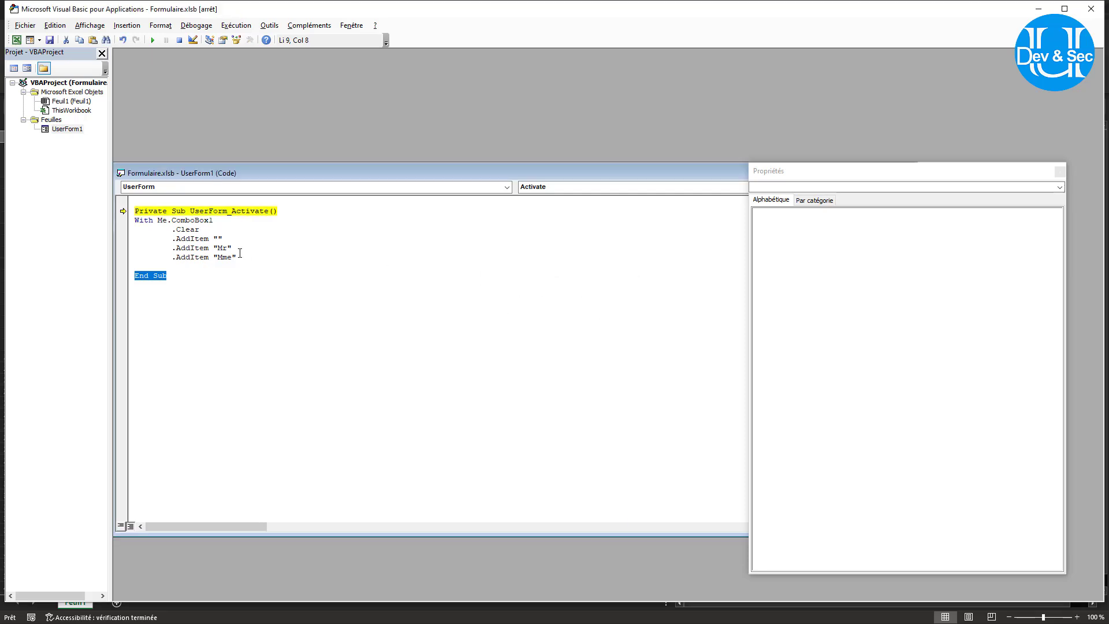
# - Add an End With line after the Mme entry and delete the module's blank first line
pyautogui.click(263, 257)
pyautogui.press('Return')
pyautogui.press('Return')
pyautogui.write('e')
pyautogui.press('BackSpace')
pyautogui.write('E')
pyautogui.write('nd ')
pyautogui.write('With')
pyautogui.click(150, 201)
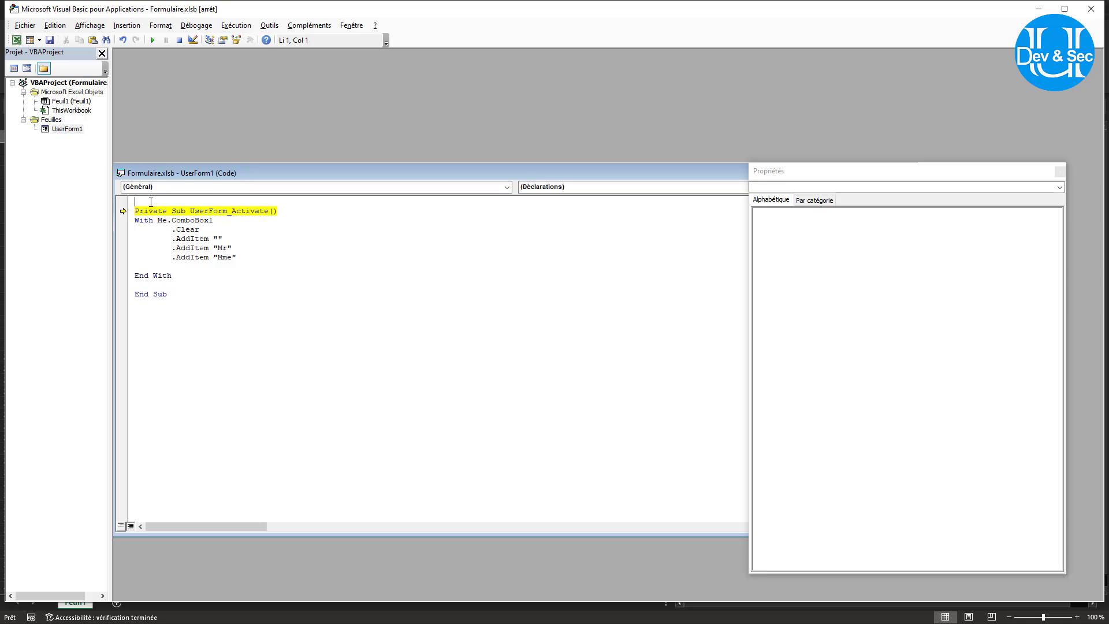
pyautogui.press('Delete')
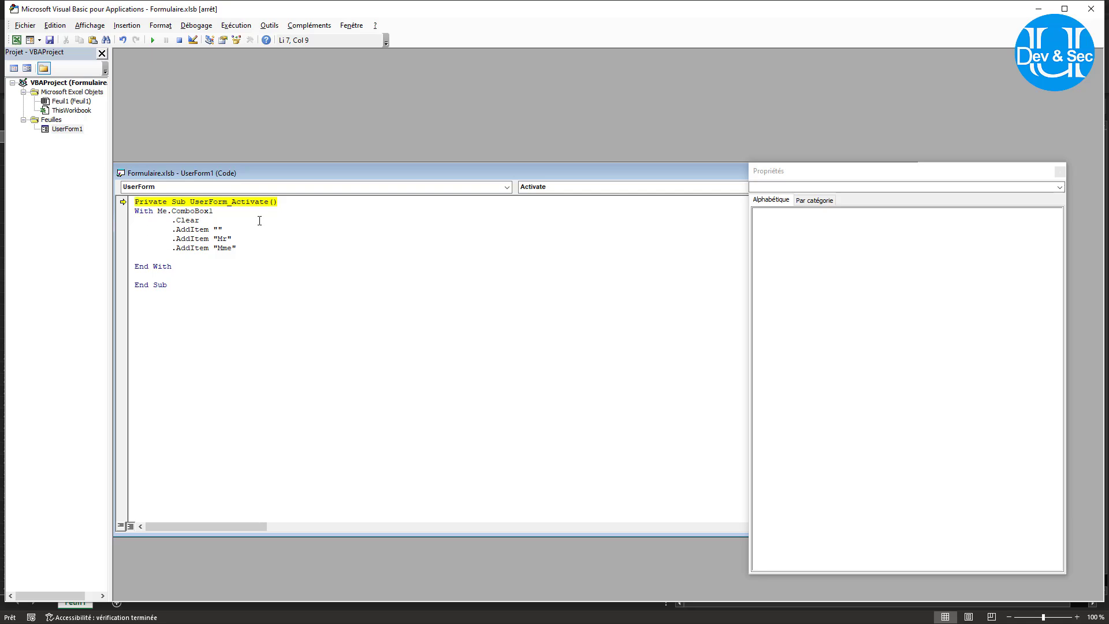
# - Run the form in Excel and pick Mr, then Mme, from the Titre list
pyautogui.click(150, 40)
pyautogui.click(527, 192)
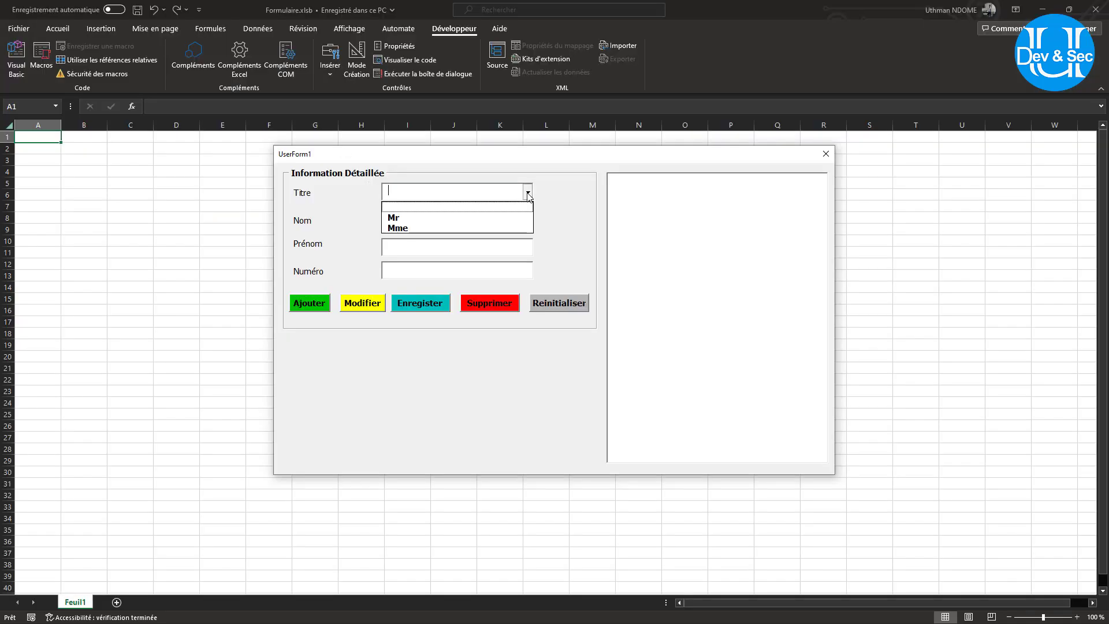
pyautogui.click(433, 217)
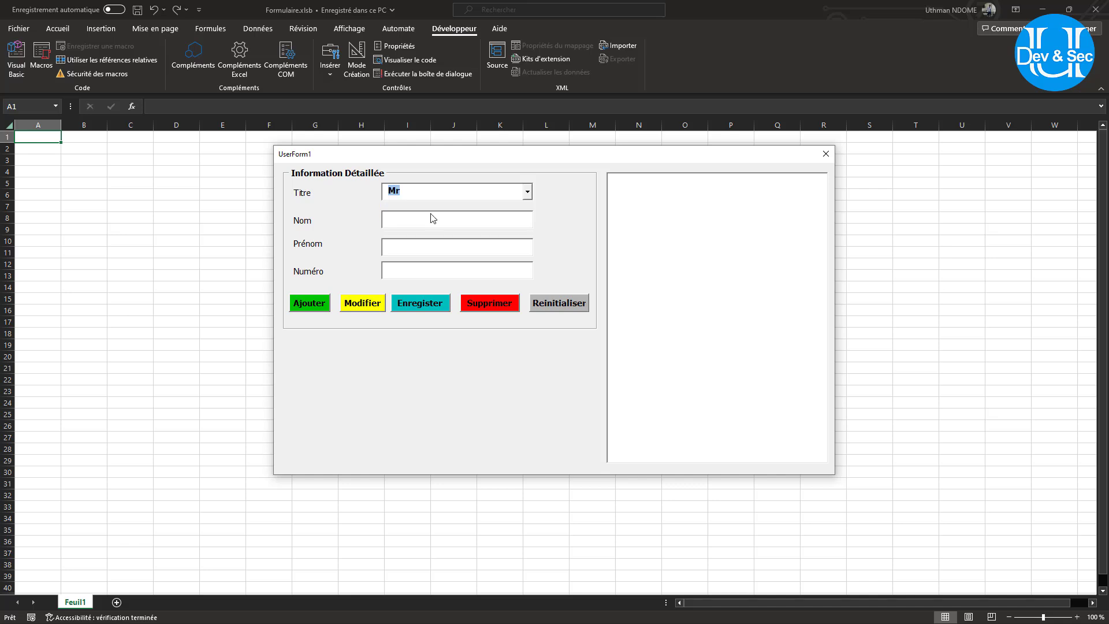
pyautogui.click(527, 191)
pyautogui.click(464, 228)
# - Close the test form and code window, then double-click Reinitialiser to create CommandButton5_Click
pyautogui.click(825, 153)
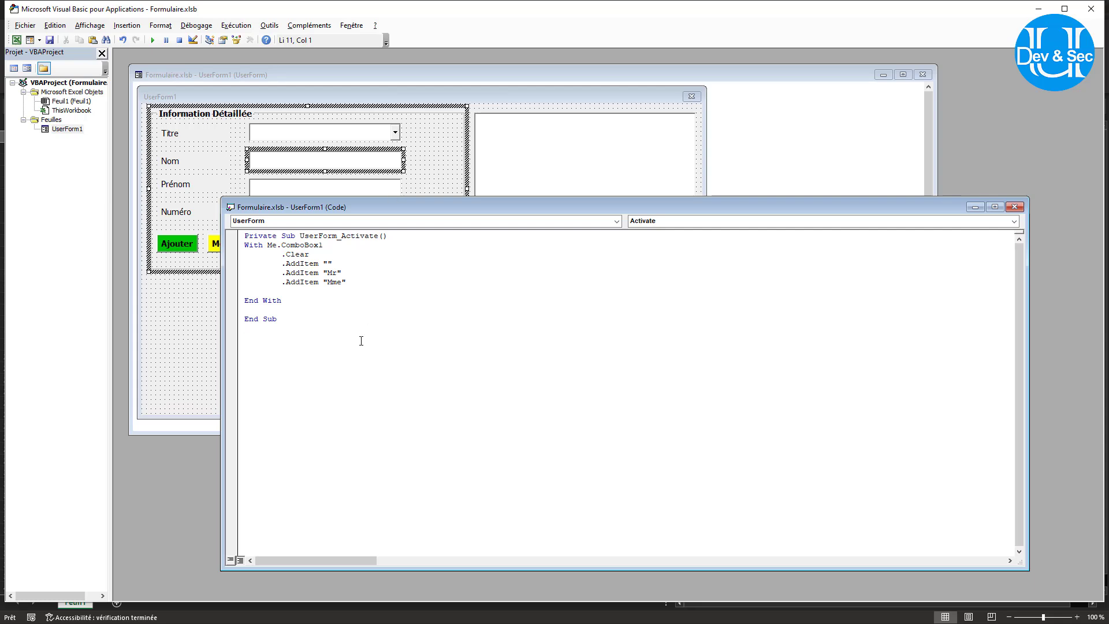
pyautogui.click(1015, 207)
pyautogui.click(434, 239)
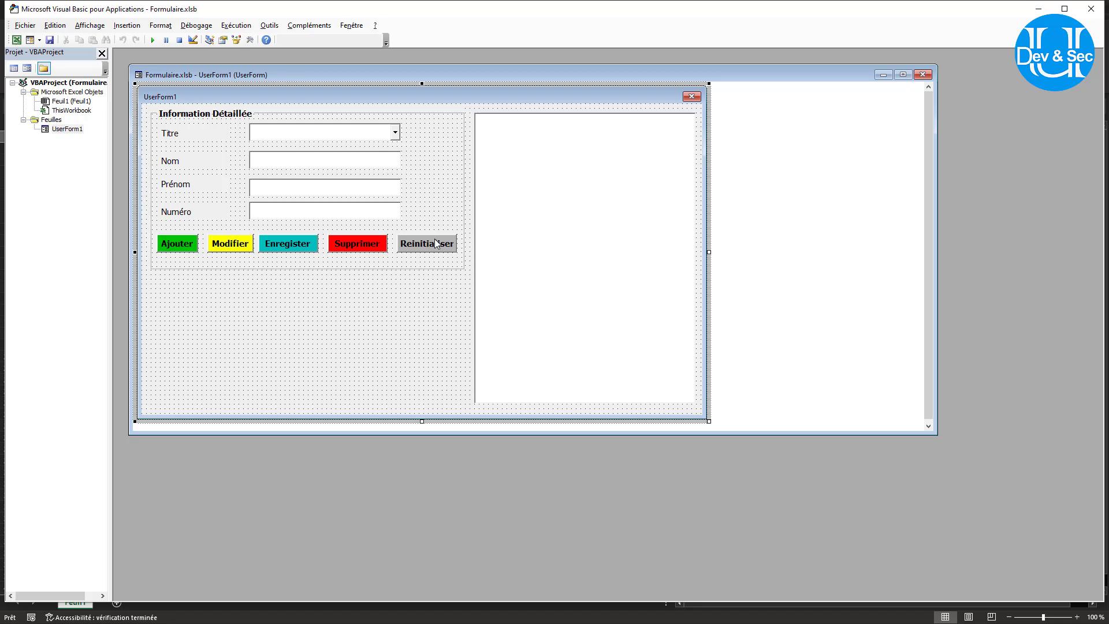
pyautogui.doubleClick(434, 239)
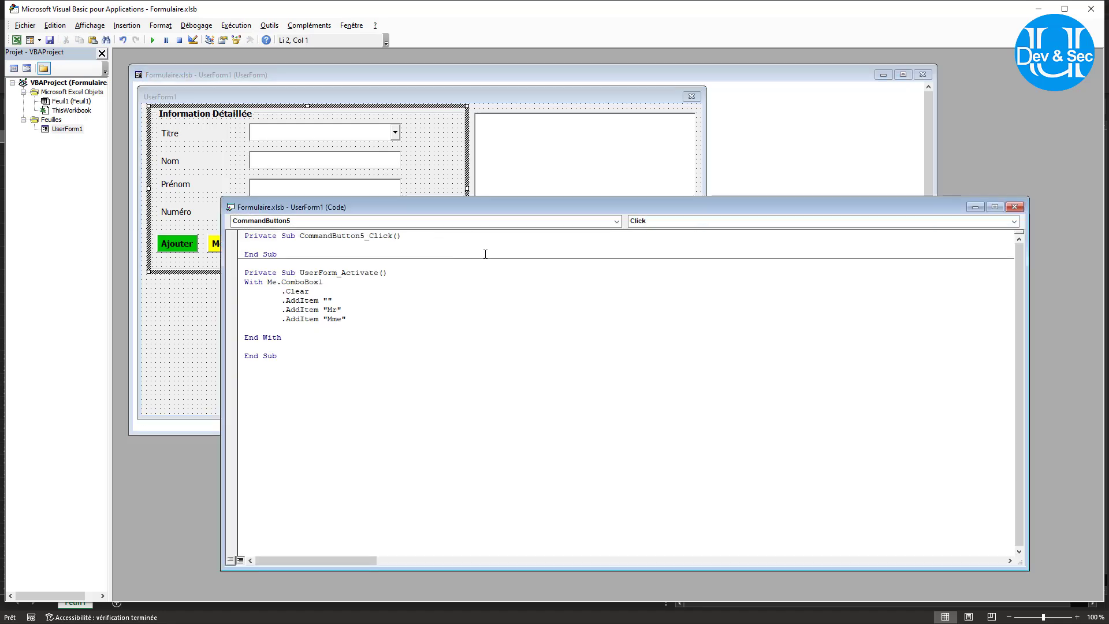
pyautogui.click(686, 223)
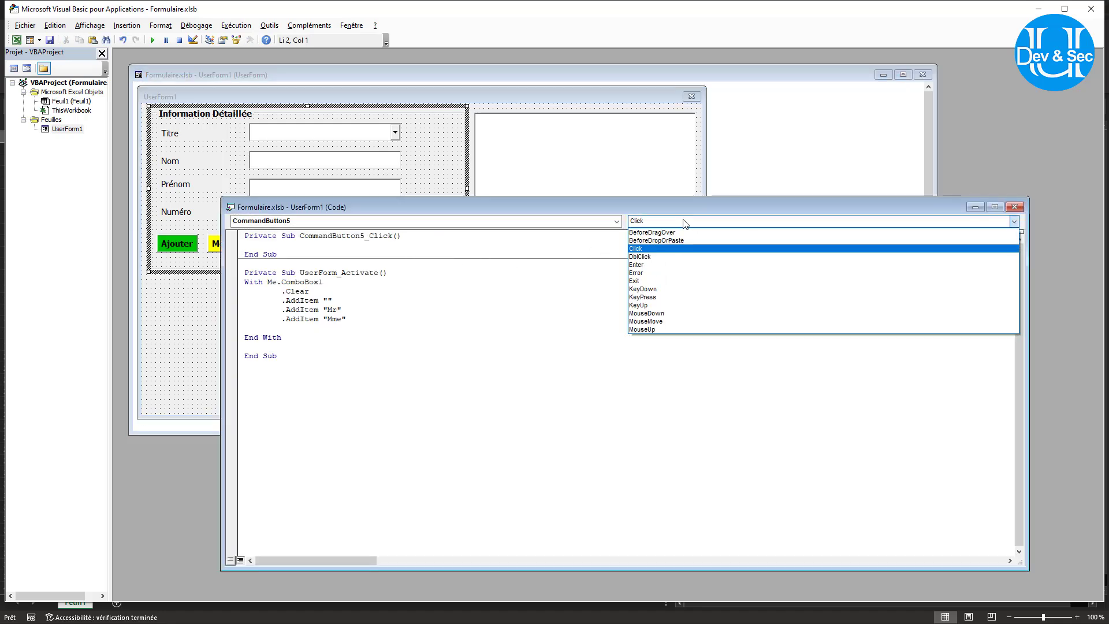
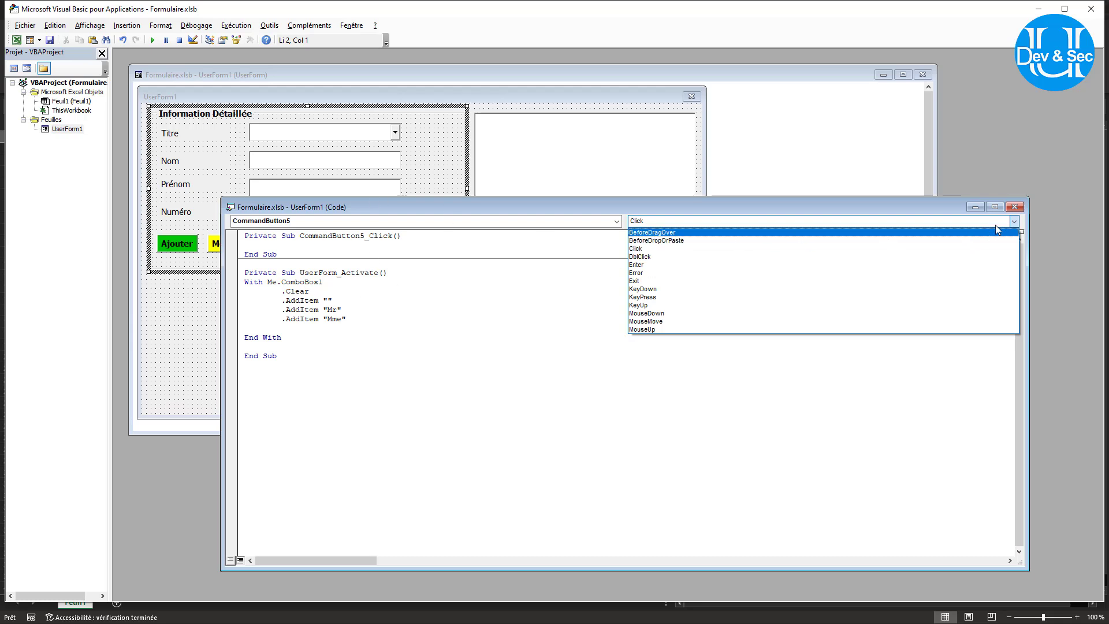
# - Add Me.ComboBox1.Value = "" to the CommandButton5 Click procedure
pyautogui.click(861, 224)
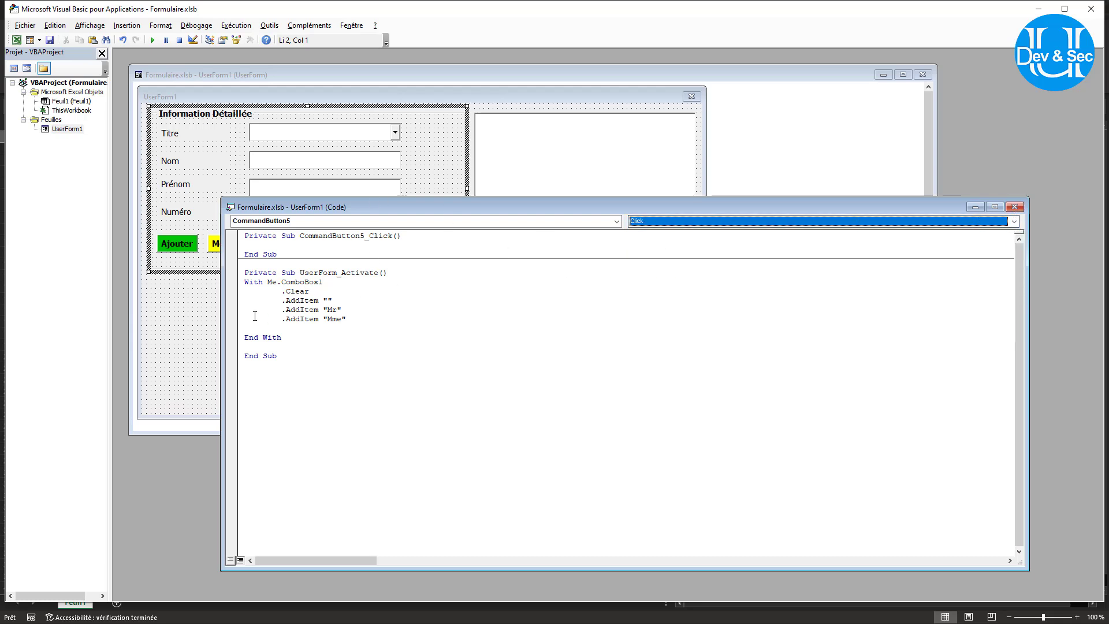
pyautogui.click(471, 245)
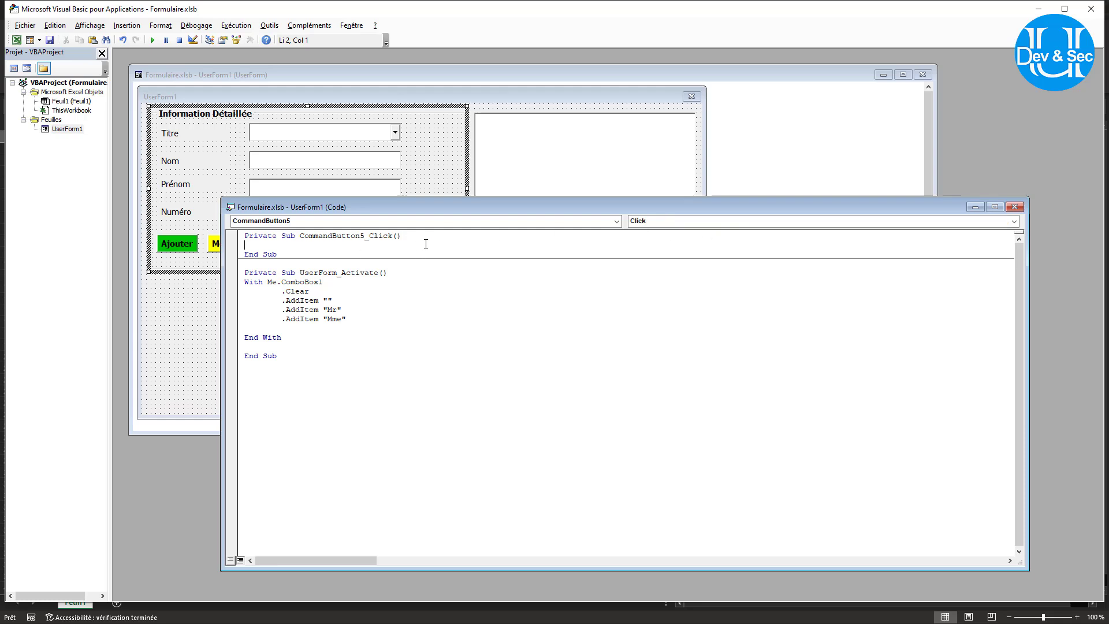
pyautogui.write('Me')
pyautogui.write('.ComboBox1')
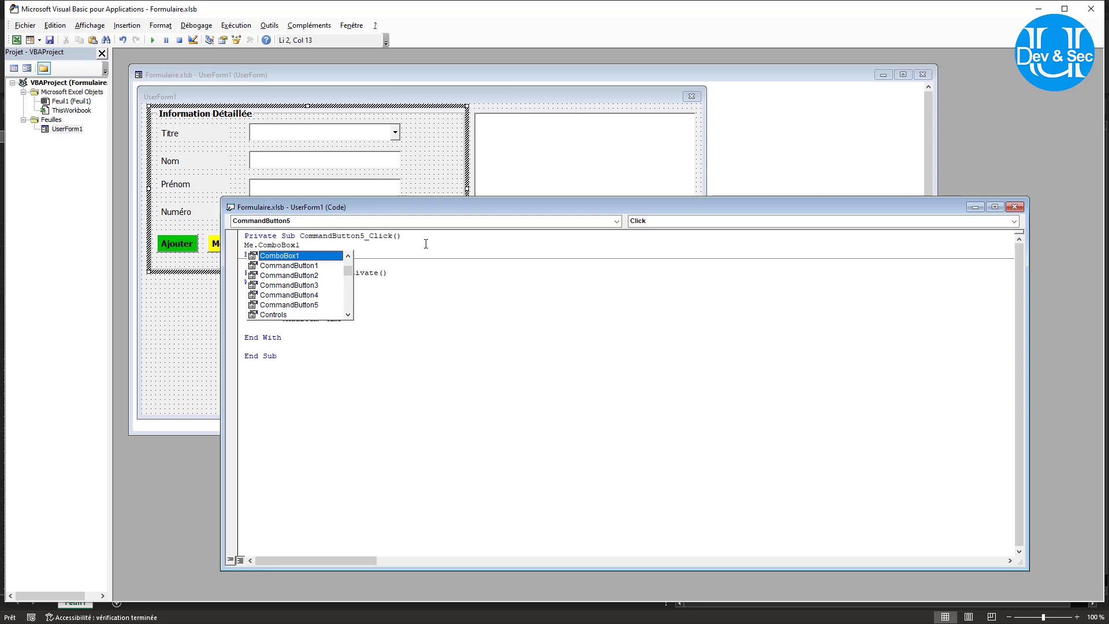
pyautogui.write('.')
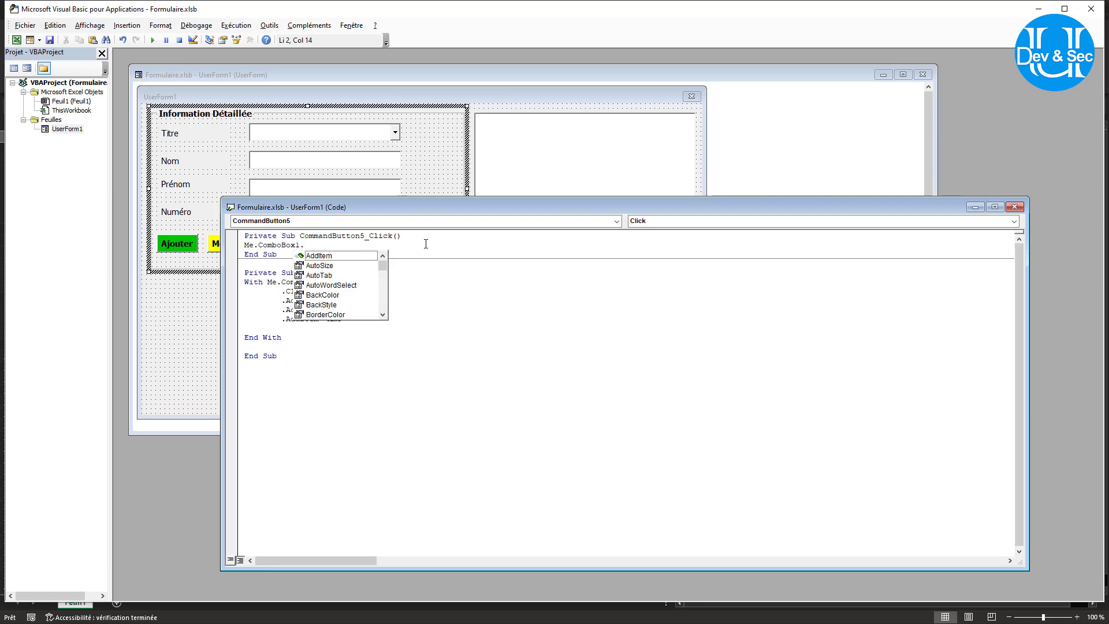
pyautogui.write('V')
pyautogui.press('Tab')
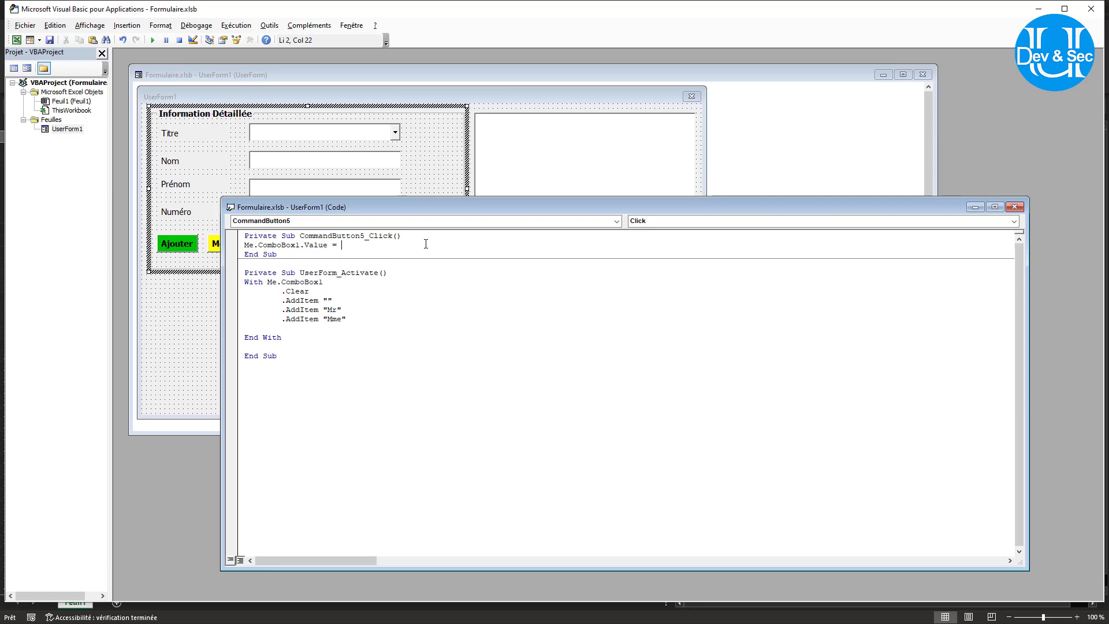
pyautogui.write('""')
pyautogui.press('Return')
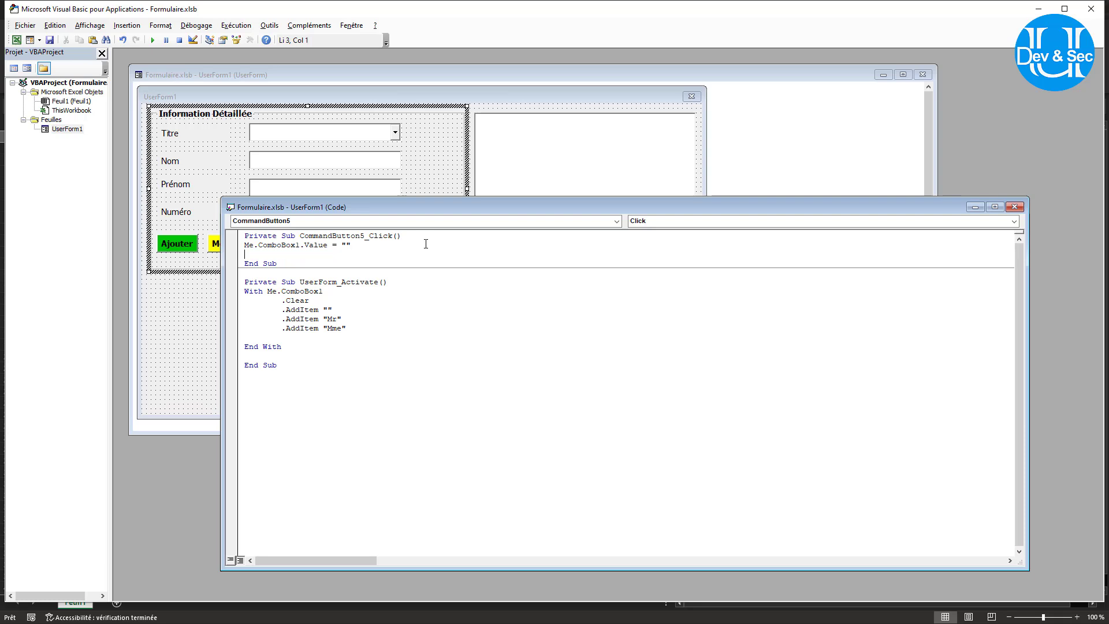
# - Read the (Name) of the Nom, Prénom and Numéro text boxes; Nom is TextBox1
pyautogui.click(289, 165)
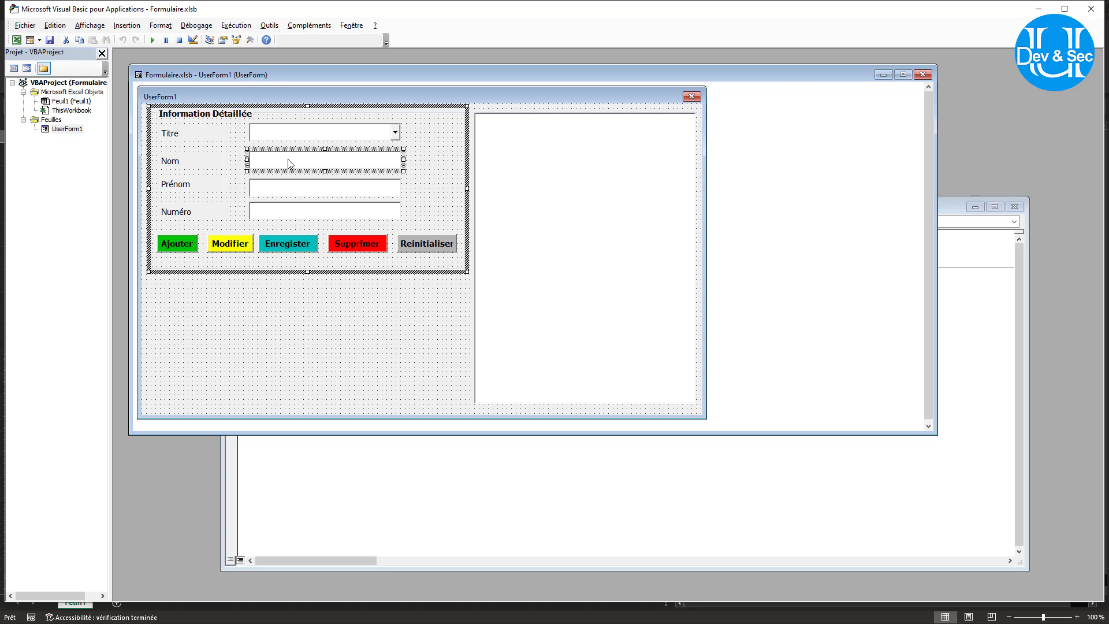
pyautogui.press('F4')
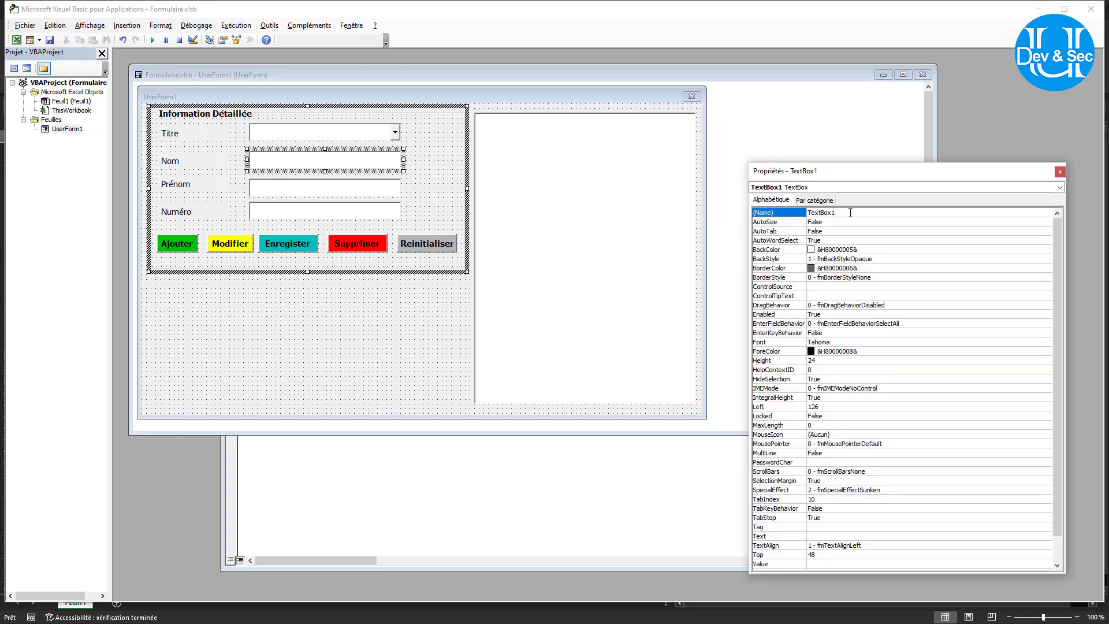
pyautogui.doubleClick(850, 212)
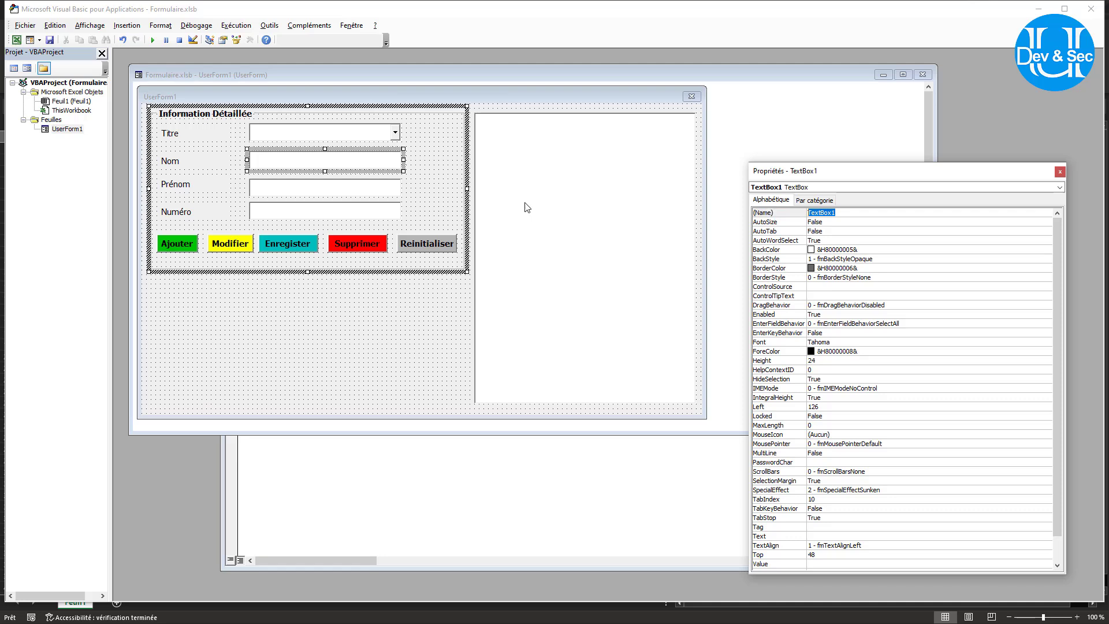
pyautogui.click(324, 189)
pyautogui.click(320, 213)
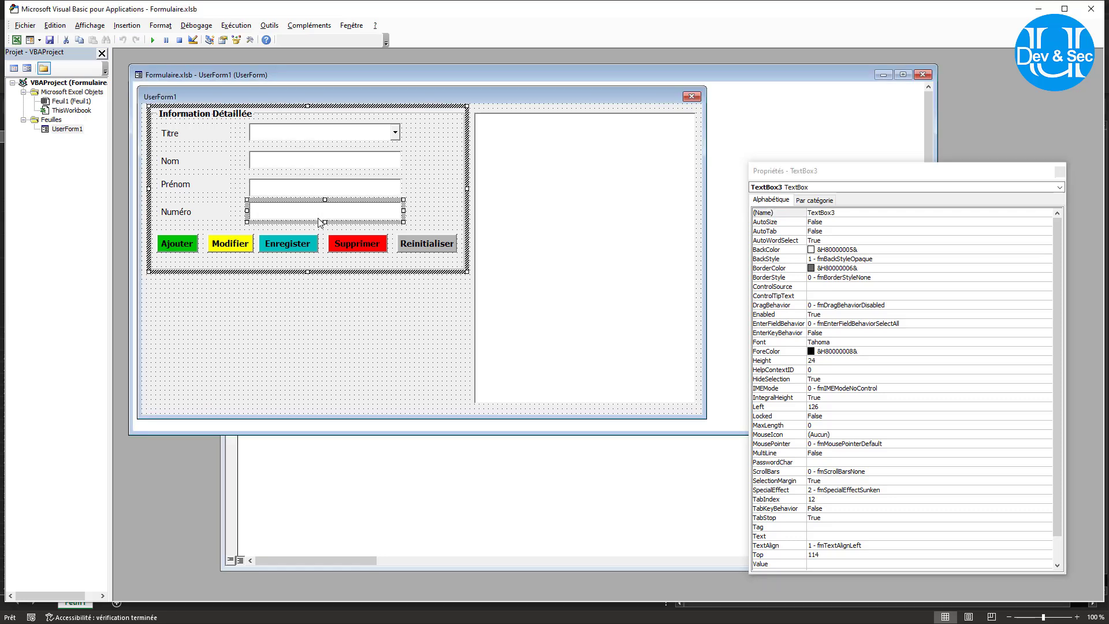
# - Add Me.TextBox1.Value = "" below the ComboBox1 clearing line
pyautogui.click(455, 557)
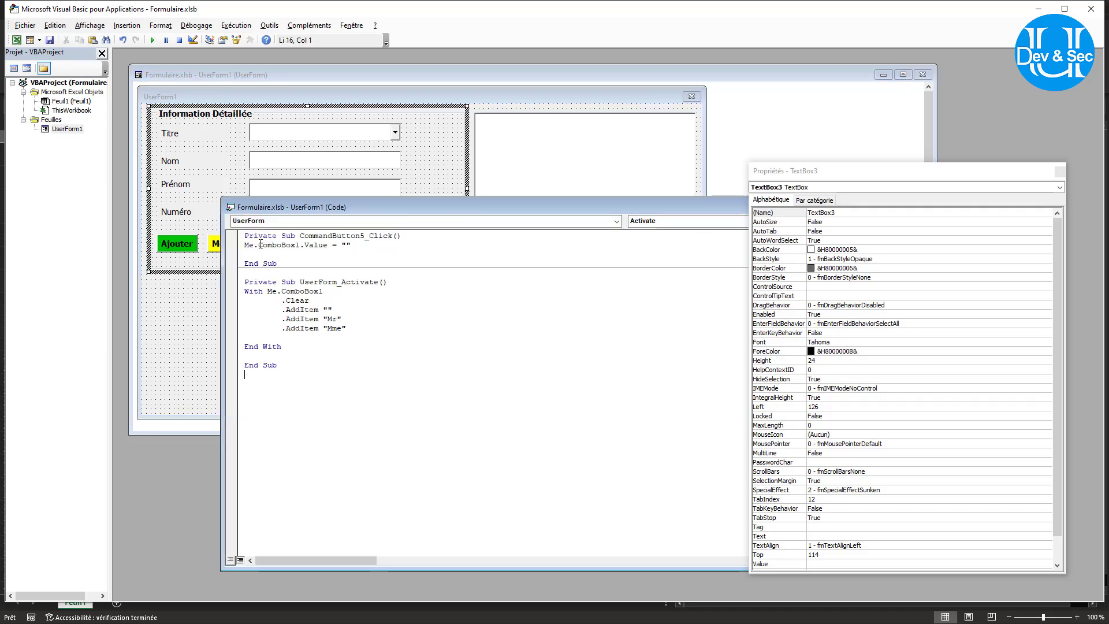
pyautogui.click(345, 252)
pyautogui.write('Me')
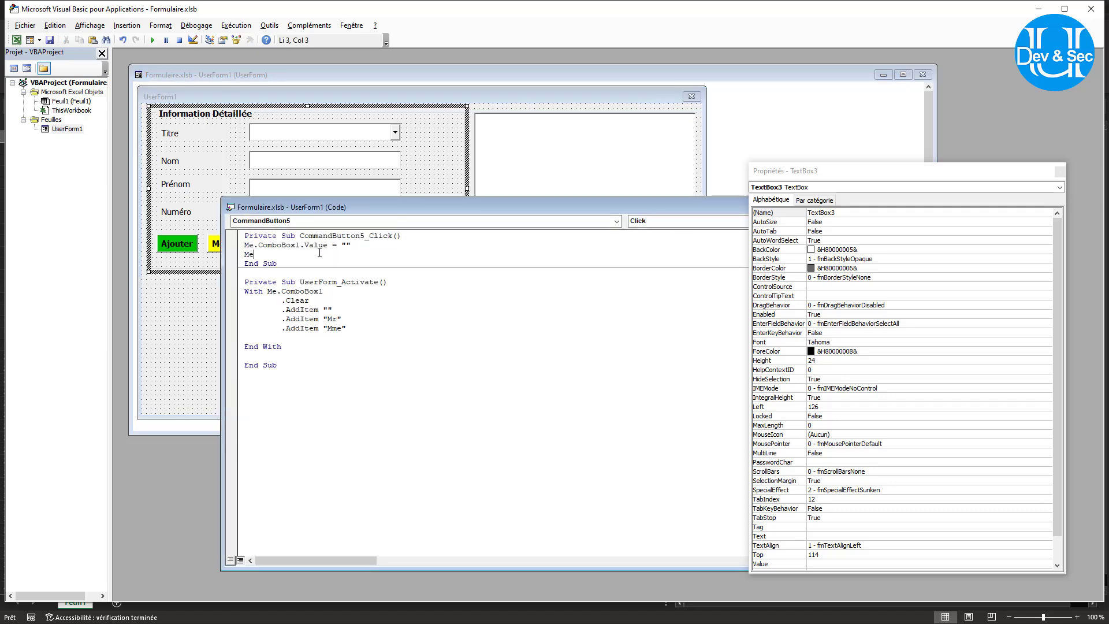
pyautogui.write('.')
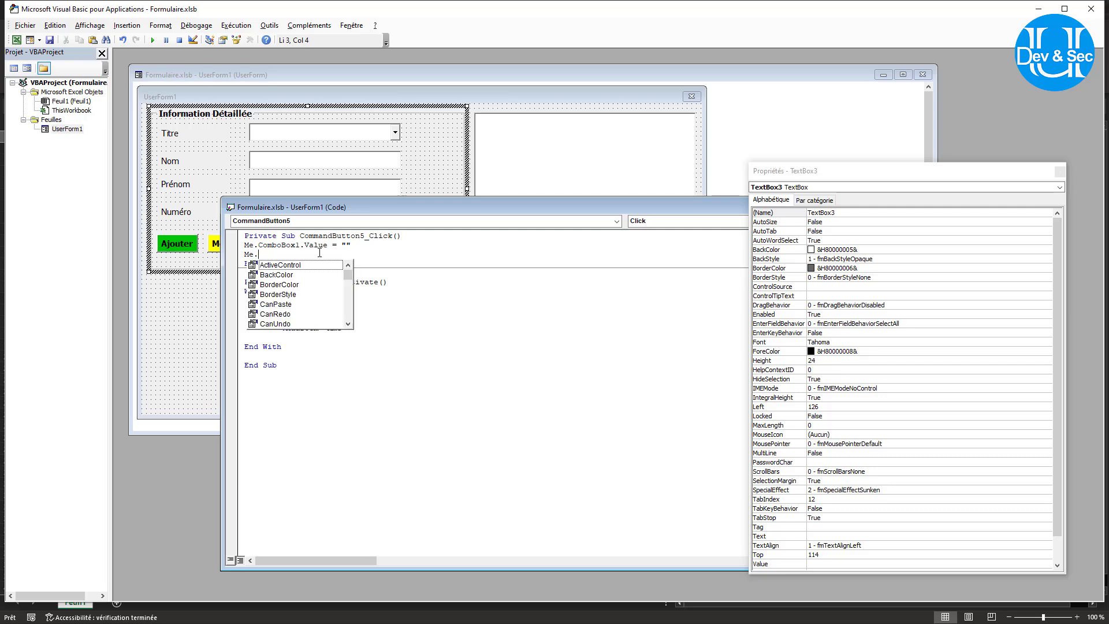
pyautogui.write('TextBox1')
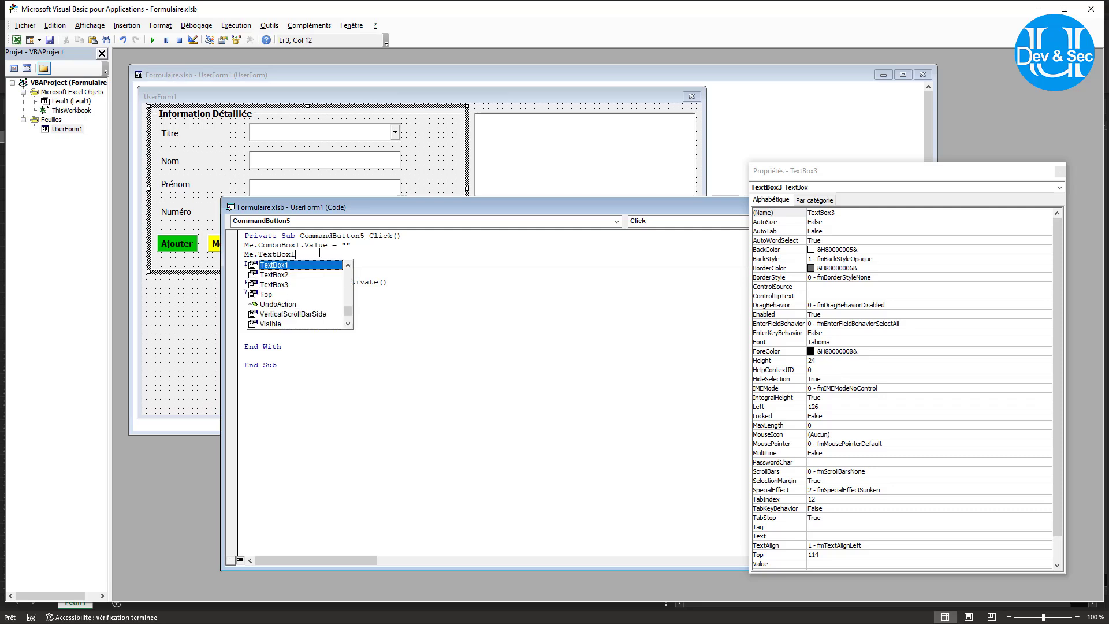
pyautogui.write('.V')
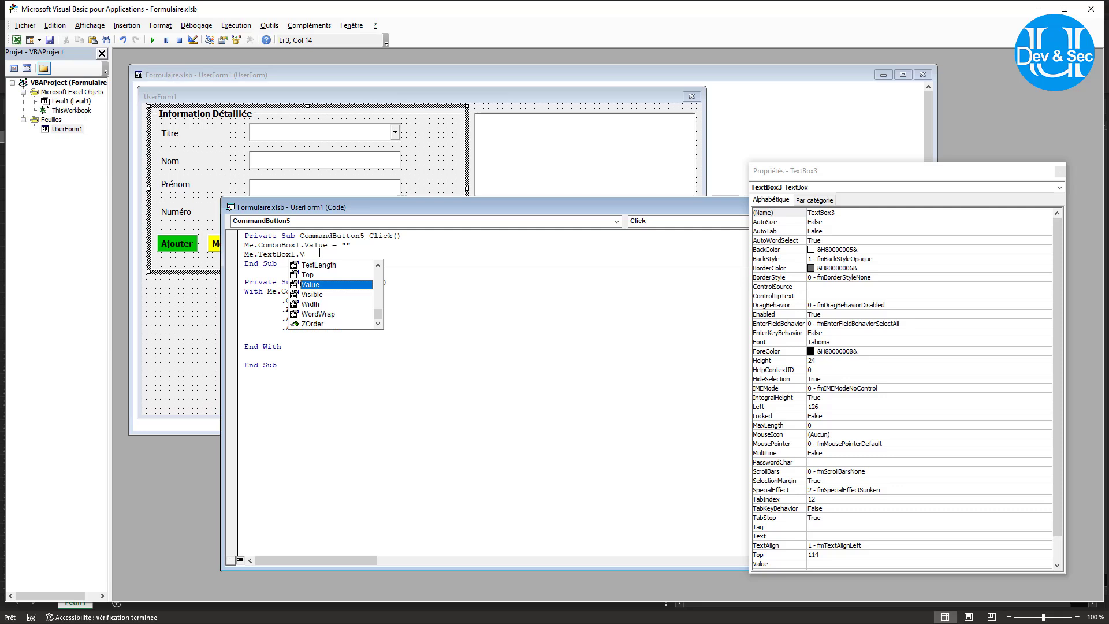
pyautogui.press('Tab')
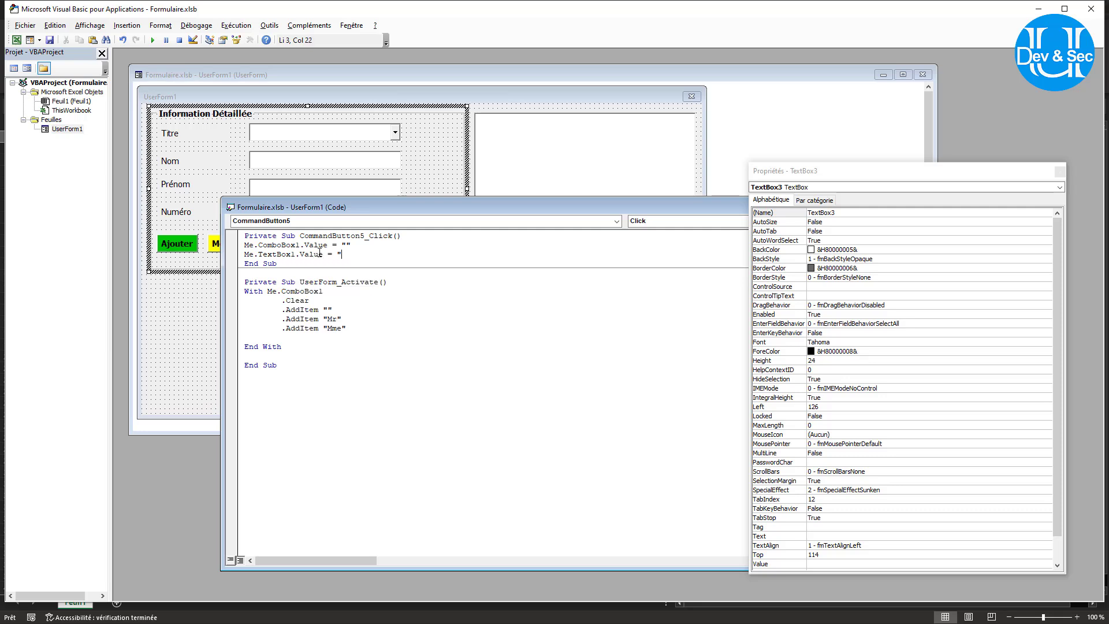
pyautogui.write('"')
# - Paste two copies of the TextBox1 clearing line beneath it
pyautogui.moveTo(345, 255); pyautogui.dragTo(232, 255)
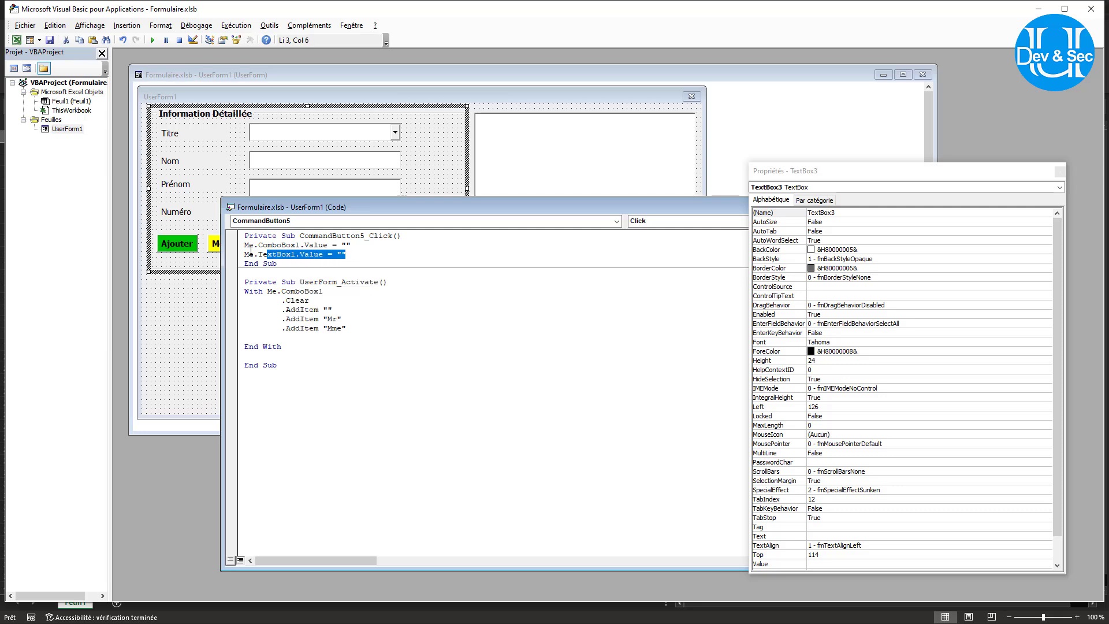
pyautogui.click(347, 254)
pyautogui.press('Return')
pyautogui.write('Me.TextBox1.Value = ""')
pyautogui.press('Return')
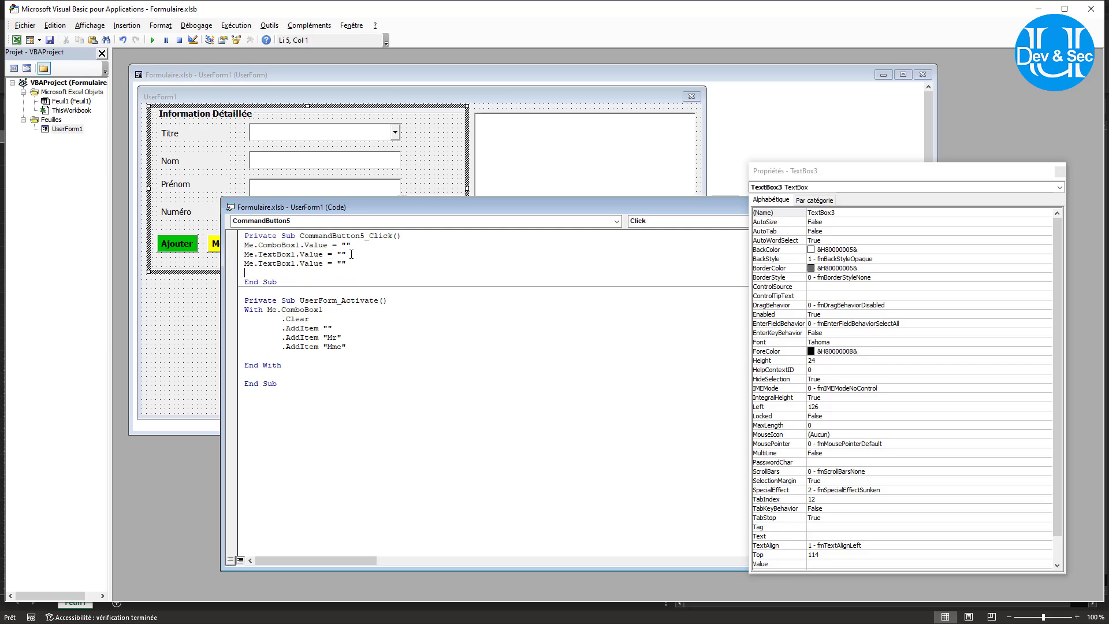
pyautogui.write('Me.TextBox1.Value = ""')
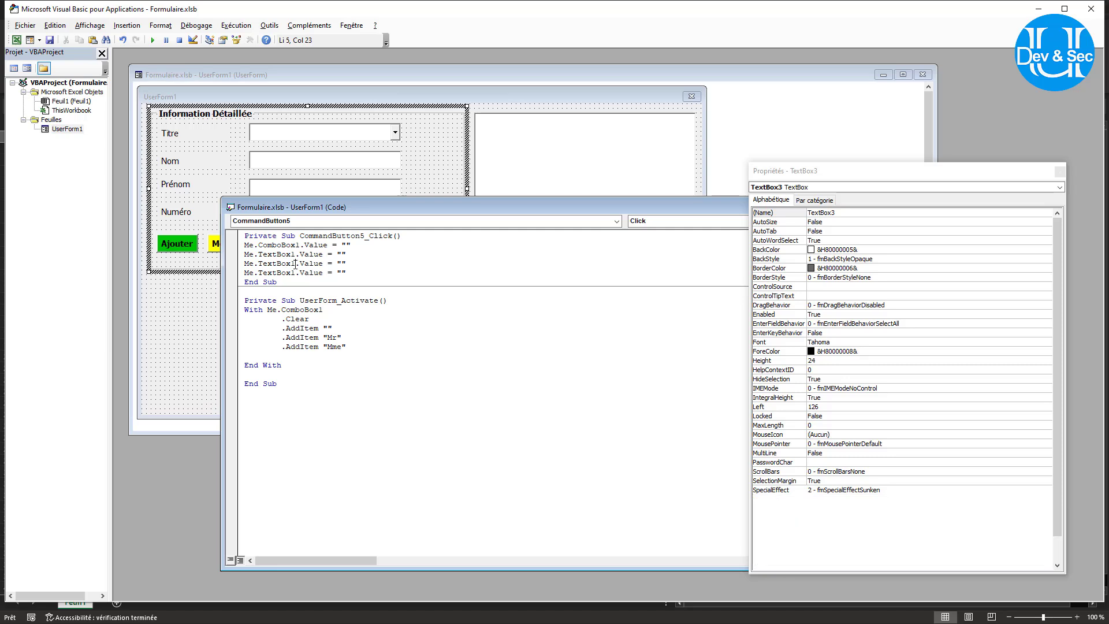
# - Change both copied lines to clear TextBox2 instead of TextBox1
pyautogui.click(295, 263)
pyautogui.press('BackSpace')
pyautogui.write('2')
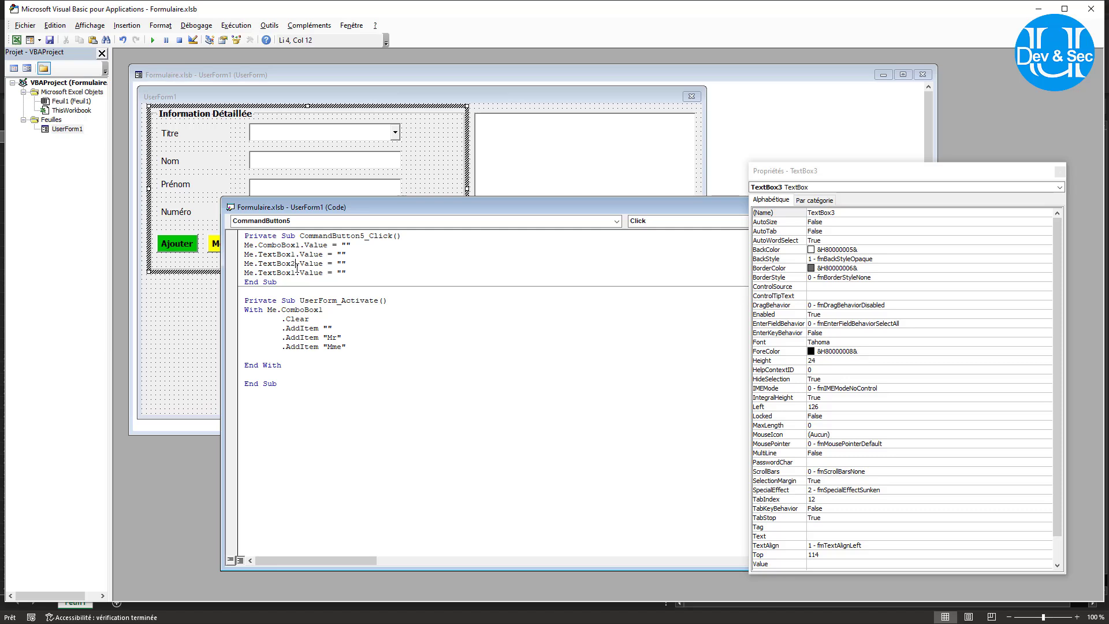
pyautogui.click(295, 273)
pyautogui.press('BackSpace')
pyautogui.write('2')
pyautogui.moveTo(633, 204); pyautogui.dragTo(413, 203)
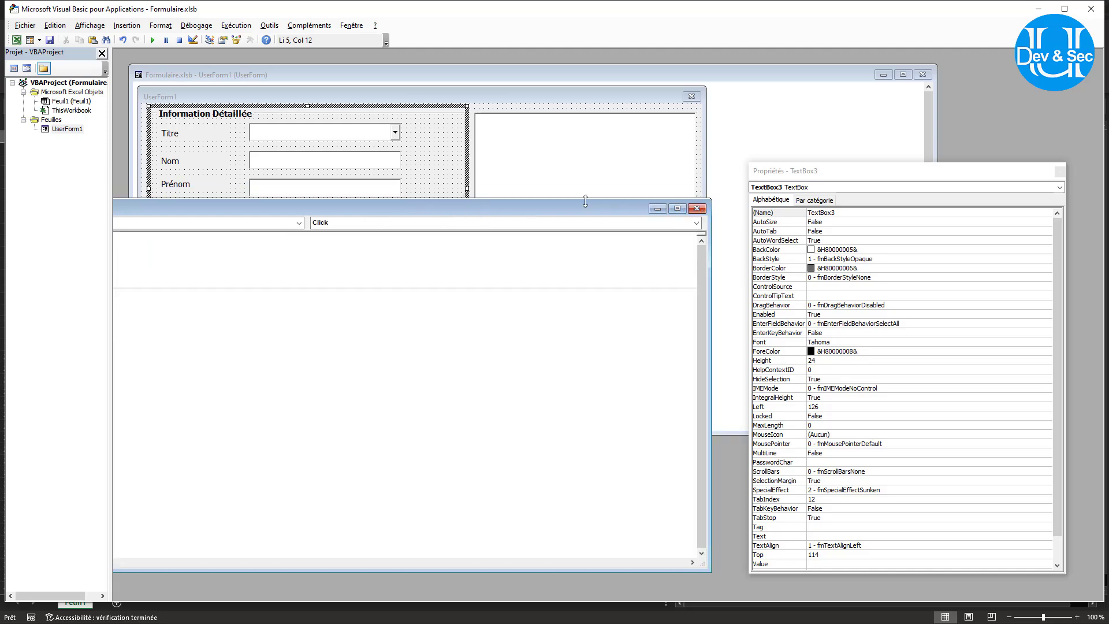
pyautogui.moveTo(583, 203); pyautogui.dragTo(842, 215)
# - Run UserForm1, choose Mr as Titre and enter a sample surname in Nom
pyautogui.click(546, 91)
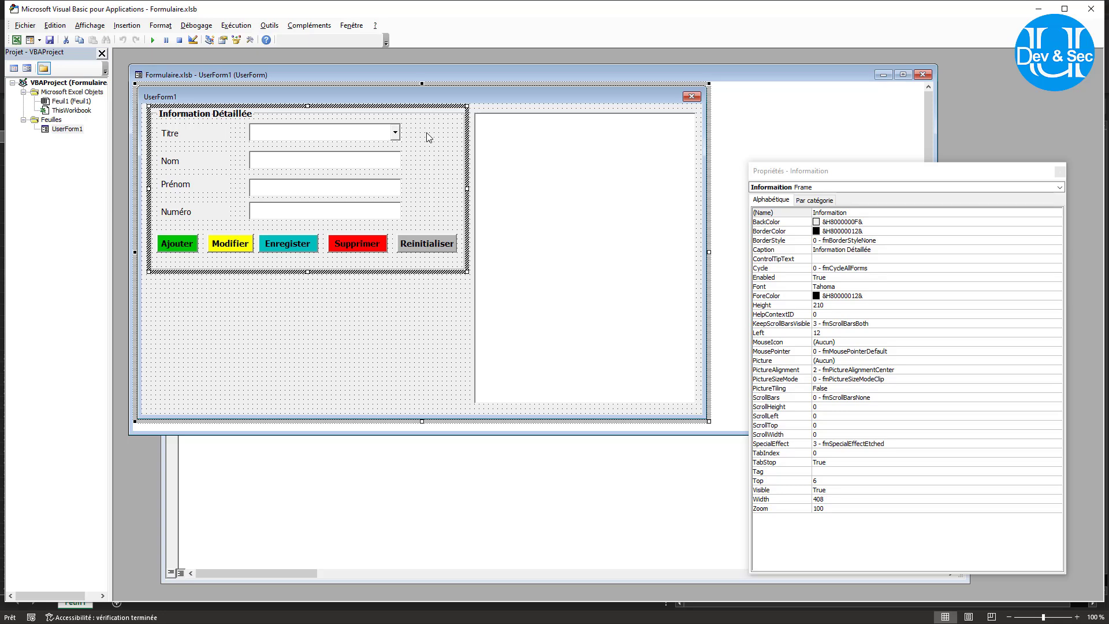
pyautogui.press('F5')
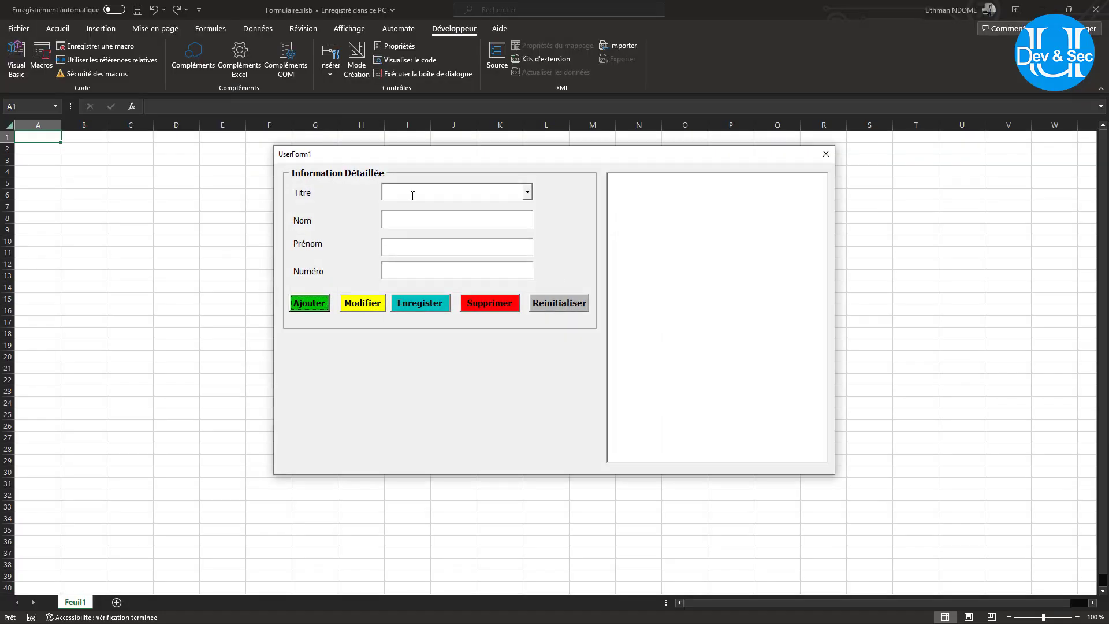
pyautogui.click(528, 195)
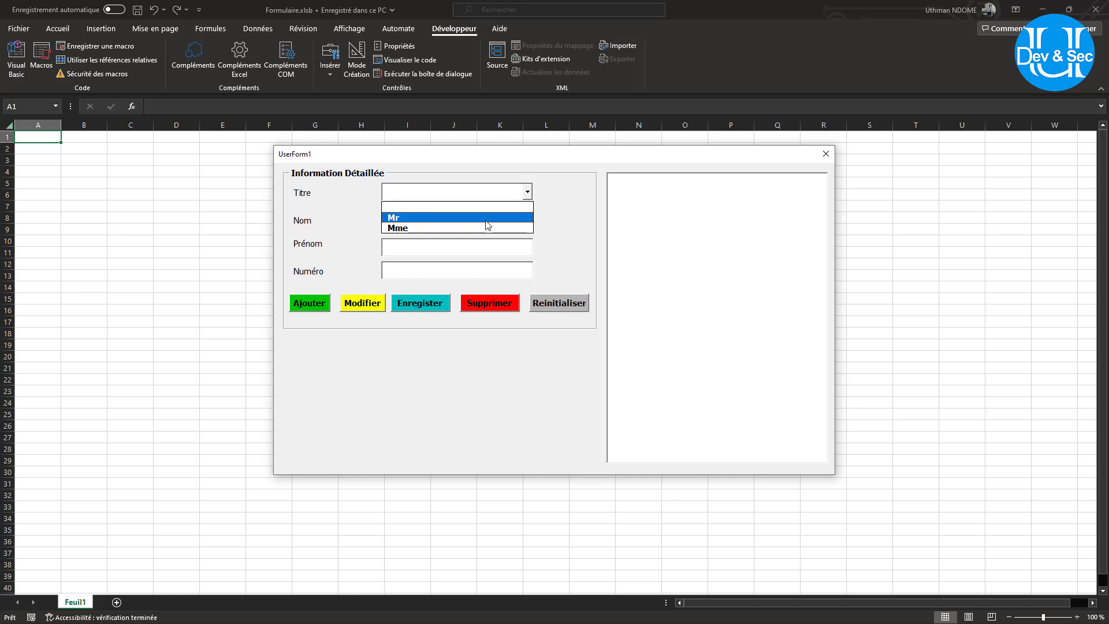
pyautogui.click(456, 208)
pyautogui.click(456, 214)
pyautogui.write('U')
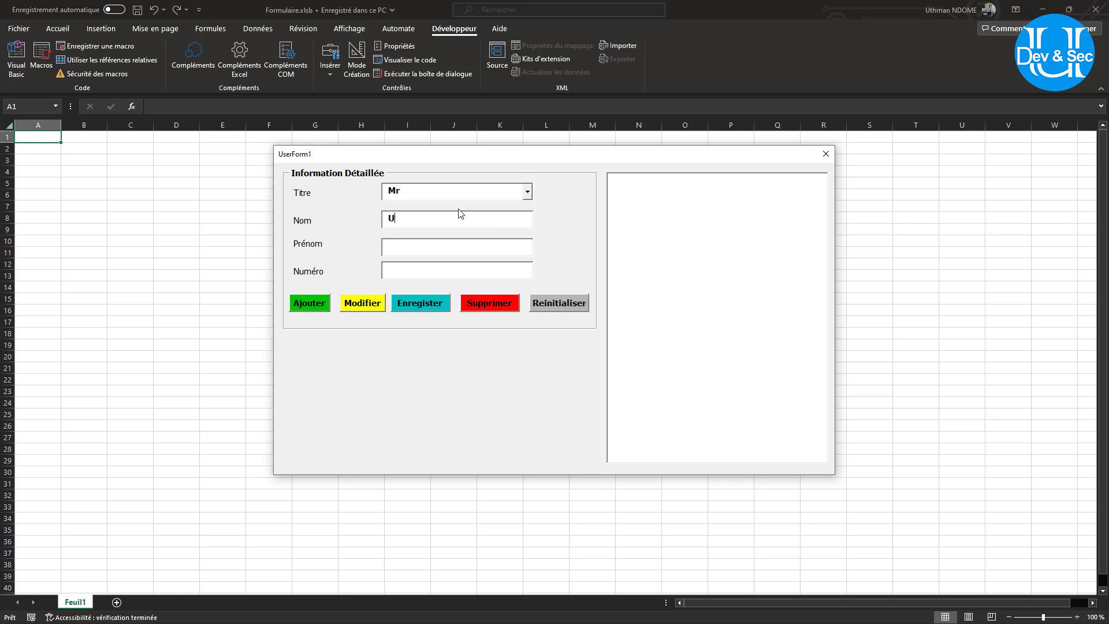
pyautogui.write('htman')
pyautogui.press('BackSpace')
pyautogui.press('BackSpace')
# - Enter a first name and phone number, test Reinitialiser, and close the form
pyautogui.press('BackSpace')
pyautogui.press('BackSpace')
pyautogui.press('BackSpace')
pyautogui.press('Tab')
pyautogui.write('N')
pyautogui.write('do')
pyautogui.press('BackSpace')
pyautogui.press('BackSpace')
pyautogui.press('BackSpace')
pyautogui.write('746757')
pyautogui.write('55')
pyautogui.click(550, 306)
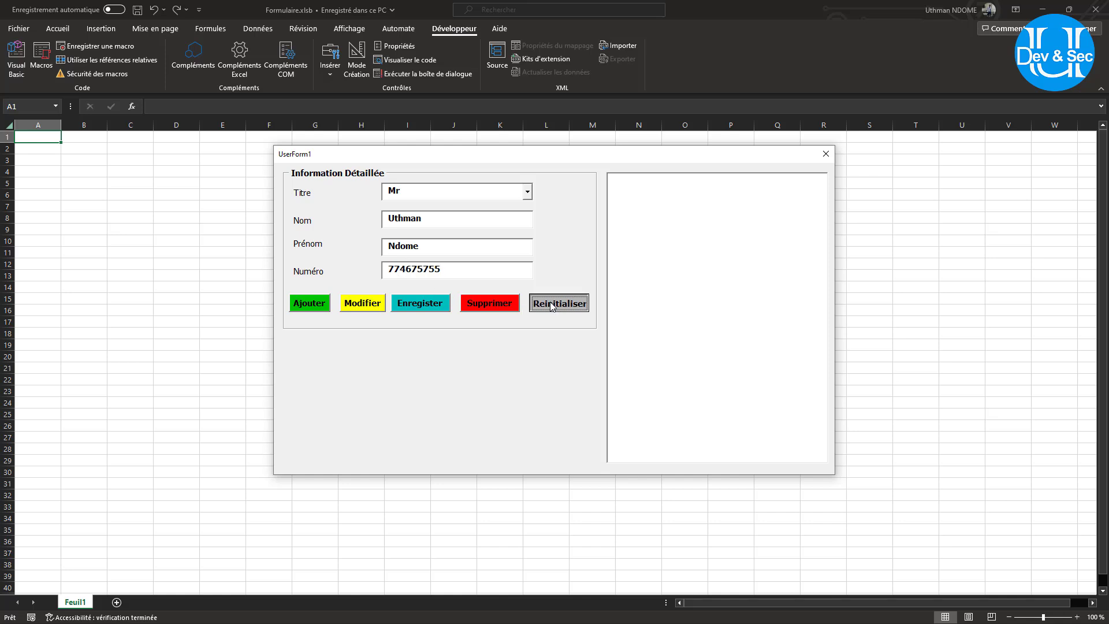
pyautogui.click(825, 154)
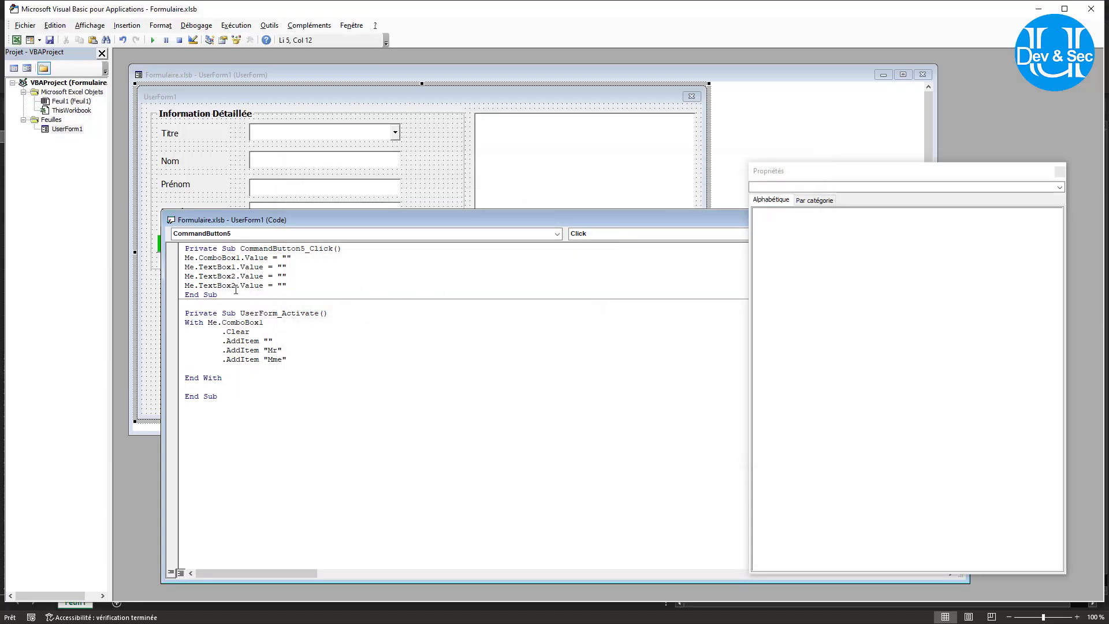
# - Make the last clearing line use TextBox3, then close the Properties and code windows
pyautogui.press('BackSpace')
pyautogui.write('3')
pyautogui.click(1060, 172)
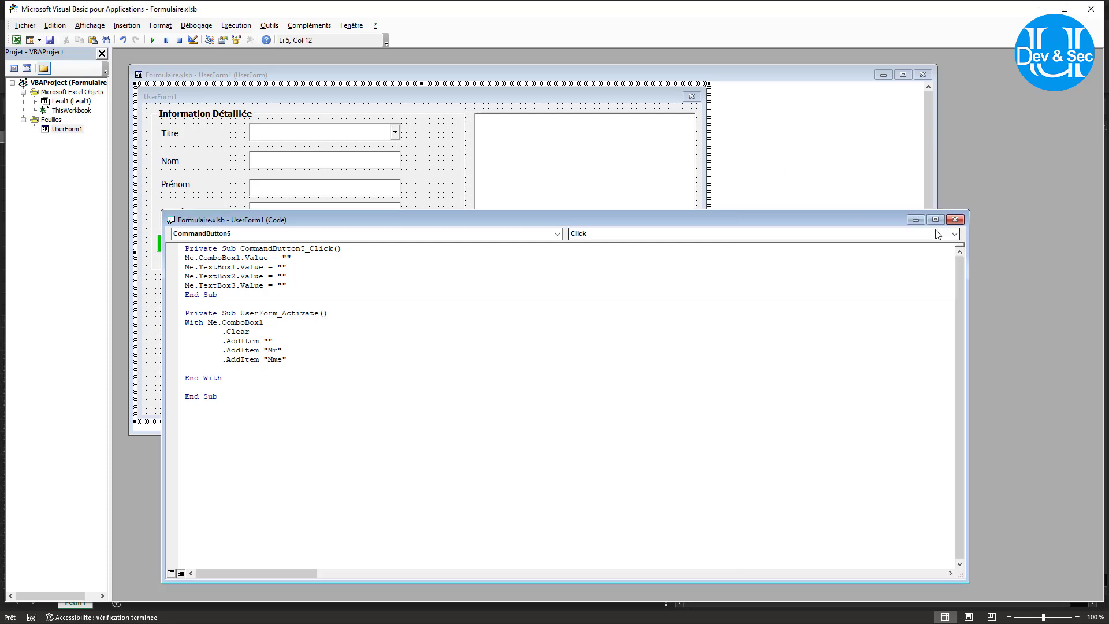
pyautogui.click(954, 220)
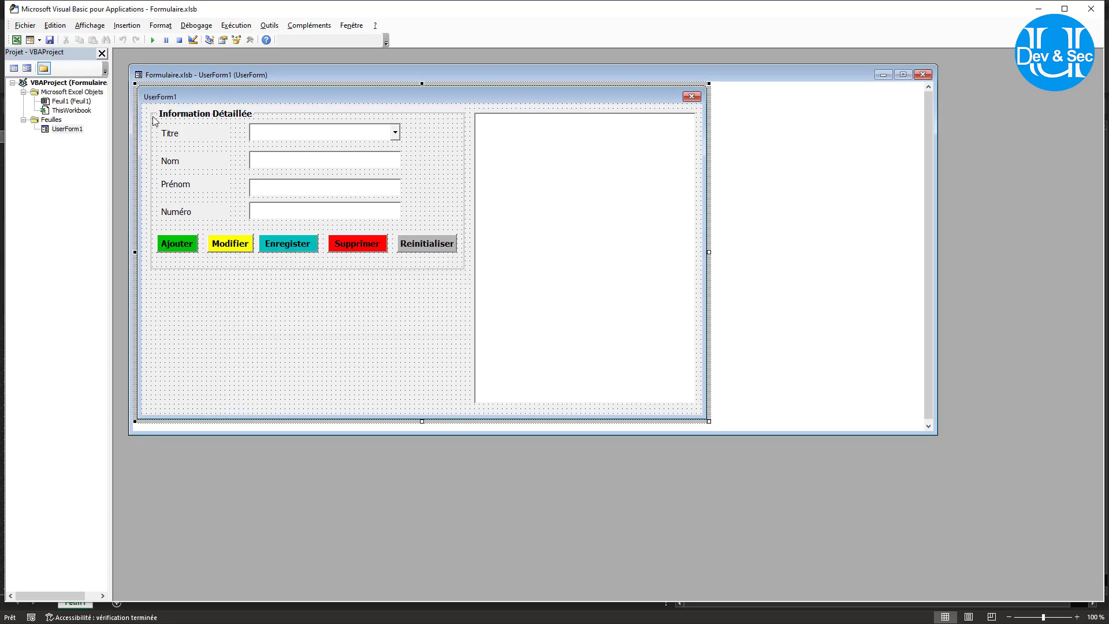
pyautogui.click(12, 45)
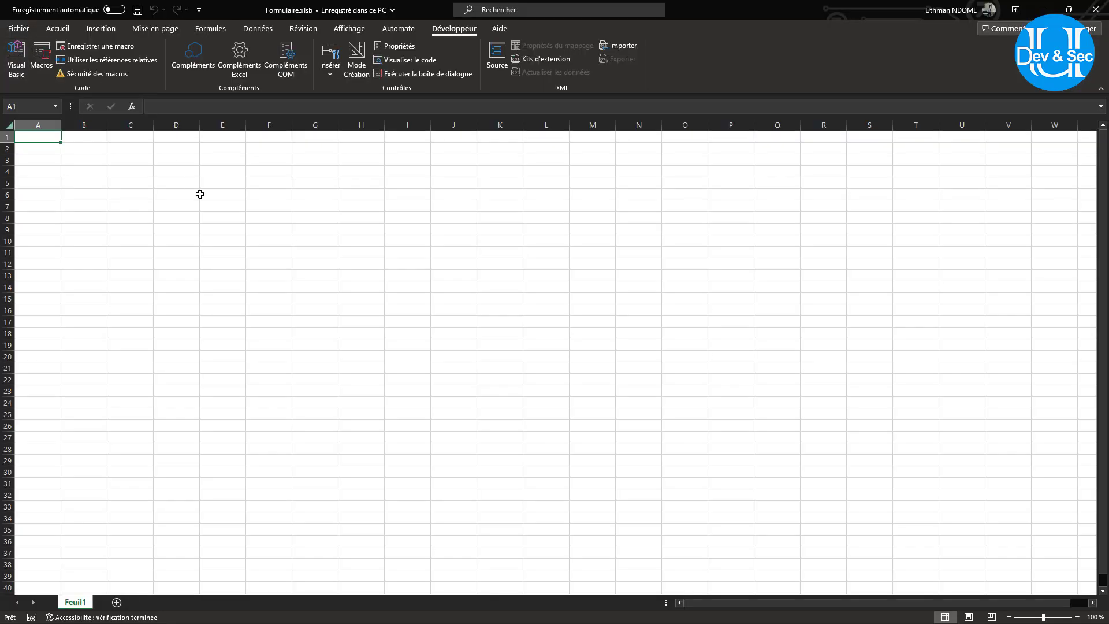
# - Add a new sheet and rename it Donne
pyautogui.click(114, 603)
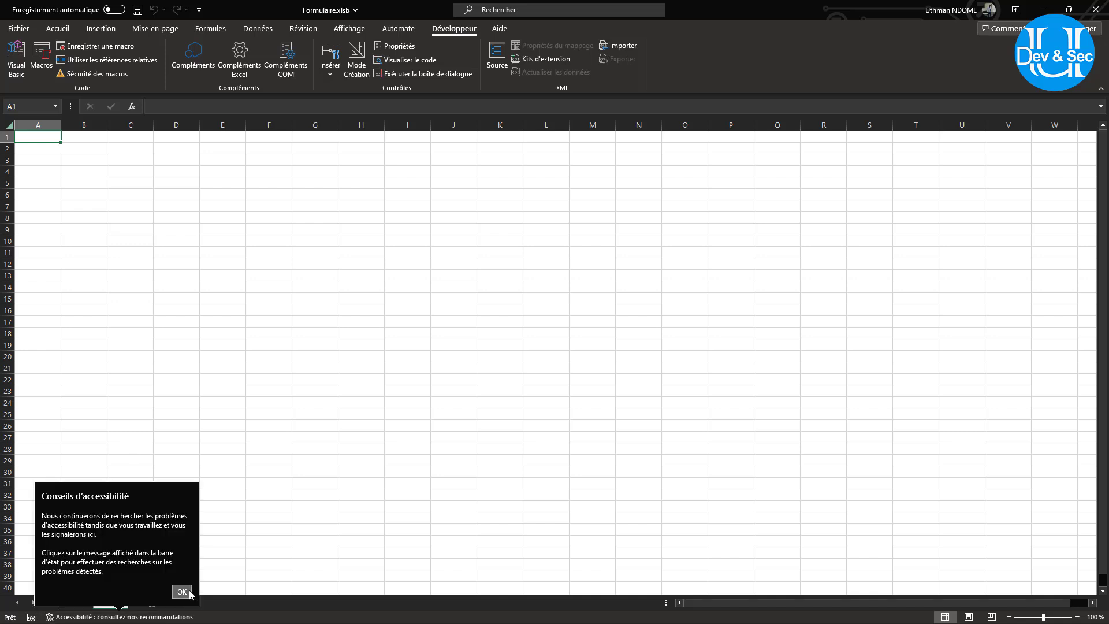
pyautogui.click(182, 592)
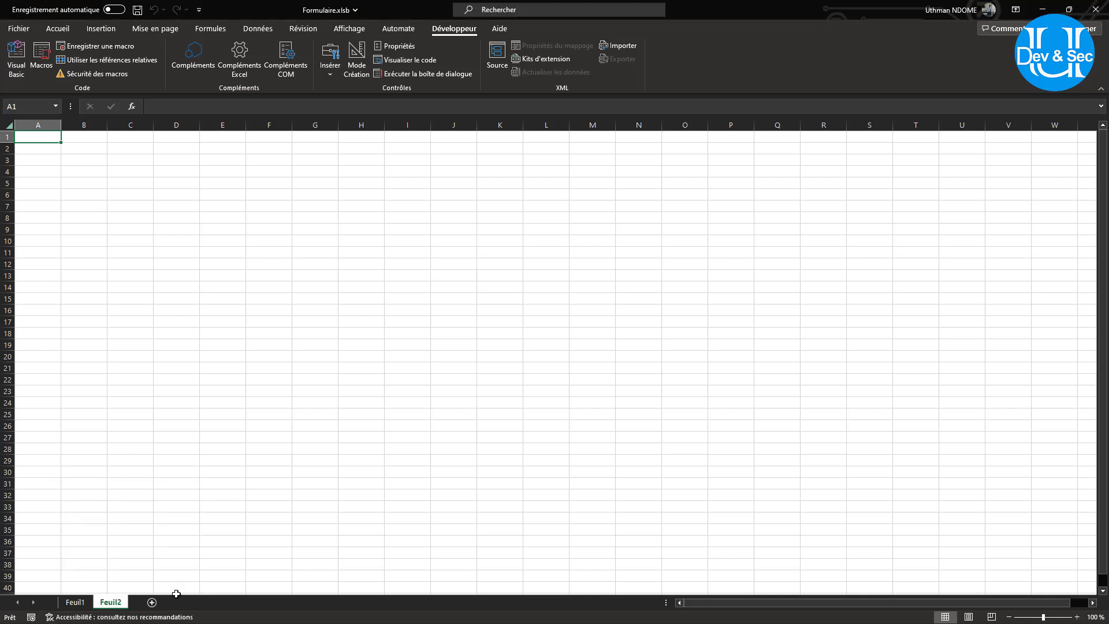
pyautogui.write('D')
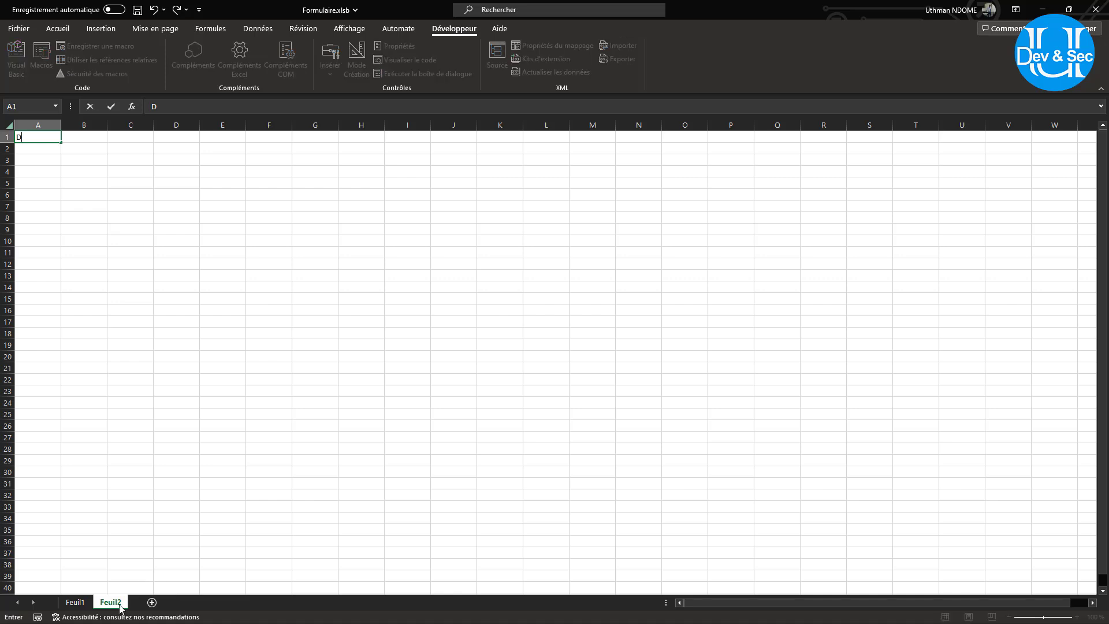
pyautogui.rightClick(120, 603)
pyautogui.click(161, 474)
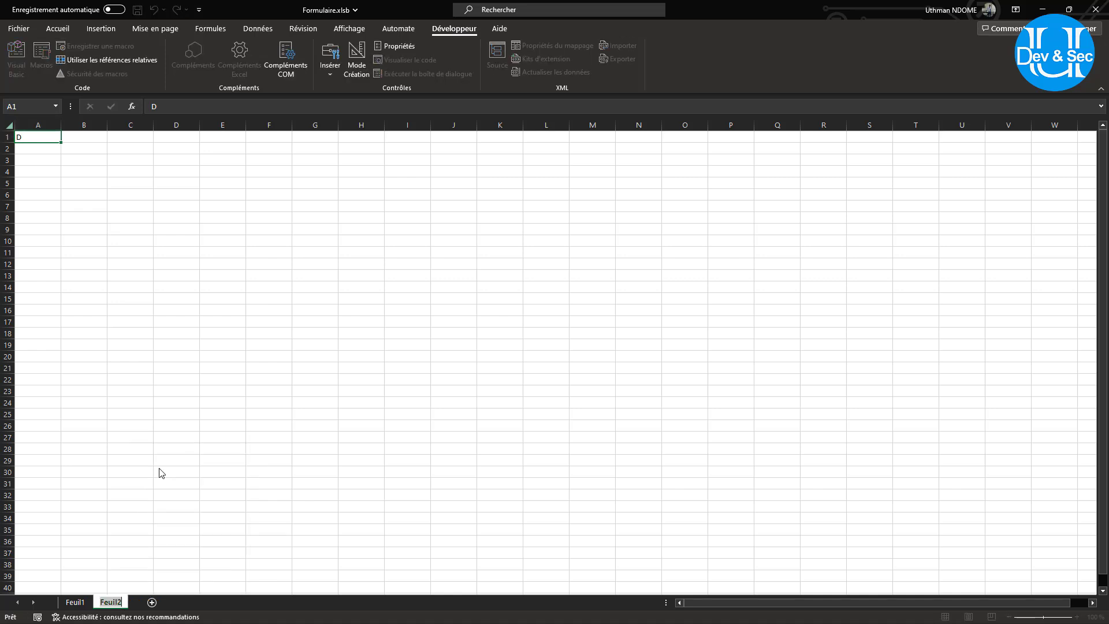
pyautogui.write('dONNE')
pyautogui.press('BackSpace')
pyautogui.press('BackSpace')
pyautogui.press('BackSpace')
pyautogui.press('BackSpace')
pyautogui.press('BackSpace')
pyautogui.write('D')
pyautogui.write('onne')
pyautogui.press('Return')
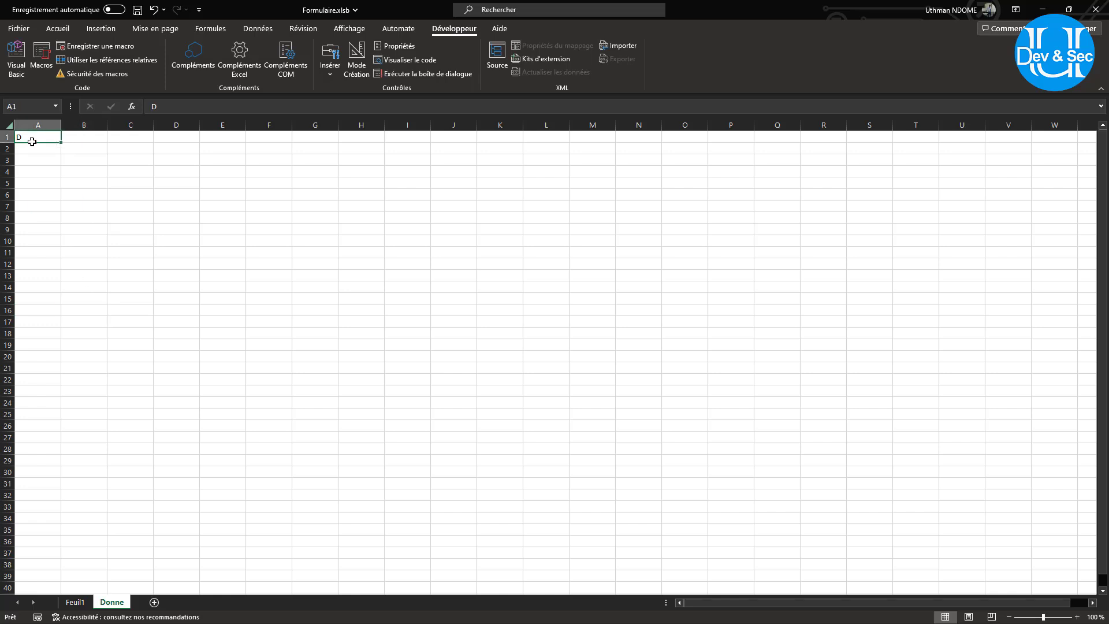
# - Enter headers Matricule, Titre, Nom and Prénom in A1:D1
pyautogui.press('BackSpace')
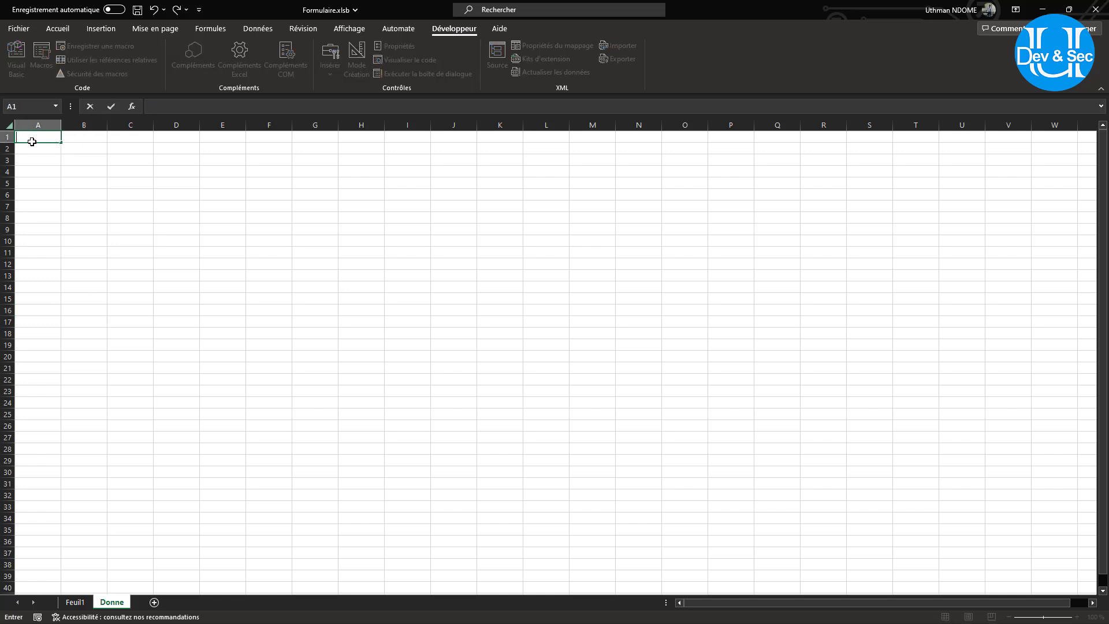
pyautogui.write('Matricule')
pyautogui.click(95, 134)
pyautogui.write('Tit')
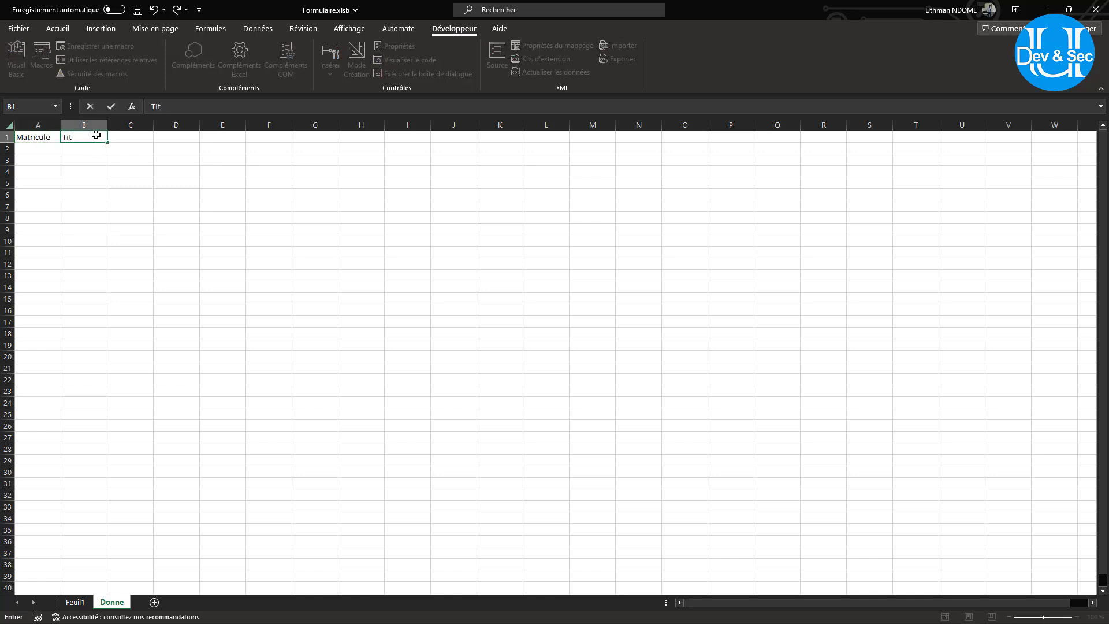
pyautogui.write('re')
pyautogui.press('Tab')
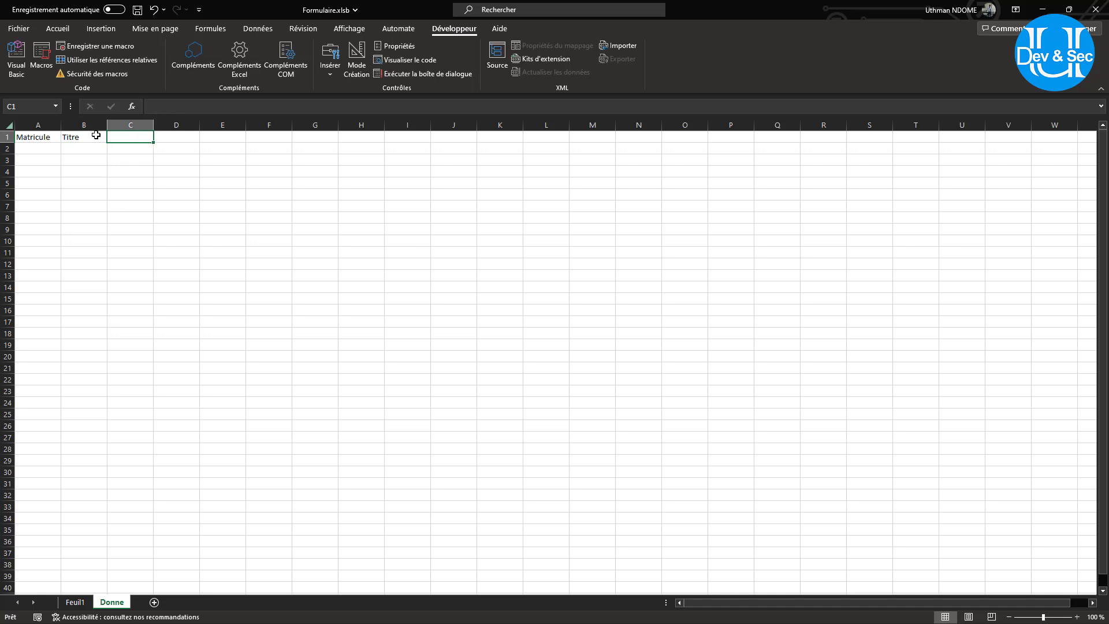
pyautogui.write('Nom')
pyautogui.press('Tab')
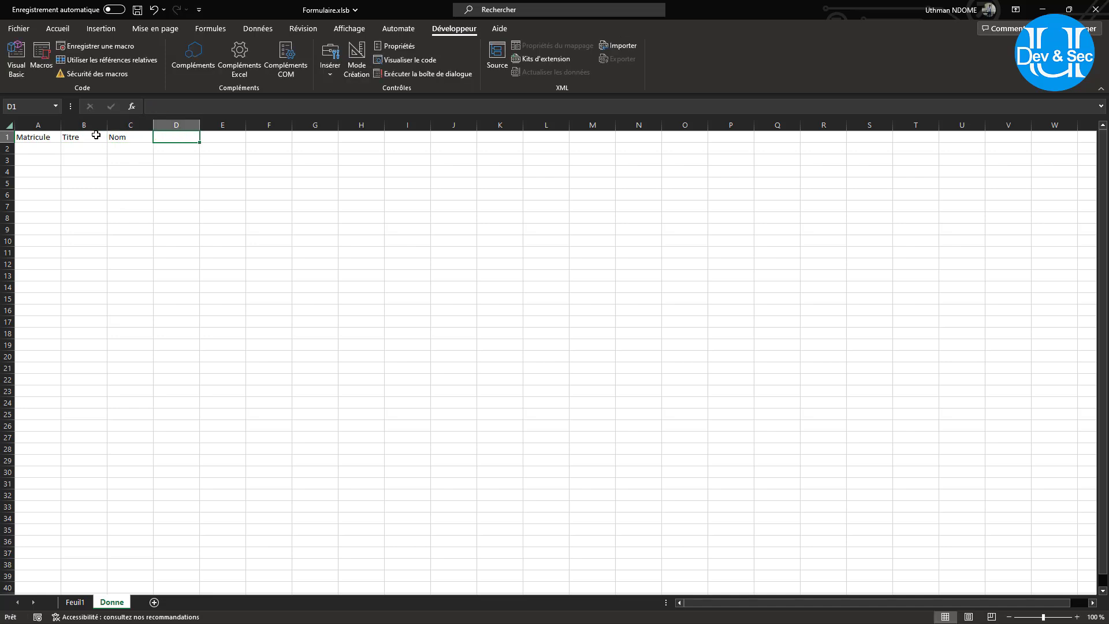
pyautogui.write('Prénom')
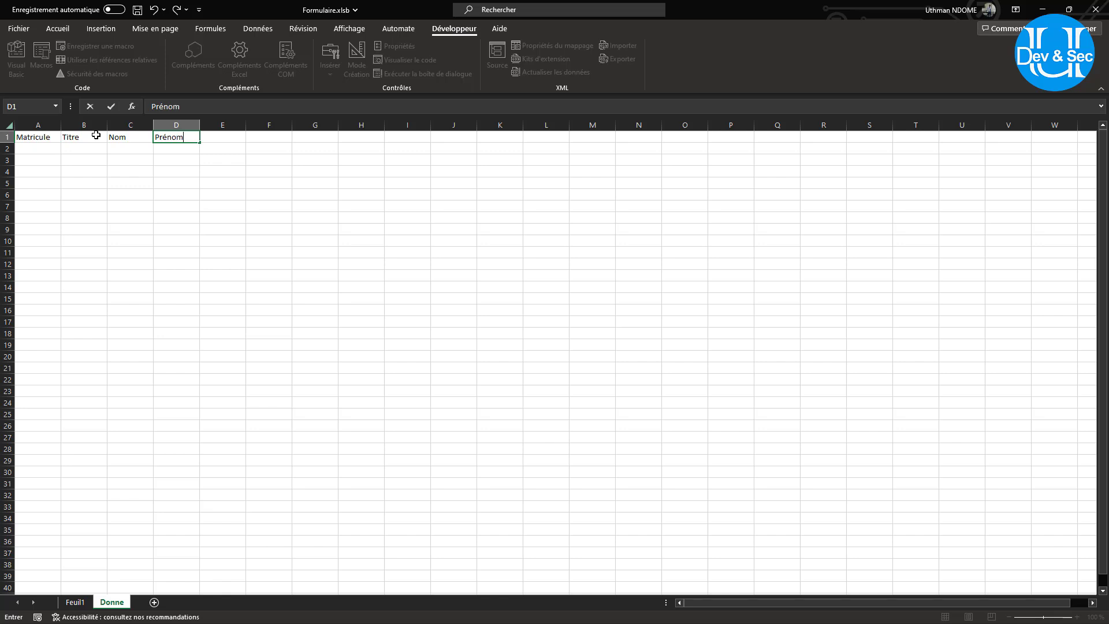
pyautogui.press('Tab')
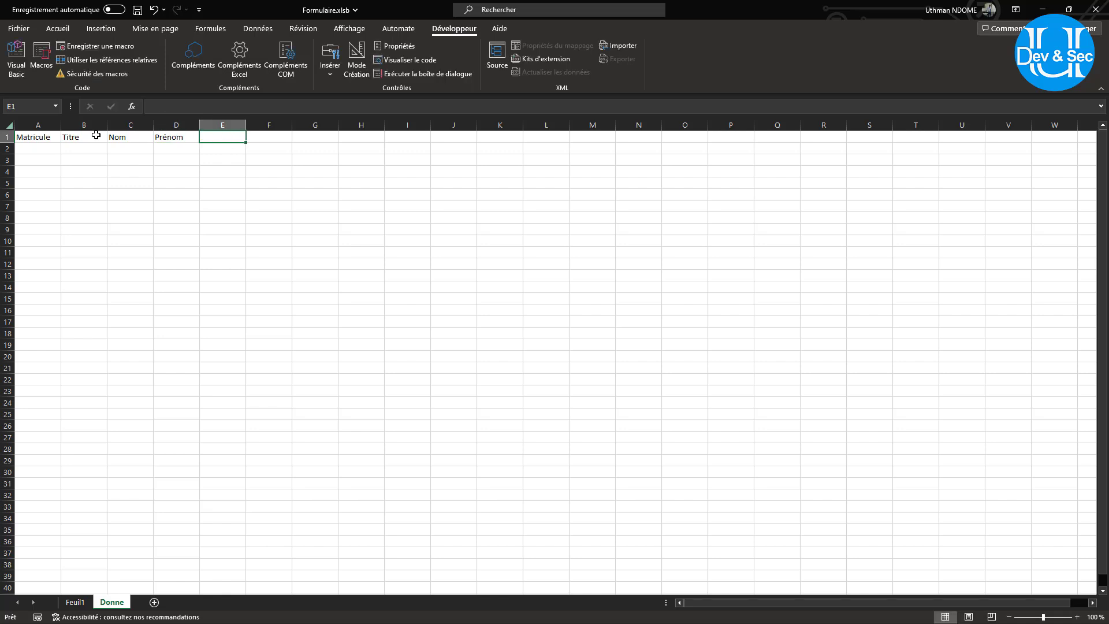
# - Add headers Numéro and Date Modification, widen column F, and select A1:F19
pyautogui.write('NU')
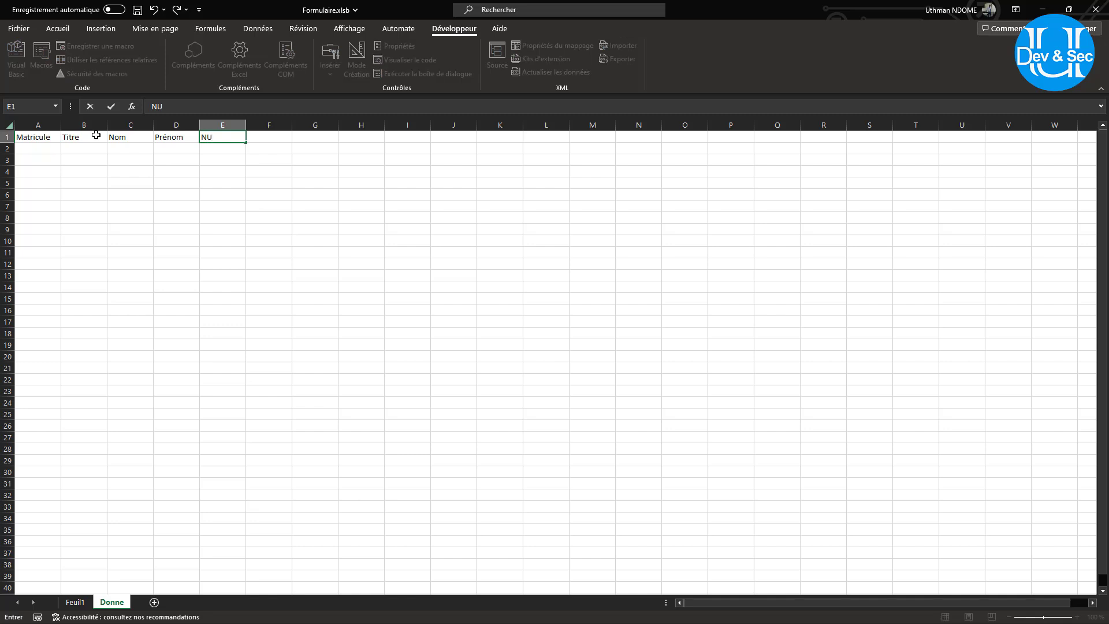
pyautogui.press('BackSpace')
pyautogui.write('méro')
pyautogui.press('Tab')
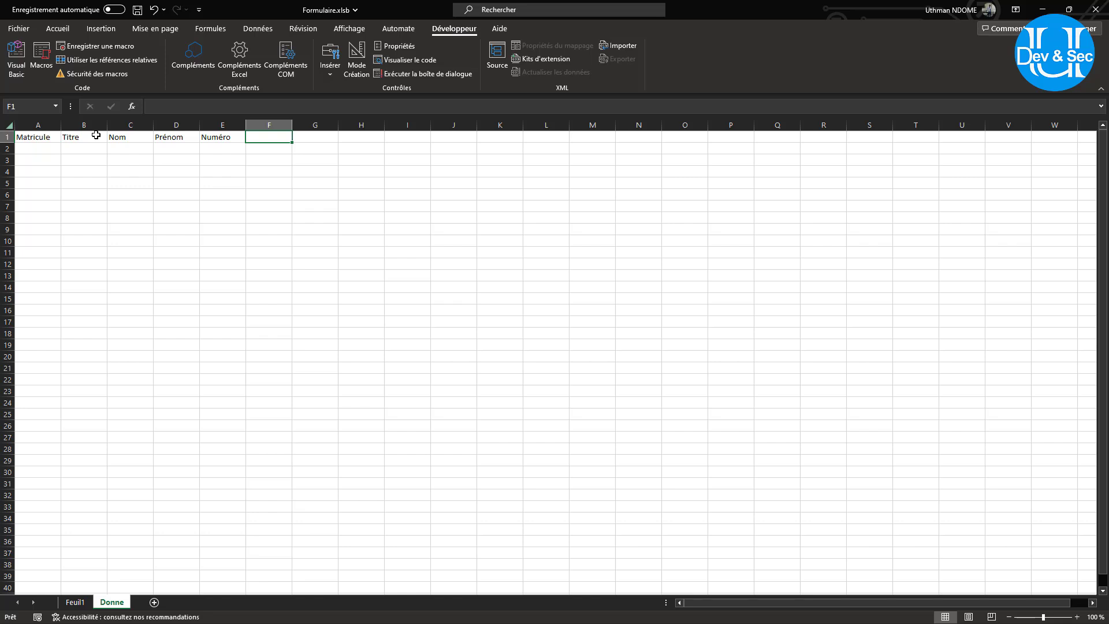
pyautogui.write('Date ')
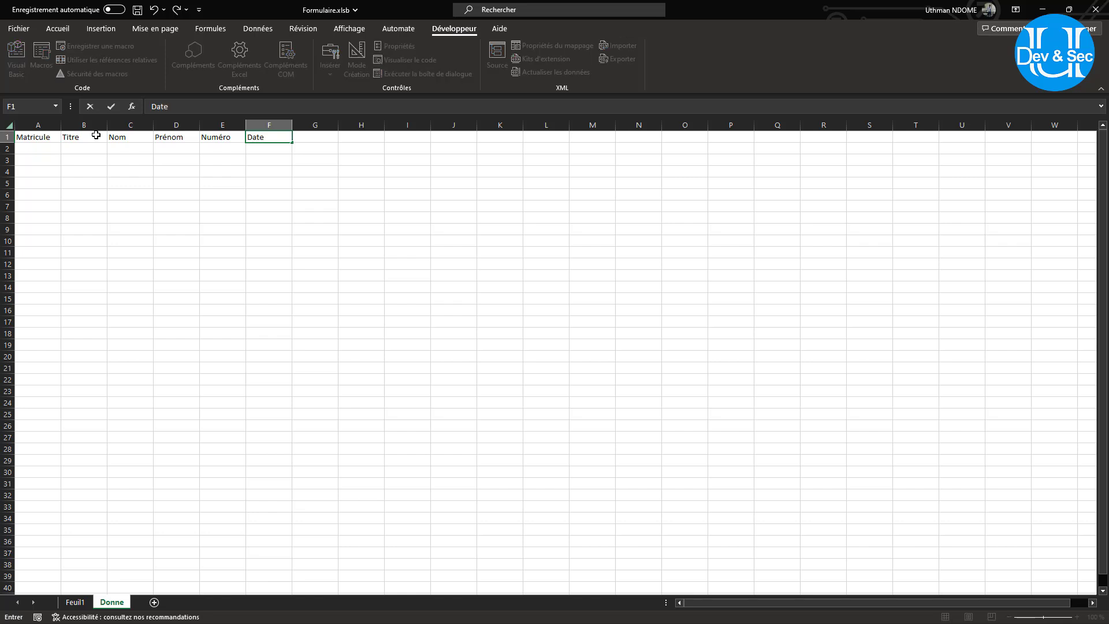
pyautogui.write('Modifi')
pyautogui.write('ca')
pyautogui.write('tion')
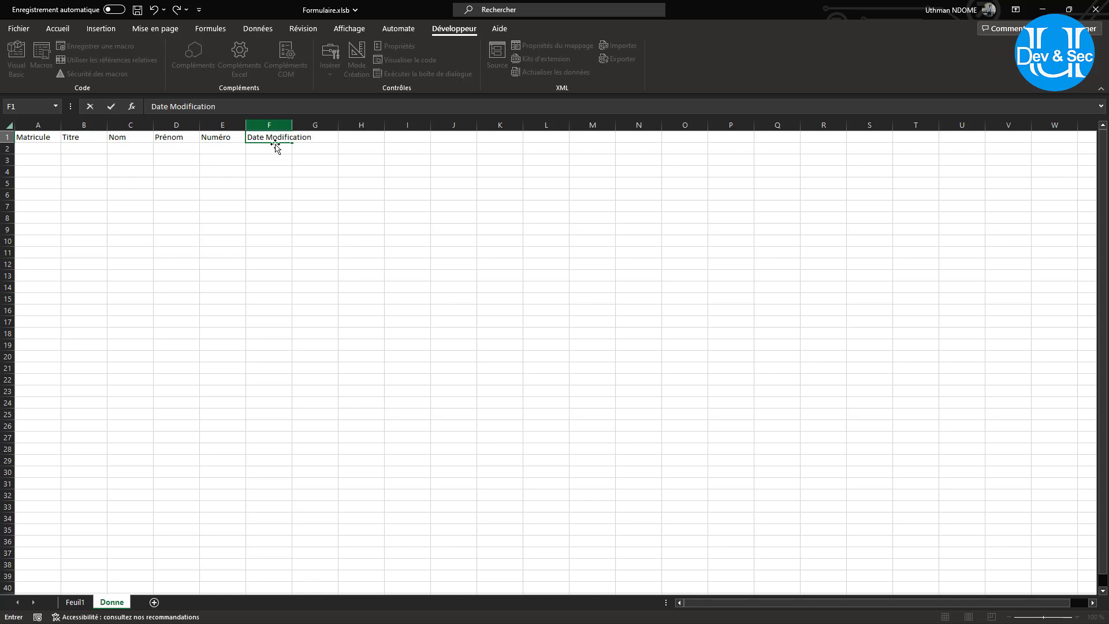
pyautogui.click(295, 159)
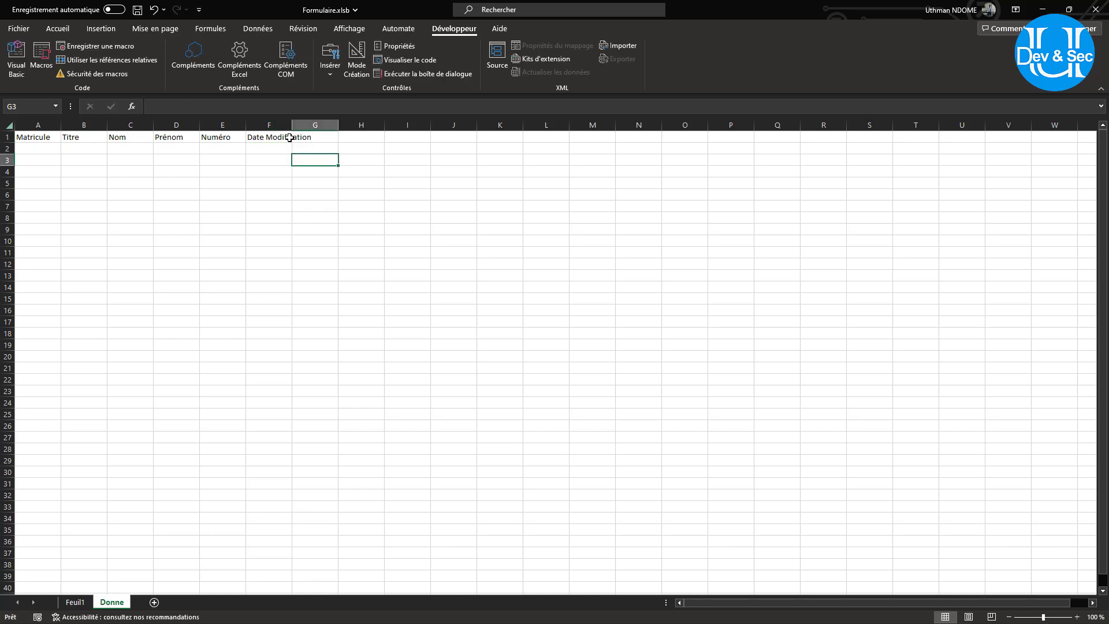
pyautogui.moveTo(292, 124); pyautogui.dragTo(346, 126)
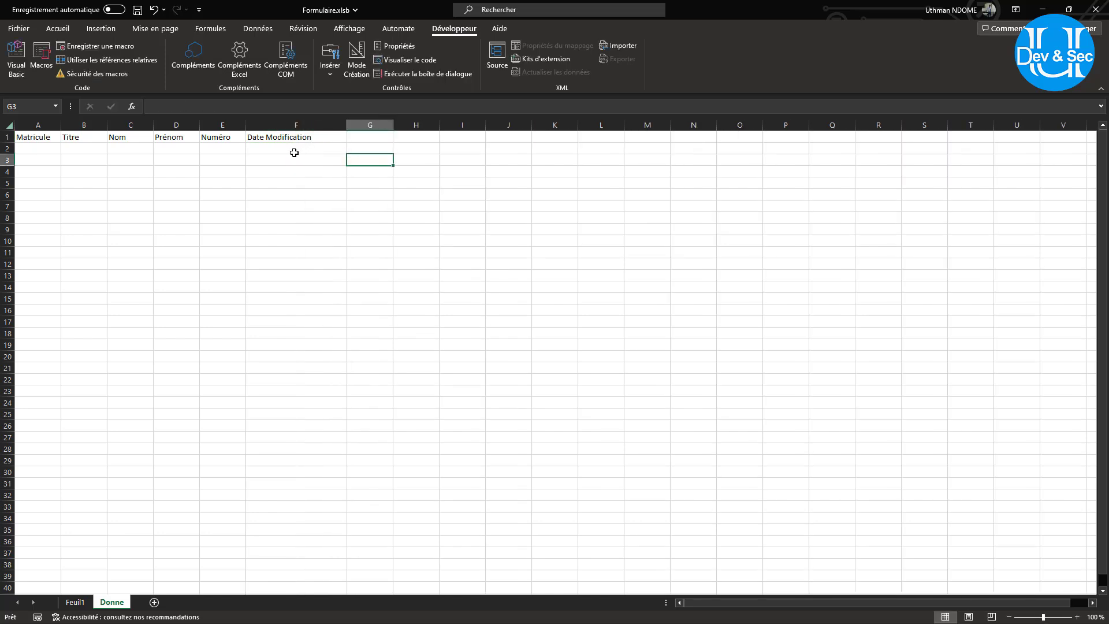
pyautogui.moveTo(20, 137); pyautogui.dragTo(304, 344)
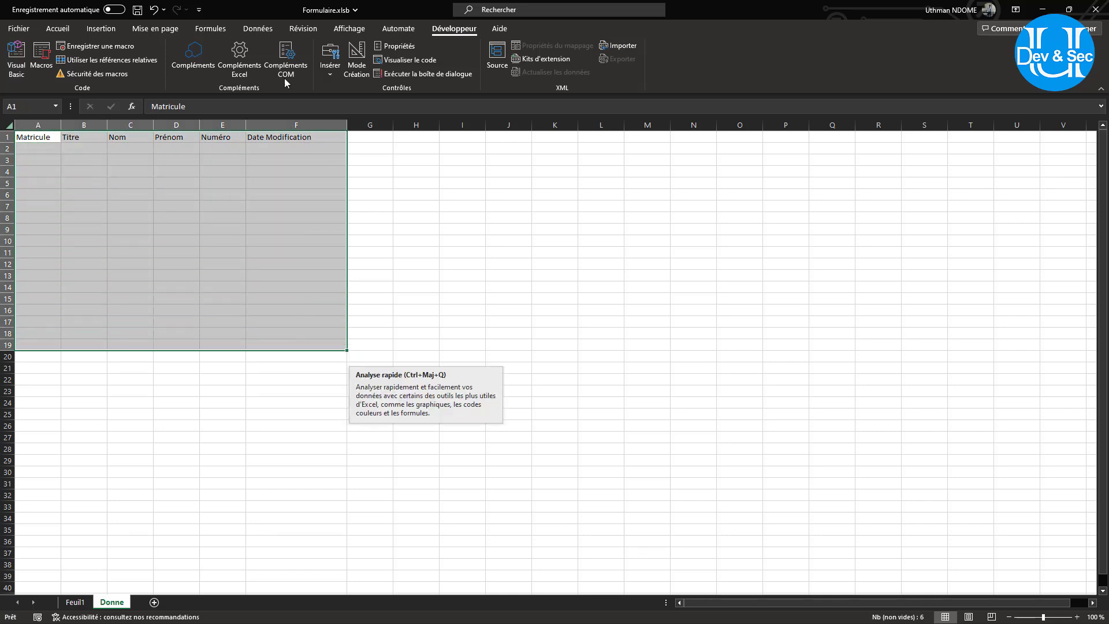
# - Format A1:F19 as a light blue table with 'Mon tableau comporte des en-têtes' ticked
pyautogui.click(136, 32)
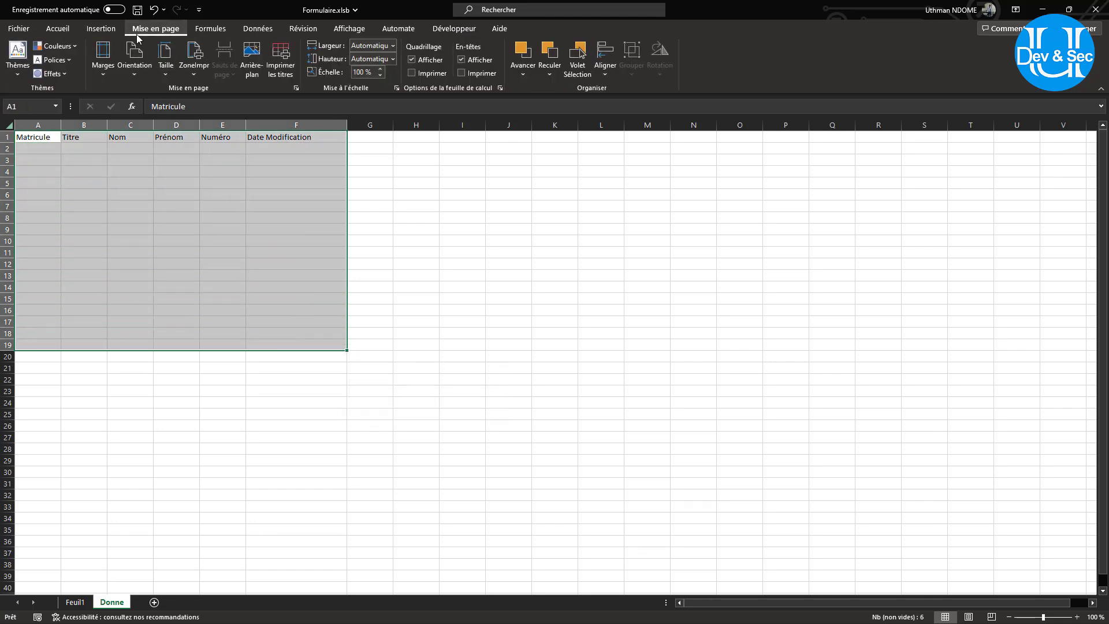
pyautogui.click(57, 29)
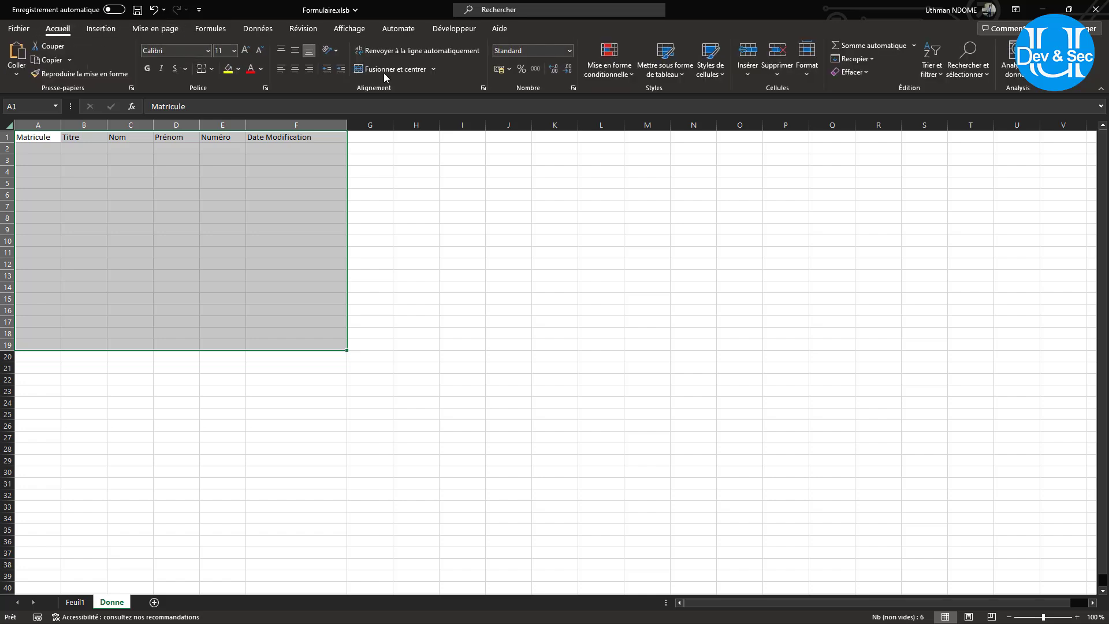
pyautogui.click(679, 78)
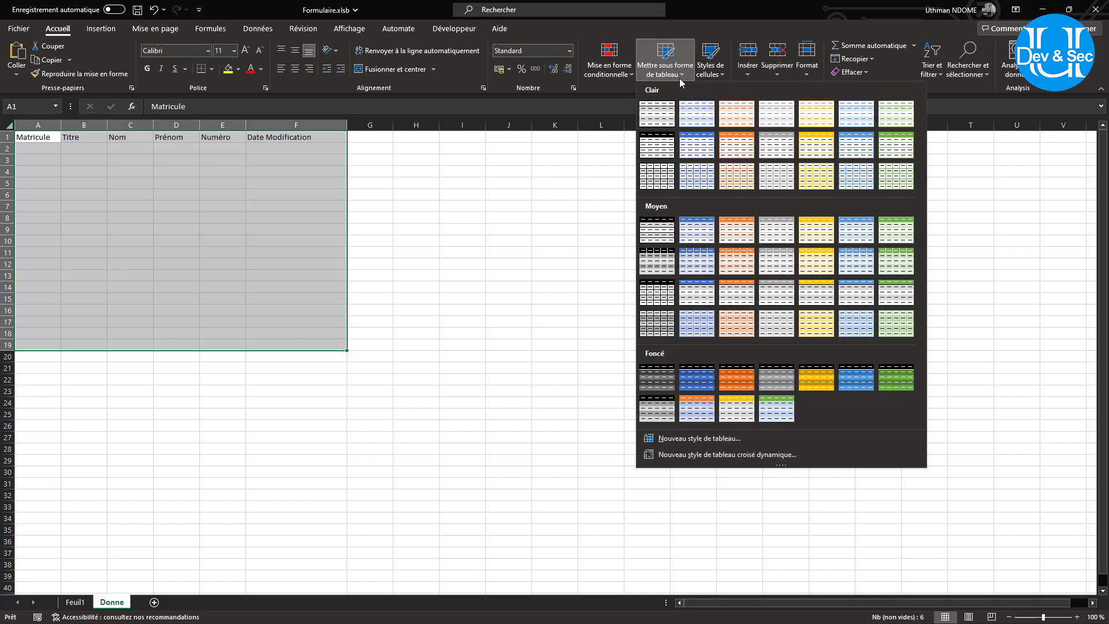
pyautogui.click(699, 144)
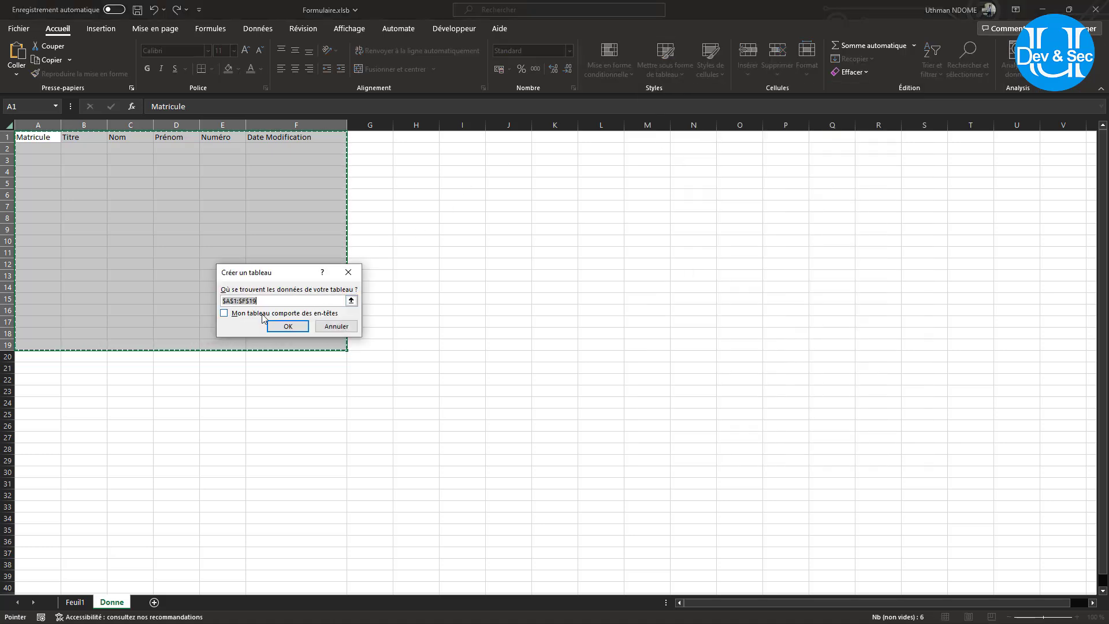
pyautogui.click(239, 315)
pyautogui.click(289, 326)
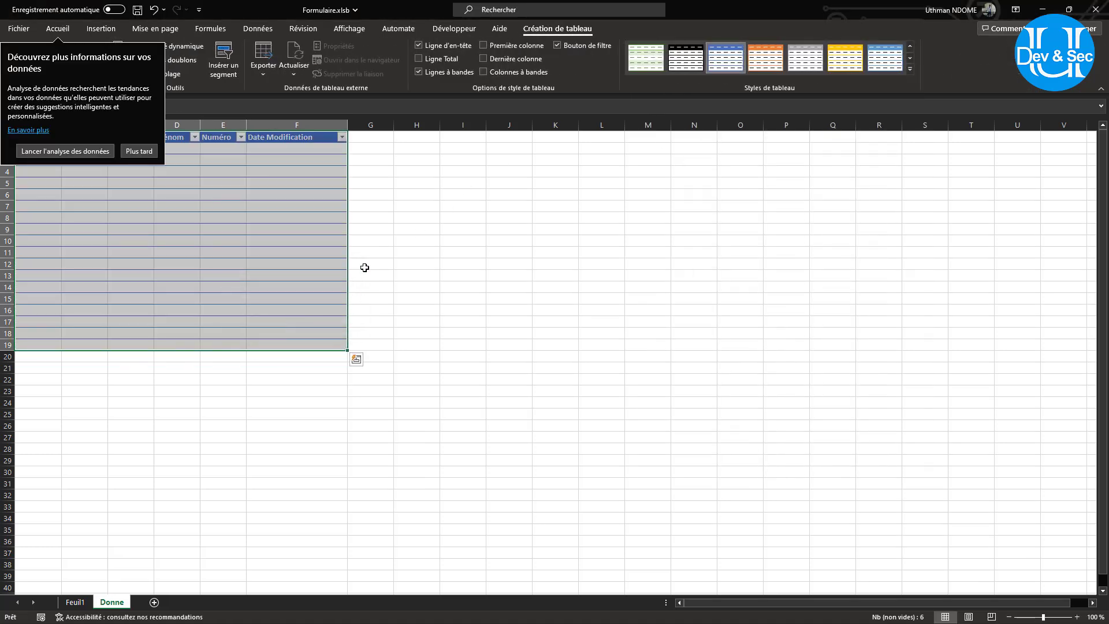
pyautogui.click(137, 150)
pyautogui.click(443, 218)
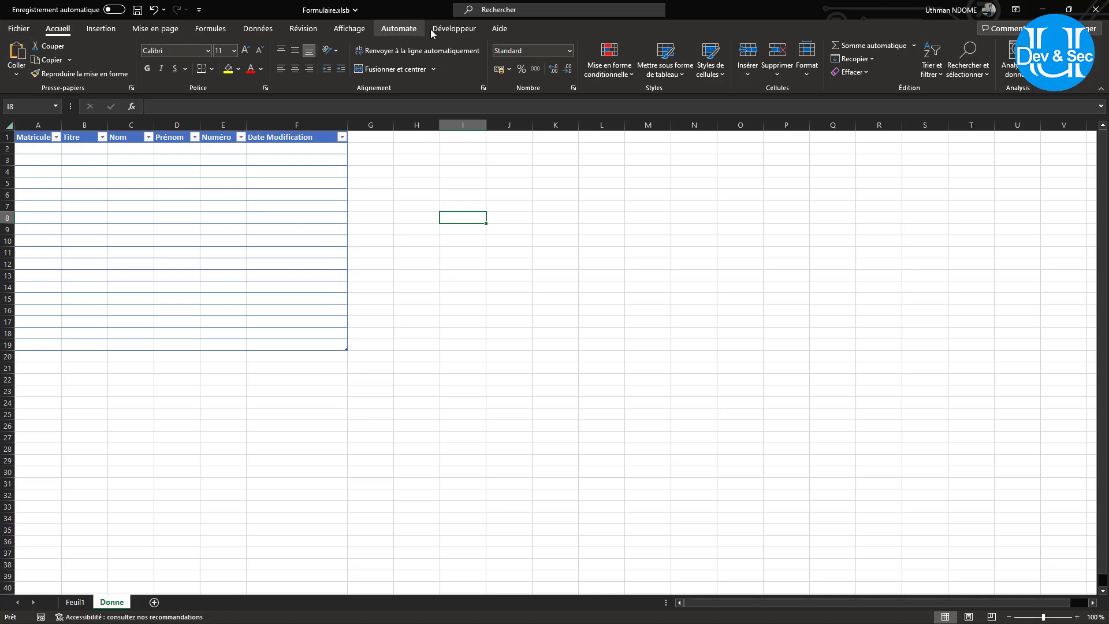
# - Open the Visual Basic editor, view UserForm1's code, and type Sub Afficher_Donne below the last procedure
pyautogui.click(454, 28)
pyautogui.click(20, 57)
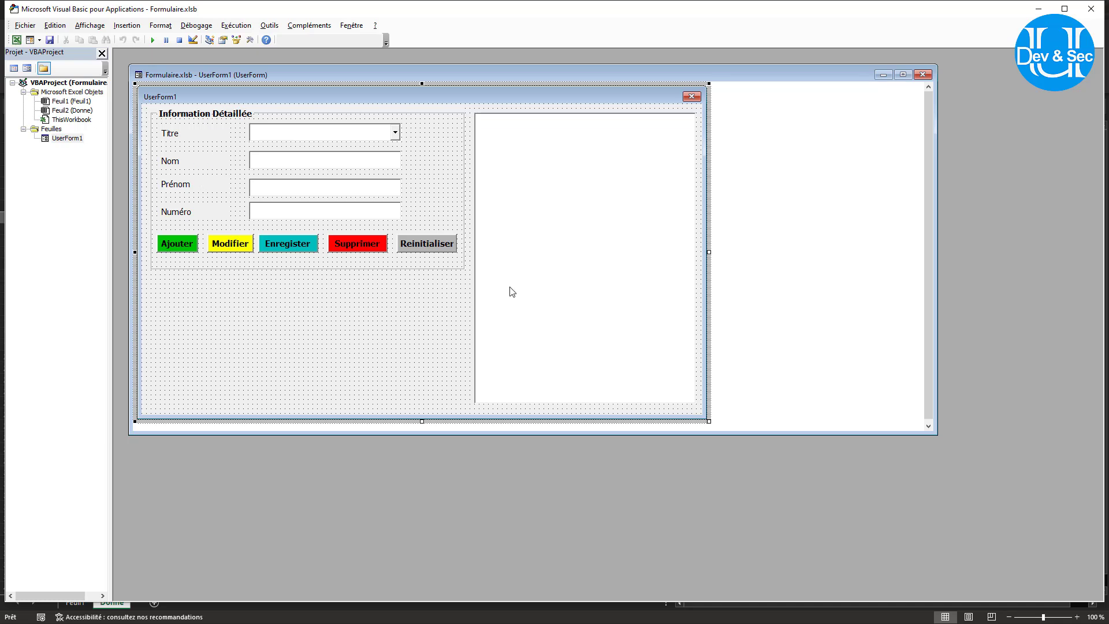
pyautogui.click(594, 249)
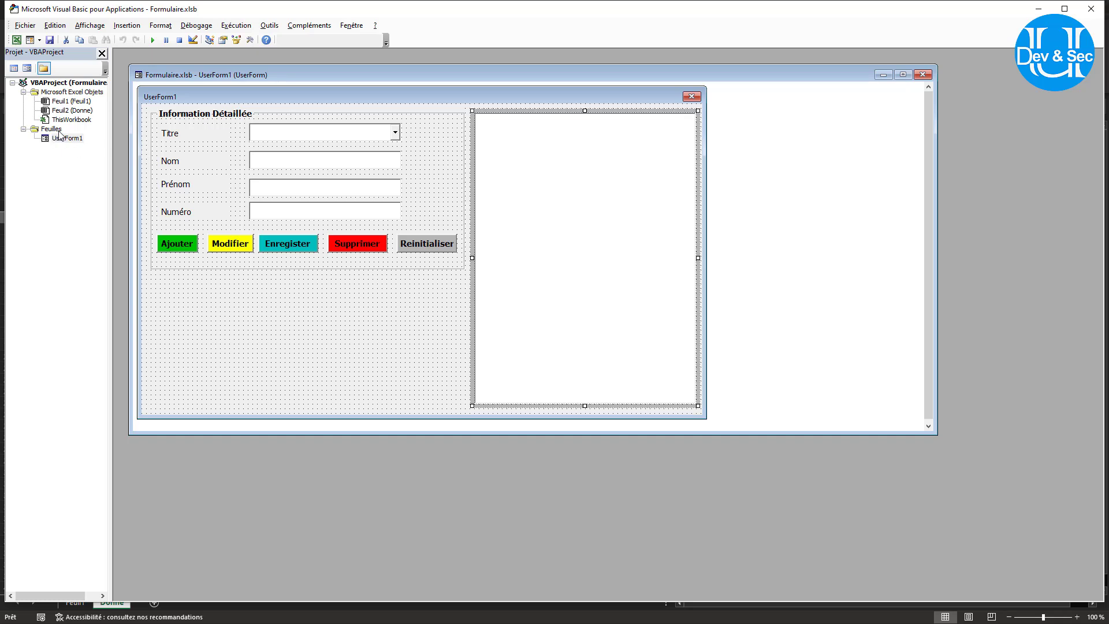
pyautogui.rightClick(60, 138)
pyautogui.click(88, 147)
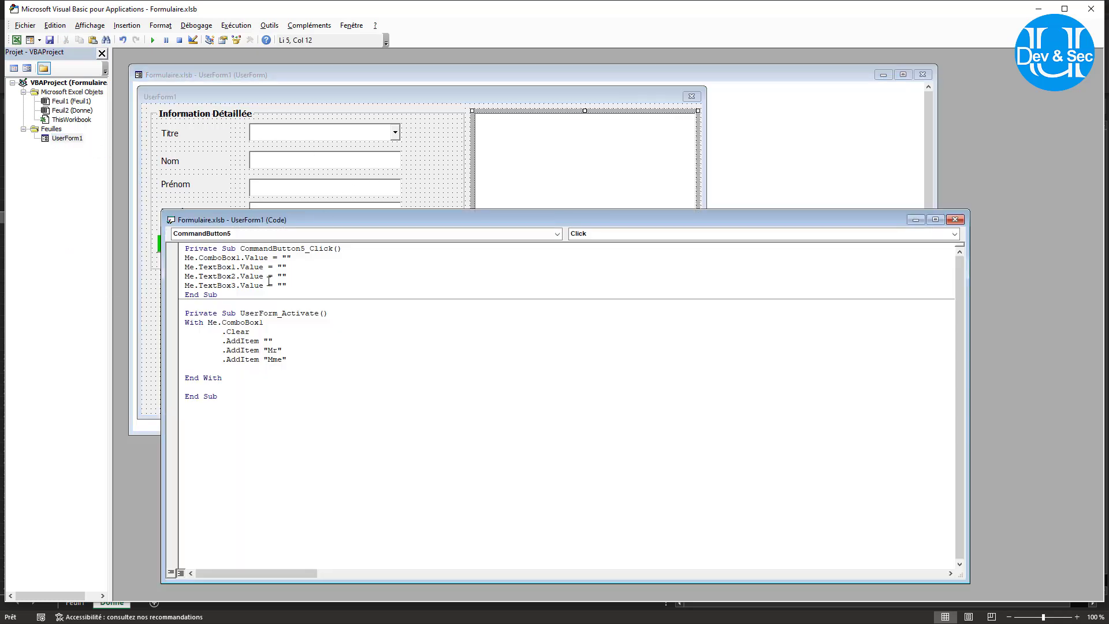
pyautogui.click(219, 416)
pyautogui.write('ub')
pyautogui.write(' A')
pyautogui.write('ffi')
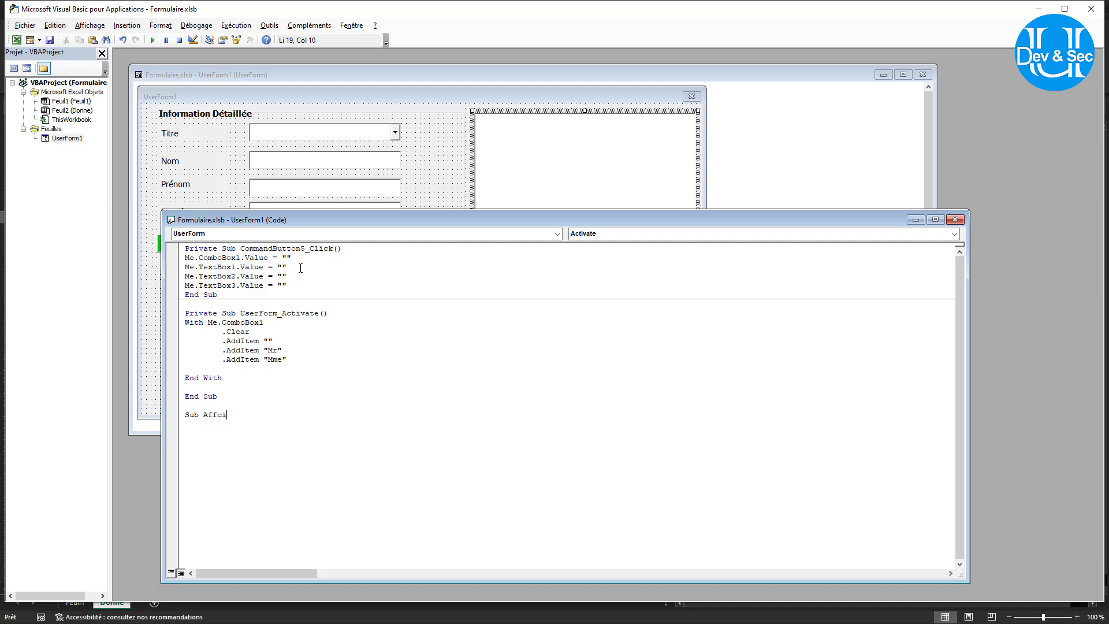
pyautogui.write('cher_D')
pyautogui.write('onne(')
# - Declare Dim sh As Worksheet inside Afficher_Donne
pyautogui.press('Return')
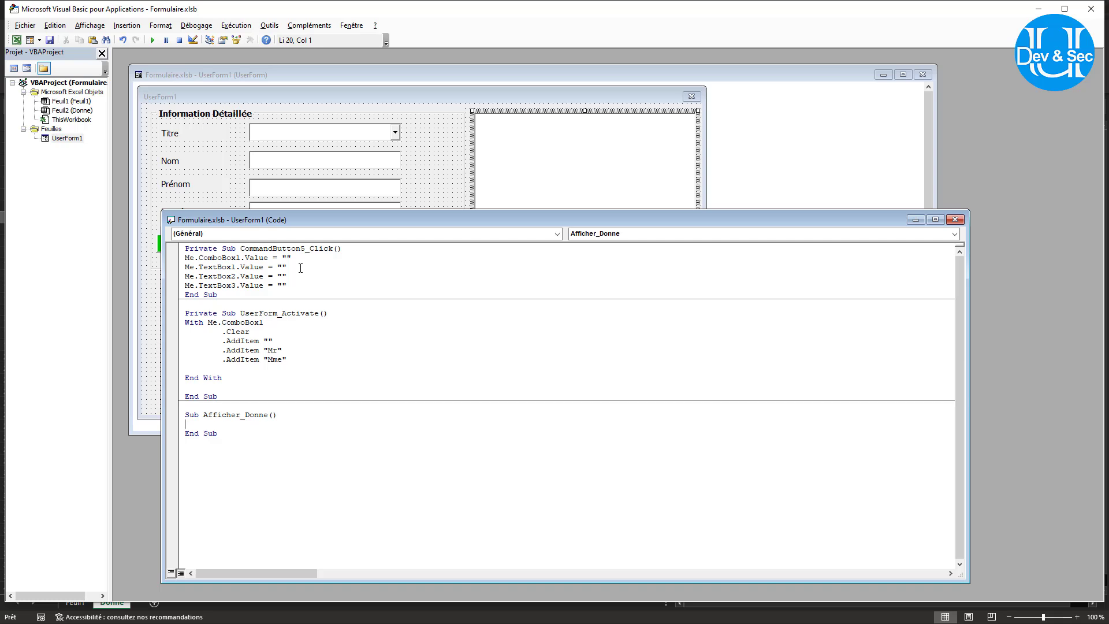
pyautogui.press('Return')
pyautogui.write('si')
pyautogui.press('BackSpace')
pyautogui.press('BackSpace')
pyautogui.write('D')
pyautogui.write('as ')
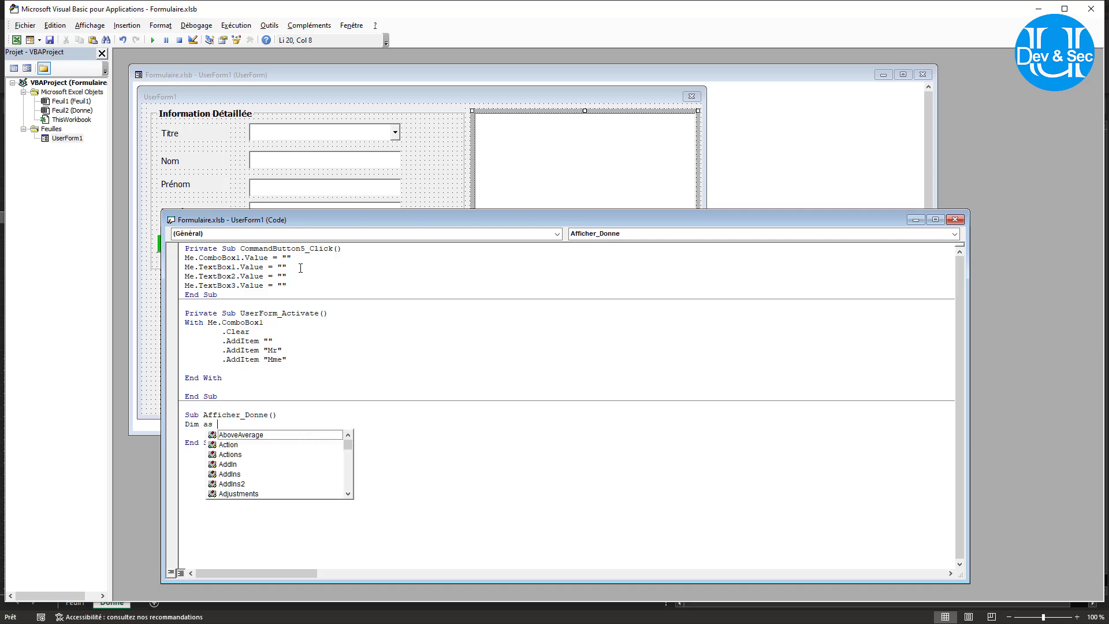
pyautogui.write('sh')
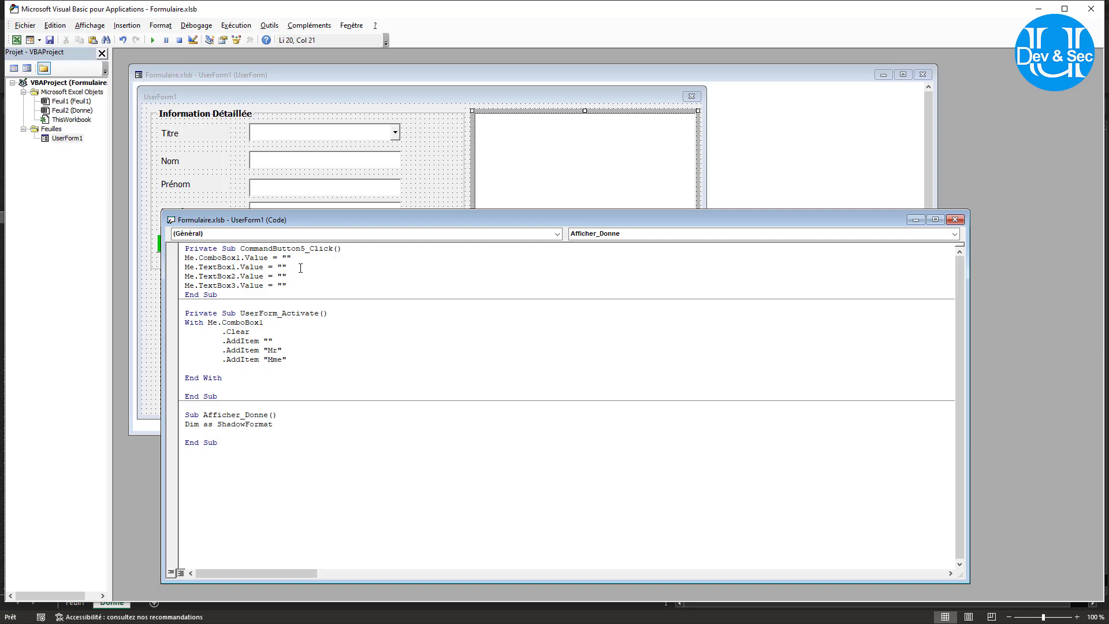
pyautogui.press('BackSpace')
pyautogui.press('BackSpace')
pyautogui.press('BackSpace')
pyautogui.press('BackSpace')
pyautogui.press('BackSpace')
pyautogui.press('BackSpace')
pyautogui.press('BackSpace')
pyautogui.write('s')
pyautogui.write('h ')
pyautogui.write('a')
pyautogui.press('Left')
pyautogui.press('Left')
pyautogui.press('Left')
pyautogui.press('BackSpace')
pyautogui.press('BackSpace')
pyautogui.press('Delete')
pyautogui.press('End')
pyautogui.write('As')
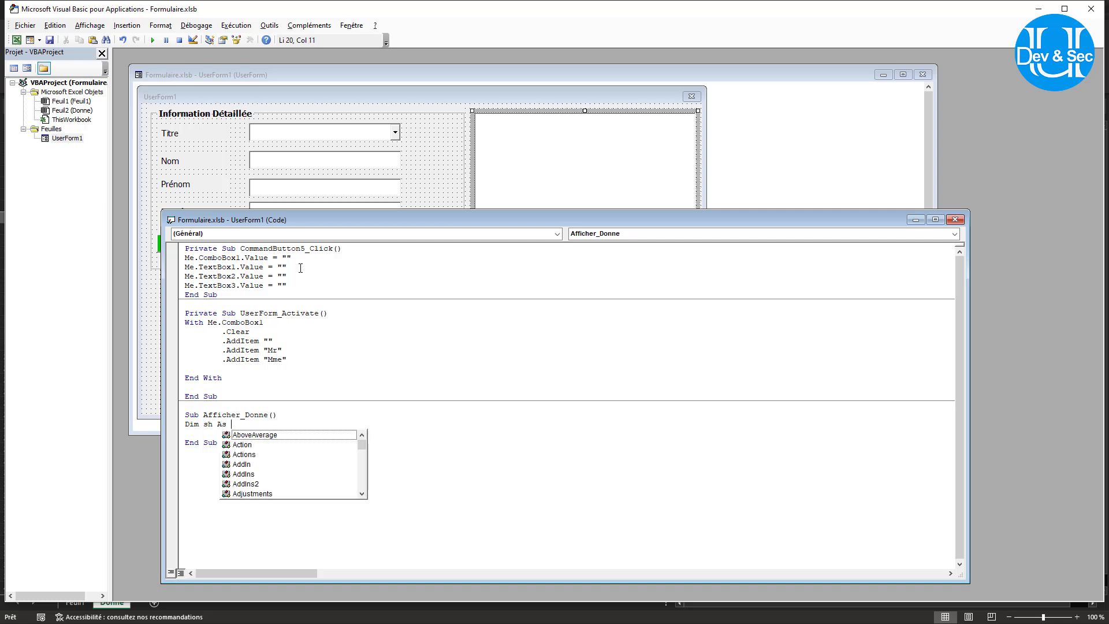
pyautogui.write(' Wor')
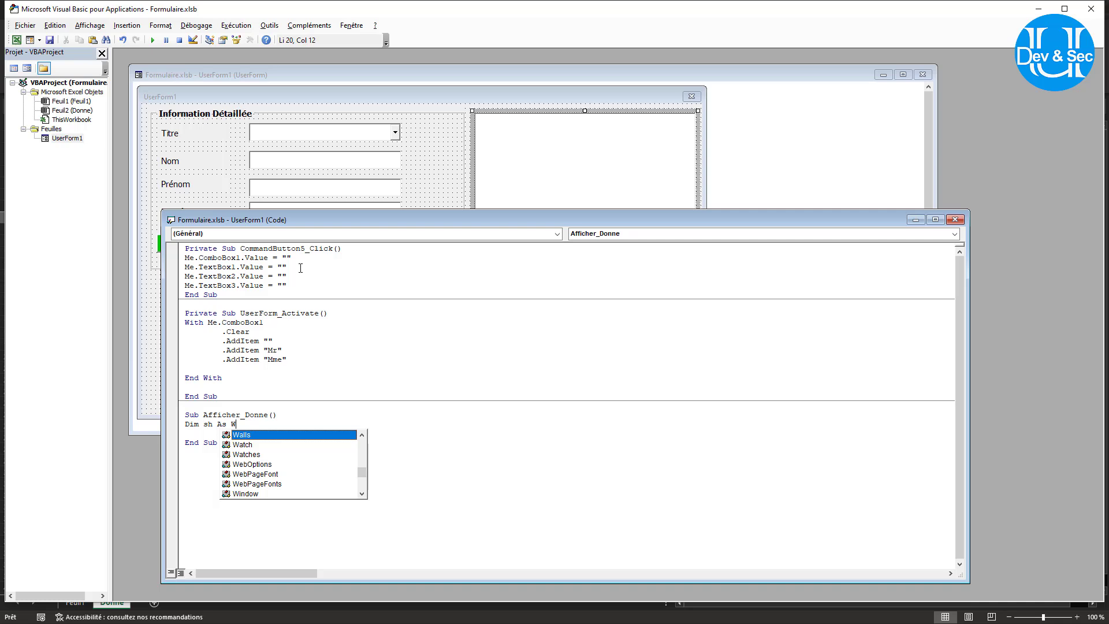
pyautogui.write('sh')
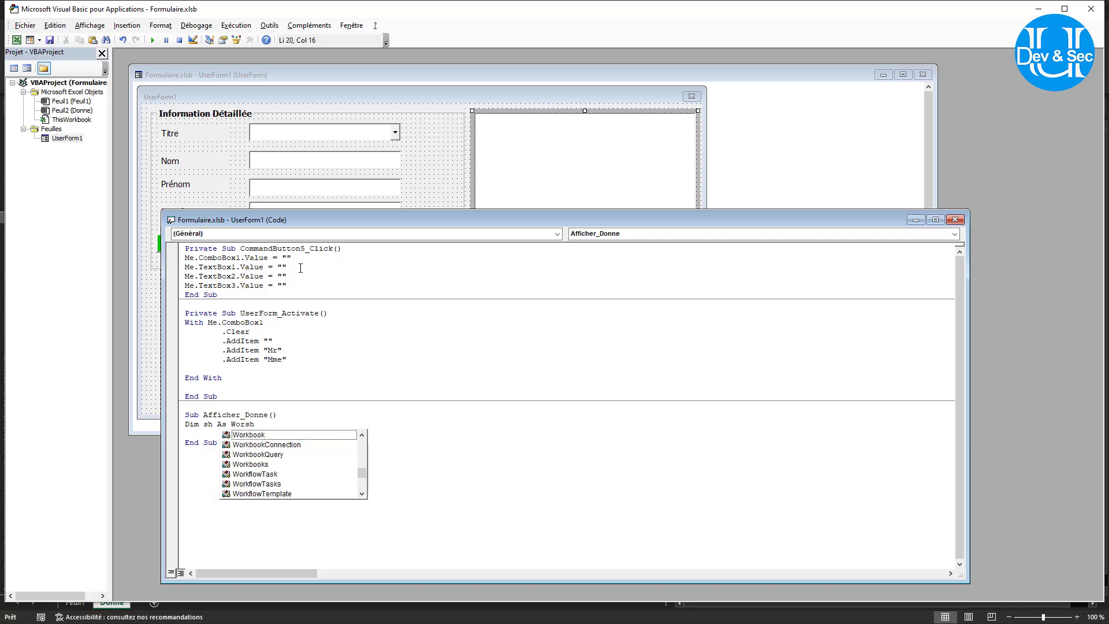
pyautogui.press('BackSpace')
pyautogui.press('BackSpace')
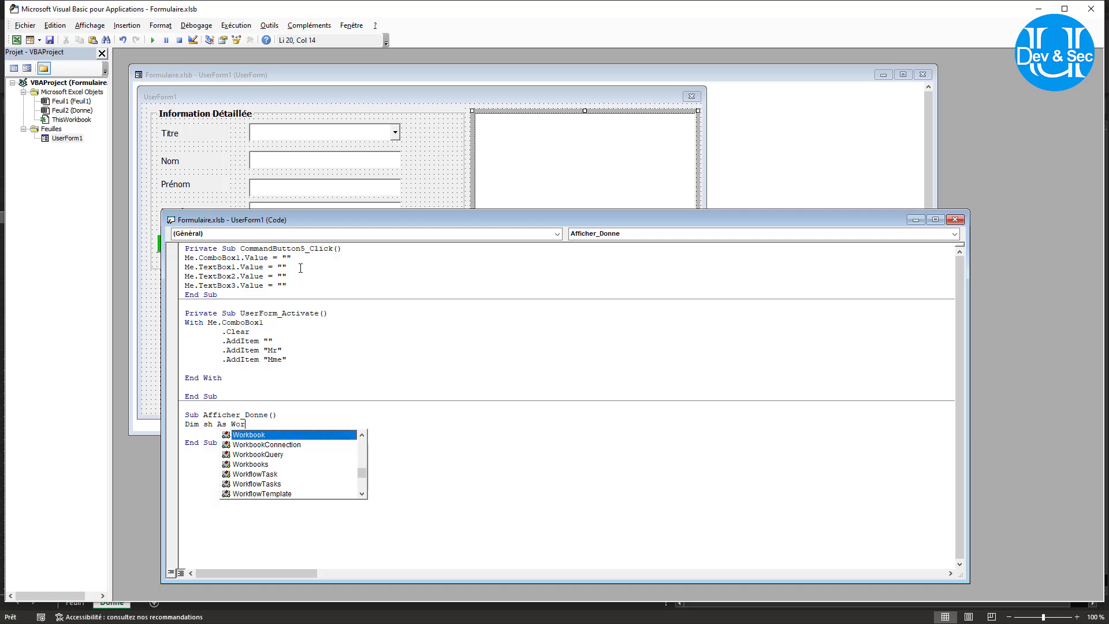
pyautogui.write('ks')
pyautogui.press('Tab')
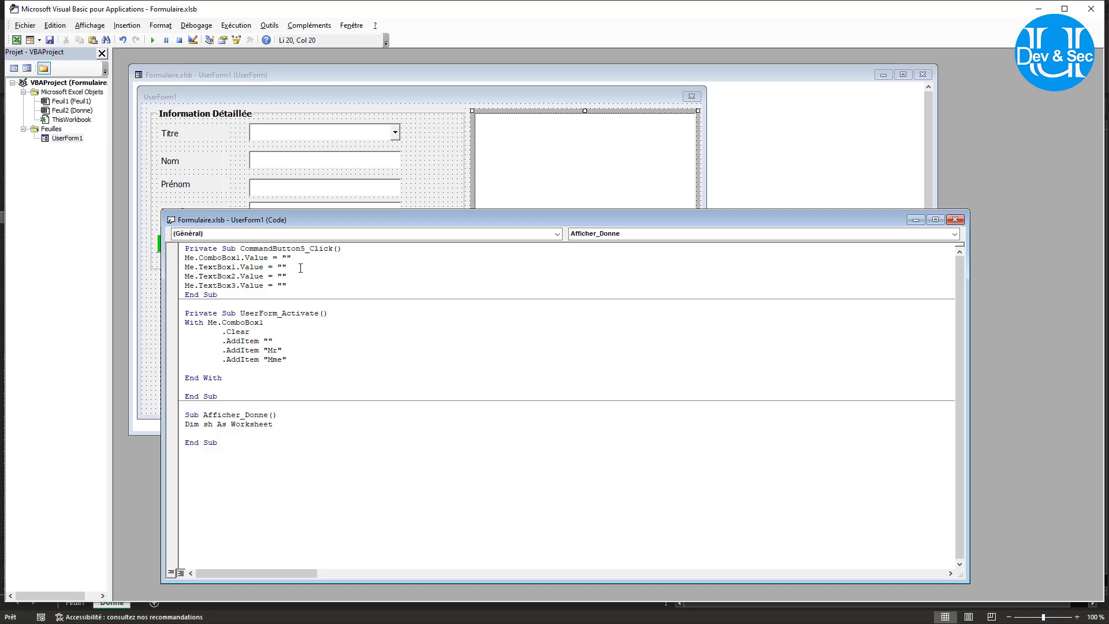
# - Begin Set sh = ThisWorkbook.Sheets("Donne" on the next line
pyautogui.press('Return')
pyautogui.write('set ')
pyautogui.write('sh')
pyautogui.write('= ')
pyautogui.write('Thi')
pyautogui.write('s')
pyautogui.write('Work')
pyautogui.write('bo')
pyautogui.write('ok.')
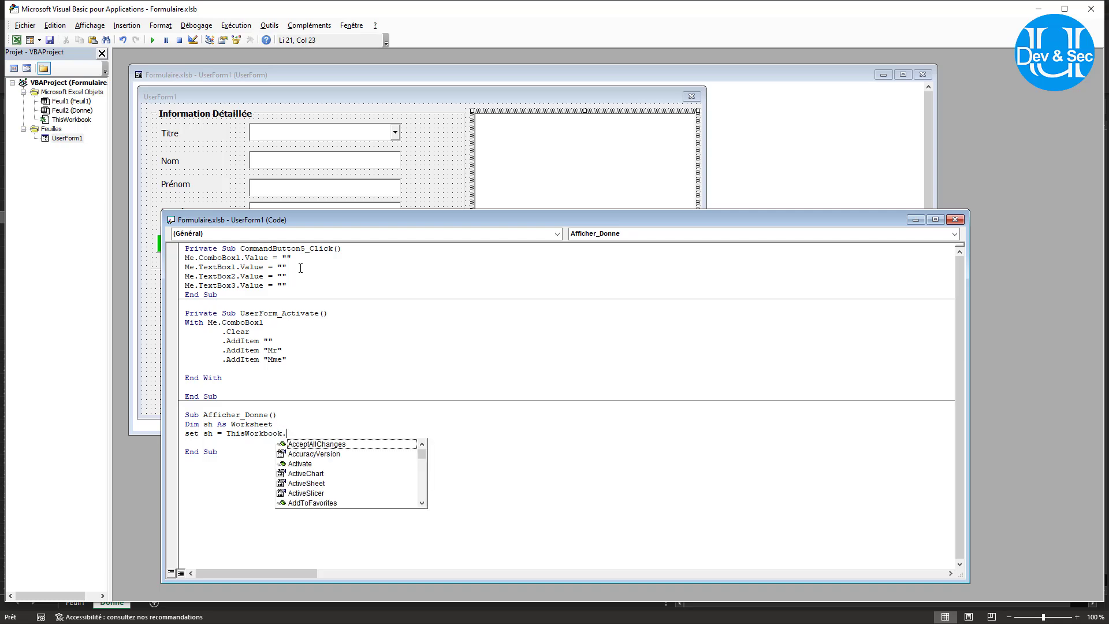
pyautogui.write('Sh')
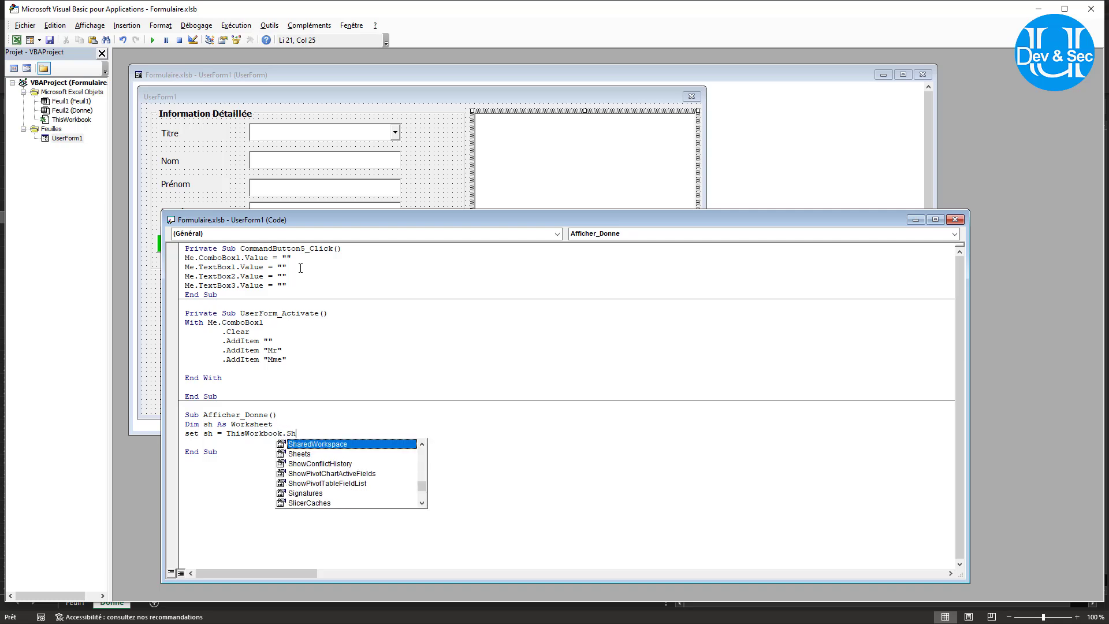
pyautogui.write('ee')
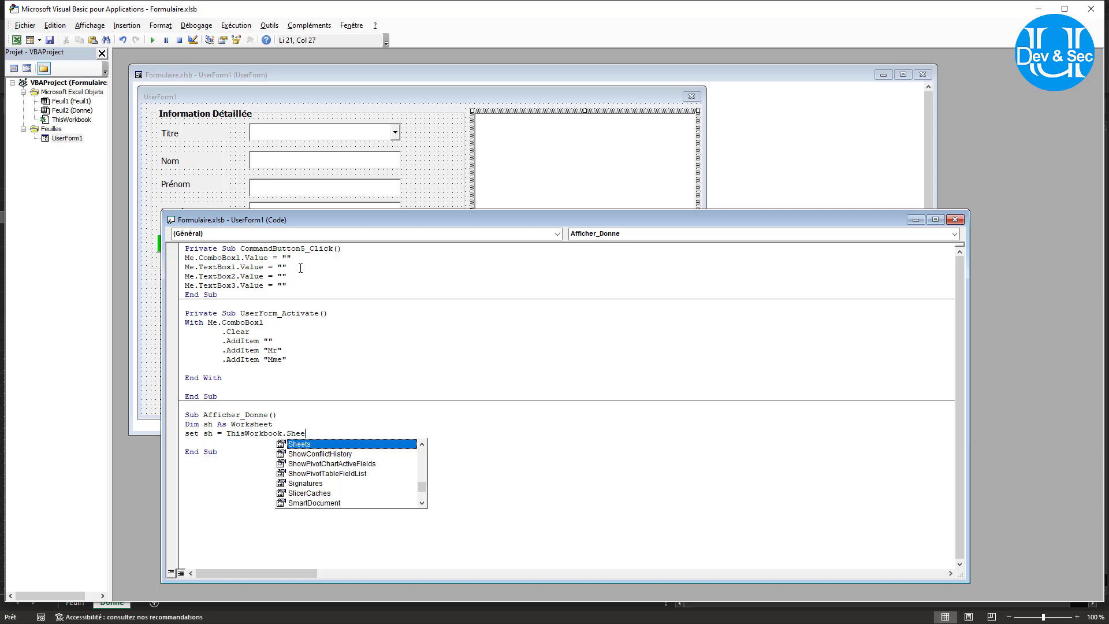
pyautogui.press('Tab')
pyautogui.write('("')
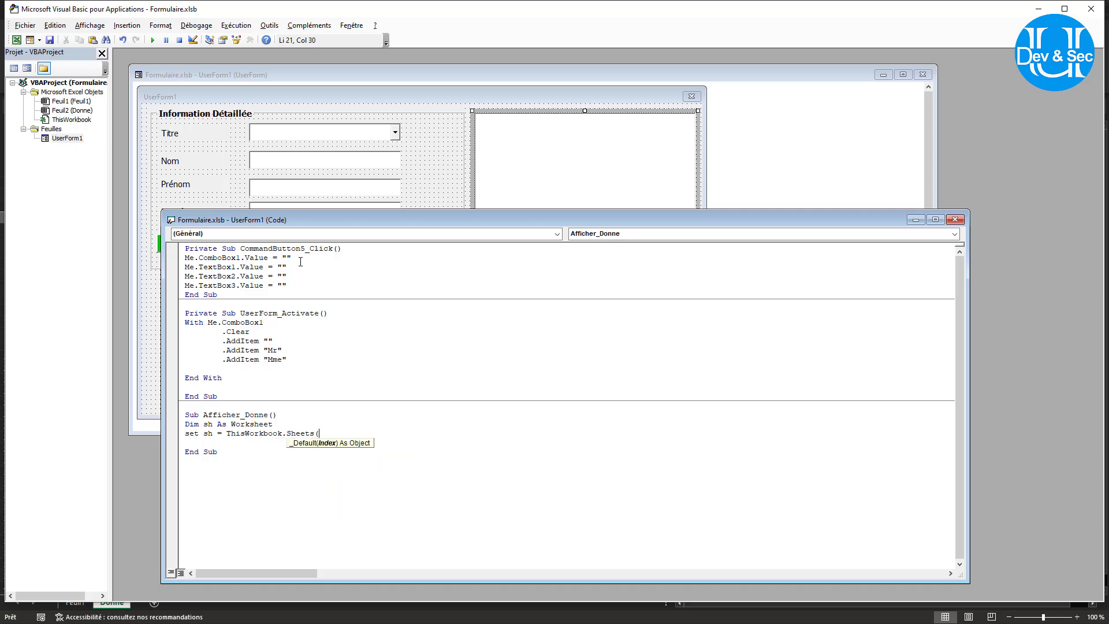
pyautogui.write('Donn')
pyautogui.write('e')
pyautogui.write('"')
# - Close the Sheets("Donne") parenthesis to finish assigning sh
pyautogui.click(19, 42)
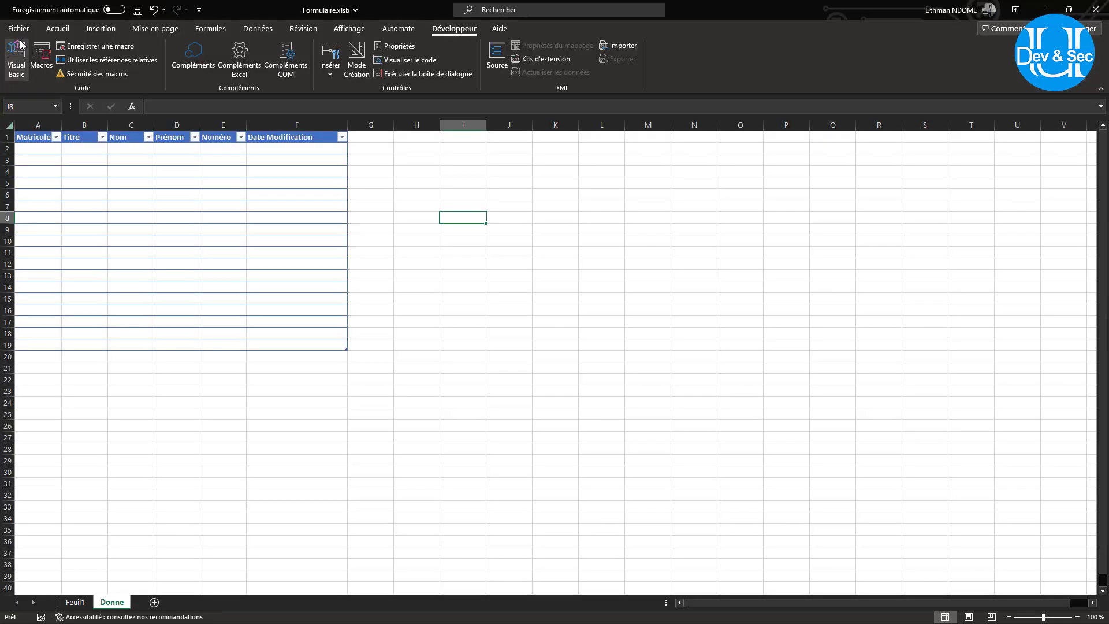
pyautogui.click(17, 55)
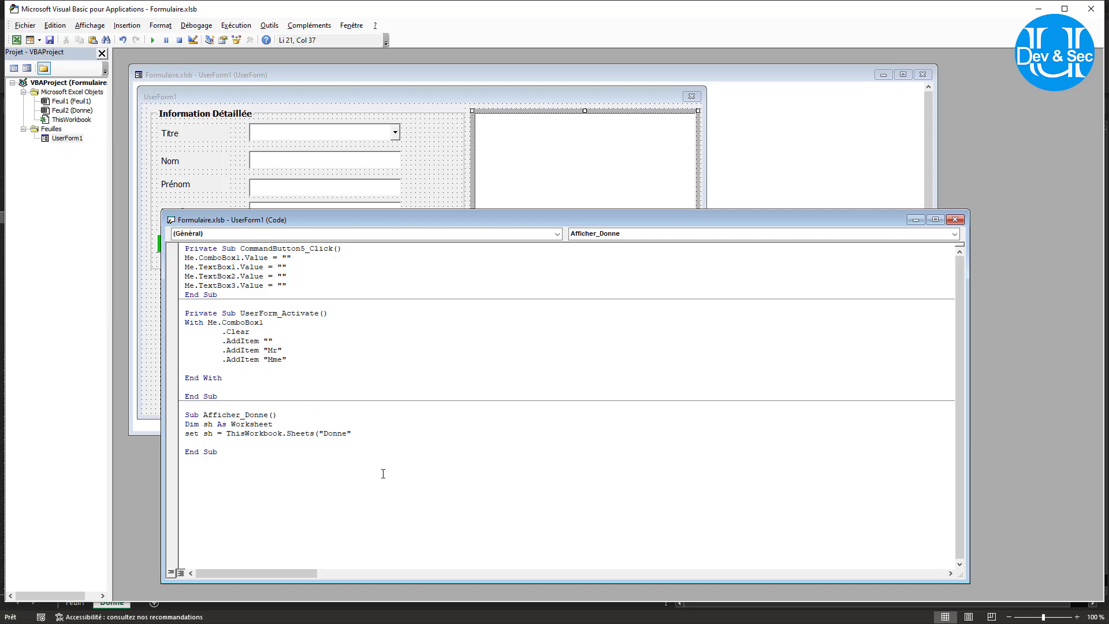
pyautogui.write(')')
pyautogui.press('Return')
# - Declare Dim last_Row As Long
pyautogui.write('sim')
pyautogui.press('BackSpace')
pyautogui.press('BackSpace')
pyautogui.write('Dilm')
pyautogui.press('BackSpace')
pyautogui.press('BackSpace')
pyautogui.write('m')
pyautogui.write(' last')
pyautogui.write('_')
pyautogui.write('R')
pyautogui.write('ow')
pyautogui.write('a')
pyautogui.write('As ')
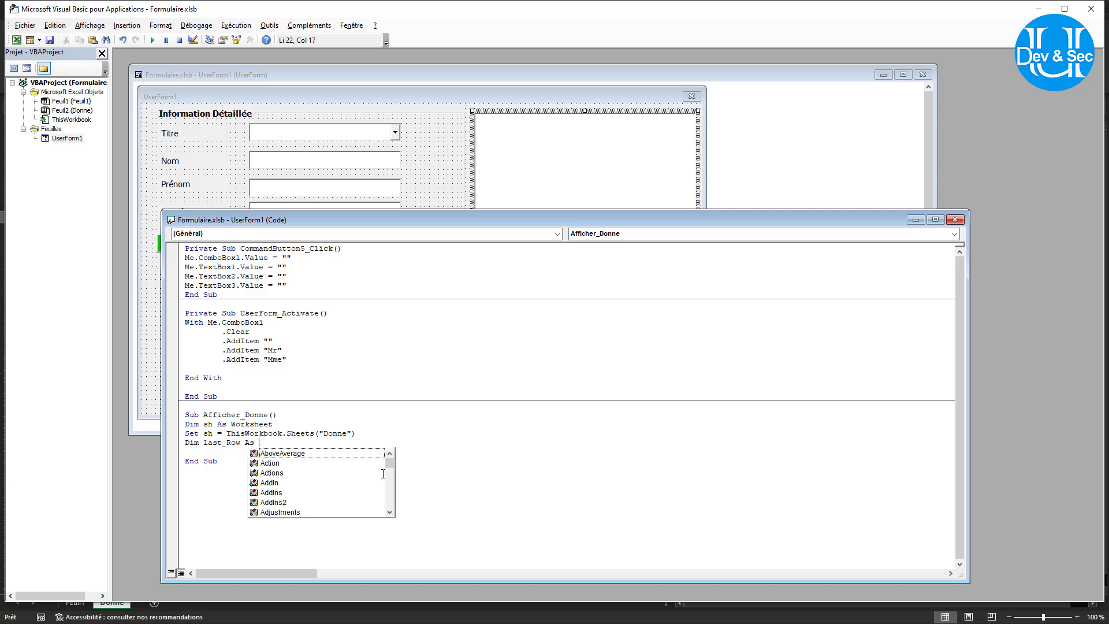
pyautogui.write('LON')
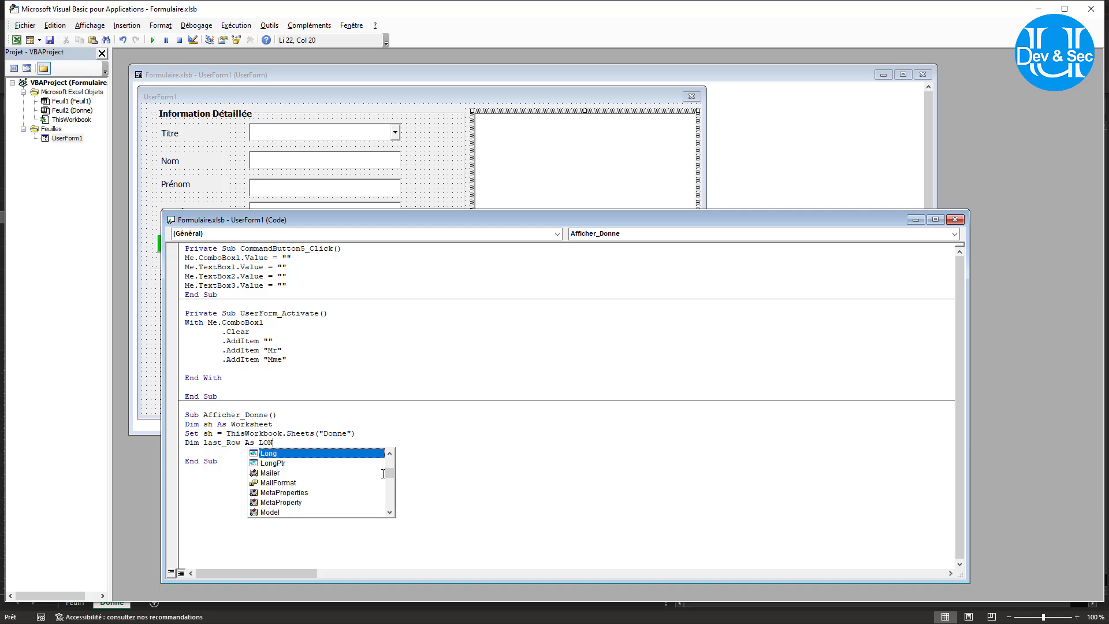
pyautogui.write('o')
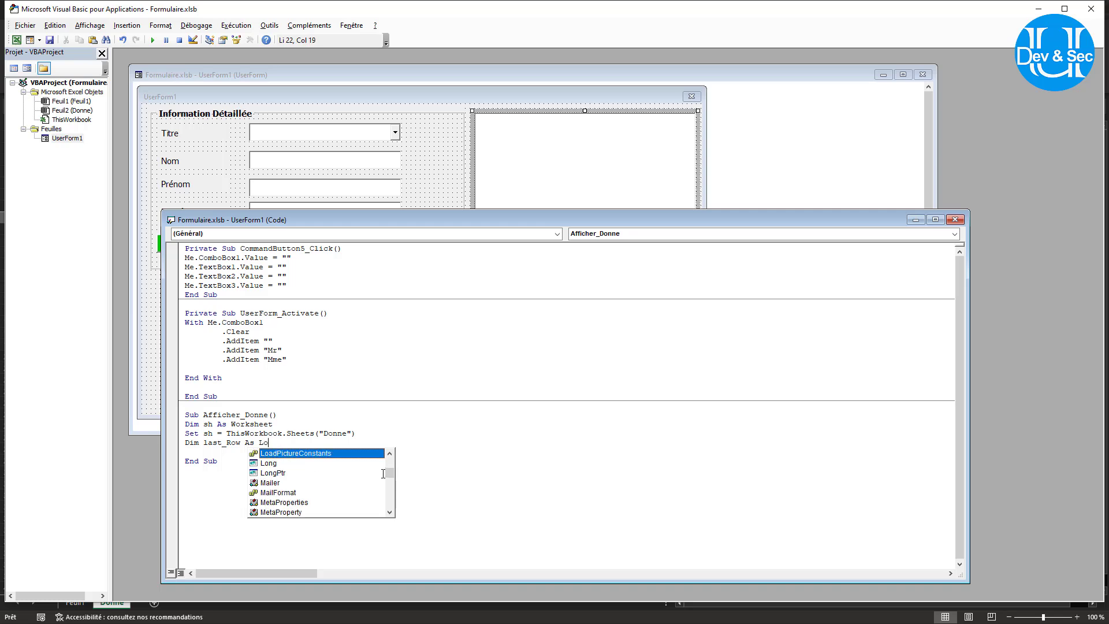
pyautogui.write('n')
pyautogui.press('Tab')
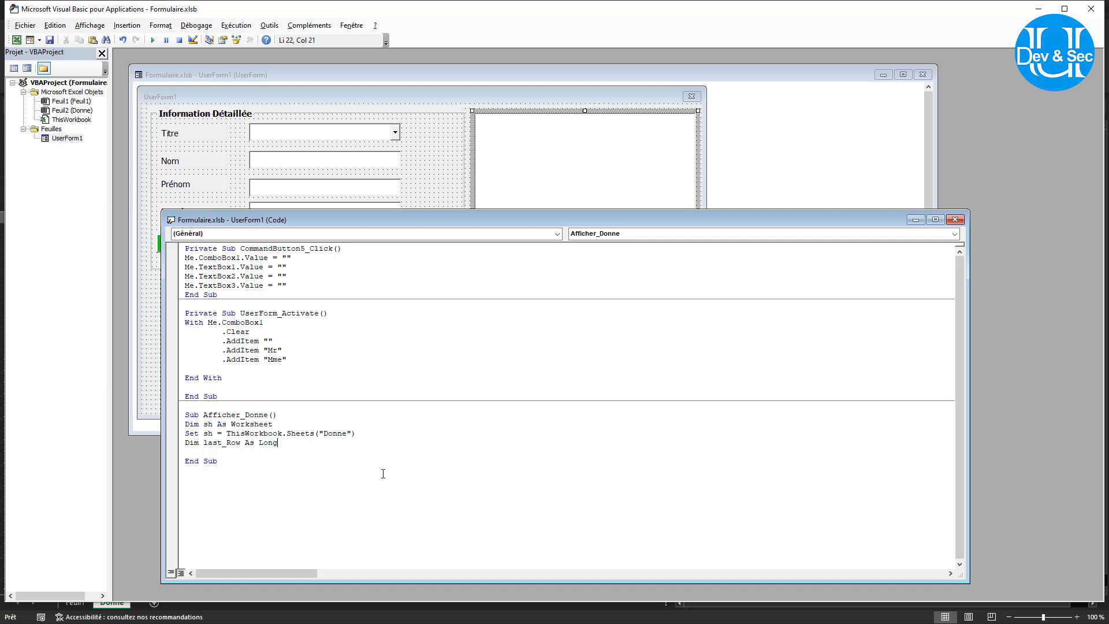
# - Begin the line last_Row = Application. on a new line
pyautogui.press('Return')
pyautogui.write('l')
pyautogui.write('as')
pyautogui.write('t_r')
pyautogui.write('ow')
pyautogui.press('BackSpace')
pyautogui.press('BackSpace')
pyautogui.write('Row = ')
pyautogui.write('Ap')
pyautogui.write('plication')
pyautogui.write('.')
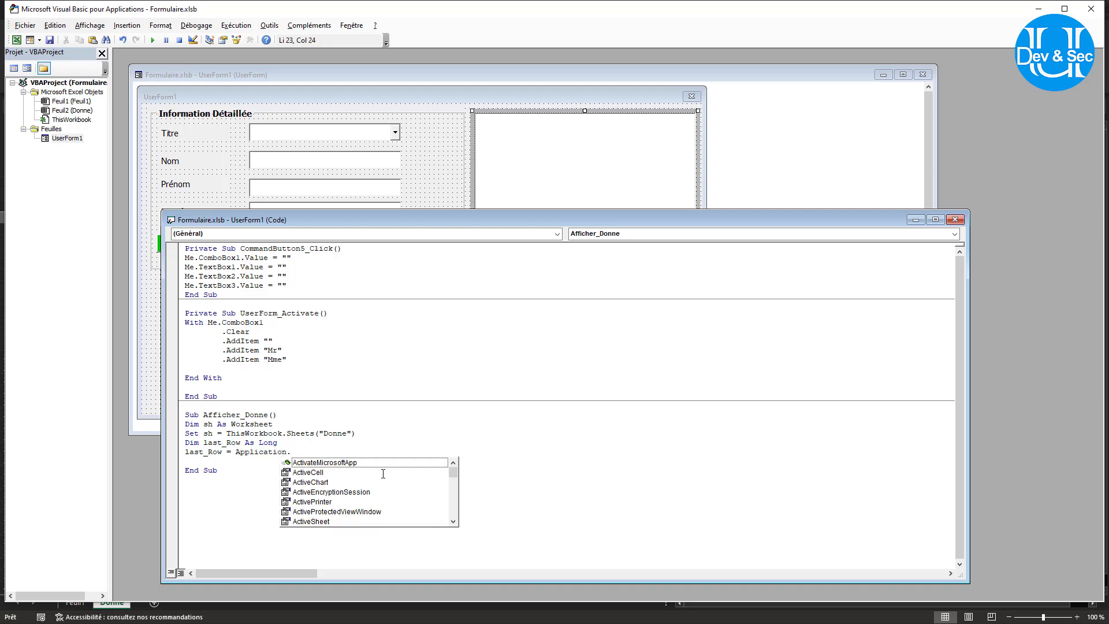
pyautogui.write('Wr')
# - Fix the mistyped Worksheets entry so the line reads Application.WorksheetFunction
pyautogui.press('BackSpace')
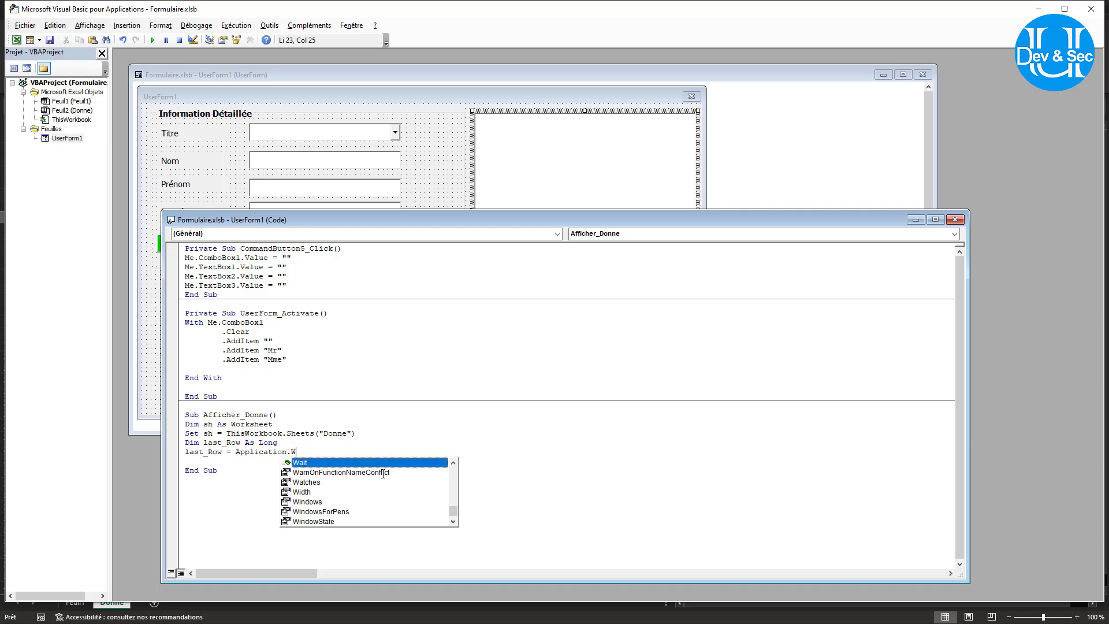
pyautogui.write('or')
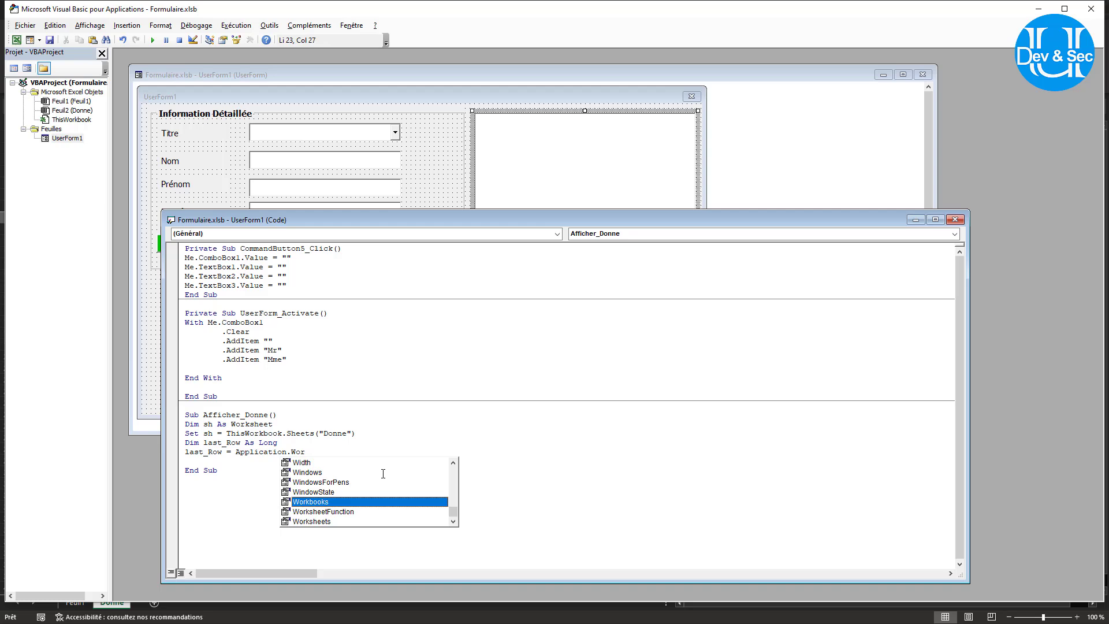
pyautogui.press('Down')
pyautogui.press('Down')
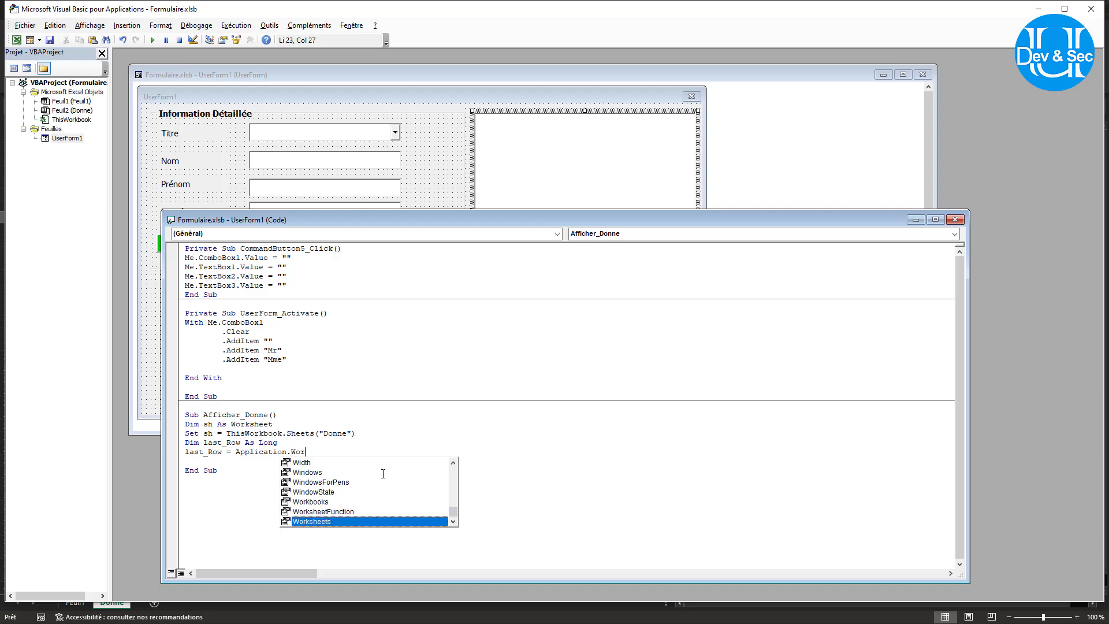
pyautogui.press('Tab')
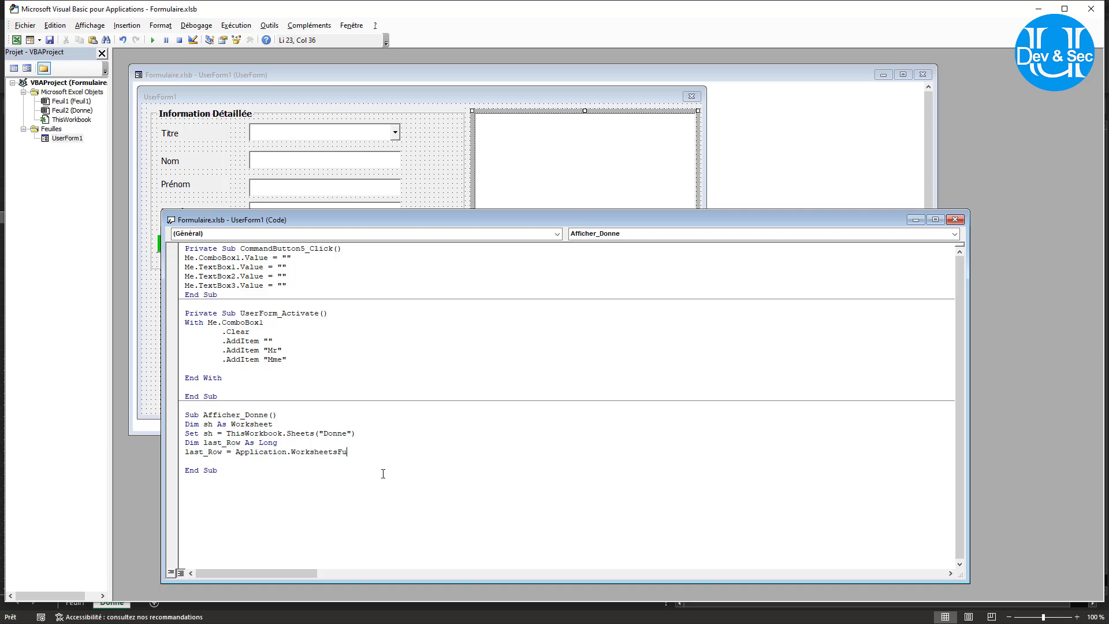
pyautogui.write('nction')
pyautogui.write('.')
pyautogui.write('Co')
pyautogui.write('unt')
pyautogui.write('A')
pyautogui.press('BackSpace')
pyautogui.press('BackSpace')
pyautogui.press('BackSpace')
pyautogui.press('BackSpace')
pyautogui.press('BackSpace')
pyautogui.press('BackSpace')
pyautogui.write('.Wo')
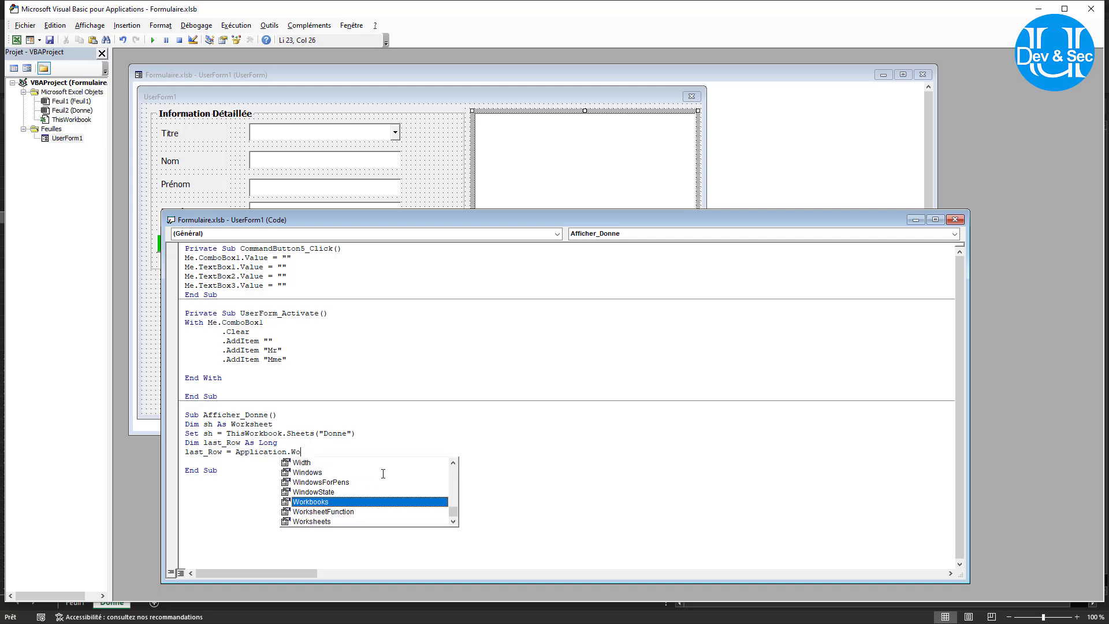
pyautogui.write('r')
pyautogui.press('Down')
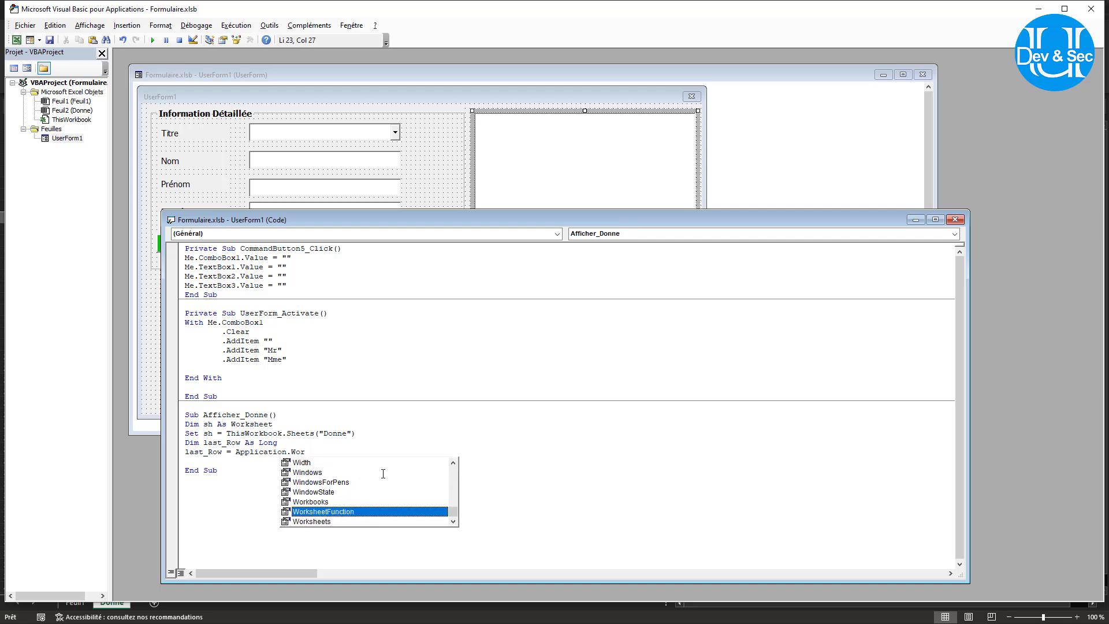
pyautogui.press('Tab')
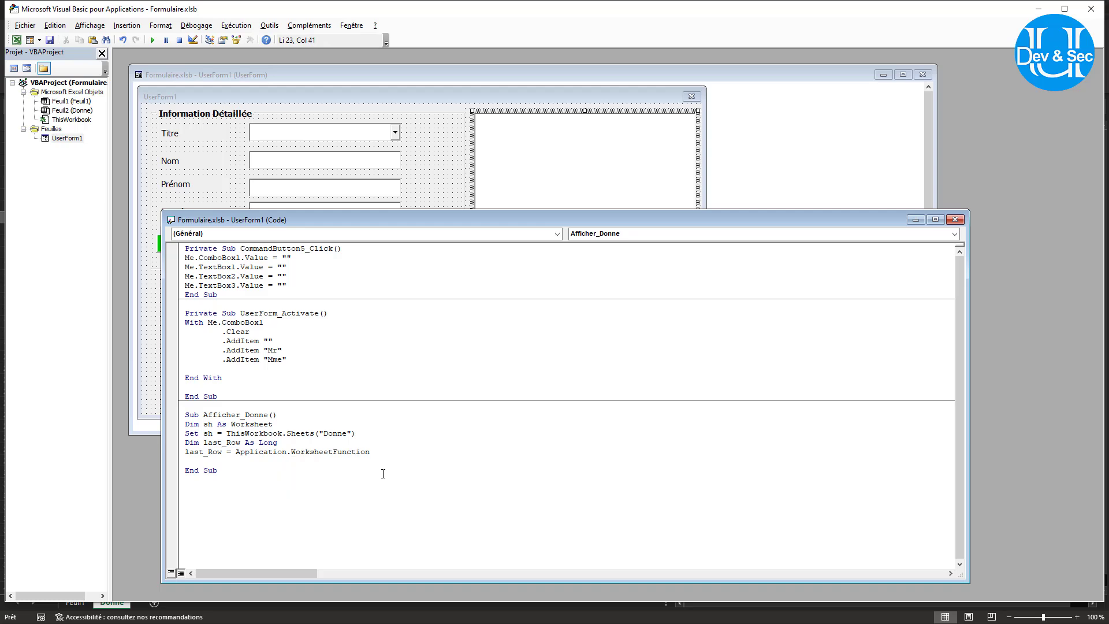
# - Append CountA(sh.Range("A:A")) with its closing parenthesis to finish last_Row
pyautogui.write('.')
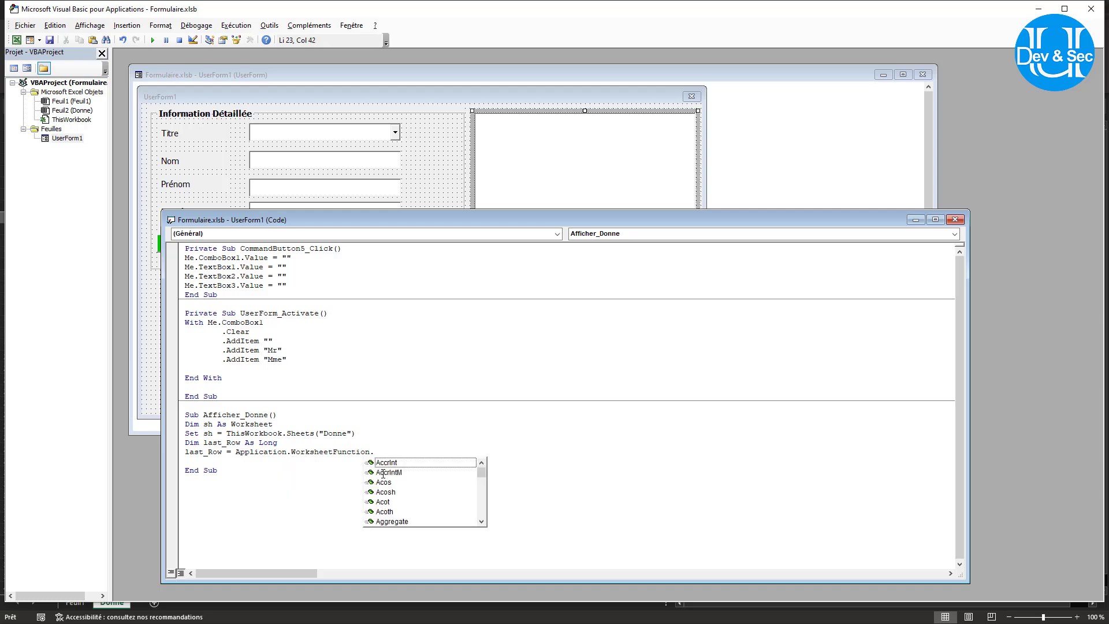
pyautogui.write('A')
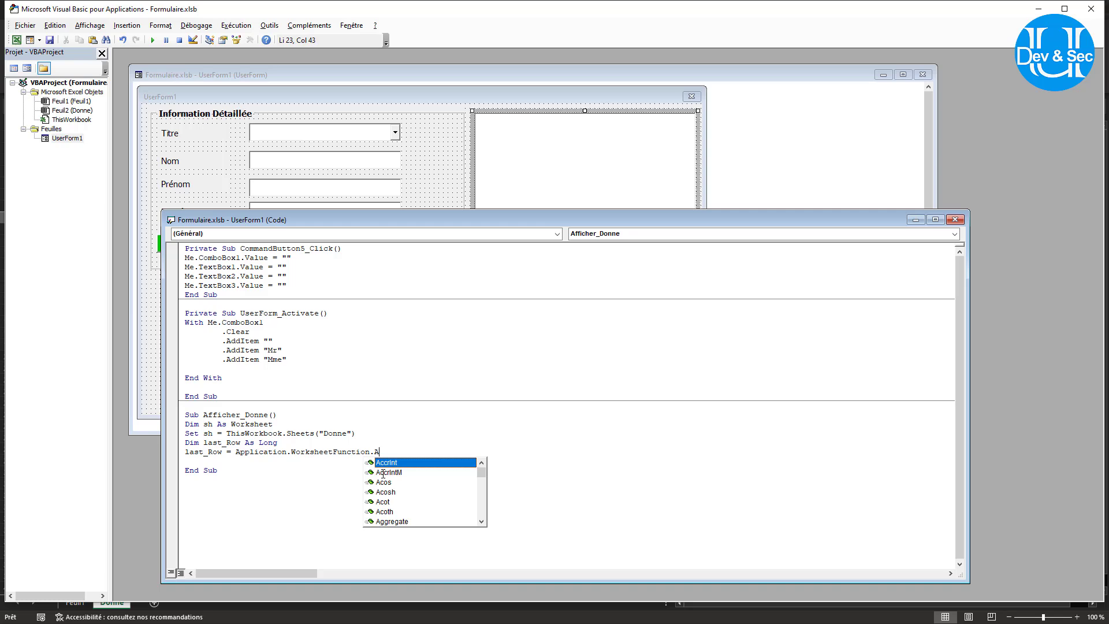
pyautogui.press('BackSpace')
pyautogui.write('C')
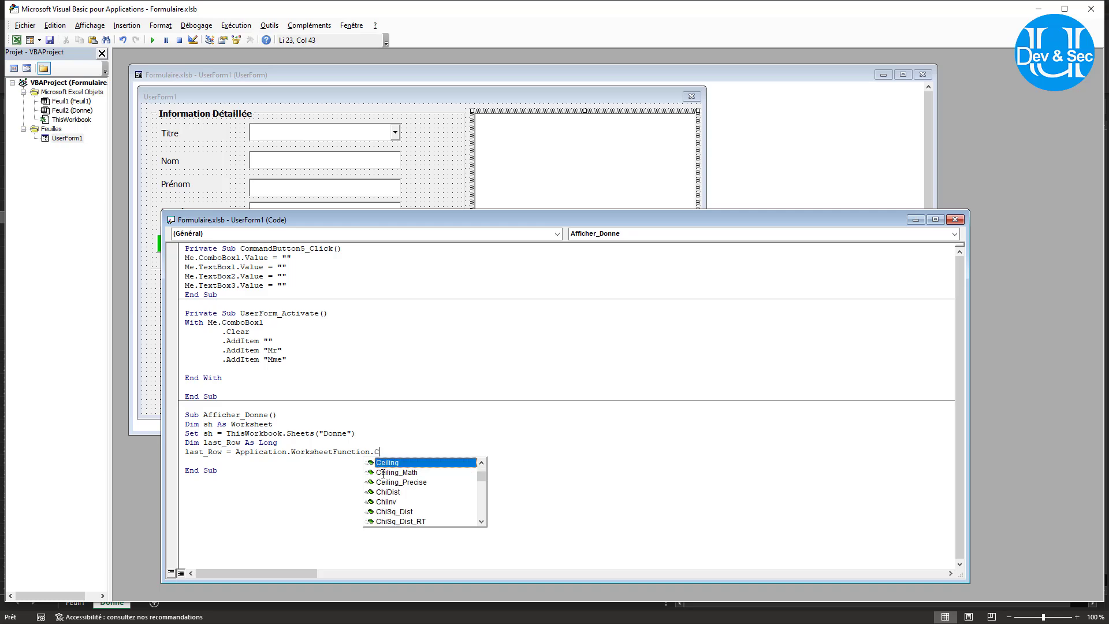
pyautogui.write('oun')
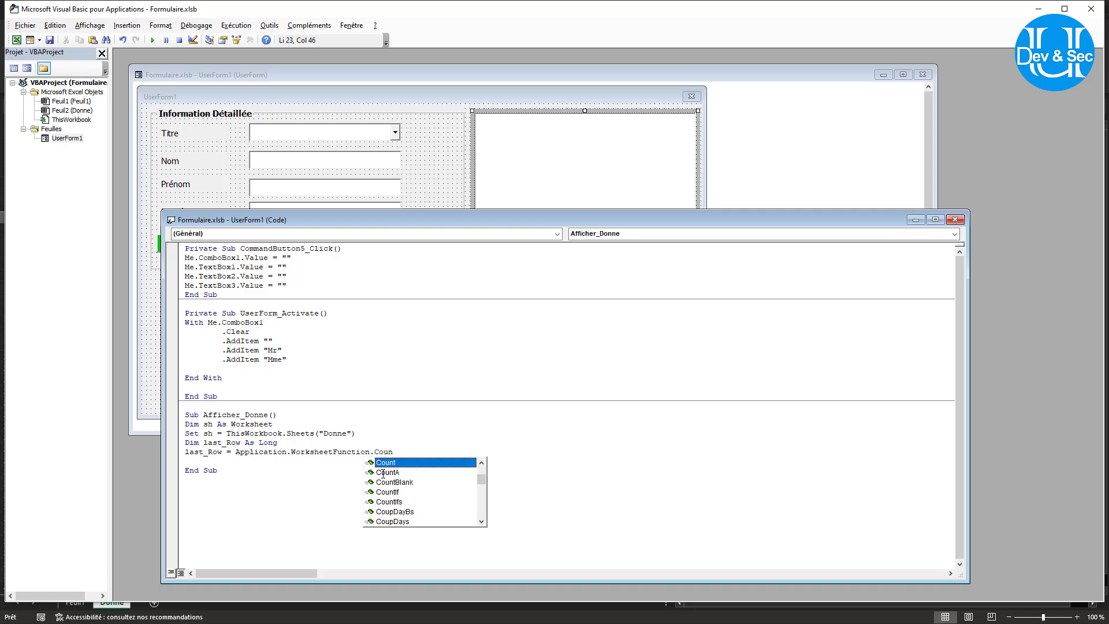
pyautogui.doubleClick(382, 472)
pyautogui.write('(s')
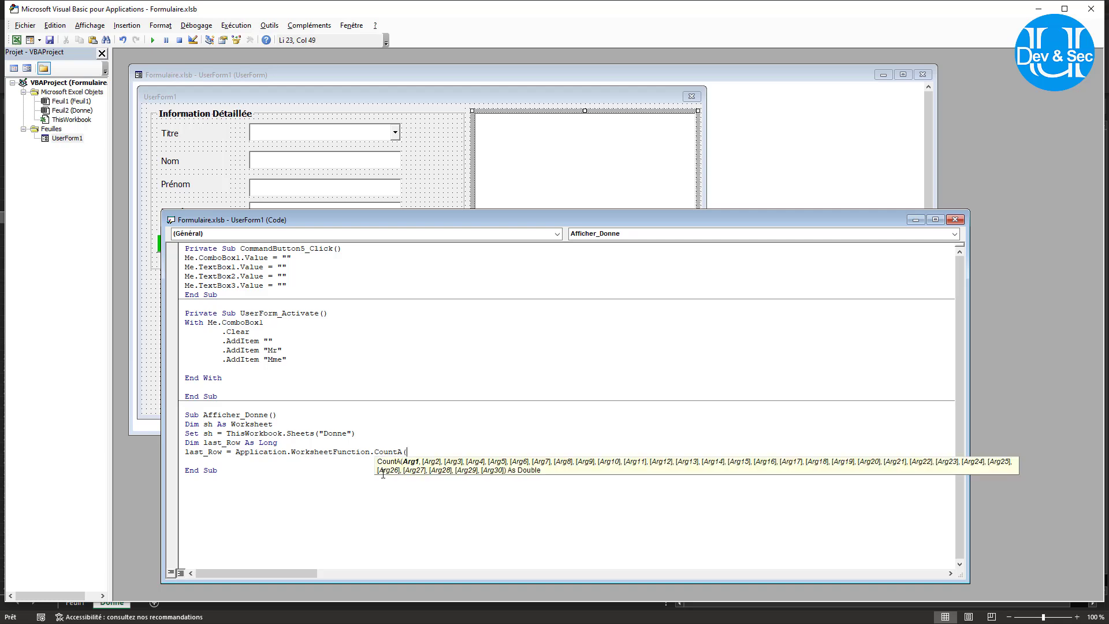
pyautogui.write('g')
pyautogui.write('.')
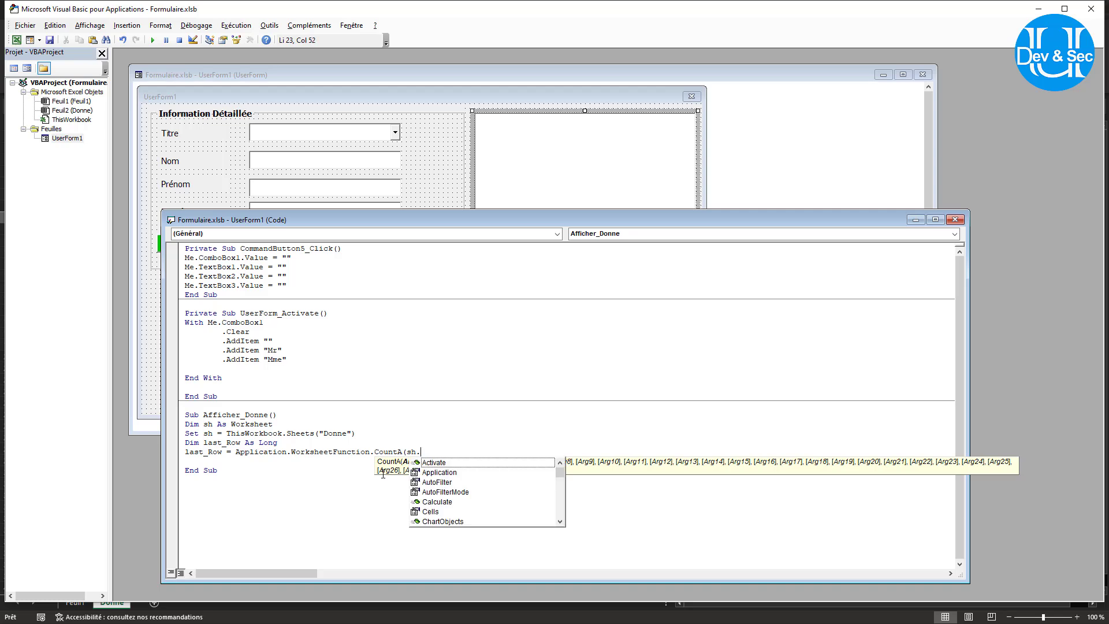
pyautogui.write('Range')
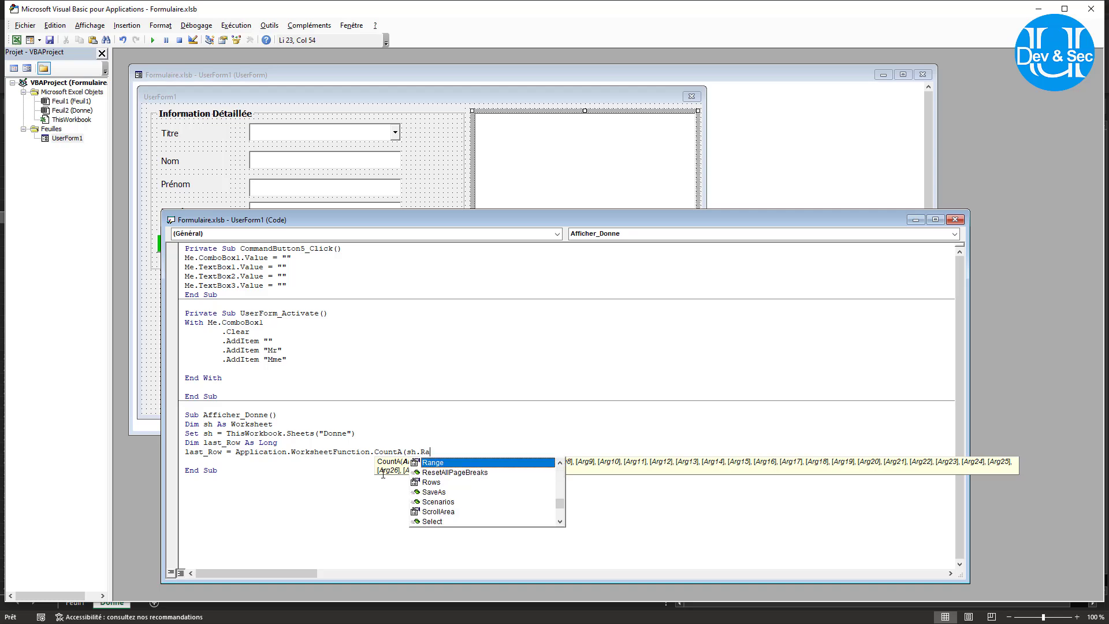
pyautogui.write('(')
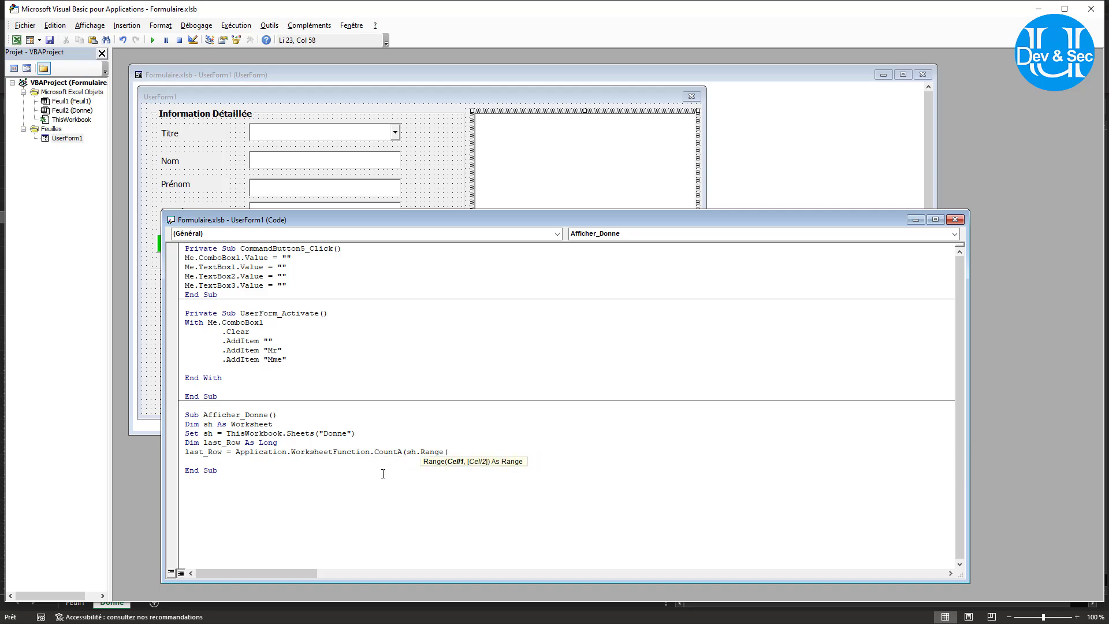
pyautogui.write('"A:')
pyautogui.write('A')
pyautogui.write('")')
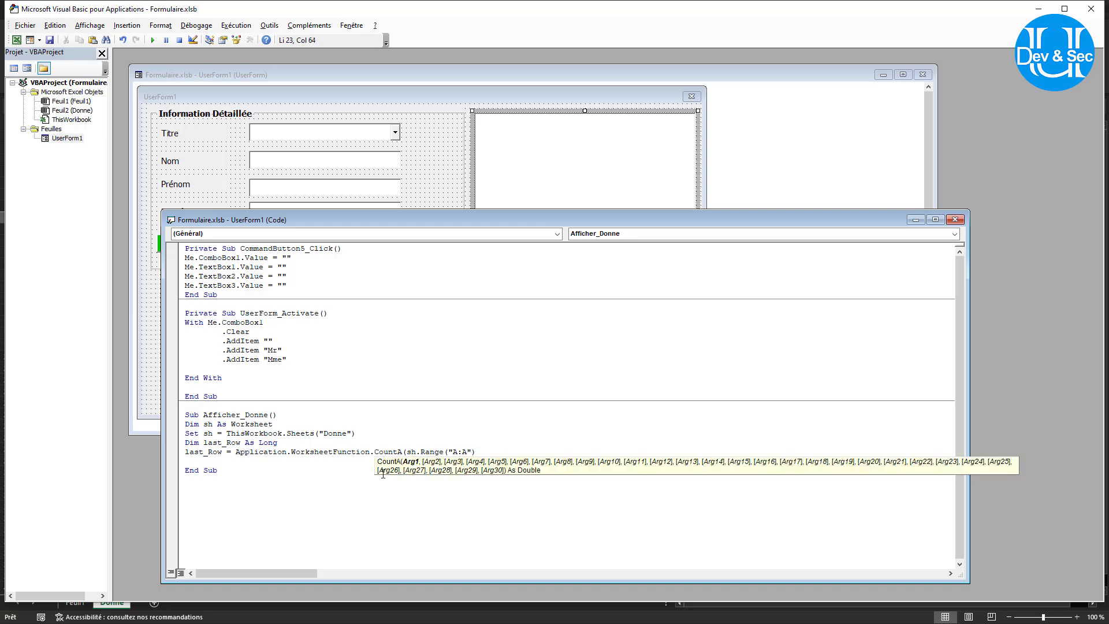
pyautogui.press('Left')
pyautogui.press('Left')
pyautogui.press('Left')
pyautogui.press('Left')
pyautogui.press('Left')
pyautogui.press('Right')
pyautogui.press('Right')
pyautogui.press('Right')
pyautogui.press('Right')
pyautogui.press('Right')
pyautogui.press('Right')
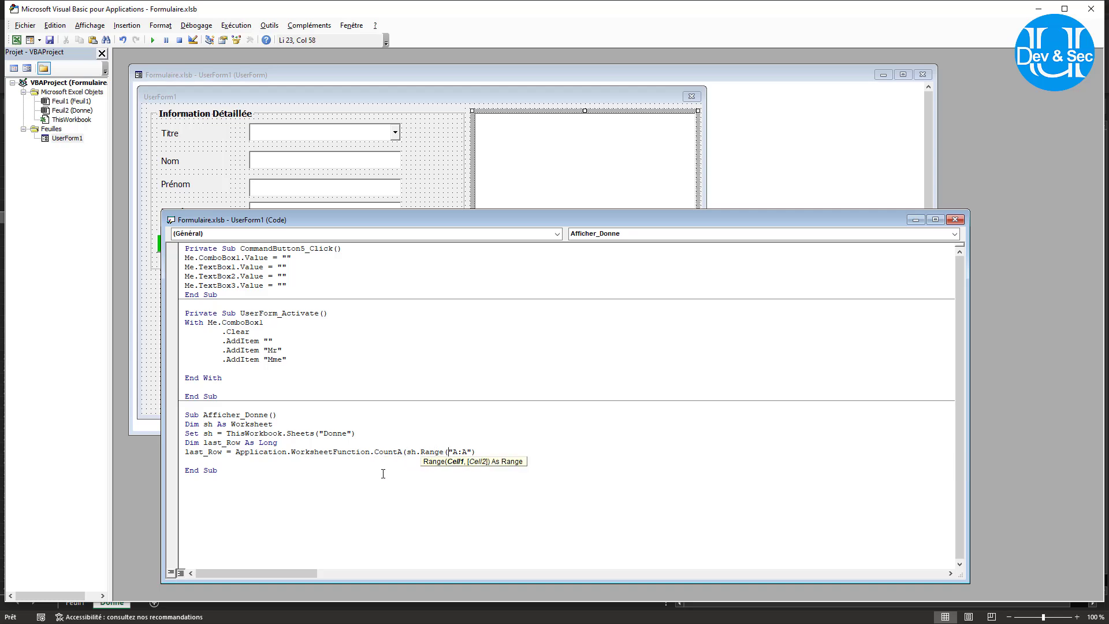
pyautogui.press('Left')
pyautogui.press('Left')
pyautogui.press('Left')
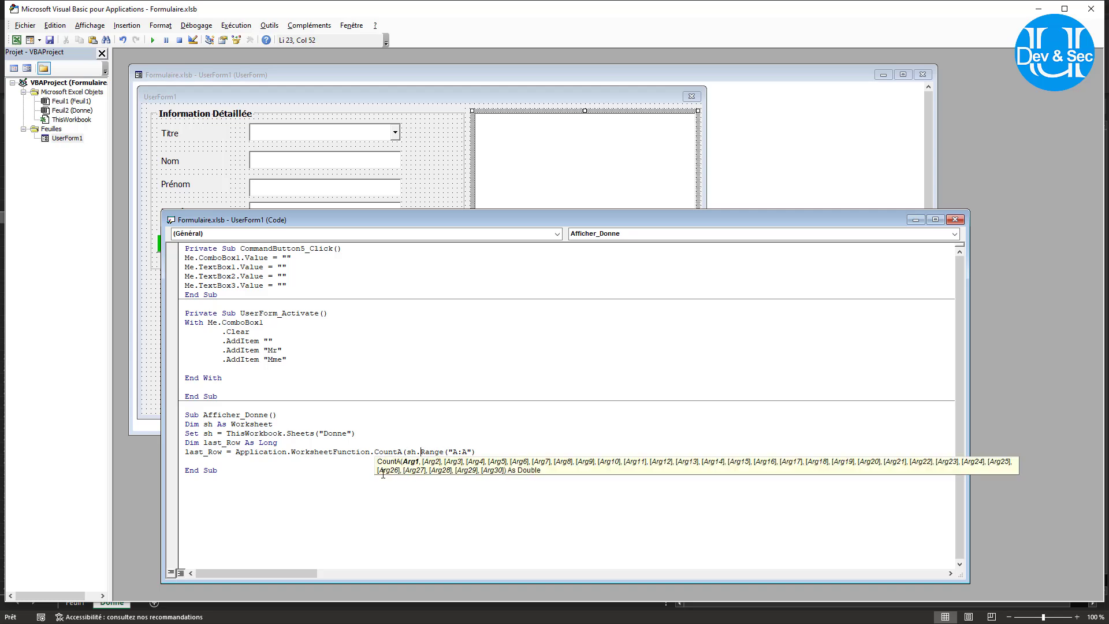
pyautogui.press('Left')
pyautogui.press('Left')
pyautogui.press('Left')
pyautogui.press('Right')
pyautogui.press('Right')
pyautogui.press('Right')
pyautogui.press('Right')
pyautogui.press('Right')
pyautogui.press('Right')
pyautogui.press('Right')
pyautogui.press('Right')
pyautogui.press('Right')
pyautogui.write(')')
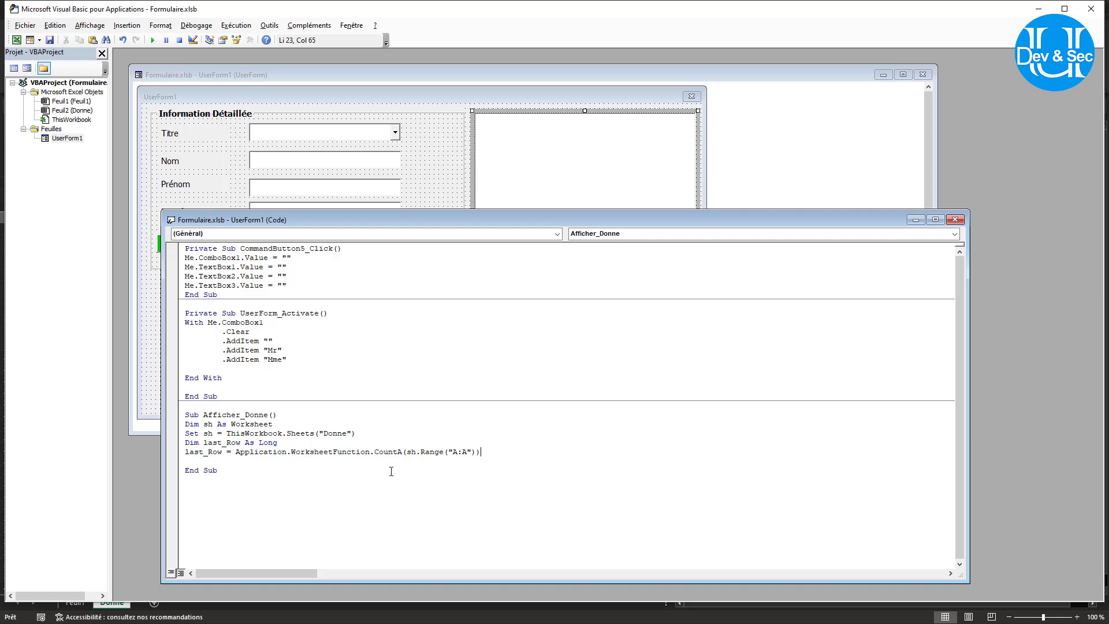
pyautogui.moveTo(402, 451); pyautogui.dragTo(409, 453)
pyautogui.moveTo(494, 452)
pyautogui.mouseDown()
pyautogui.moveTo(463, 451)
pyautogui.moveTo(472, 451)
pyautogui.mouseUp()
pyautogui.click(445, 451)
pyautogui.press('Right')
pyautogui.click(698, 113)
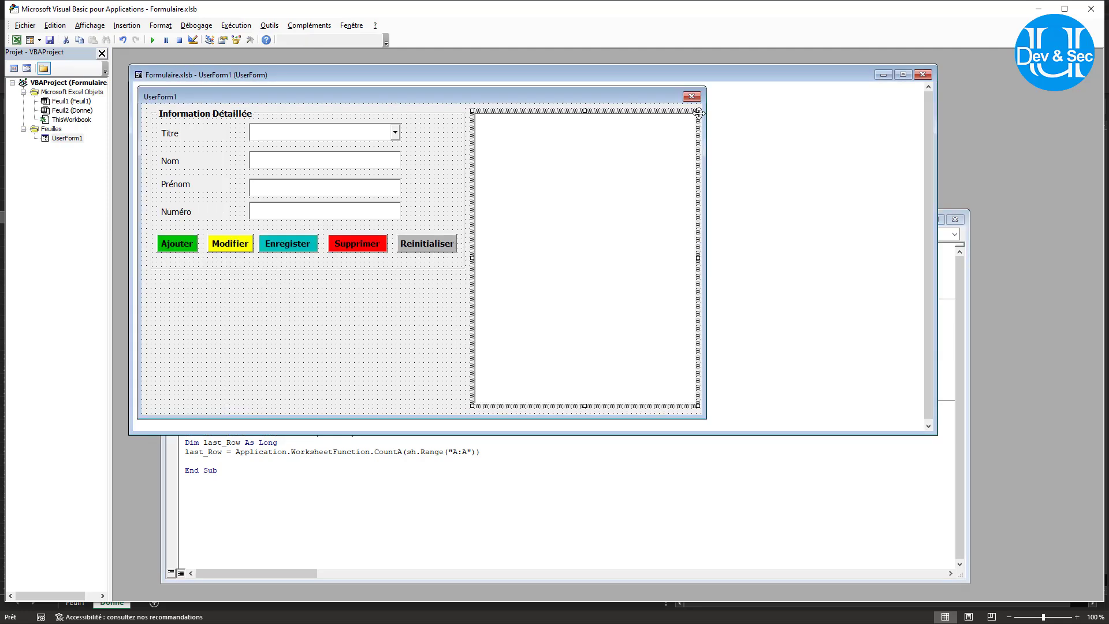
pyautogui.press('F4')
pyautogui.click(800, 213)
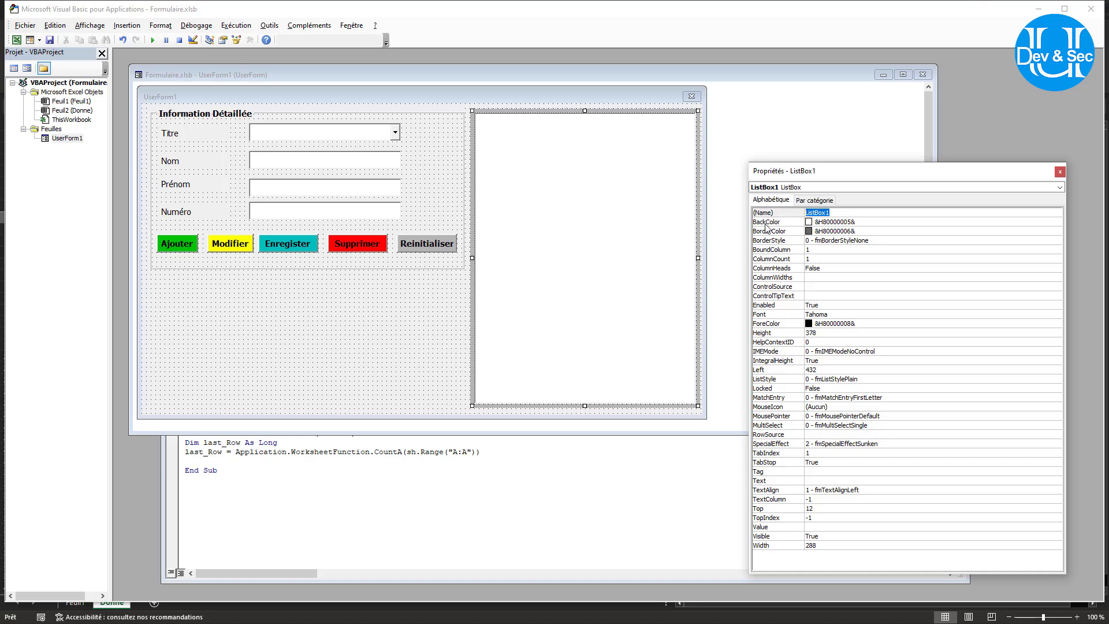
pyautogui.click(1059, 171)
pyautogui.hotkey('alt', 'Tab')
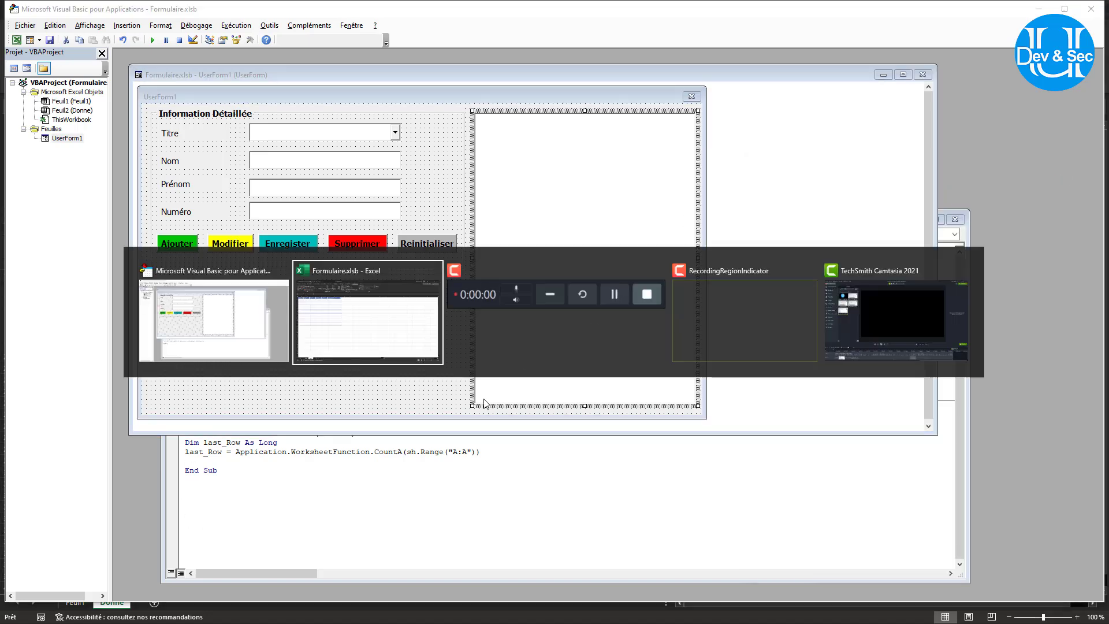
pyautogui.press('Escape')
pyautogui.click(220, 459)
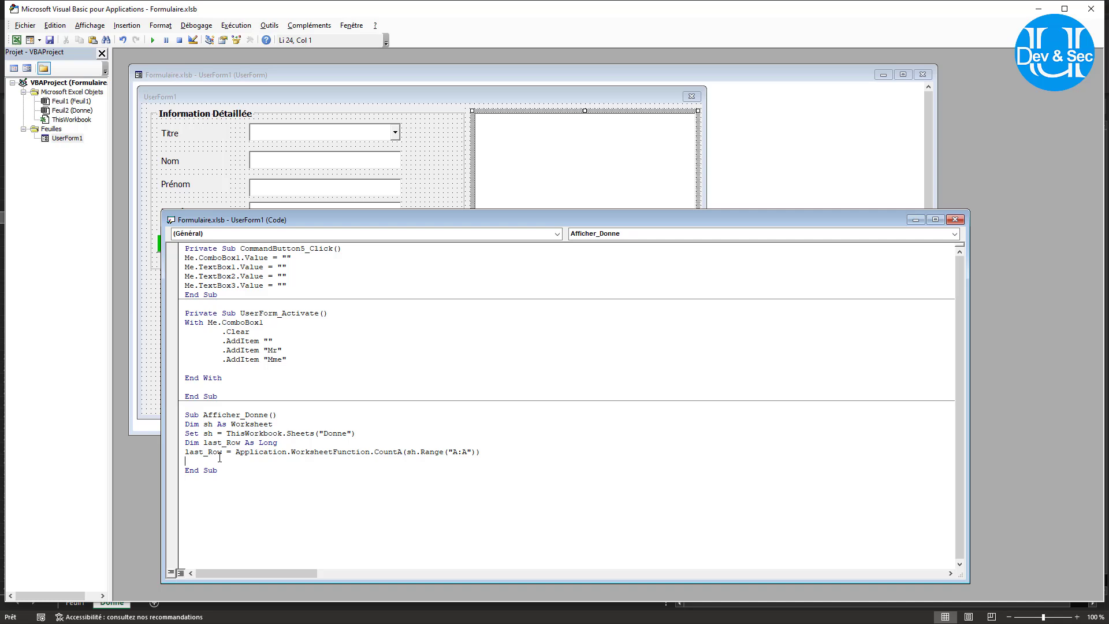
# - Insert a With Me.ListBox1 … End With block in Afficher_Donne
pyautogui.press('Return')
pyautogui.write('w')
pyautogui.press('BackSpace')
pyautogui.write('Wi')
pyautogui.write('th')
pyautogui.press('Return')
pyautogui.press('Return')
pyautogui.press('Return')
pyautogui.write('END')
pyautogui.press('BackSpace')
pyautogui.press('BackSpace')
pyautogui.write('nd ')
pyautogui.write('With')
pyautogui.write('Me')
pyautogui.write('.')
pyautogui.write('ListBox1')
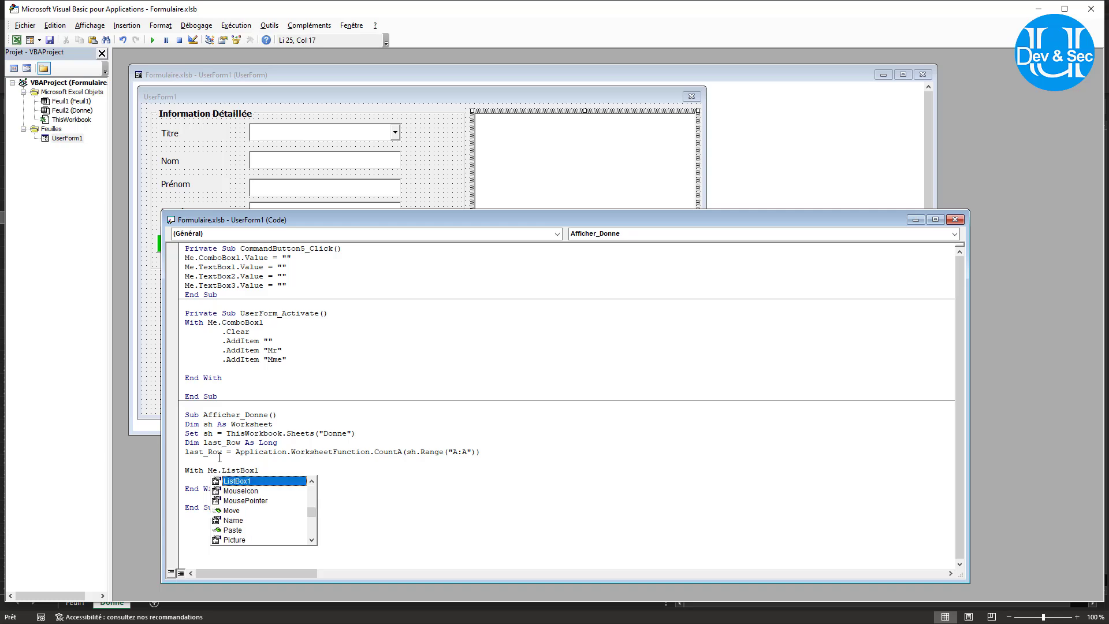
pyautogui.press('Return')
pyautogui.press('Tab')
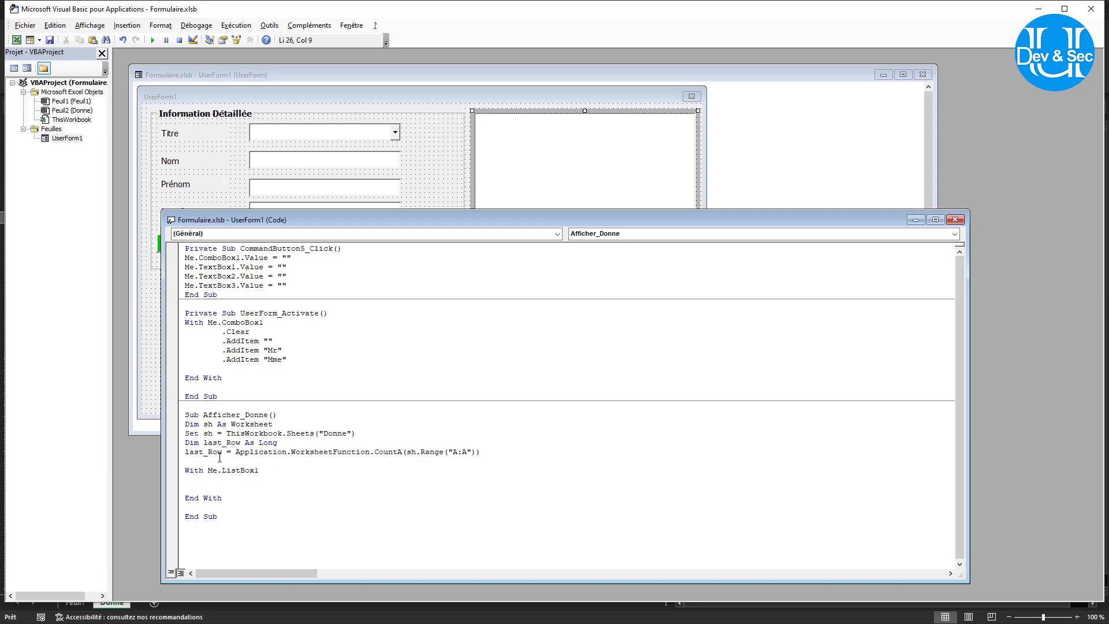
# - Set .ColumnHeads = True inside the ListBox1 block
pyautogui.write('.')
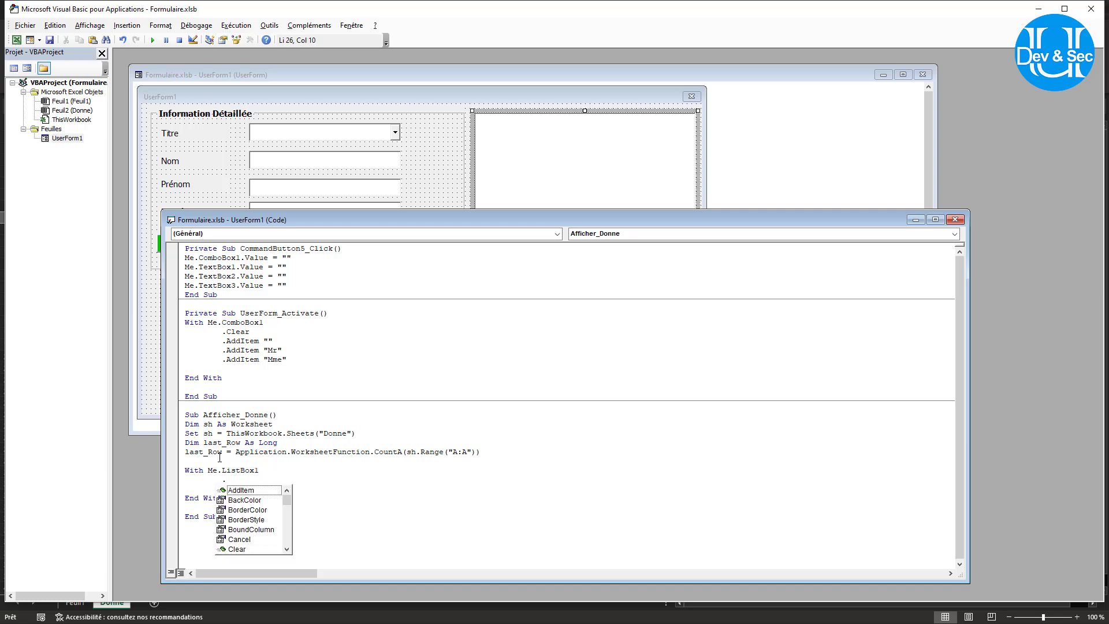
pyautogui.write('c')
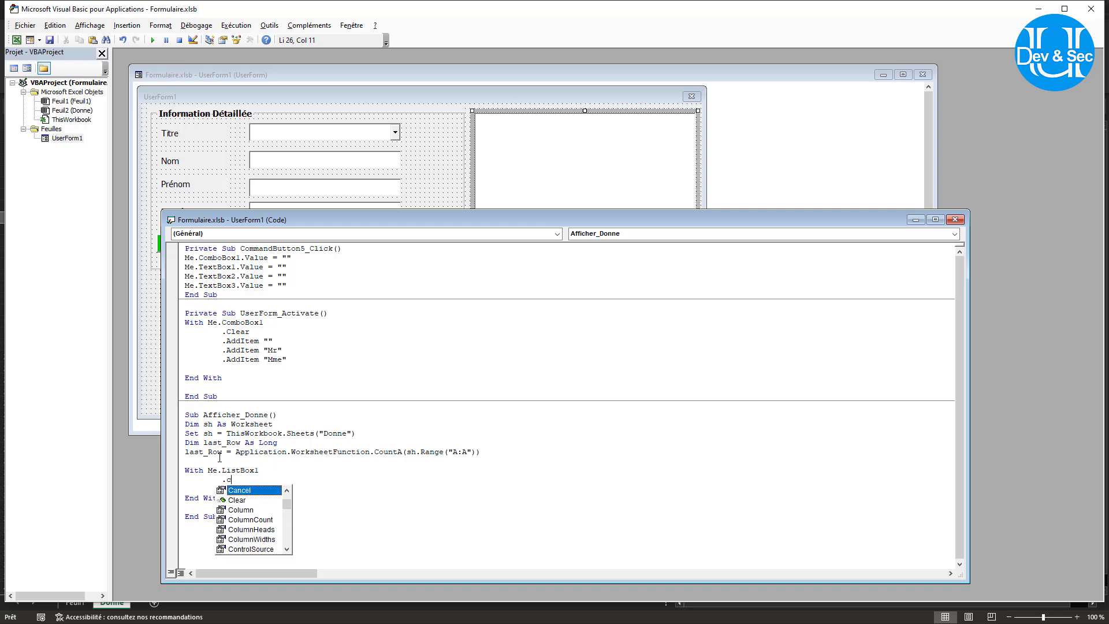
pyautogui.write('o')
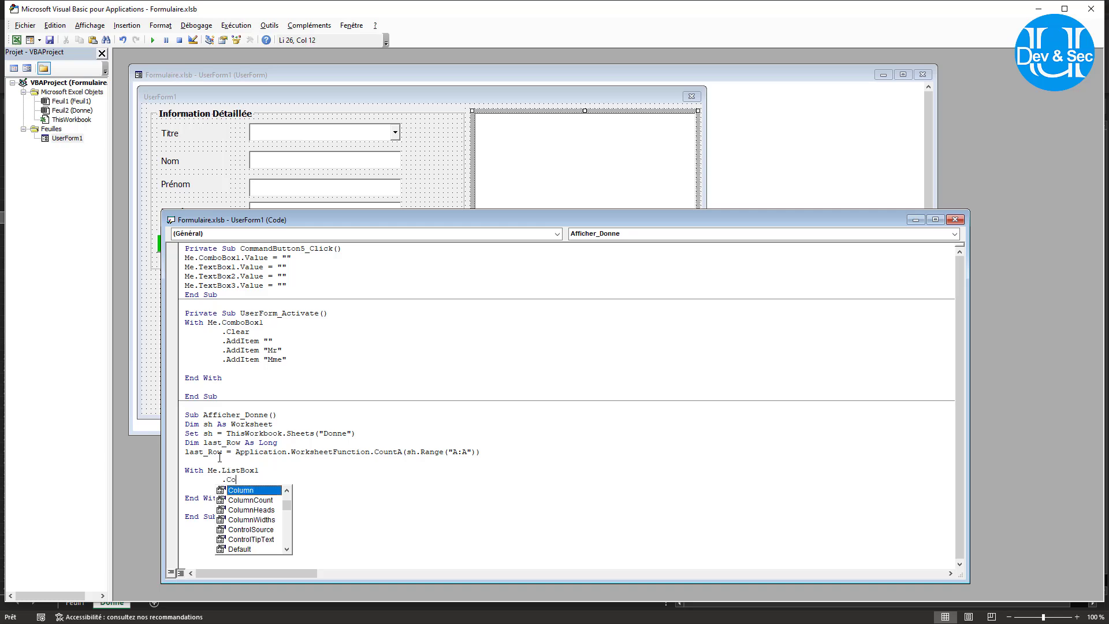
pyautogui.press('Down')
pyautogui.press('Down')
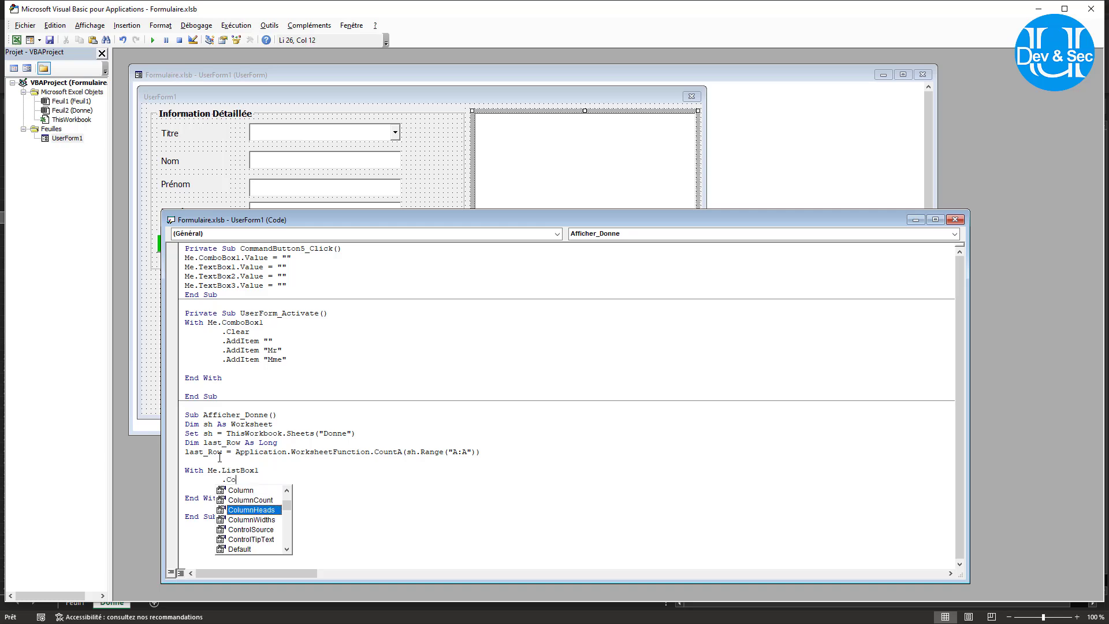
pyautogui.press('Tab')
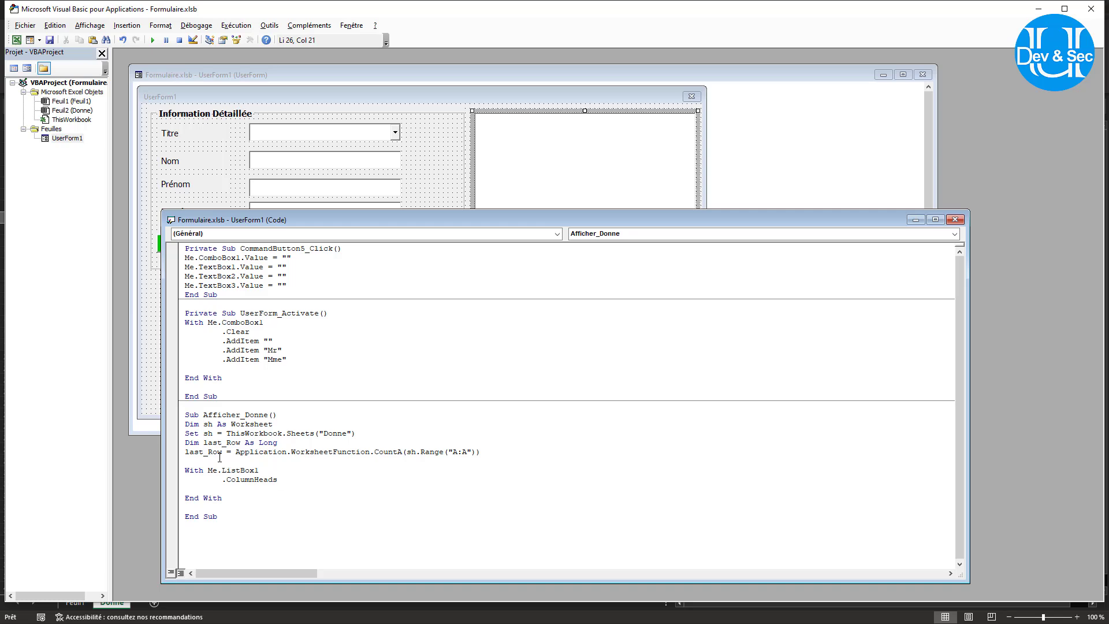
pyautogui.write('= T')
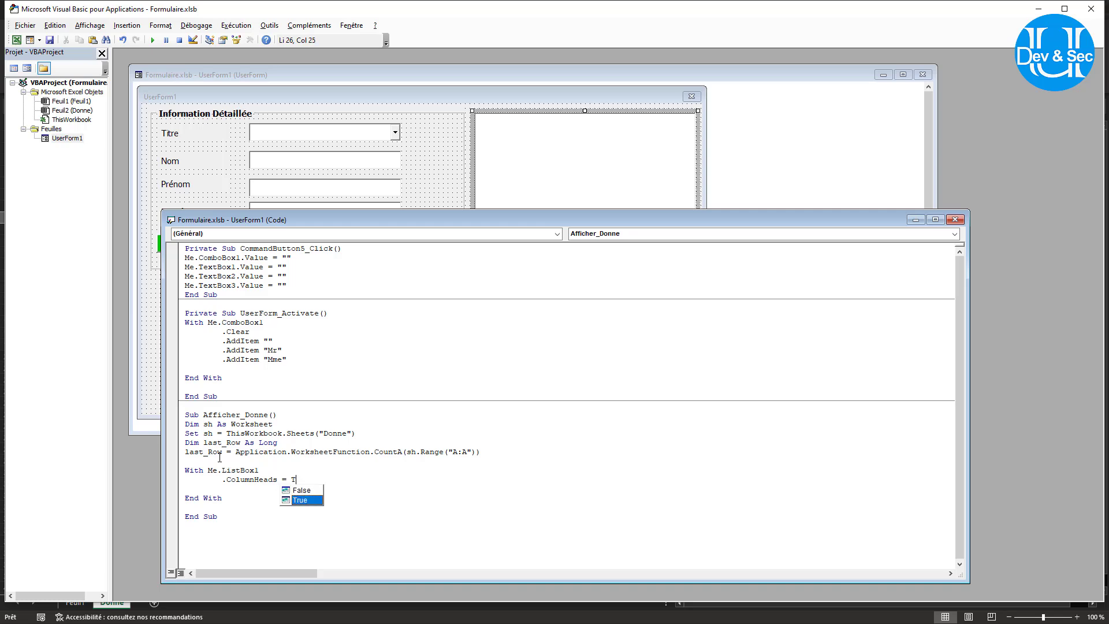
pyautogui.write('r')
pyautogui.press('Tab')
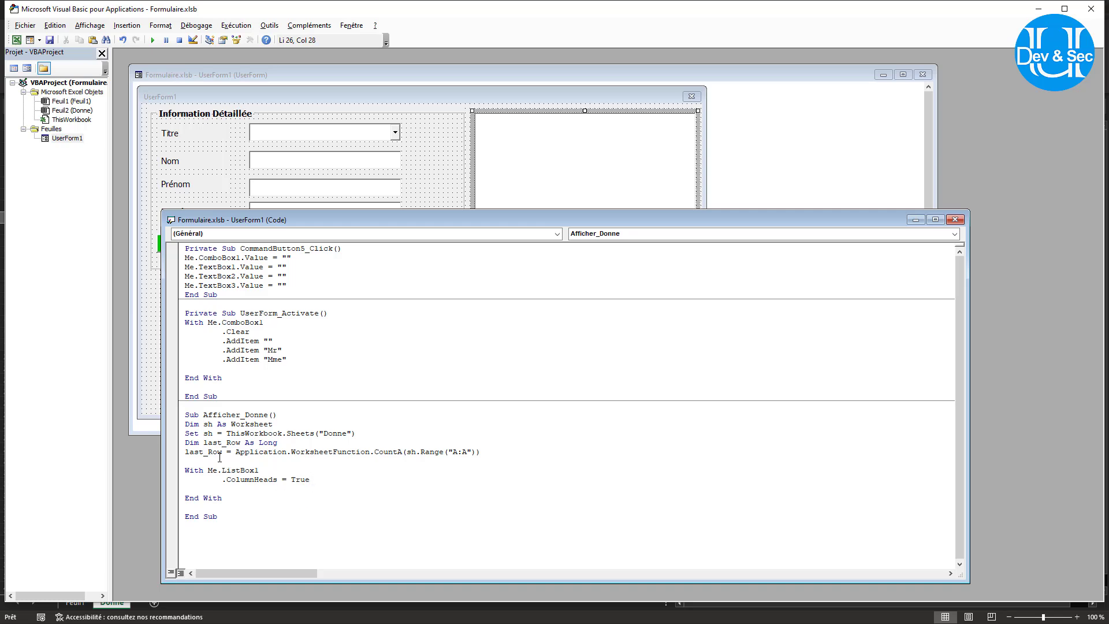
pyautogui.press('Return')
# - After checking the Donne sheet's columns, add .ColumnCount = 6
pyautogui.click(81, 613)
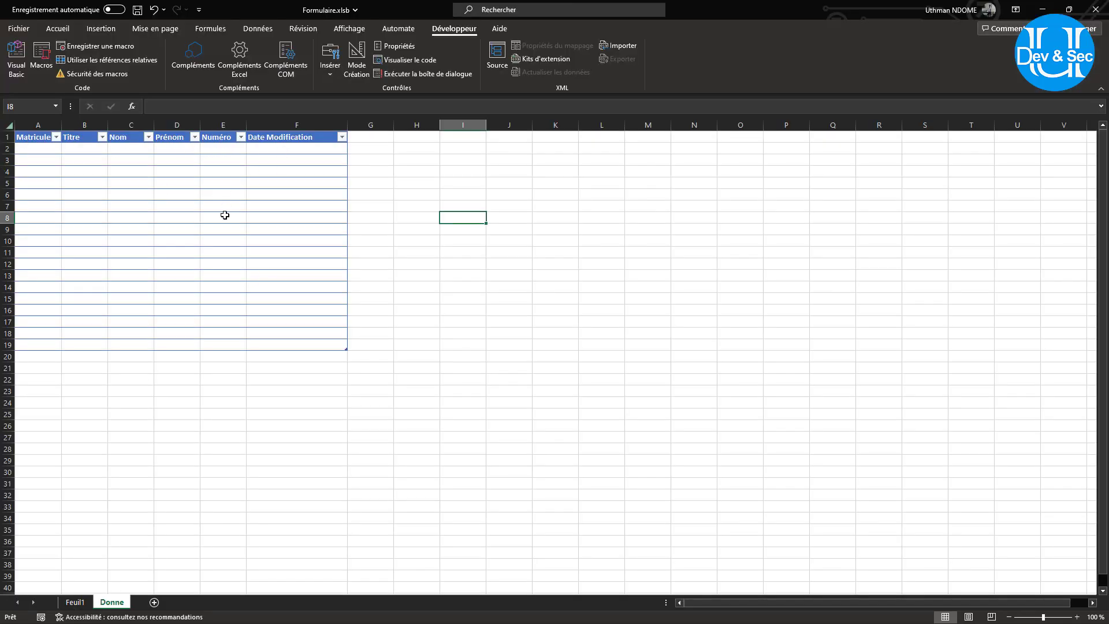
pyautogui.hotkey('alt', 'Tab')
pyautogui.click(378, 348)
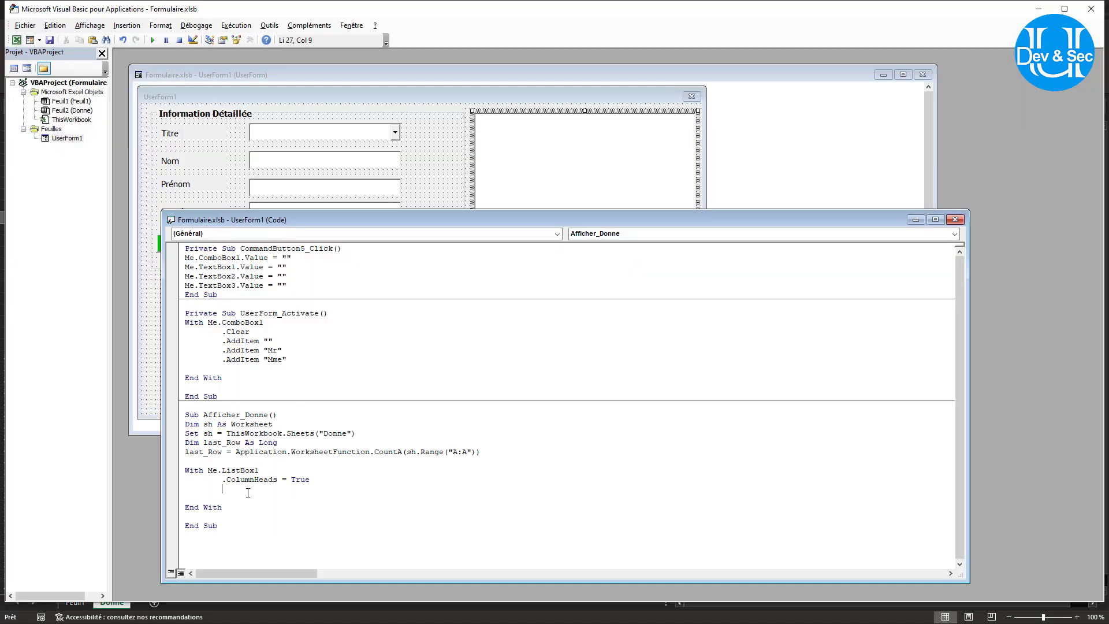
pyautogui.write('c')
pyautogui.press('BackSpace')
pyautogui.write('.Co')
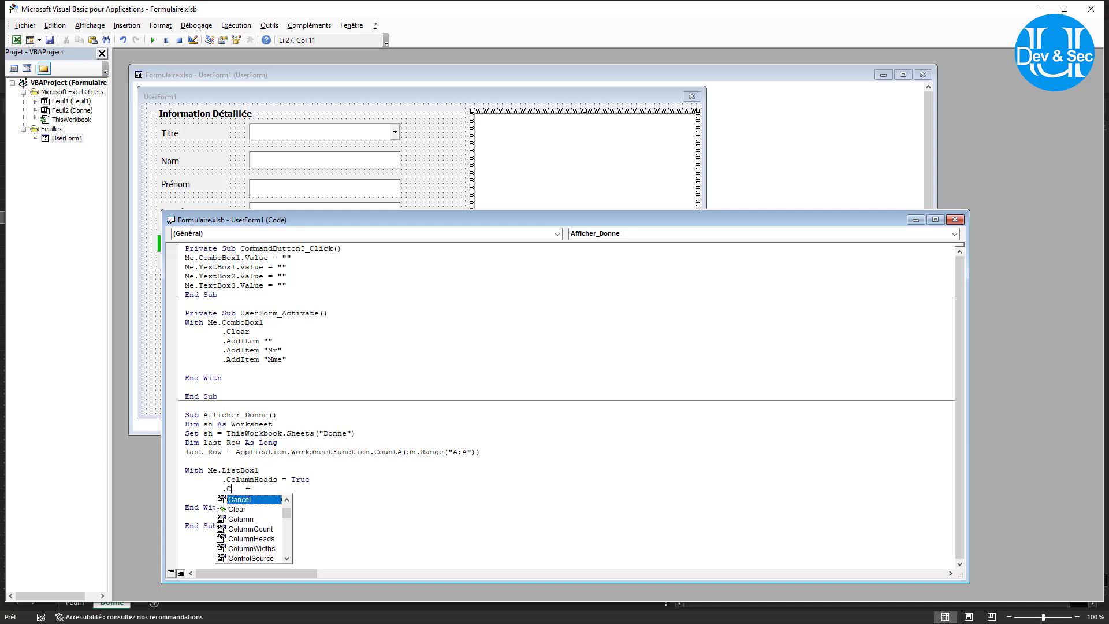
pyautogui.write('u')
pyautogui.press('BackSpace')
pyautogui.write('lumnC')
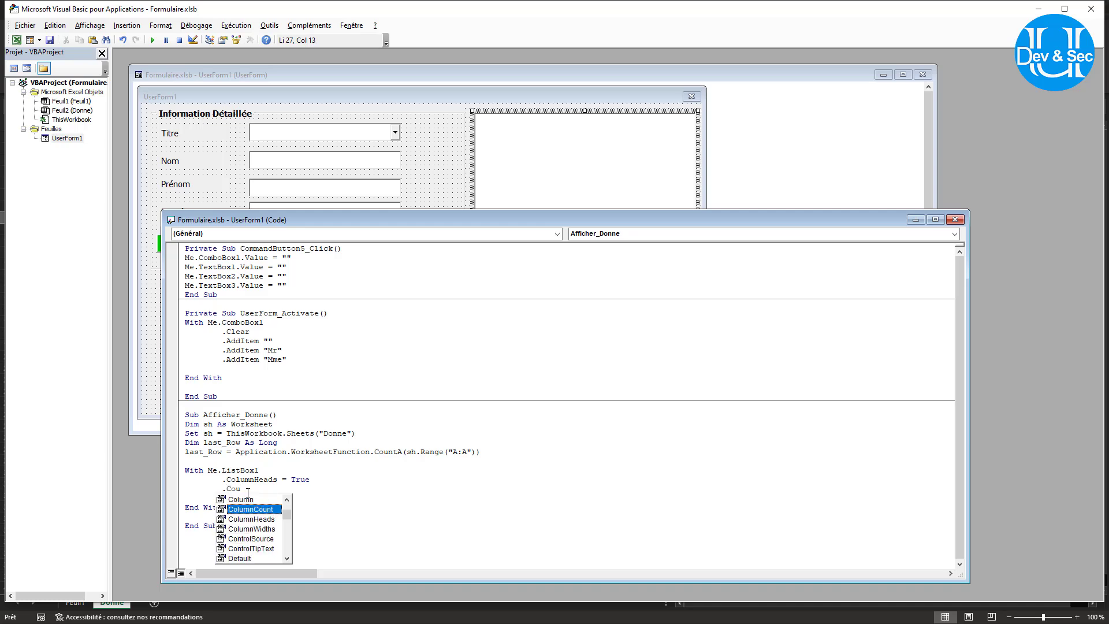
pyautogui.press('Tab')
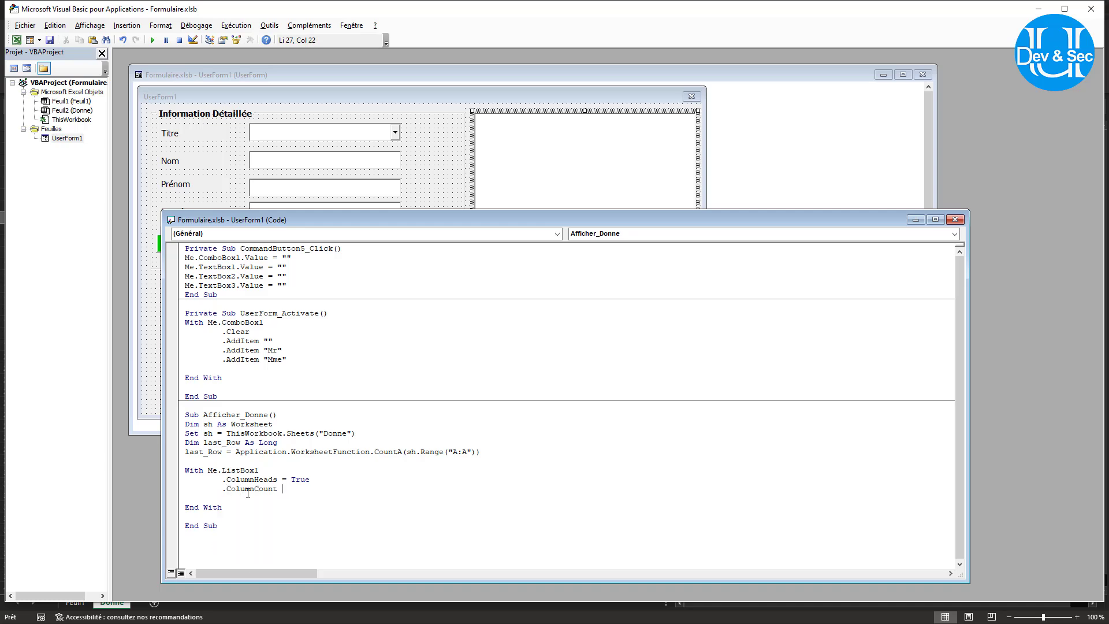
pyautogui.write('= 6')
pyautogui.press('Return')
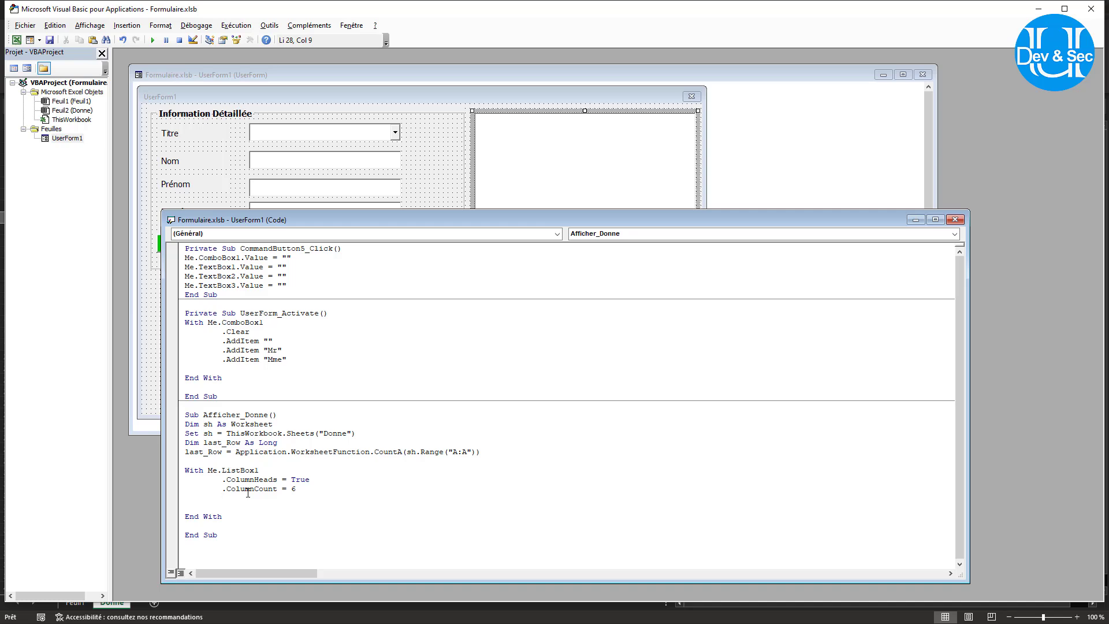
# - Add .ColumnWidths = "50, 100, 100, 100, 100, 100" to the block
pyautogui.write('.c')
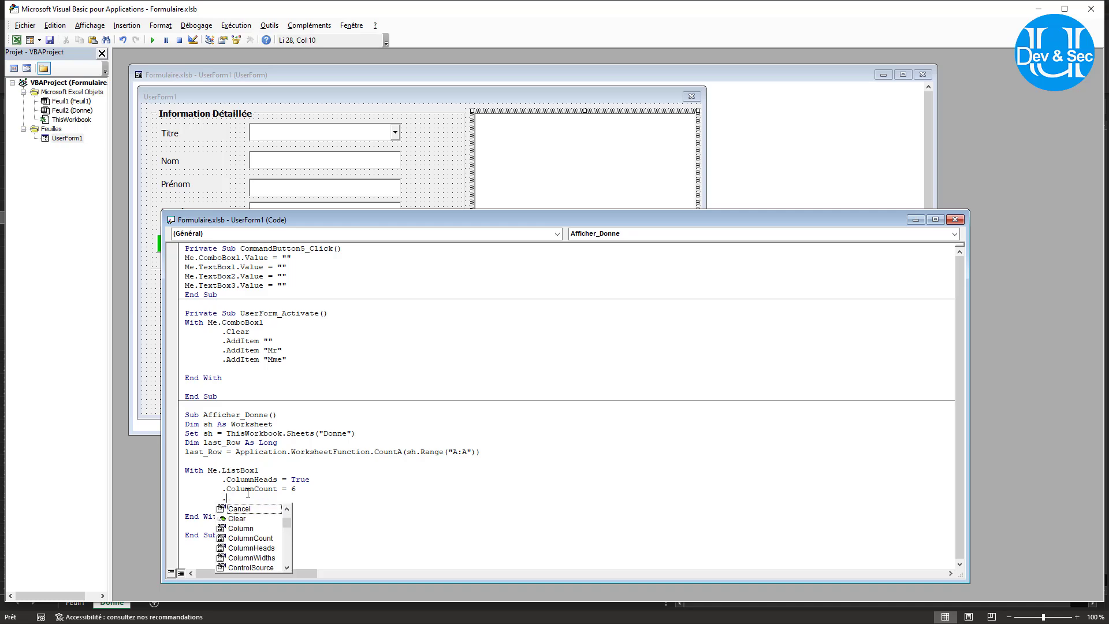
pyautogui.write('ou')
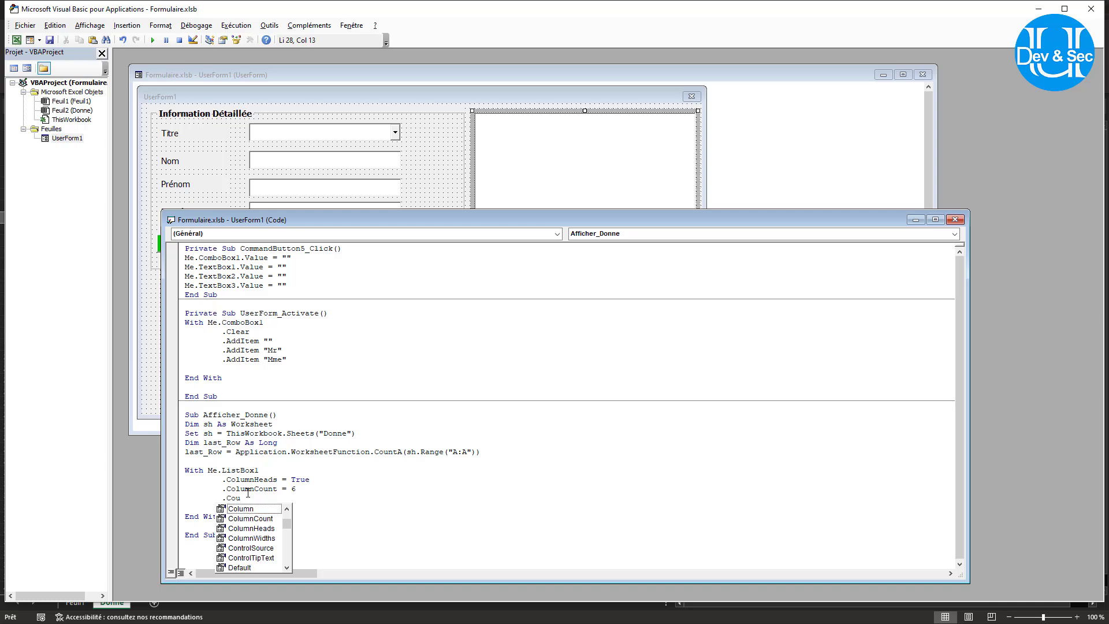
pyautogui.press('Tab')
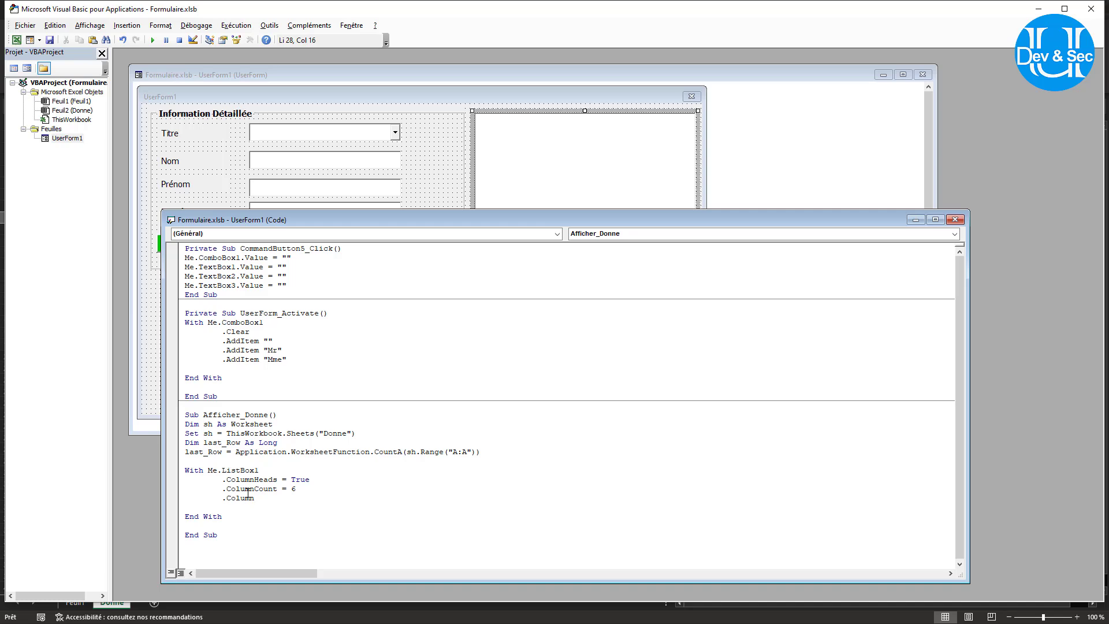
pyautogui.write('W')
pyautogui.press('BackSpace')
pyautogui.press('BackSpace')
pyautogui.press('BackSpace')
pyautogui.press('BackSpace')
pyautogui.press('BackSpace')
pyautogui.press('BackSpace')
pyautogui.write('om')
pyautogui.write('l')
pyautogui.write('umn')
pyautogui.write('Wi')
pyautogui.write('dths')
pyautogui.write(' =')
pyautogui.write('"')
pyautogui.write('50')
pyautogui.write(',')
pyautogui.write('100, ')
pyautogui.write('500')
pyautogui.press('BackSpace')
pyautogui.press('BackSpace')
pyautogui.press('BackSpace')
pyautogui.write('00')
pyautogui.write('1')
pyautogui.write('00')
pyautogui.write(',')
pyautogui.write('100')
pyautogui.write(',')
pyautogui.write('5')
pyautogui.write('100')
pyautogui.press('Return')
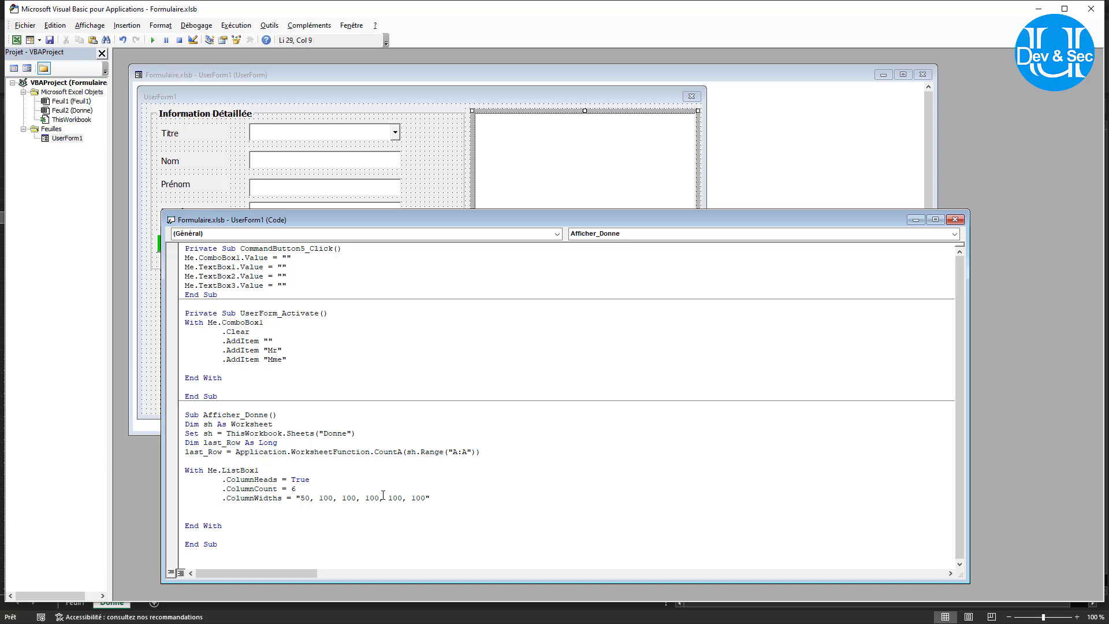
pyautogui.write('.R')
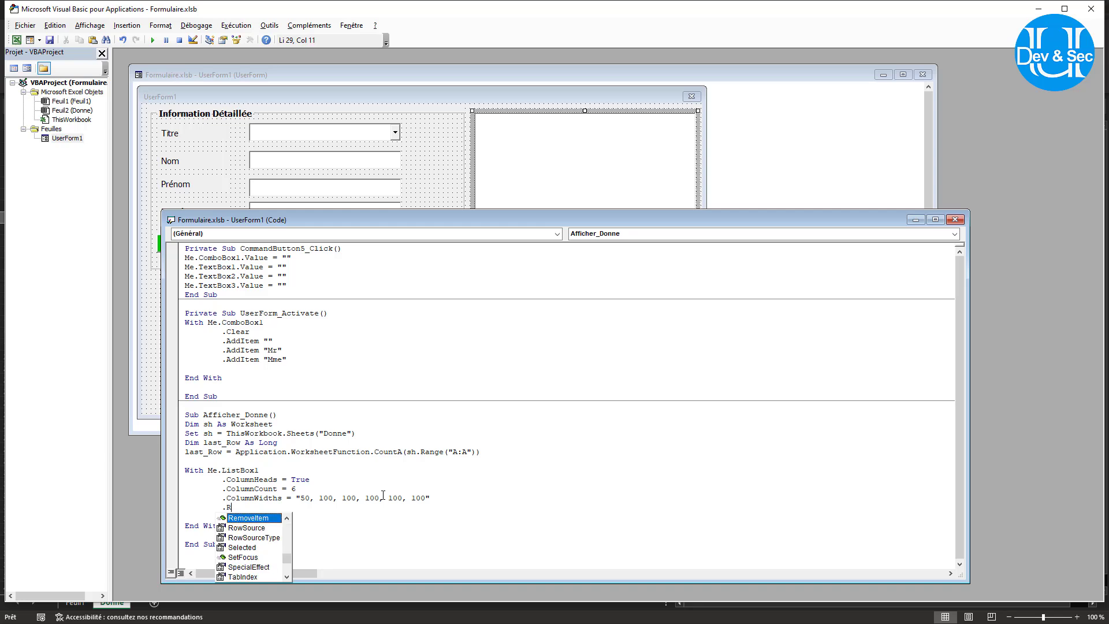
pyautogui.write('ou')
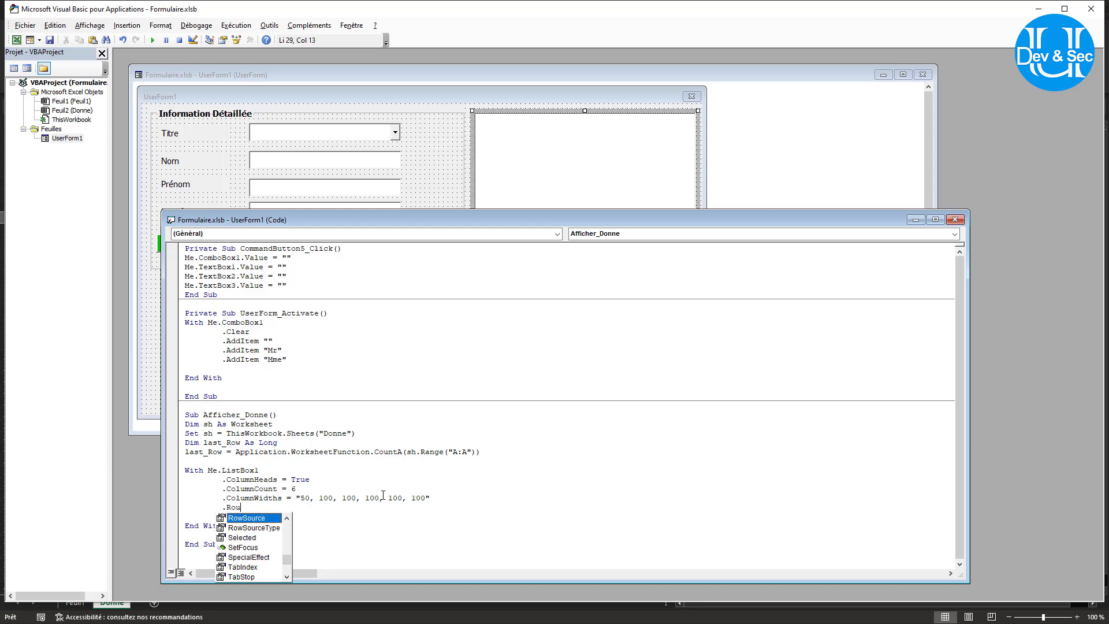
# - Set ListBox1's .RowSource to "Donne!A1:F" & last_Row
pyautogui.press('Tab')
pyautogui.write('= "')
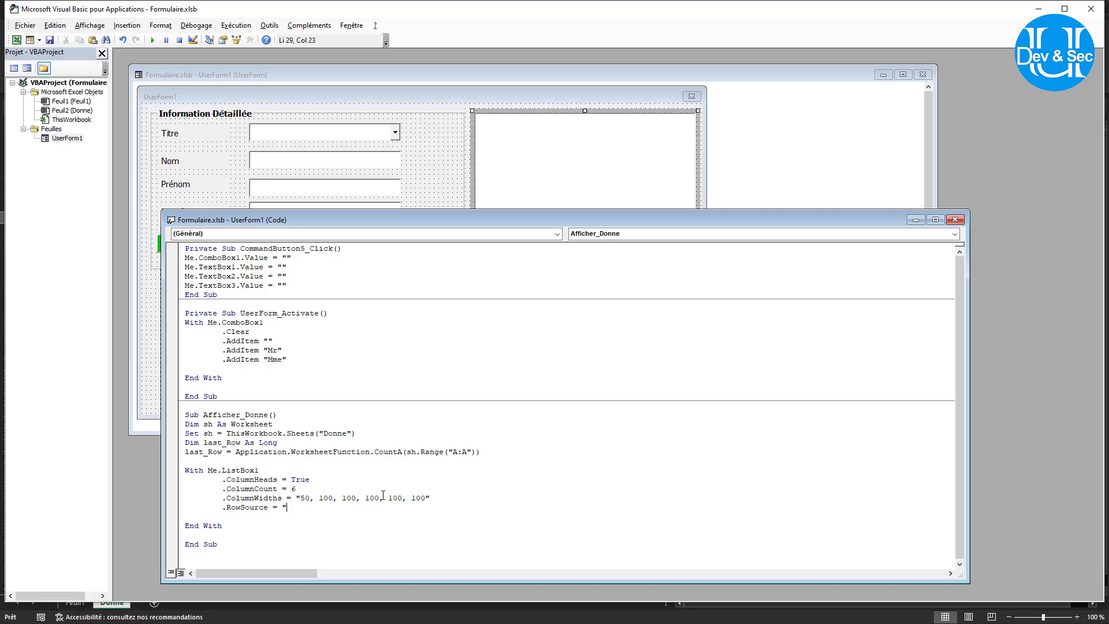
pyautogui.write('D')
pyautogui.write('onne!')
pyautogui.write('A1:F')
pyautogui.click(18, 40)
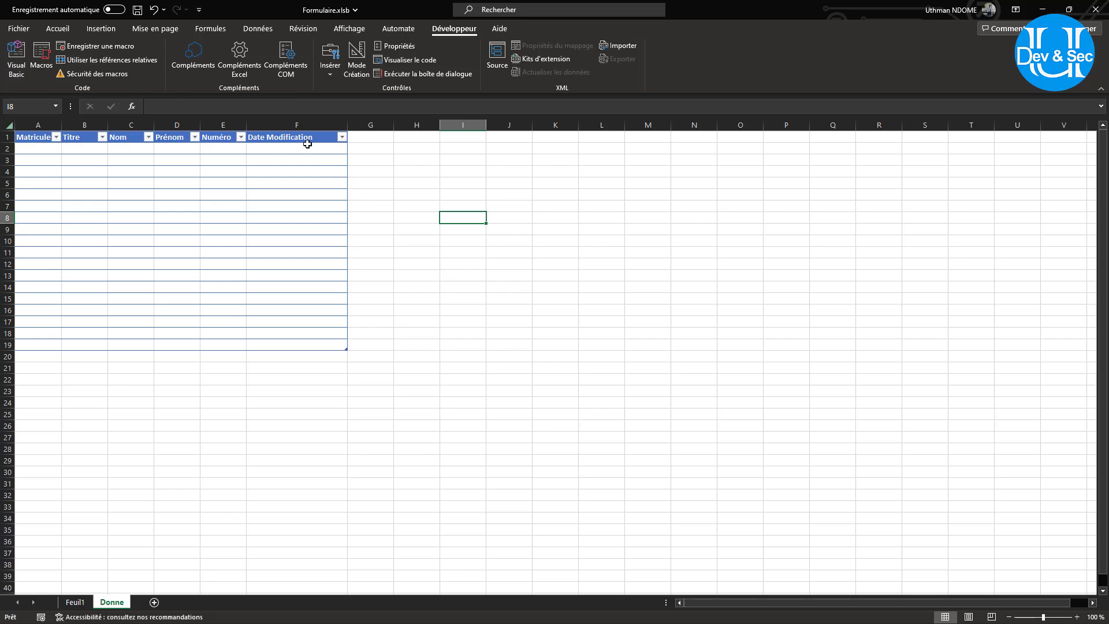
pyautogui.hotkey('alt', 'Tab')
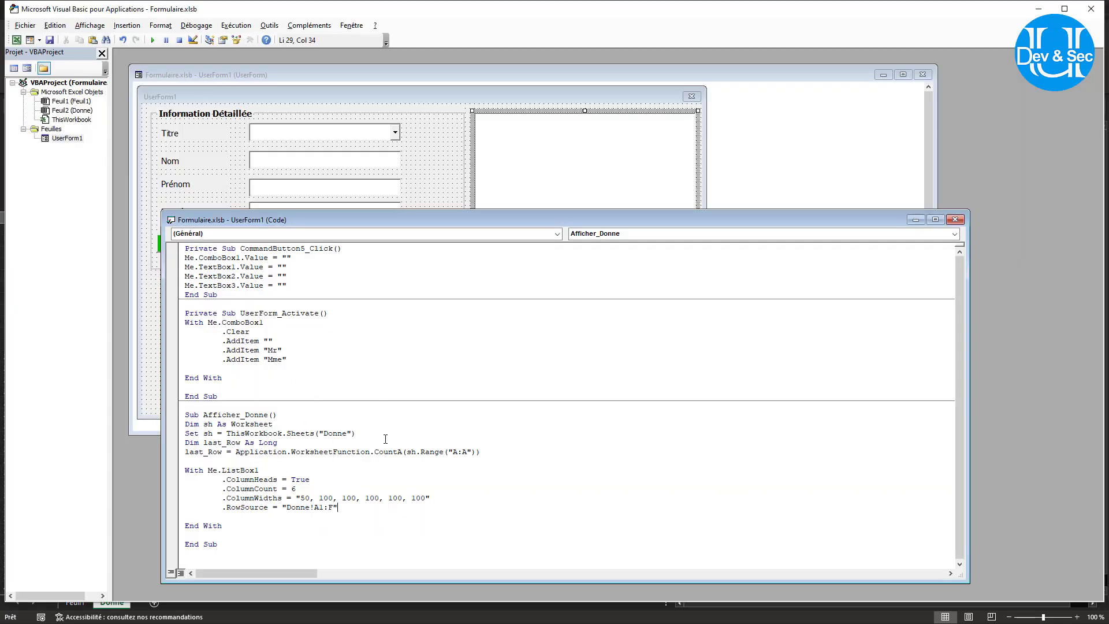
pyautogui.write('& ')
pyautogui.write('last_Row')
# - Add Call Afficher_Donne to the UserForm_Activate procedure
pyautogui.click(218, 387)
pyautogui.click(208, 386)
pyautogui.write('ll')
pyautogui.press('BackSpace')
pyautogui.press('BackSpace')
pyautogui.write('ficher_')
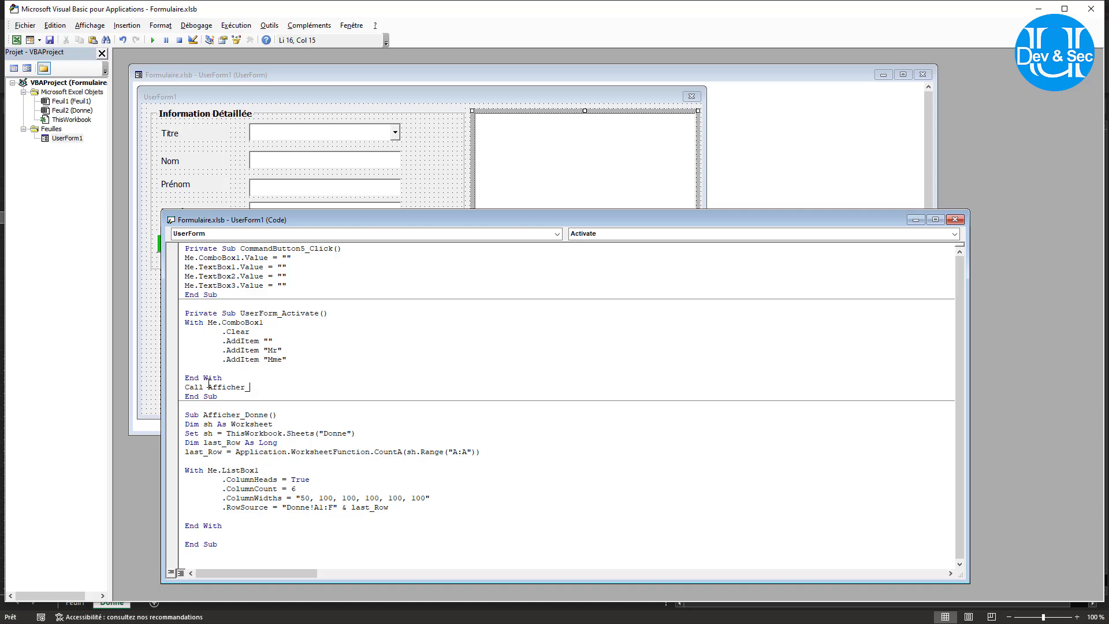
pyautogui.write('Donne')
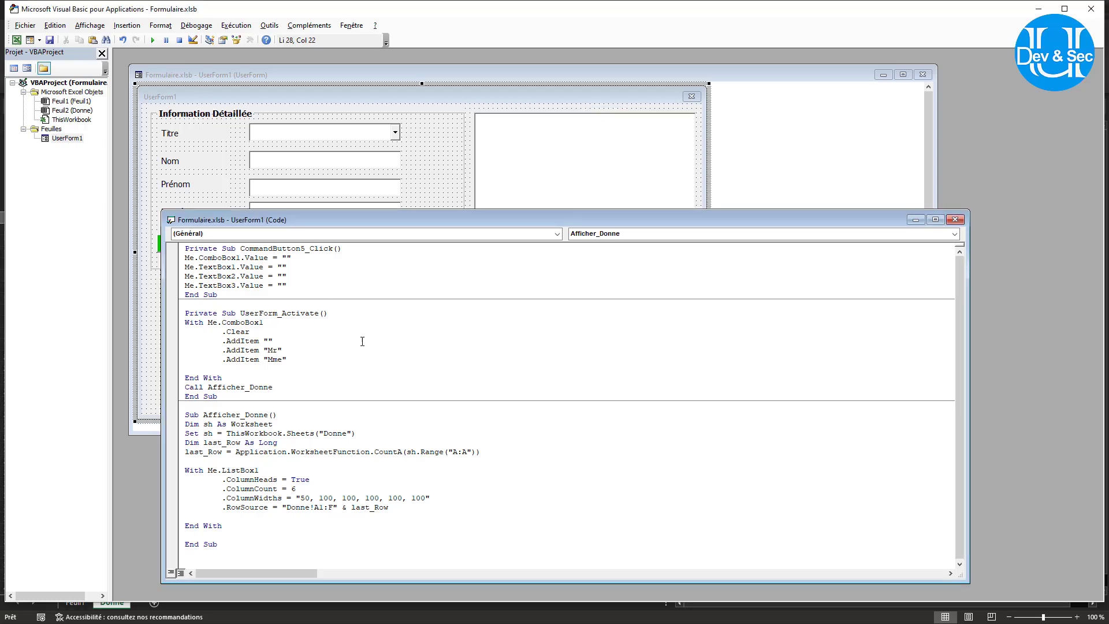
# - Delete the .ColumnWidths line from the ListBox1 block
pyautogui.moveTo(438, 498); pyautogui.dragTo(196, 498)
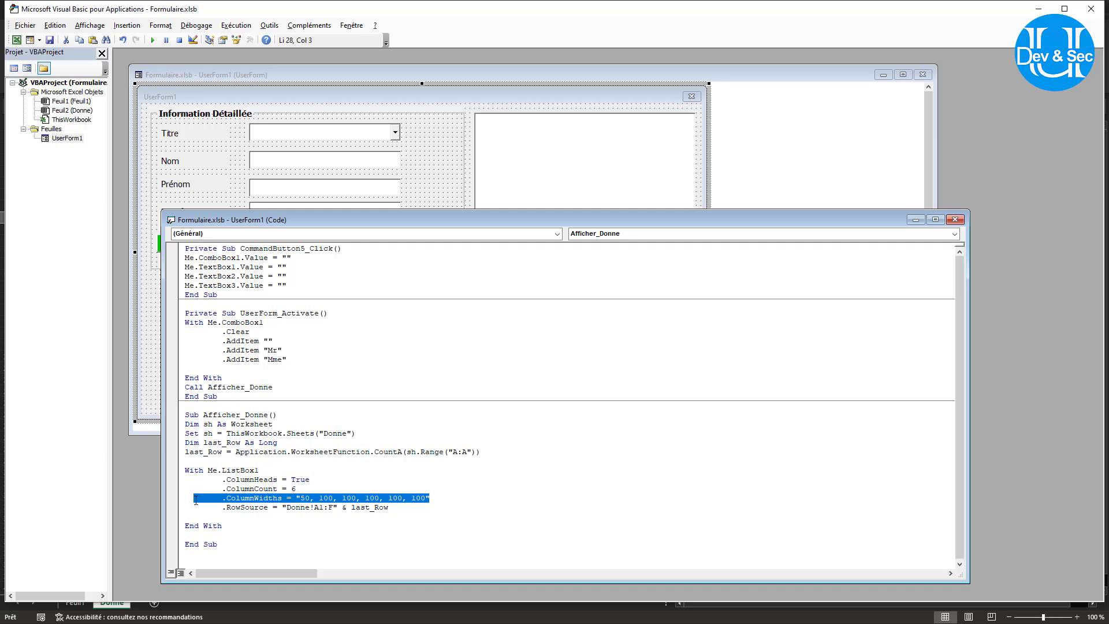
pyautogui.press('Delete')
pyautogui.press('BackSpace')
pyautogui.press('BackSpace')
pyautogui.press('BackSpace')
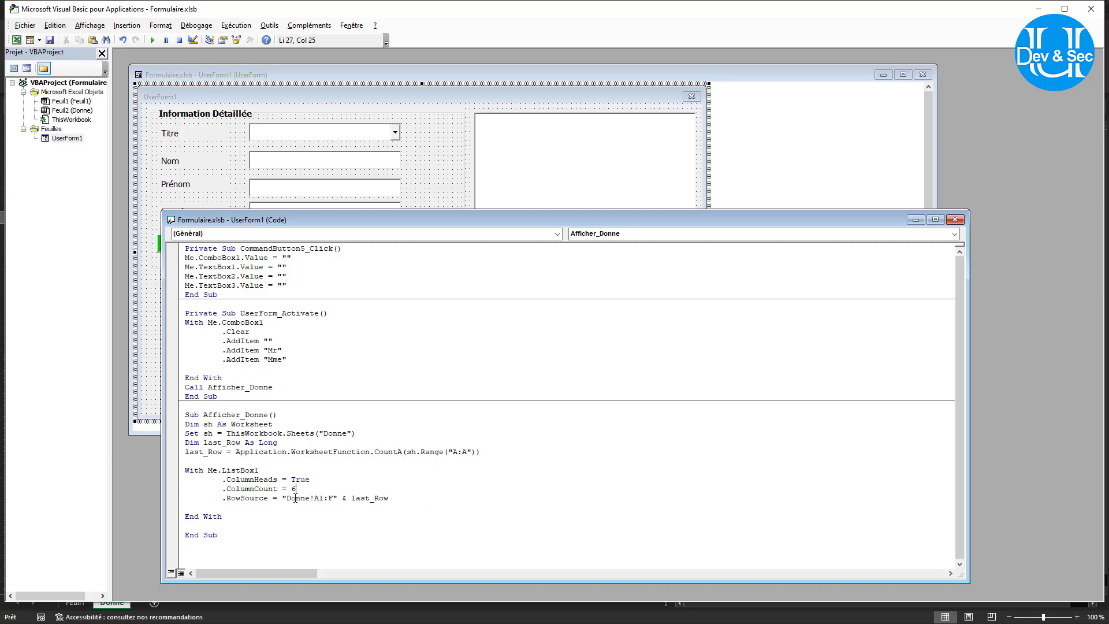
pyautogui.click(153, 42)
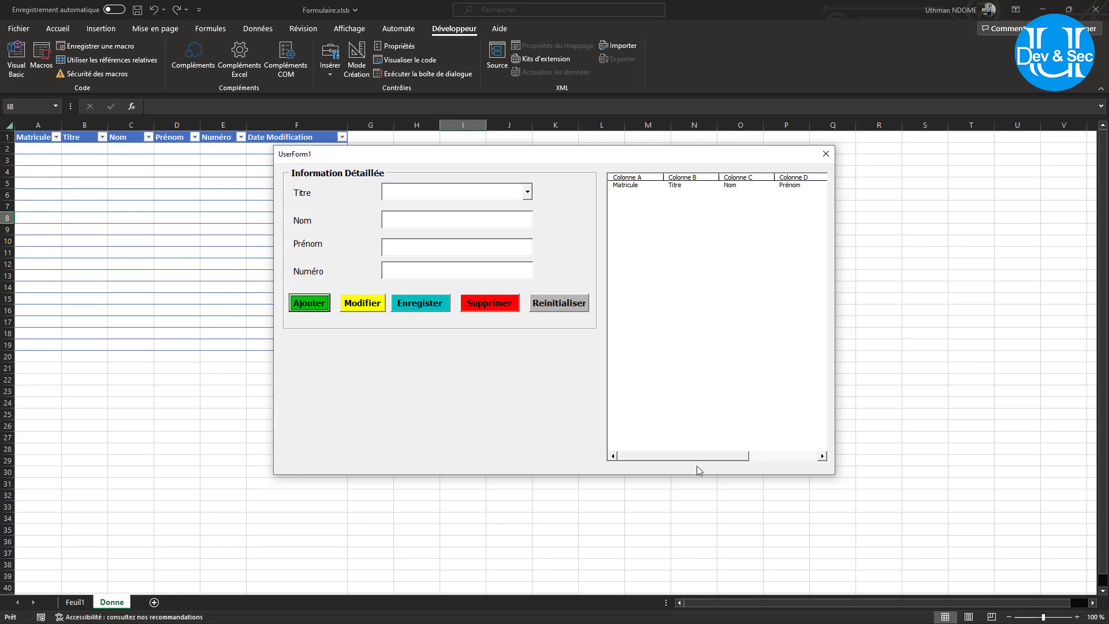
pyautogui.moveTo(699, 456); pyautogui.dragTo(791, 458)
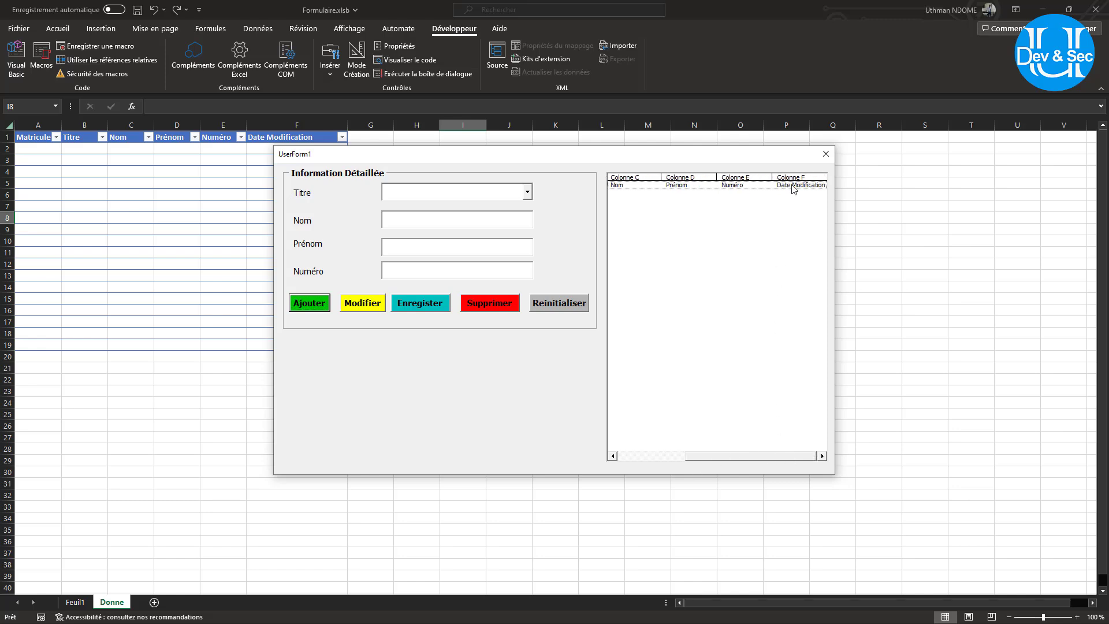
pyautogui.click(826, 154)
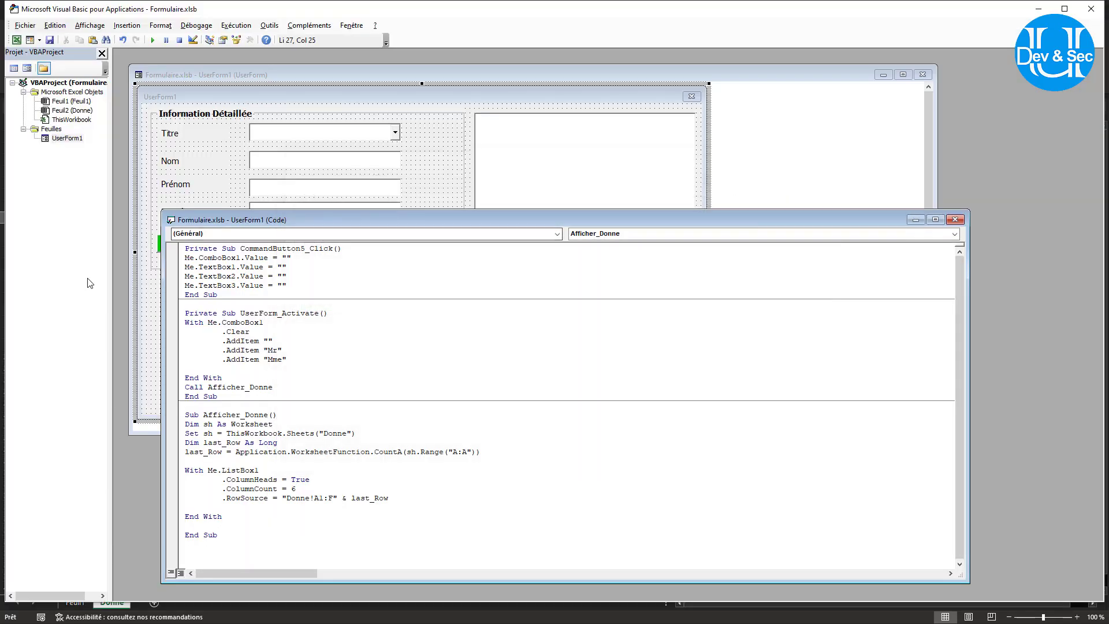
# - On Donne, enter Matricule 1, Mr, a last name, first name and number into A2:E2
pyautogui.click(16, 40)
pyautogui.click(33, 147)
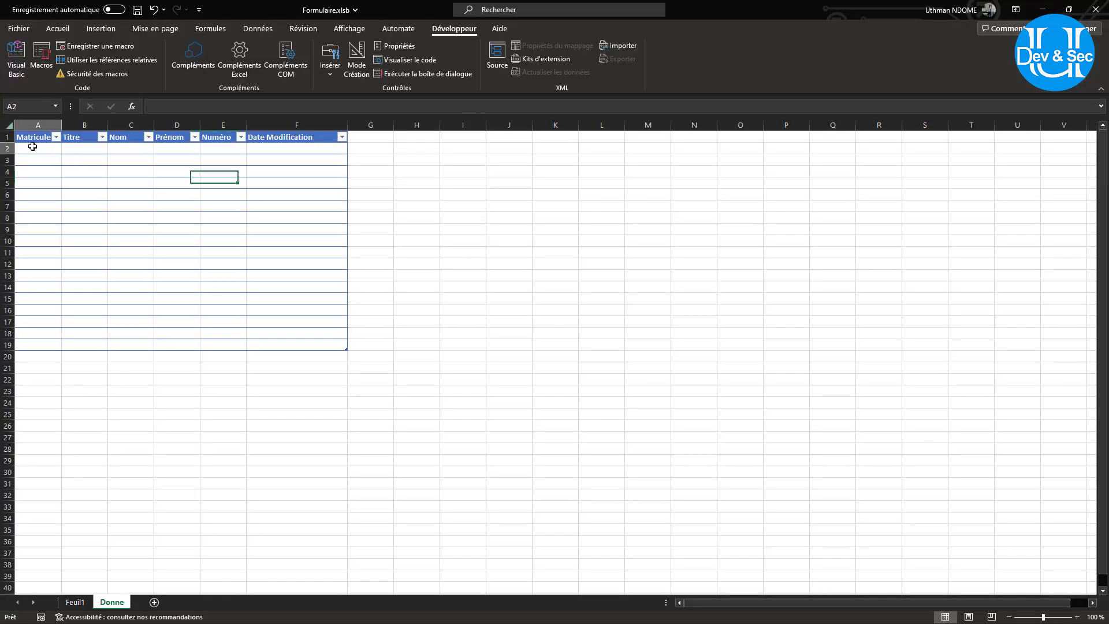
pyautogui.write('1')
pyautogui.click(92, 148)
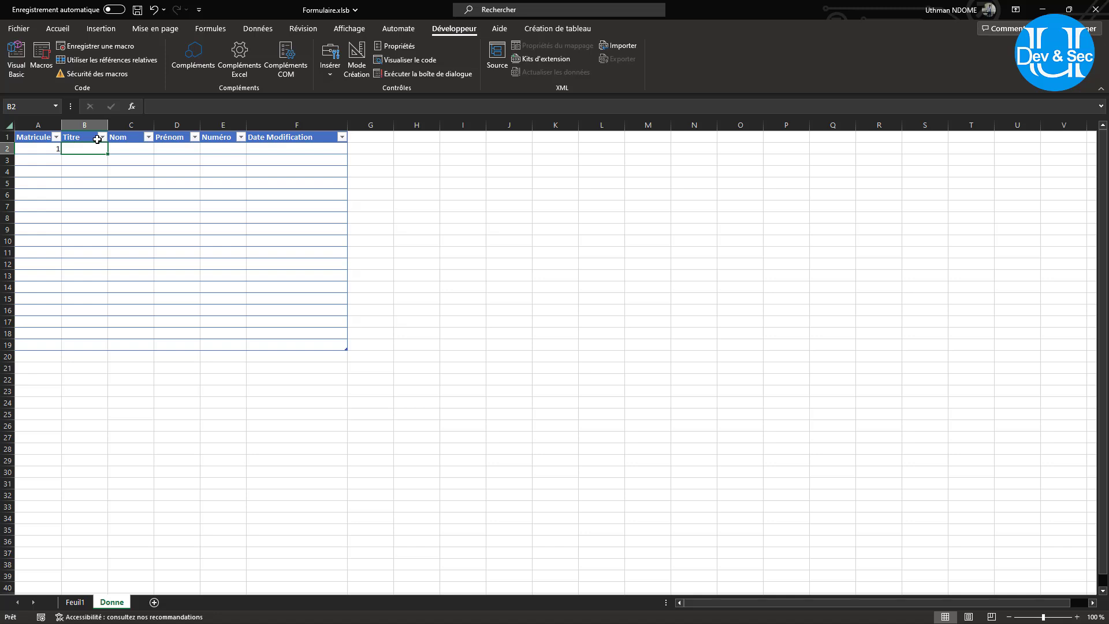
pyautogui.write('Mr')
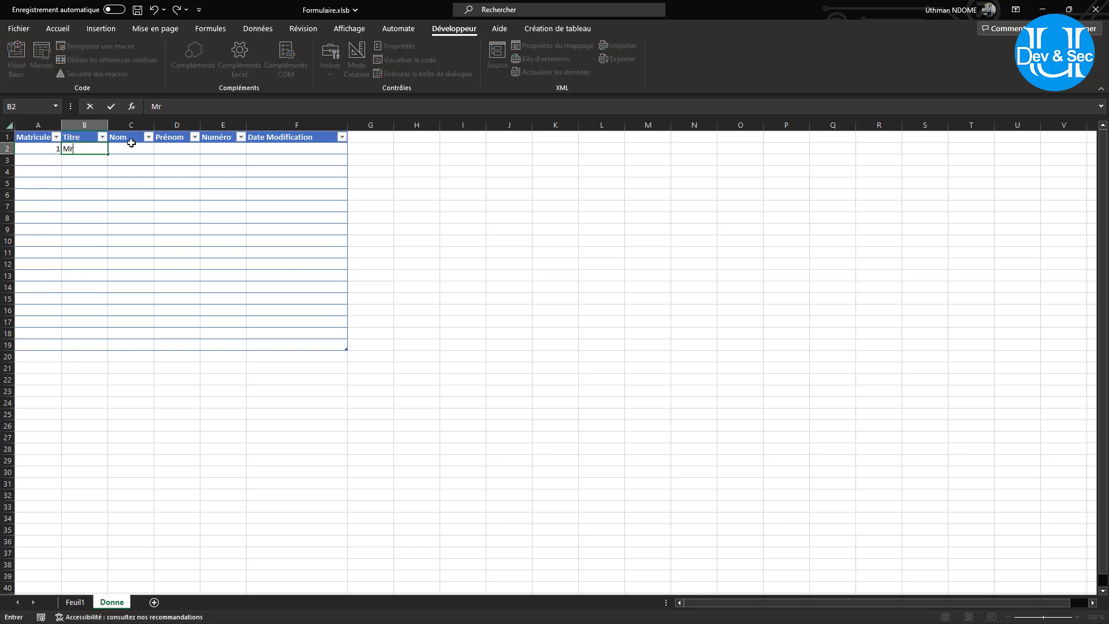
pyautogui.click(129, 146)
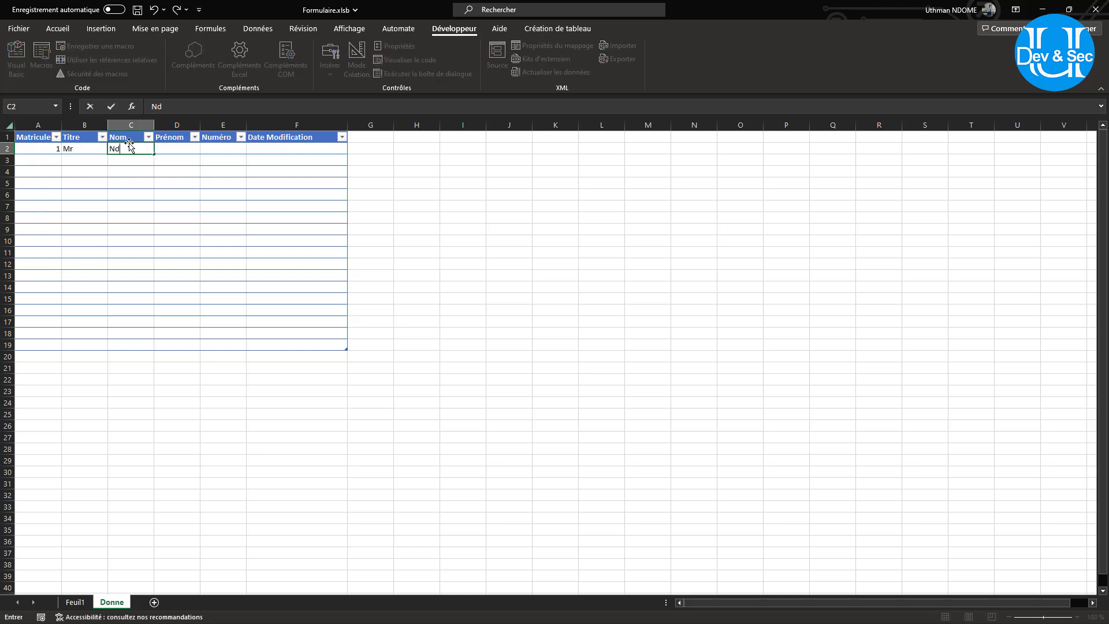
pyautogui.press('Tab')
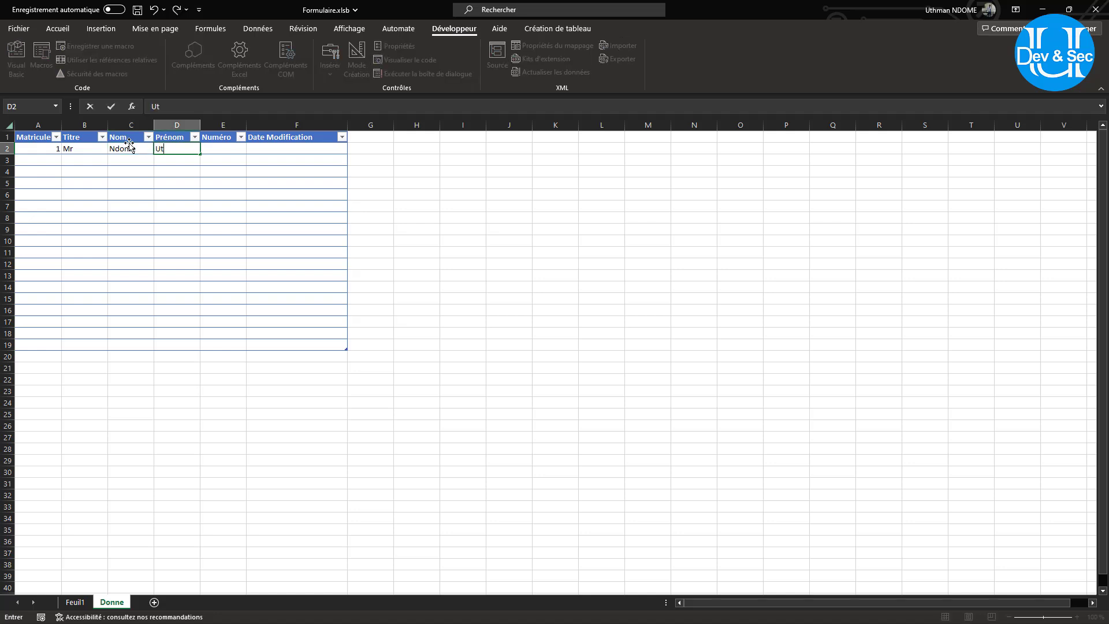
pyautogui.press('Tab')
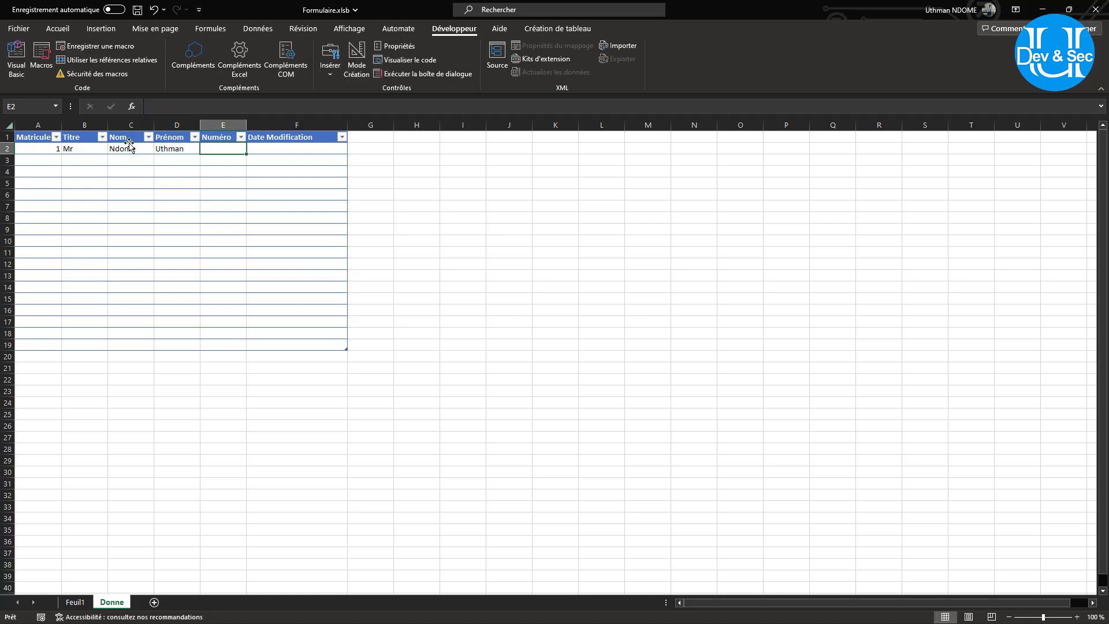
pyautogui.write('7879787')
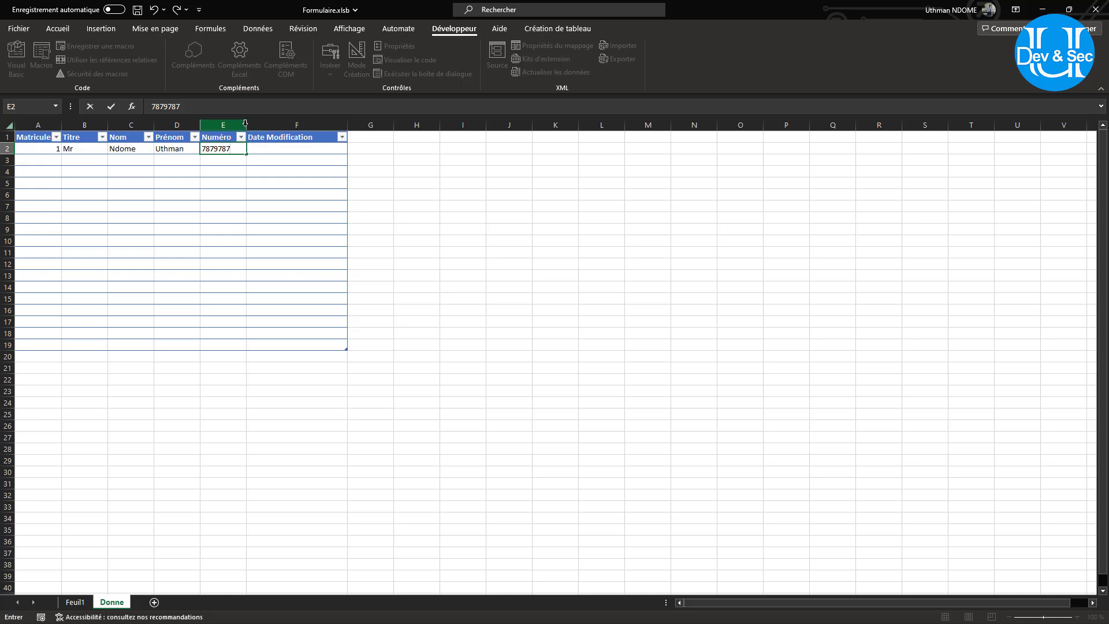
# - Widen columns E and D, then start typing the date 12/11/2023 in F2
pyautogui.moveTo(245, 126); pyautogui.dragTo(291, 126)
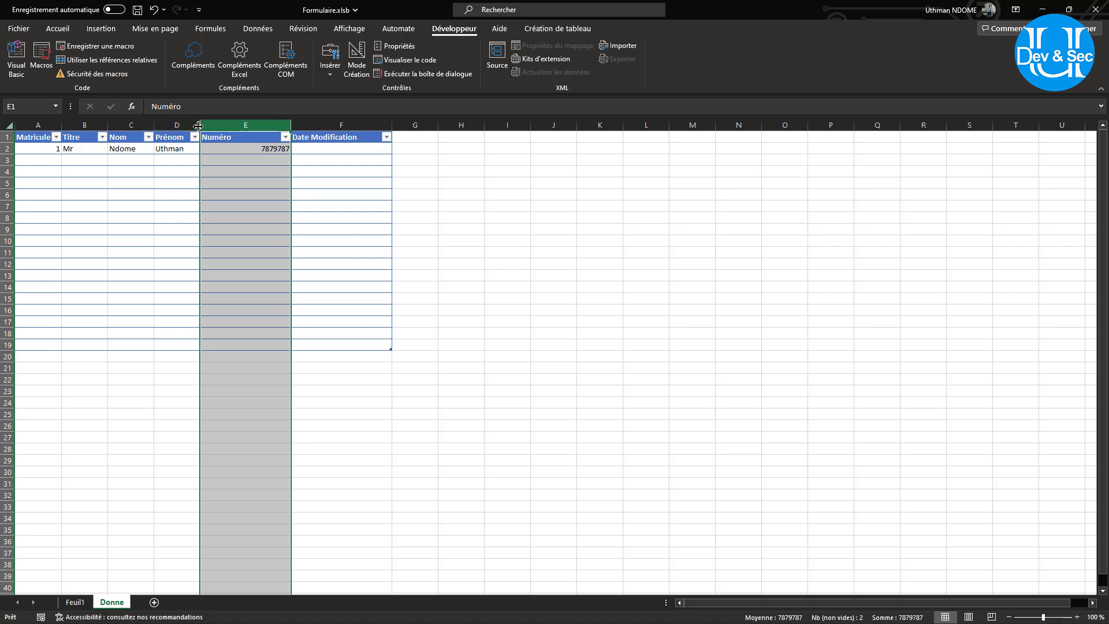
pyautogui.moveTo(200, 124); pyautogui.dragTo(207, 124)
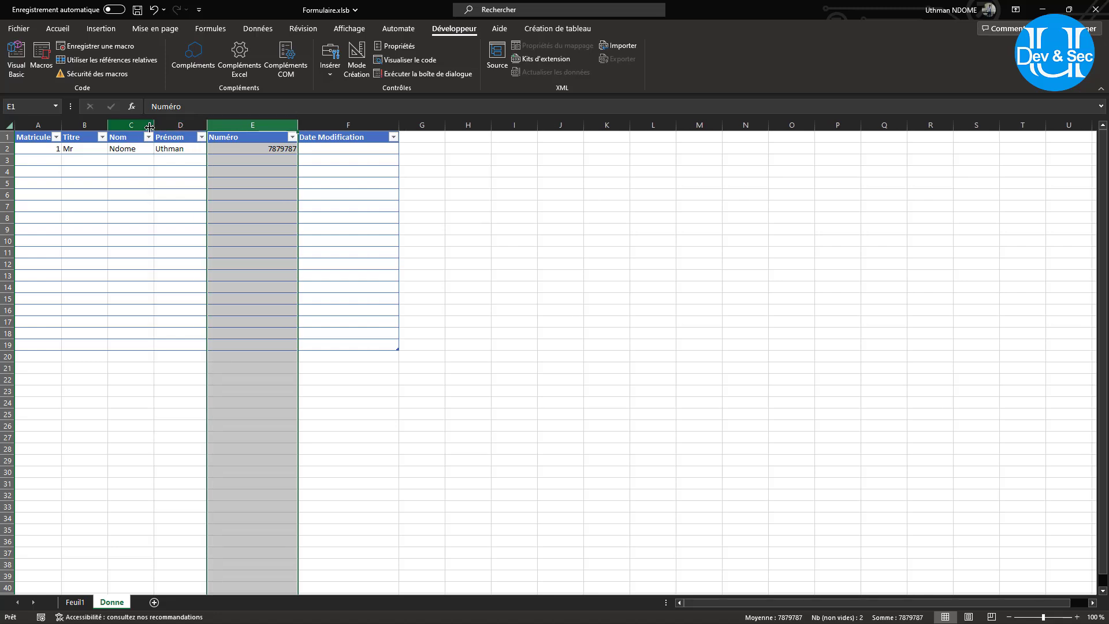
pyautogui.click(307, 147)
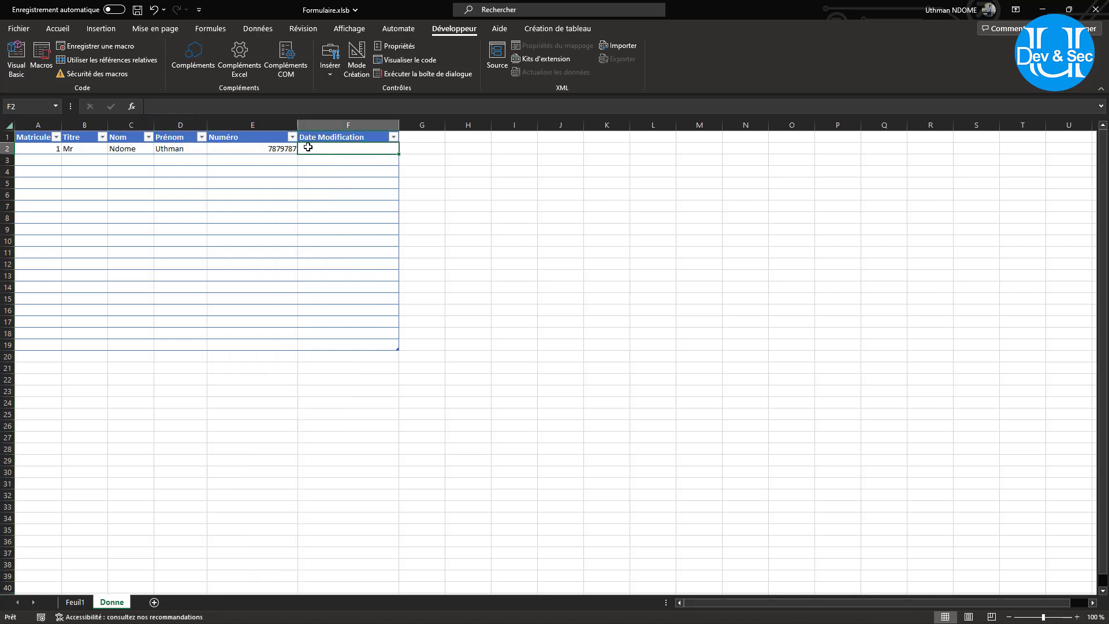
pyautogui.write('12/')
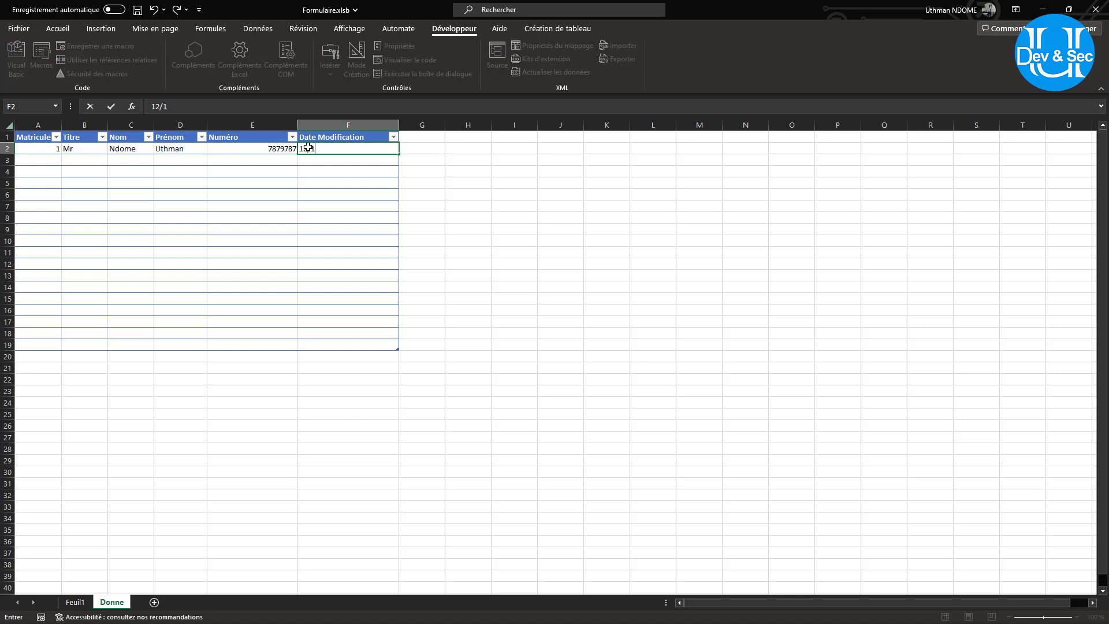
pyautogui.write('11/2023')
# - Commit the date and test-run the UserForm to inspect ListBox1, then close it
pyautogui.click(484, 284)
pyautogui.hotkey('alt', 'F11')
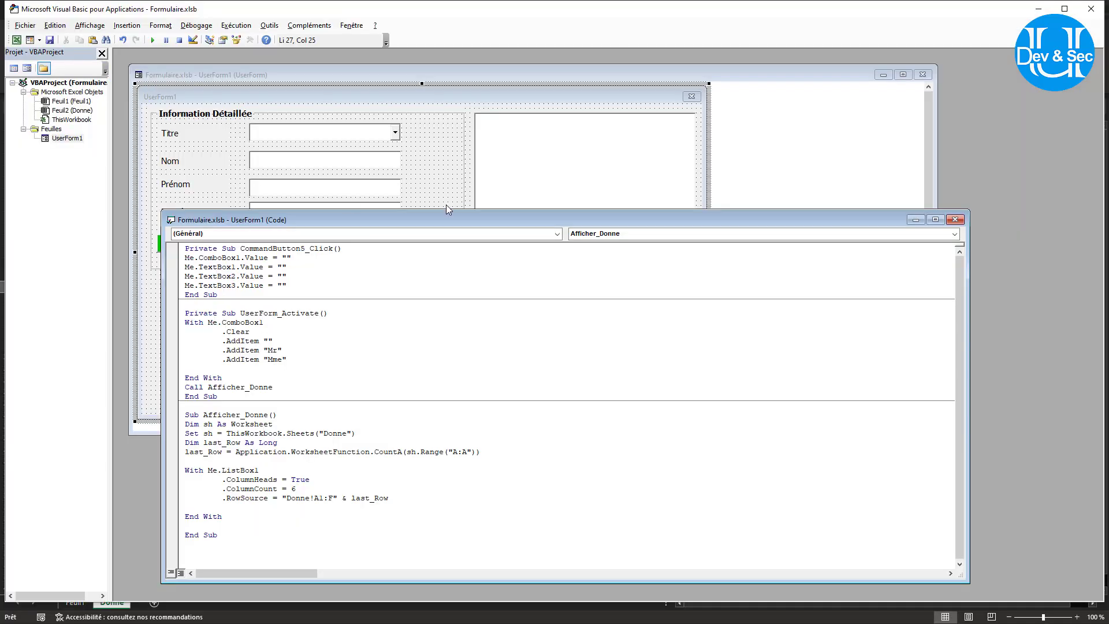
pyautogui.click(153, 39)
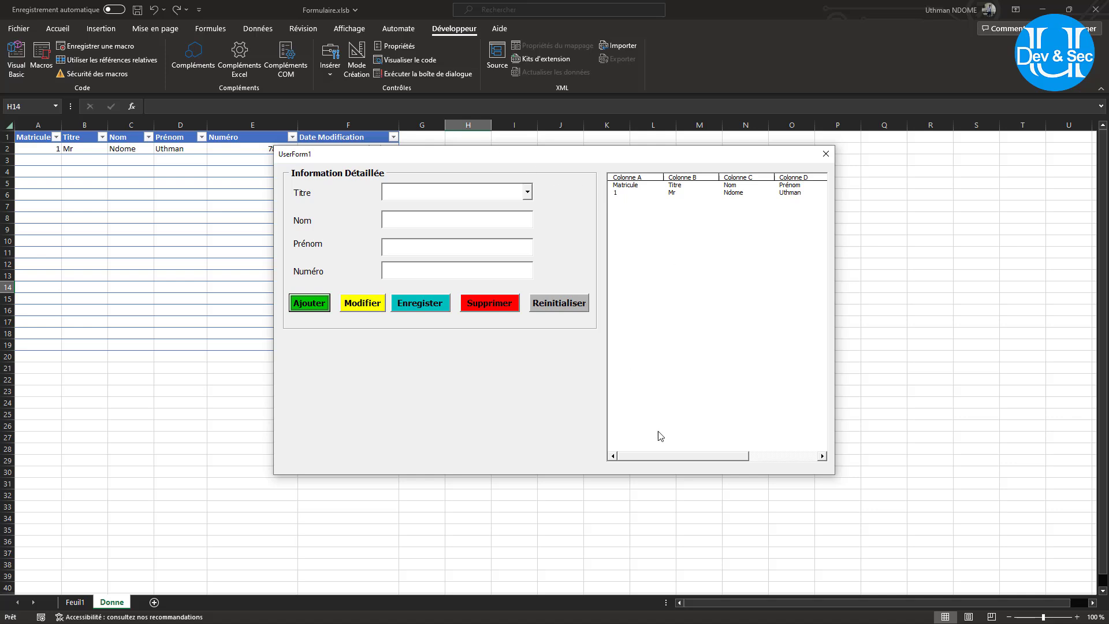
pyautogui.moveTo(663, 455)
pyautogui.mouseDown()
pyautogui.moveTo(770, 456)
pyautogui.moveTo(603, 453)
pyautogui.mouseUp()
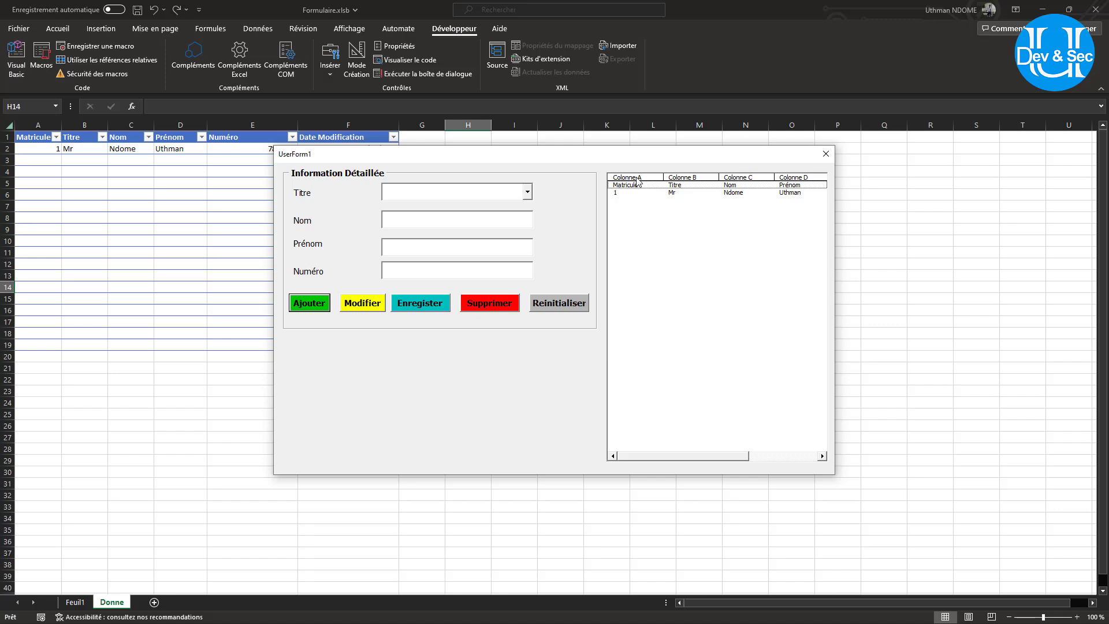
pyautogui.click(820, 156)
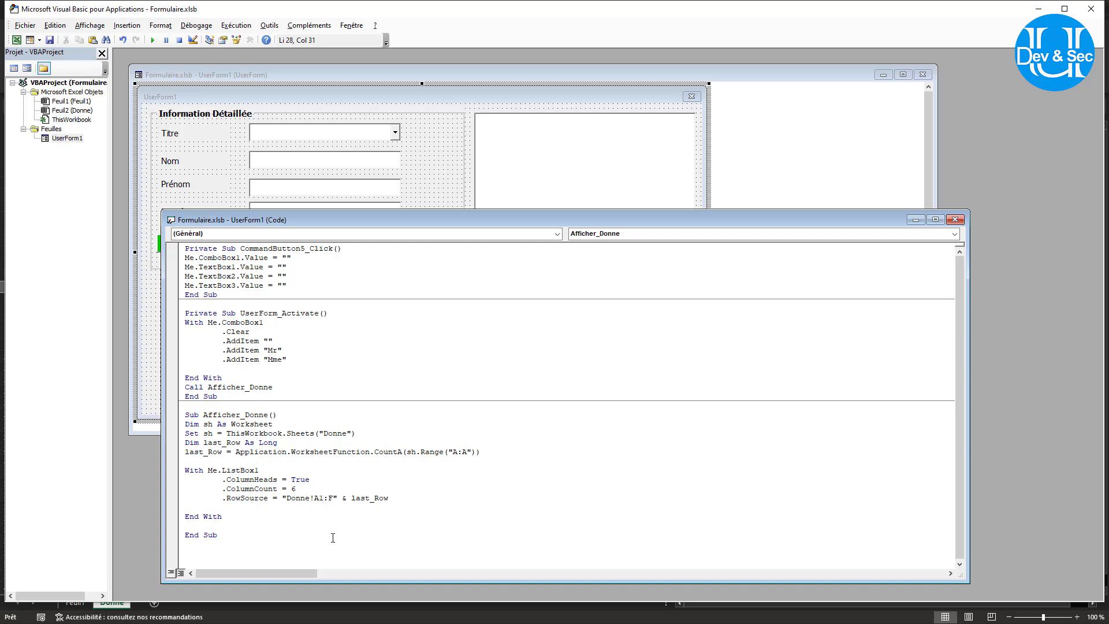
# - Change RowSource to start at Donne!A2 and rerun the form to check the headers
pyautogui.press('BackSpace')
pyautogui.write('2')
pyautogui.click(152, 41)
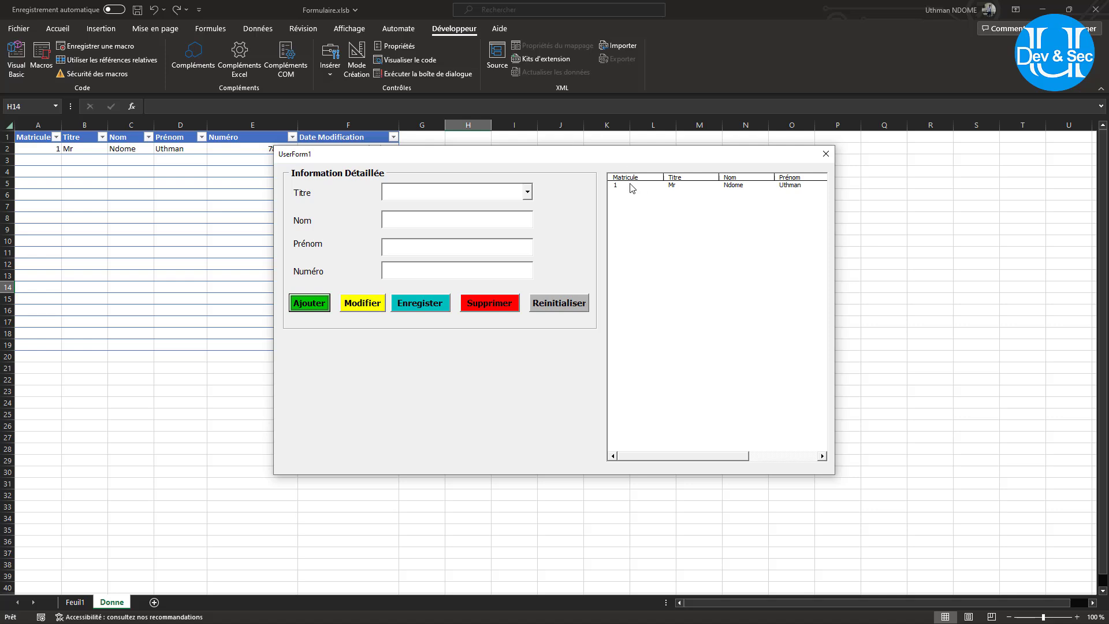
pyautogui.moveTo(678, 456); pyautogui.dragTo(644, 442)
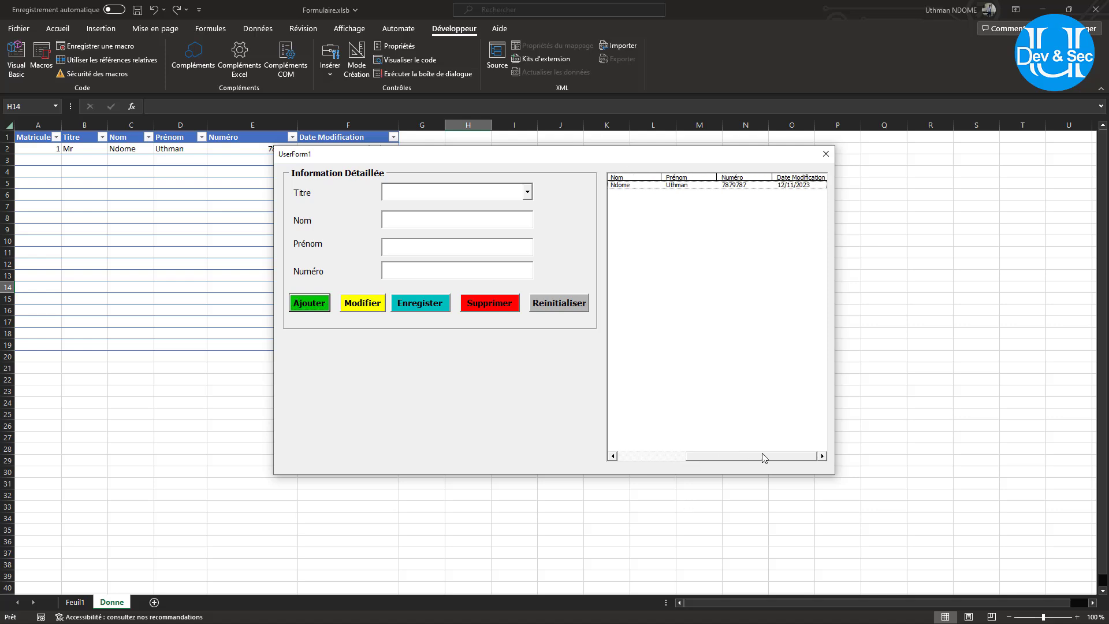
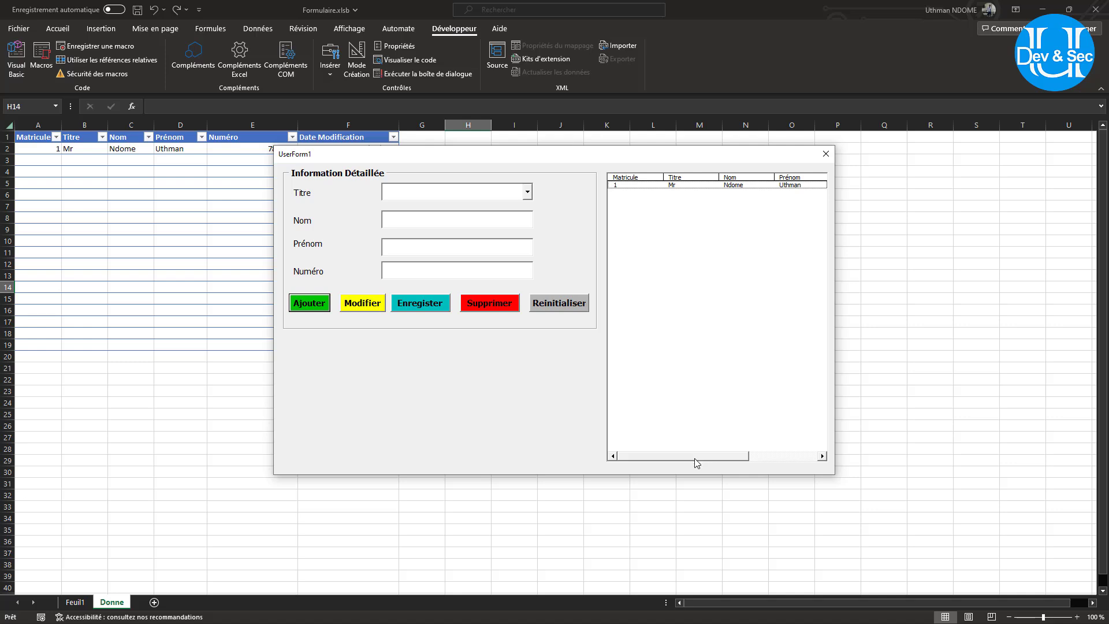
# - Close the running UserForm1
pyautogui.moveTo(696, 460)
pyautogui.mouseDown()
pyautogui.moveTo(762, 462)
pyautogui.moveTo(660, 461)
pyautogui.mouseUp()
pyautogui.moveTo(664, 455)
pyautogui.mouseDown()
pyautogui.moveTo(760, 448)
pyautogui.moveTo(638, 451)
pyautogui.moveTo(784, 453)
pyautogui.mouseUp()
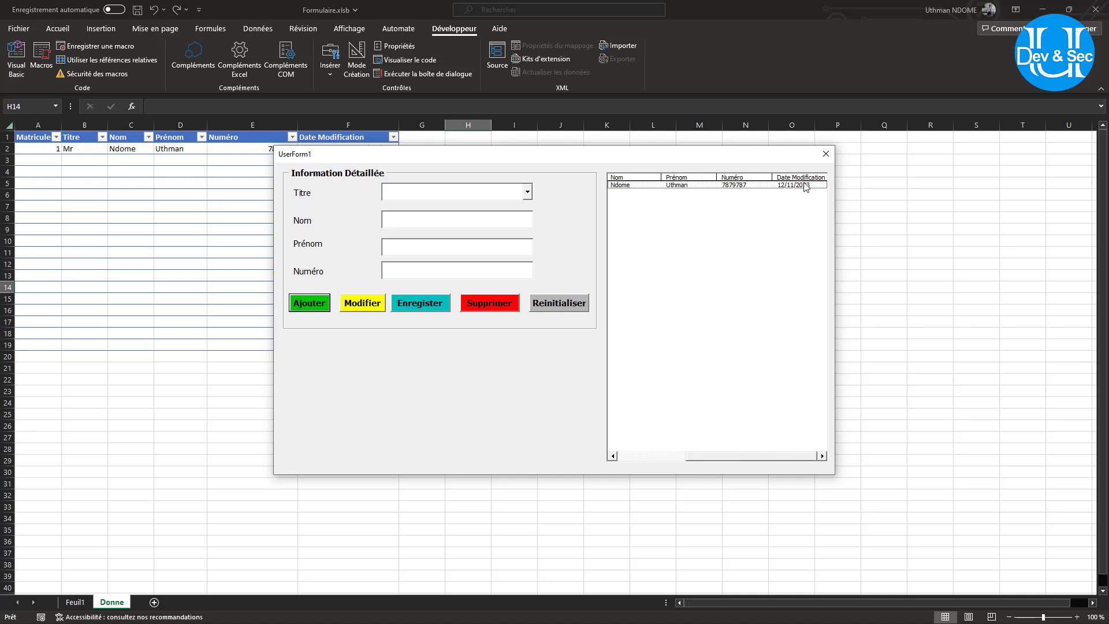
pyautogui.click(826, 154)
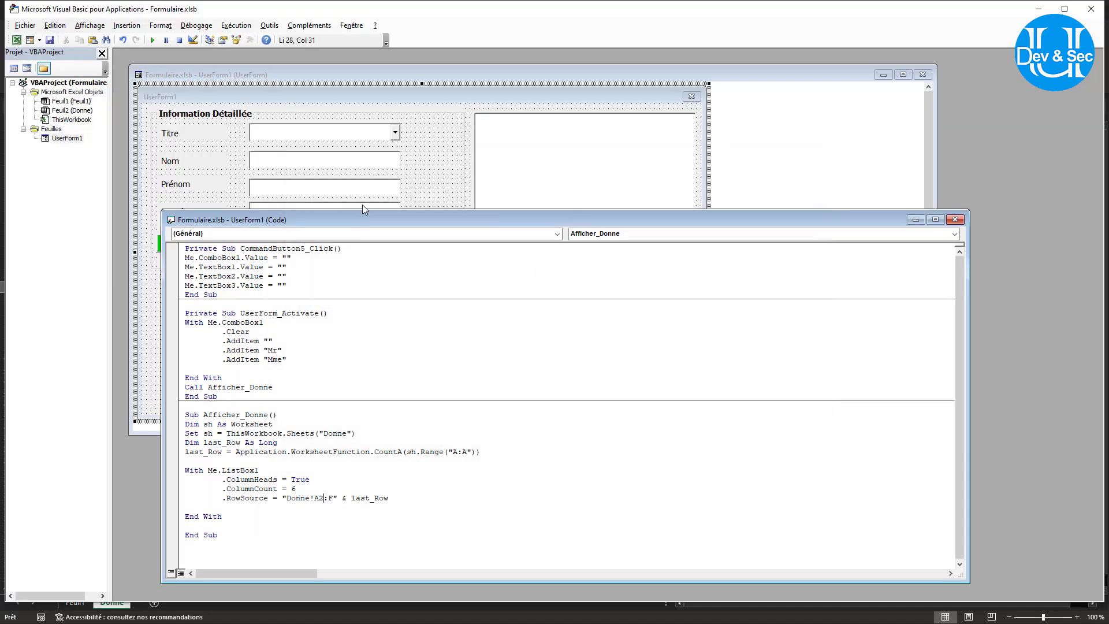
# - Clear the test record in row 2 of the Donne table, then return to the VBA editor
pyautogui.click(16, 40)
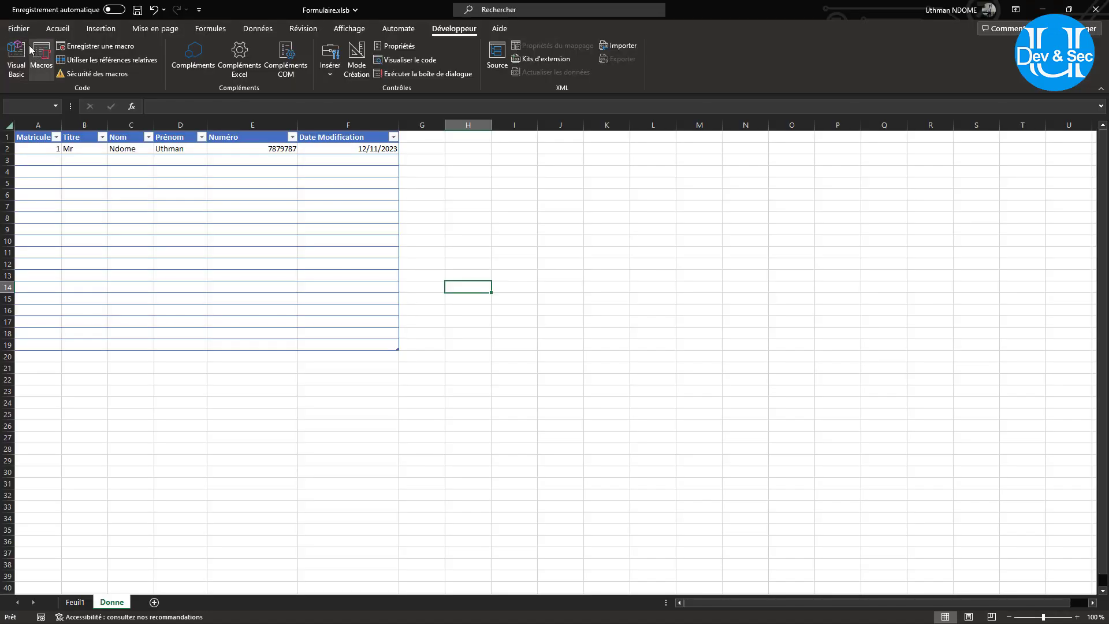
pyautogui.moveTo(367, 148); pyautogui.dragTo(36, 151)
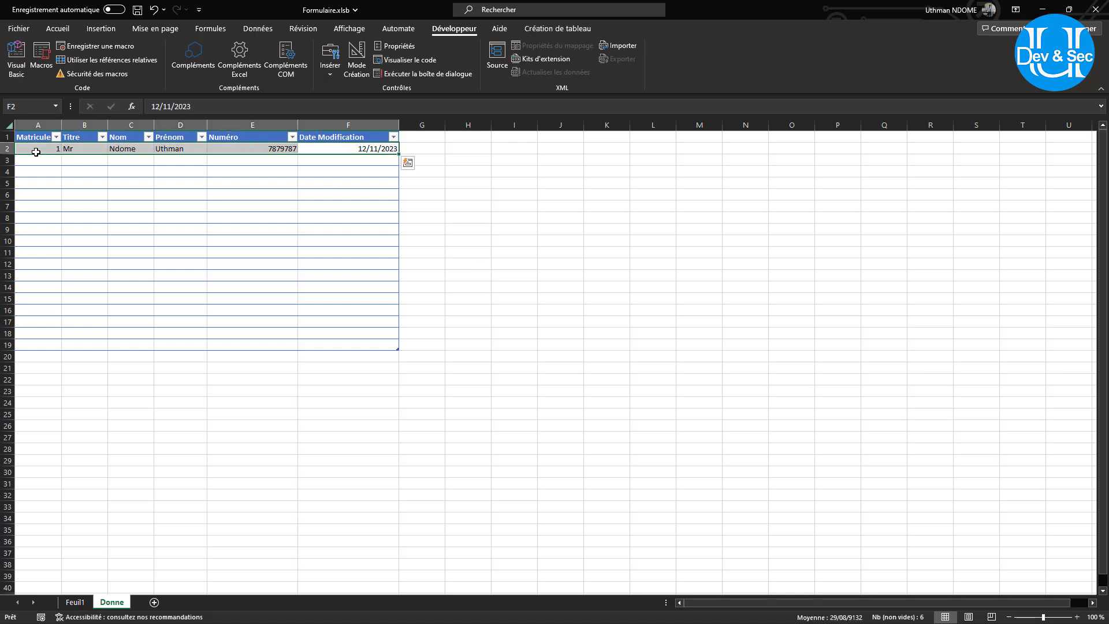
pyautogui.rightClick(36, 152)
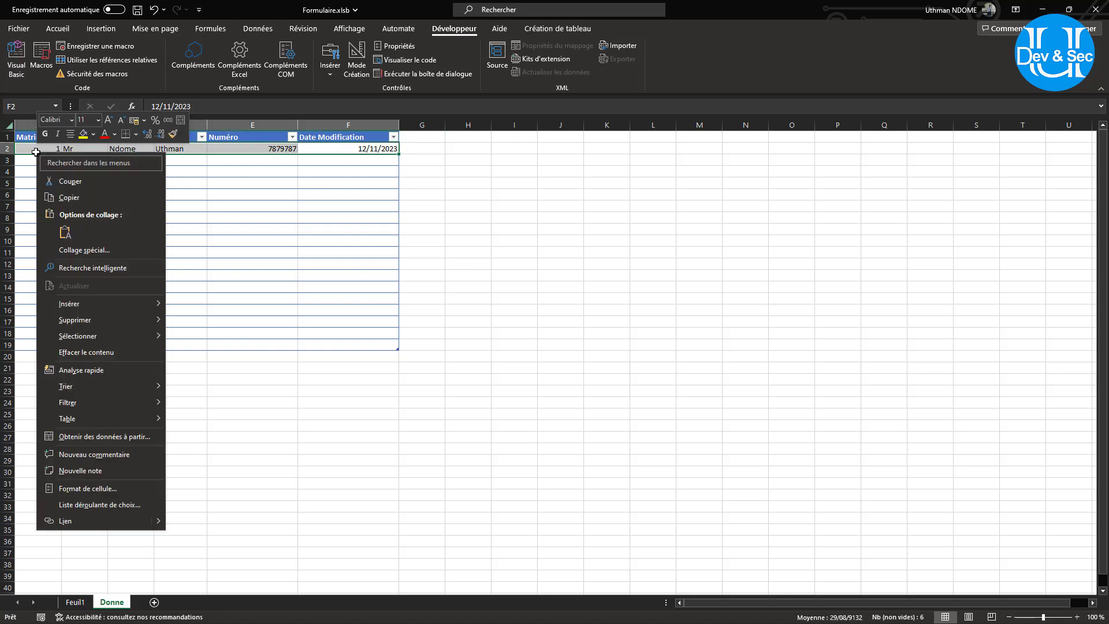
pyautogui.click(92, 352)
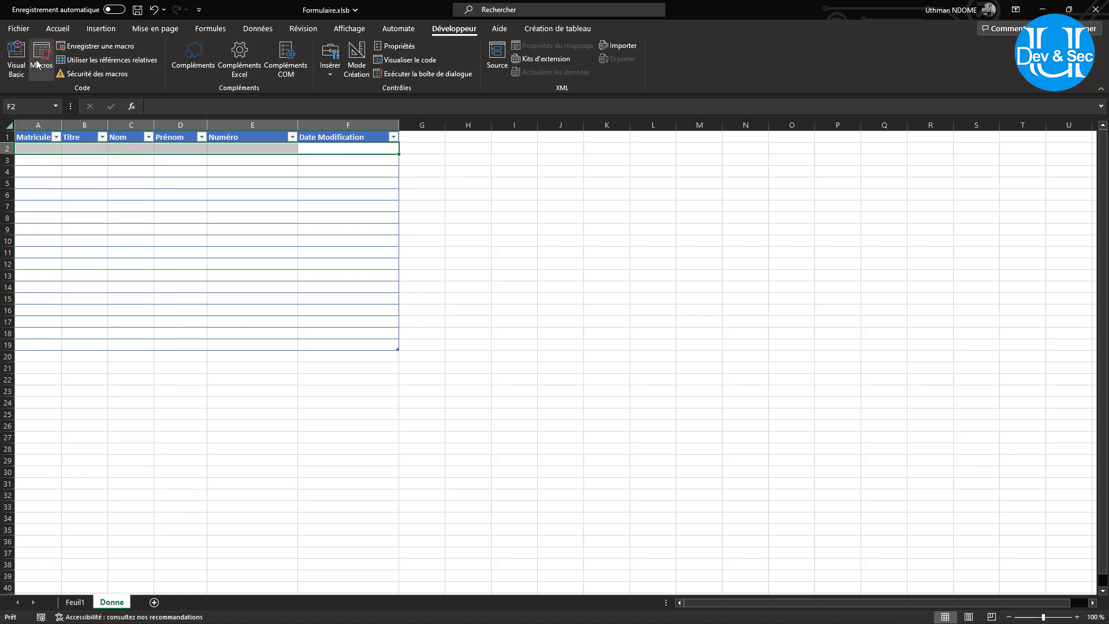
pyautogui.click(17, 58)
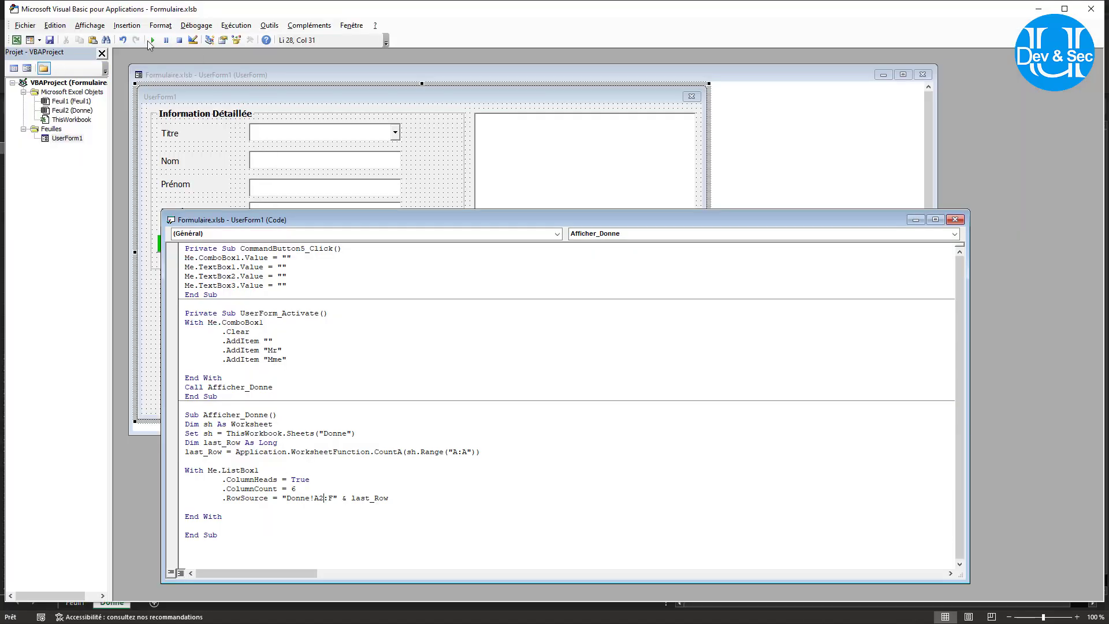
# - Test the form on the empty table, then add 'If last_Row = 1 Then' in Afficher_Donne
pyautogui.click(151, 40)
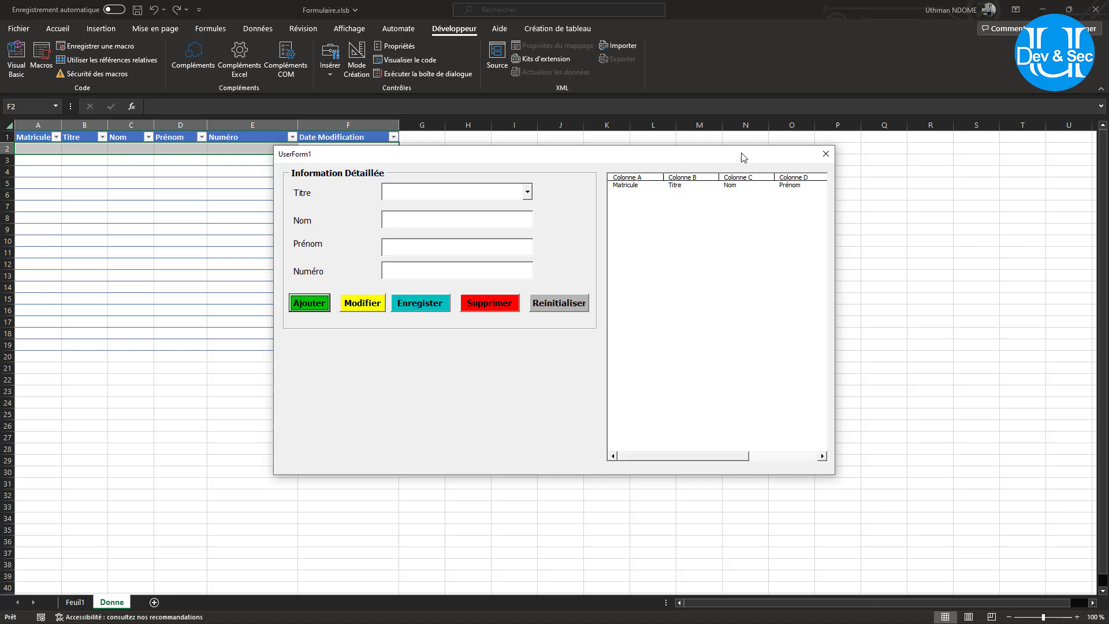
pyautogui.click(825, 154)
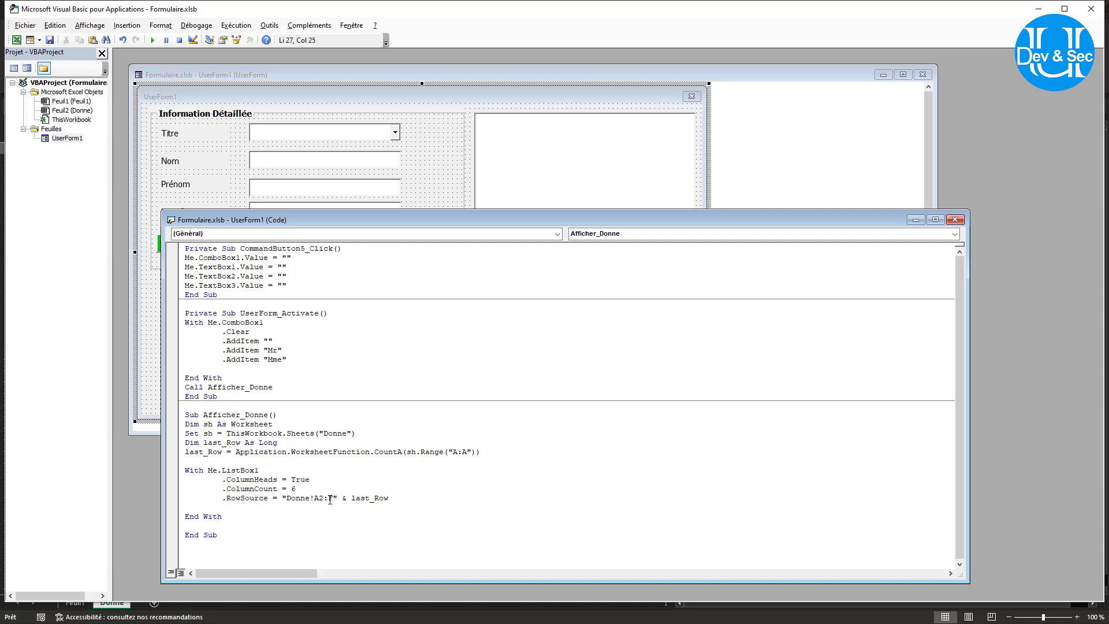
pyautogui.press('Return')
pyautogui.write('If')
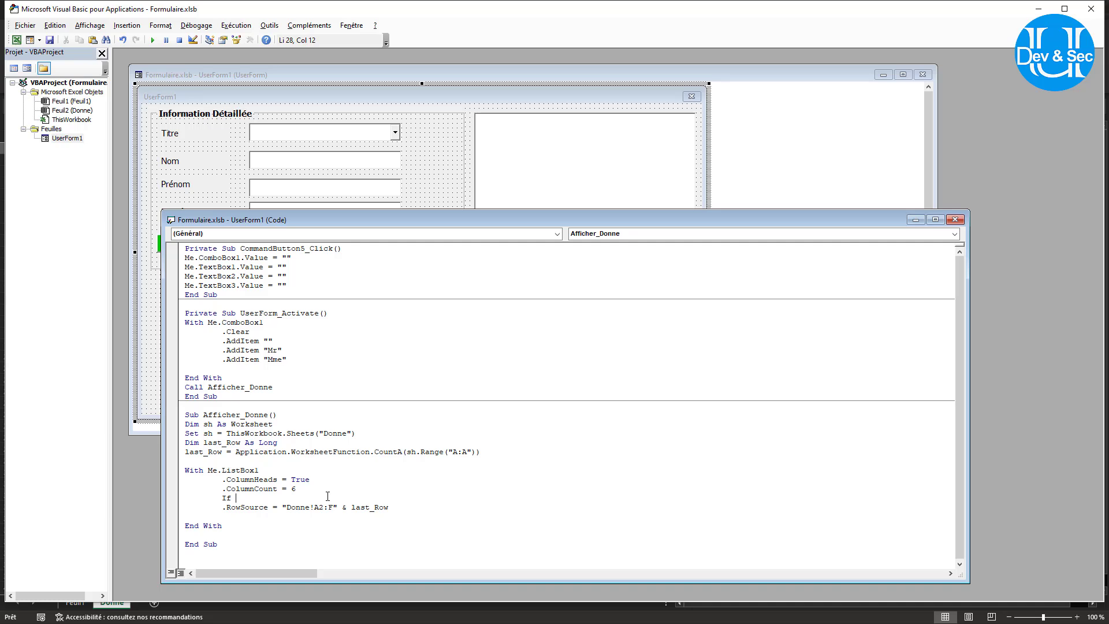
pyautogui.write('las')
pyautogui.press('BackSpace')
pyautogui.press('BackSpace')
pyautogui.press('BackSpace')
pyautogui.write('las')
pyautogui.write('t')
pyautogui.write('_')
pyautogui.write('Row')
pyautogui.write(' = 1 Then')
pyautogui.press('Return')
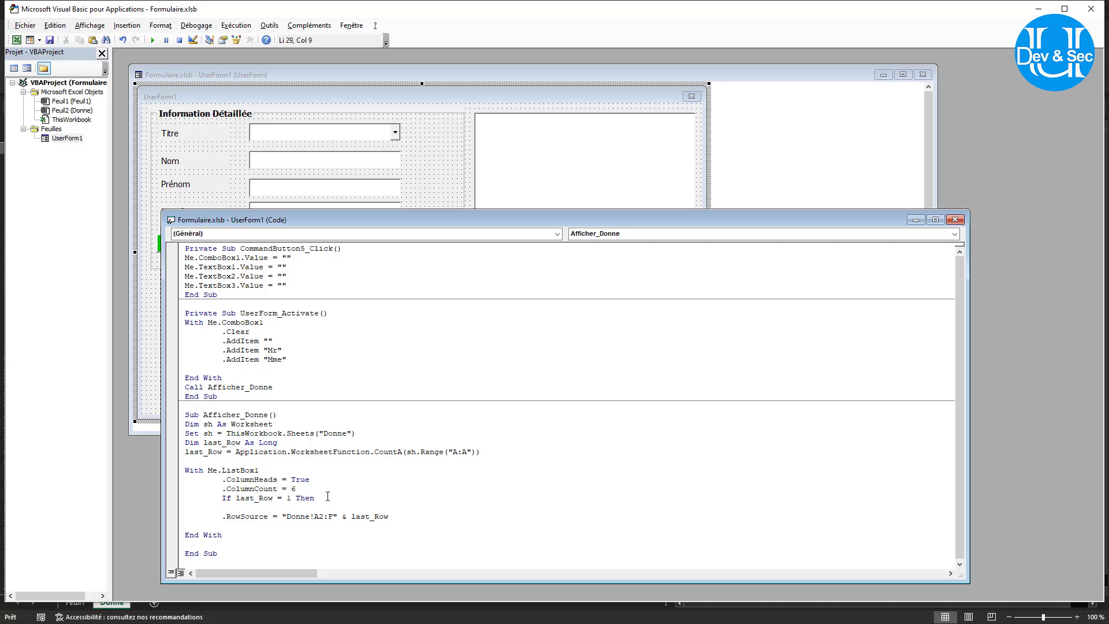
# - Set RowSource to Donne!A2:F2 in the If branch, keep the original under Else, add End If, and rerun
pyautogui.moveTo(221, 516); pyautogui.dragTo(336, 517)
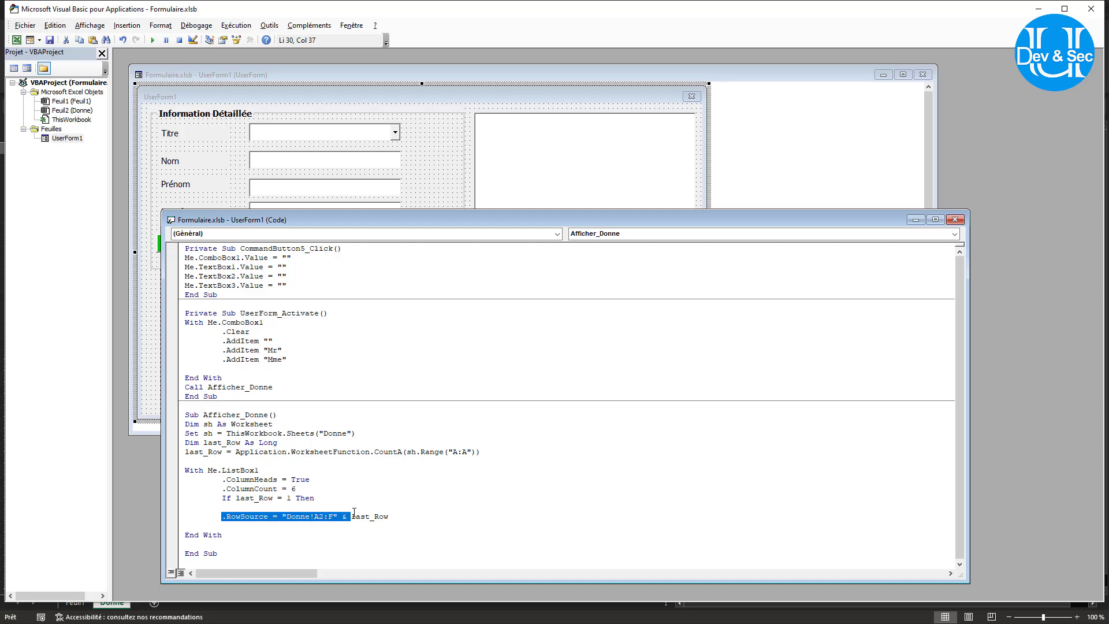
pyautogui.click(279, 507)
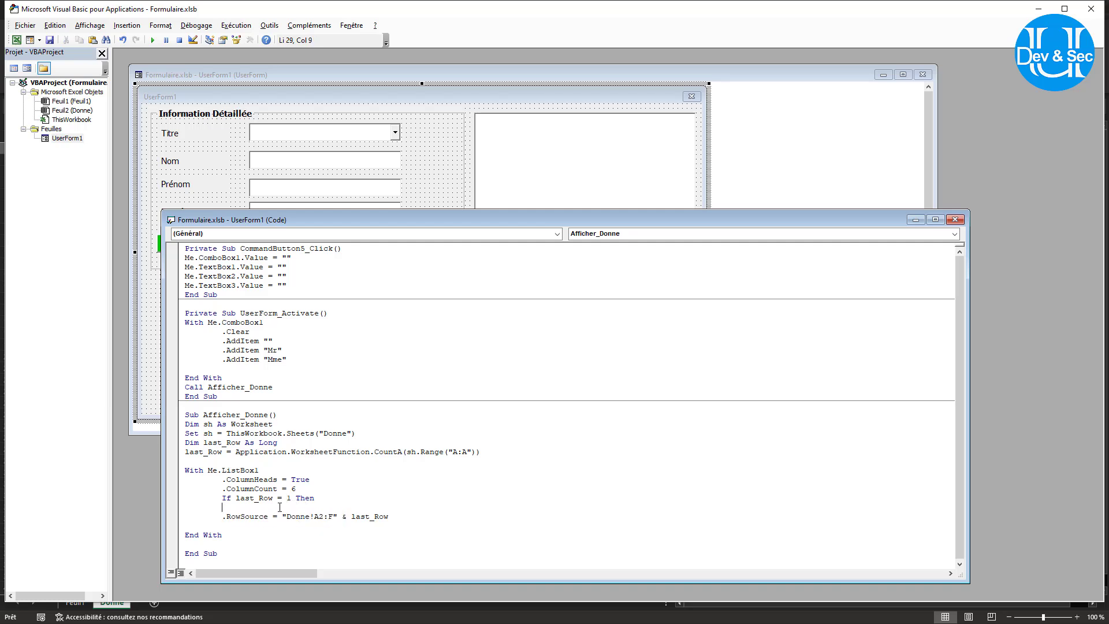
pyautogui.hotkey('ctrl', 'v')
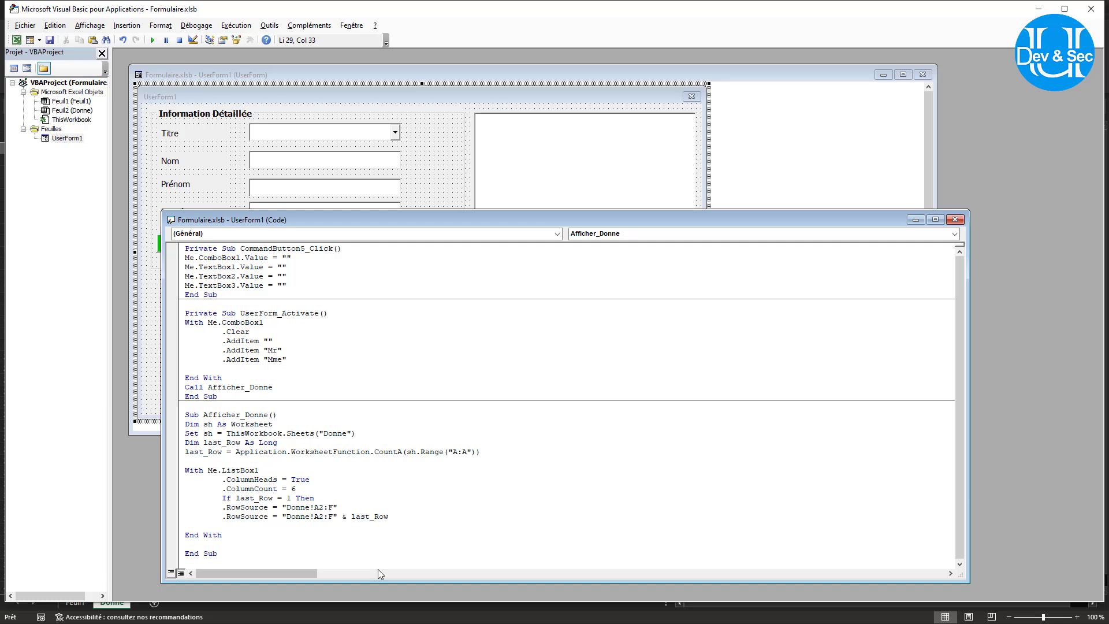
pyautogui.write('2"')
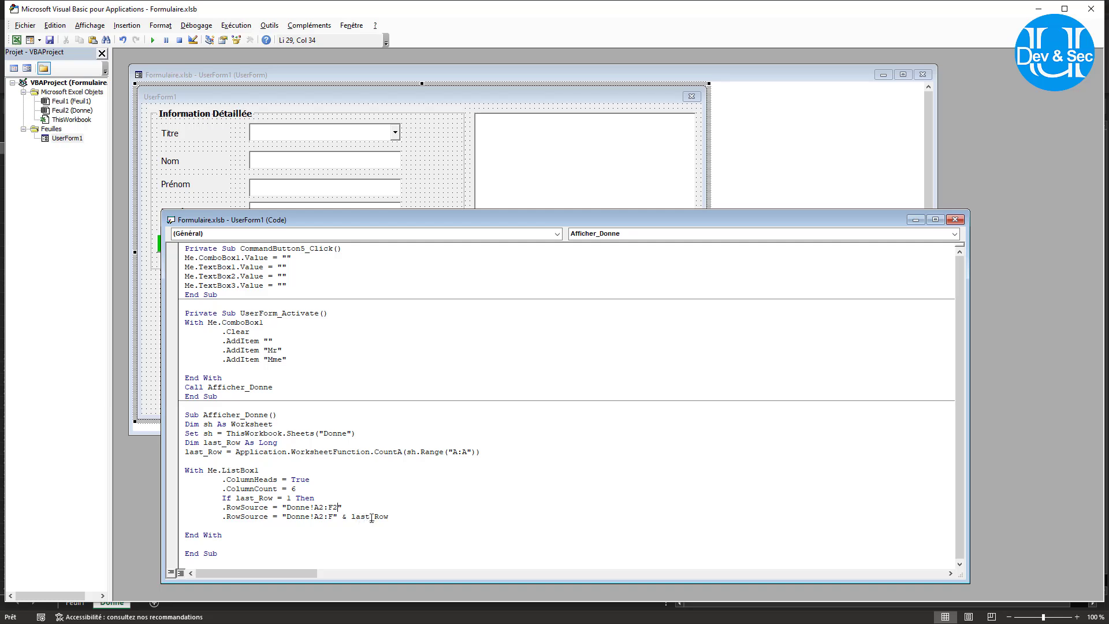
pyautogui.click(224, 516)
pyautogui.press('Return')
pyautogui.press('Up')
pyautogui.write('E')
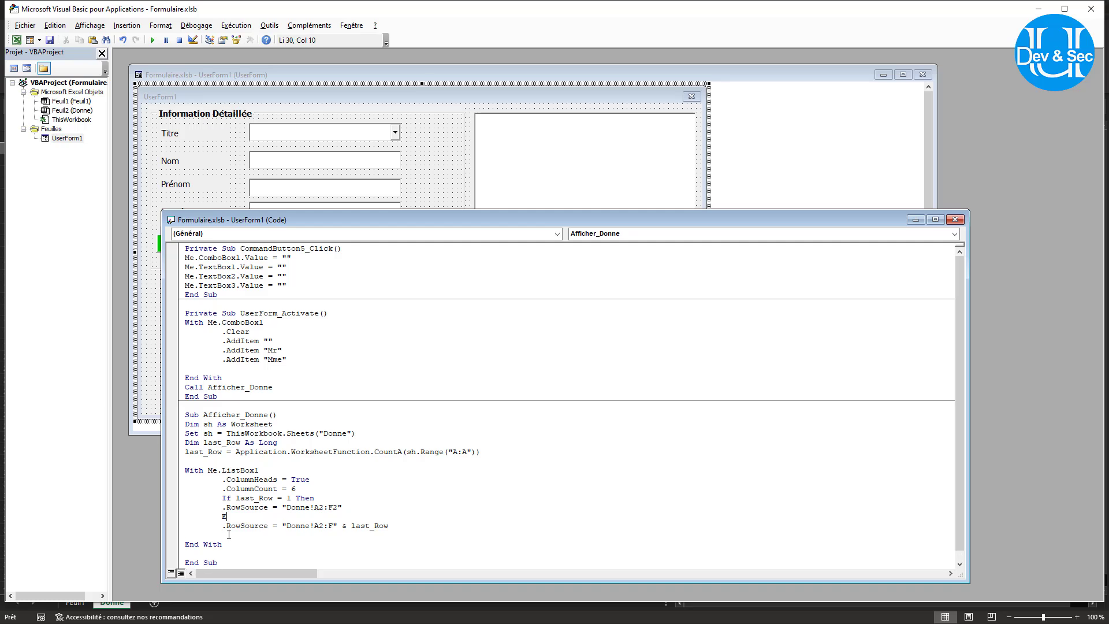
pyautogui.write('lse')
pyautogui.click(229, 534)
pyautogui.write('End ')
pyautogui.write('If')
pyautogui.click(153, 42)
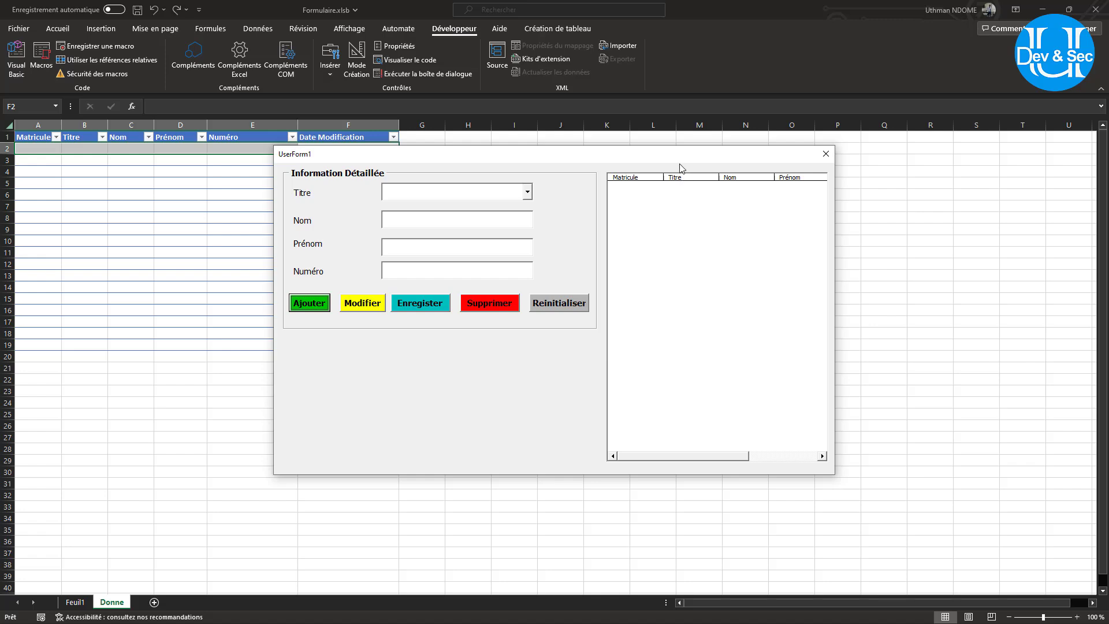
# - Rerun UserForm1 to confirm it lists the single record, then close the code window
pyautogui.click(826, 153)
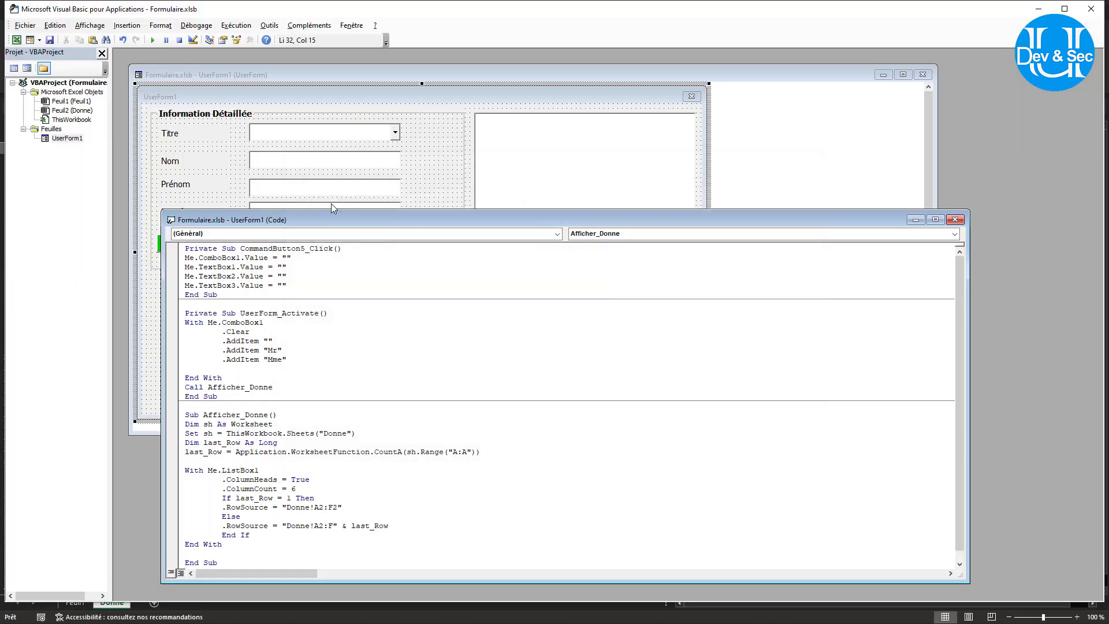
pyautogui.click(17, 40)
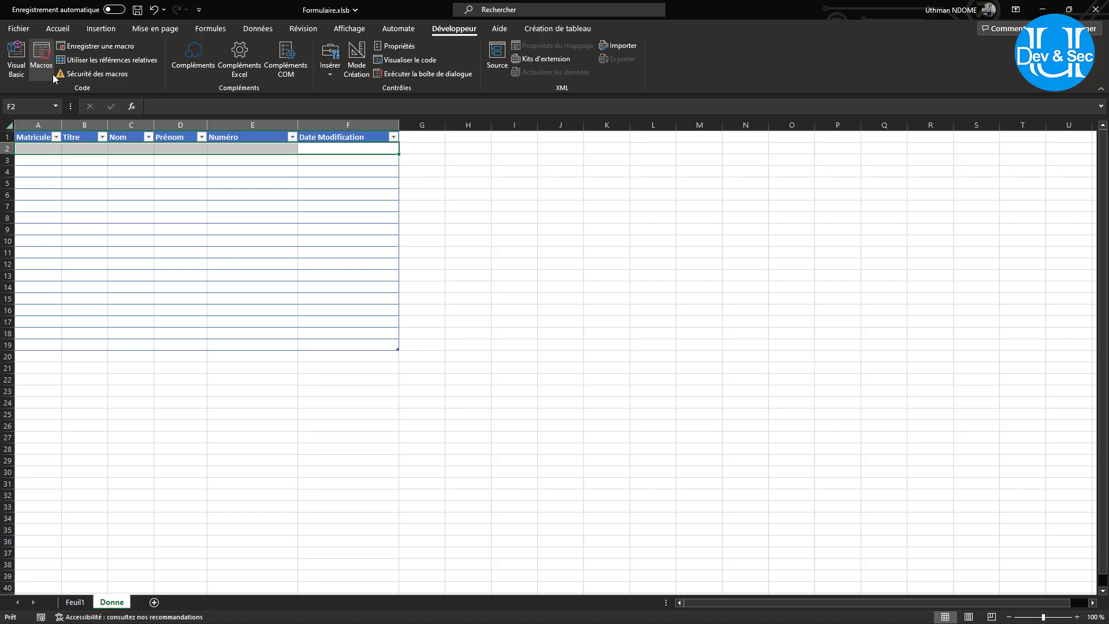
pyautogui.click(16, 55)
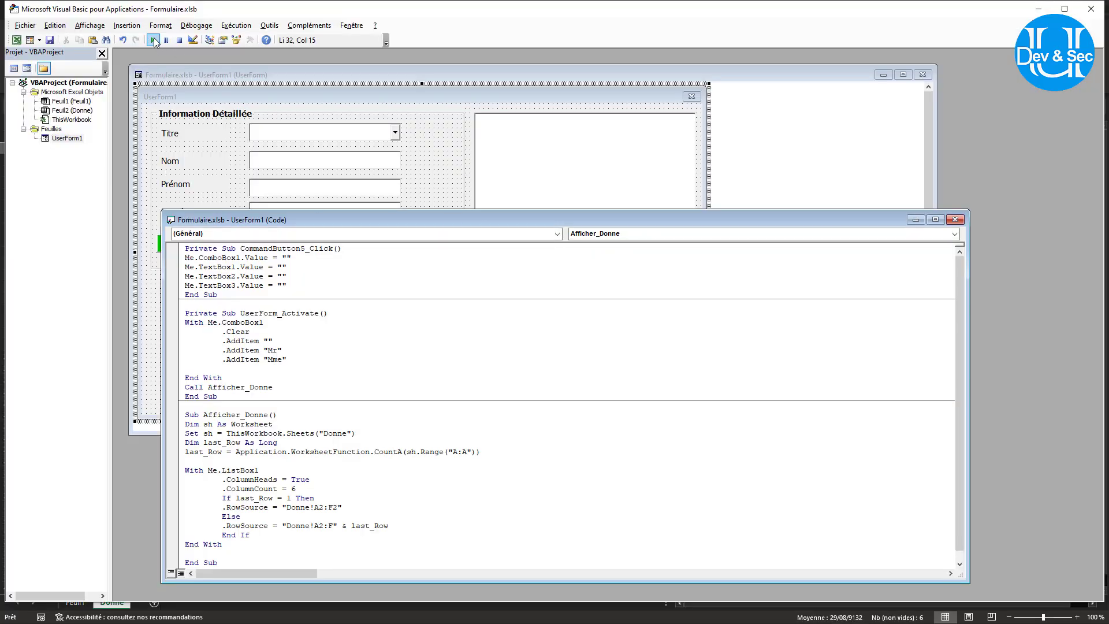
pyautogui.click(154, 40)
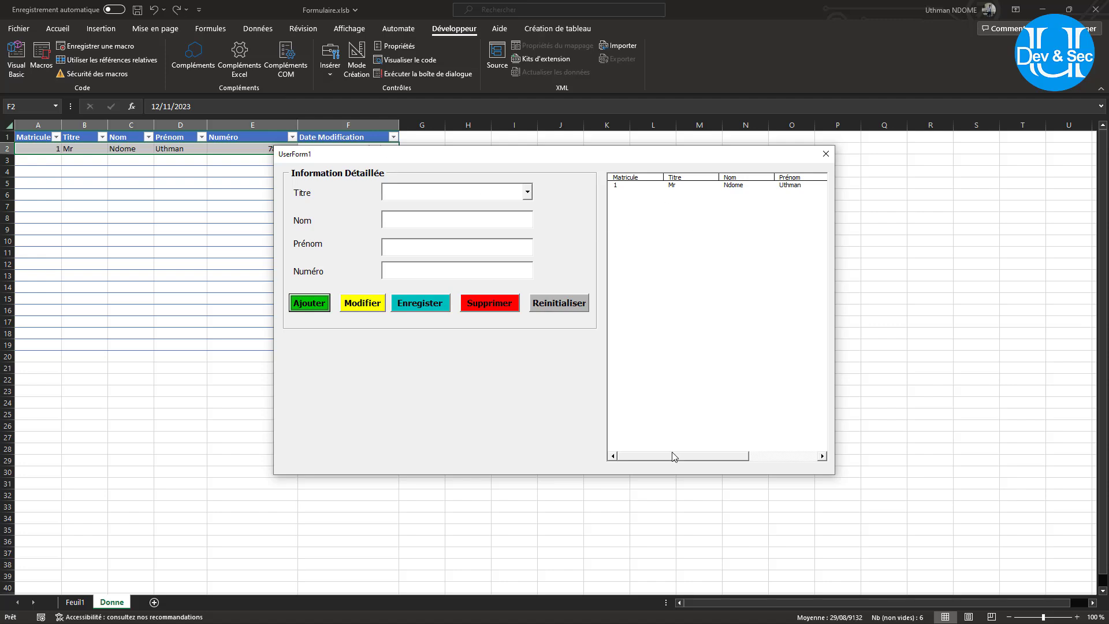
pyautogui.click(825, 154)
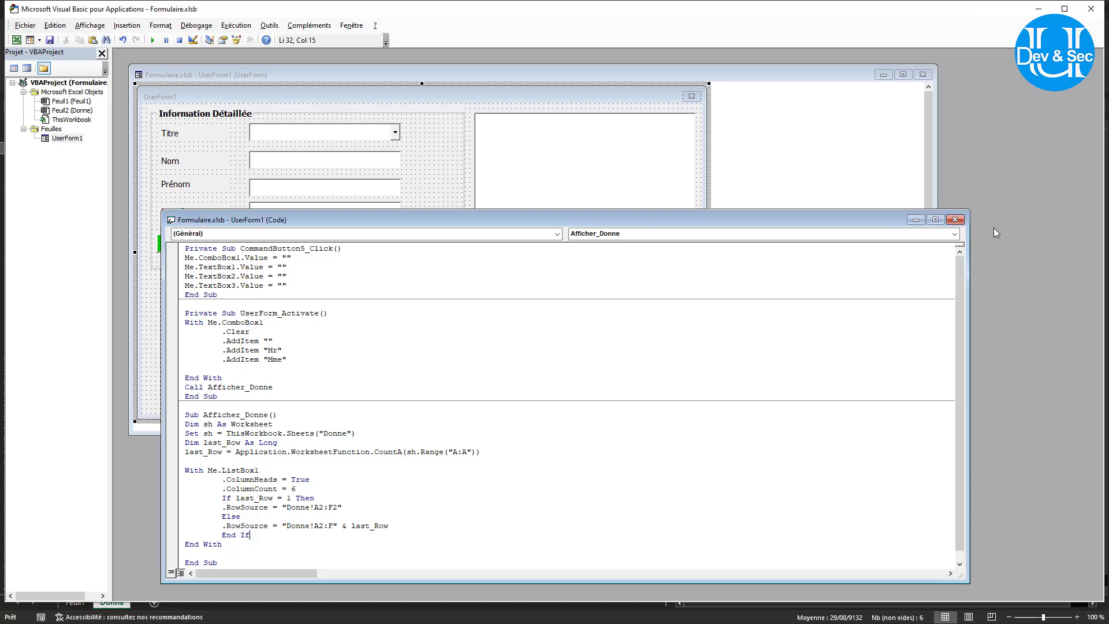
pyautogui.click(955, 219)
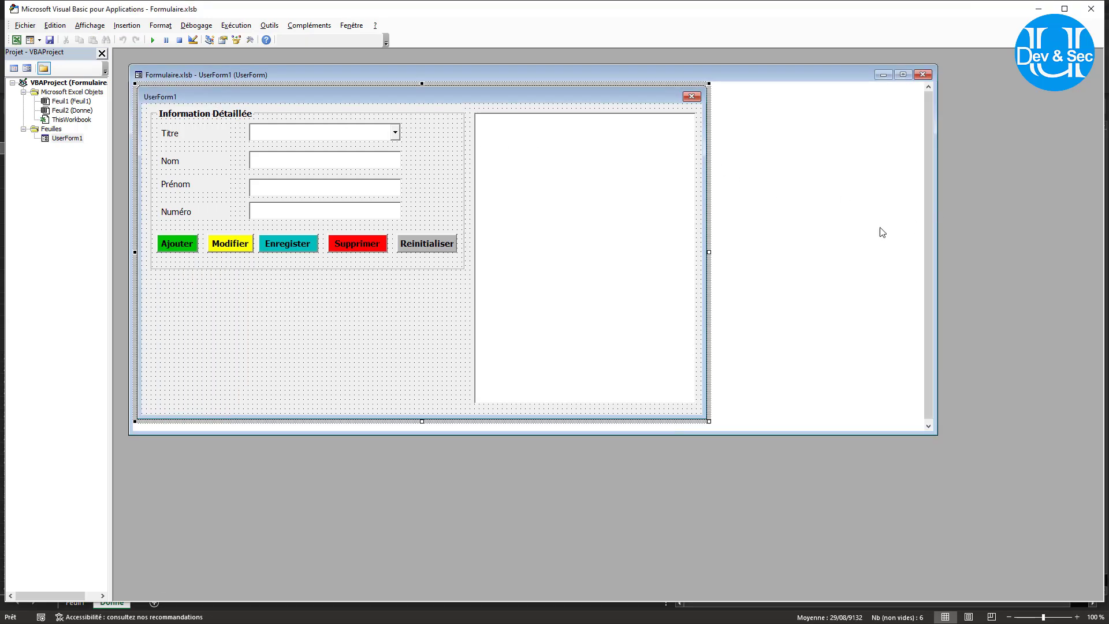
# - Copy the sheet and last_Row declarations from Afficher_Donne into the Ajouter button's click procedure
pyautogui.click(172, 248)
pyautogui.doubleClick(172, 248)
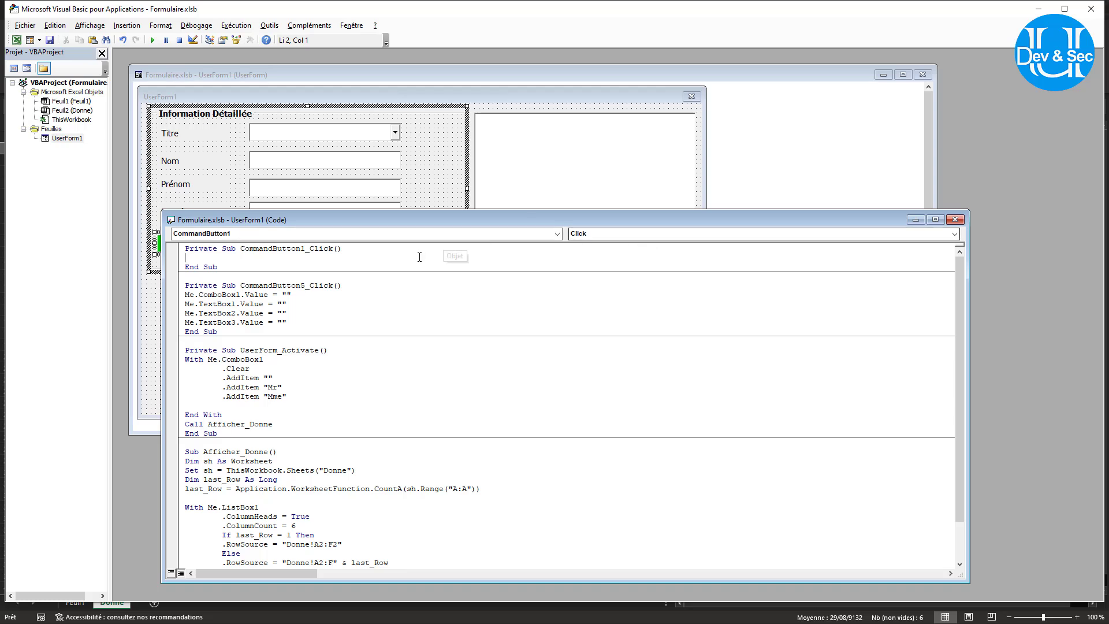
pyautogui.scroll(-2, 287, 330)
pyautogui.moveTo(496, 443); pyautogui.dragTo(177, 409)
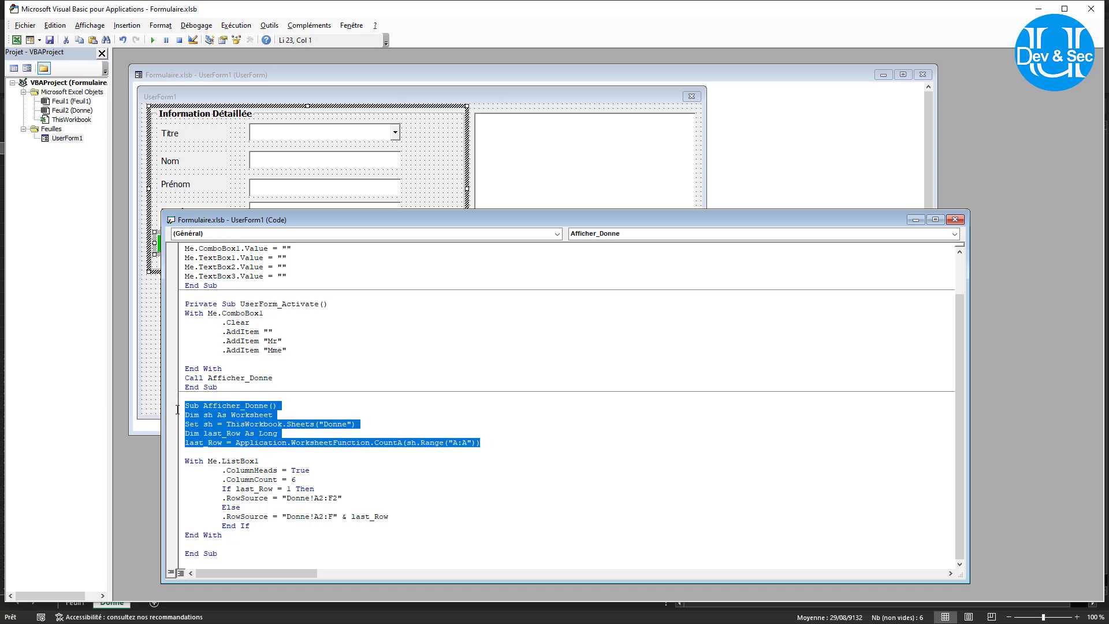
pyautogui.click(262, 424)
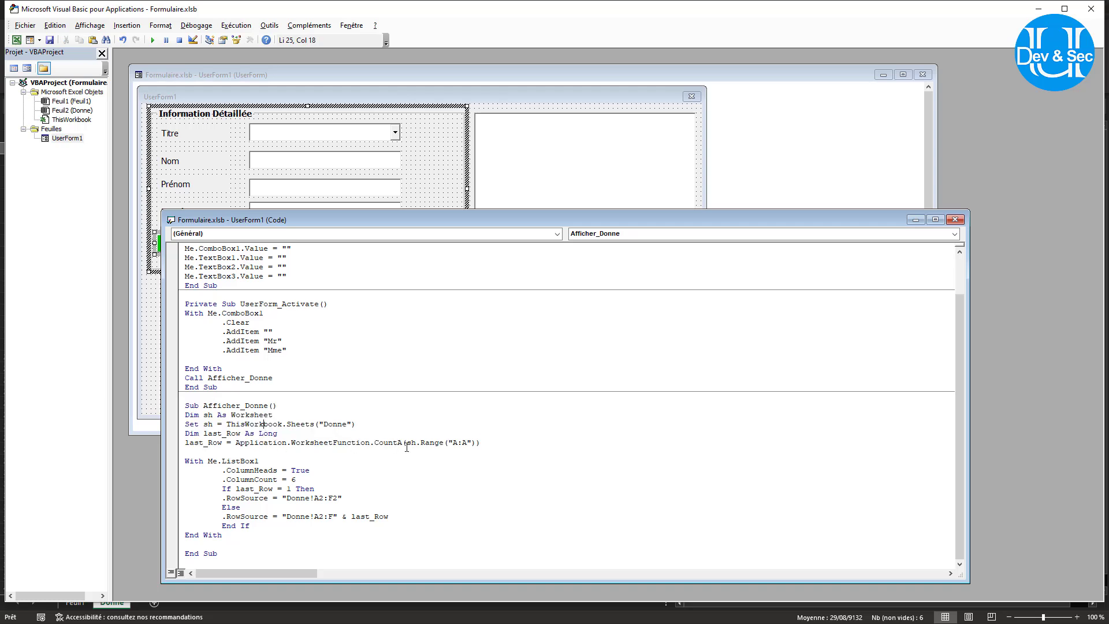
pyautogui.moveTo(502, 446); pyautogui.dragTo(183, 416)
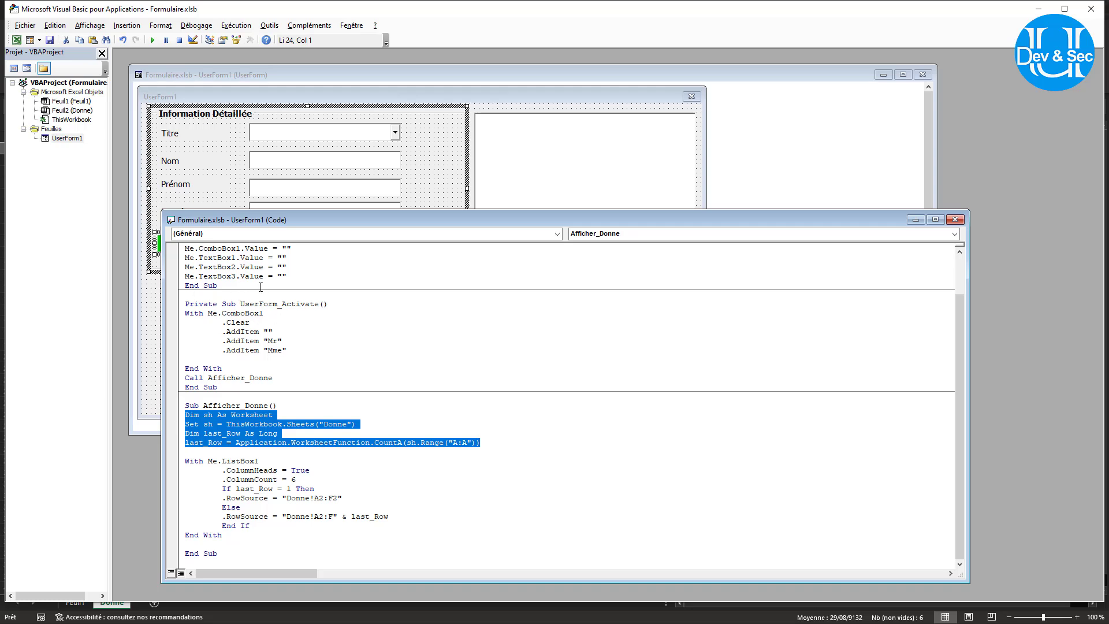
pyautogui.scroll(3, 249, 341)
pyautogui.scroll(2, 219, 306)
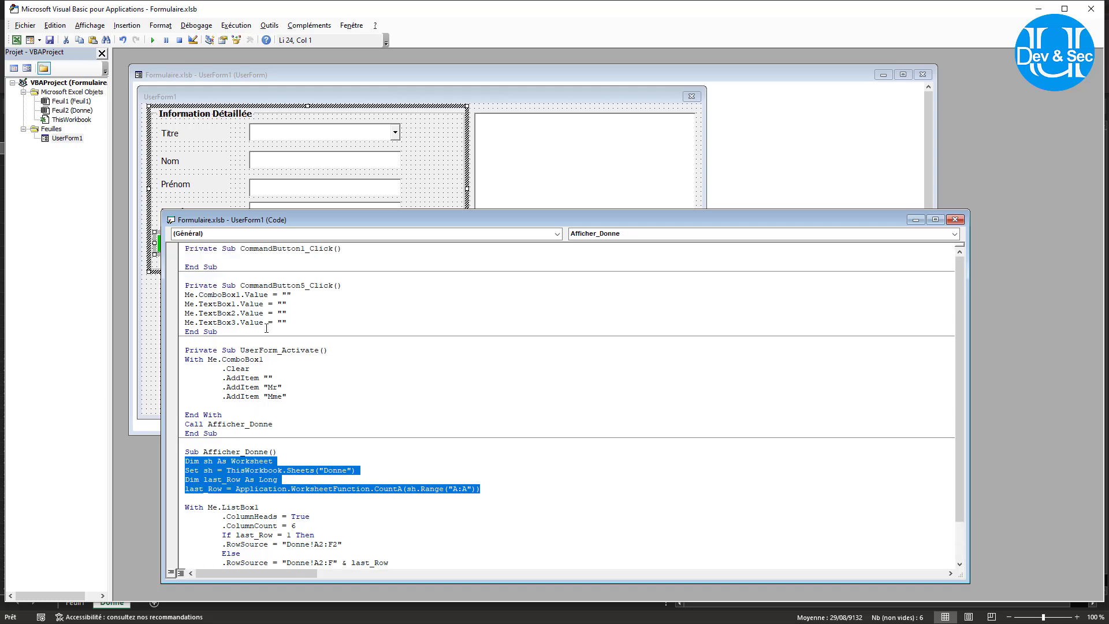
pyautogui.click(197, 258)
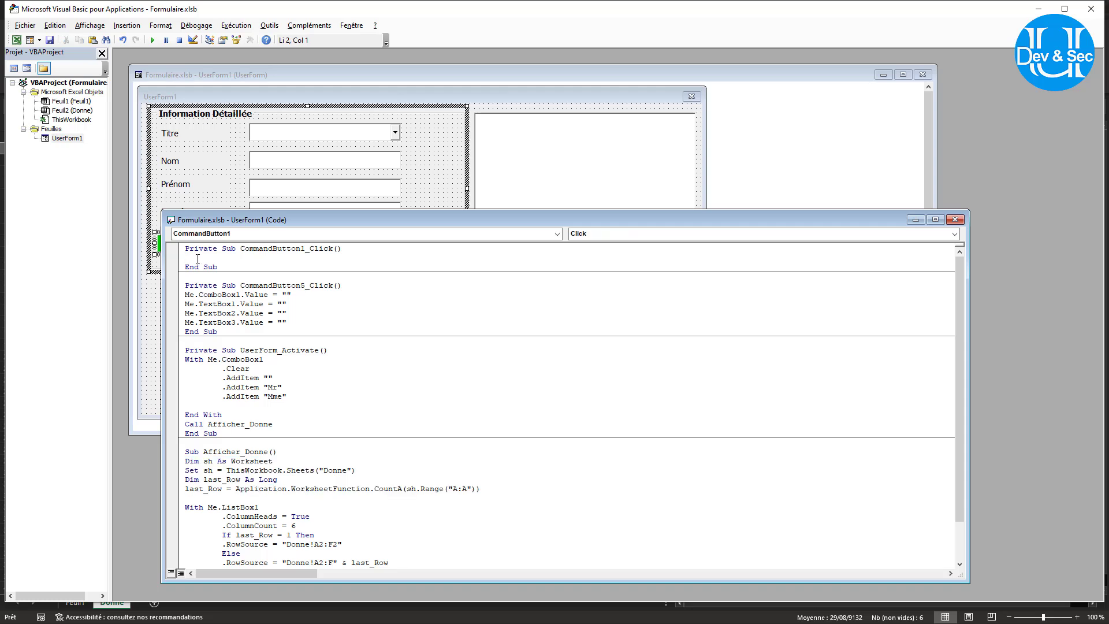
pyautogui.write('Dim sh As Worksheet Set sh = ThisWorkbook.Sheets("Donne") Dim last_Row As Long last_Row = Application.WorksheetFunction.CountA(sh.Range("A:A"))')
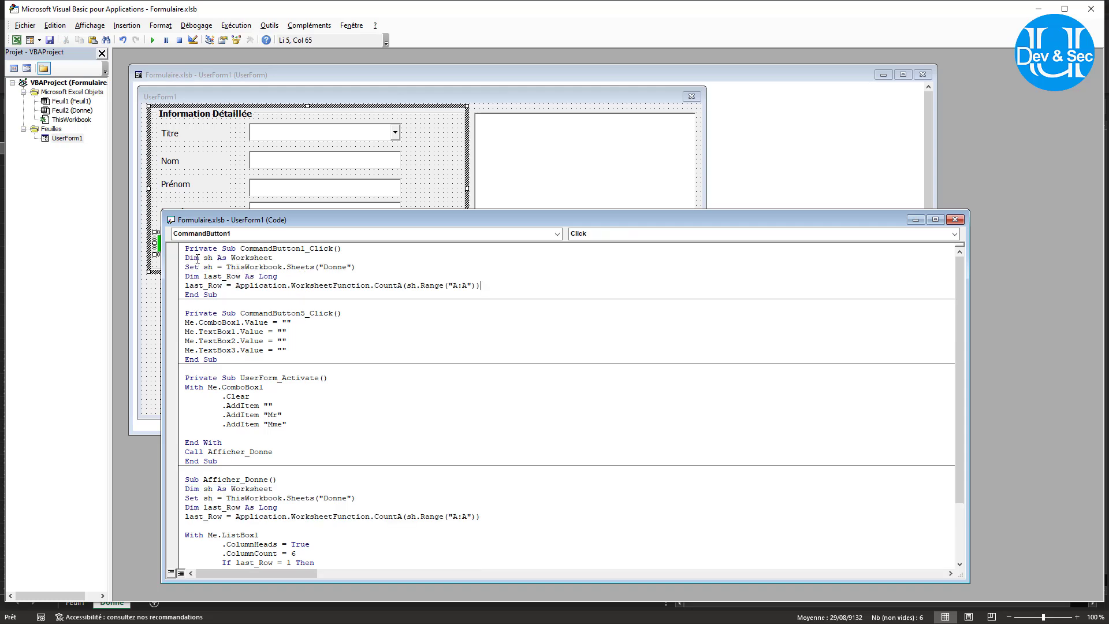
pyautogui.press('Return')
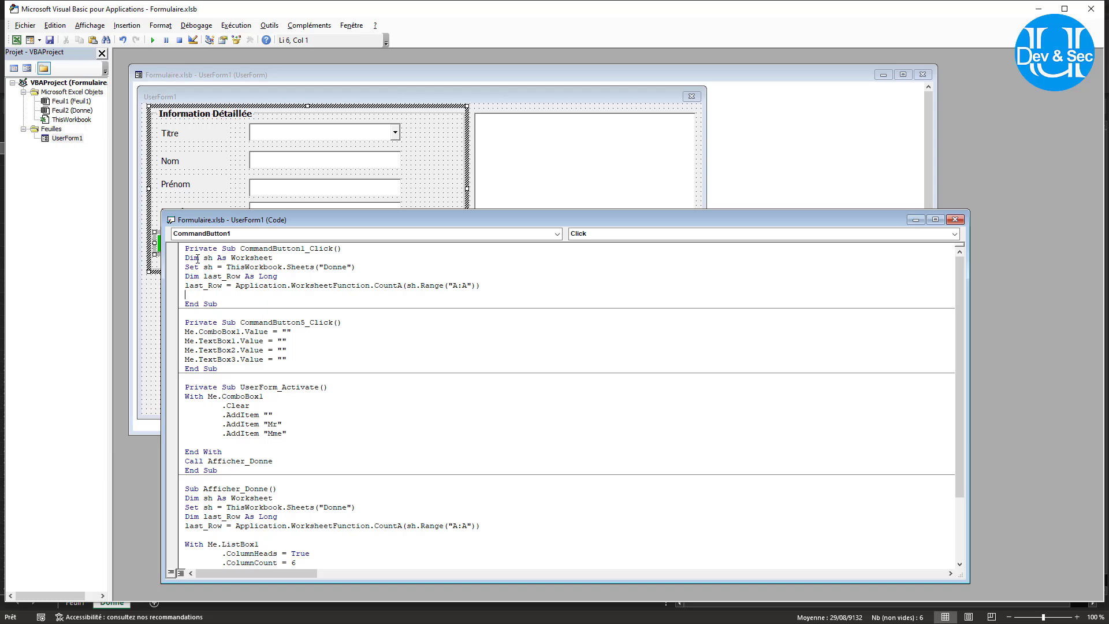
pyautogui.press('Return')
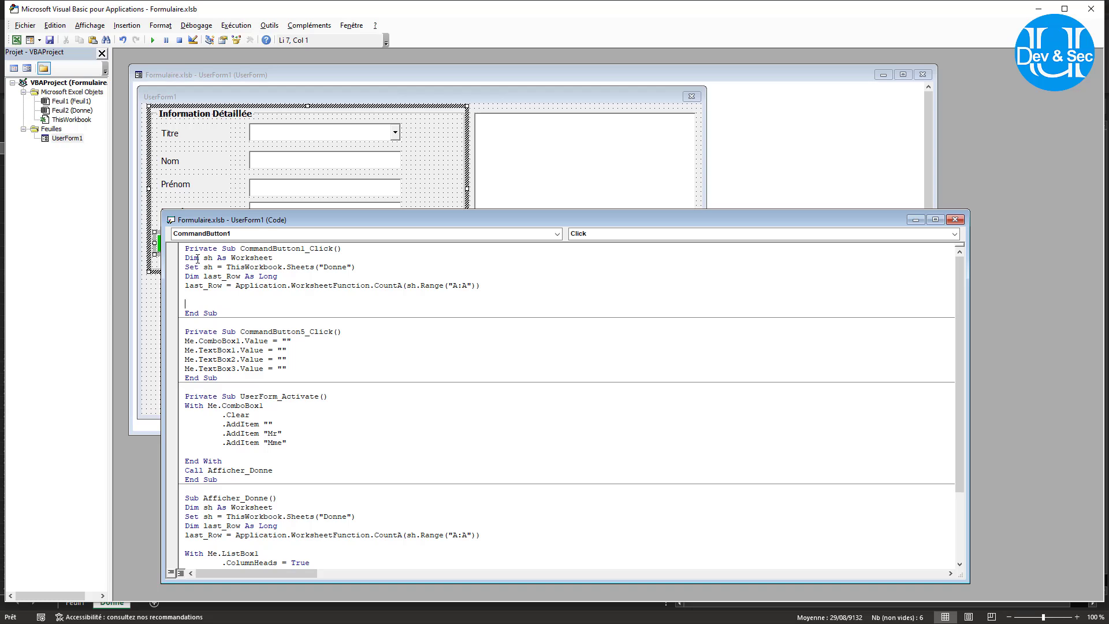
pyautogui.press('Return')
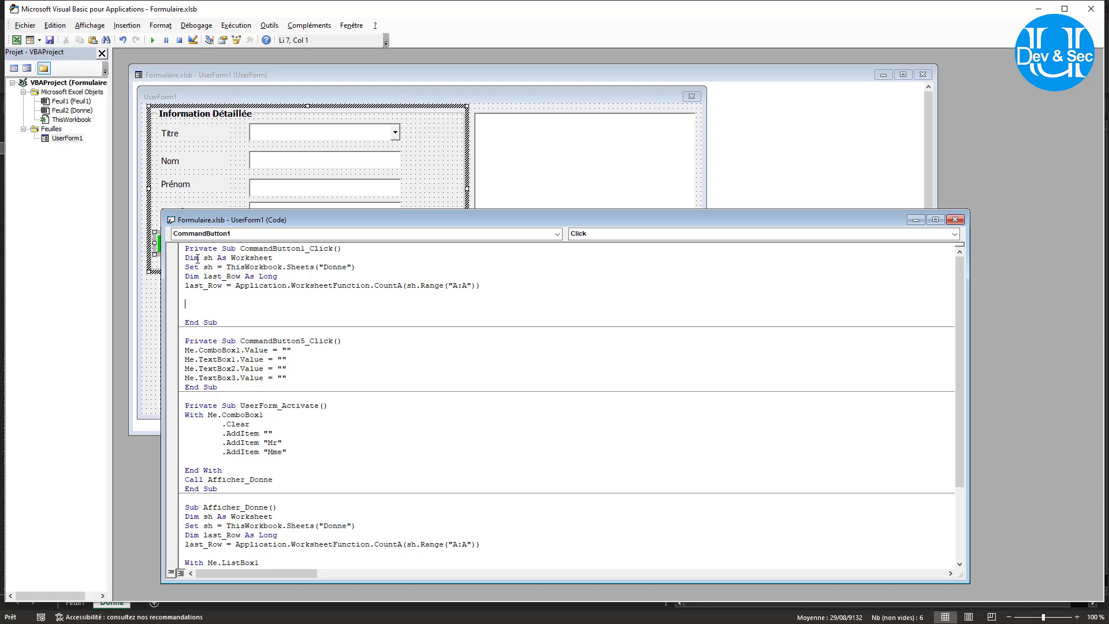
# - Write the condition If Me.ComboBox1.Value = "" Then
pyautogui.write('I')
pyautogui.write('f Me')
pyautogui.write('.C')
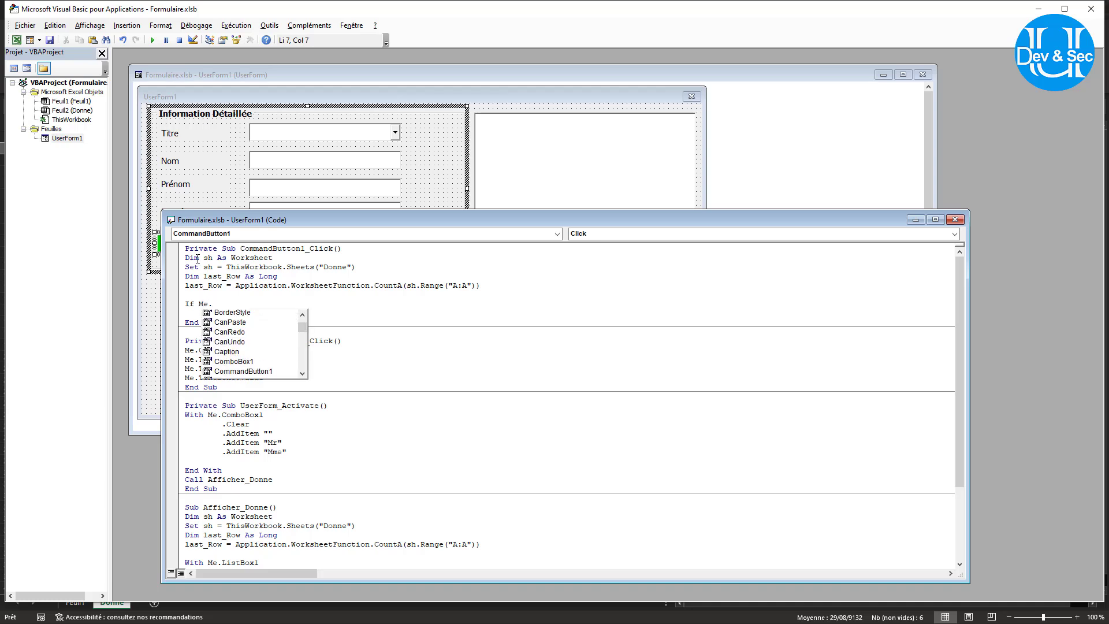
pyautogui.write('om')
pyautogui.press('Return')
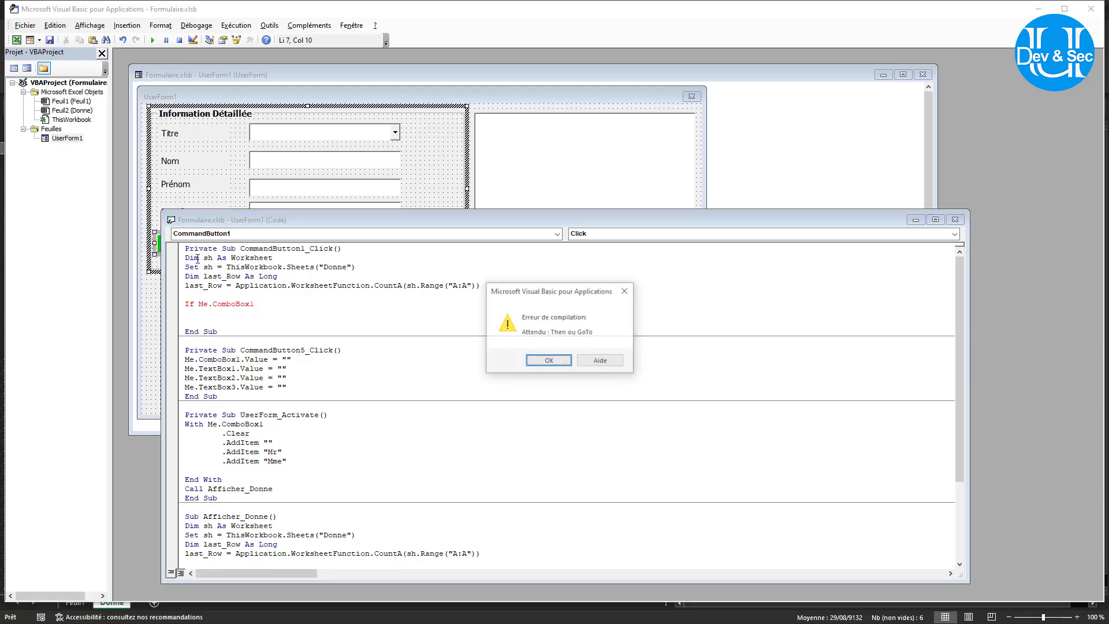
pyautogui.press('Return')
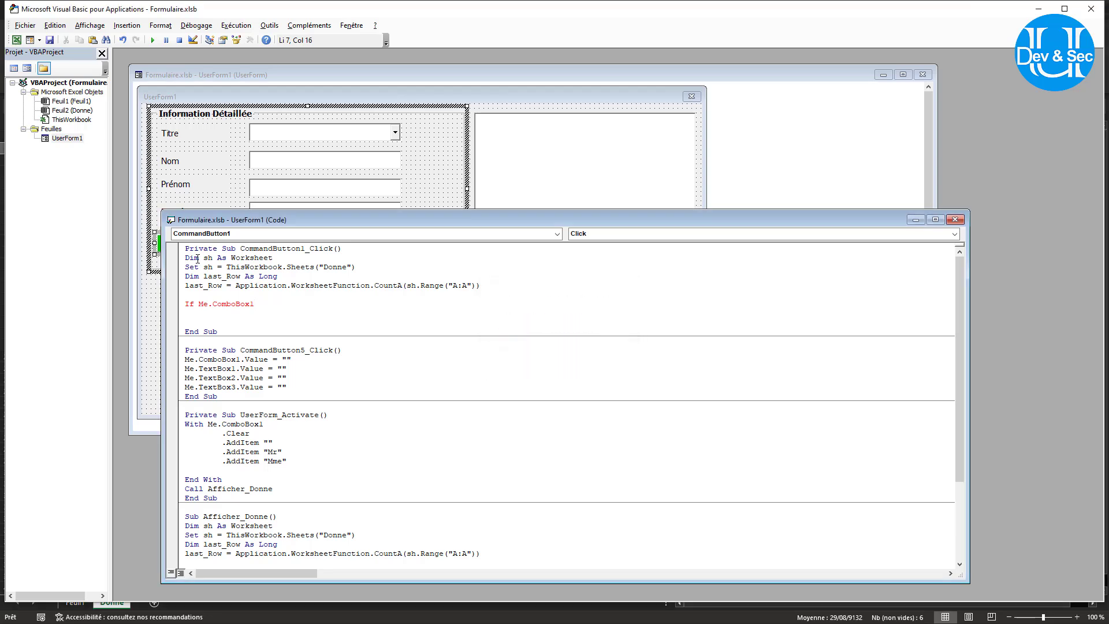
pyautogui.write('.')
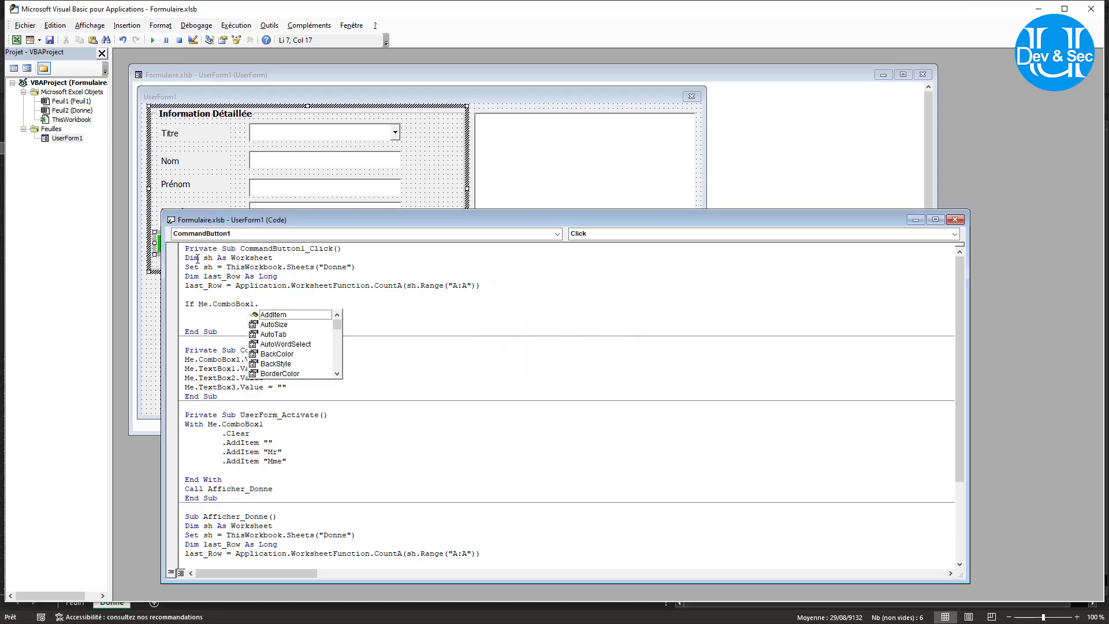
pyautogui.write('v')
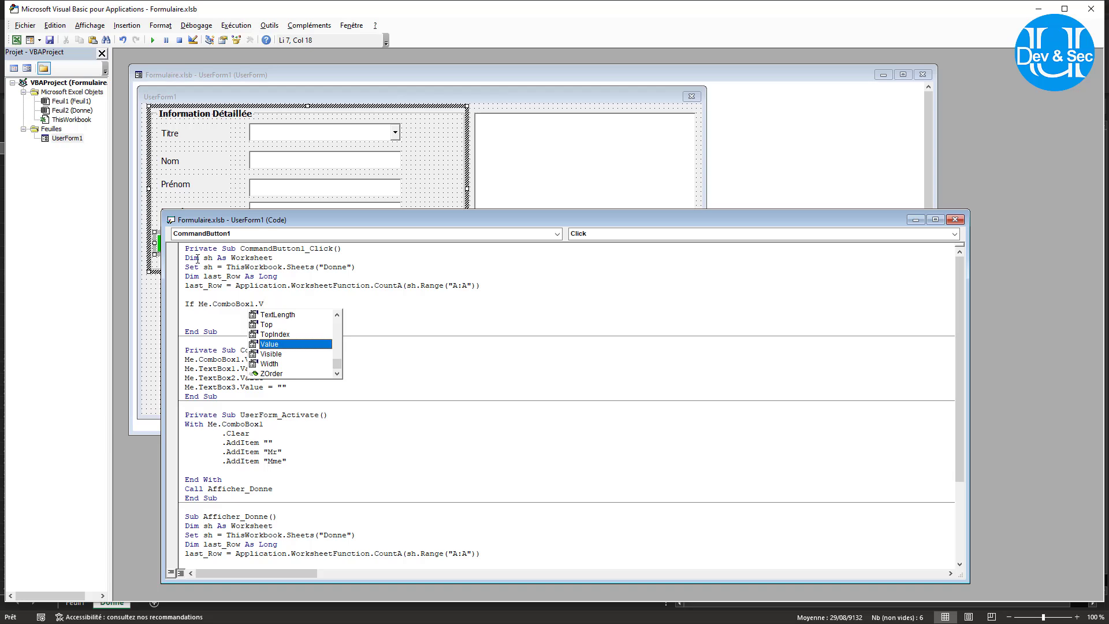
pyautogui.press('Tab')
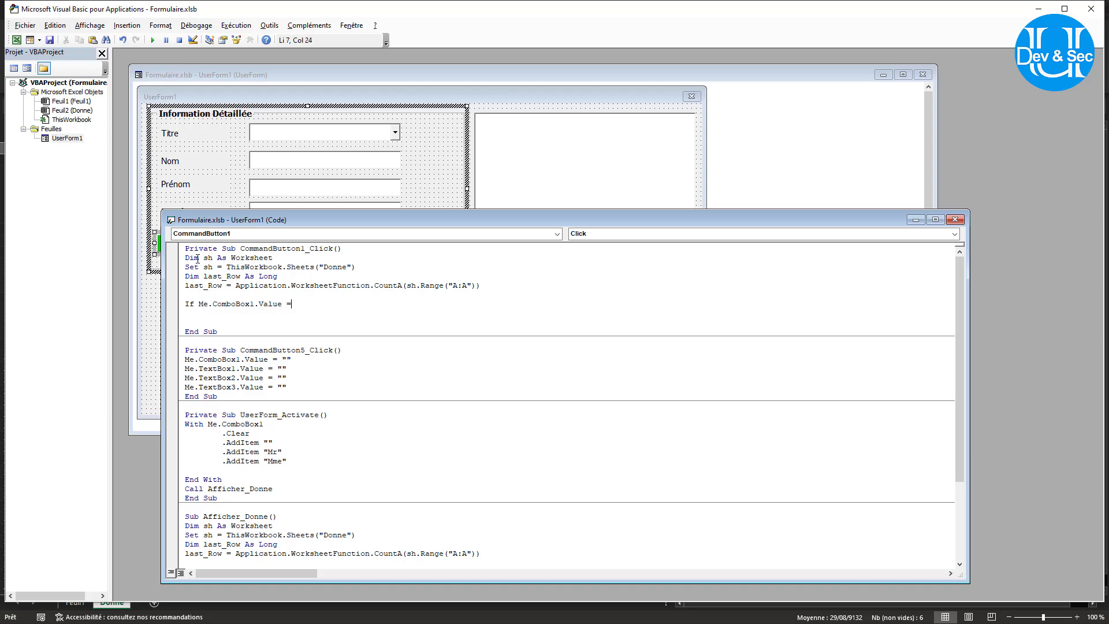
pyautogui.write('"" T')
pyautogui.write('he')
pyautogui.write('n')
pyautogui.press('Return')
# - Add MsgBox "Veillez Choisir un titre", vbCritical, then Exit Sub and End If
pyautogui.write('M')
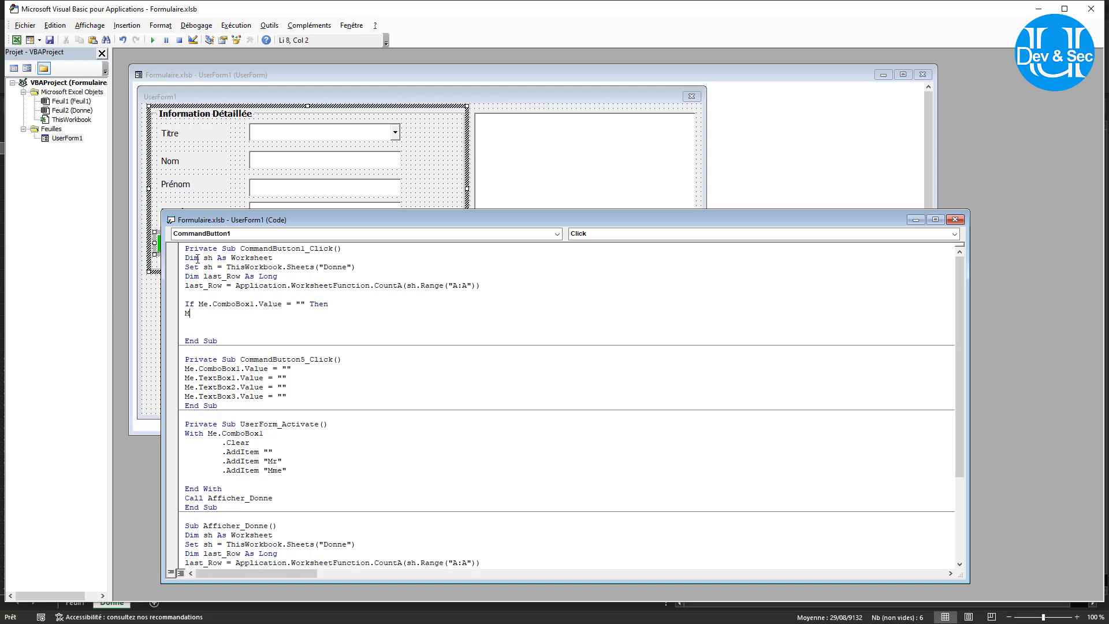
pyautogui.write('s')
pyautogui.write('gBox')
pyautogui.write(' "')
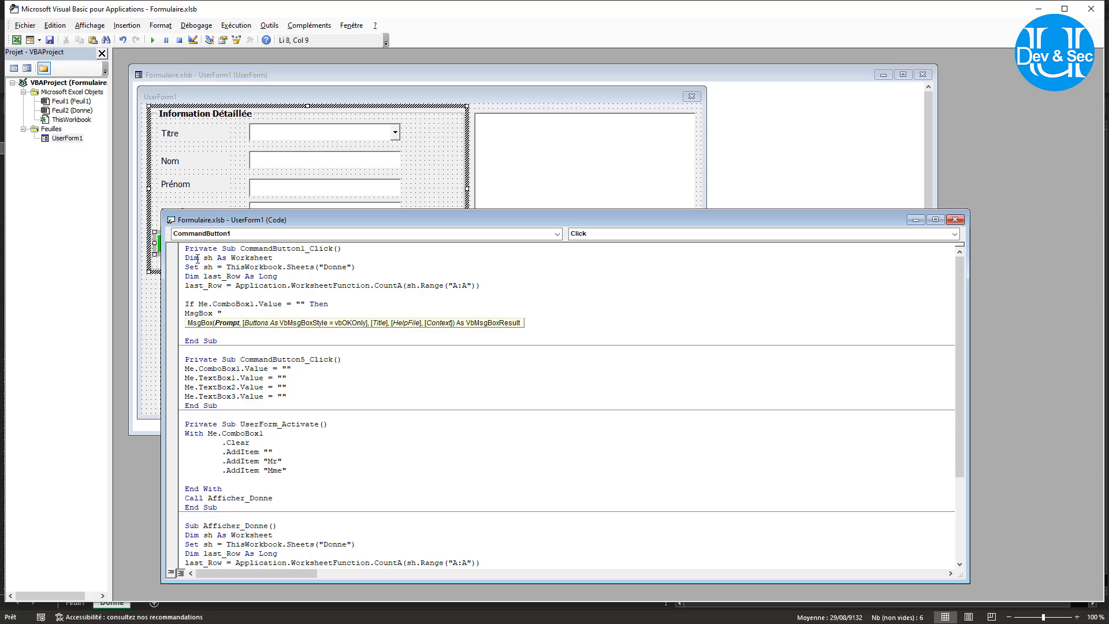
pyautogui.write('Ve')
pyautogui.write('illez ')
pyautogui.write('donne')
pyautogui.press('BackSpace')
pyautogui.press('BackSpace')
pyautogui.press('BackSpace')
pyautogui.press('BackSpace')
pyautogui.write('C')
pyautogui.write('hoisir u')
pyautogui.write('n tri')
pyautogui.press('BackSpace')
pyautogui.press('BackSpace')
pyautogui.write('itr')
pyautogui.press('BackSpace')
pyautogui.press('BackSpace')
pyautogui.write('tre')
pyautogui.press('Return')
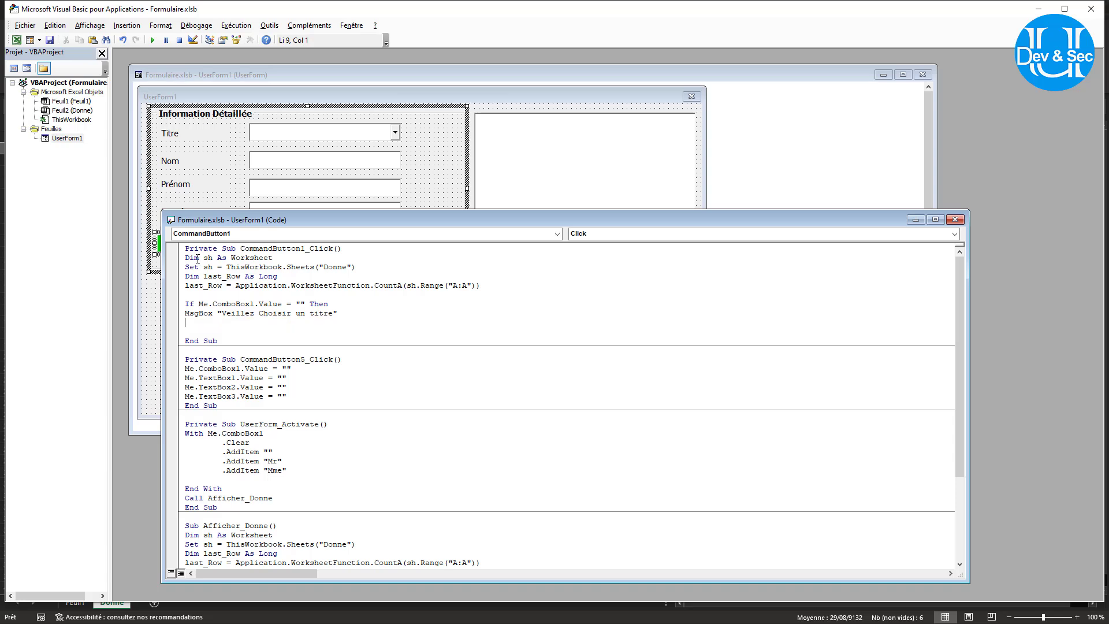
pyautogui.write(', ')
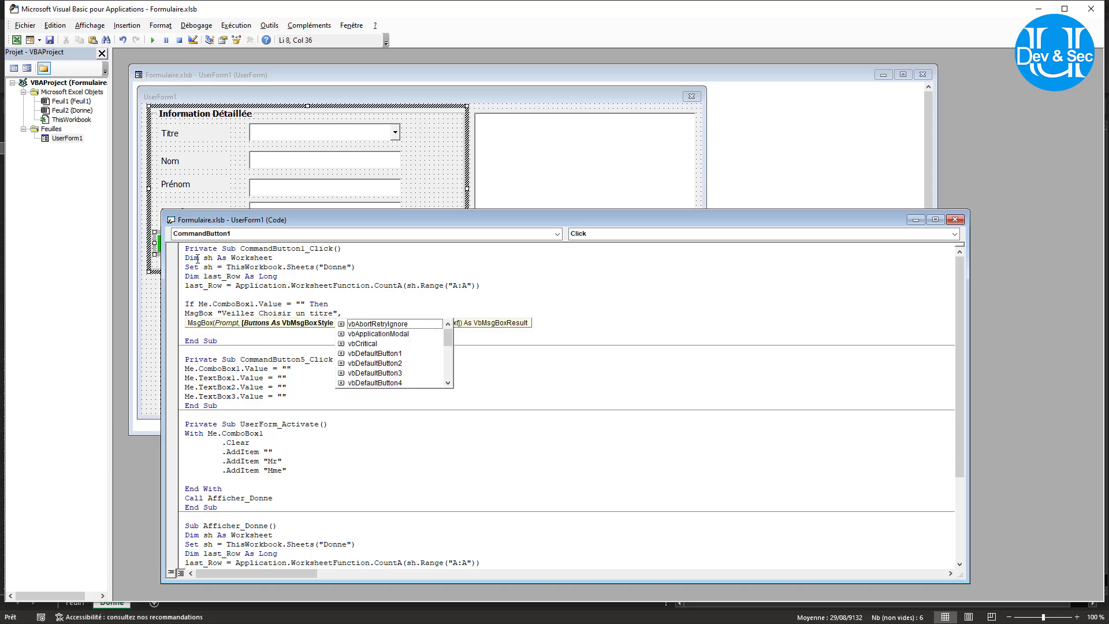
pyautogui.write('vb')
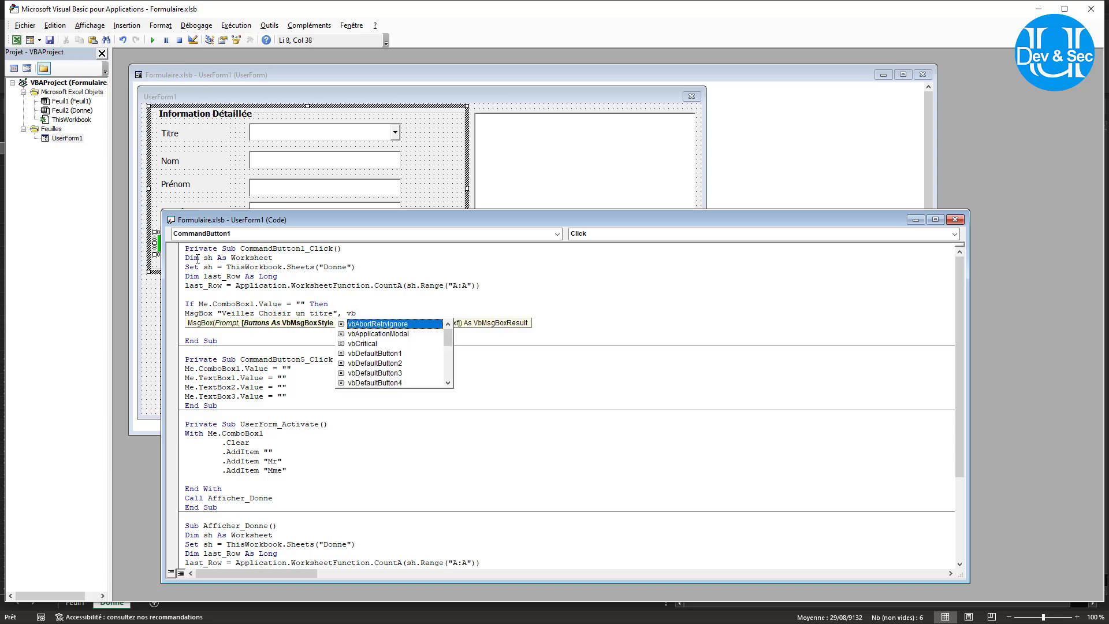
pyautogui.write('Cr')
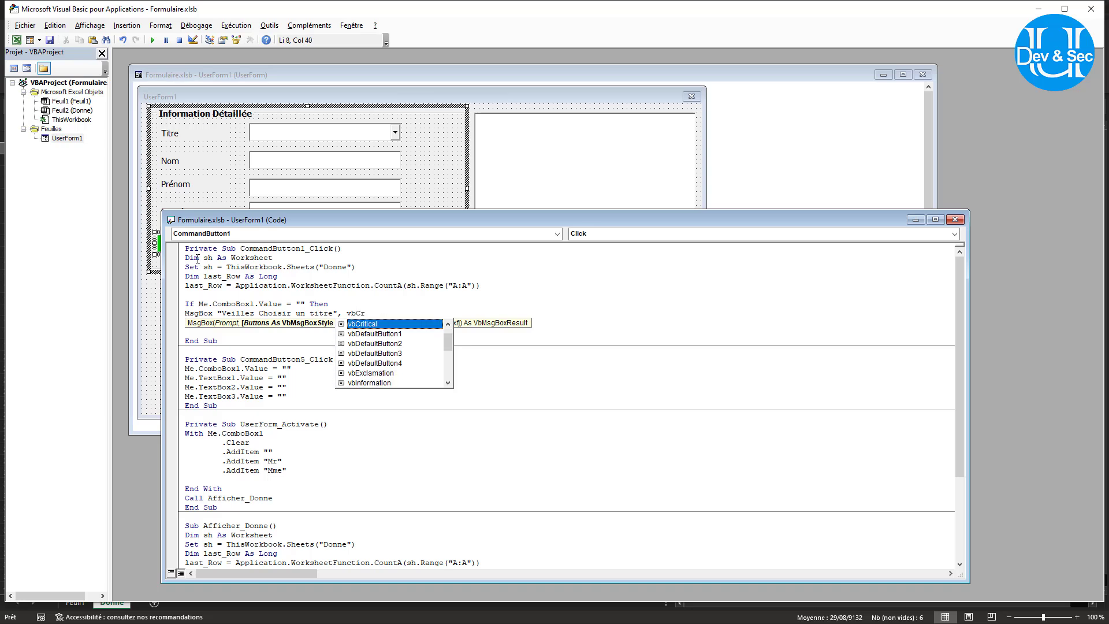
pyautogui.press('Tab')
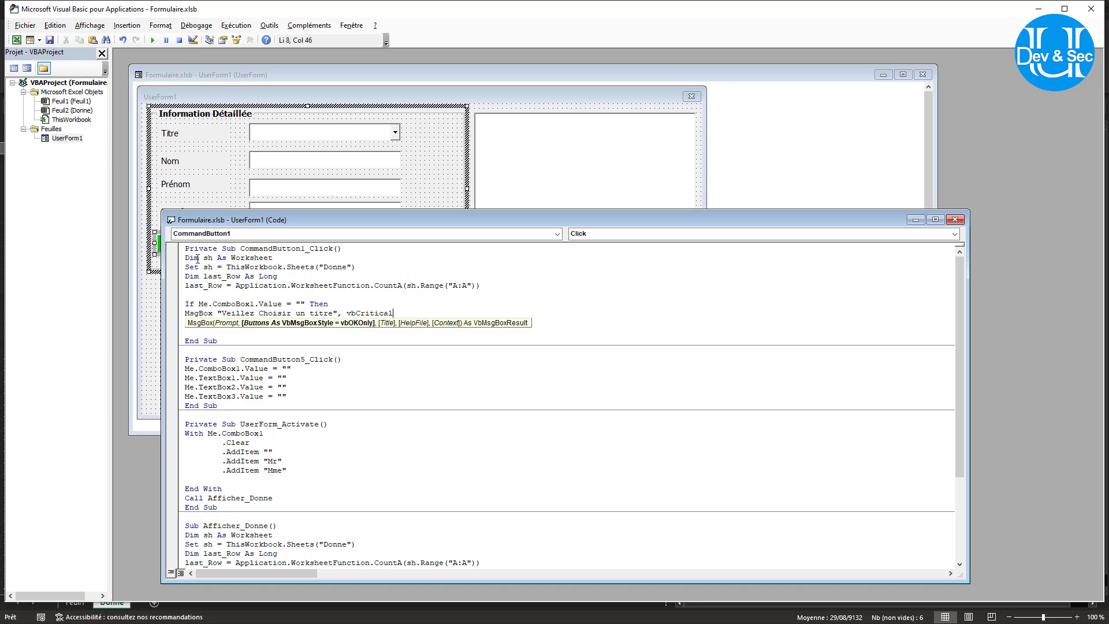
pyautogui.press('Return')
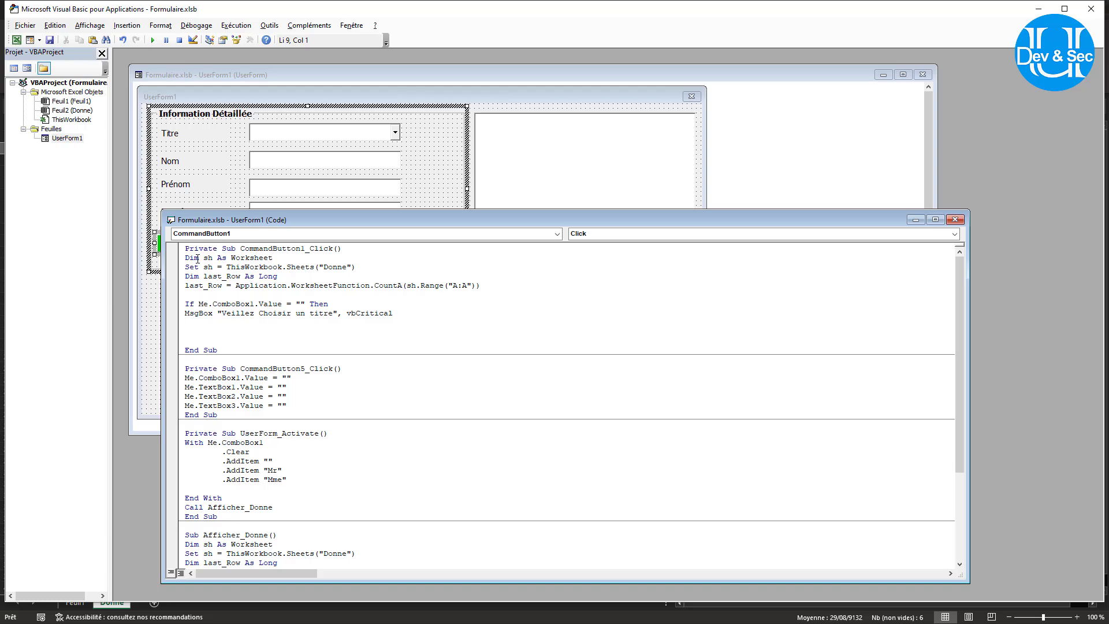
pyautogui.write('E')
pyautogui.write('x')
pyautogui.write('it ')
pyautogui.write('S')
pyautogui.write('ub')
pyautogui.press('Return')
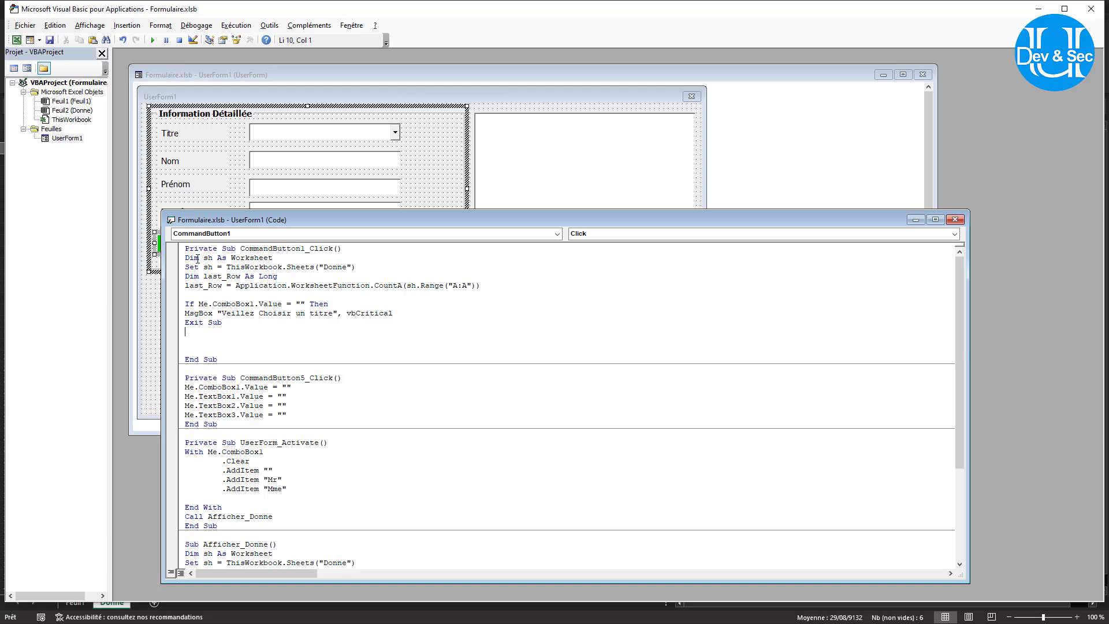
pyautogui.write('e')
pyautogui.press('BackSpace')
pyautogui.write('En')
pyautogui.write('IF')
pyautogui.write('f')
pyautogui.click(153, 41)
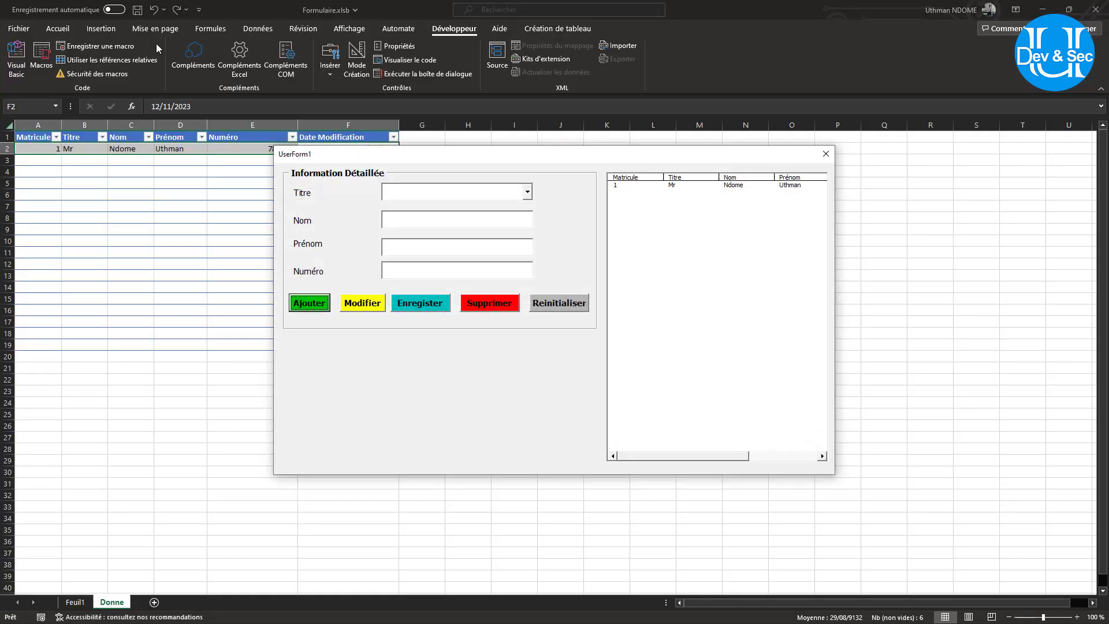
pyautogui.click(321, 305)
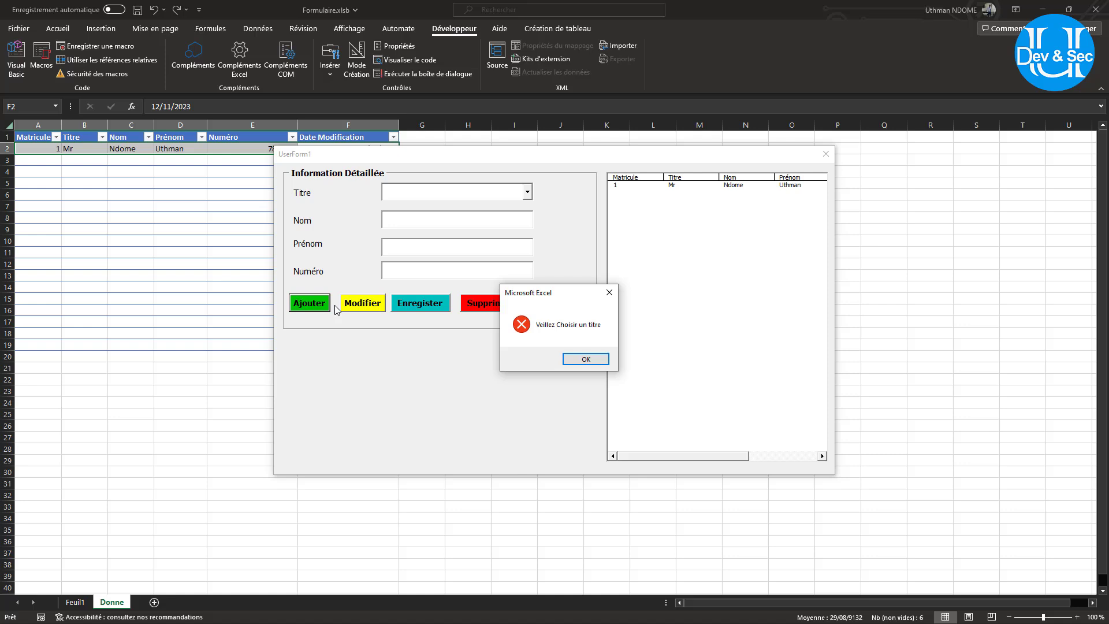
pyautogui.click(583, 363)
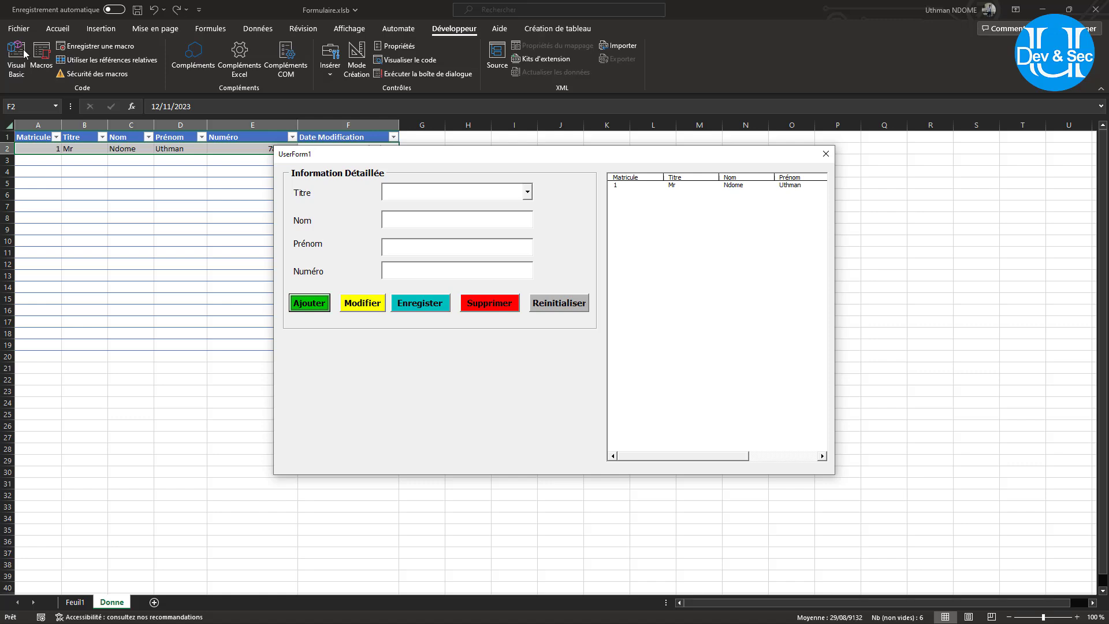
# - Close the form and paste three copies of the title-check If block
pyautogui.click(826, 154)
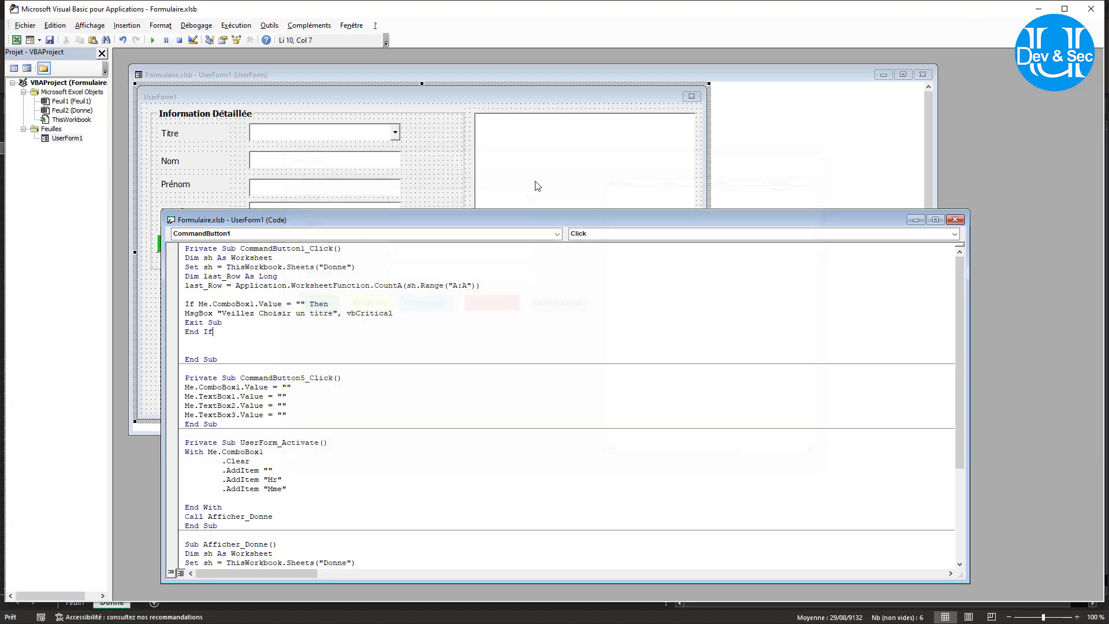
pyautogui.moveTo(232, 337); pyautogui.dragTo(183, 302)
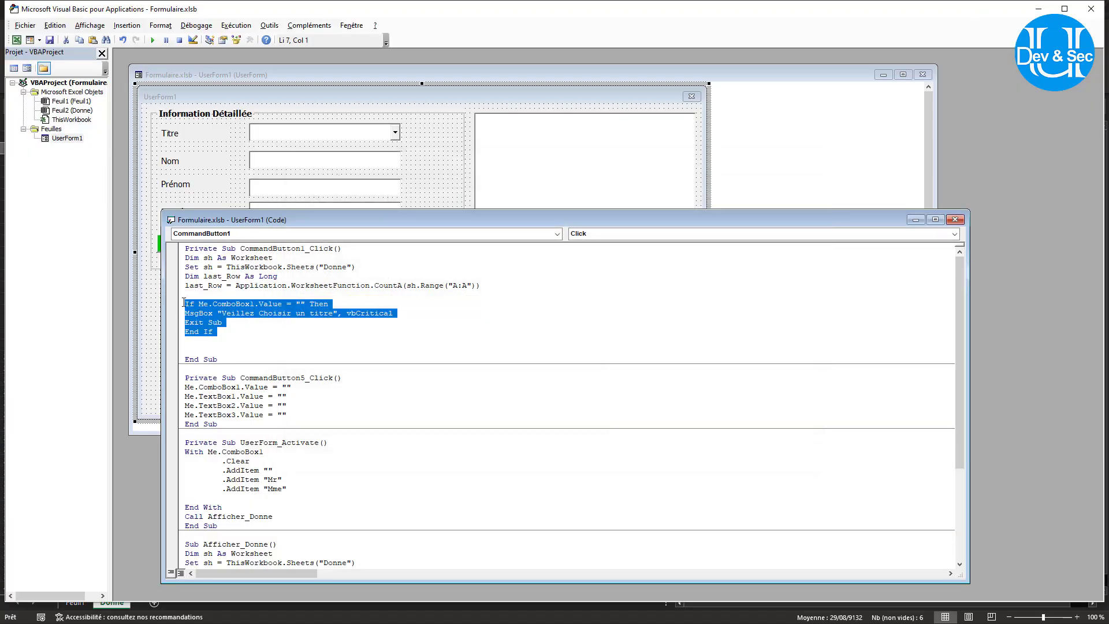
pyautogui.click(201, 347)
pyautogui.write('If Me.ComboBox1.Value = "" Then MsgBox "Veillez Choisir un titre", vbCritical Exit Sub End If')
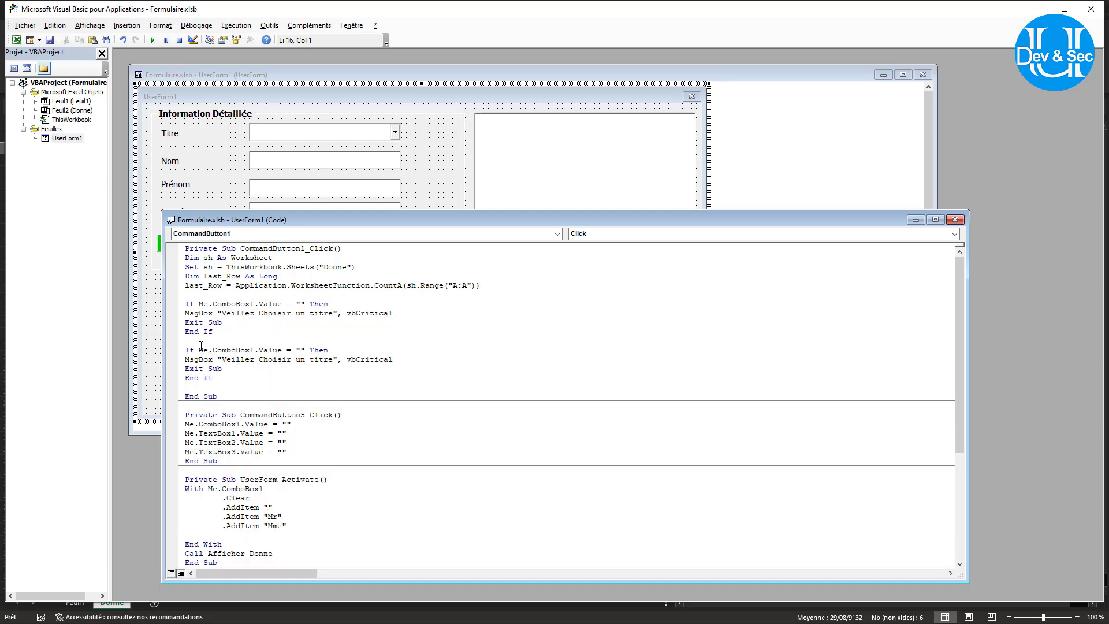
pyautogui.write('If Me.ComboBox1.Value = "" Then MsgBox "Veillez Choisir un titre", vbCritical Exit Sub End If')
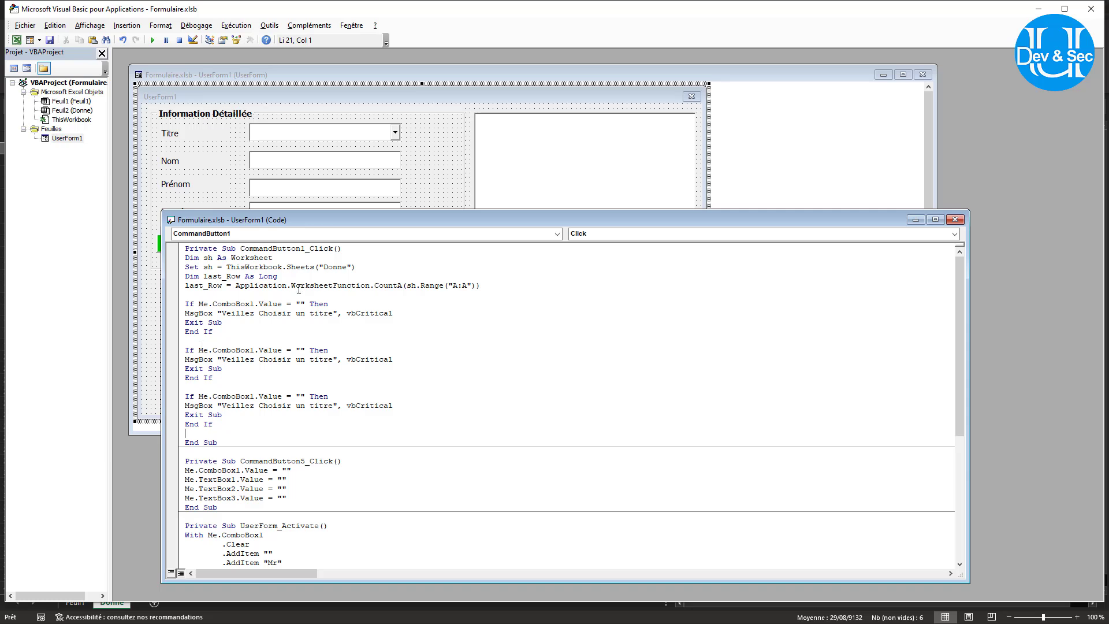
pyautogui.press('Return')
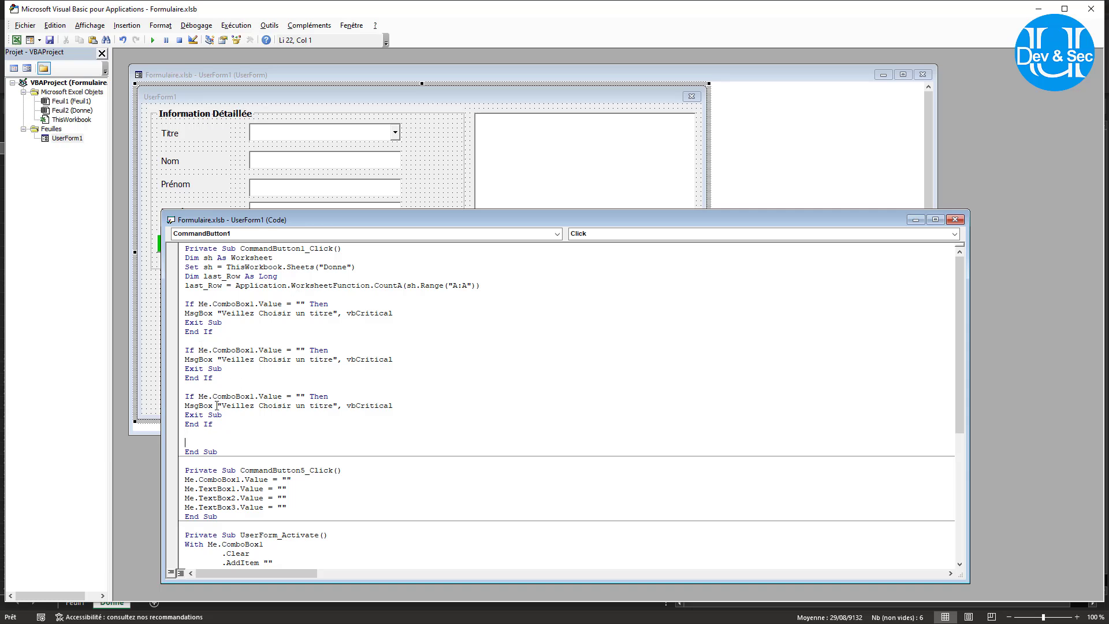
pyautogui.write('If Me.ComboBox1.Value = "" Then MsgBox "Veillez Choisir un titre", vbCritical Exit Sub End If')
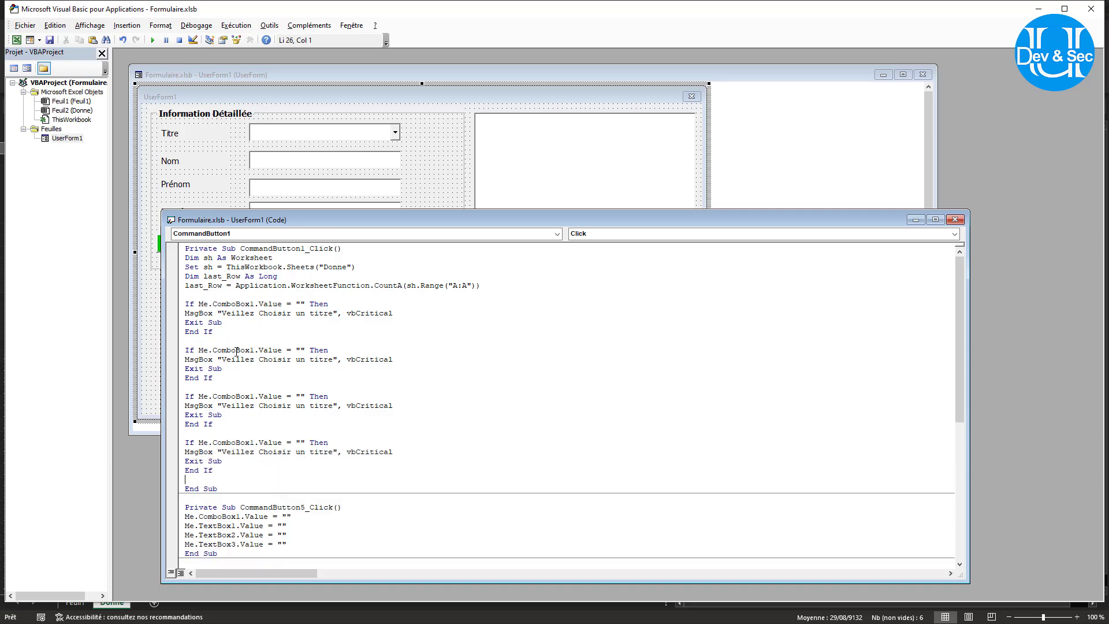
# - Change the second check to test Me.TextBox1 instead of ComboBox1
pyautogui.doubleClick(236, 351)
pyautogui.write('te')
pyautogui.press('BackSpace')
pyautogui.press('BackSpace')
pyautogui.hotkey('ctrl', 'space')
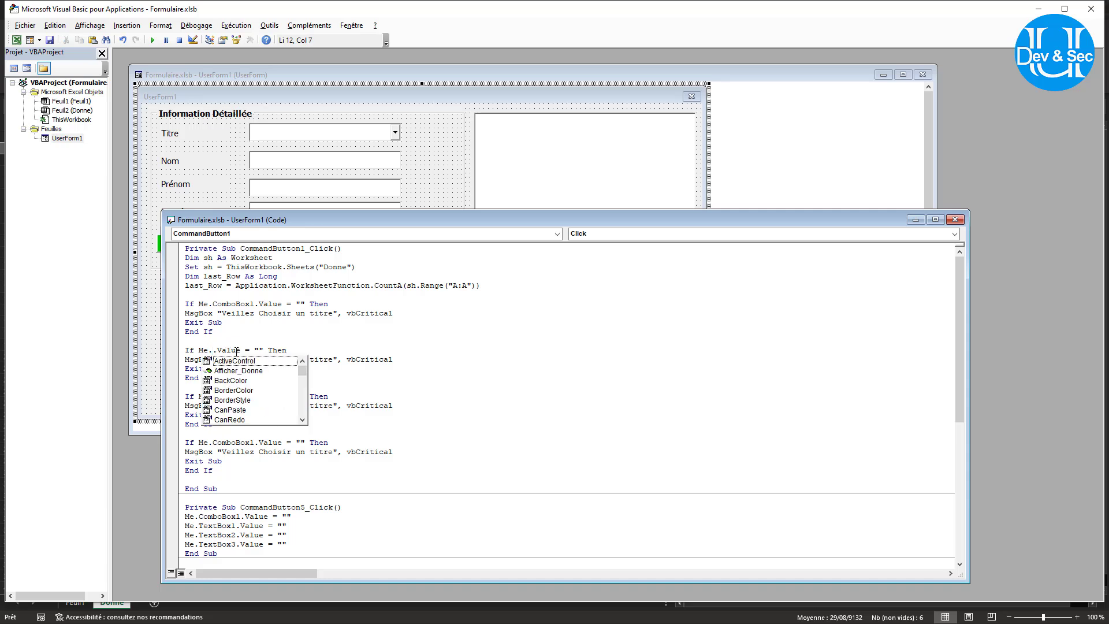
pyautogui.write('t')
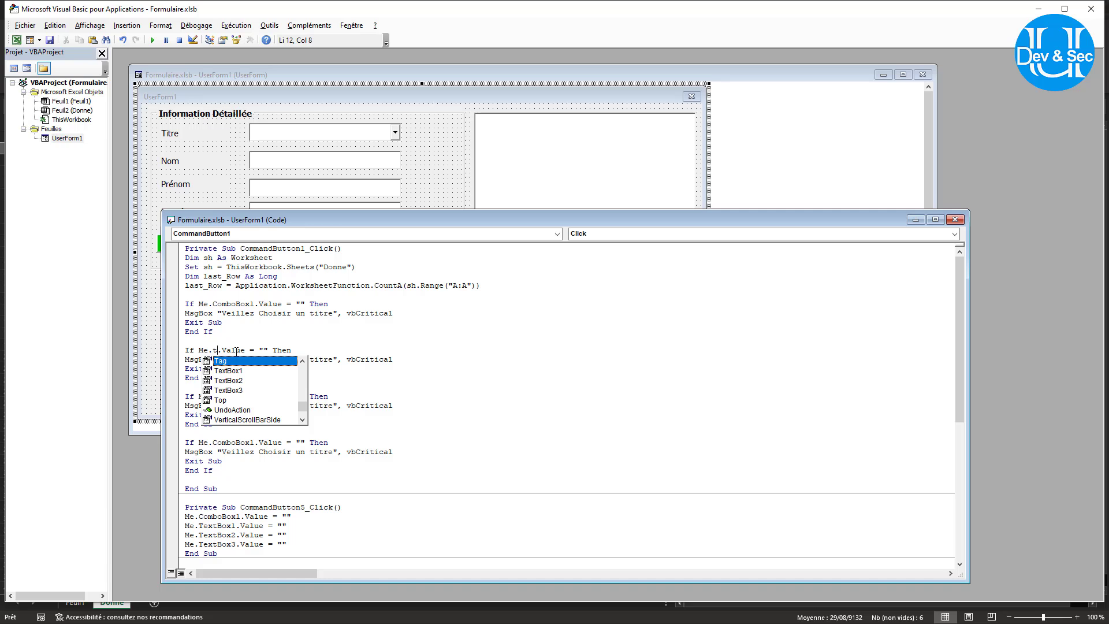
pyautogui.press('Down')
pyautogui.press('Return')
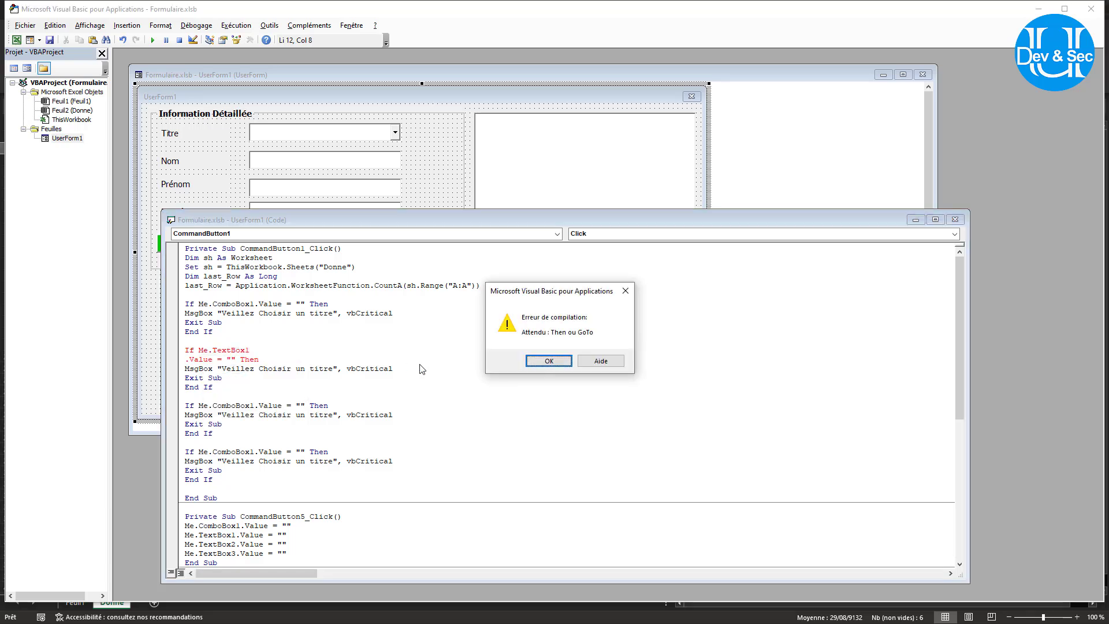
pyautogui.click(549, 360)
pyautogui.press('Delete')
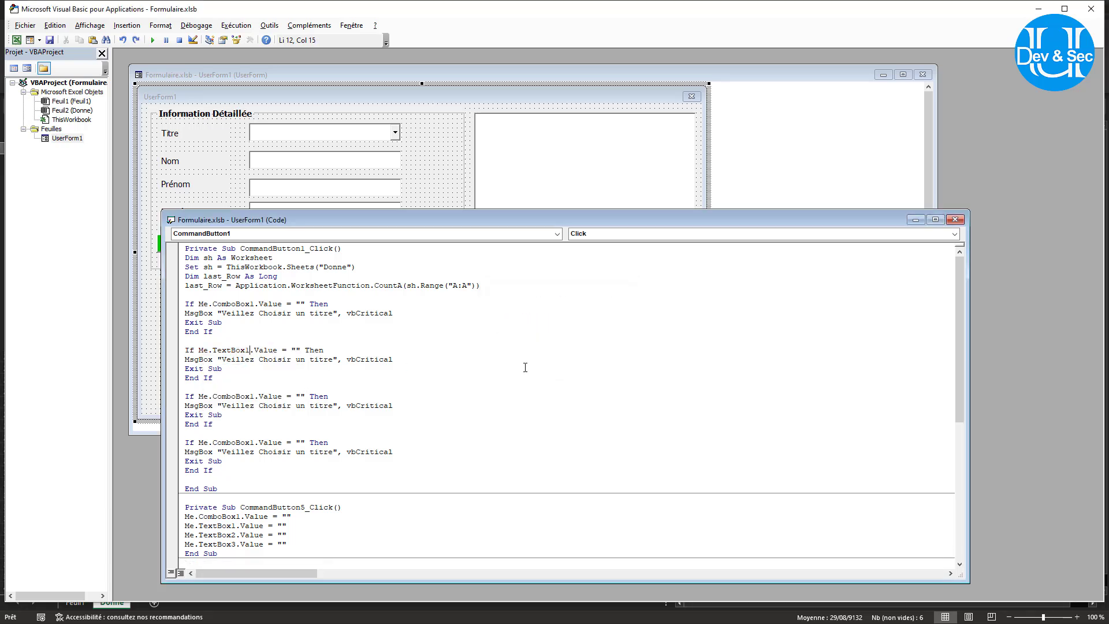
# - Change the third and fourth checks to test TextBox2 and TextBox3
pyautogui.doubleClick(230, 397)
pyautogui.write('Tex')
pyautogui.write('t')
pyautogui.hotkey('ctrl', 'space')
pyautogui.press('Down')
pyautogui.press('Tab')
pyautogui.doubleClick(240, 442)
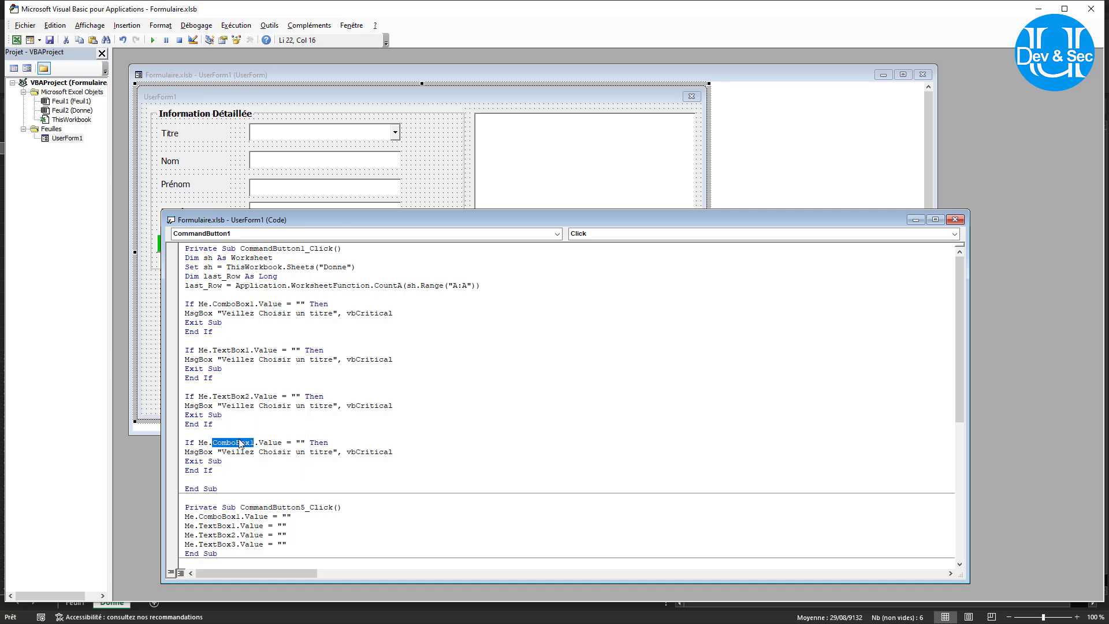
pyautogui.write('Te')
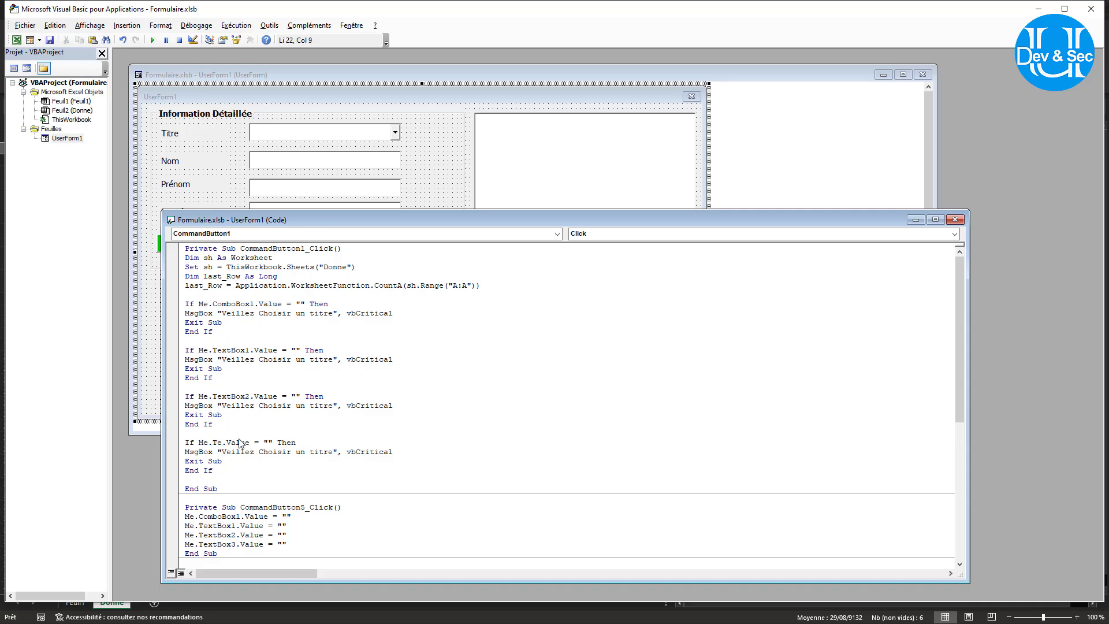
pyautogui.hotkey('ctrl', 'space')
pyautogui.press('Down')
pyautogui.press('Down')
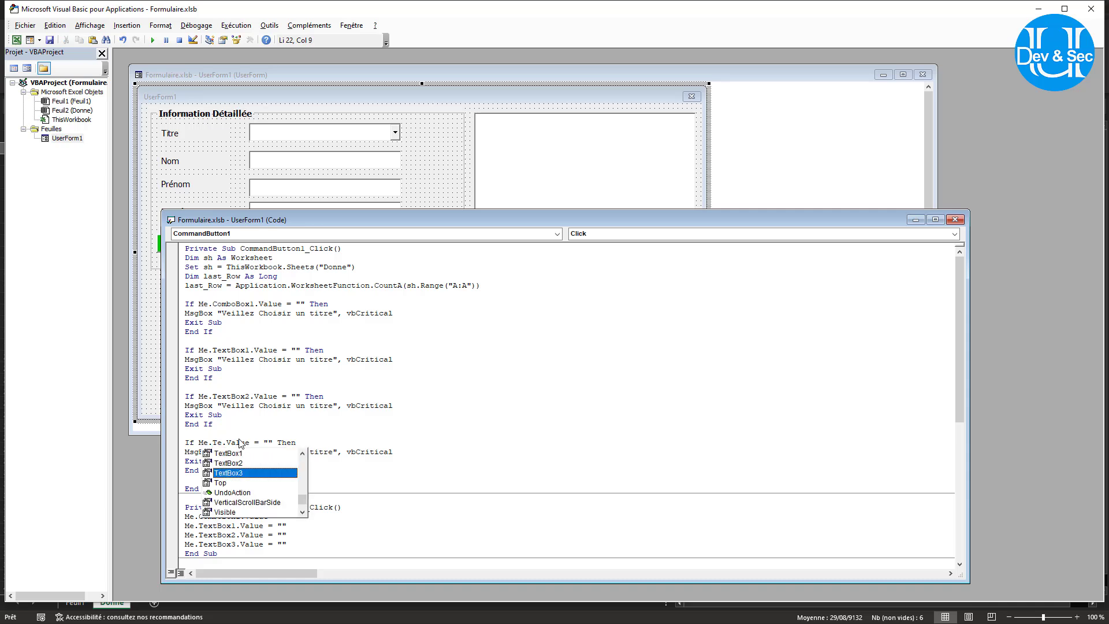
pyautogui.press('Tab')
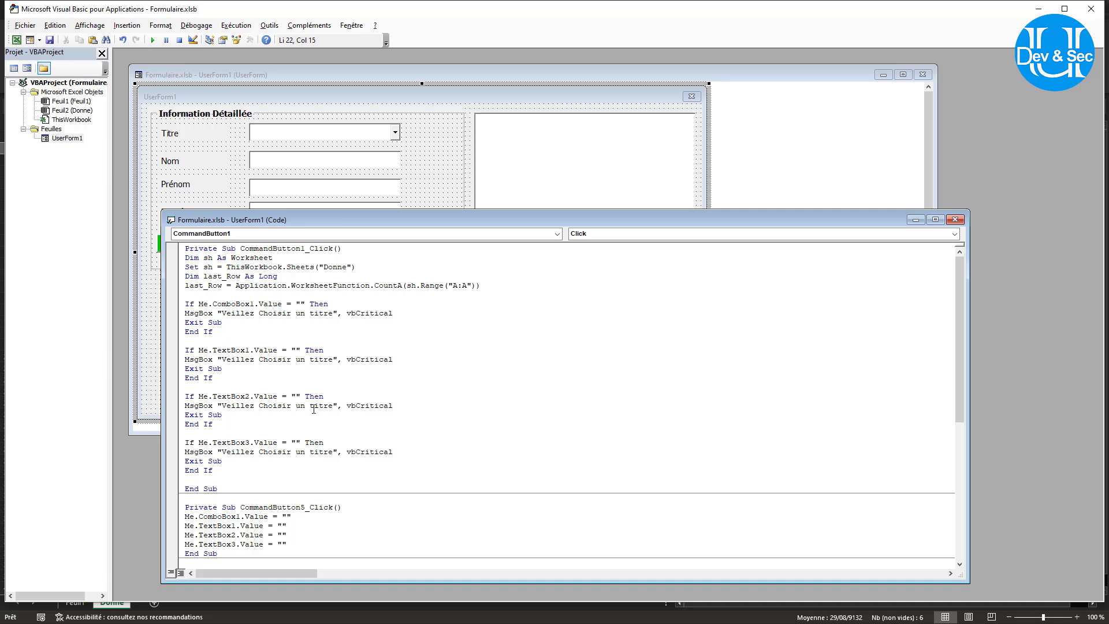
# - Replace 'Choisir' with 'saisir' in all three text-box warning messages
pyautogui.doubleClick(321, 406)
pyautogui.doubleClick(273, 405)
pyautogui.write('saisir')
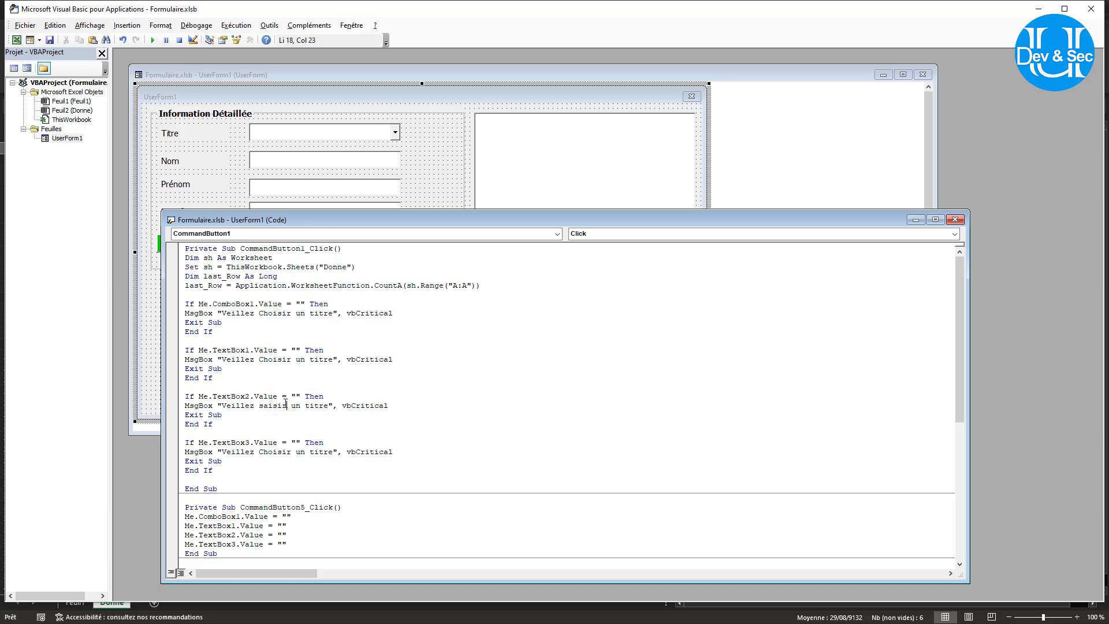
pyautogui.doubleClick(272, 360)
pyautogui.doubleClick(272, 405)
pyautogui.hotkey('ctrl', 'c')
pyautogui.doubleClick(272, 359)
pyautogui.hotkey('ctrl', 'v')
pyautogui.doubleClick(272, 452)
pyautogui.hotkey('ctrl', 'v')
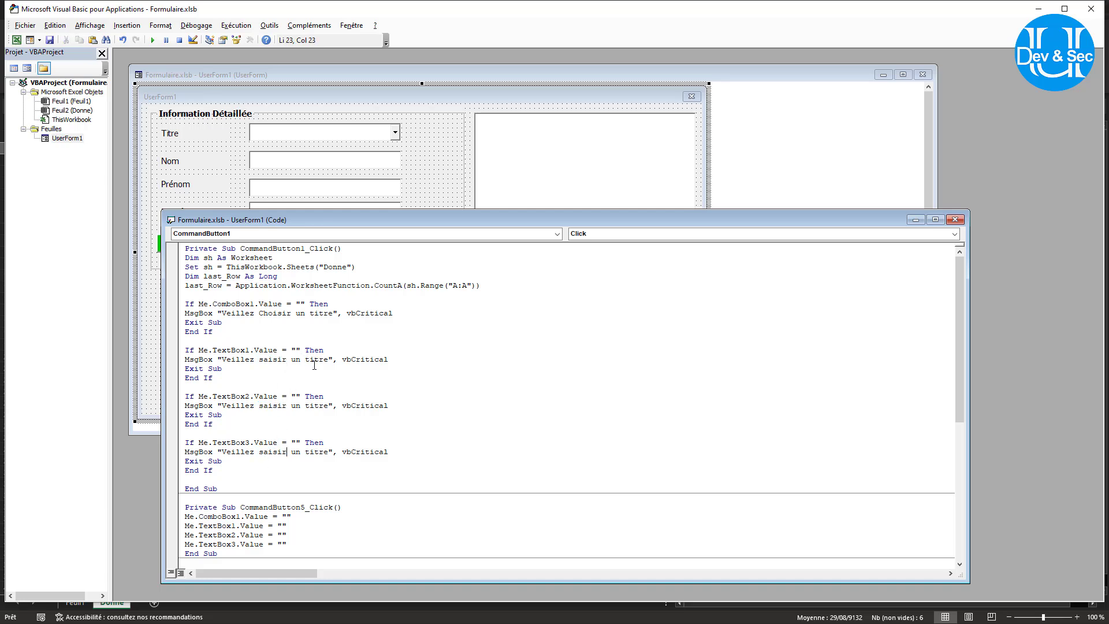
# - Make the TextBox1 warning read 'Veillez saisir votre nom'
pyautogui.doubleClick(215, 368)
pyautogui.doubleClick(315, 359)
pyautogui.write('nom')
pyautogui.doubleClick(295, 360)
pyautogui.write('votre')
# - Make the TextBox2 and TextBox3 warnings ask for 'votre prénom' and 'votre numéro'
pyautogui.doubleClick(322, 407)
pyautogui.press('BackSpace')
pyautogui.press('BackSpace')
pyautogui.press('BackSpace')
pyautogui.press('BackSpace')
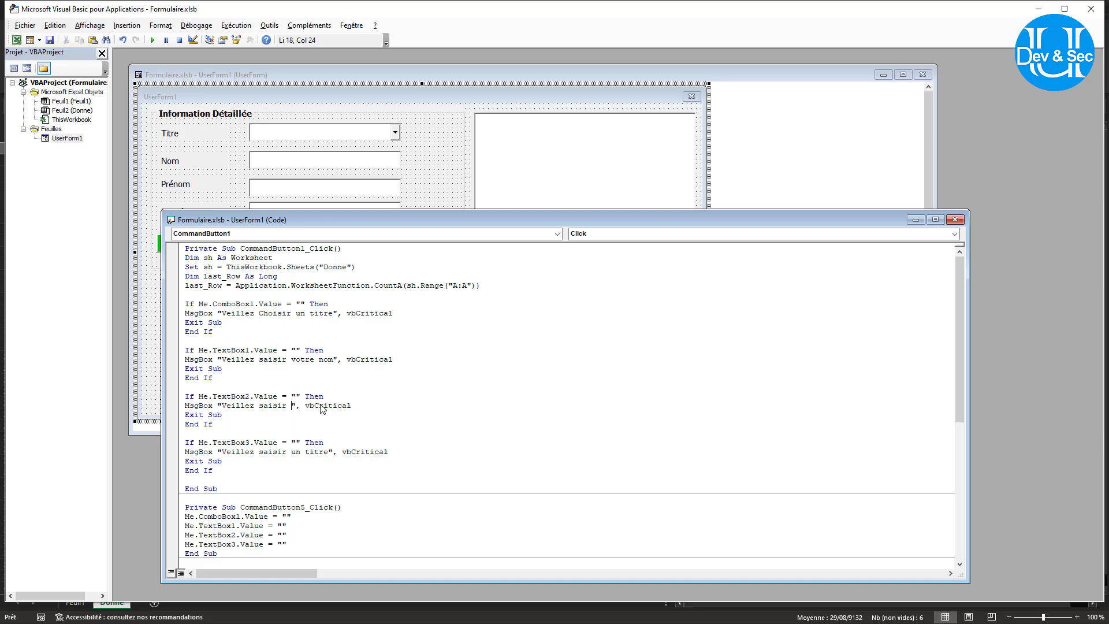
pyautogui.write('votre pr')
pyautogui.write('énom')
pyautogui.doubleClick(315, 451)
pyautogui.press('BackSpace')
pyautogui.press('BackSpace')
pyautogui.press('BackSpace')
pyautogui.press('BackSpace')
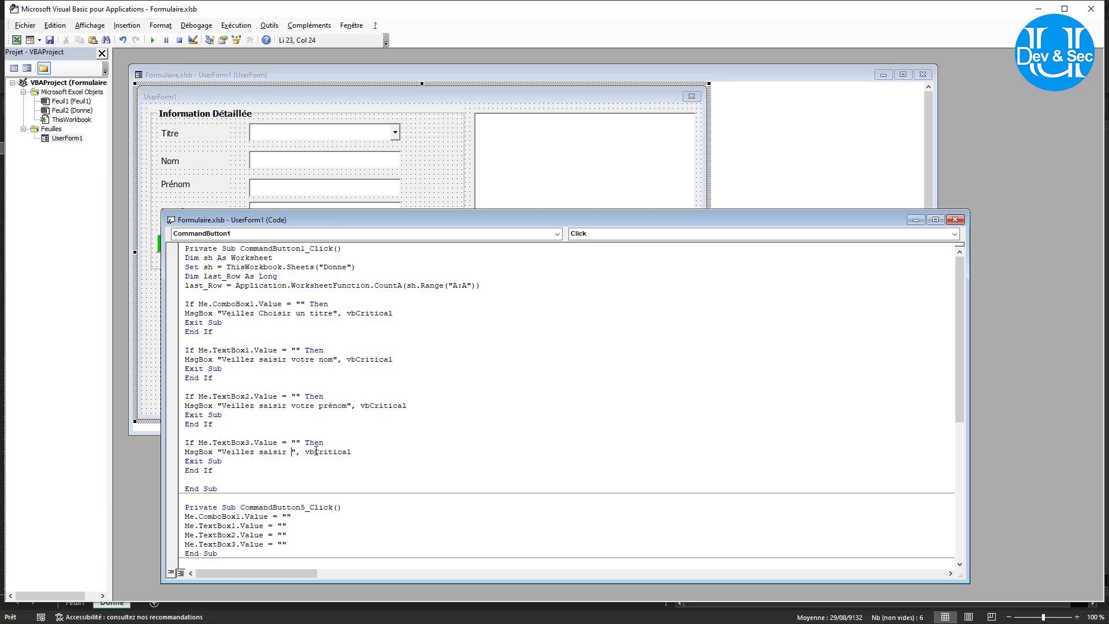
pyautogui.write('sais')
pyautogui.write('ir vo')
pyautogui.write('r')
pyautogui.press('BackSpace')
pyautogui.write('tre n')
pyautogui.write('uméro')
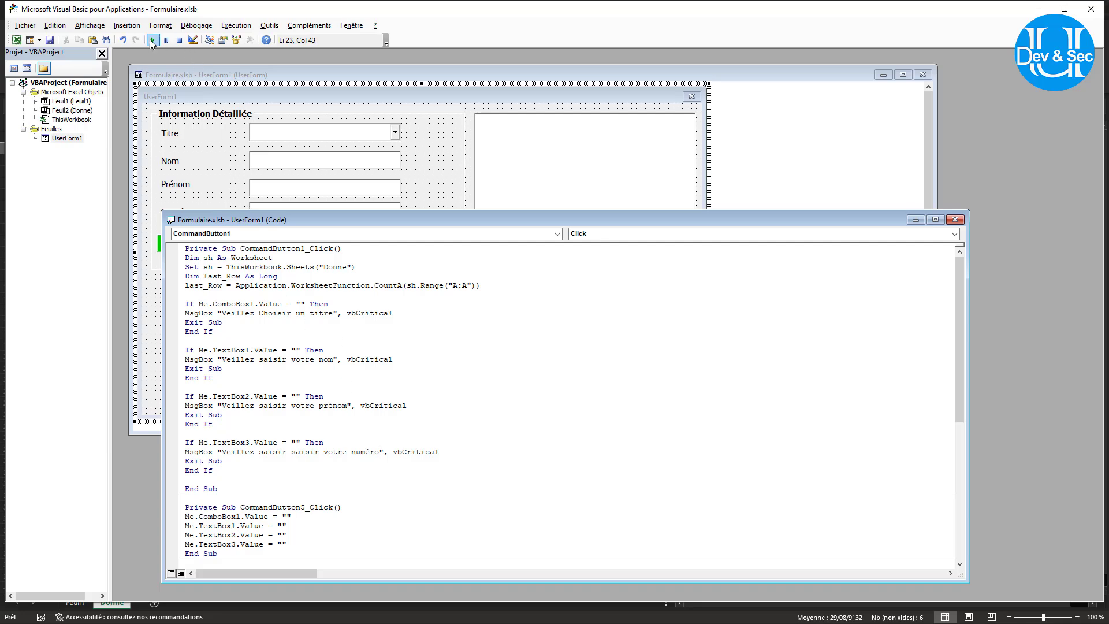
# - Run the form, trigger the title warning, choose Mr, then trigger the name warning
pyautogui.click(151, 39)
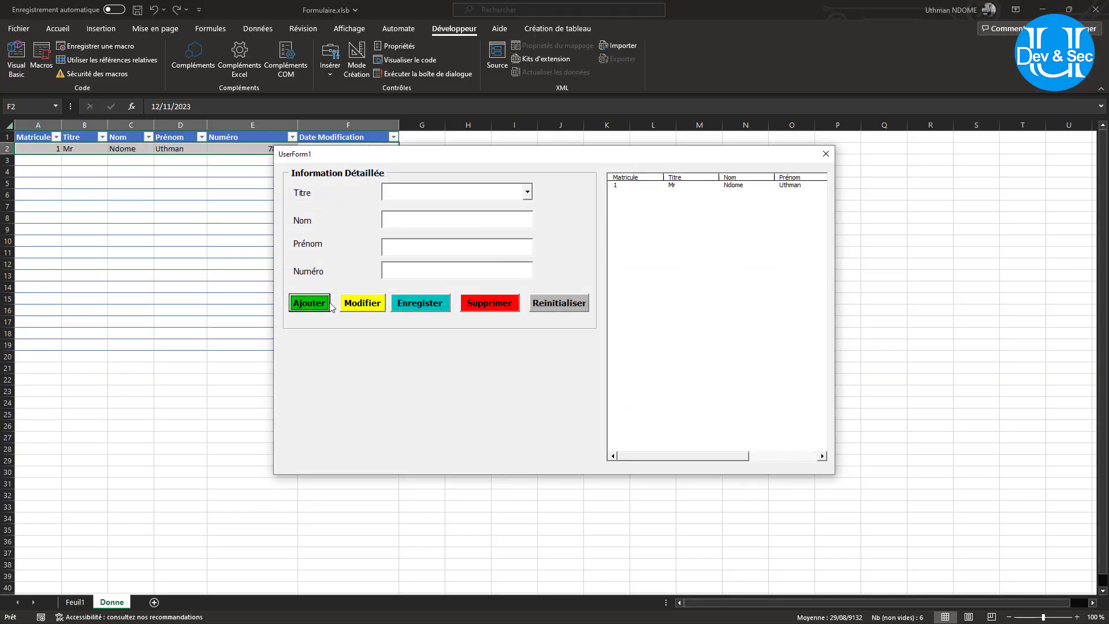
pyautogui.click(306, 303)
pyautogui.click(584, 359)
pyautogui.click(528, 192)
pyautogui.click(451, 217)
pyautogui.click(311, 305)
pyautogui.click(584, 358)
# - Enter a name and first name, checking the first-name and number warnings each time
pyautogui.write('om')
pyautogui.click(314, 306)
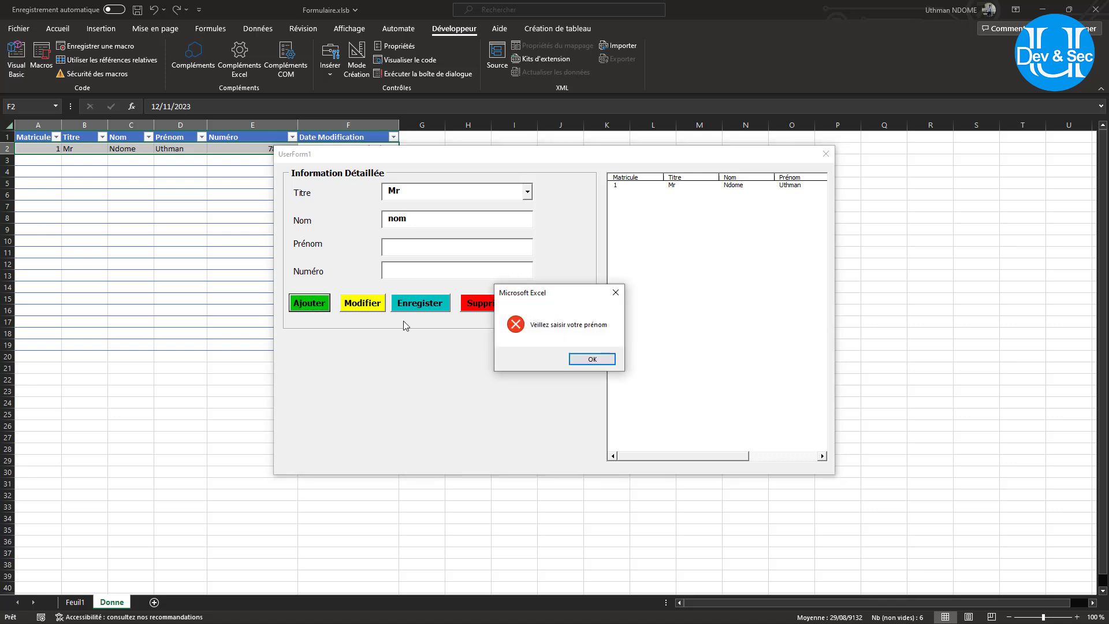
pyautogui.click(591, 358)
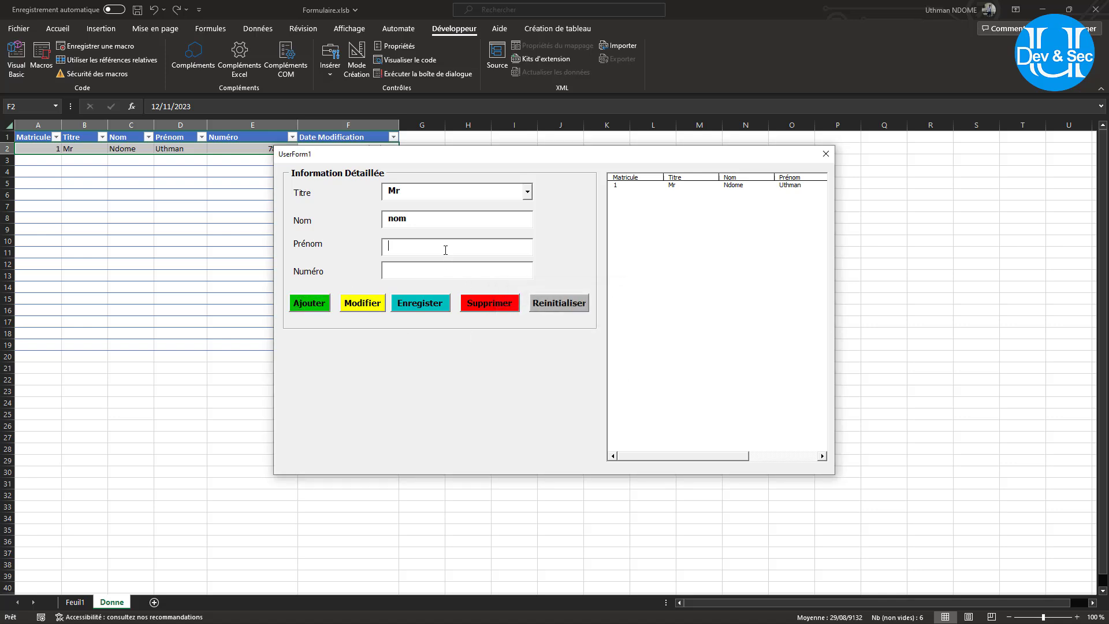
pyautogui.write('poren')
pyautogui.write('om')
pyautogui.click(314, 306)
pyautogui.click(595, 361)
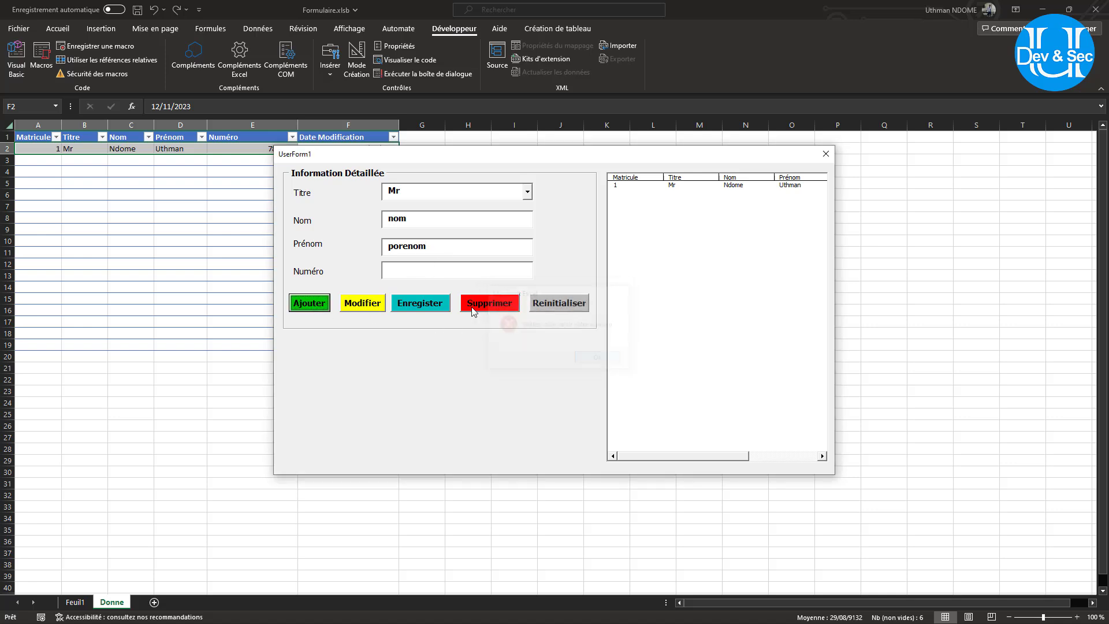
# - Fix the first-name typo, enter 'numer' as the number, submit, and close the form
pyautogui.click(398, 249)
pyautogui.press('BackSpace')
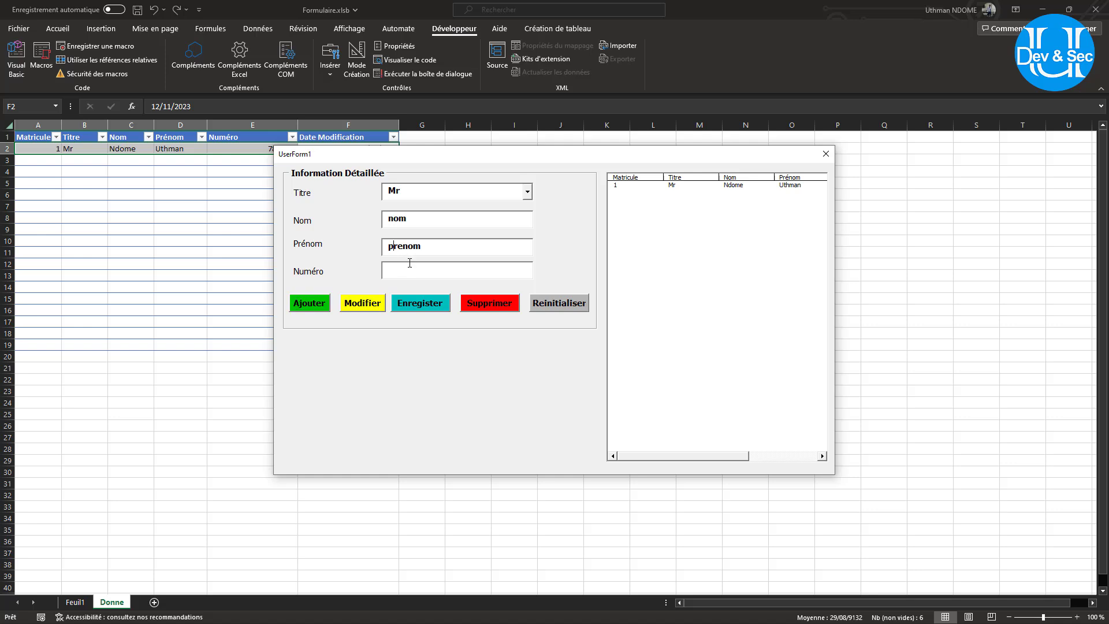
pyautogui.click(408, 270)
pyautogui.write('num')
pyautogui.write('er')
pyautogui.click(314, 300)
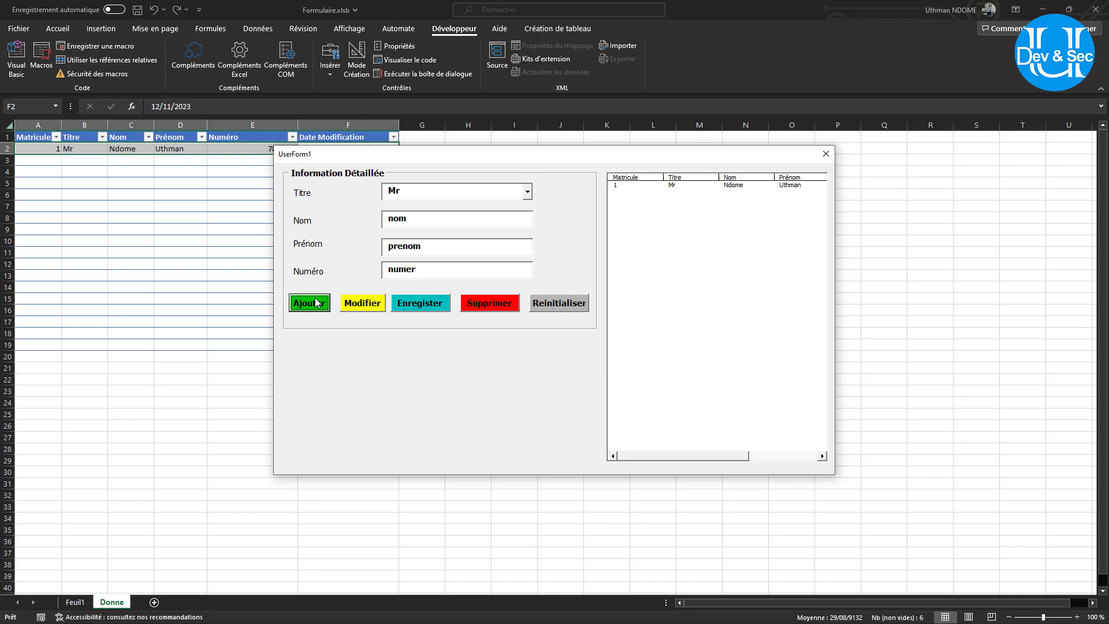
pyautogui.click(825, 154)
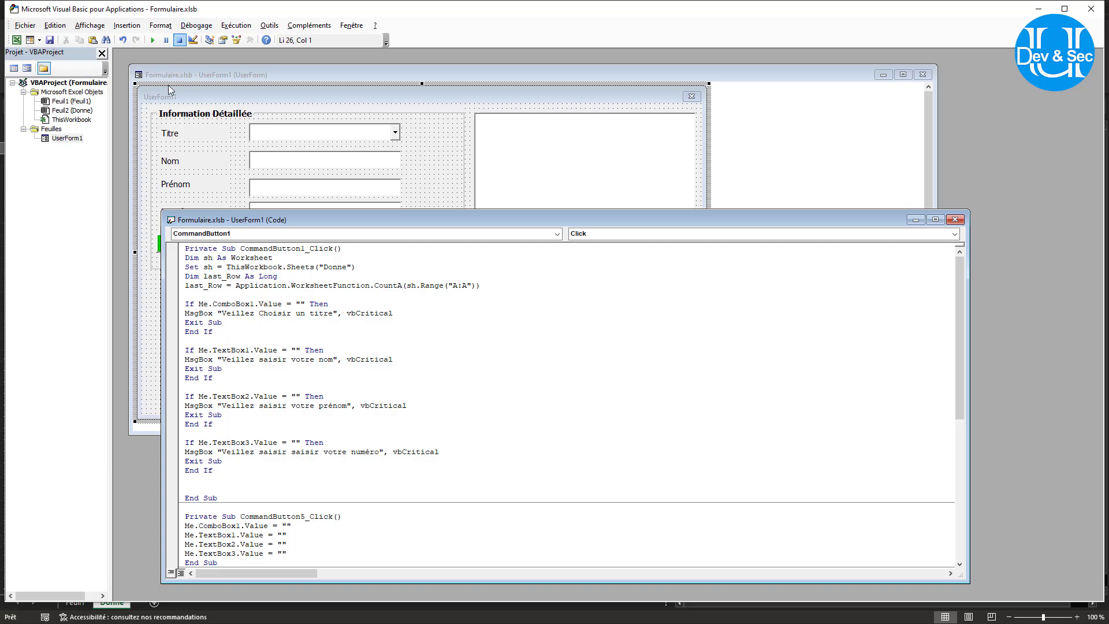
# - Return to Excel and select cell F2 on the empty Donne sheet
pyautogui.click(16, 39)
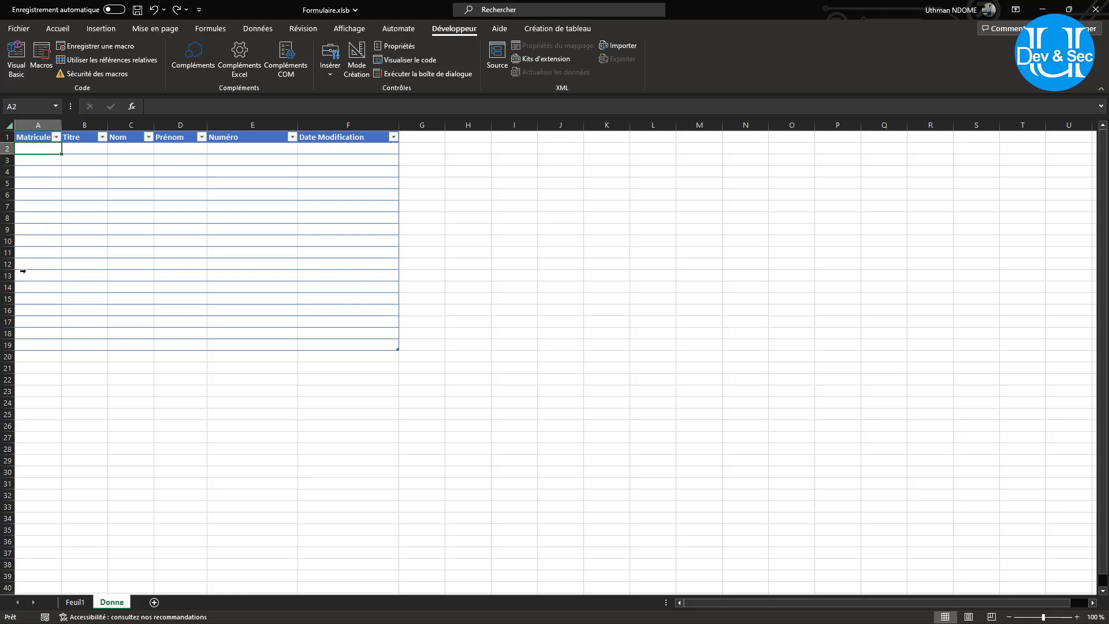
pyautogui.click(321, 148)
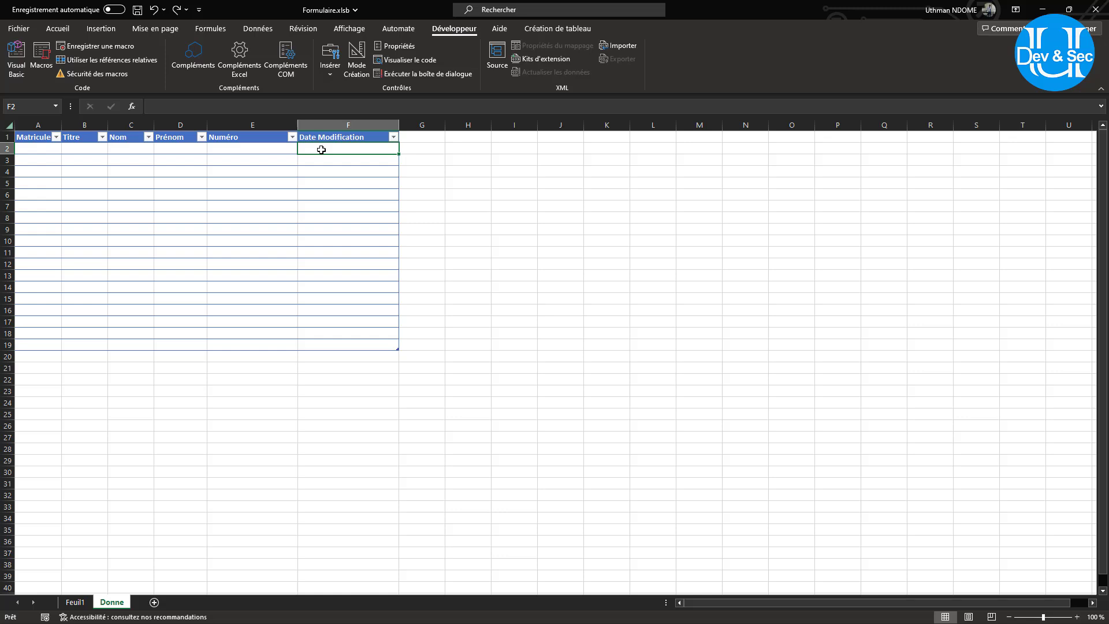
# - Enter the formula =LIGNE()-1 in cell A2 under Matricule
pyautogui.click(32, 151)
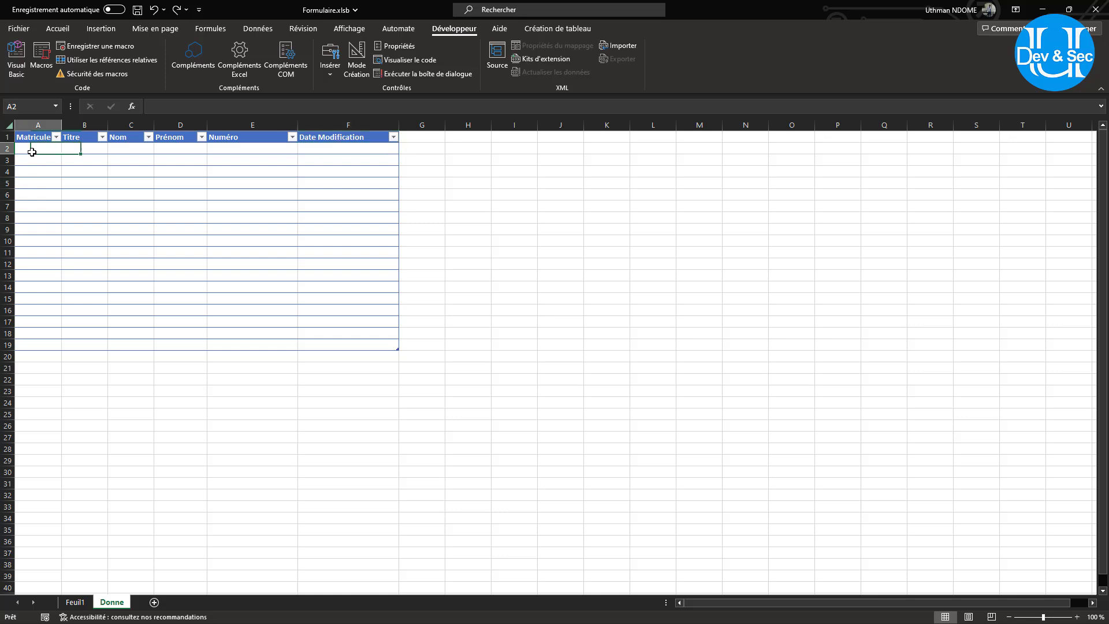
pyautogui.write('q')
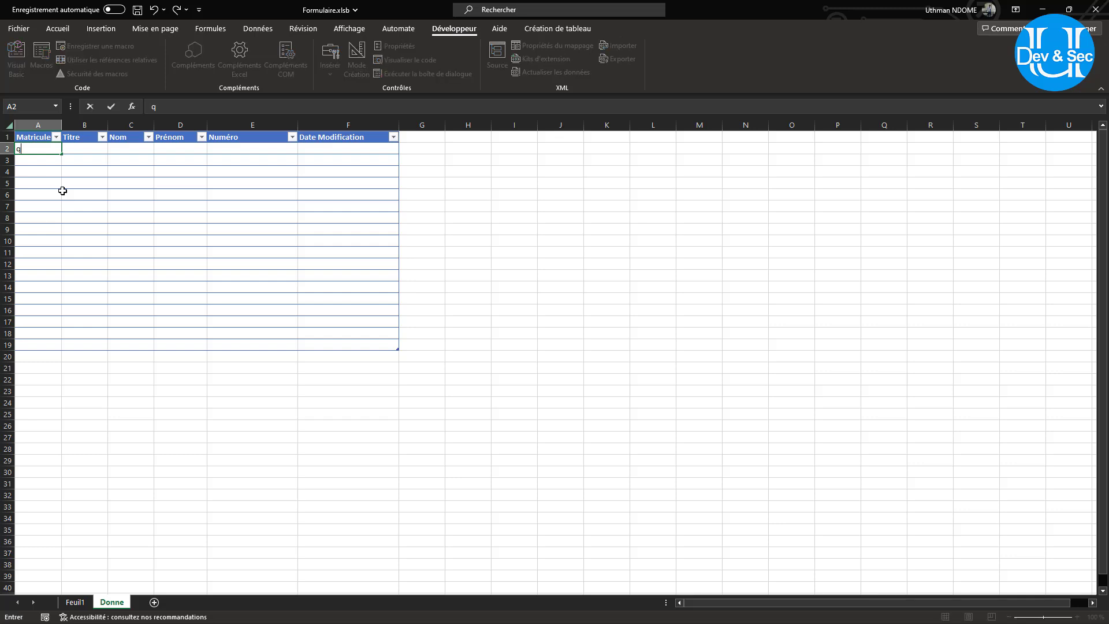
pyautogui.write('LI')
pyautogui.write('GN')
pyautogui.write('5')
pyautogui.click(63, 190)
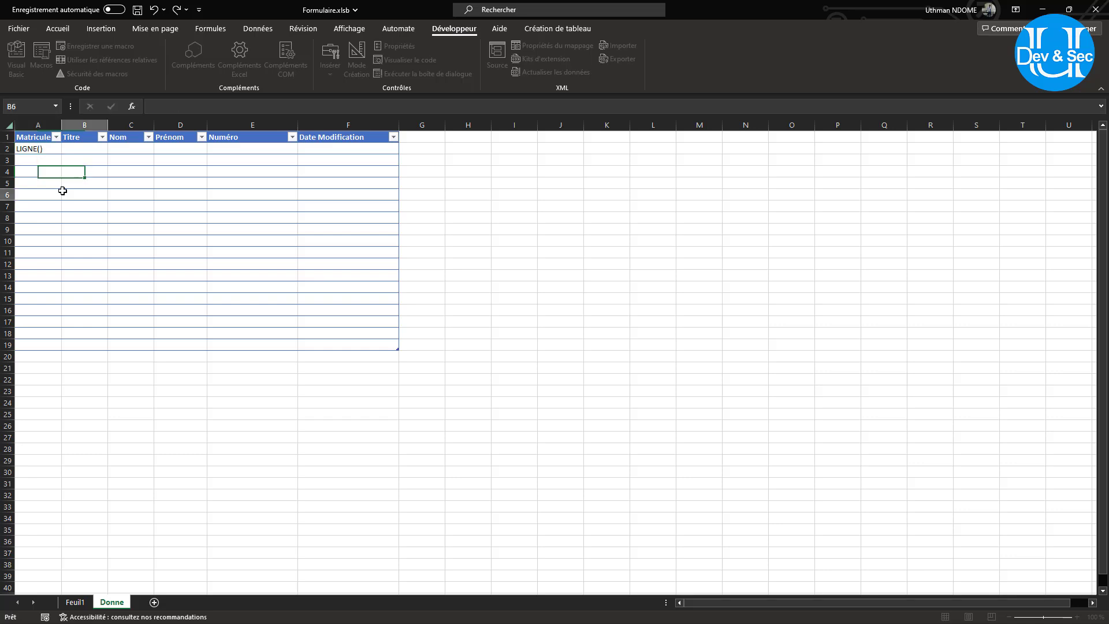
pyautogui.click(44, 151)
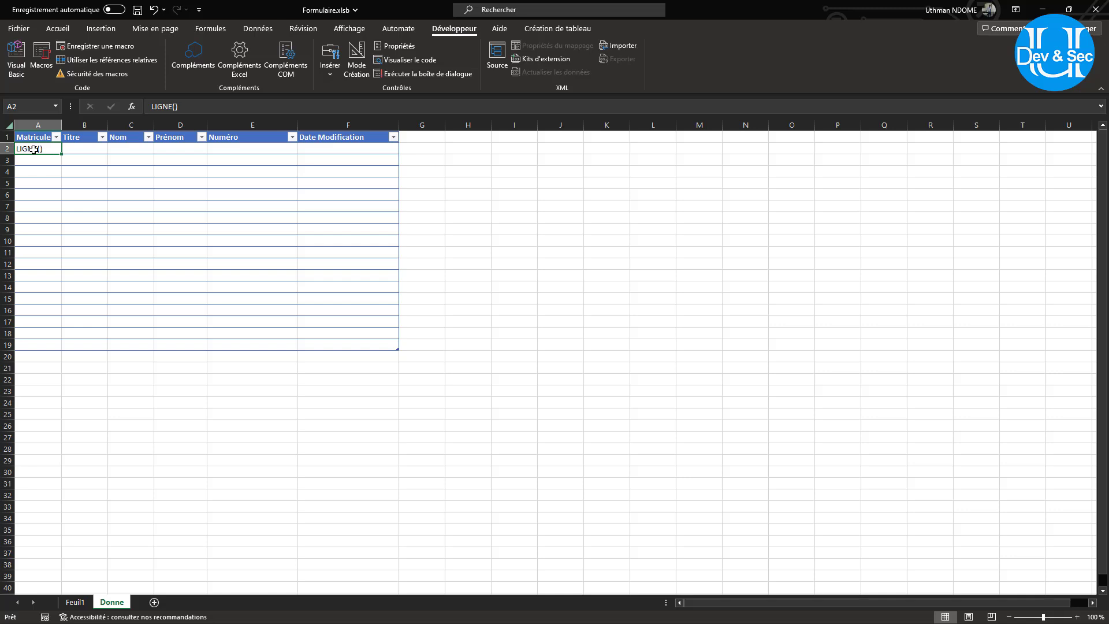
pyautogui.click(156, 108)
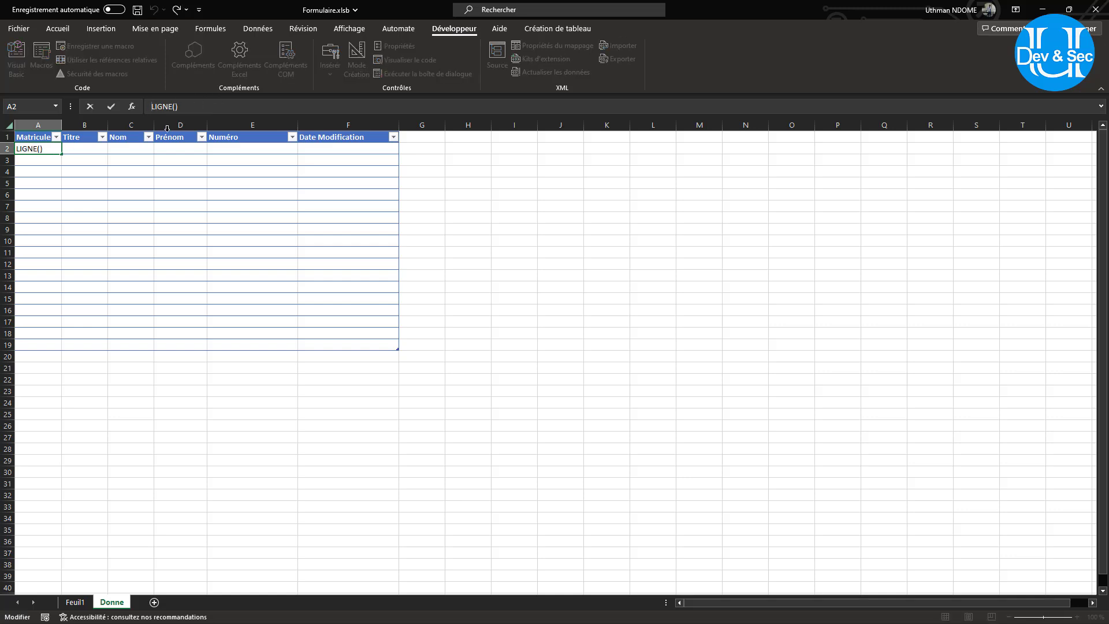
pyautogui.write('=')
pyautogui.press('Return')
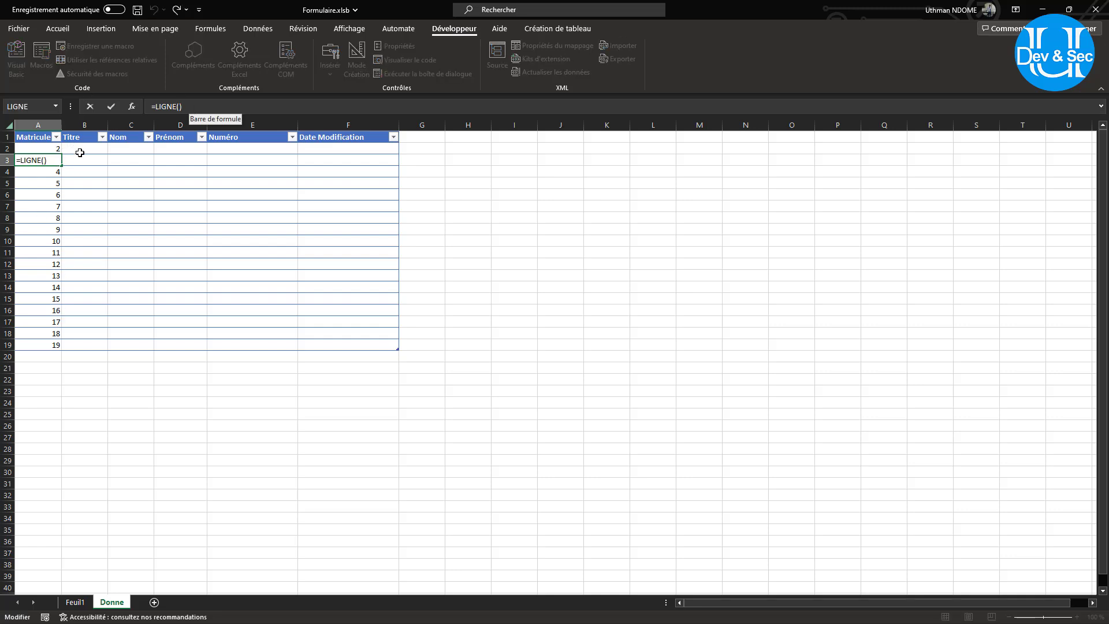
pyautogui.click(57, 149)
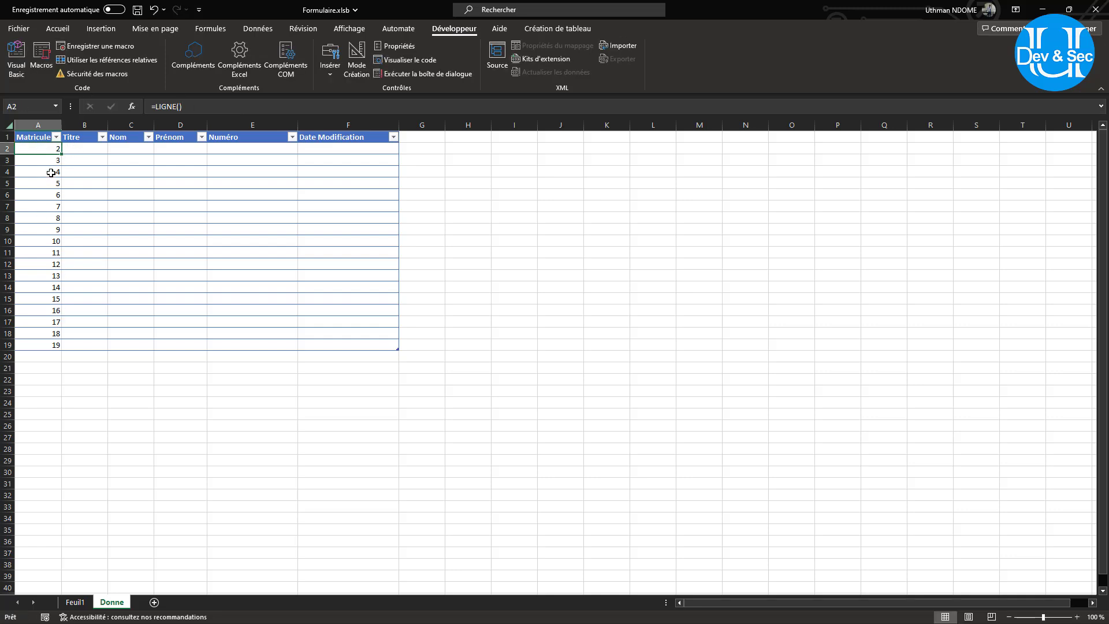
pyautogui.click(215, 106)
pyautogui.write('-')
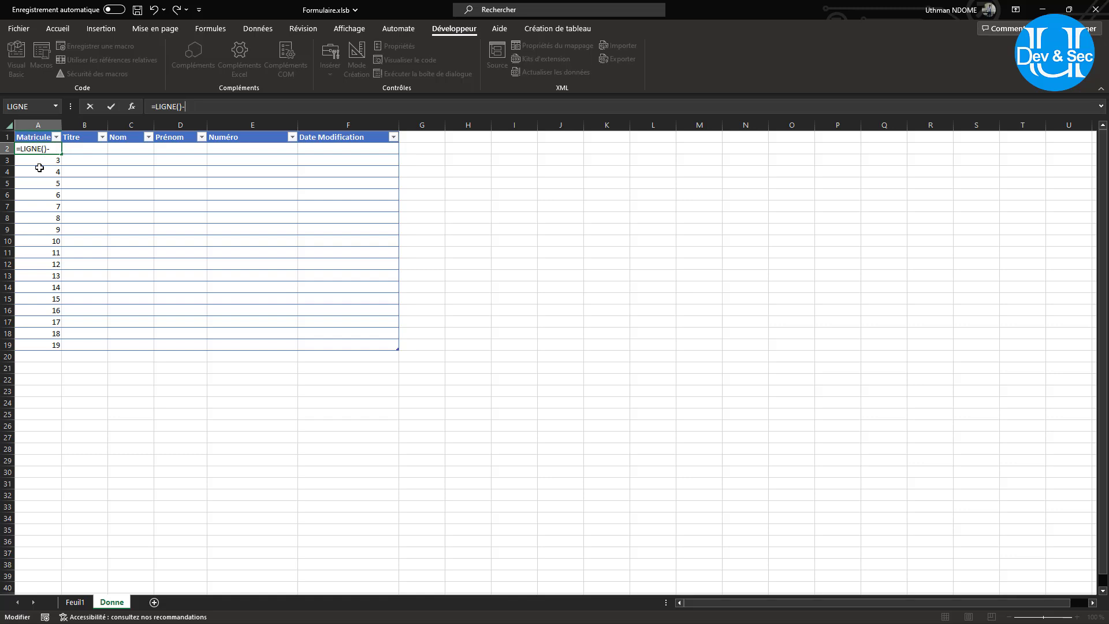
pyautogui.click(182, 107)
pyautogui.press('Return')
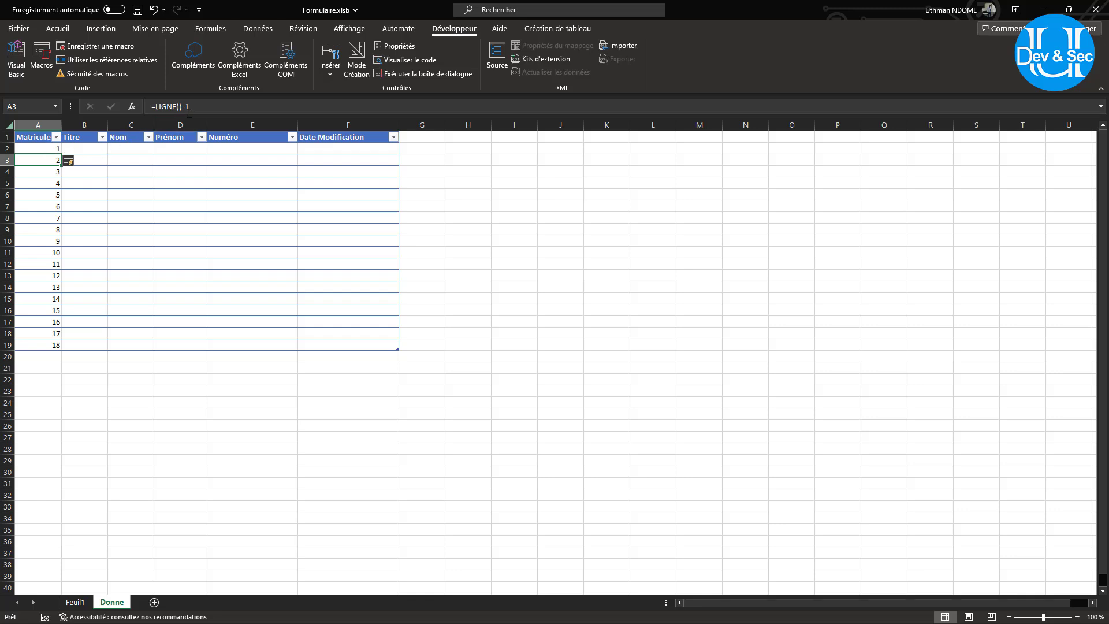
# - Clear cell A3 and bring up the context menu for the Matricule cells A2:A19
pyautogui.click(190, 109)
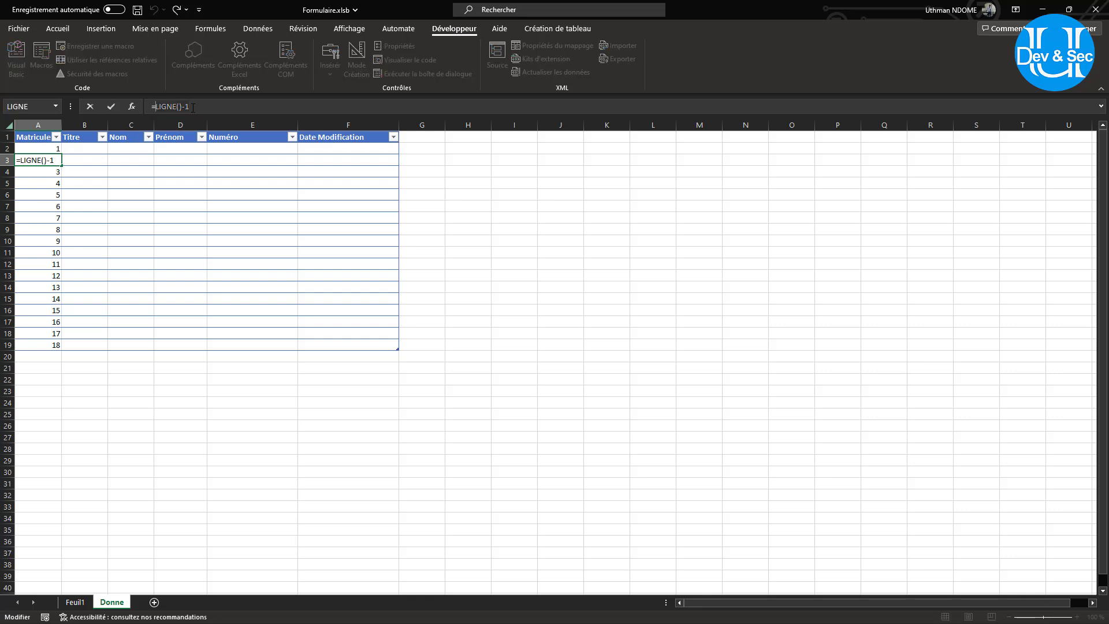
pyautogui.press('BackSpace')
pyautogui.press('BackSpace')
pyautogui.press('BackSpace')
pyautogui.moveTo(55, 148); pyautogui.dragTo(36, 344)
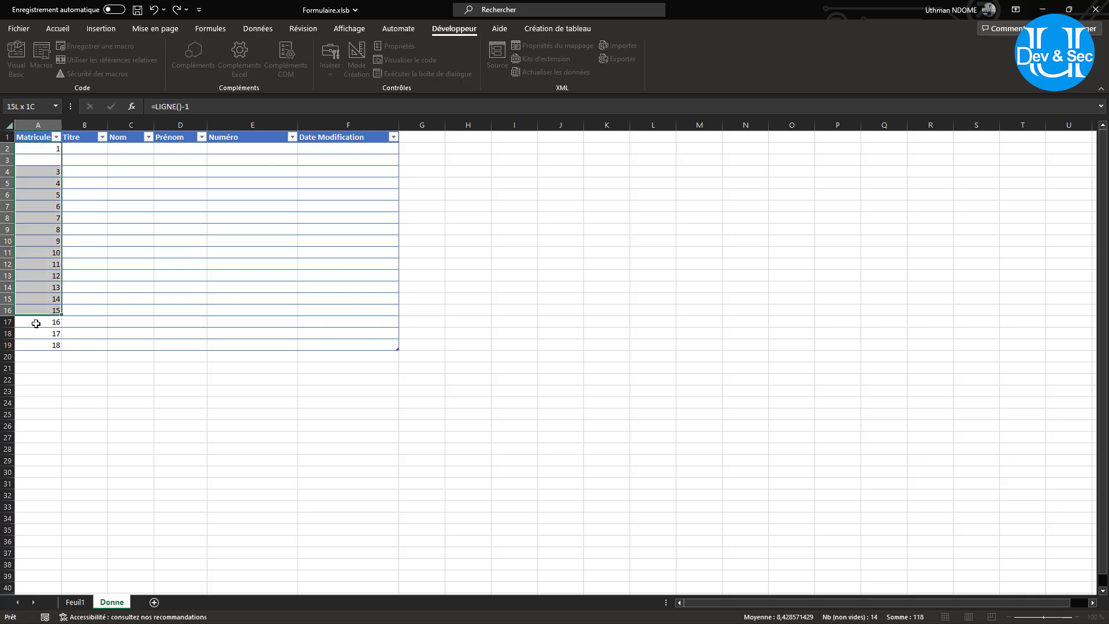
pyautogui.rightClick(36, 344)
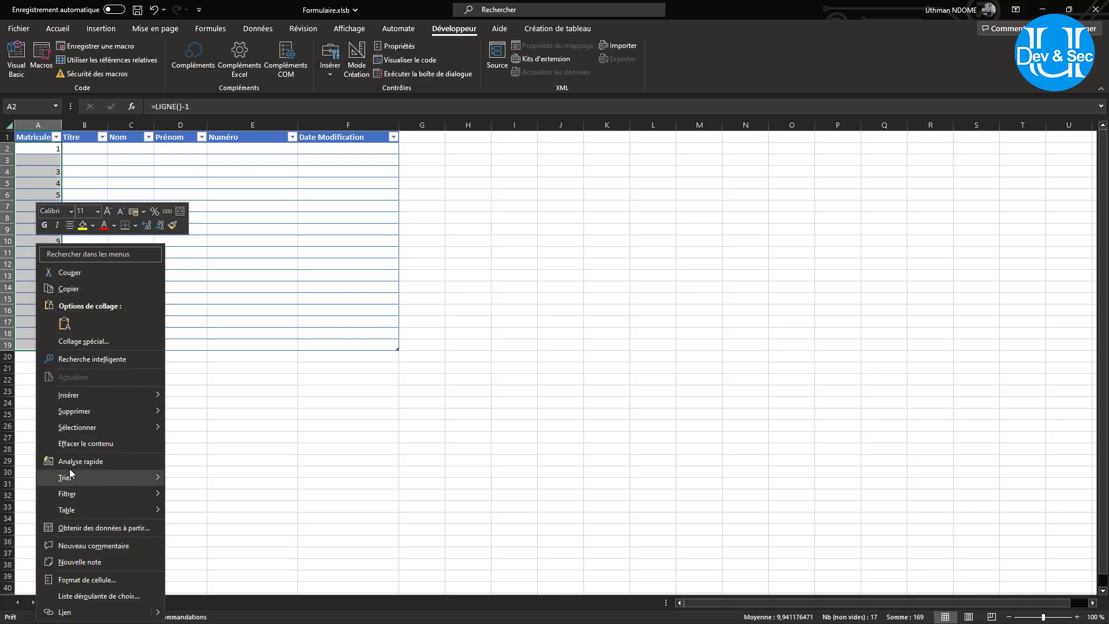
pyautogui.click(80, 439)
# - After the validation checks, add sh.Range("A" & last_Row + 1).Value = "LIGNE()-1"
pyautogui.click(16, 57)
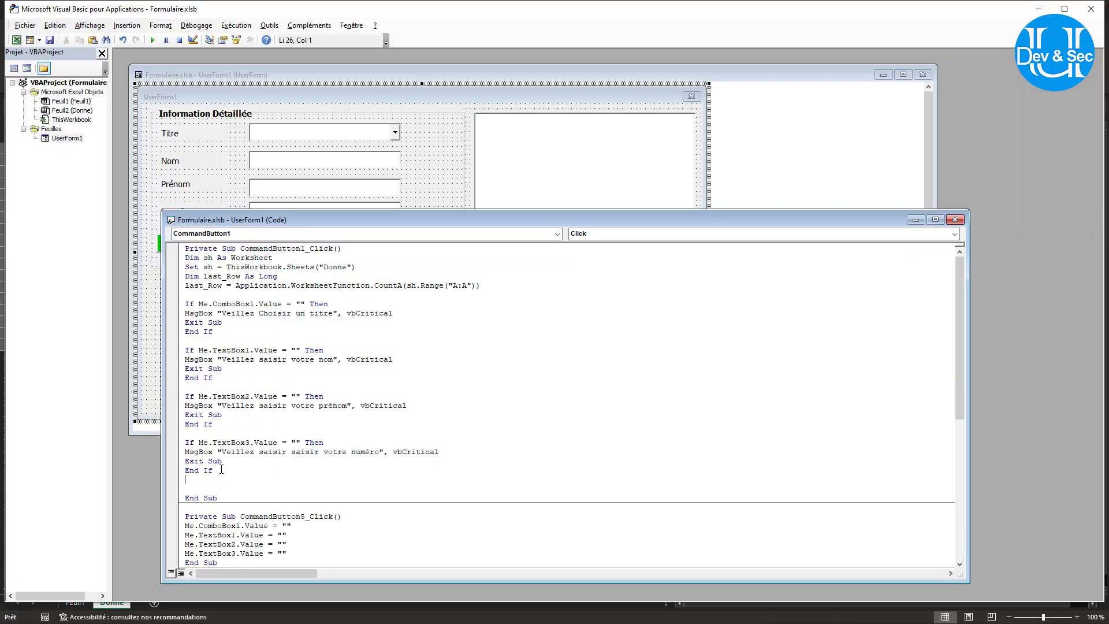
pyautogui.write('s')
pyautogui.write('h')
pyautogui.press('BackSpace')
pyautogui.press('BackSpace')
pyautogui.write('sh')
pyautogui.write('.Range')
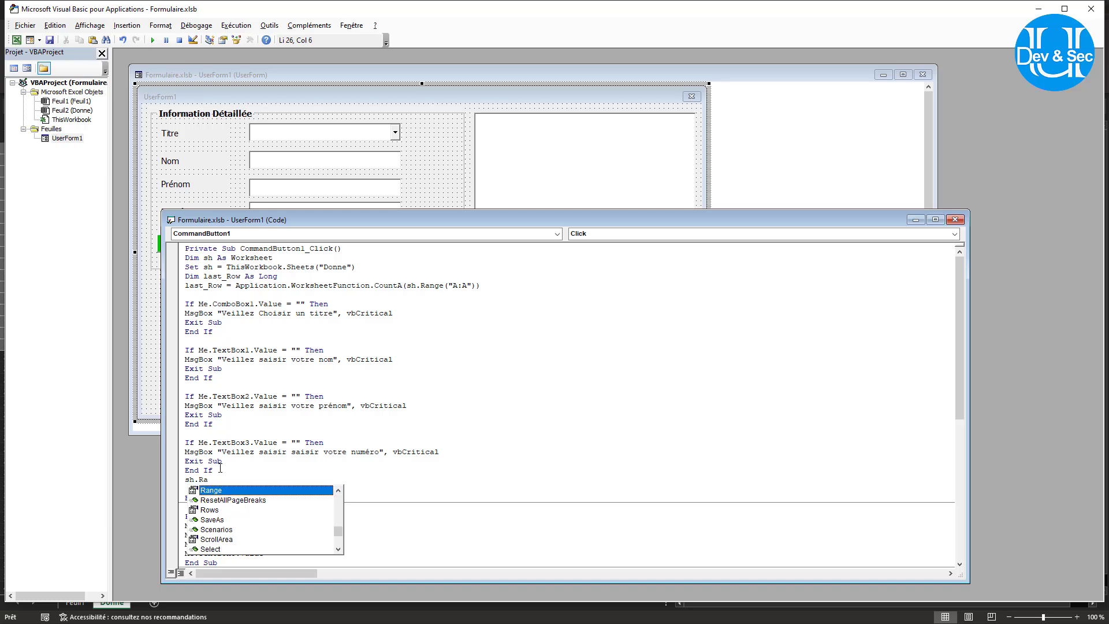
pyautogui.write('(')
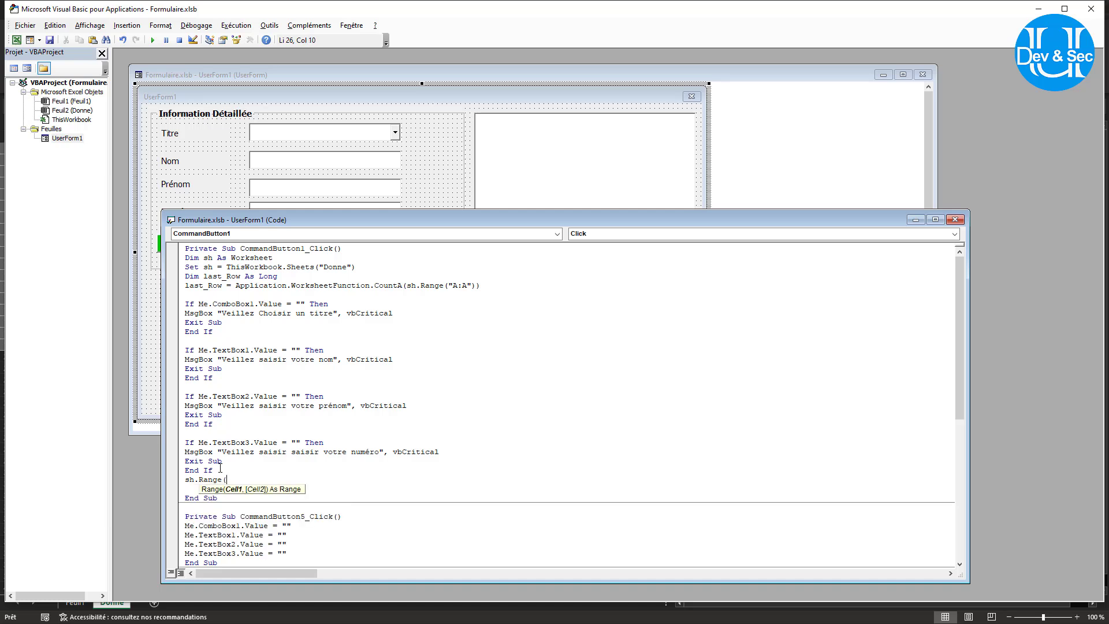
pyautogui.write('"A')
pyautogui.write('" ')
pyautogui.write('& ')
pyautogui.write('lasti_')
pyautogui.press('BackSpace')
pyautogui.press('BackSpace')
pyautogui.write('Ro')
pyautogui.write('w ')
pyautogui.write('+1')
pyautogui.write(').')
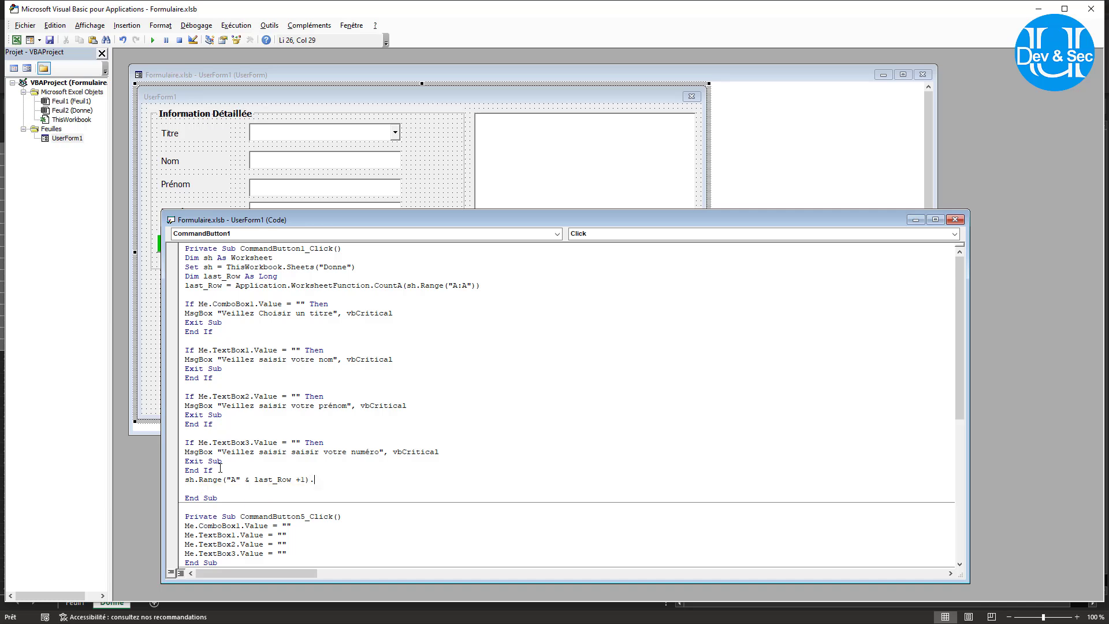
pyautogui.write('Va')
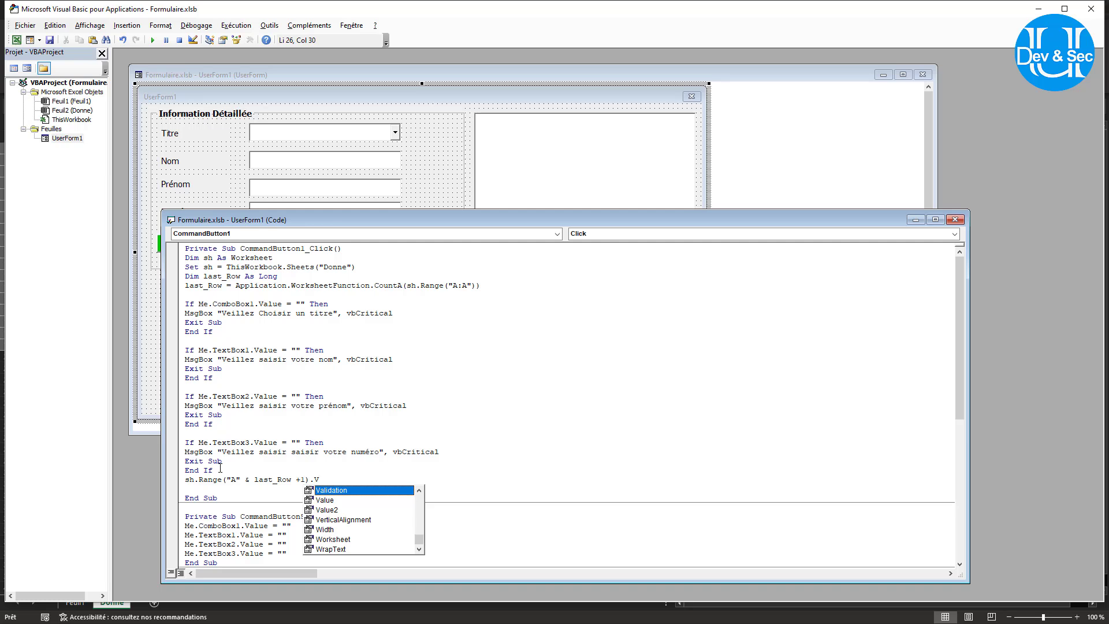
pyautogui.write('lu')
pyautogui.press('Tab')
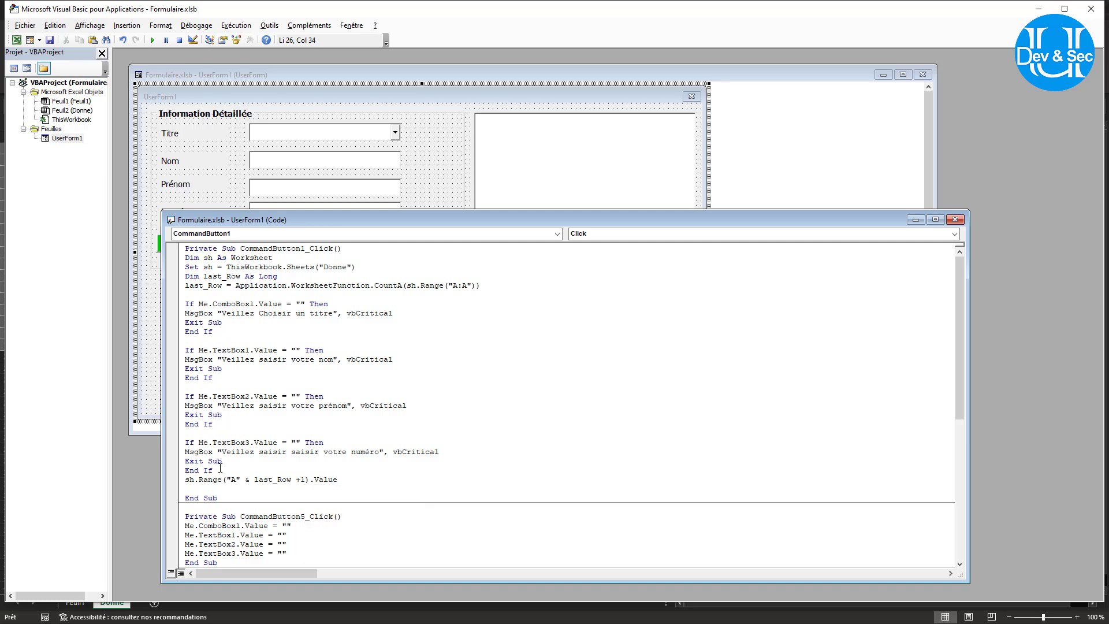
pyautogui.write('= "')
pyautogui.write('LIGNE()-1')
pyautogui.write('"')
pyautogui.press('Return')
# - Begin a second sh.Range line and copy the row address from the column A line
pyautogui.write('s')
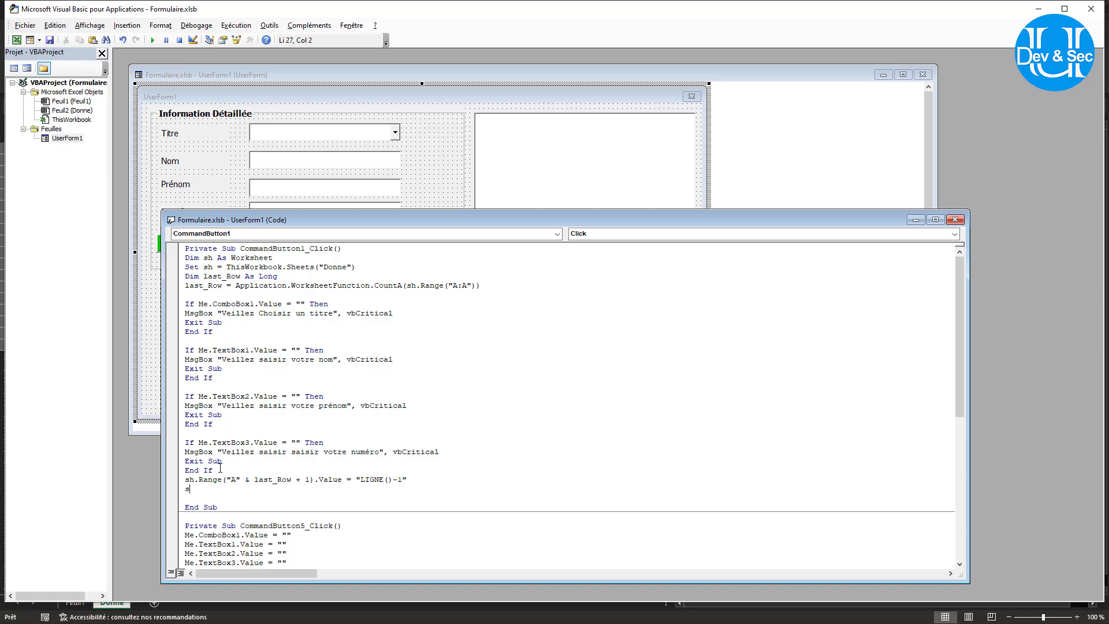
pyautogui.write('h.')
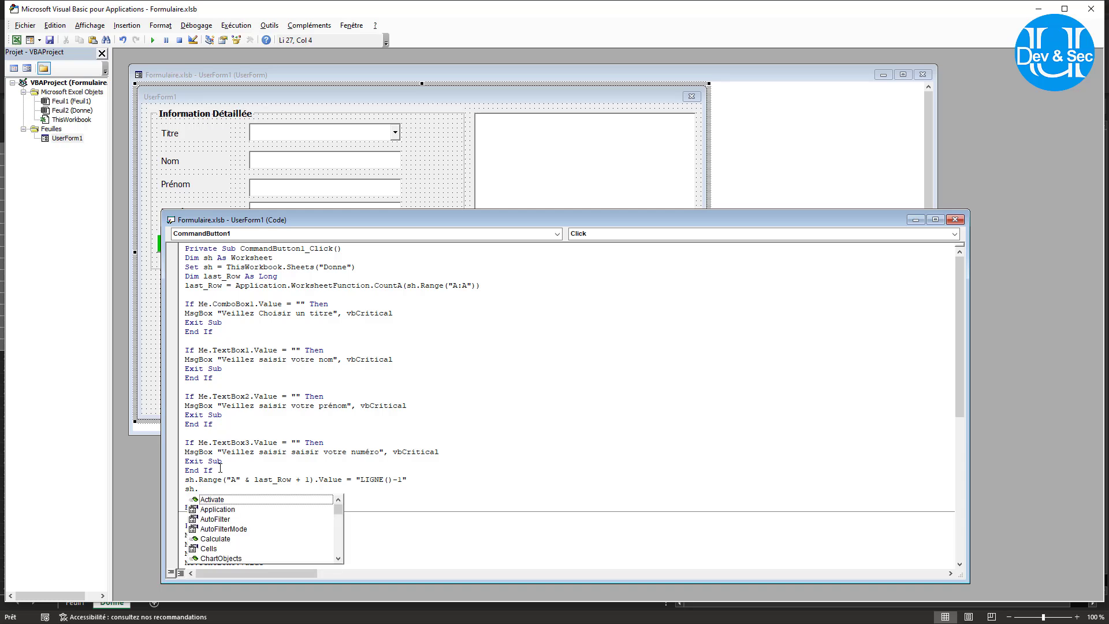
pyautogui.write('Ra')
pyautogui.press('Tab')
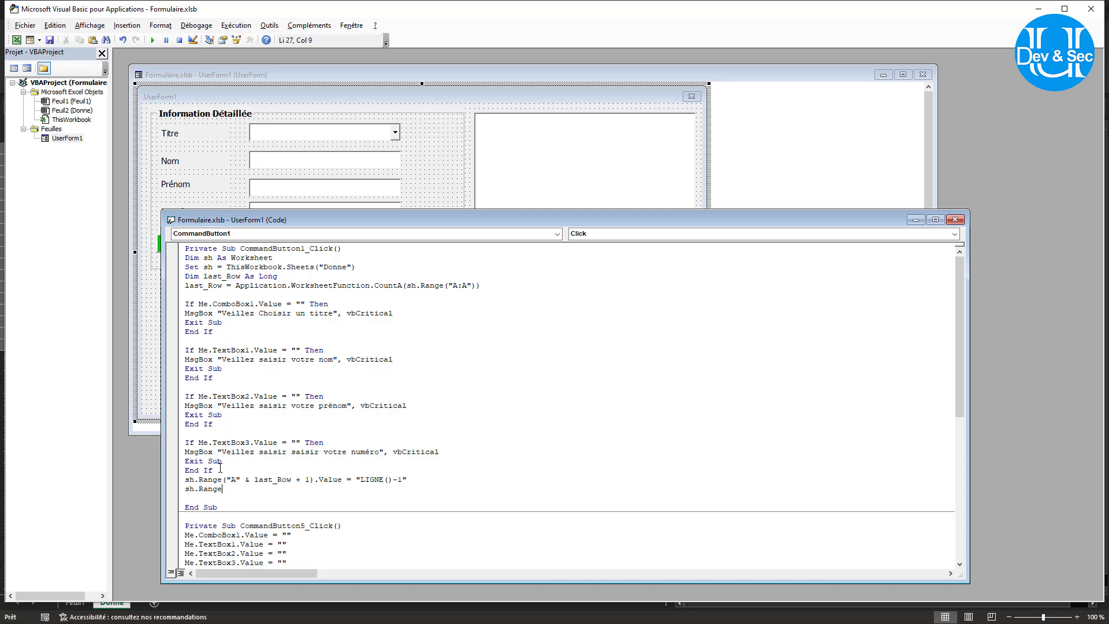
pyautogui.moveTo(226, 480); pyautogui.dragTo(352, 480)
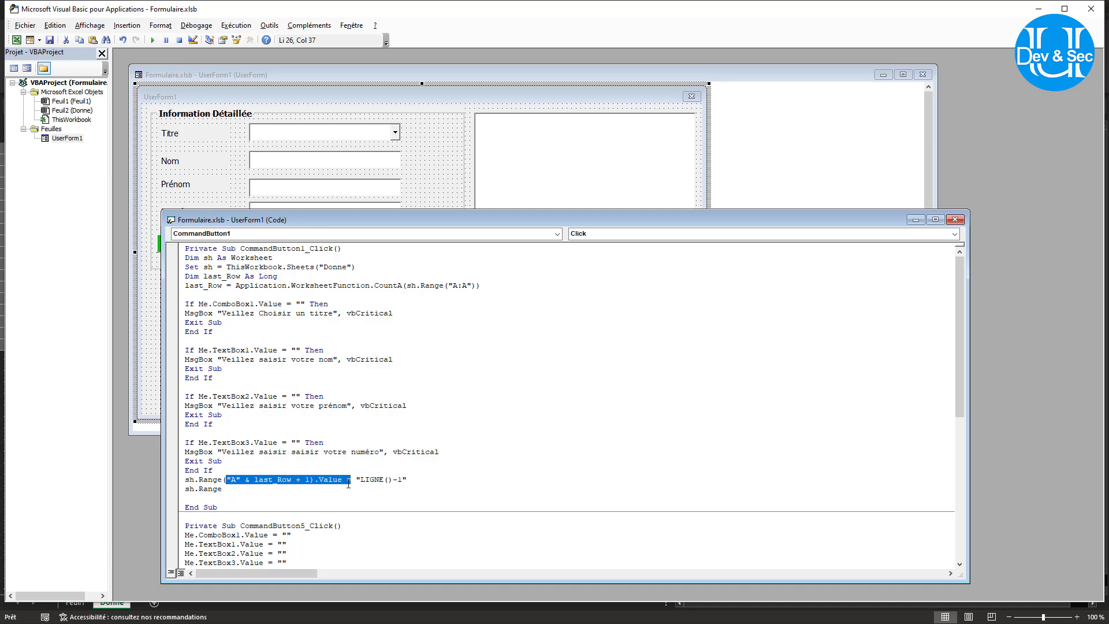
pyautogui.click(311, 499)
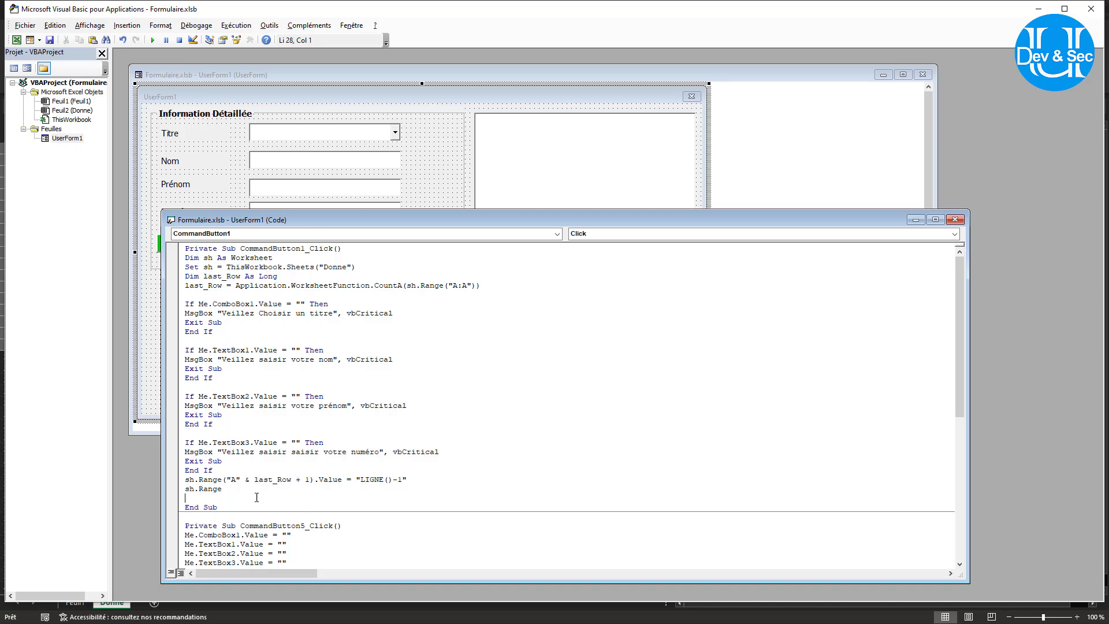
# - Complete the second line as sh.Range("B" & last_Row + 1) = Me.ComboBox1 and select it
pyautogui.hotkey('ctrl', 'v')
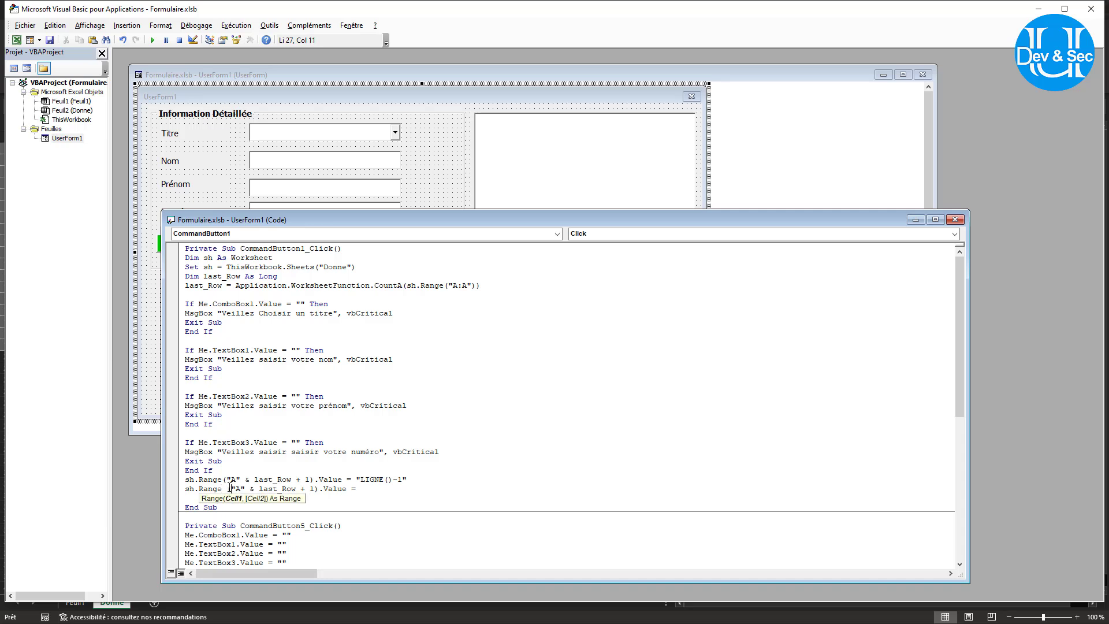
pyautogui.press('BackSpace')
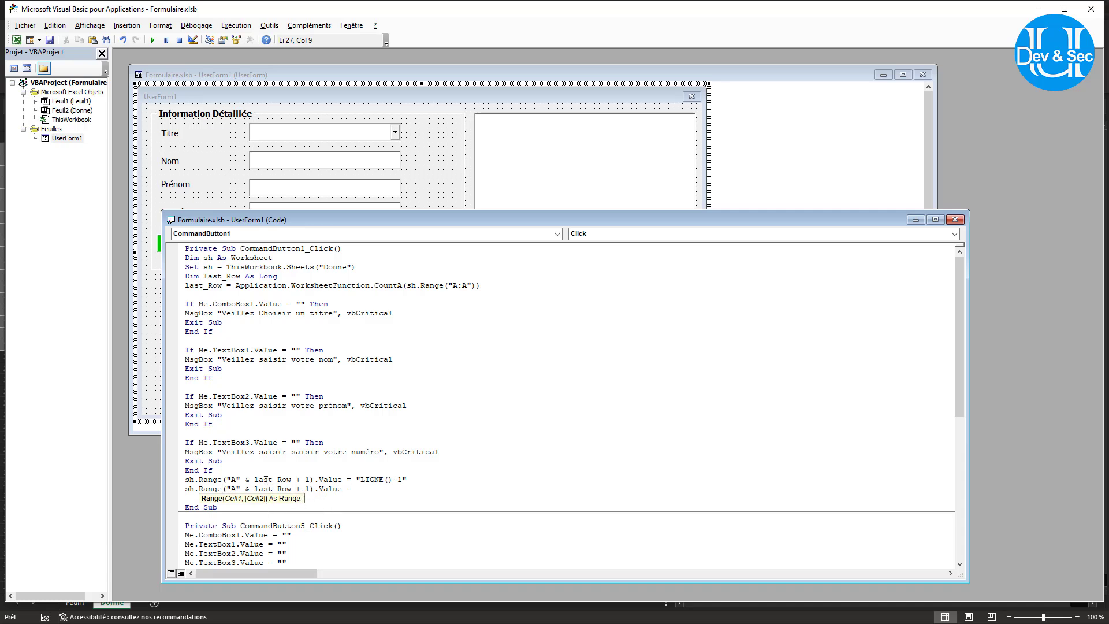
pyautogui.press('Right')
pyautogui.press('Right')
pyautogui.press('BackSpace')
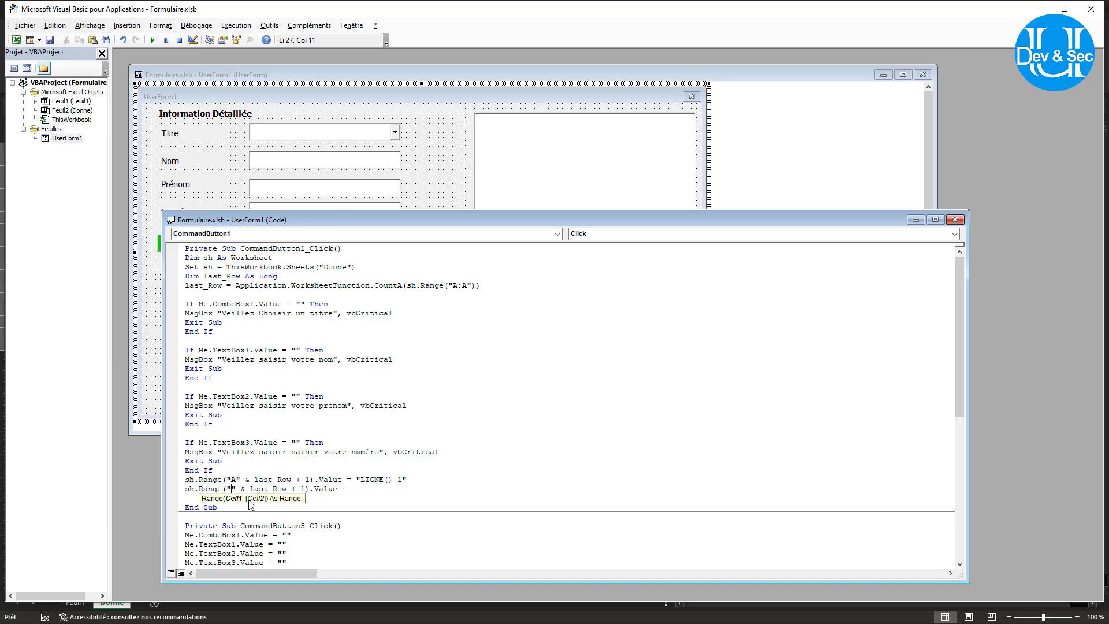
pyautogui.write('B')
pyautogui.click(361, 489)
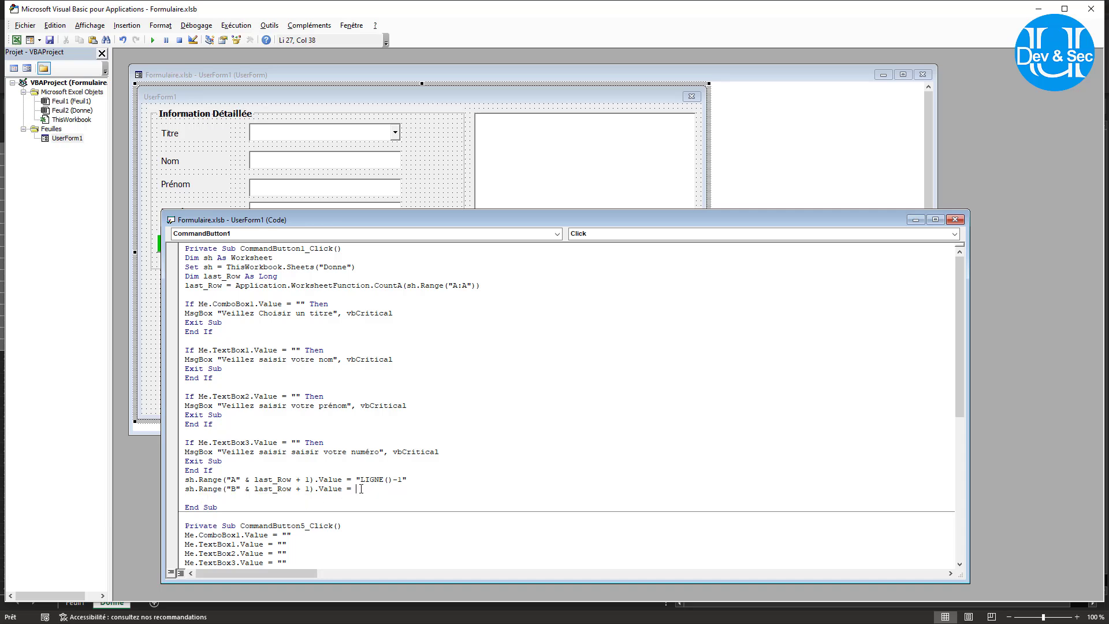
pyautogui.write('Me')
pyautogui.write('.Co')
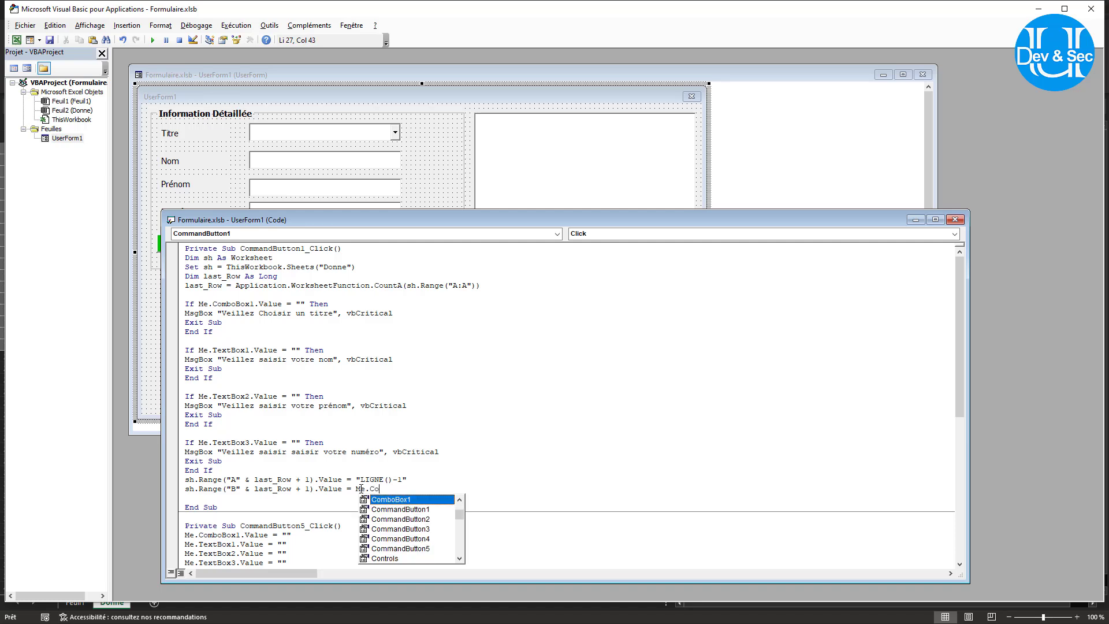
pyautogui.write('m')
pyautogui.press('Tab')
pyautogui.press('Return')
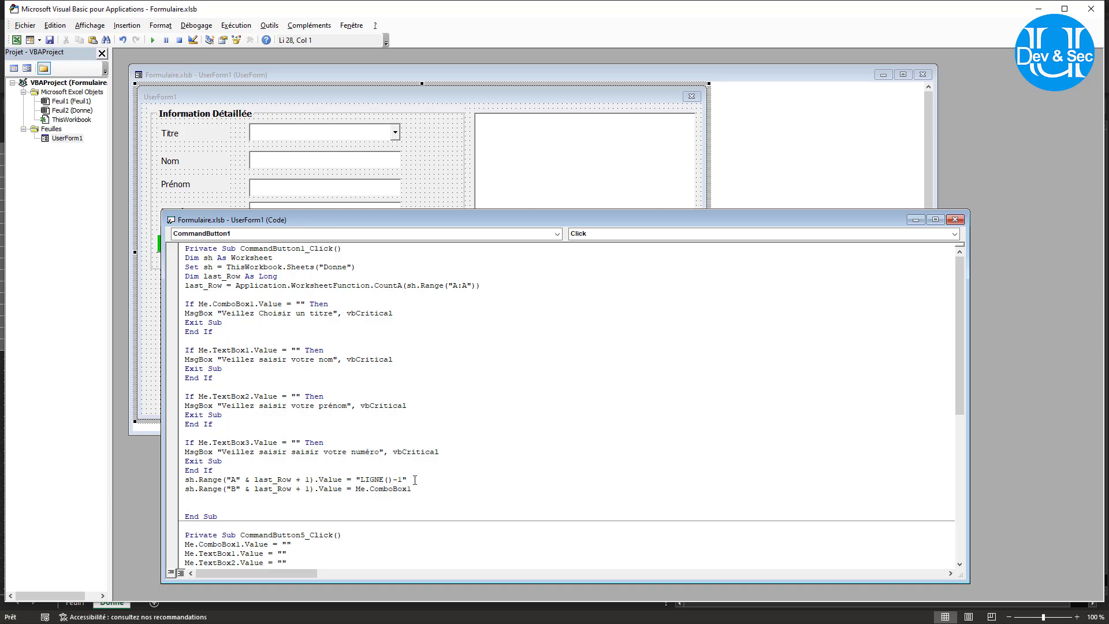
pyautogui.moveTo(410, 488)
pyautogui.mouseDown()
pyautogui.moveTo(160, 479)
pyautogui.moveTo(183, 489)
pyautogui.mouseUp()
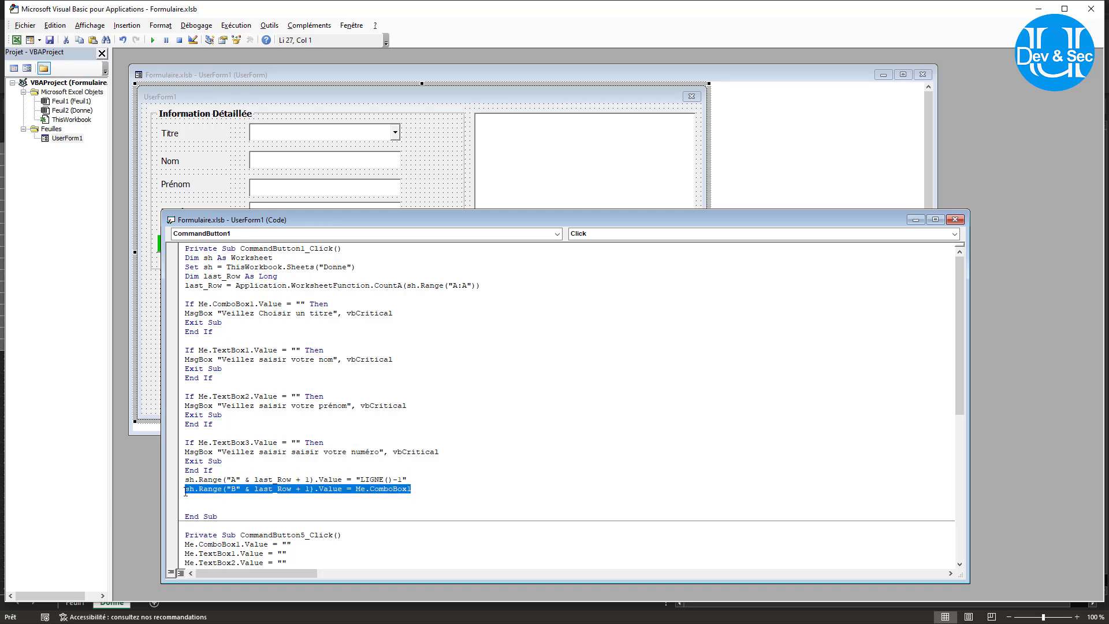
# - Paste four copies of the column B line below it
pyautogui.press('Down')
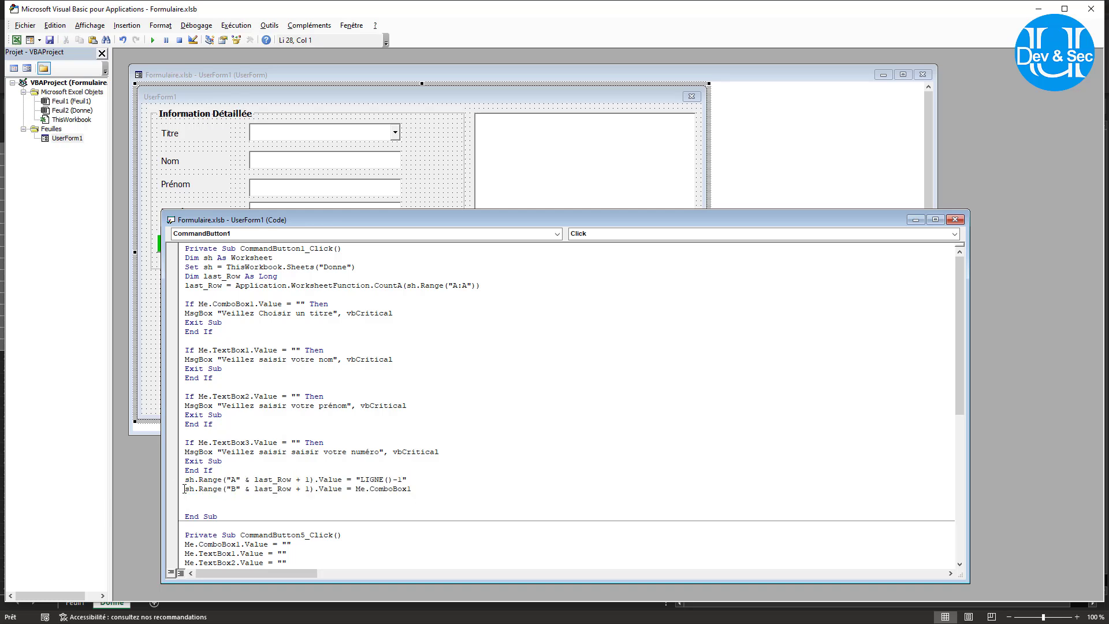
pyautogui.write('sh.Range("B" & last_Row + 1).Value = Me.ComboBox1')
pyautogui.press('Return')
pyautogui.write('sh.Range("B" & last_Row + 1).Value = Me.ComboBox1')
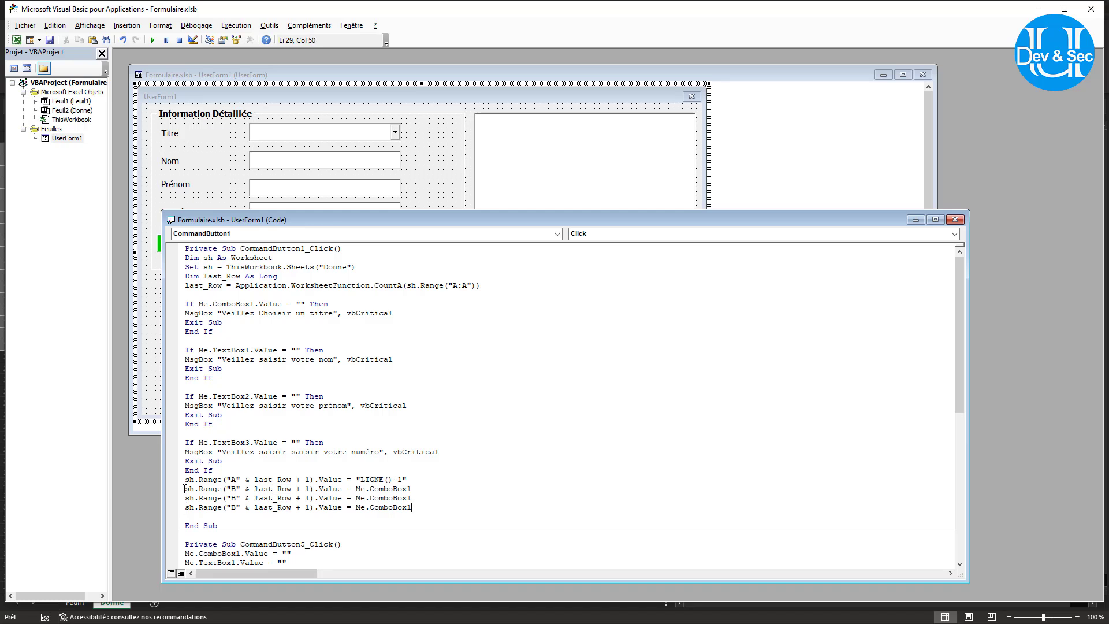
pyautogui.press('Return')
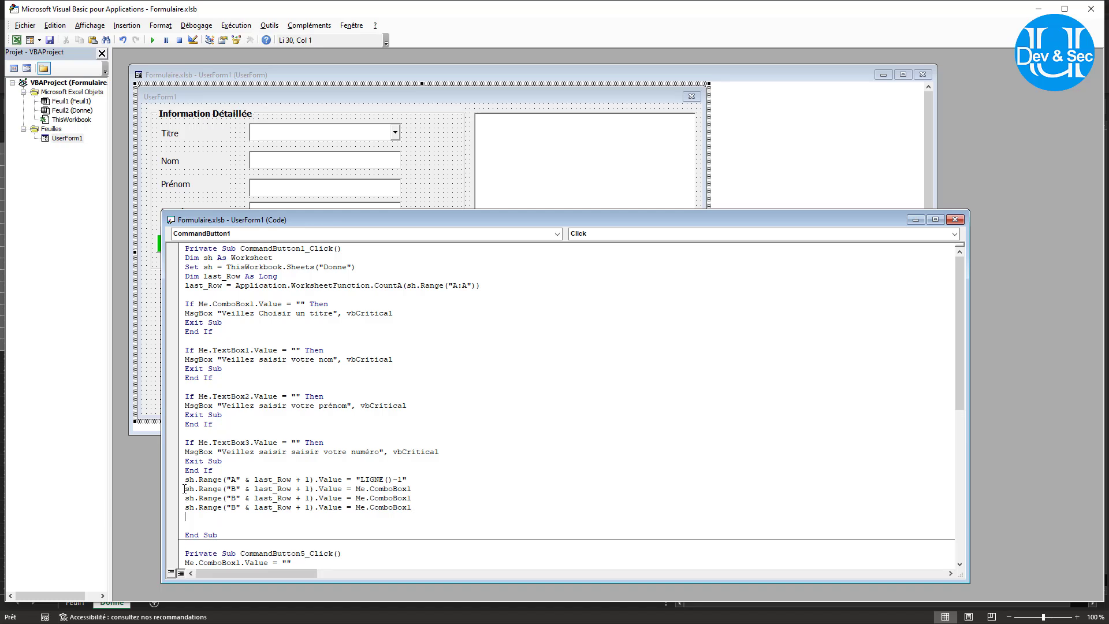
pyautogui.write('sh.Range("B" & last_Row + 1).Value = Me.ComboBox1')
pyautogui.press('Return')
pyautogui.write('sh.Range("B" & last_Row + 1).Value = Me.ComboBox1')
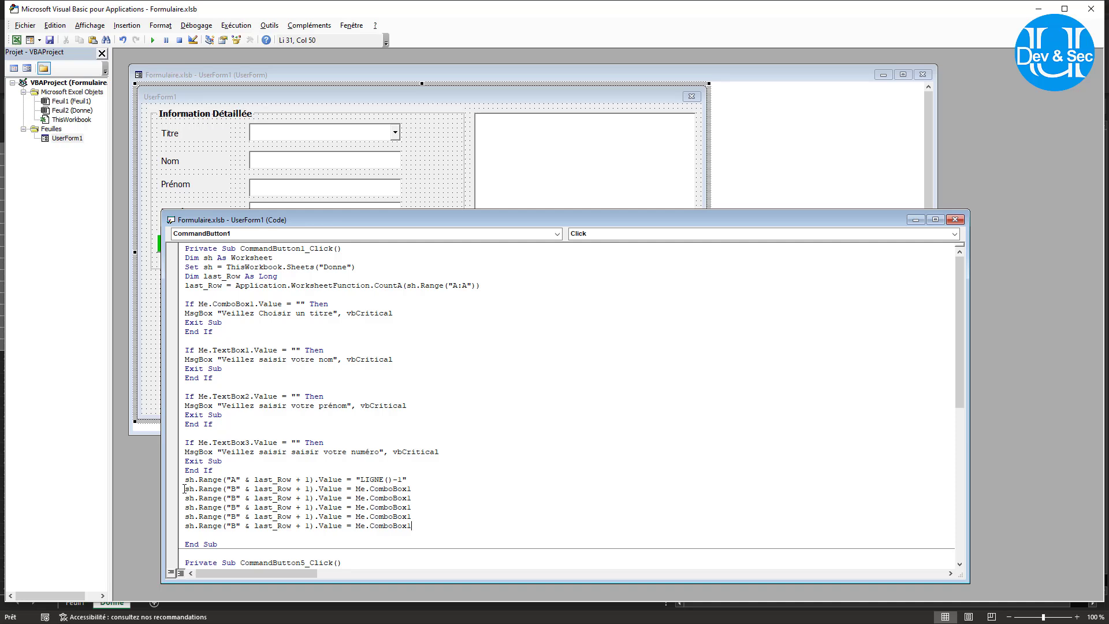
# - Change the column letters on the four copies to C, D, E and F
pyautogui.doubleClick(233, 498)
pyautogui.write('C')
pyautogui.press('BackSpace')
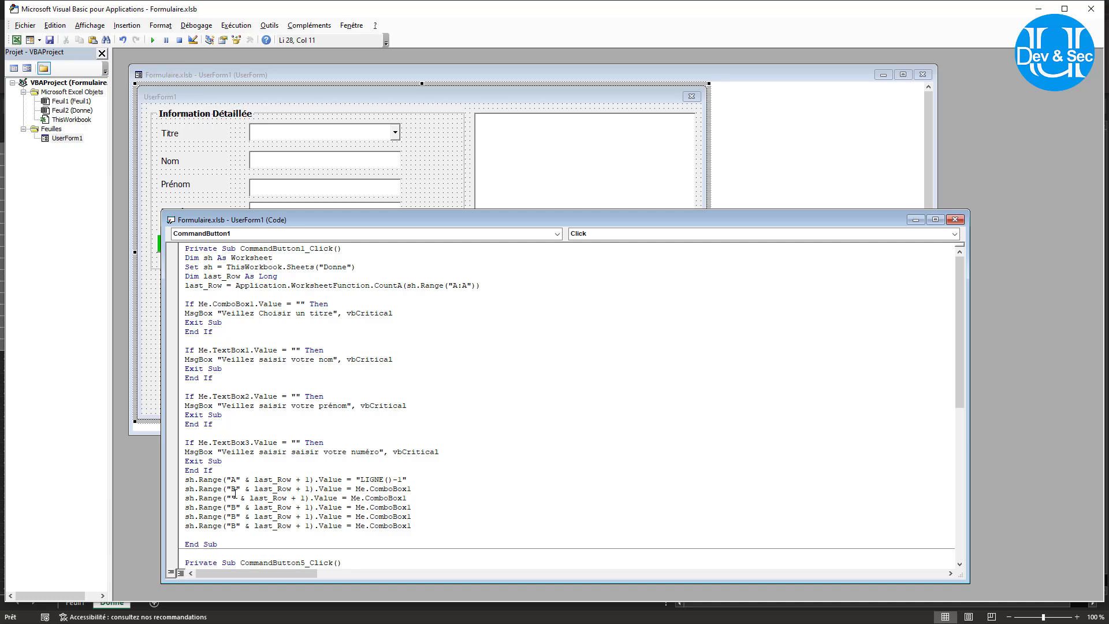
pyautogui.write('C')
pyautogui.doubleClick(233, 507)
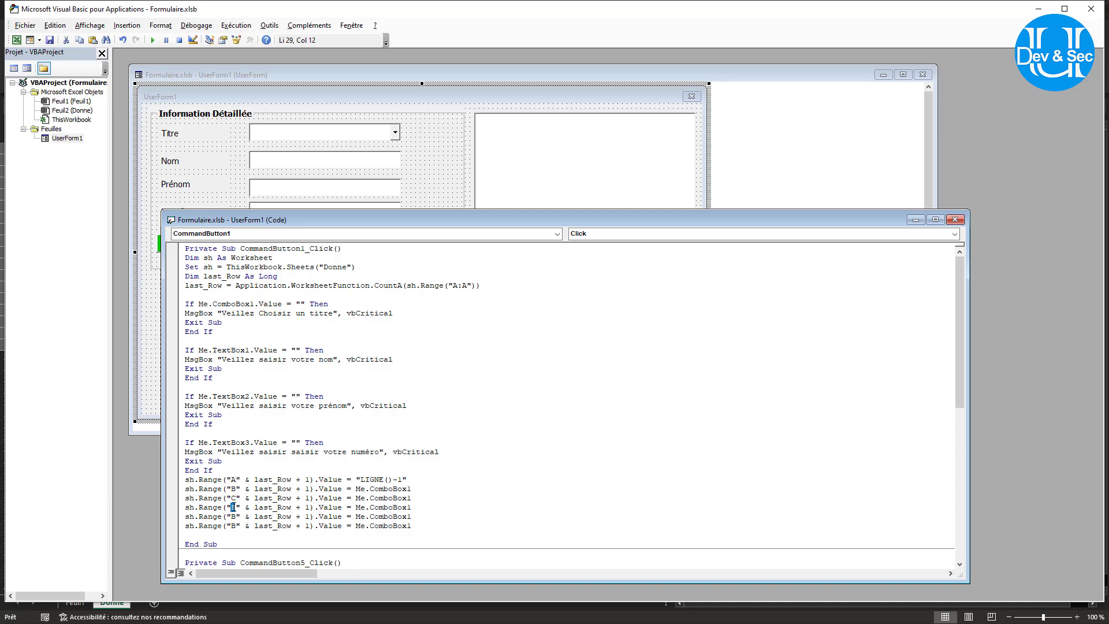
pyautogui.write('D')
pyautogui.doubleClick(233, 516)
pyautogui.write('E')
pyautogui.doubleClick(234, 525)
pyautogui.write('F')
# - Start adding .Value after Me.ComboBox1 on the column B line
pyautogui.doubleClick(396, 498)
pyautogui.click(417, 490)
pyautogui.write('.')
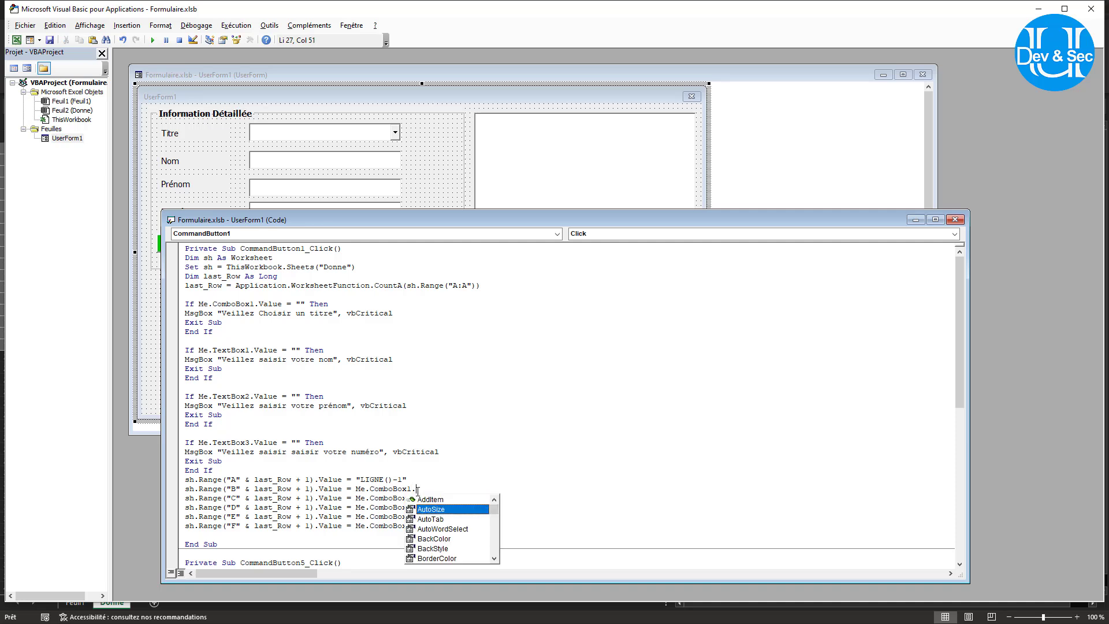
pyautogui.press('BackSpace')
pyautogui.write('v')
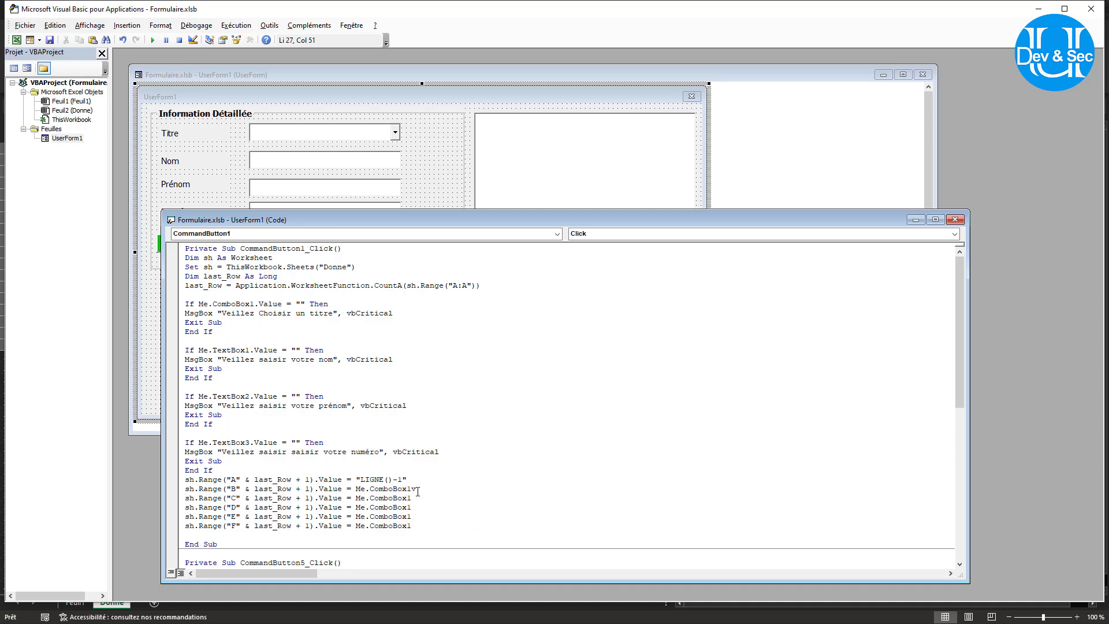
pyautogui.write('.v')
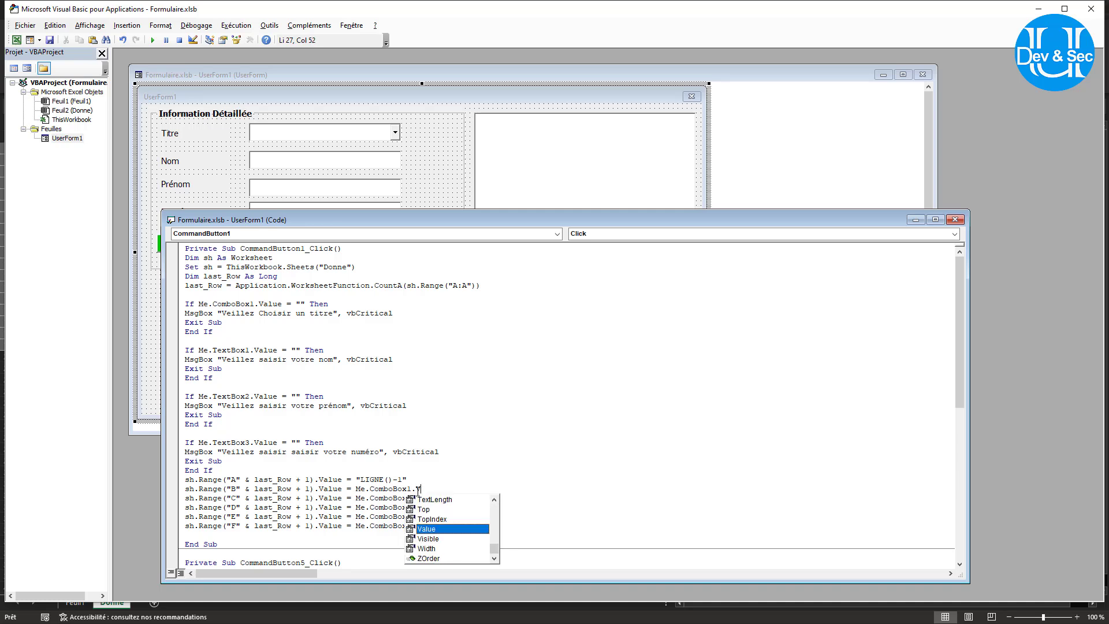
# - Finish Me.ComboBox1.Value and make the column C line write Me.TextBox1.Value
pyautogui.press('Tab')
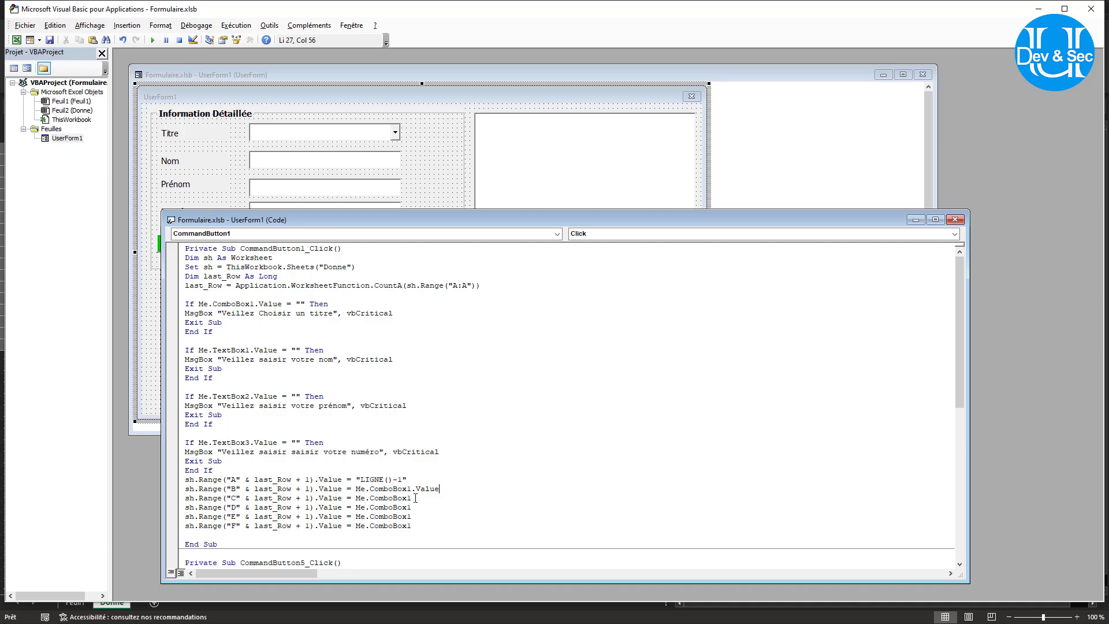
pyautogui.moveTo(411, 498); pyautogui.dragTo(369, 498)
pyautogui.write('Tex')
pyautogui.hotkey('ctrl', 'space')
pyautogui.press('Tab')
pyautogui.moveTo(443, 490); pyautogui.dragTo(411, 490)
pyautogui.click(409, 497)
pyautogui.write('.Value')
# - Give the column D and E lines TextBox1.Value and set column F to Now
pyautogui.moveTo(429, 498)
pyautogui.mouseDown()
pyautogui.moveTo(361, 498)
pyautogui.moveTo(370, 507)
pyautogui.mouseUp()
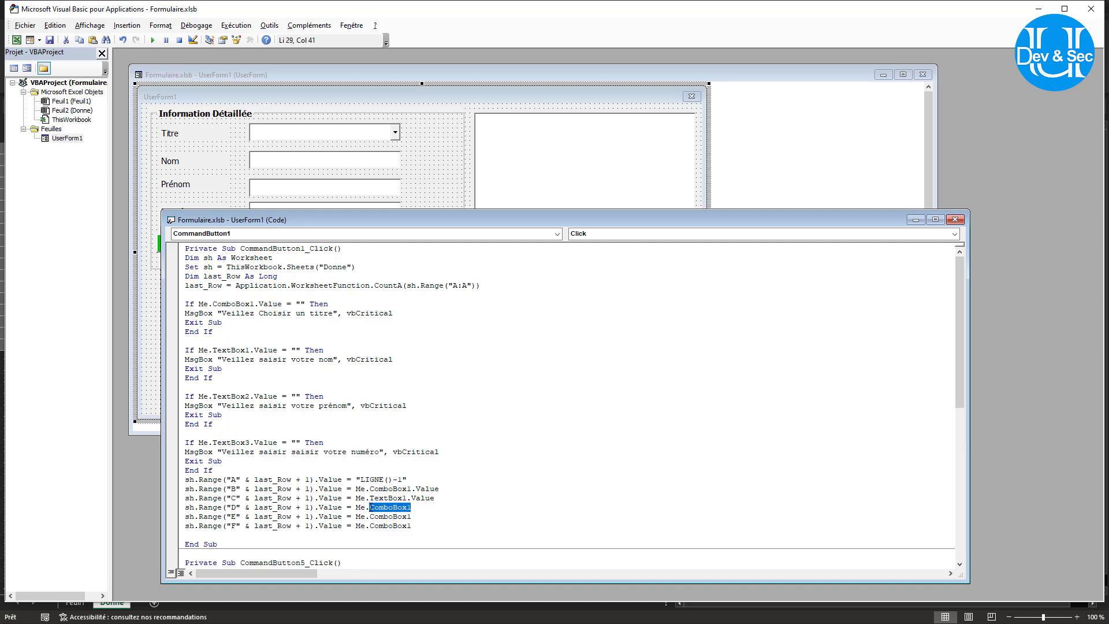
pyautogui.write('TextBox1.Valu')
pyautogui.click(435, 508)
pyautogui.write('e')
pyautogui.moveTo(412, 516); pyautogui.dragTo(371, 517)
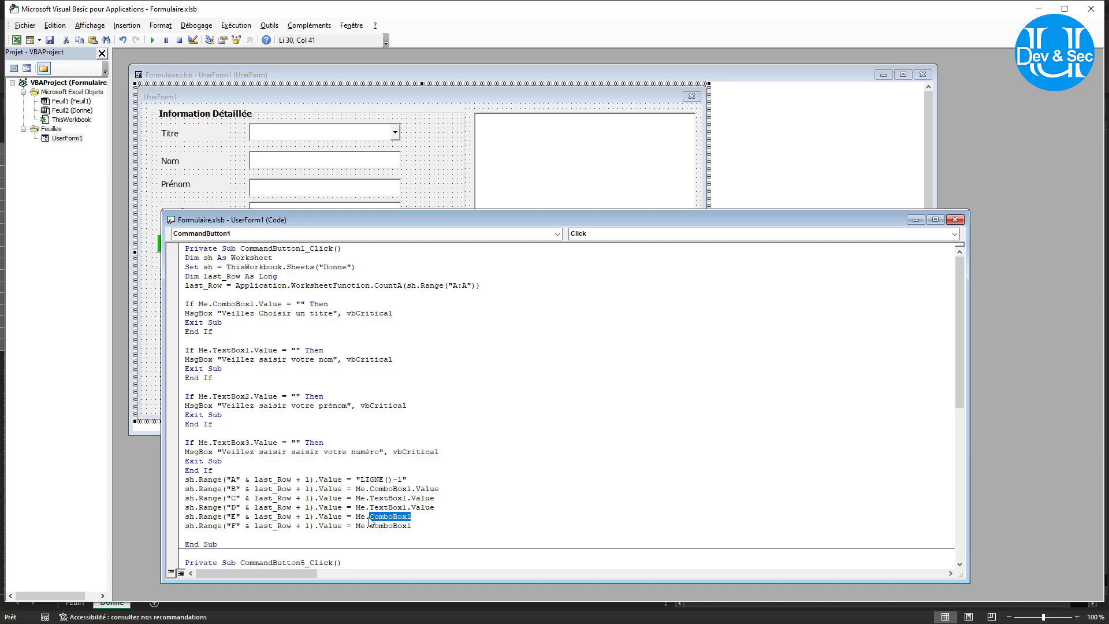
pyautogui.write('TextBox1.Valu')
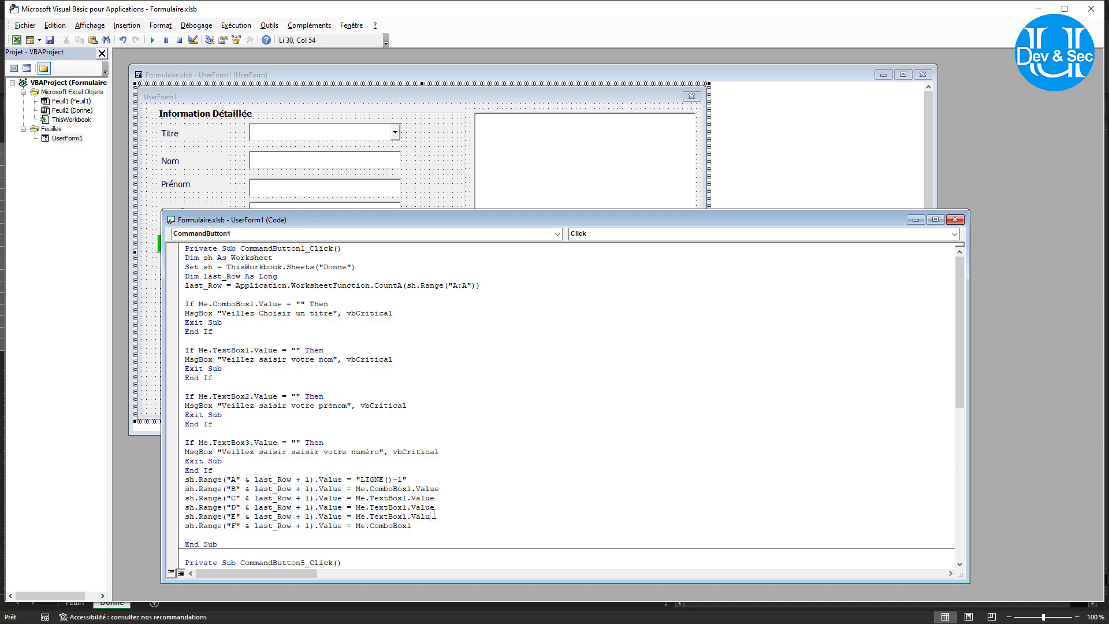
pyautogui.write('e')
pyautogui.moveTo(411, 525); pyautogui.dragTo(355, 526)
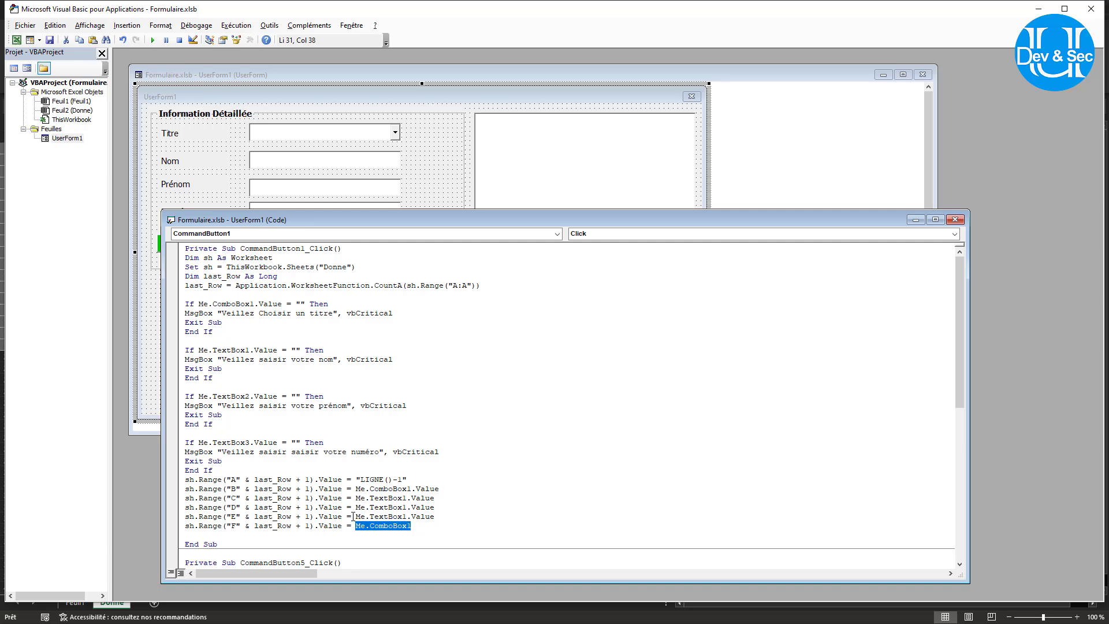
pyautogui.write('N')
pyautogui.write('ow')
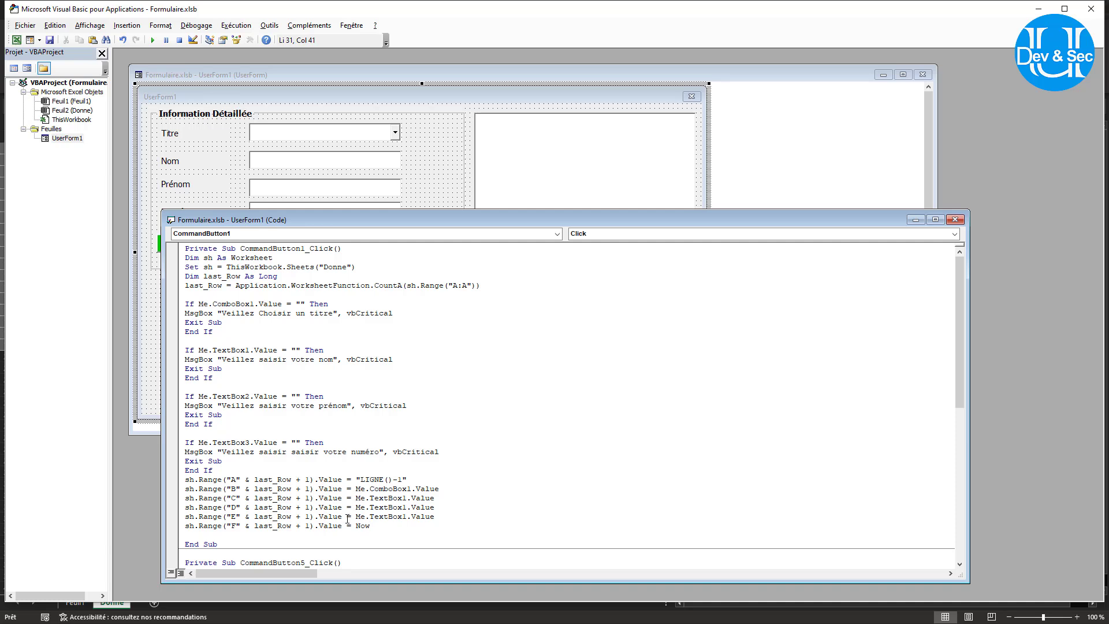
# - Renumber the column D and E lines to TextBox2 and TextBox3, then copy the field references
pyautogui.click(407, 507)
pyautogui.press('BackSpace')
pyautogui.write('2')
pyautogui.click(410, 516)
pyautogui.press('BackSpace')
pyautogui.write('3')
pyautogui.scroll(-2, 369, 538)
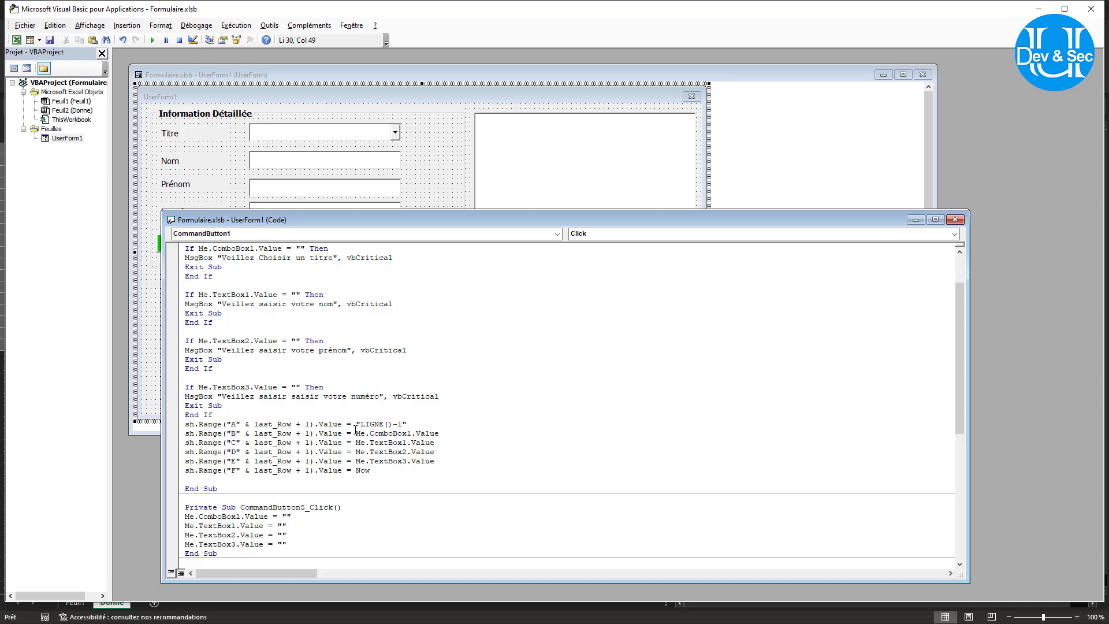
pyautogui.moveTo(355, 434); pyautogui.dragTo(441, 464)
pyautogui.hotkey('ctrl', 'c')
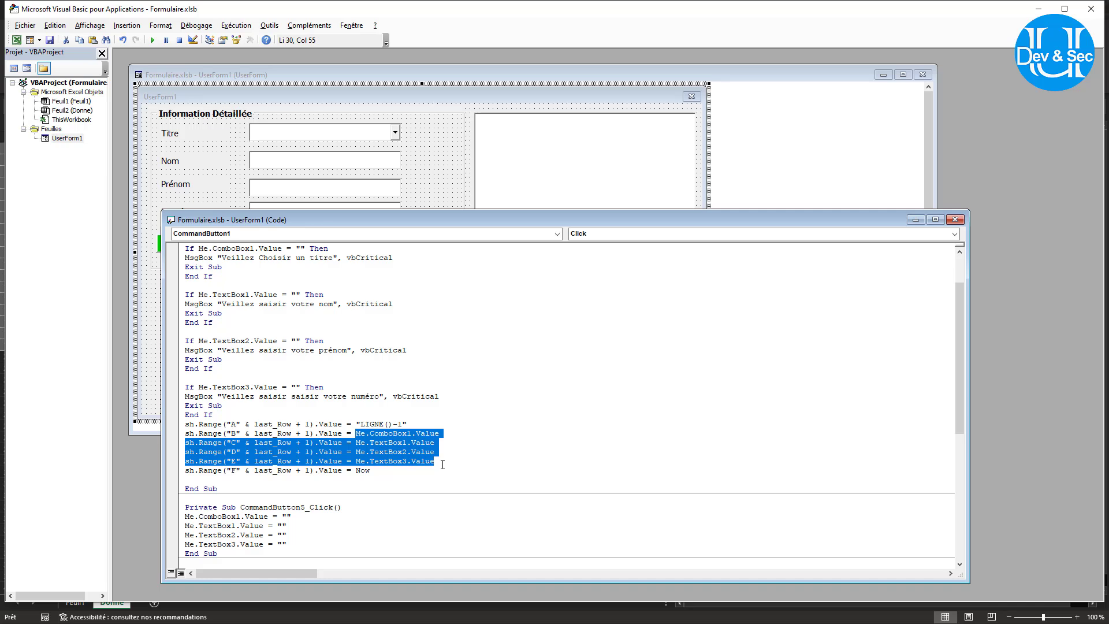
# - Below the date line, add lines setting ComboBox1 and TextBox1–3 Value to ""
pyautogui.click(366, 483)
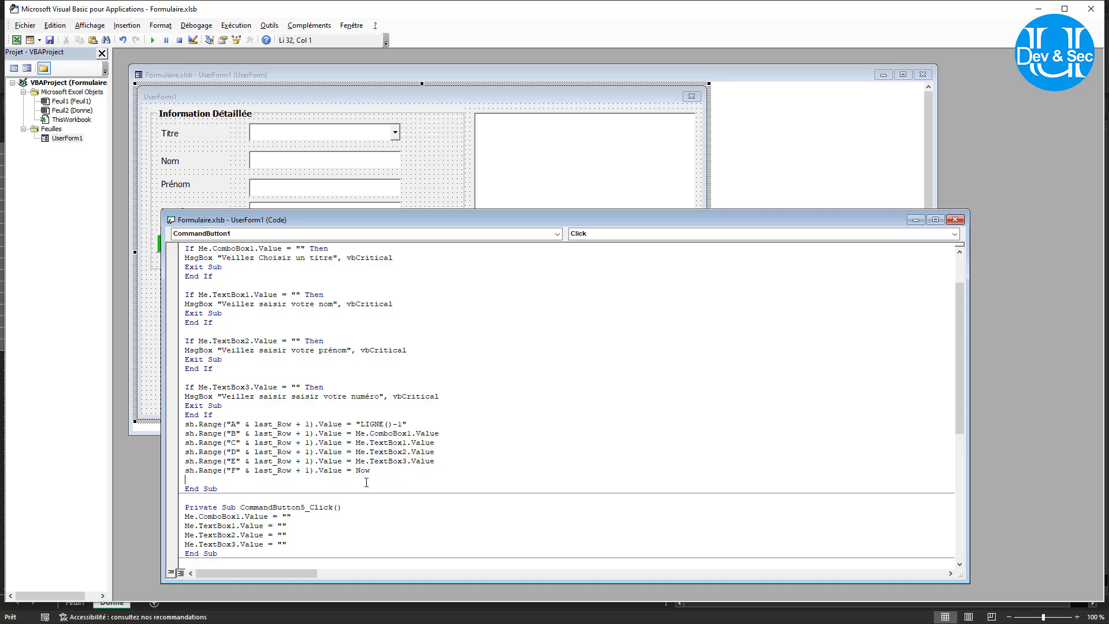
pyautogui.press('Return')
pyautogui.press('Return')
pyautogui.hotkey('ctrl', 'v')
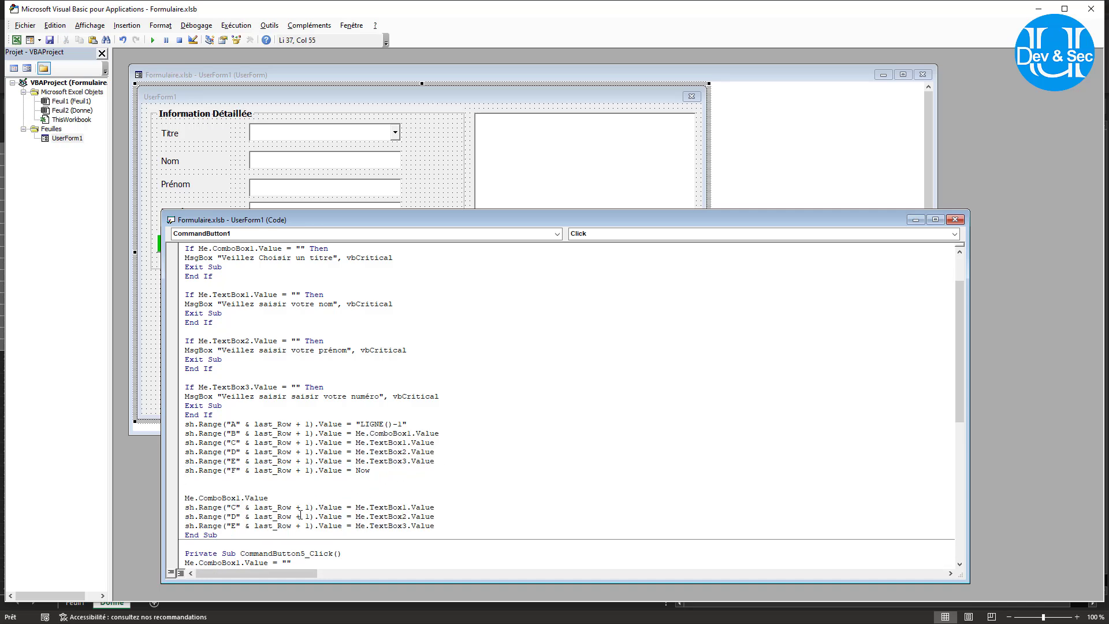
pyautogui.moveTo(355, 507)
pyautogui.mouseDown()
pyautogui.moveTo(168, 495)
pyautogui.moveTo(162, 511)
pyautogui.mouseUp()
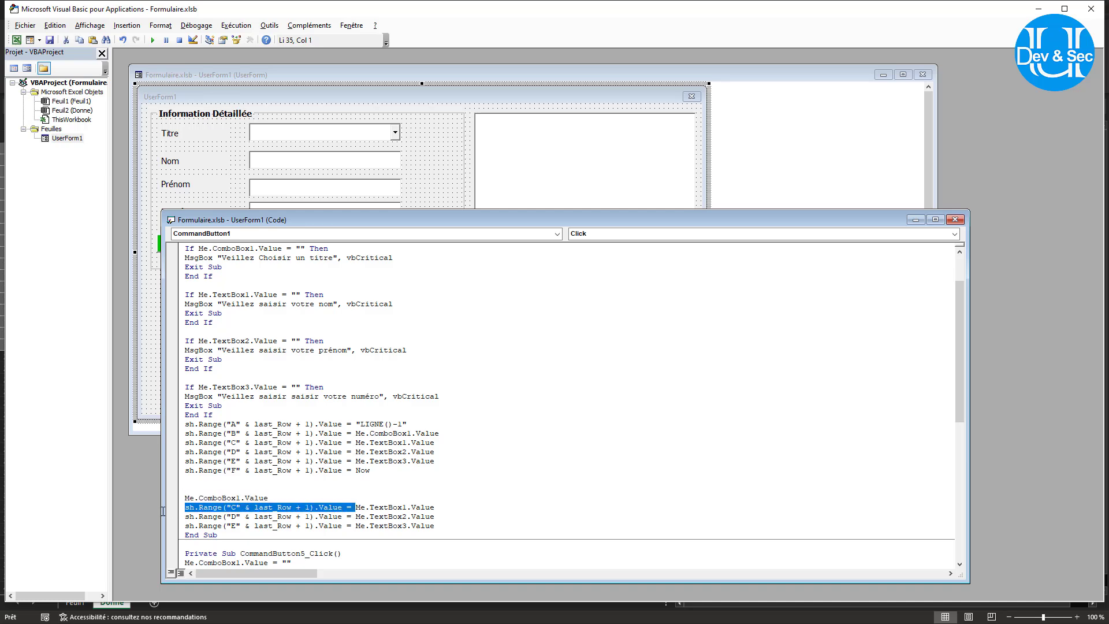
pyautogui.press('Delete')
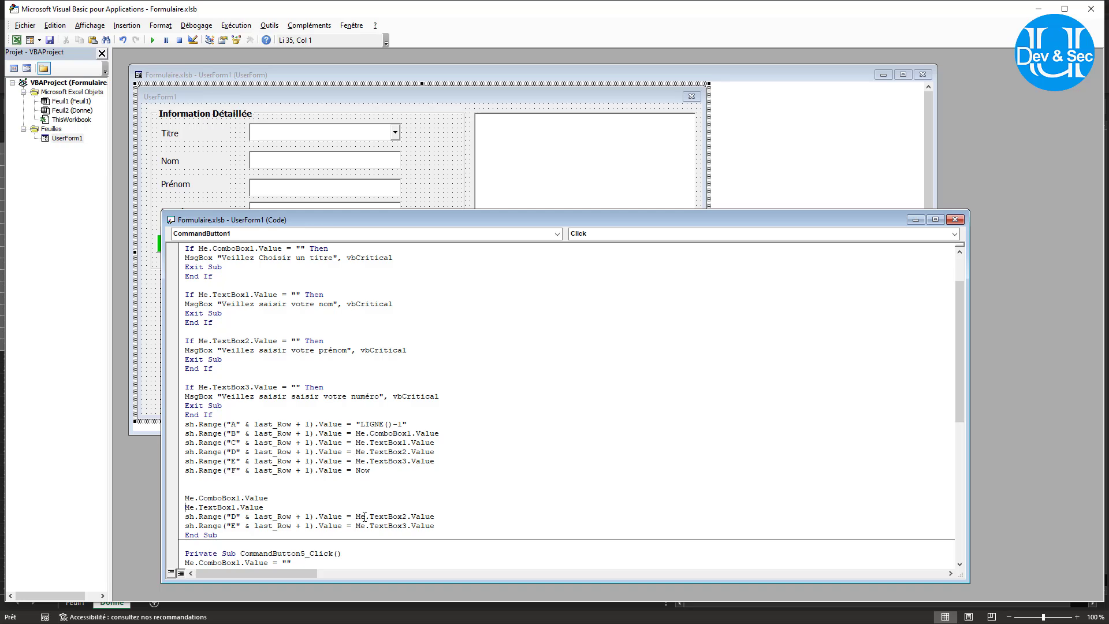
pyautogui.moveTo(356, 516); pyautogui.dragTo(177, 516)
pyautogui.press('Delete')
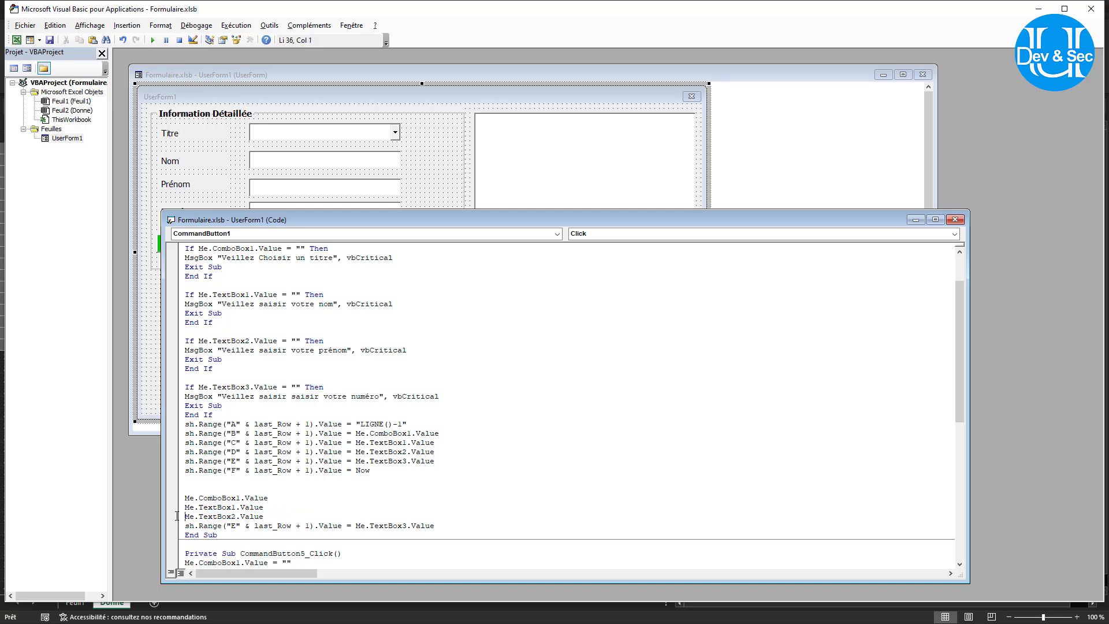
pyautogui.moveTo(355, 525); pyautogui.dragTo(178, 525)
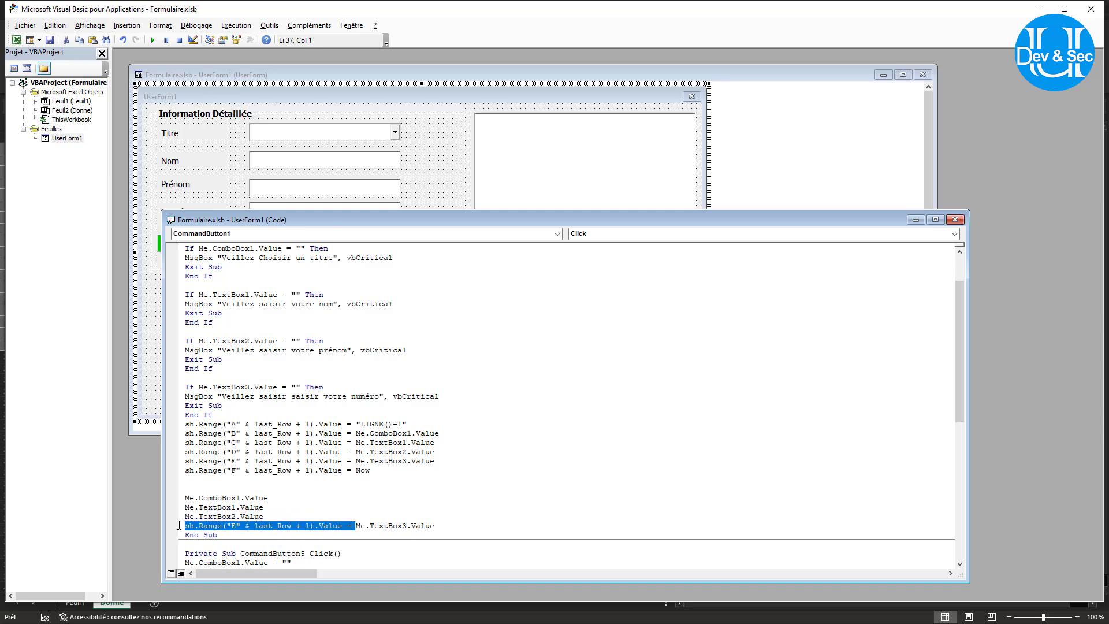
pyautogui.press('Delete')
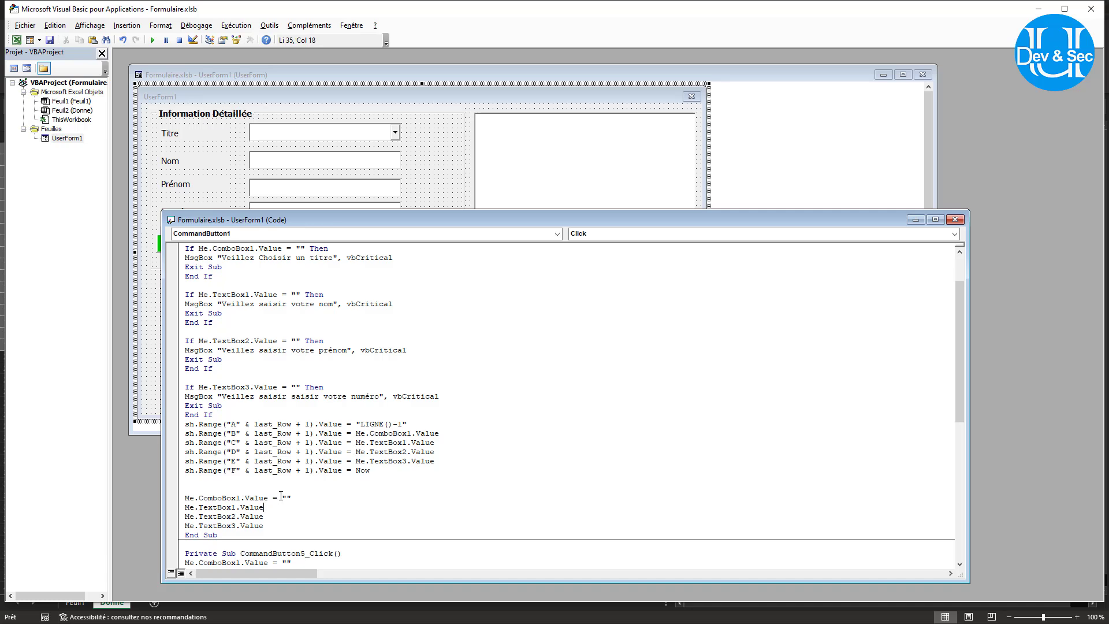
pyautogui.write('="')
pyautogui.press('Down')
pyautogui.press('Down')
pyautogui.write('=""')
pyautogui.press('Down')
# - Add Call Afficher_Donne before End Sub
pyautogui.click(312, 521)
pyautogui.press('Return')
pyautogui.press('Return')
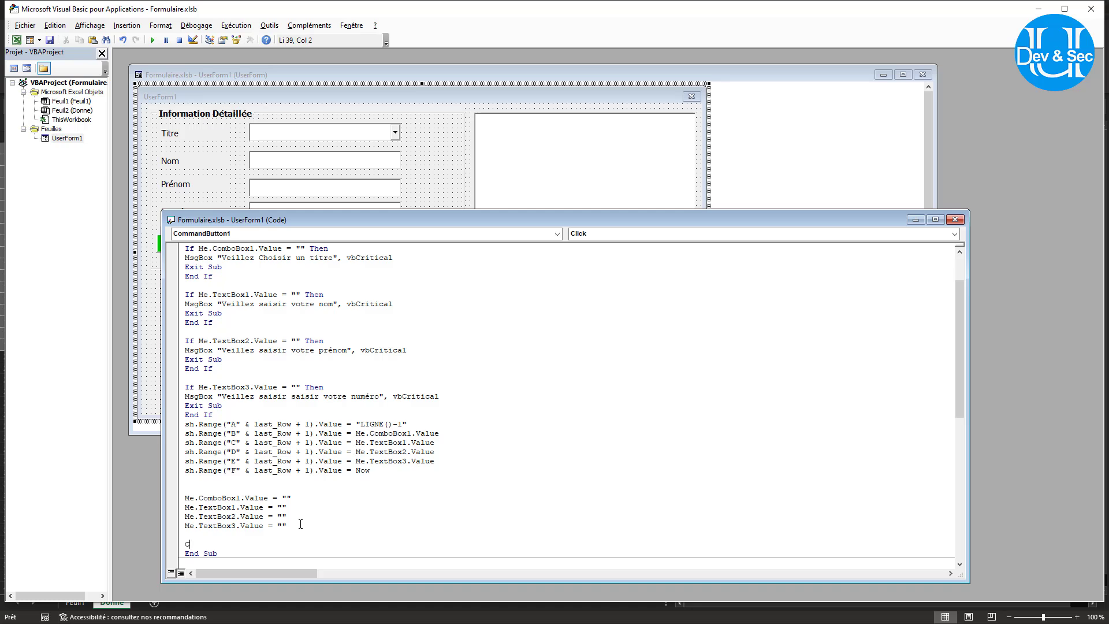
pyautogui.write('all')
pyautogui.scroll(-4, 300, 524)
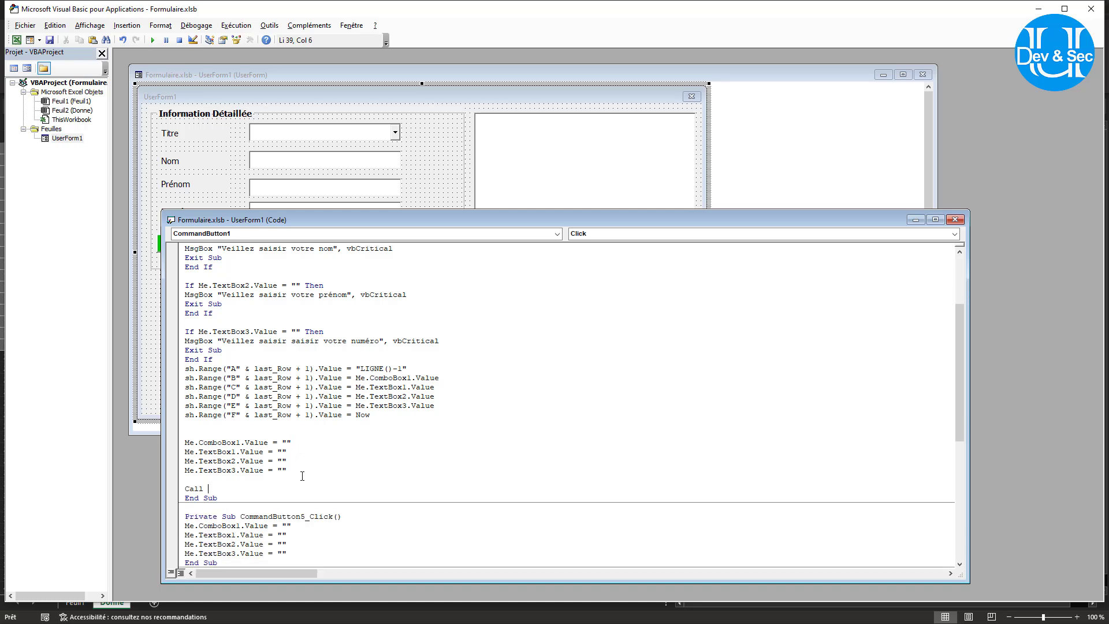
pyautogui.scroll(-2, 303, 497)
pyautogui.scroll(-1, 304, 479)
pyautogui.scroll(-2, 306, 465)
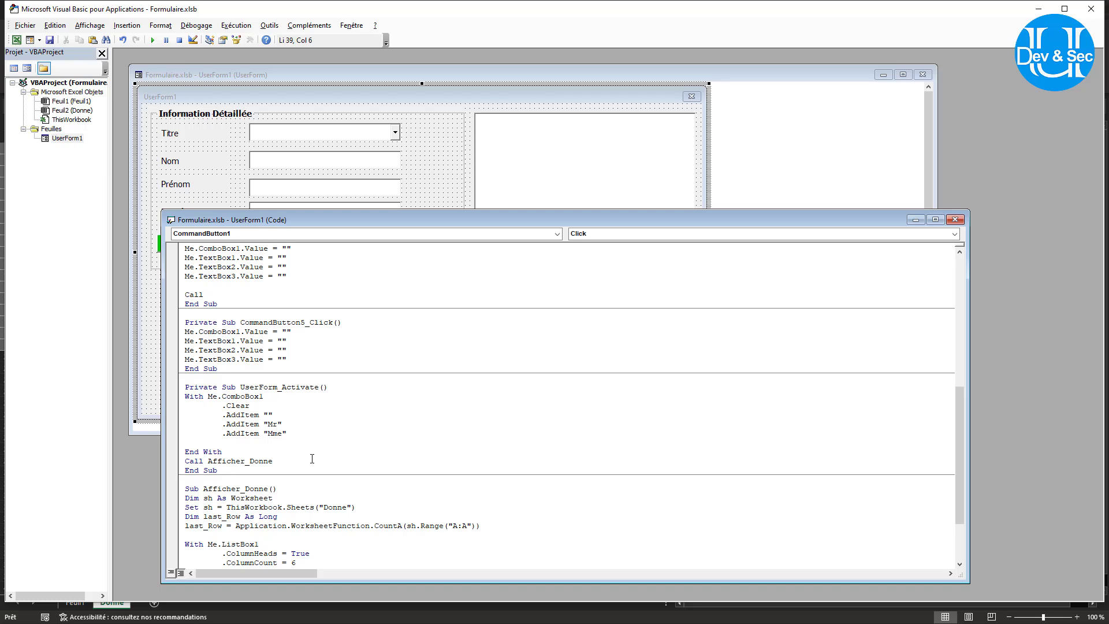
pyautogui.write('Affiche')
pyautogui.write('r_')
pyautogui.write('Donne')
# - Run the form, submit a Mr record with surname, first name and phone number, then close it
pyautogui.click(154, 40)
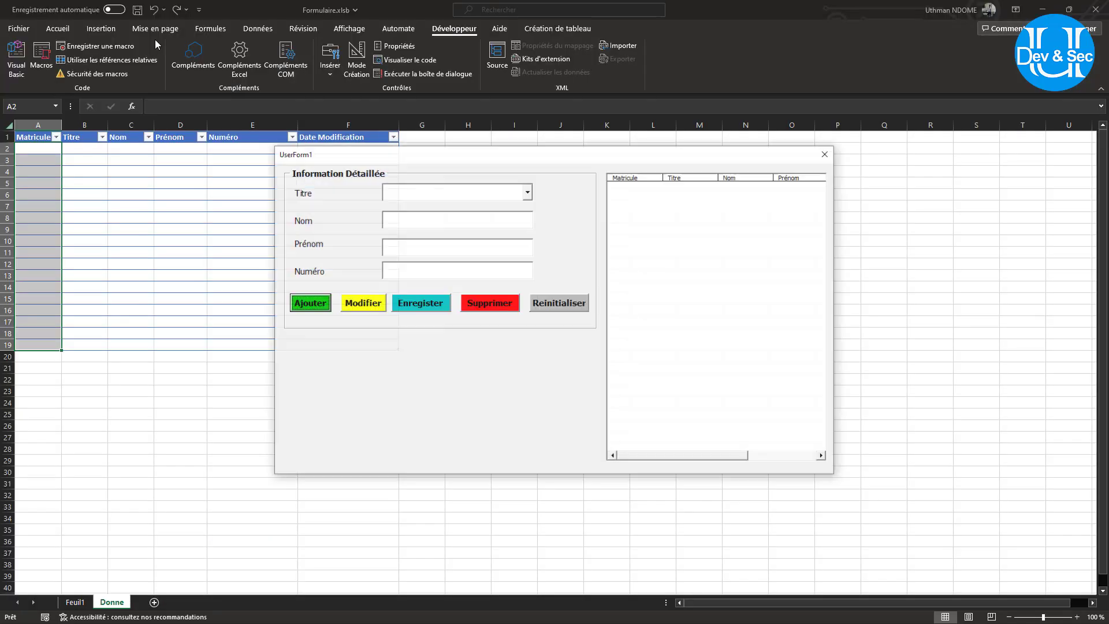
pyautogui.click(527, 192)
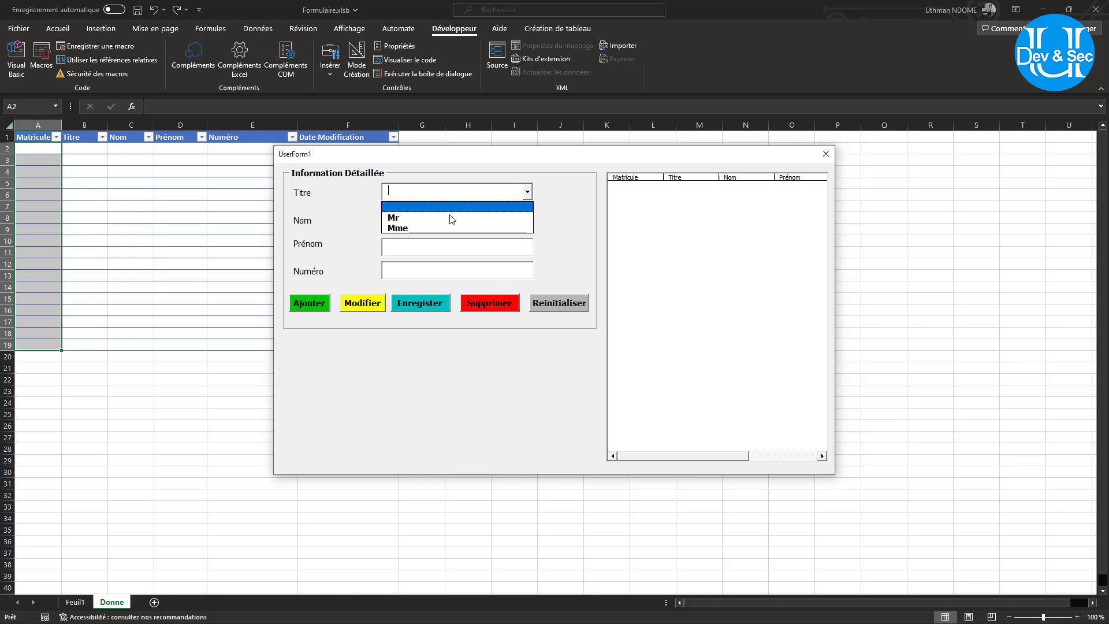
pyautogui.press('Return')
pyautogui.click(425, 212)
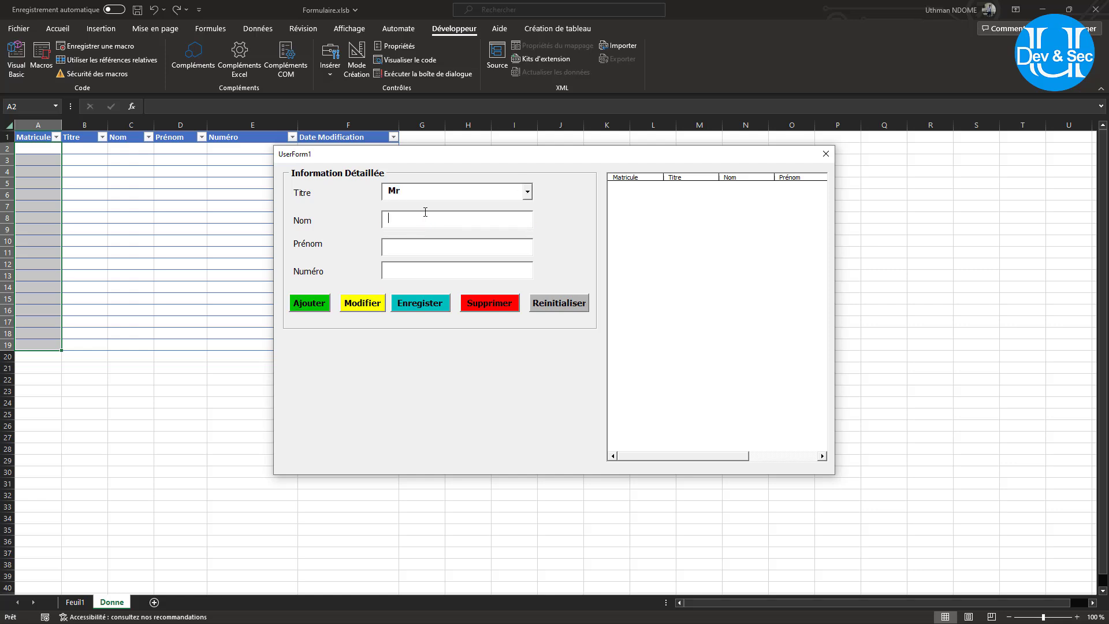
pyautogui.press('Tab')
pyautogui.write('787878')
pyautogui.write('7')
pyautogui.click(319, 301)
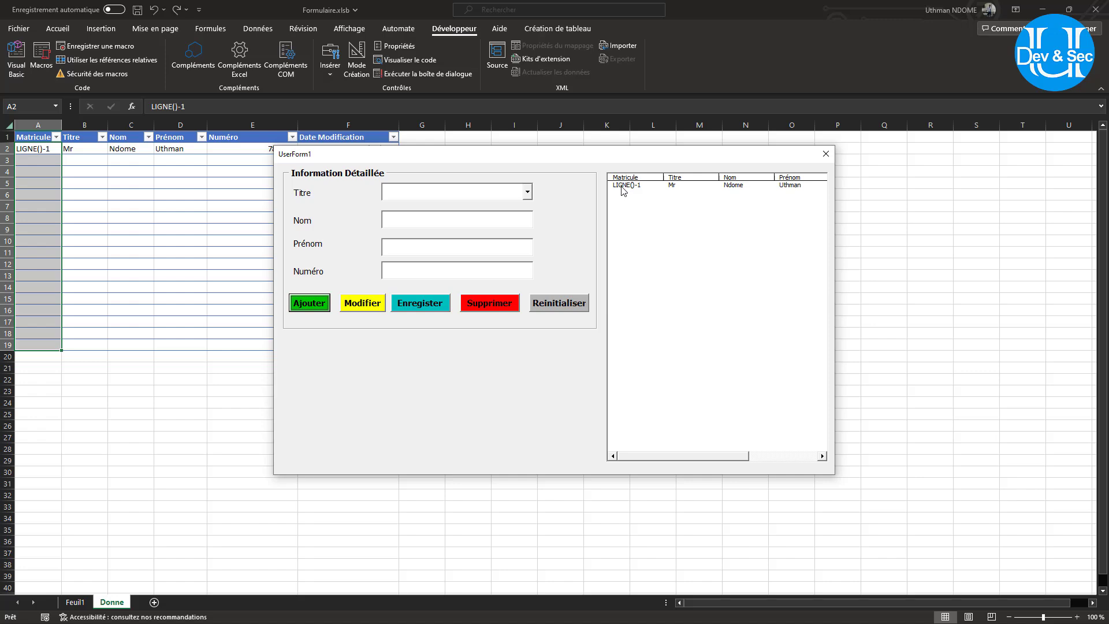
pyautogui.click(826, 154)
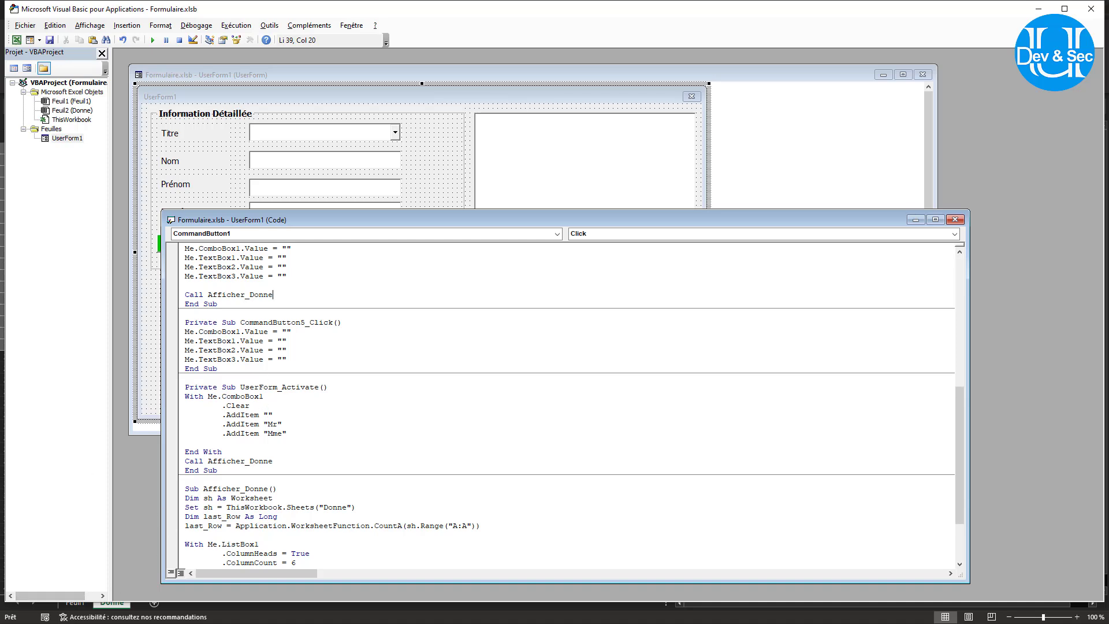
# - Inspect the Matricule value written into cell A2 of the Donne worksheet
pyautogui.click(17, 40)
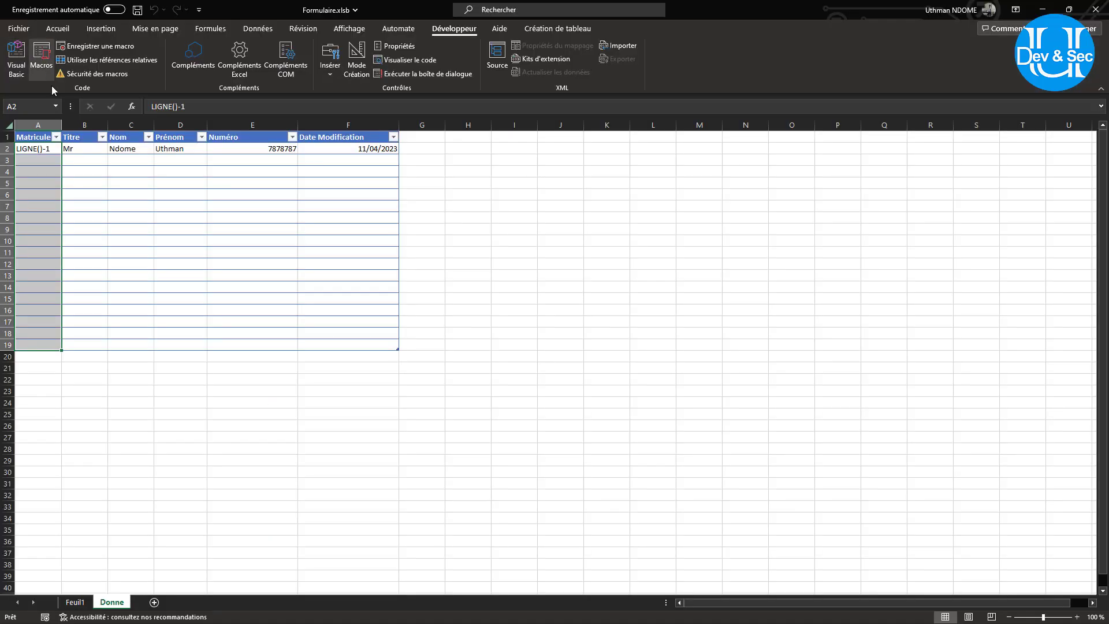
pyautogui.click(48, 155)
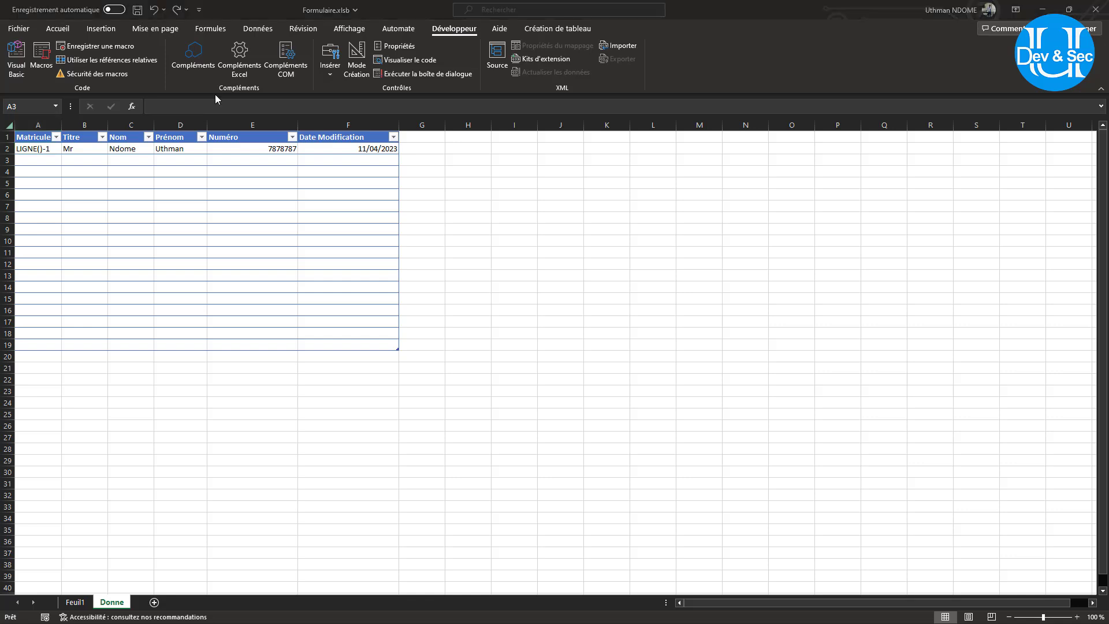
pyautogui.moveTo(34, 160); pyautogui.dragTo(346, 172)
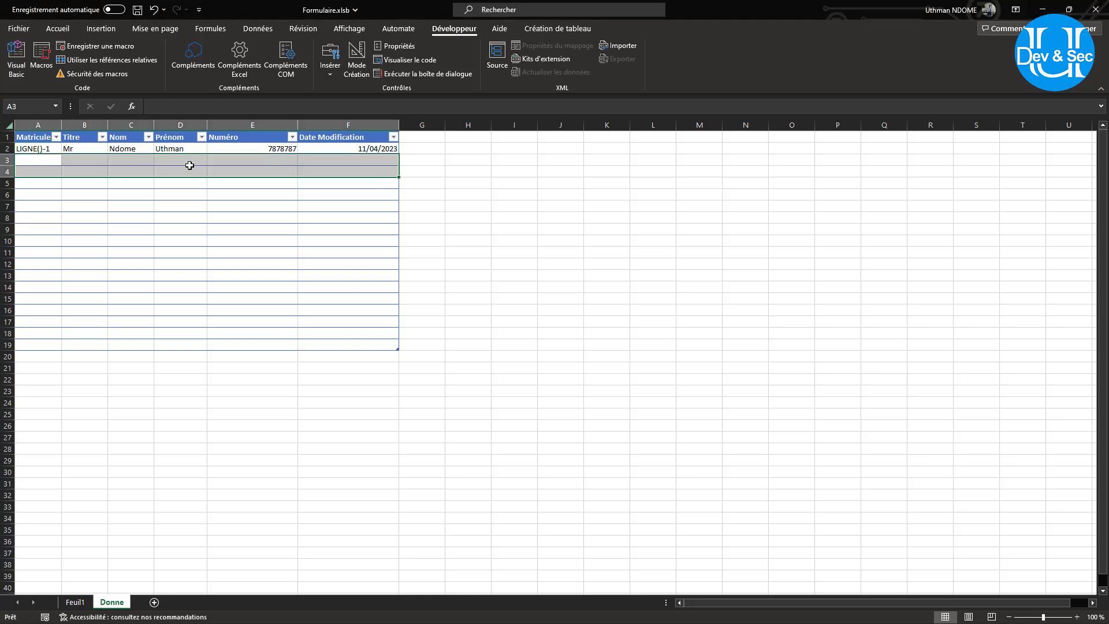
pyautogui.click(31, 149)
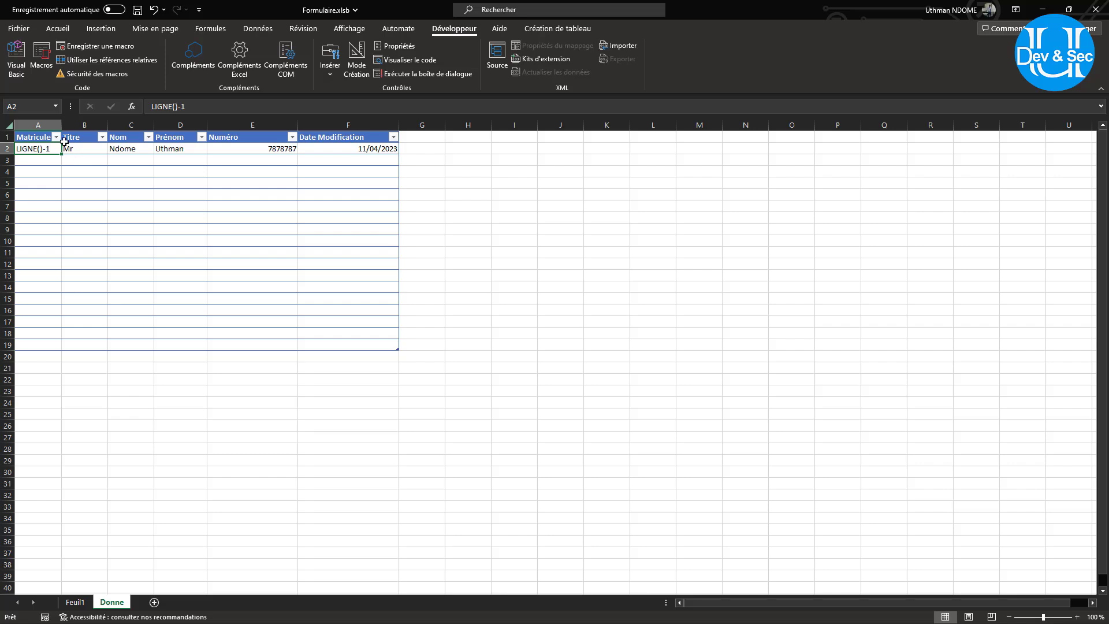
# - Change the column A value to "=Row()-1" in the code and run the form again
pyautogui.click(16, 58)
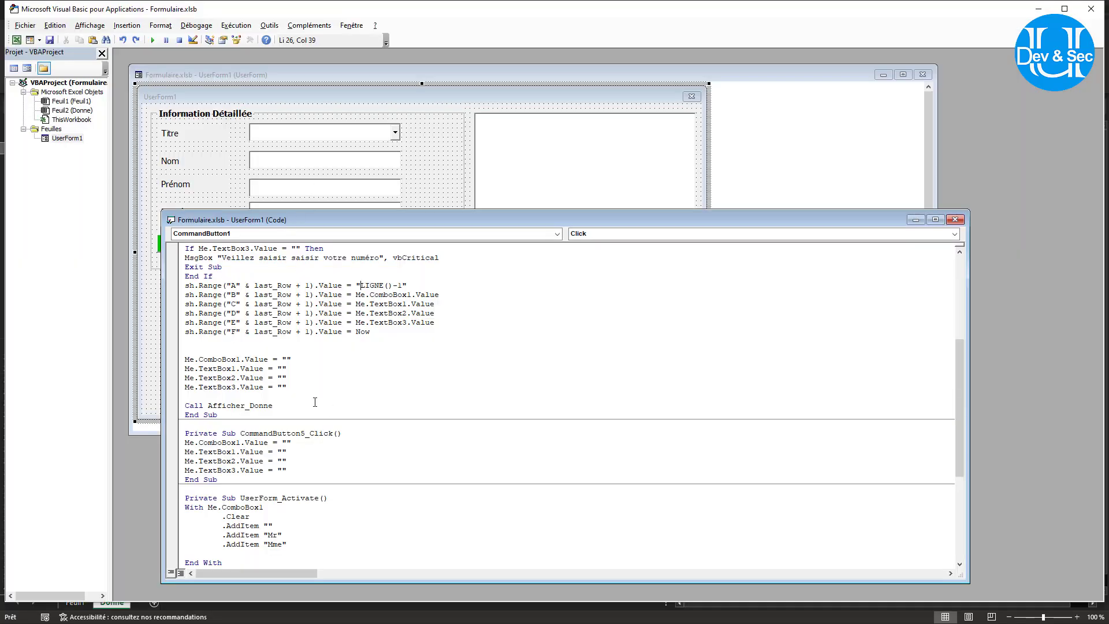
pyautogui.doubleClick(362, 283)
pyautogui.write('R')
pyautogui.write('o')
pyautogui.write('w')
pyautogui.write('=Row')
pyautogui.doubleClick(362, 285)
pyautogui.click(153, 41)
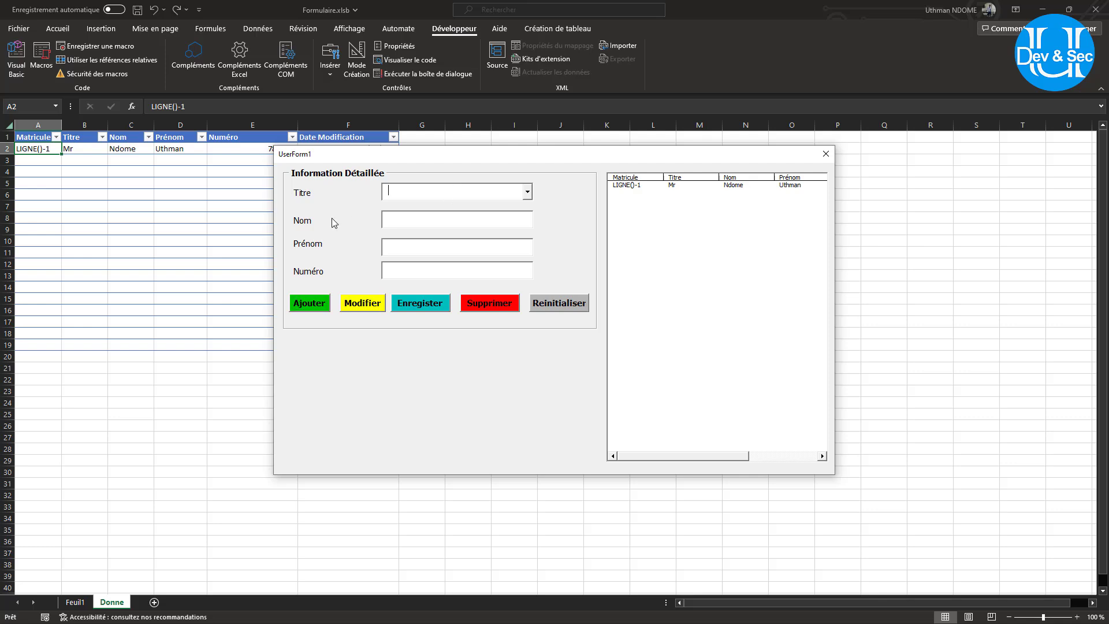
# - Submit a Mme record with surname, first name and number, select the first list row, then close the form
pyautogui.click(527, 192)
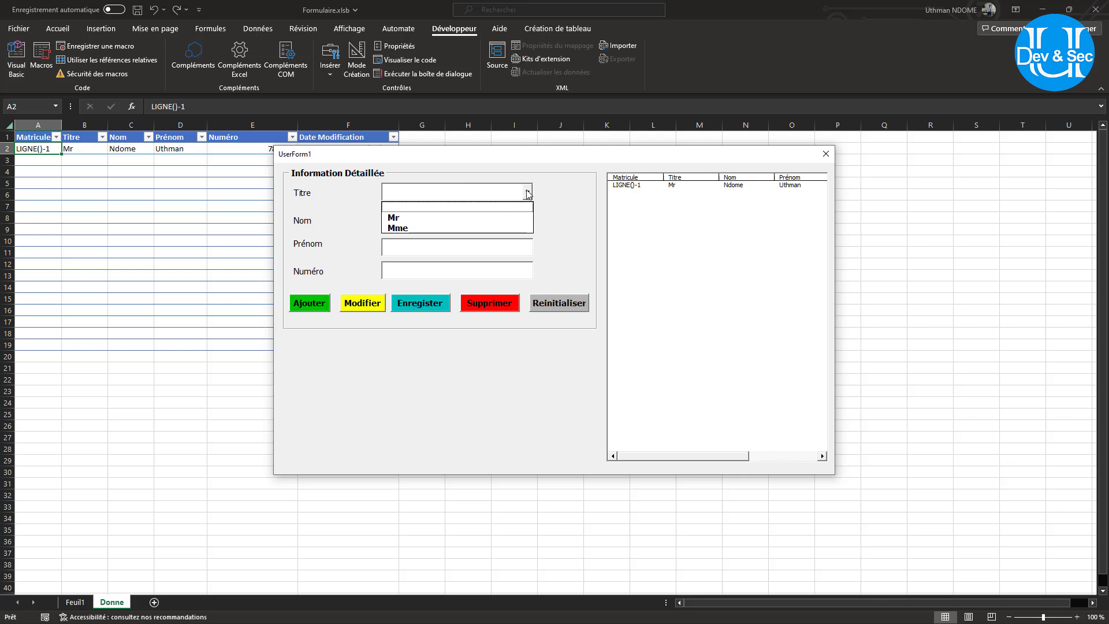
pyautogui.click(421, 219)
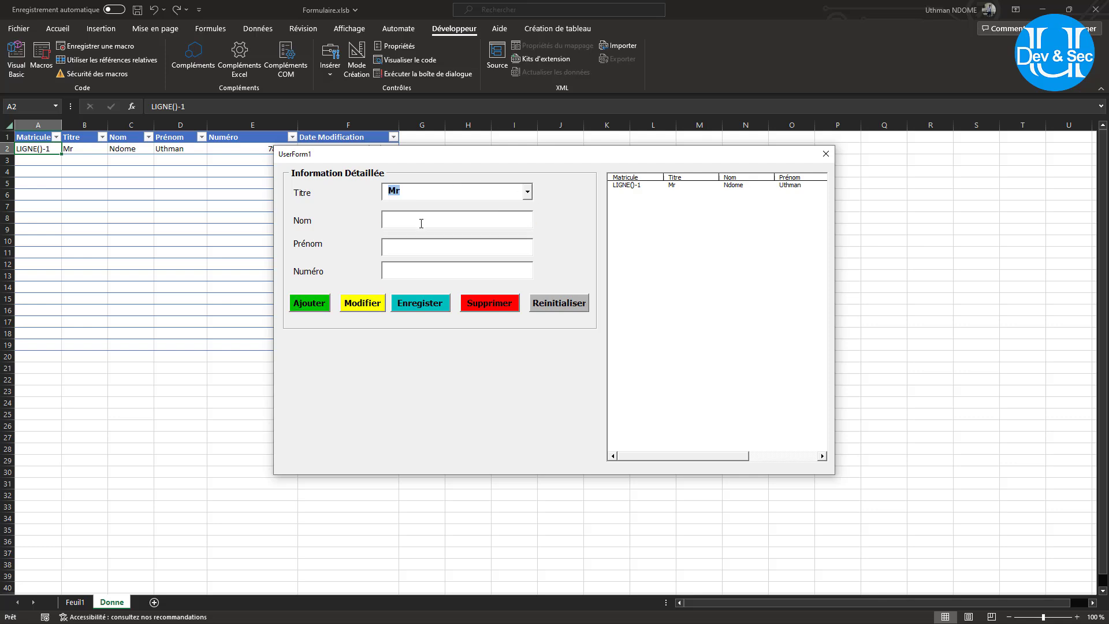
pyautogui.click(527, 192)
pyautogui.click(477, 228)
pyautogui.click(417, 218)
pyautogui.write('786')
pyautogui.write('87865')
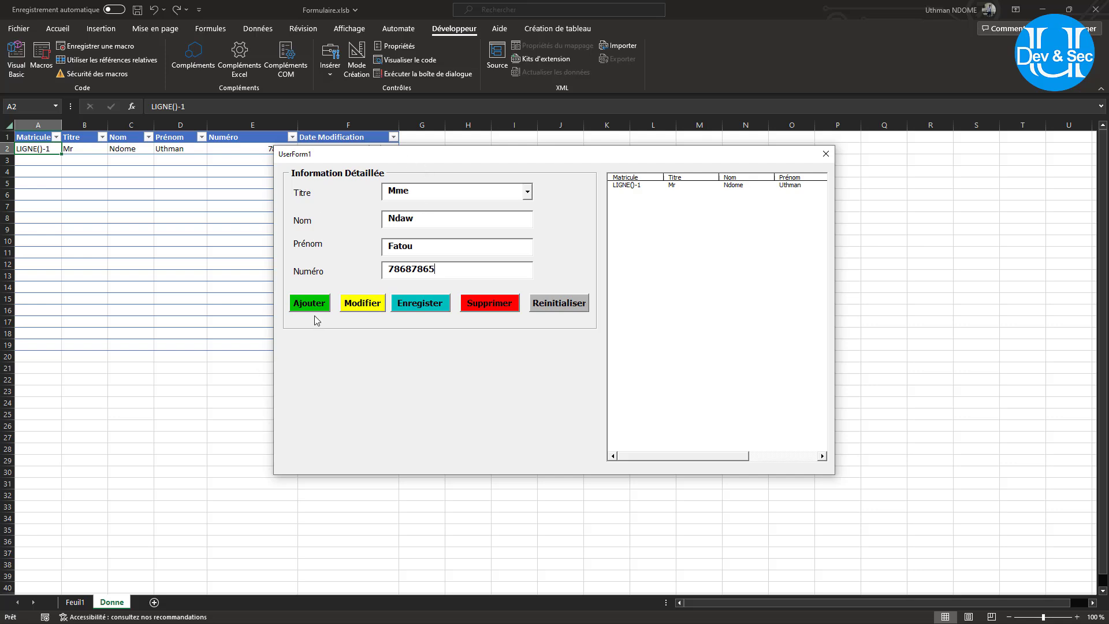
pyautogui.click(318, 305)
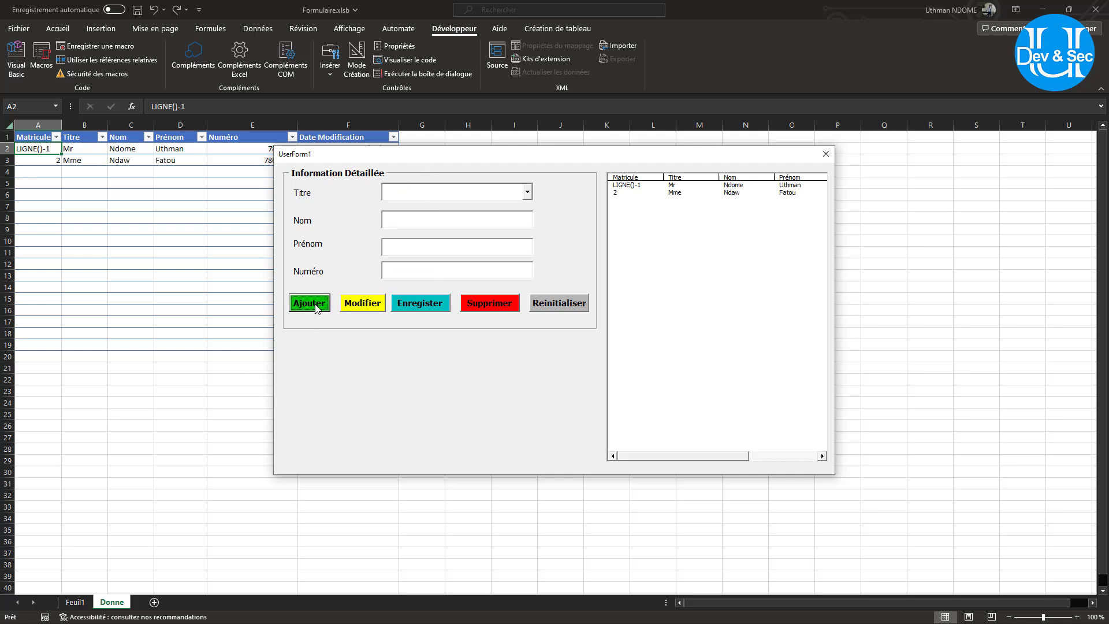
pyautogui.click(623, 185)
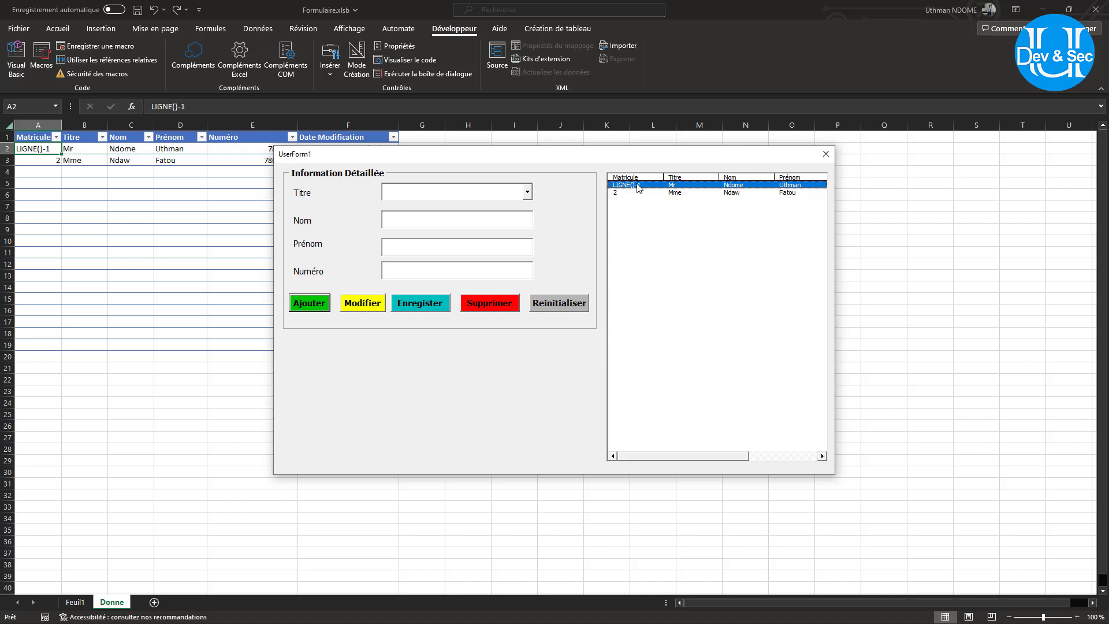
pyautogui.click(825, 153)
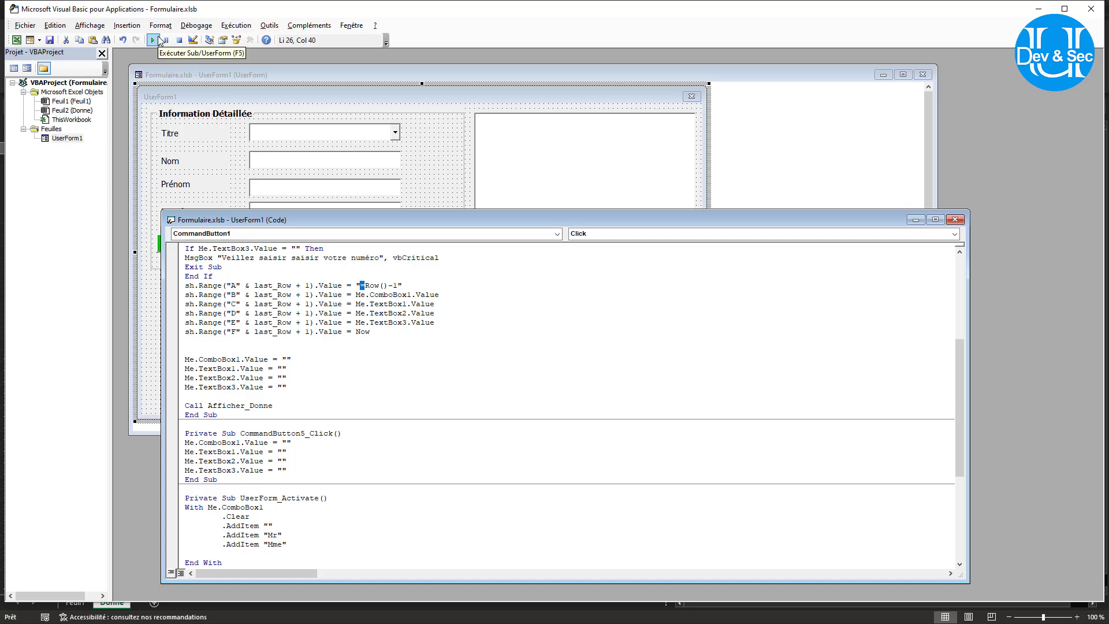
# - Run UserForm1 again, select the Mme and Mr records, and scroll to their Numéro and Date Modification
pyautogui.click(160, 39)
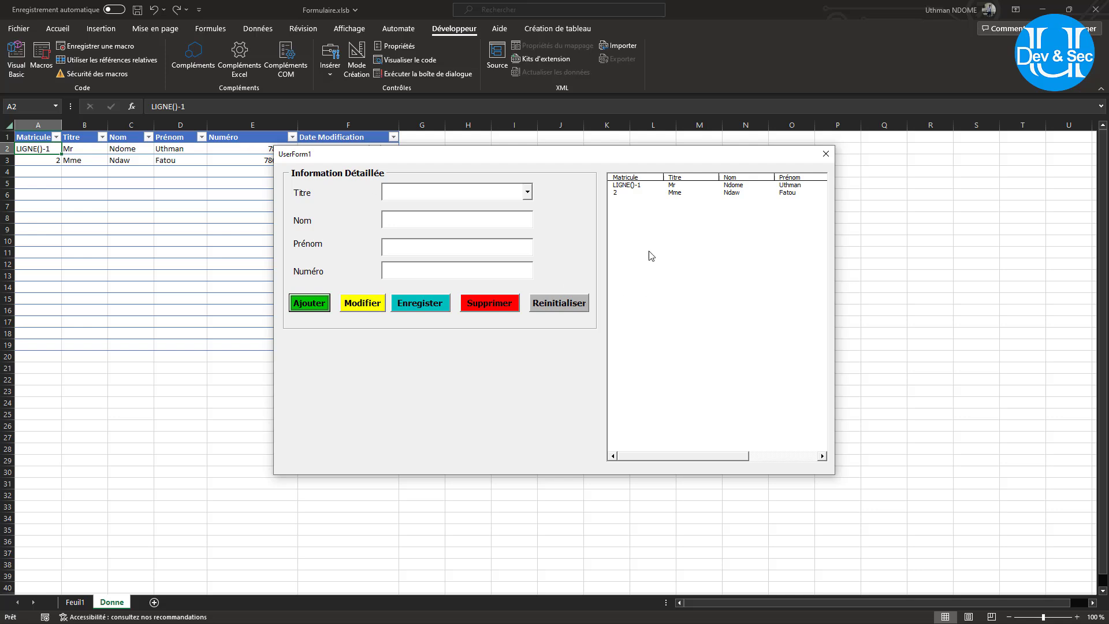
pyautogui.click(665, 193)
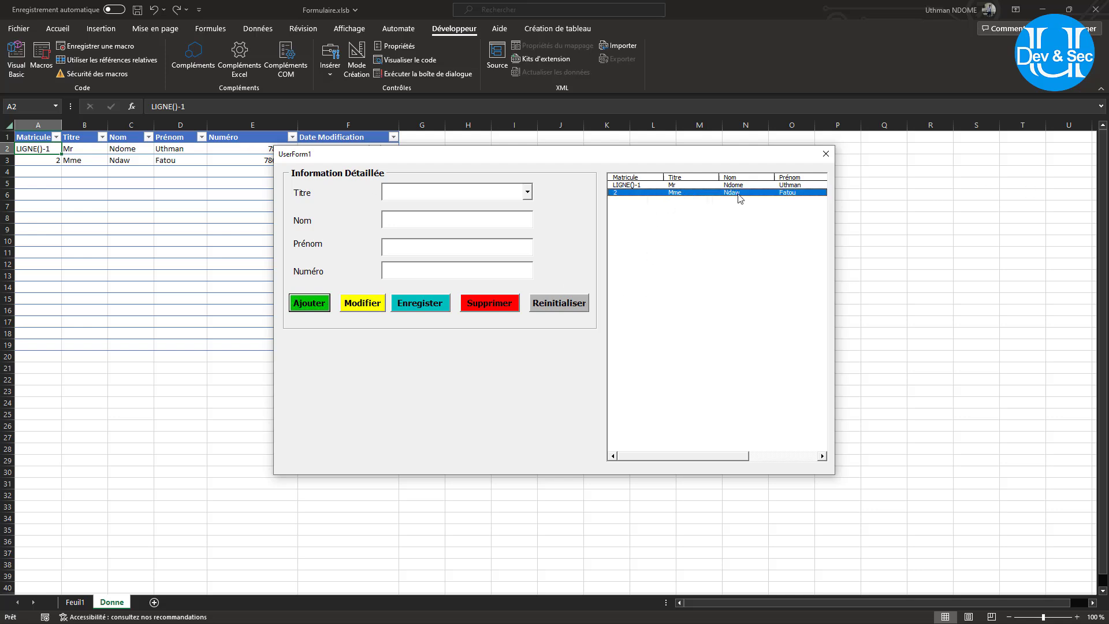
pyautogui.click(729, 186)
pyautogui.click(717, 193)
pyautogui.moveTo(654, 456); pyautogui.dragTo(787, 456)
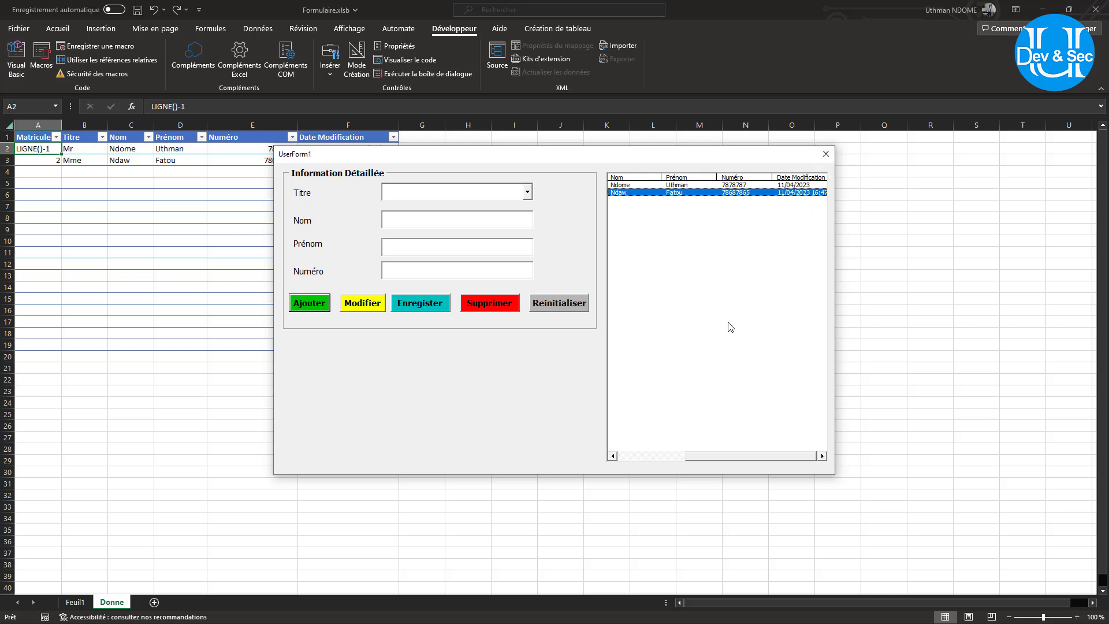
# - Close the running form and insert a blank line above the first procedure in UserForm1's code
pyautogui.click(826, 154)
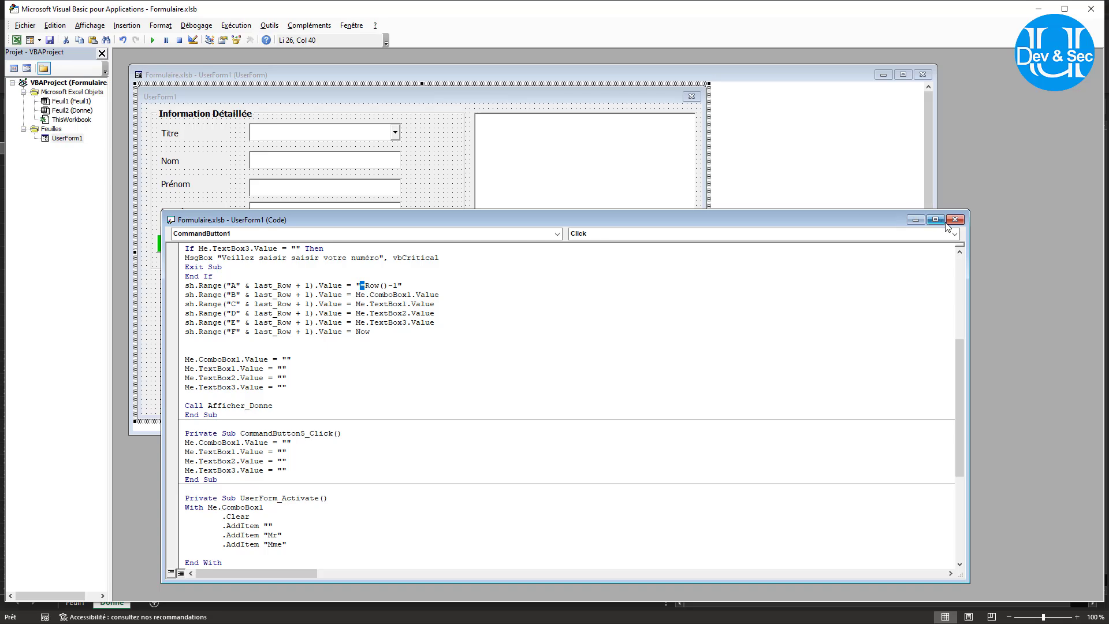
pyautogui.scroll(-6, 270, 329)
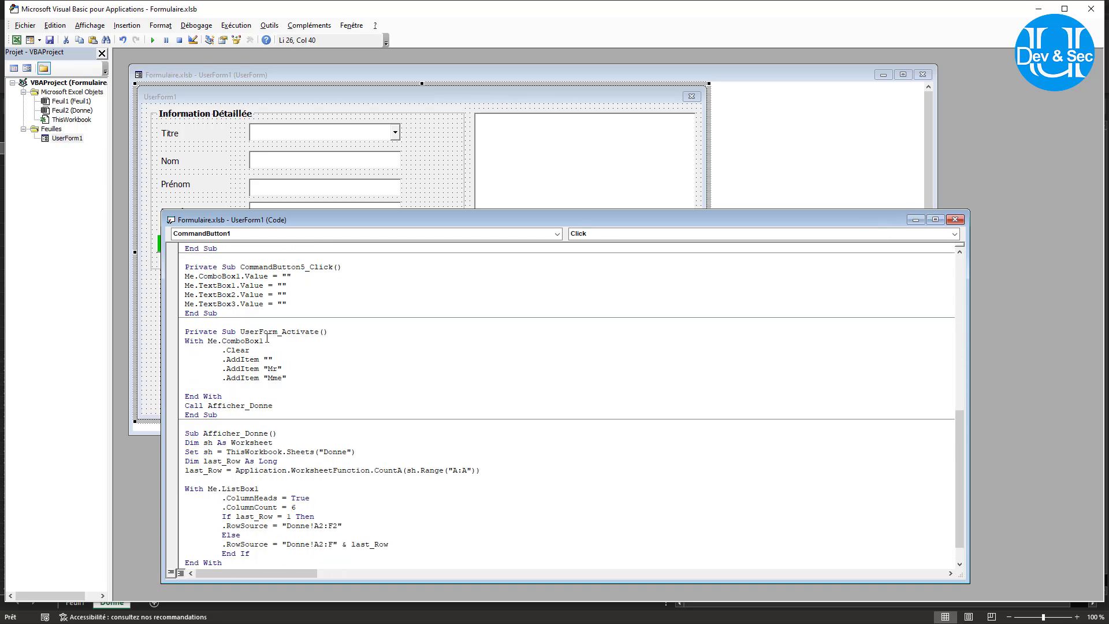
pyautogui.scroll(1, 254, 311)
pyautogui.scroll(8, 237, 289)
pyautogui.scroll(4, 215, 265)
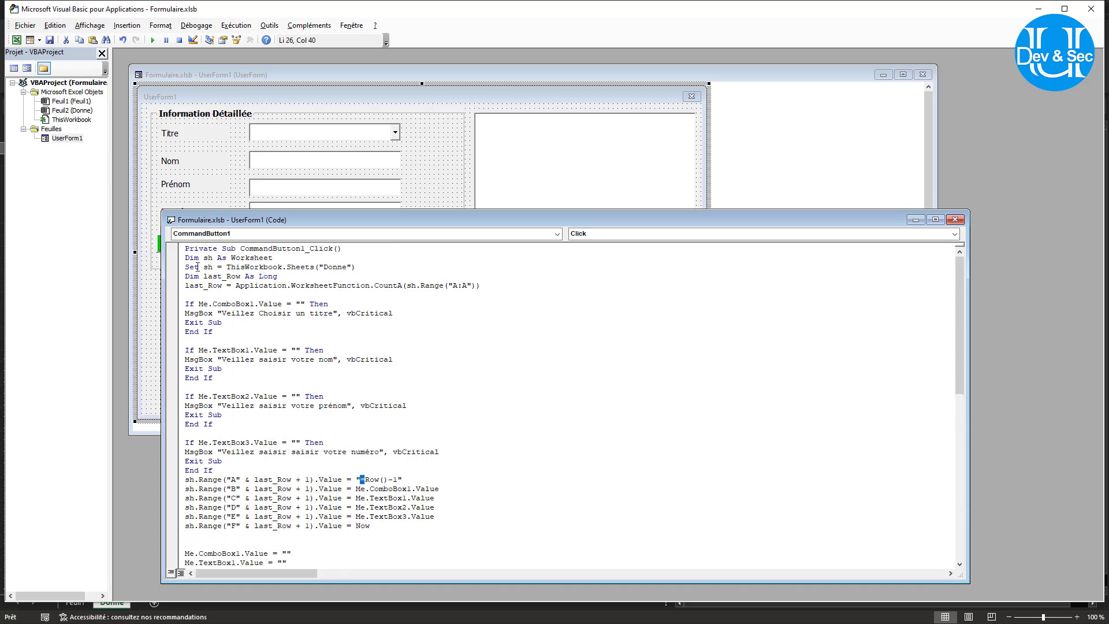
pyautogui.click(185, 248)
pyautogui.press('Return')
pyautogui.press('Up')
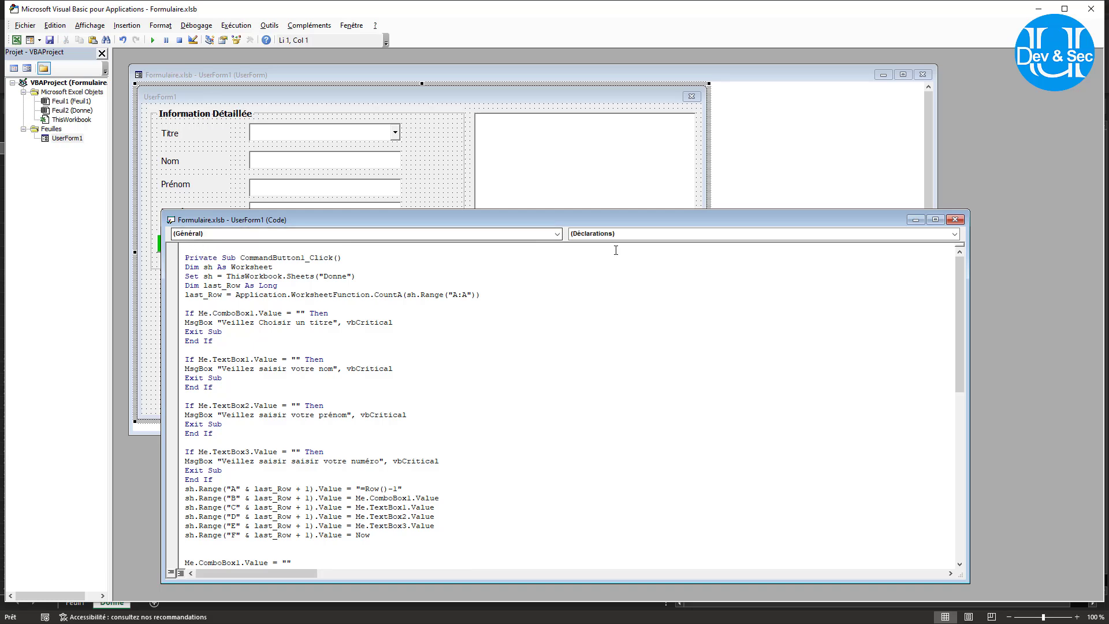
# - Create a UserForm_DblClick event procedure
pyautogui.click(404, 234)
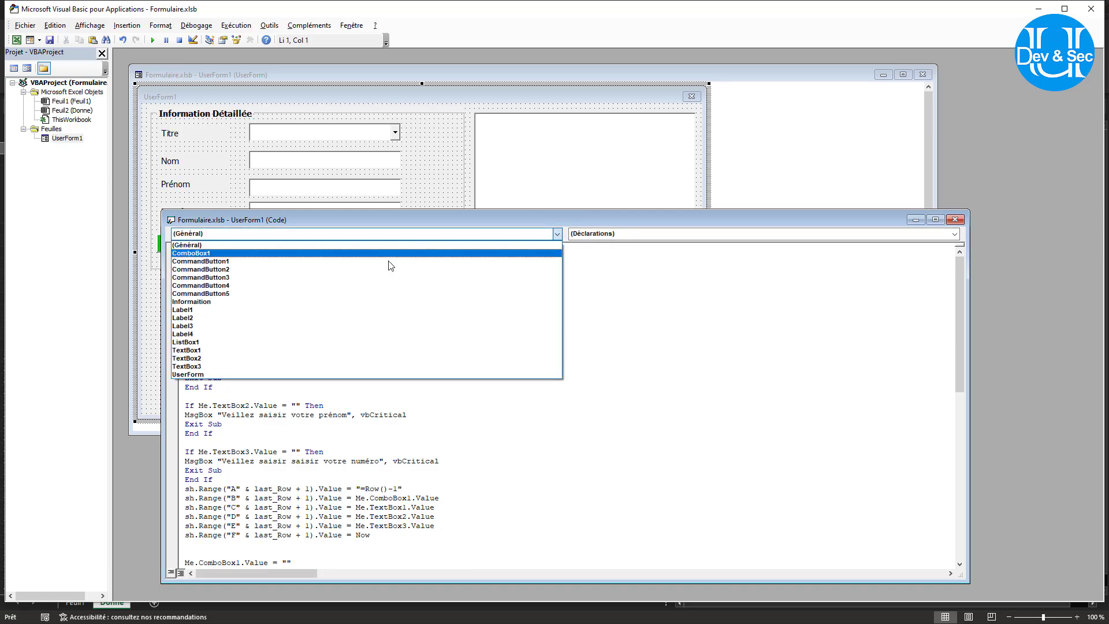
pyautogui.click(224, 375)
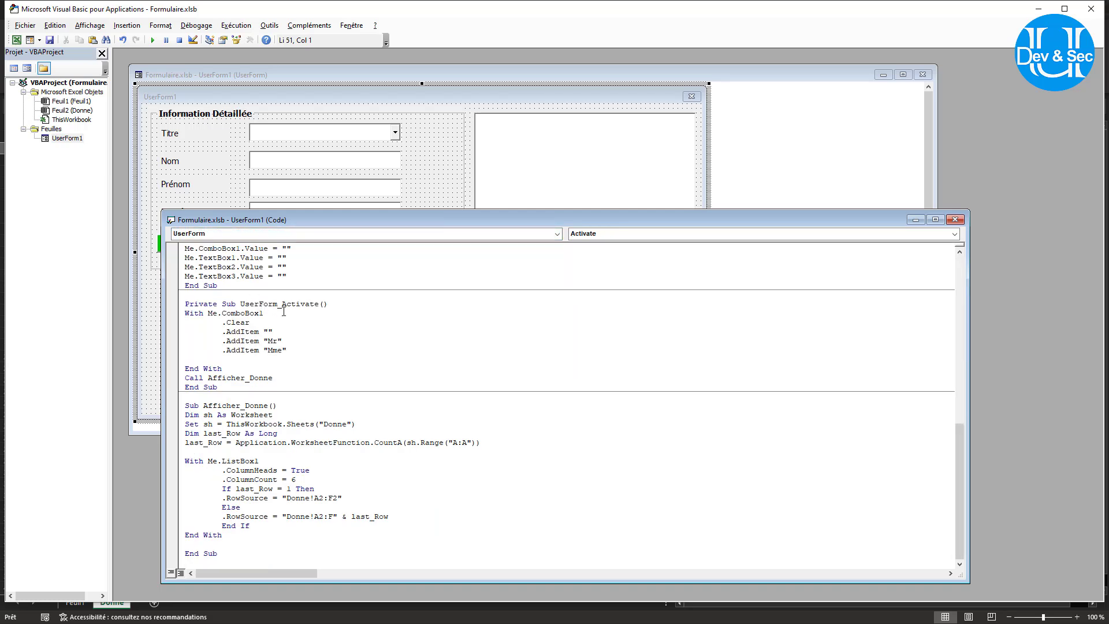
pyautogui.click(954, 233)
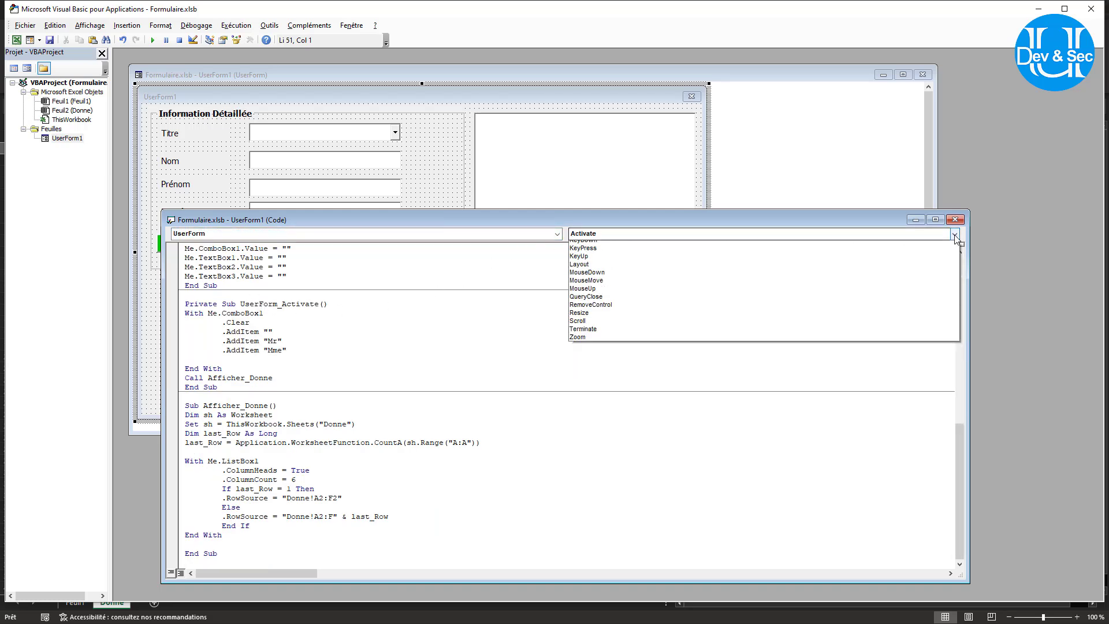
pyautogui.click(604, 286)
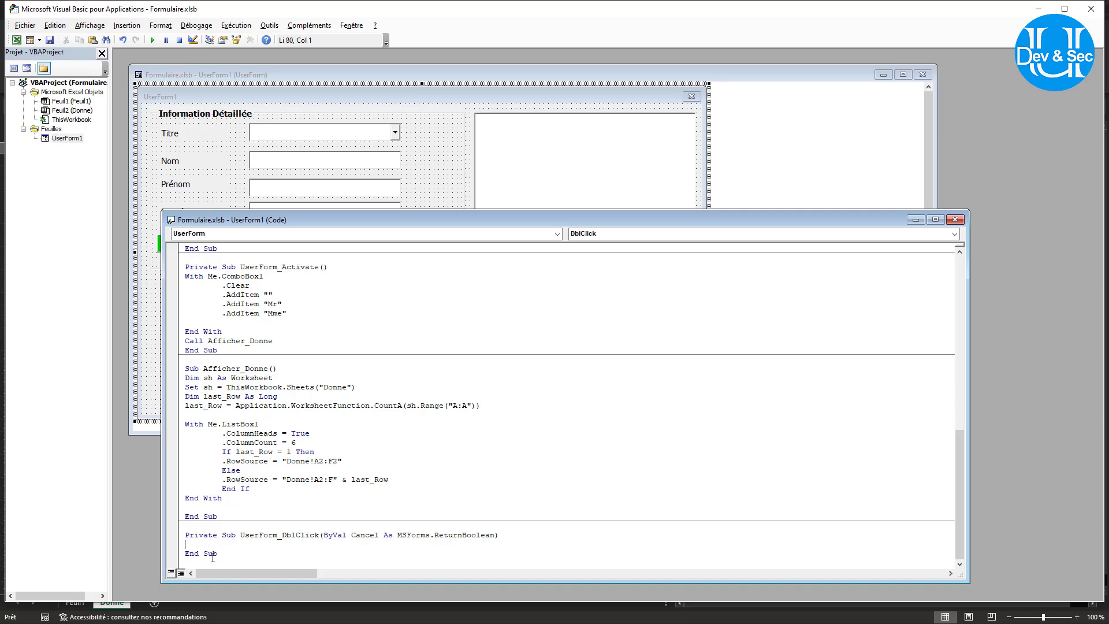
# - Start the handler's line with Me.ComboBox1.Value using IntelliSense completions
pyautogui.write('Me')
pyautogui.write('.C')
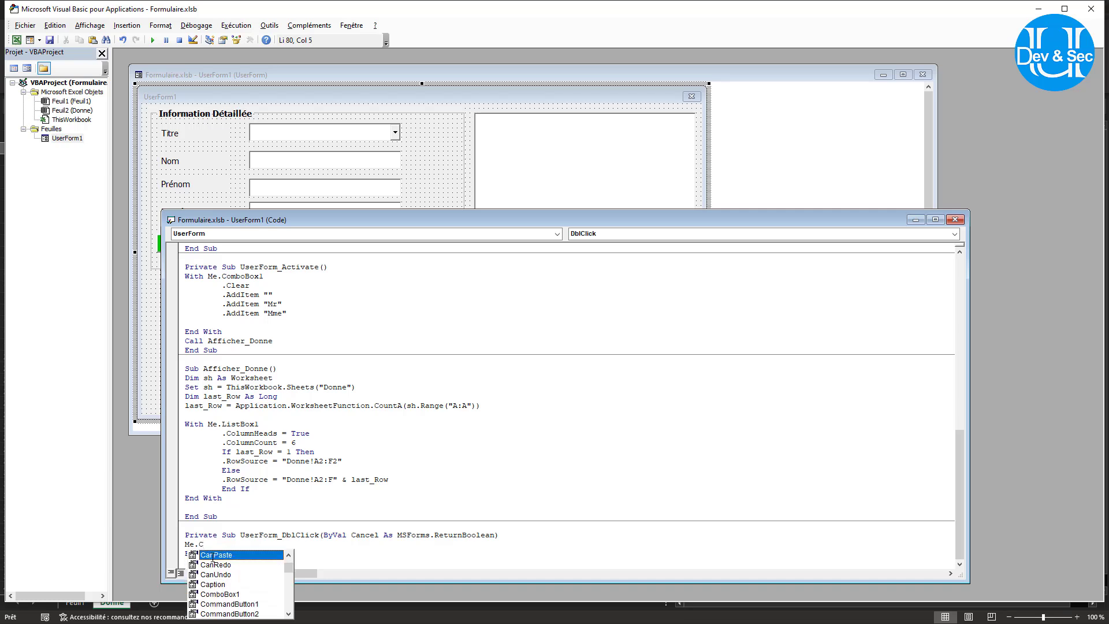
pyautogui.write('OM')
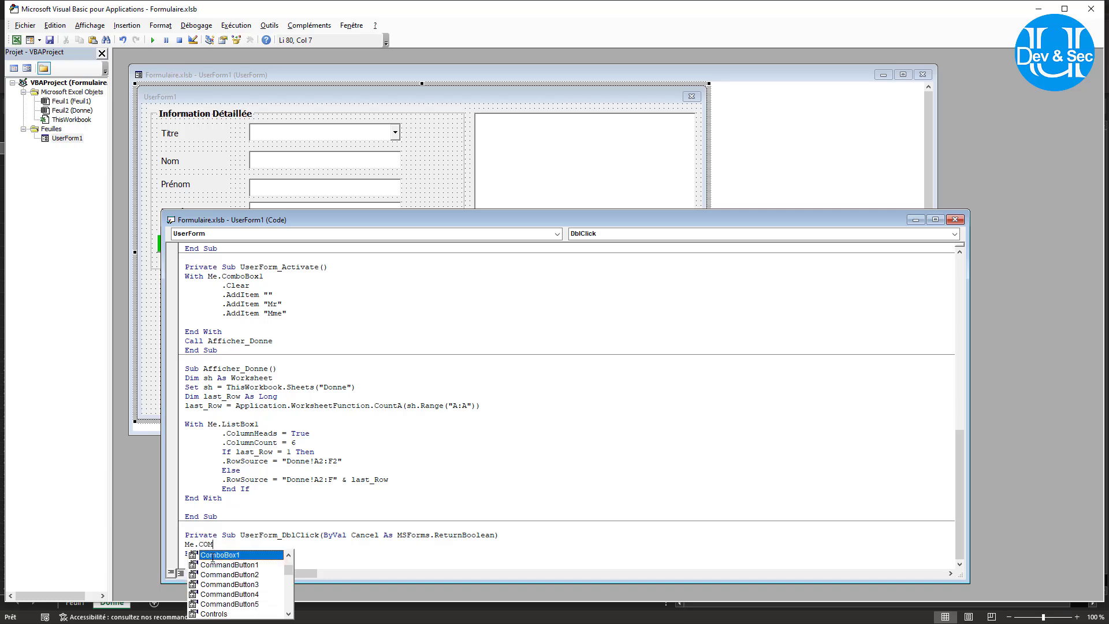
pyautogui.press('Tab')
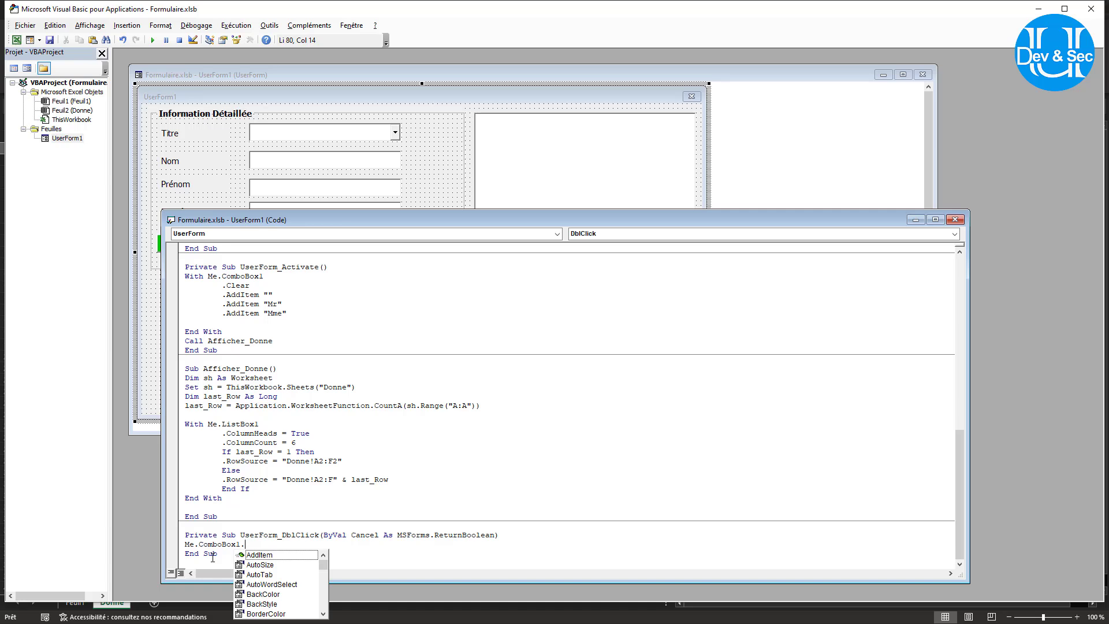
pyautogui.write('v')
pyautogui.press('Tab')
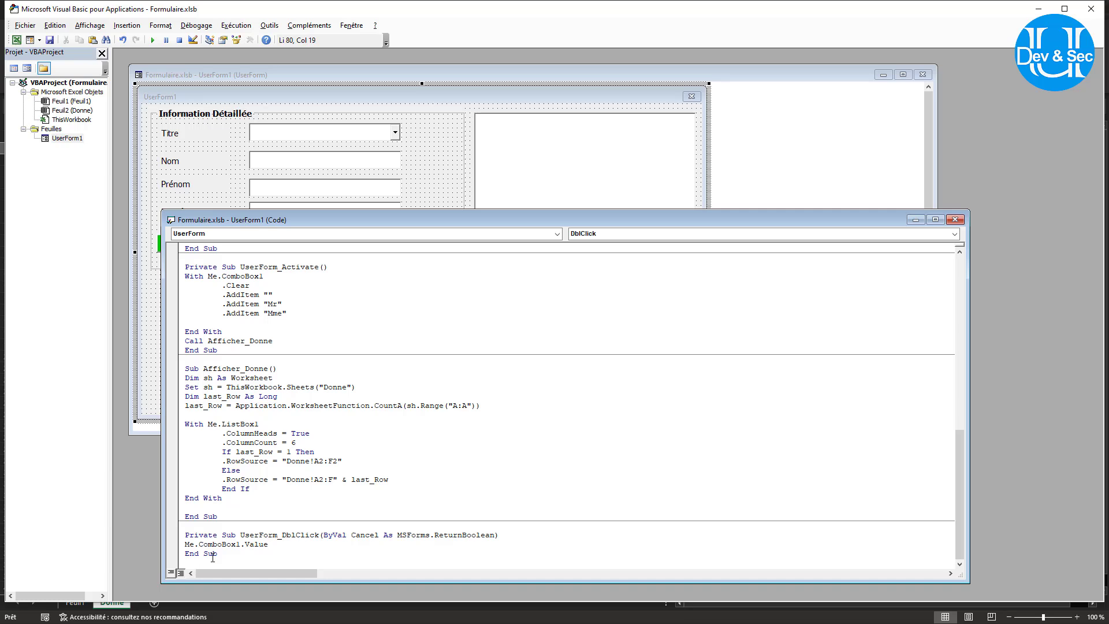
# - Continue the line with "= Me.ListBox1.List(", fixing the mistyped characters along the way
pyautogui.write('+ m')
pyautogui.write('E.')
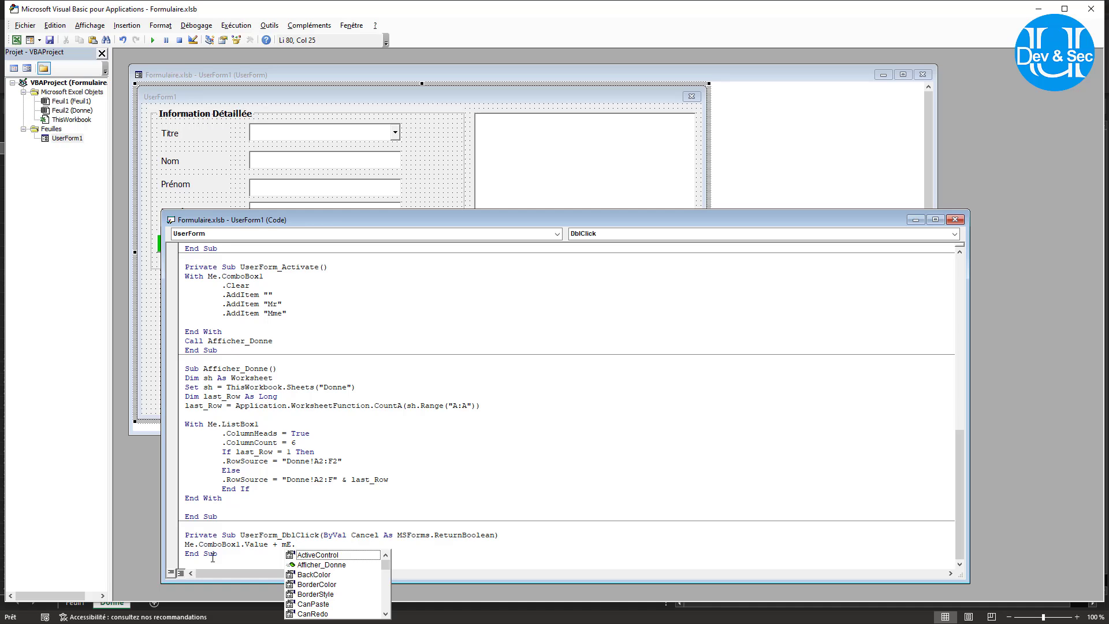
pyautogui.press('BackSpace')
pyautogui.press('BackSpace')
pyautogui.press('BackSpace')
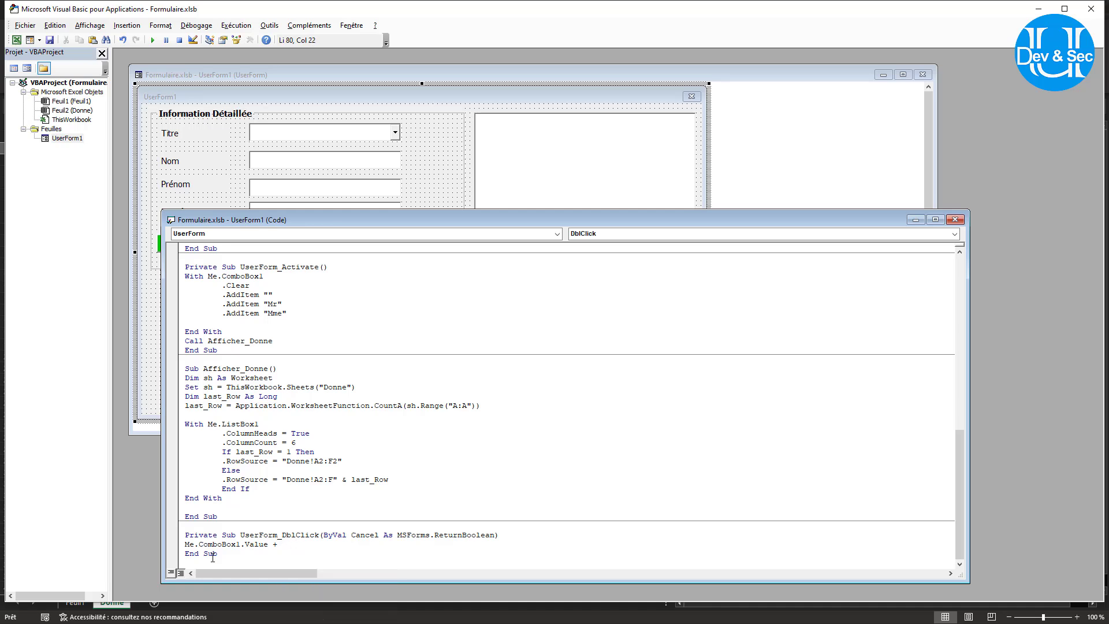
pyautogui.write('M')
pyautogui.press('BackSpace')
pyautogui.write('L')
pyautogui.press('BackSpace')
pyautogui.write('Me.')
pyautogui.write('Lis')
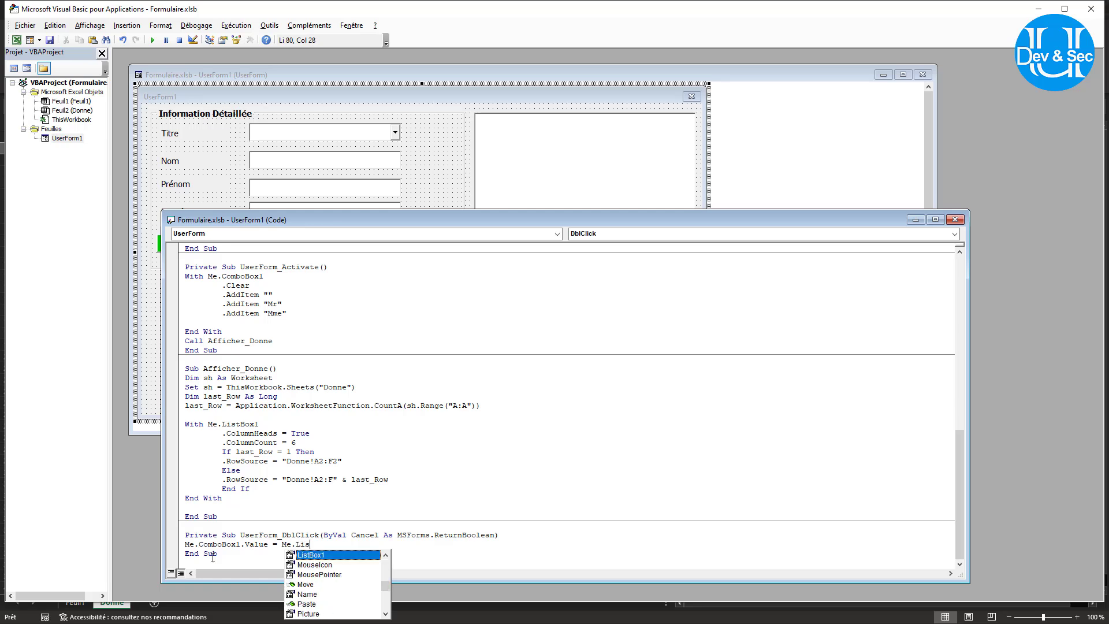
pyautogui.press('Tab')
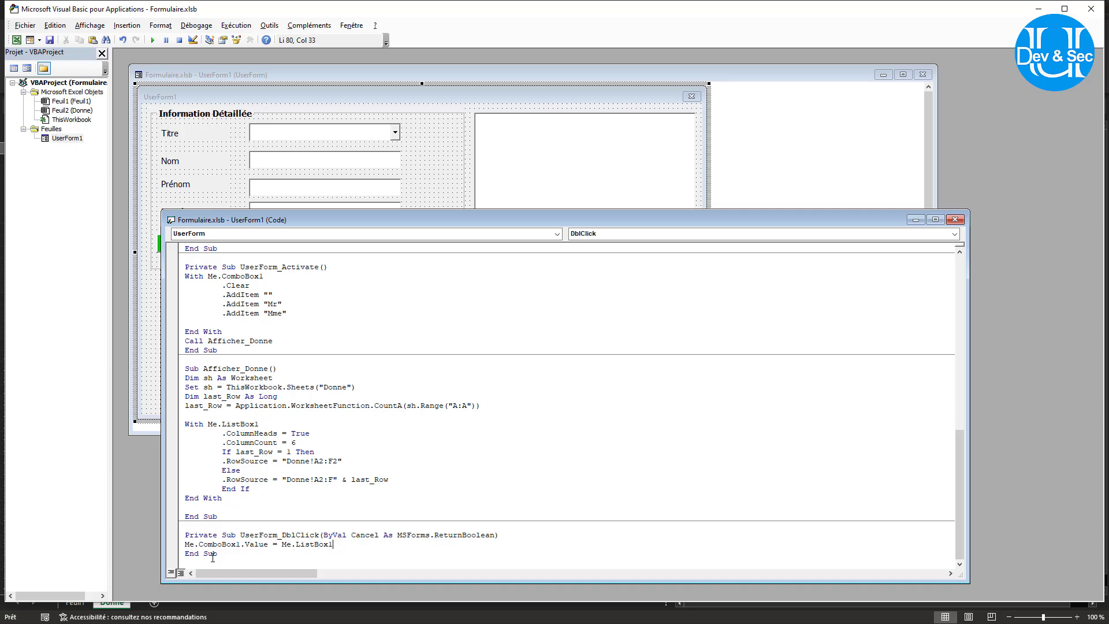
pyautogui.write('.L')
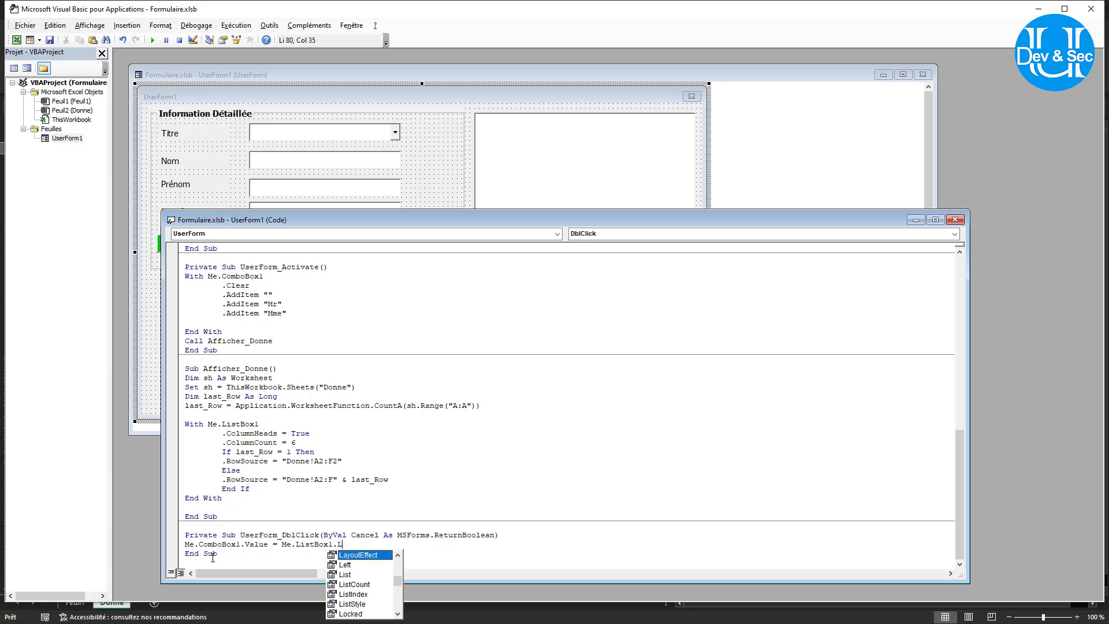
pyautogui.write('is')
pyautogui.press('Tab')
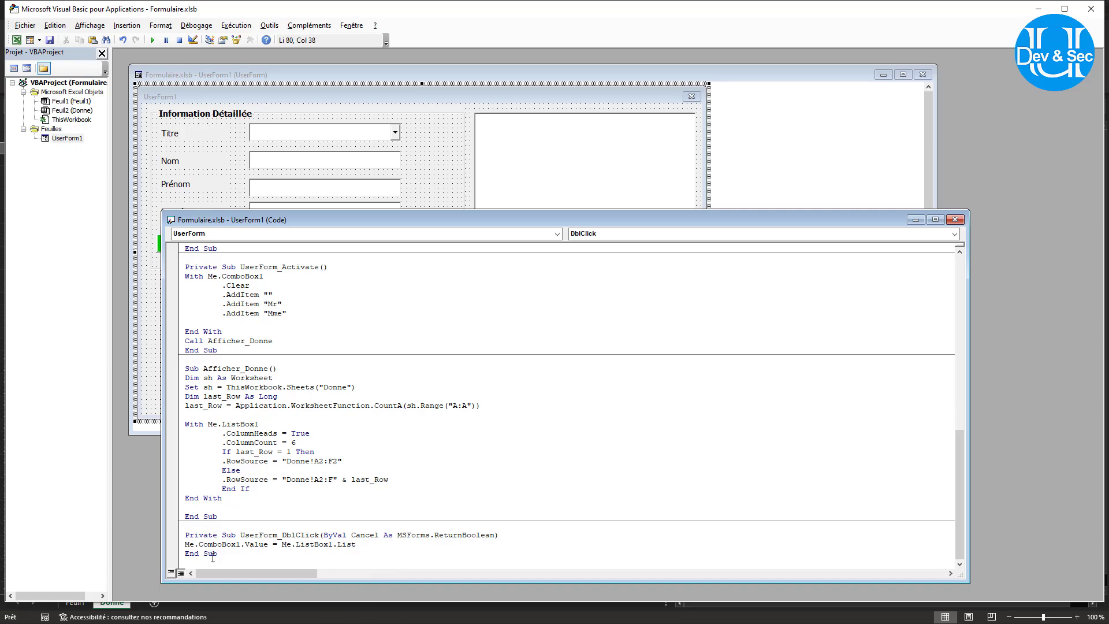
pyautogui.write('(')
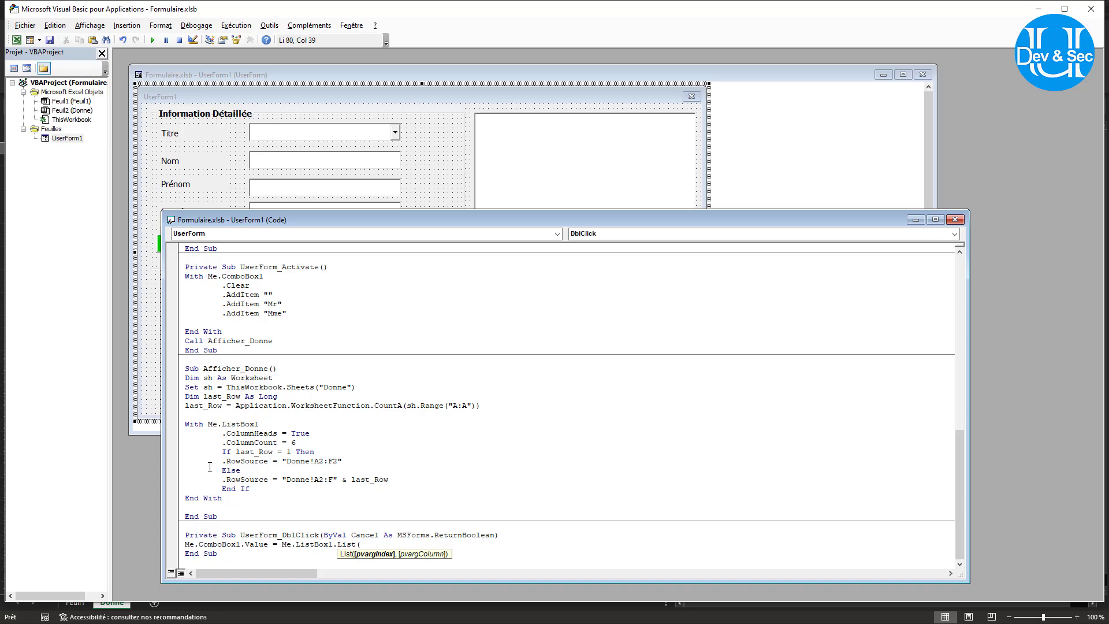
# - Check the Donne table's column order from Titre to Date Modification, then return to the code
pyautogui.click(17, 40)
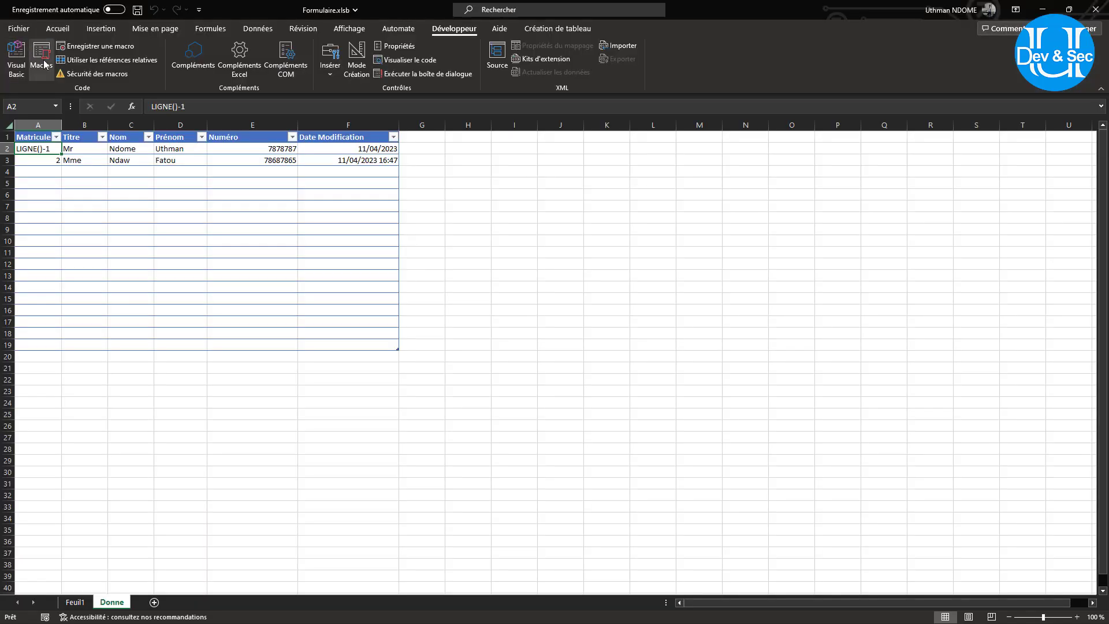
pyautogui.click(68, 137)
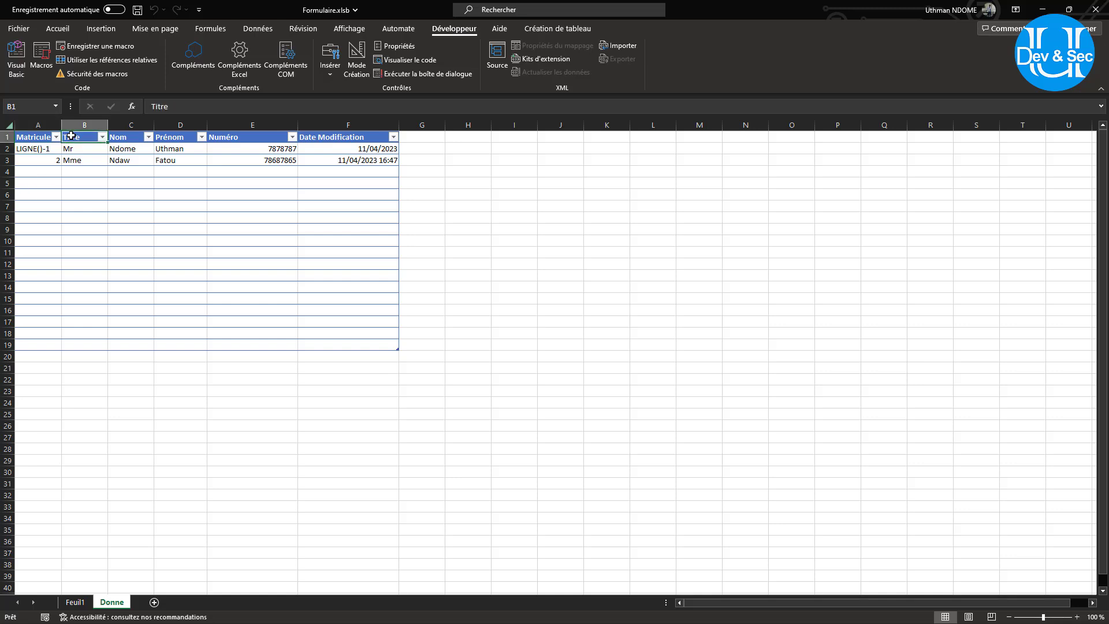
pyautogui.click(120, 139)
pyautogui.click(171, 140)
pyautogui.click(227, 149)
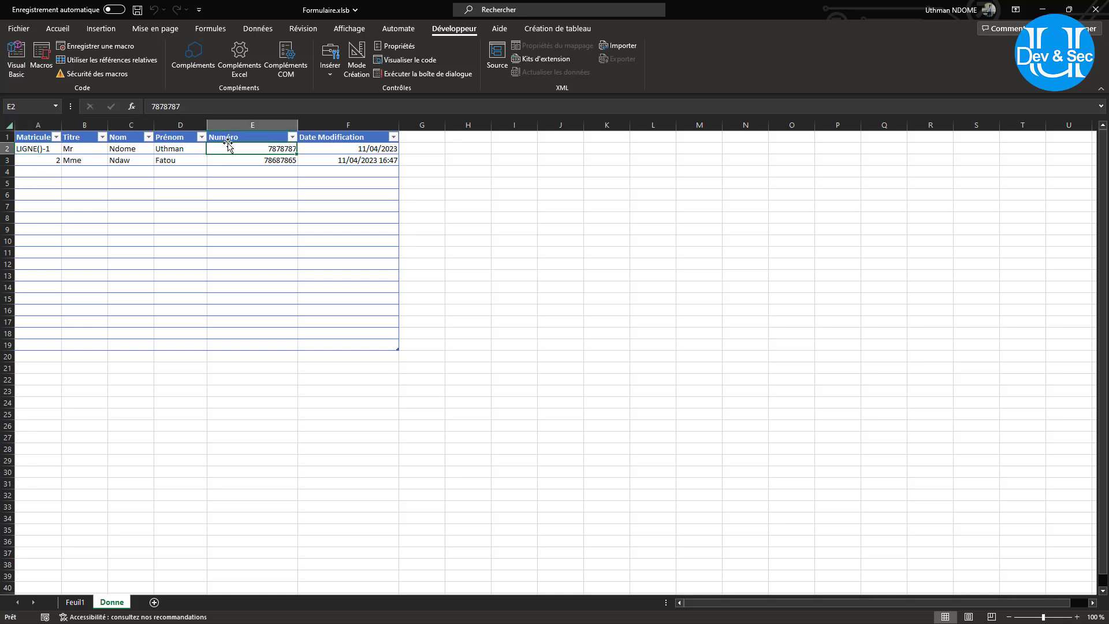
pyautogui.click(326, 137)
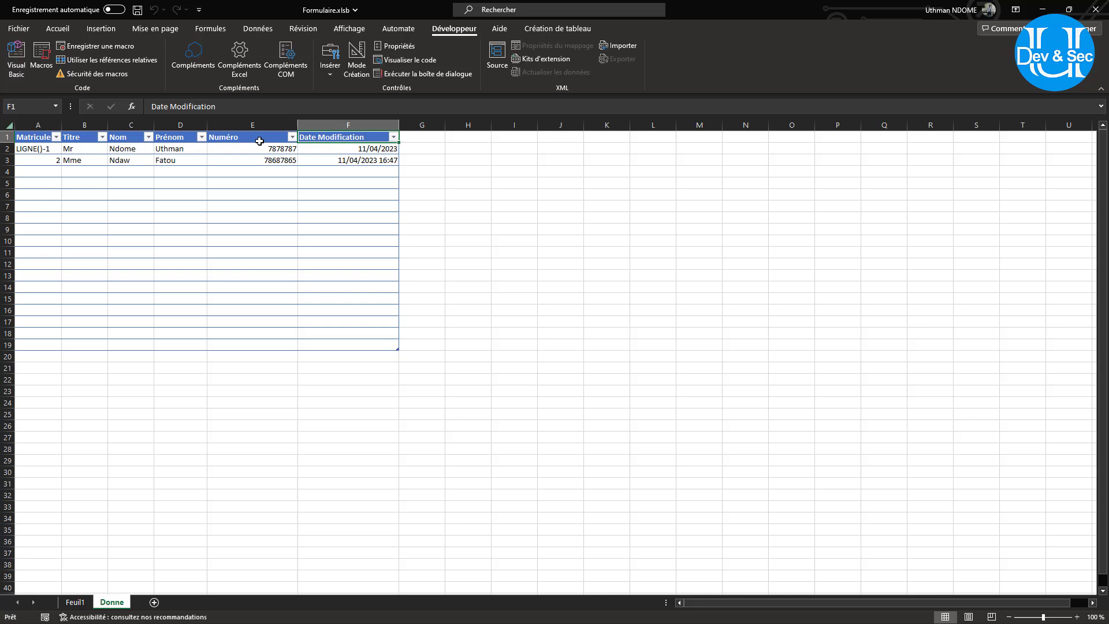
pyautogui.click(73, 138)
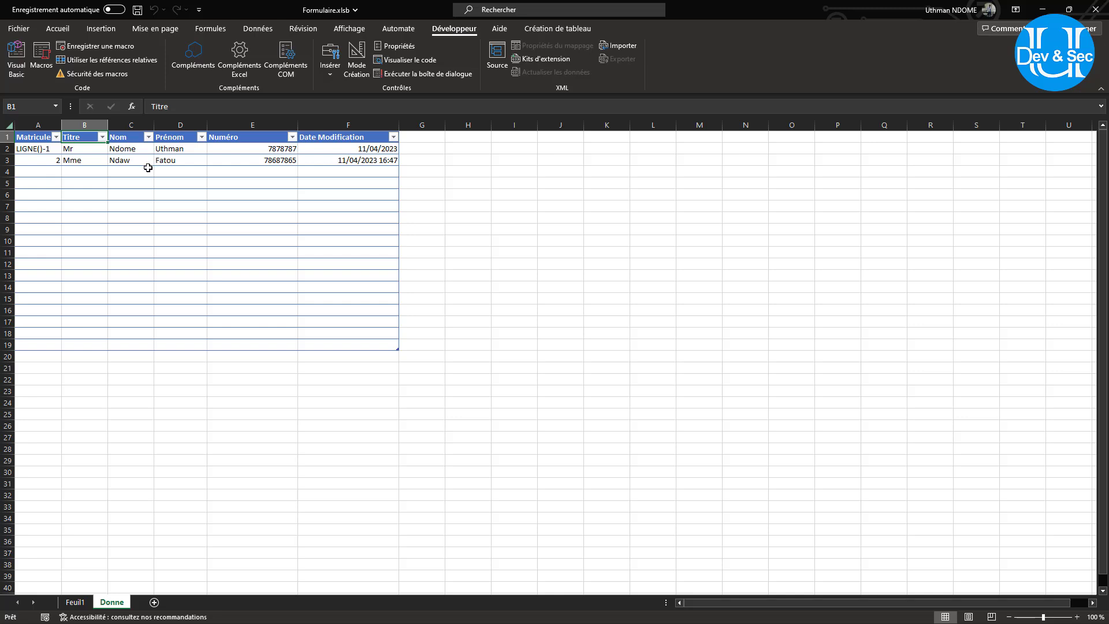
pyautogui.hotkey('alt', 'Tab')
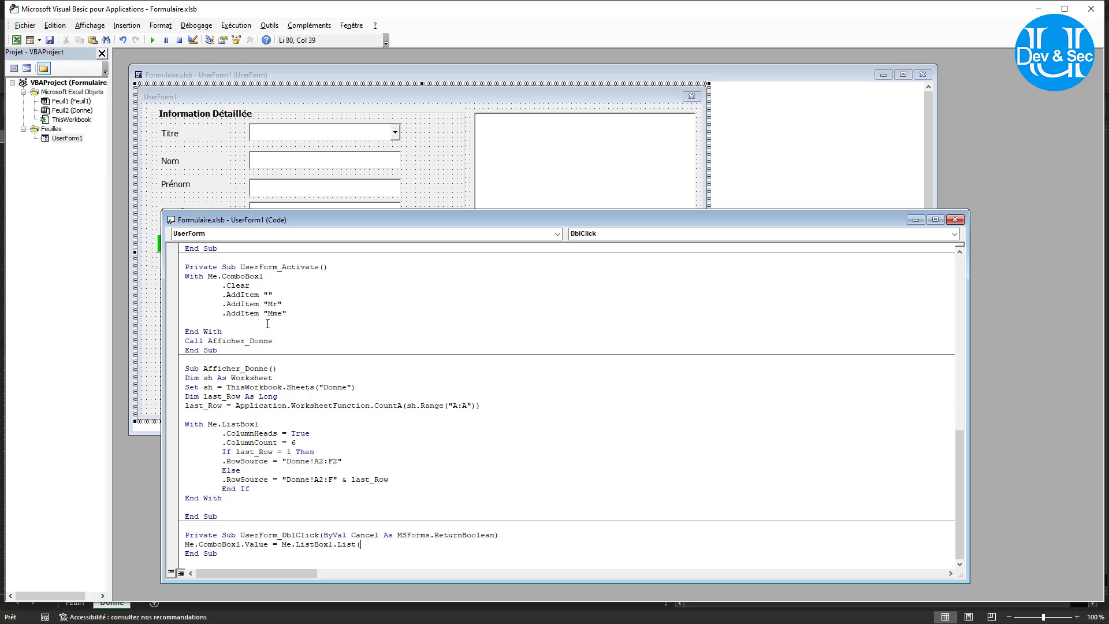
# - Finish the line as Me.ComboBox1.Value = Me.ListBox1.List(Me.ListBox1.ListIndex, 1) and select it
pyautogui.write('Me')
pyautogui.write('.Lis')
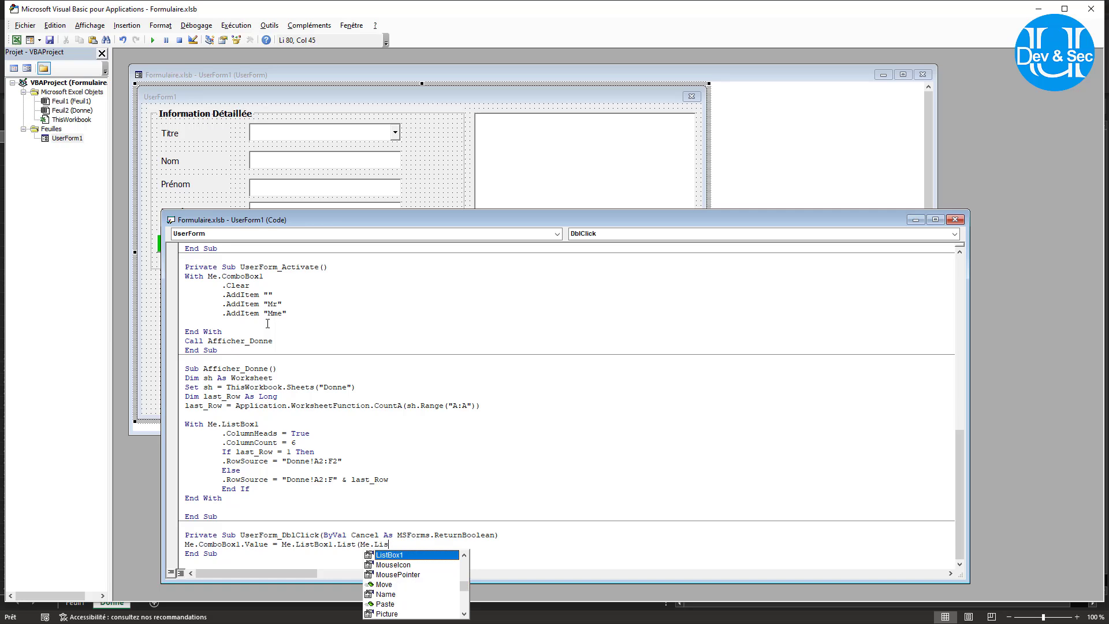
pyautogui.press('Tab')
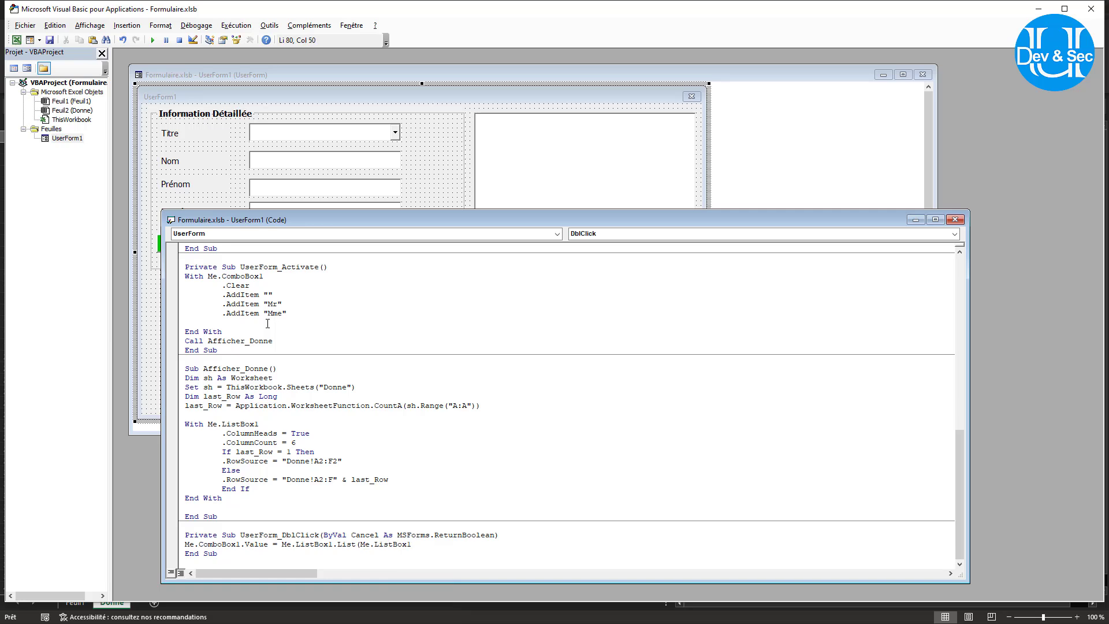
pyautogui.write('.Lu')
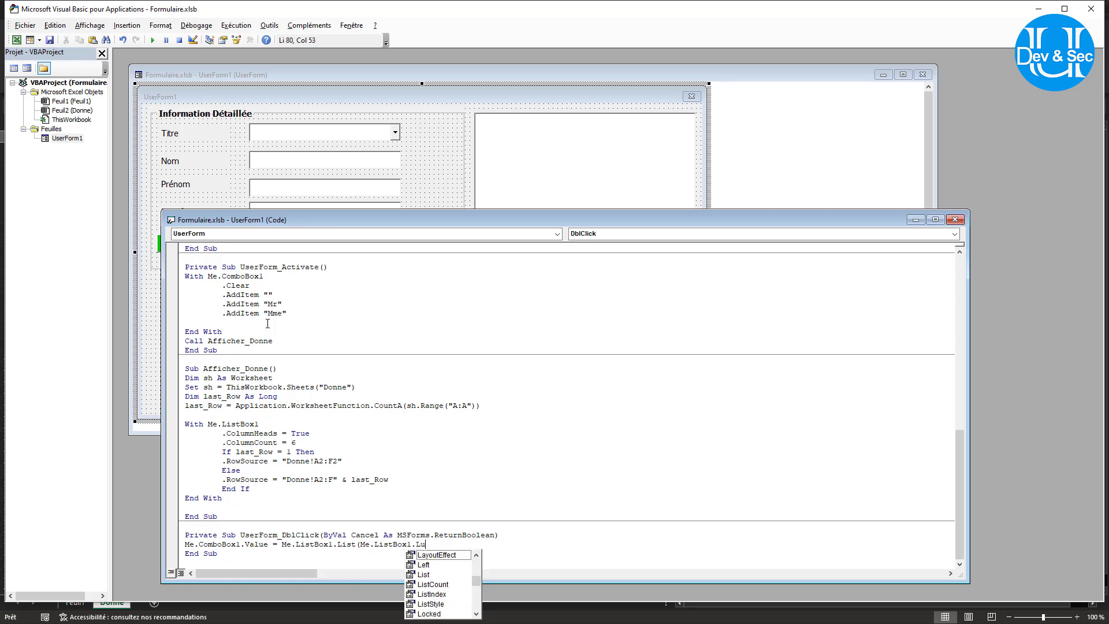
pyautogui.press('BackSpace')
pyautogui.write('is')
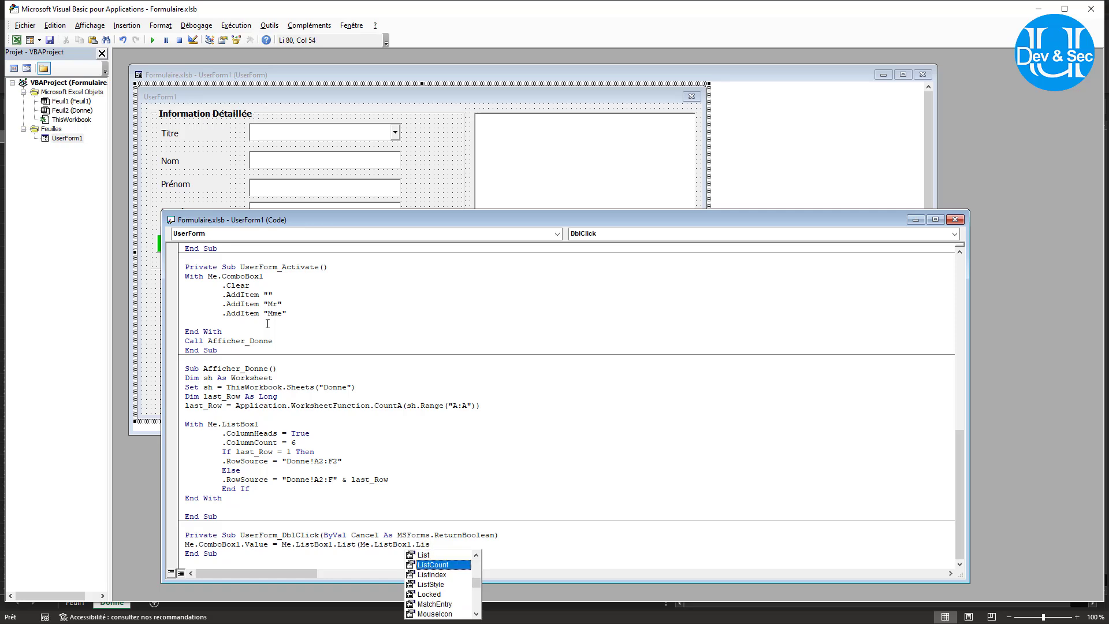
pyautogui.press('Down')
pyautogui.press('Tab')
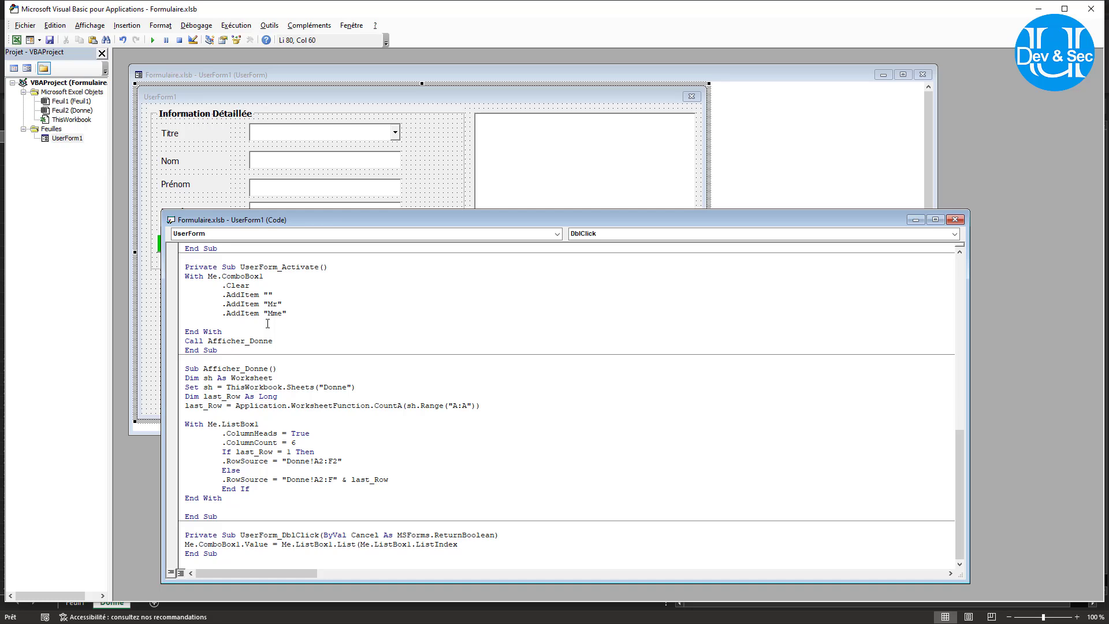
pyautogui.write(', 1')
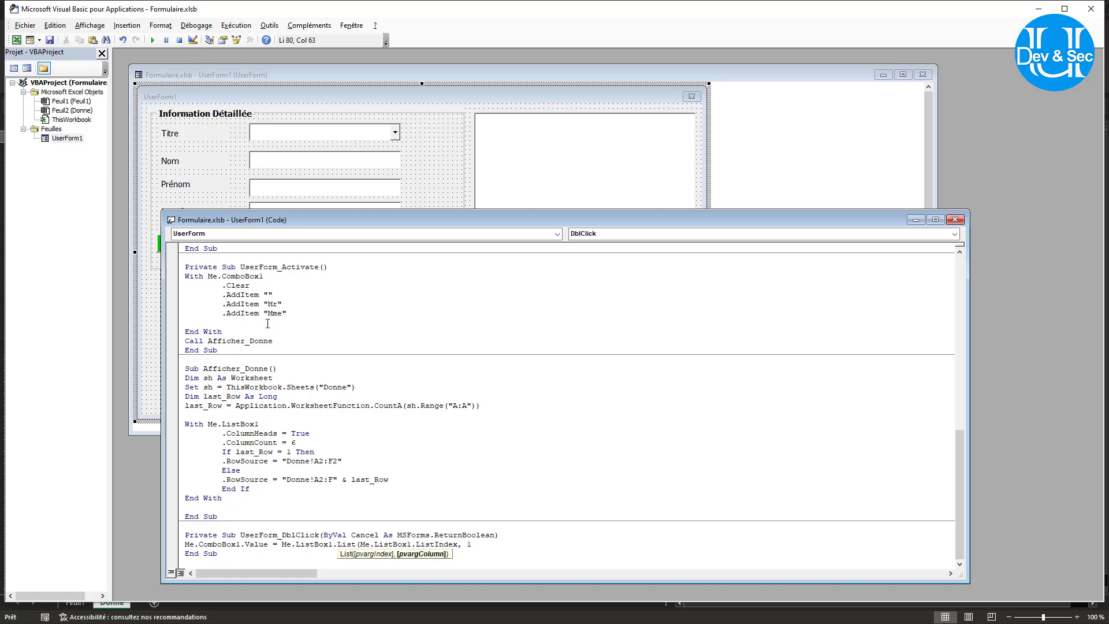
pyautogui.write(')')
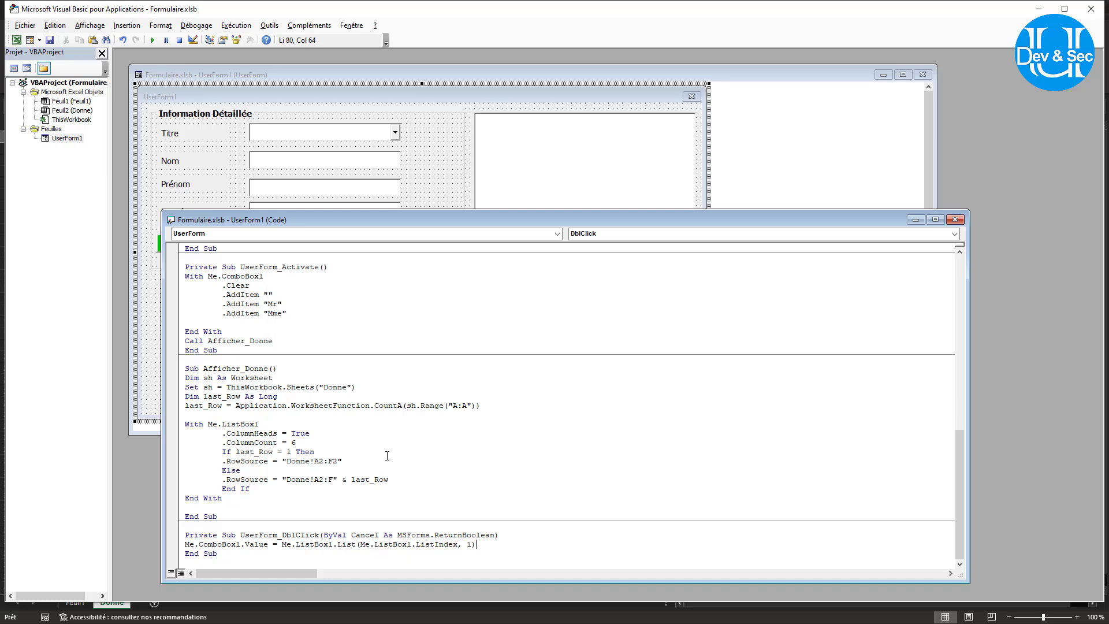
pyautogui.moveTo(488, 544); pyautogui.dragTo(185, 544)
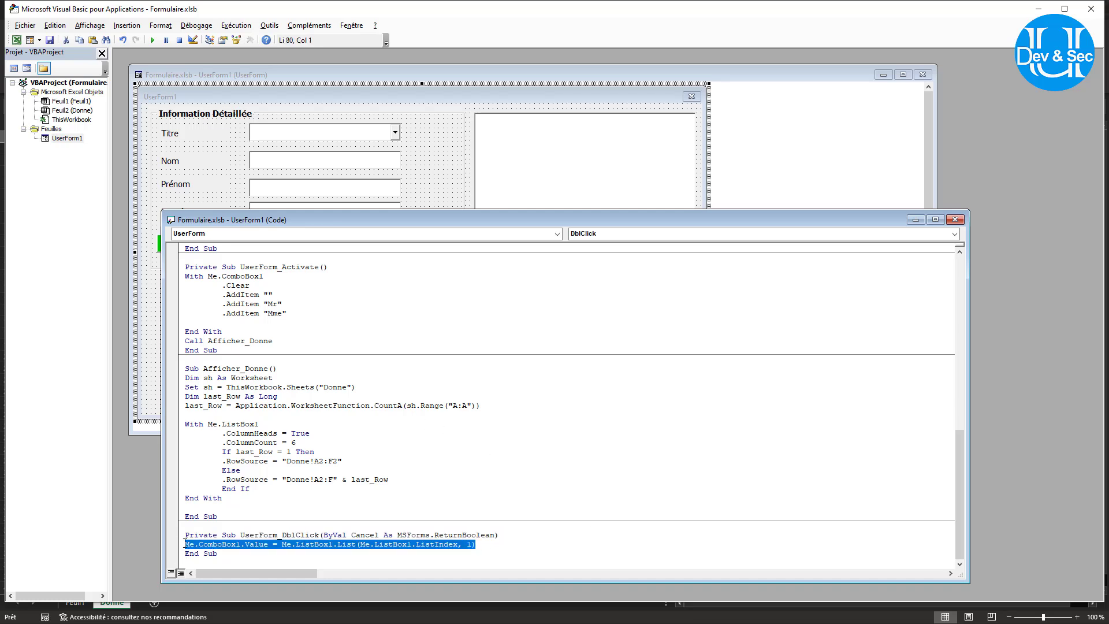
# - Paste three more copies of the ComboBox1 assignment line below it
pyautogui.hotkey('ctrl', 'c')
pyautogui.press('End')
pyautogui.press('Return')
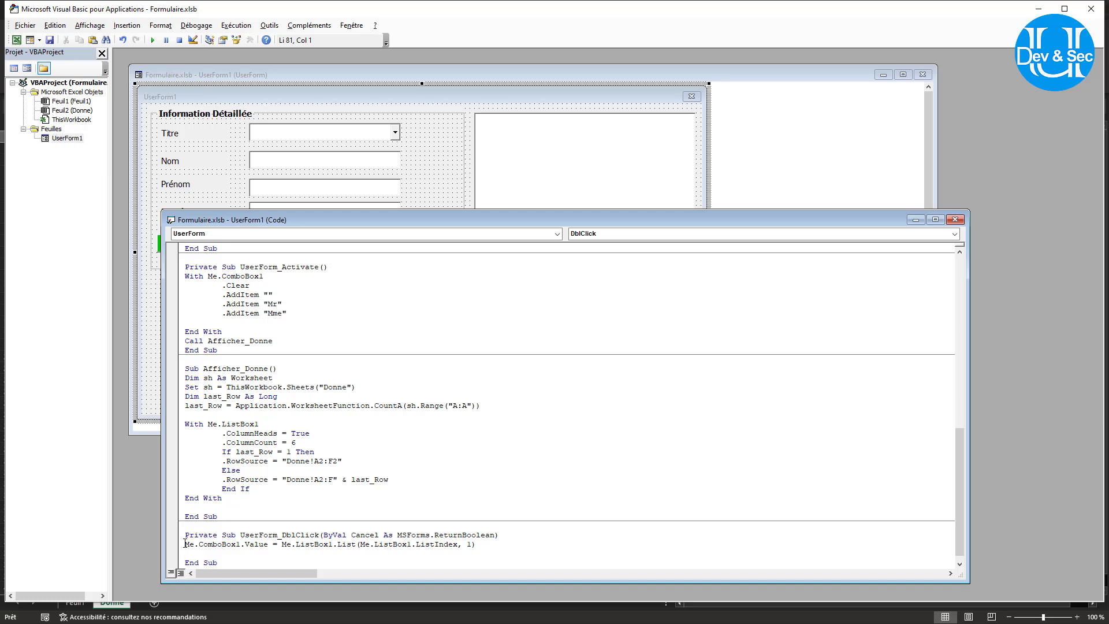
pyautogui.hotkey('ctrl', 'v')
pyautogui.press('Return')
pyautogui.hotkey('ctrl', 'v')
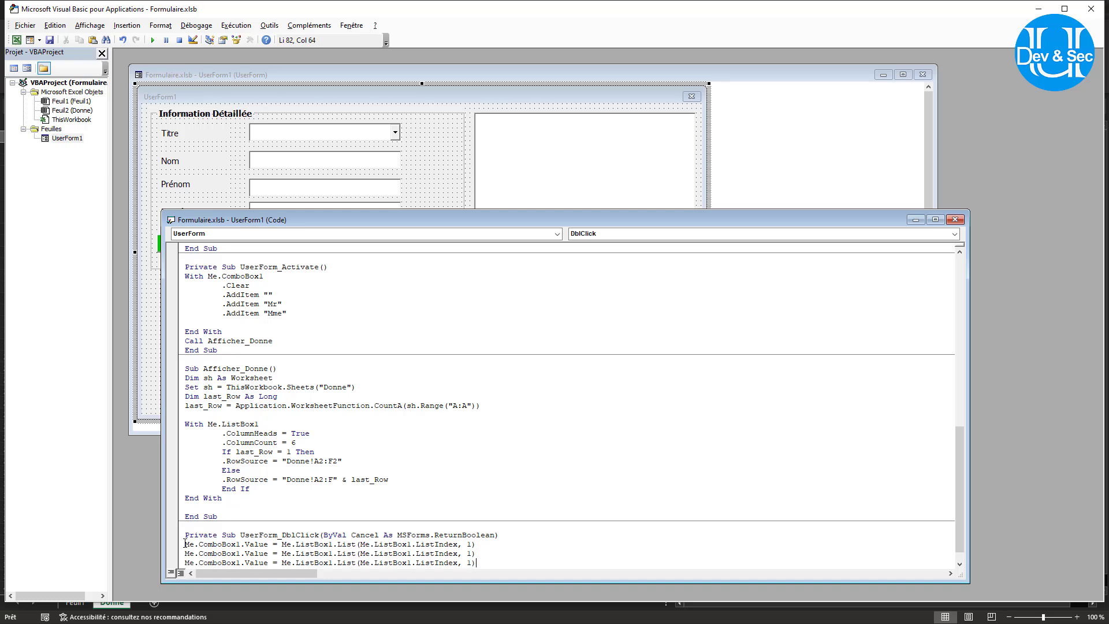
pyautogui.scroll(-2, 185, 544)
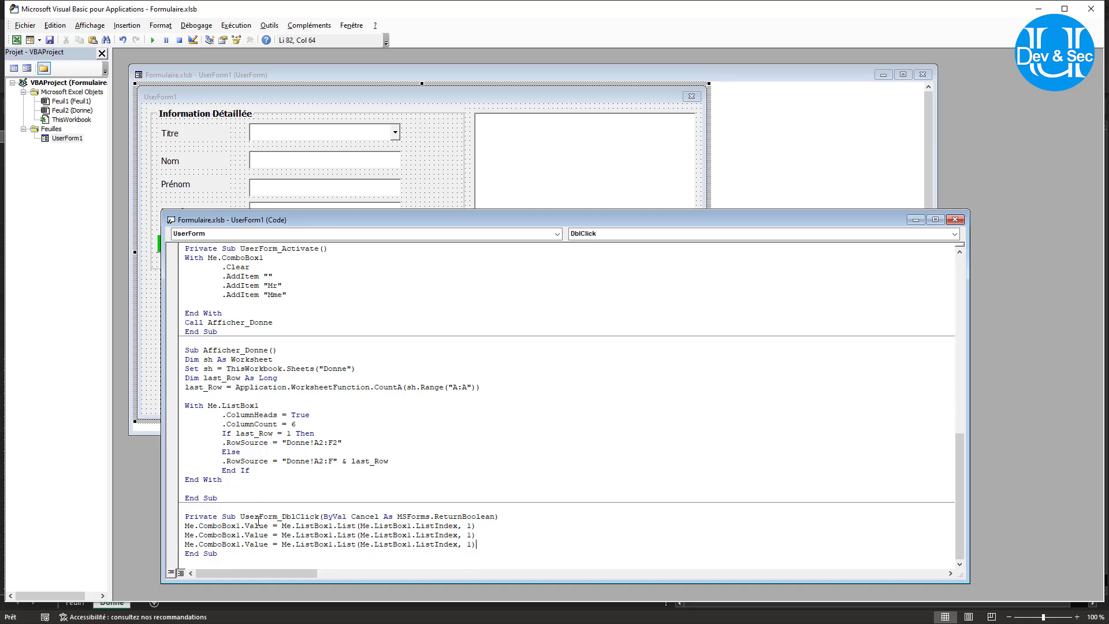
pyautogui.press('Return')
pyautogui.hotkey('ctrl', 'v')
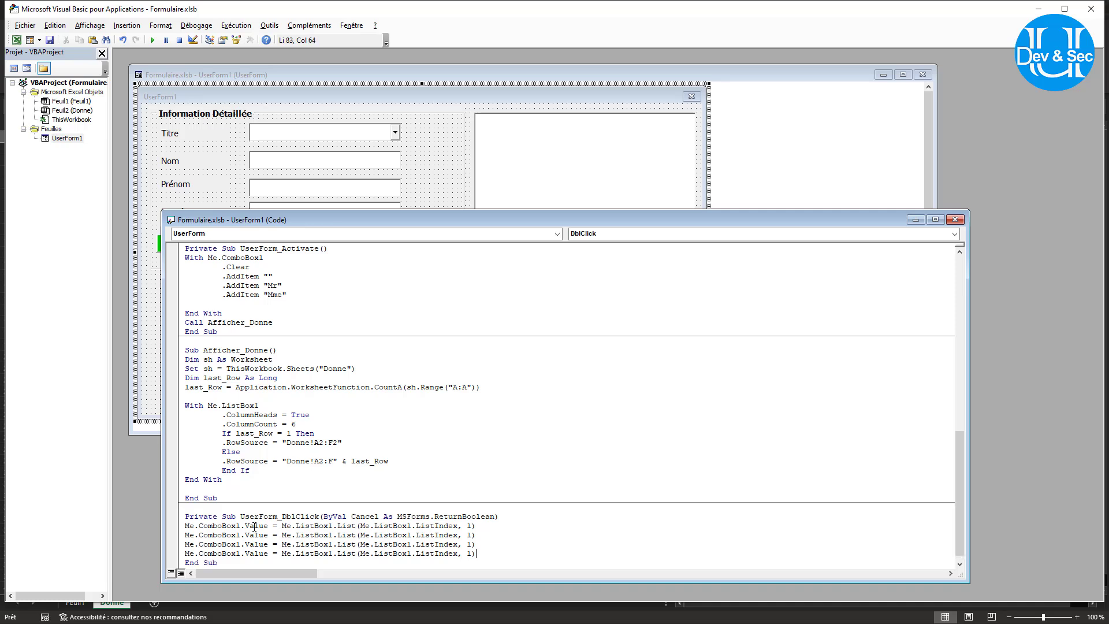
# - Change the three copied lines' targets to TextBox1, TextBox2 and TextBox3
pyautogui.doubleClick(223, 533)
pyautogui.write('Te')
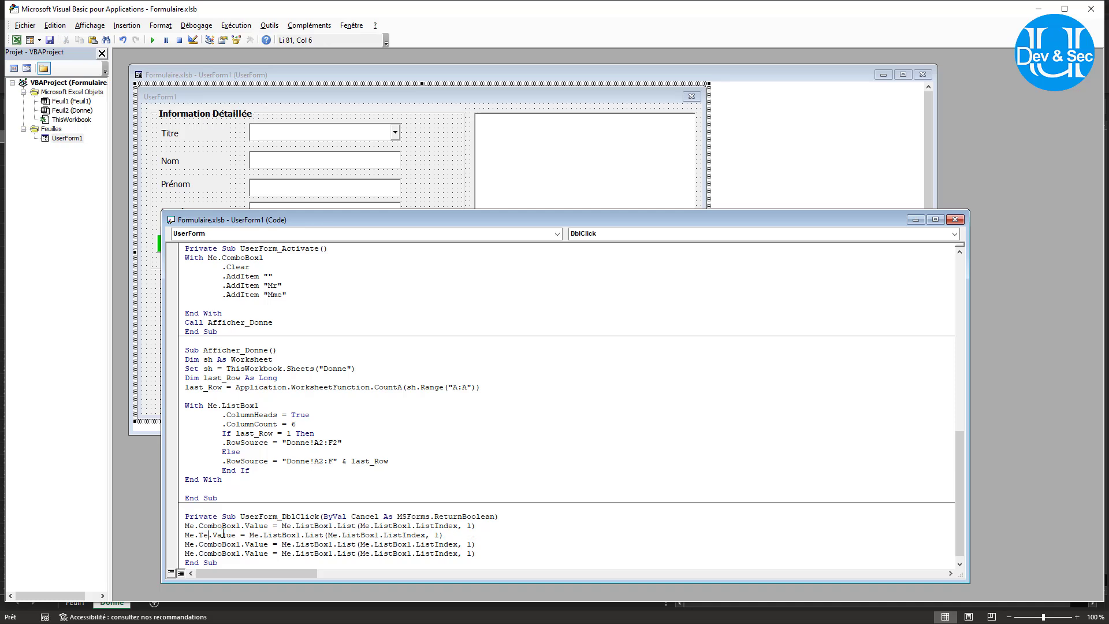
pyautogui.hotkey('ctrl', 'space')
pyautogui.press('Tab')
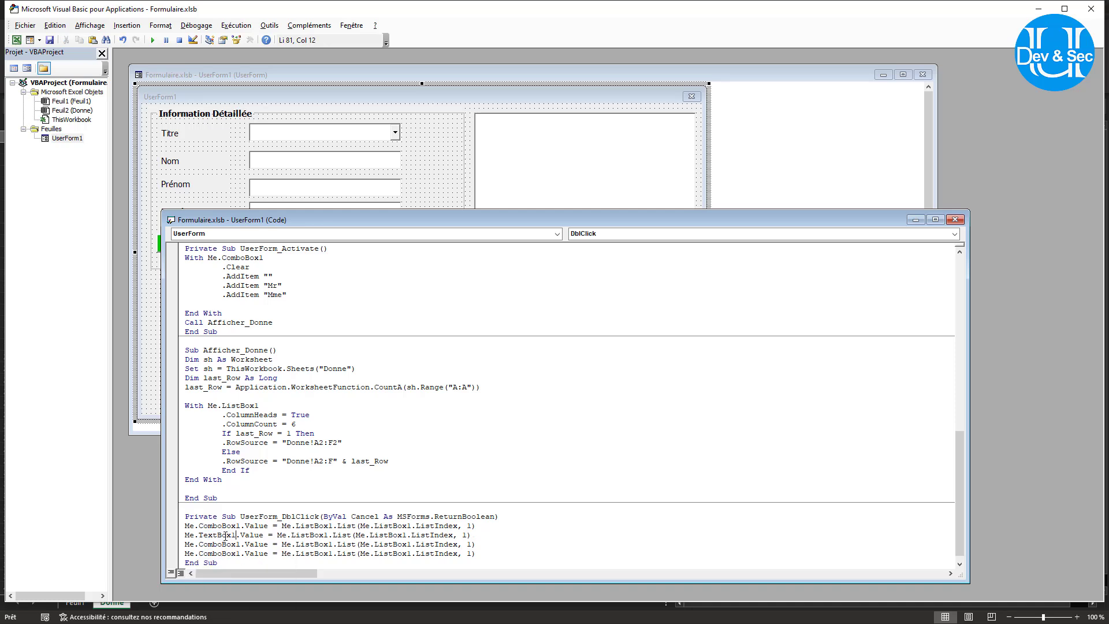
pyautogui.doubleClick(220, 544)
pyautogui.write('T')
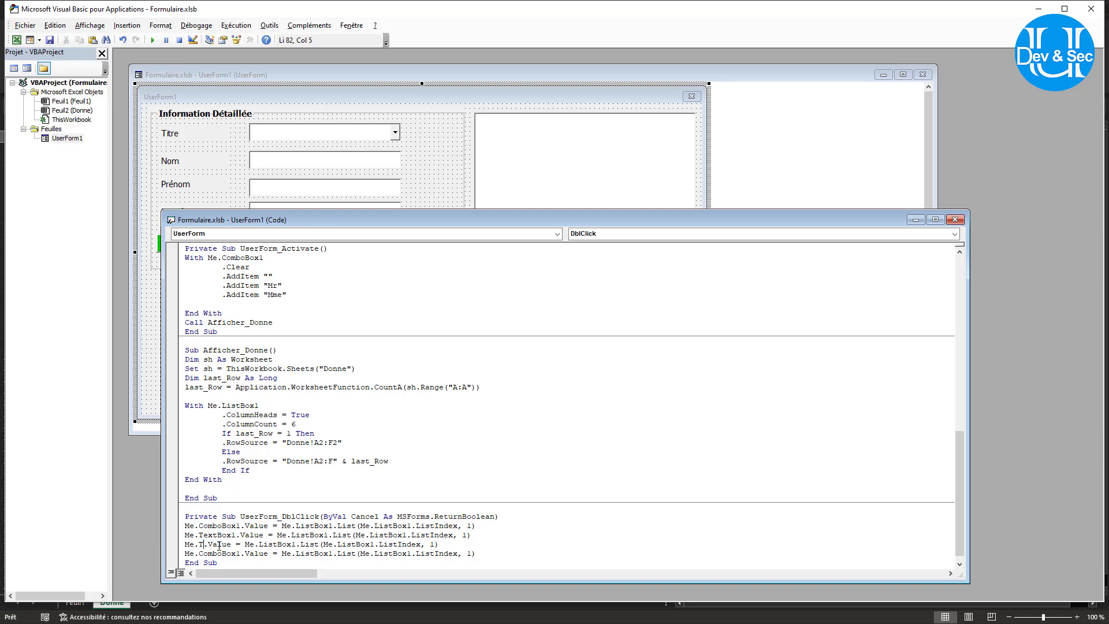
pyautogui.write('ex')
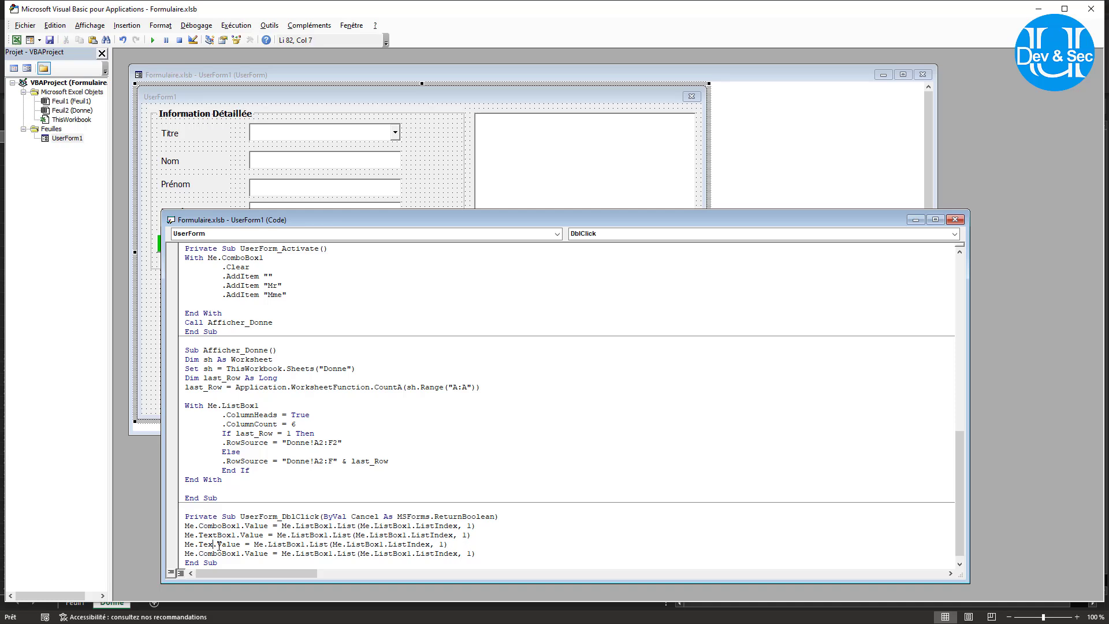
pyautogui.hotkey('ctrl', 'space')
pyautogui.press('Down')
pyautogui.press('Tab')
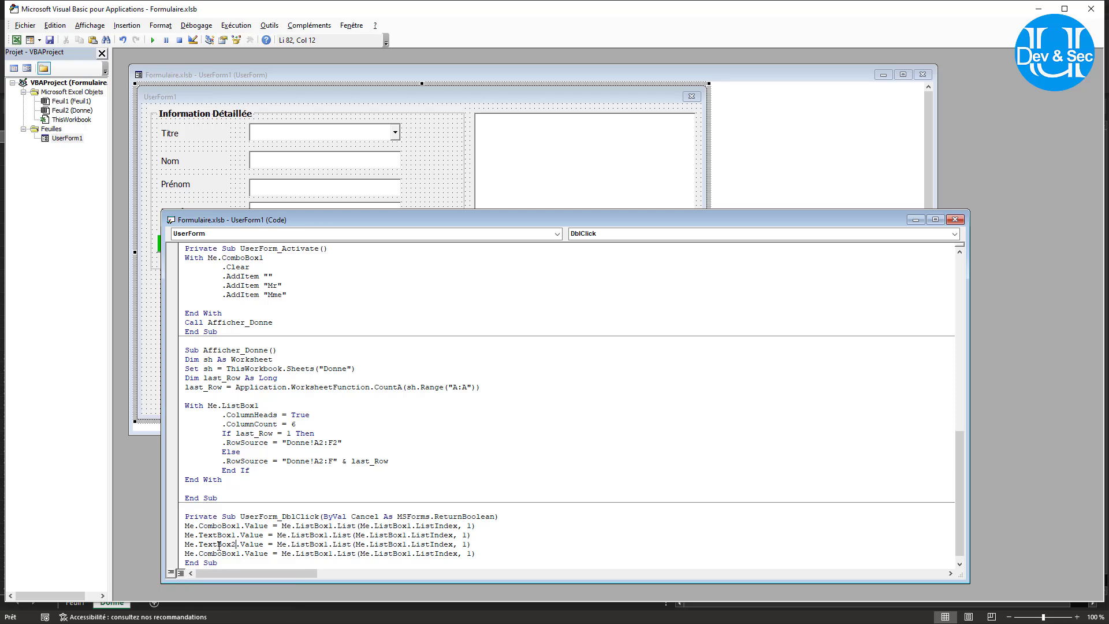
pyautogui.doubleClick(225, 553)
pyautogui.write('T')
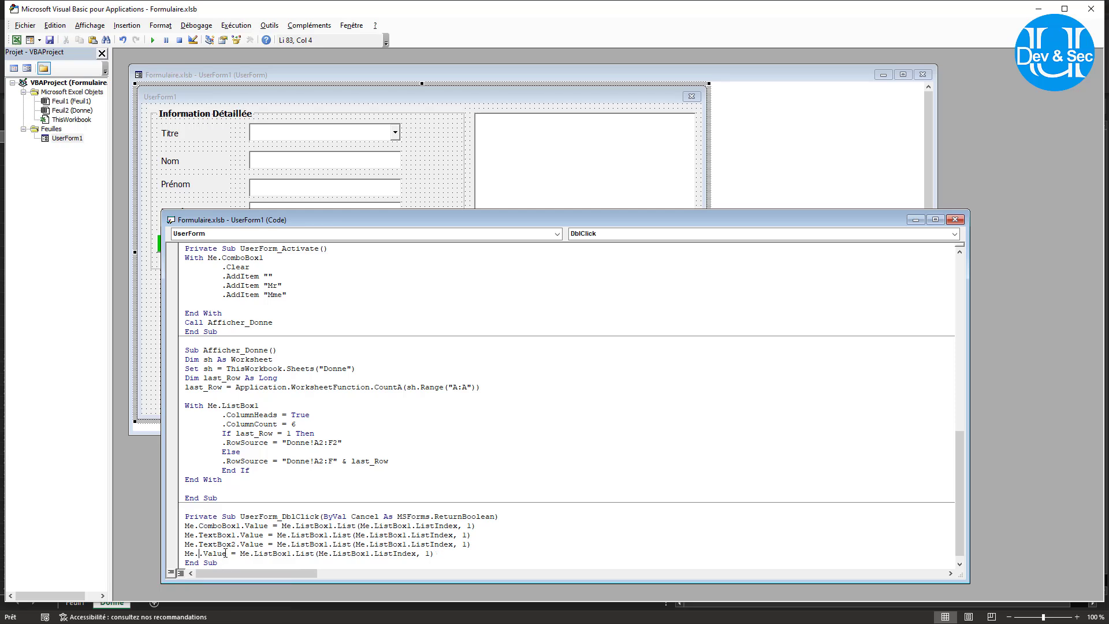
pyautogui.hotkey('ctrl', 'space')
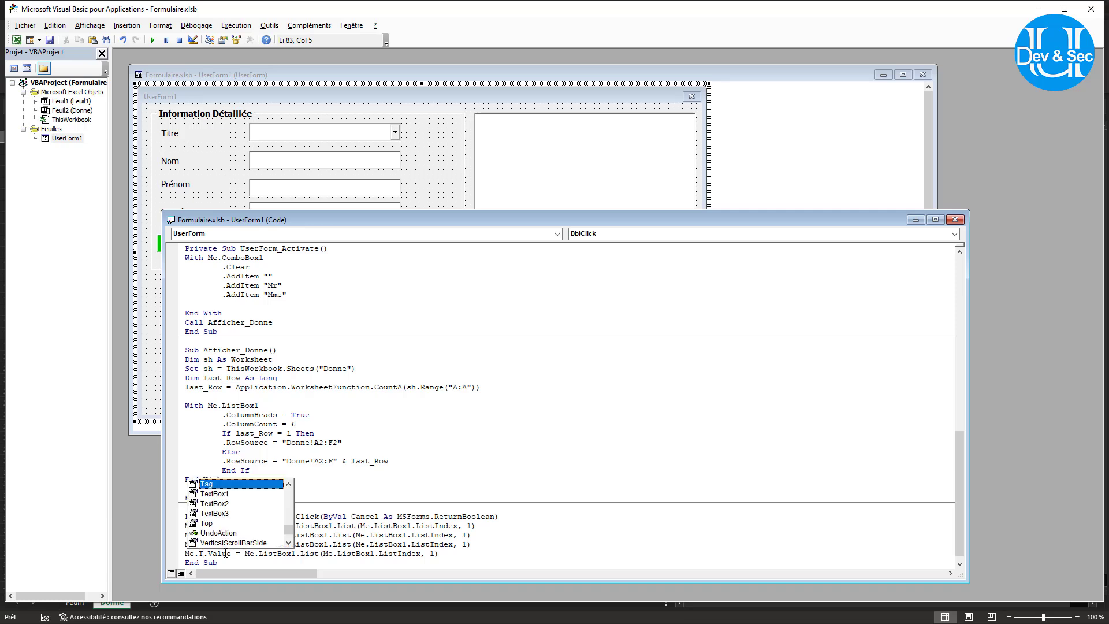
pyautogui.press('Down')
pyautogui.press('Down')
pyautogui.press('Down')
pyautogui.press('Tab')
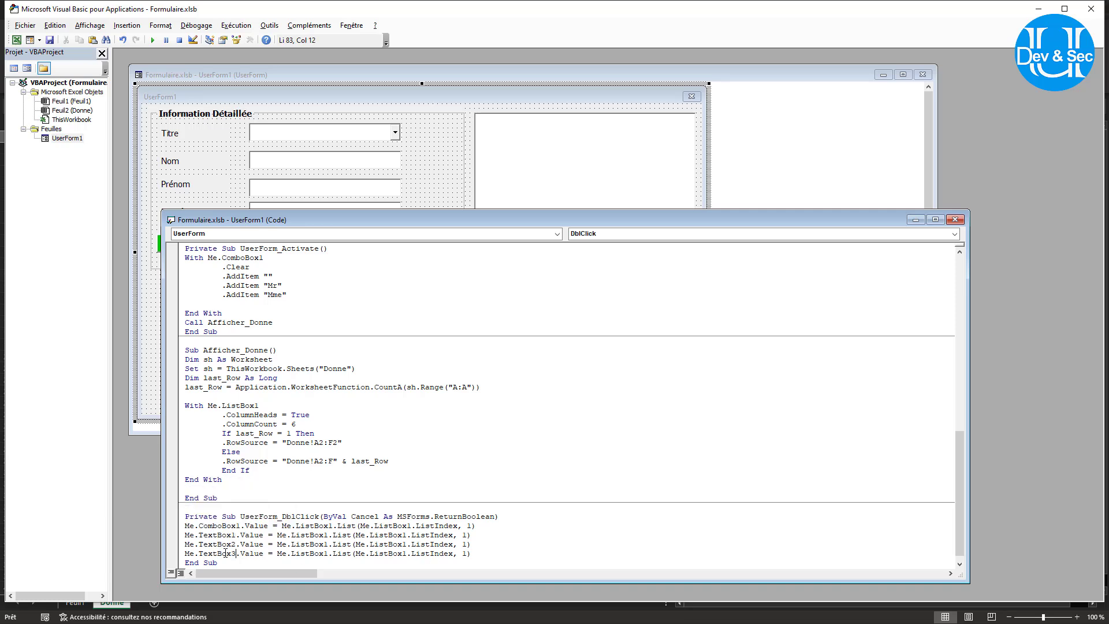
# - Set the copies' column indices to 2, 3 and 4, then test the form and close it
pyautogui.click(463, 535)
pyautogui.write('2')
pyautogui.write('3')
pyautogui.press('Down')
pyautogui.press('BackSpace')
pyautogui.write('4')
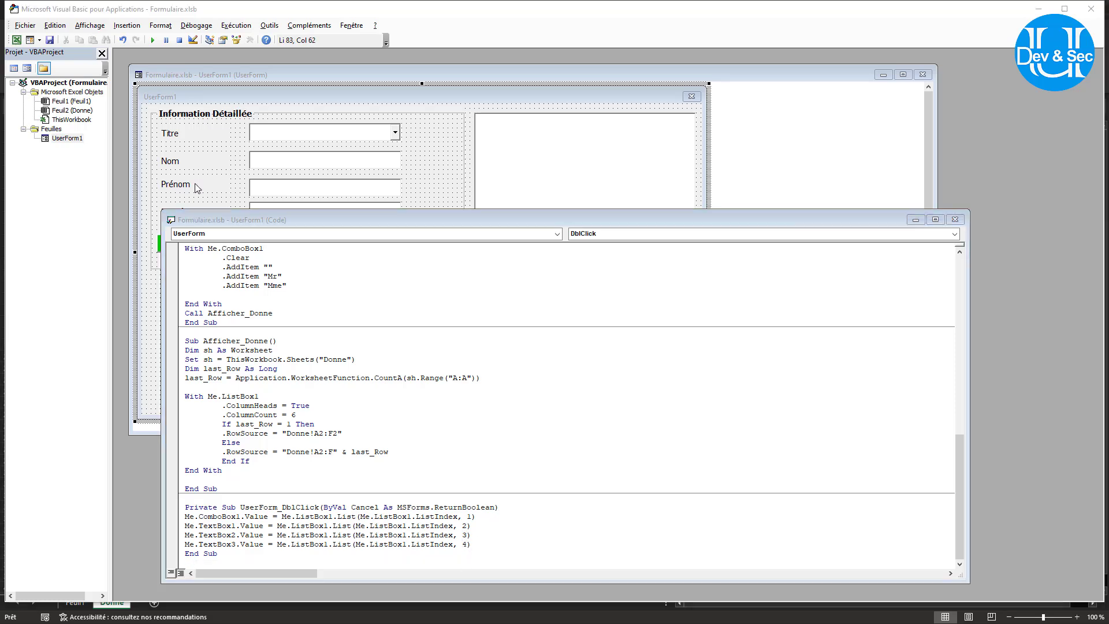
pyautogui.click(153, 40)
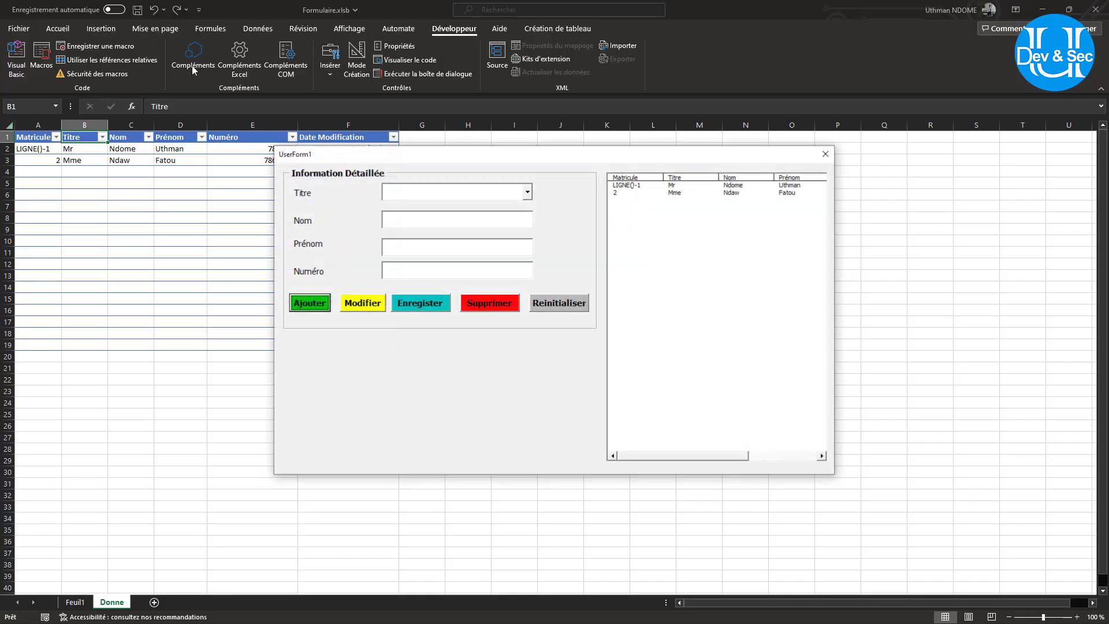
pyautogui.click(651, 193)
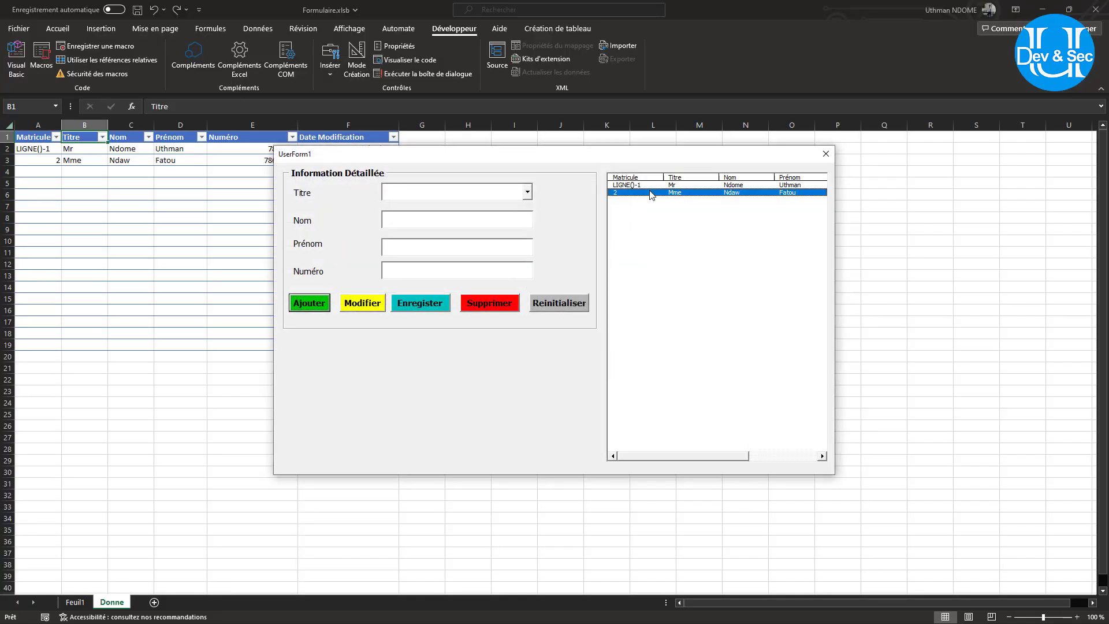
pyautogui.click(826, 154)
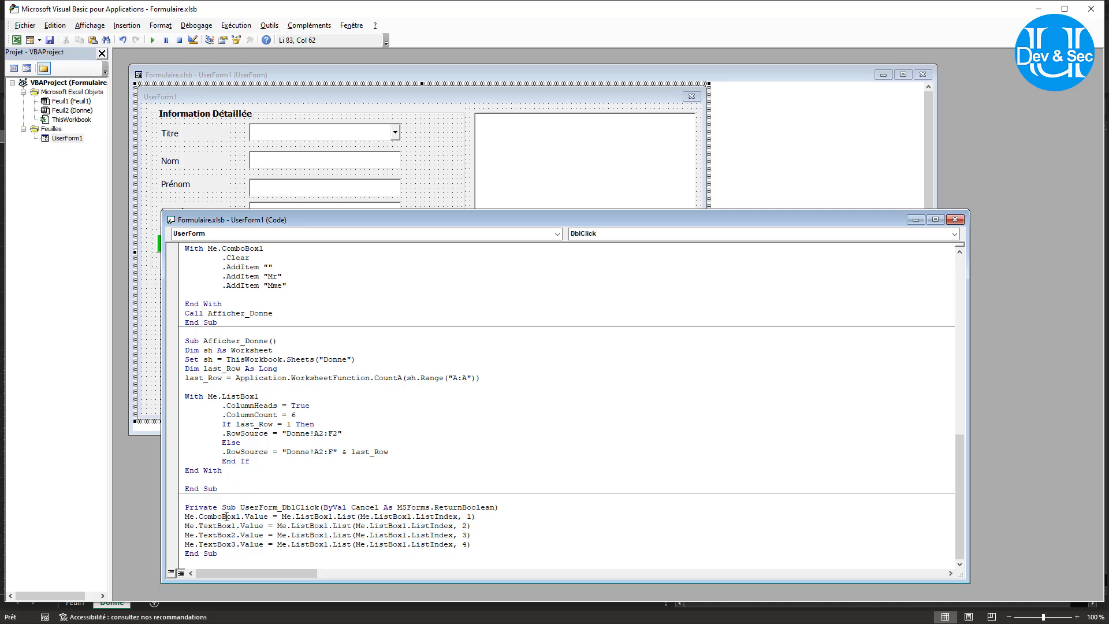
# - Cut the four assignment lines and delete the empty UserForm double-click procedure
pyautogui.moveTo(423, 219); pyautogui.dragTo(442, 93)
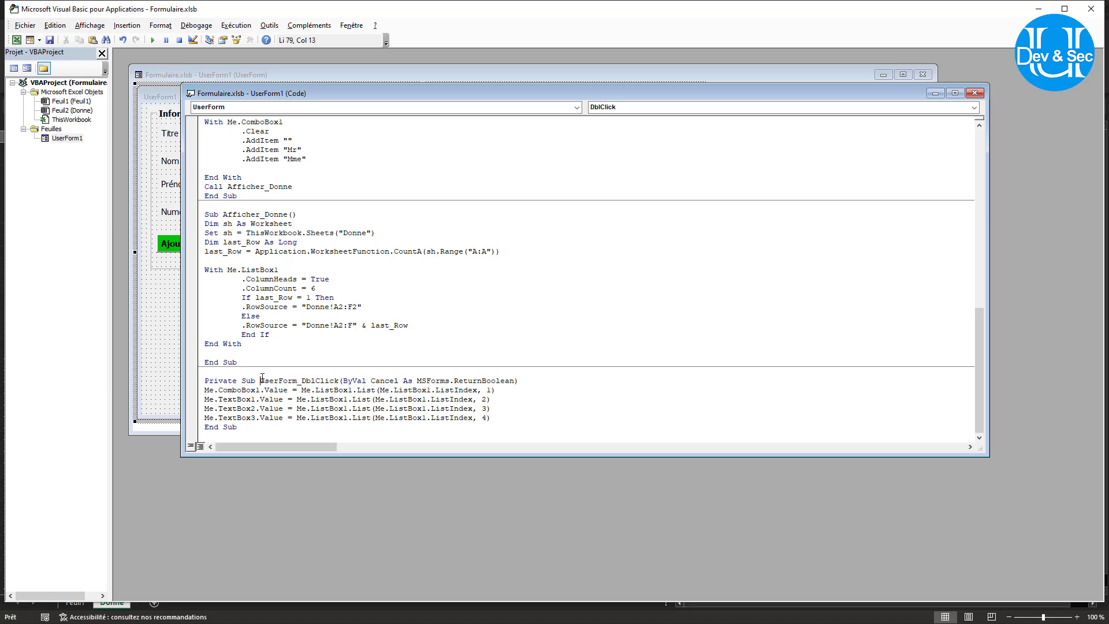
pyautogui.moveTo(260, 381); pyautogui.dragTo(283, 380)
pyautogui.moveTo(492, 418); pyautogui.dragTo(205, 390)
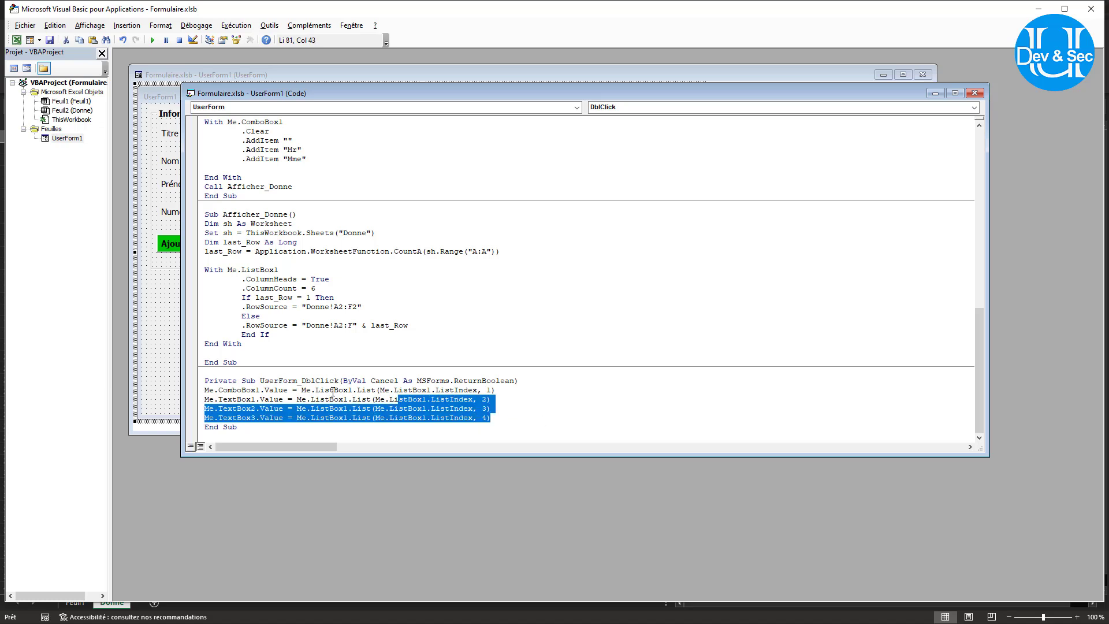
pyautogui.rightClick(258, 398)
pyautogui.click(289, 406)
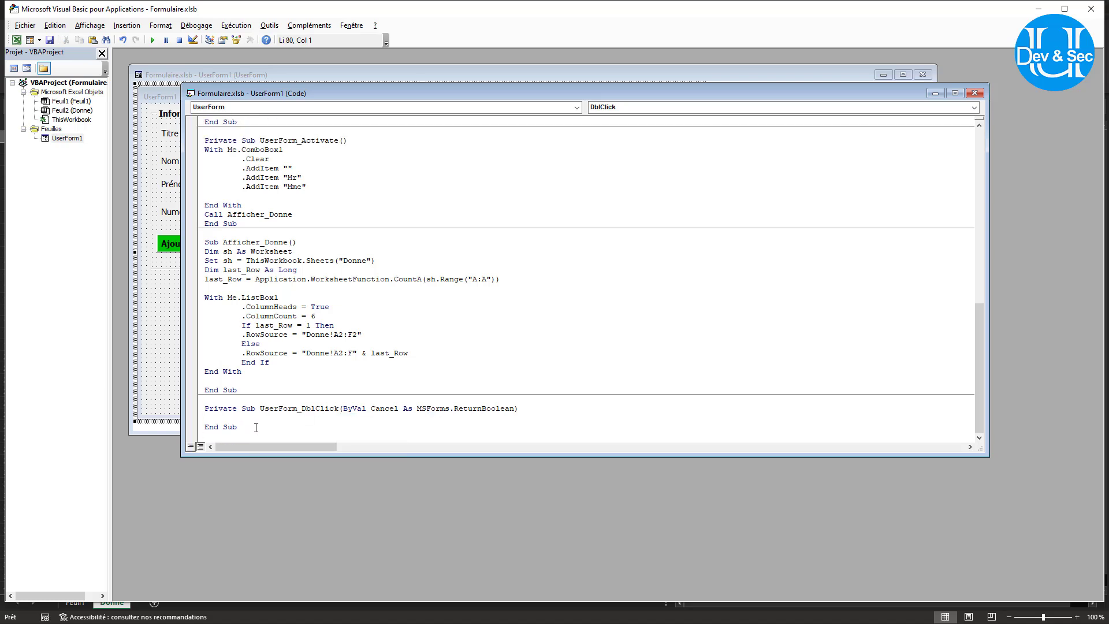
pyautogui.moveTo(237, 427); pyautogui.dragTo(193, 409)
pyautogui.press('Delete')
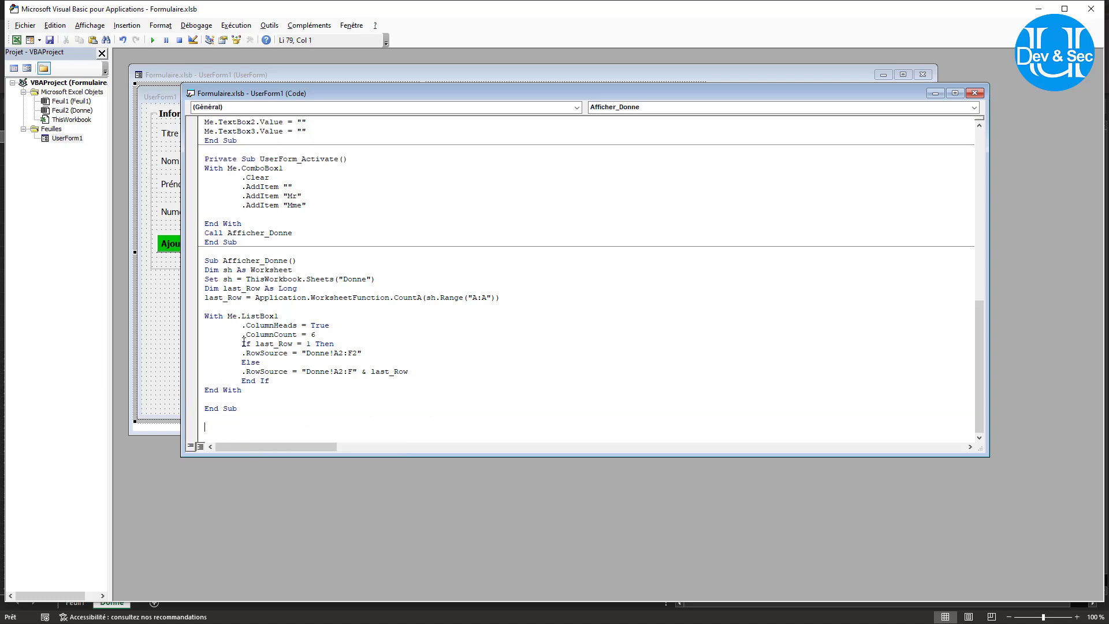
# - Create a ListBox1_DblClick event procedure
pyautogui.click(266, 107)
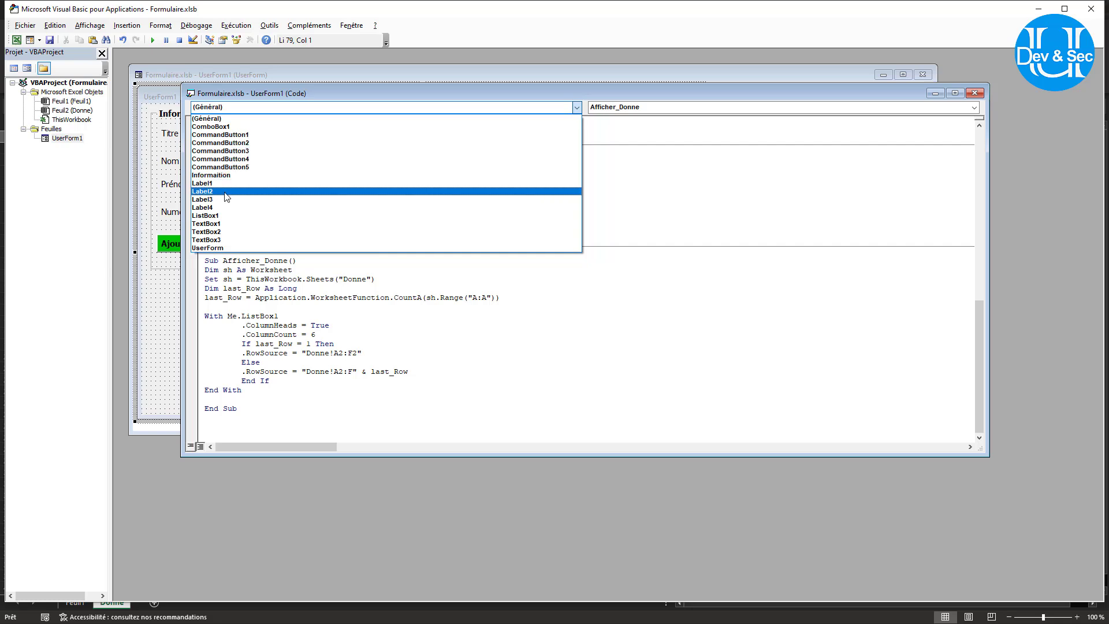
pyautogui.click(221, 215)
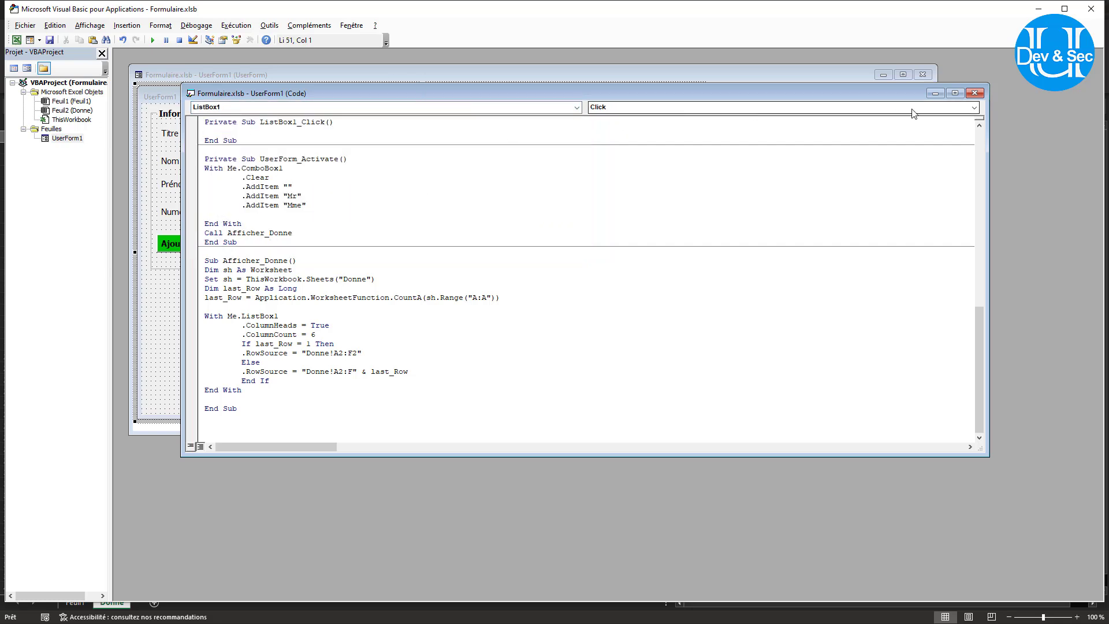
pyautogui.click(973, 107)
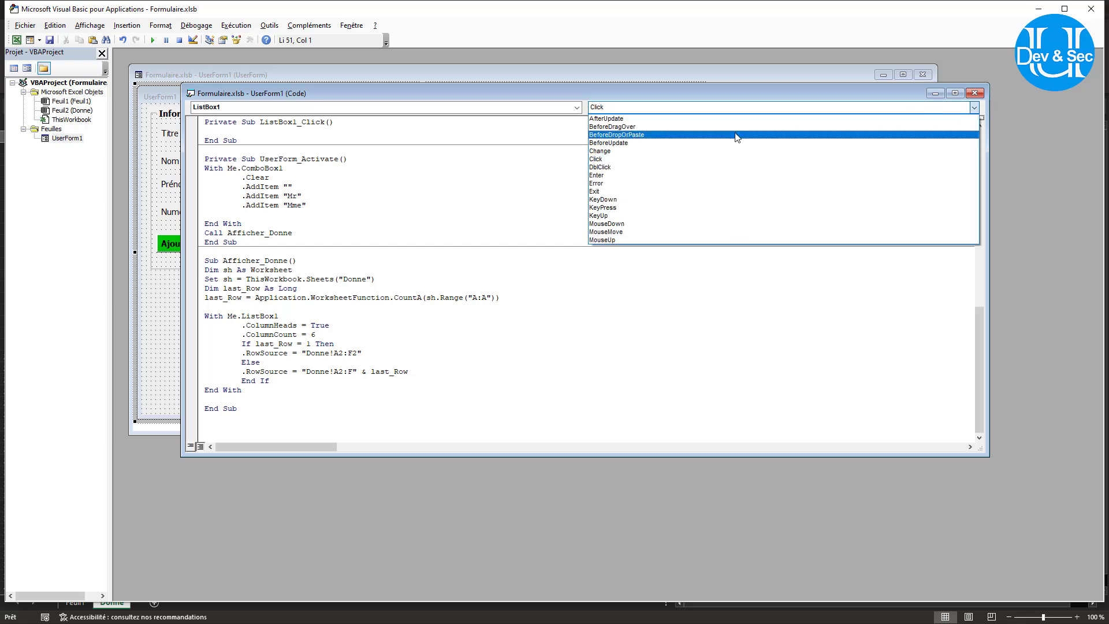
pyautogui.click(621, 167)
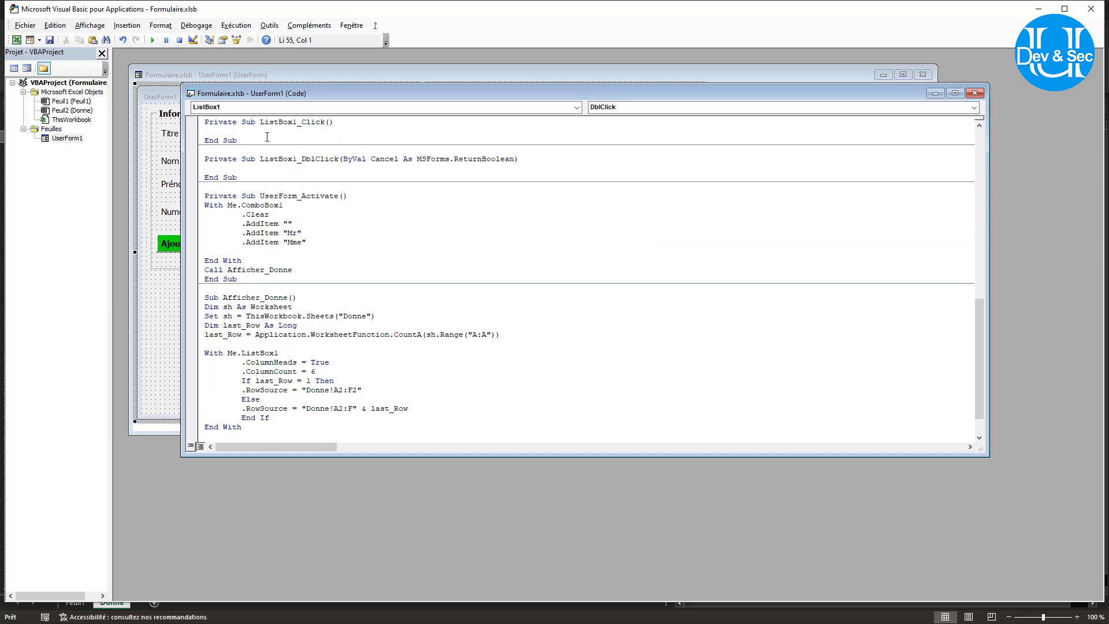
# - Delete the empty ListBox1_Click sub, paste the four assignments into ListBox1_DblClick, and run the form
pyautogui.moveTo(267, 137); pyautogui.dragTo(262, 118)
pyautogui.scroll(-5, 261, 289)
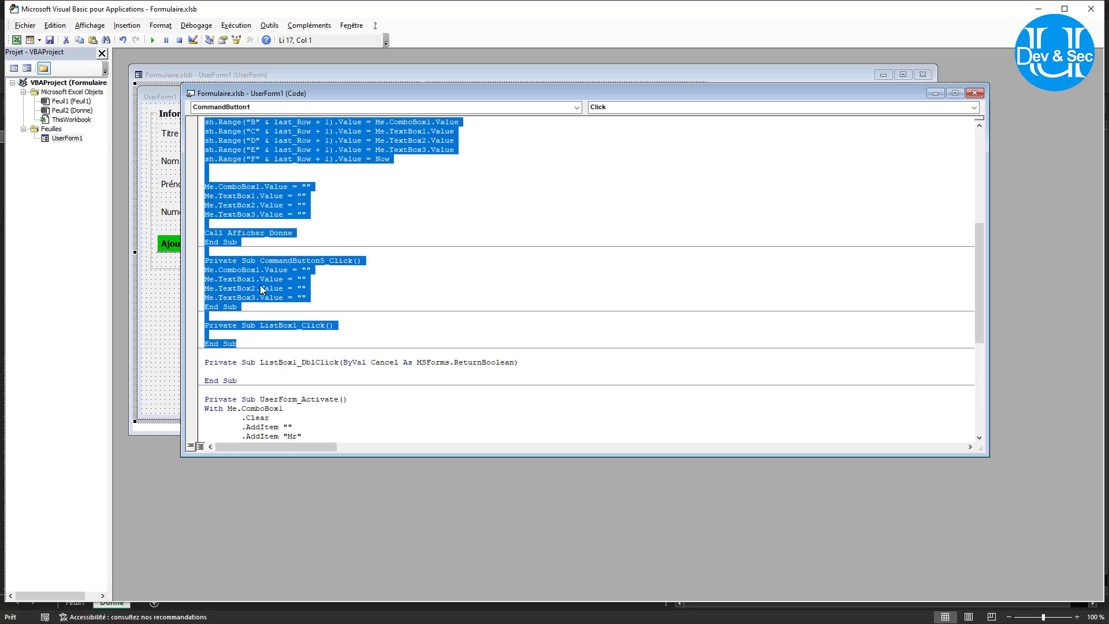
pyautogui.scroll(-9, 261, 289)
pyautogui.scroll(4, 261, 277)
pyautogui.scroll(2, 263, 272)
pyautogui.click(263, 279)
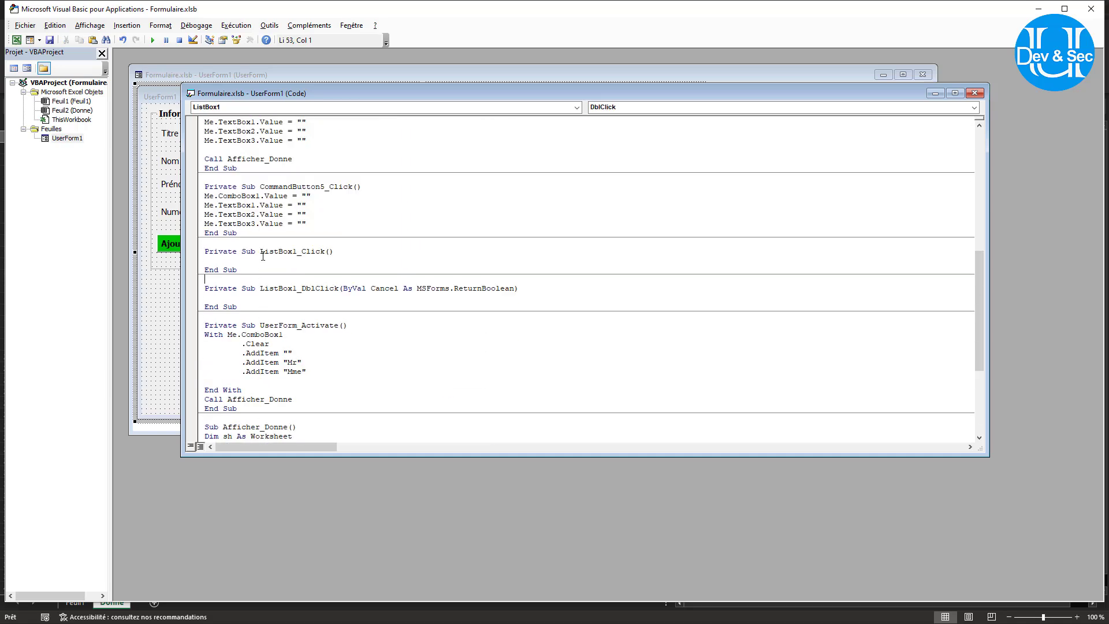
pyautogui.moveTo(237, 269); pyautogui.dragTo(190, 244)
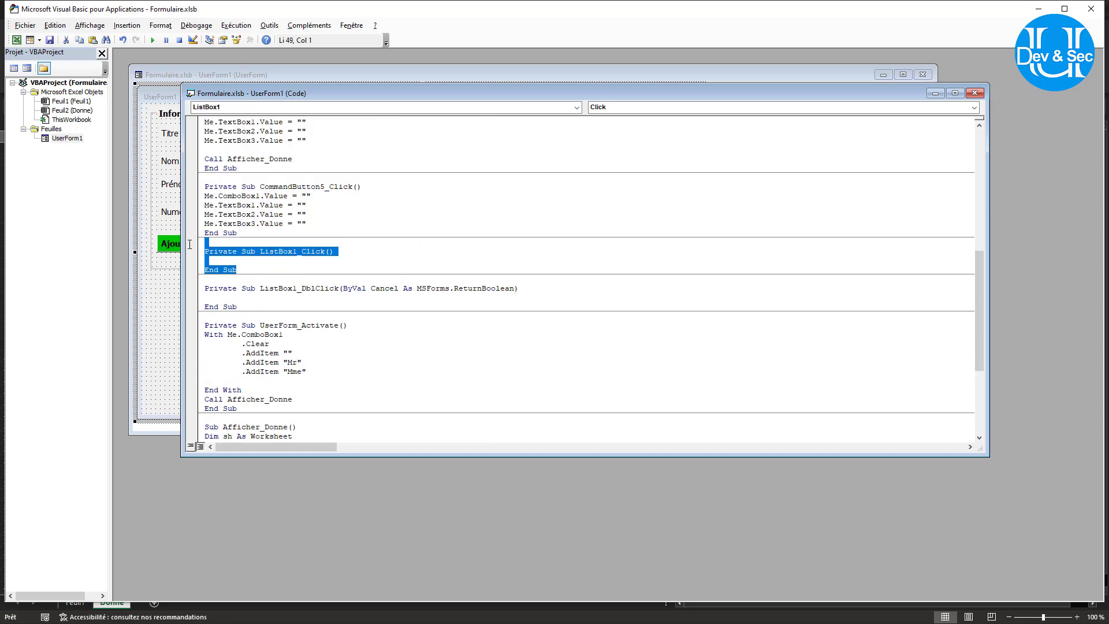
pyautogui.press('Delete')
pyautogui.click(270, 270)
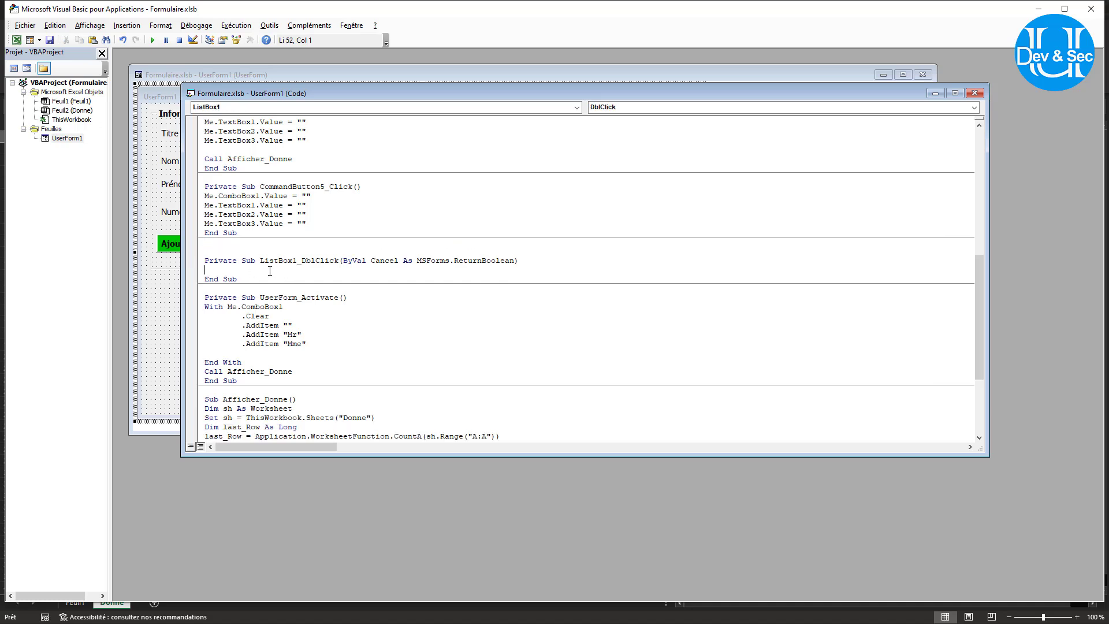
pyautogui.hotkey('ctrl', 'v')
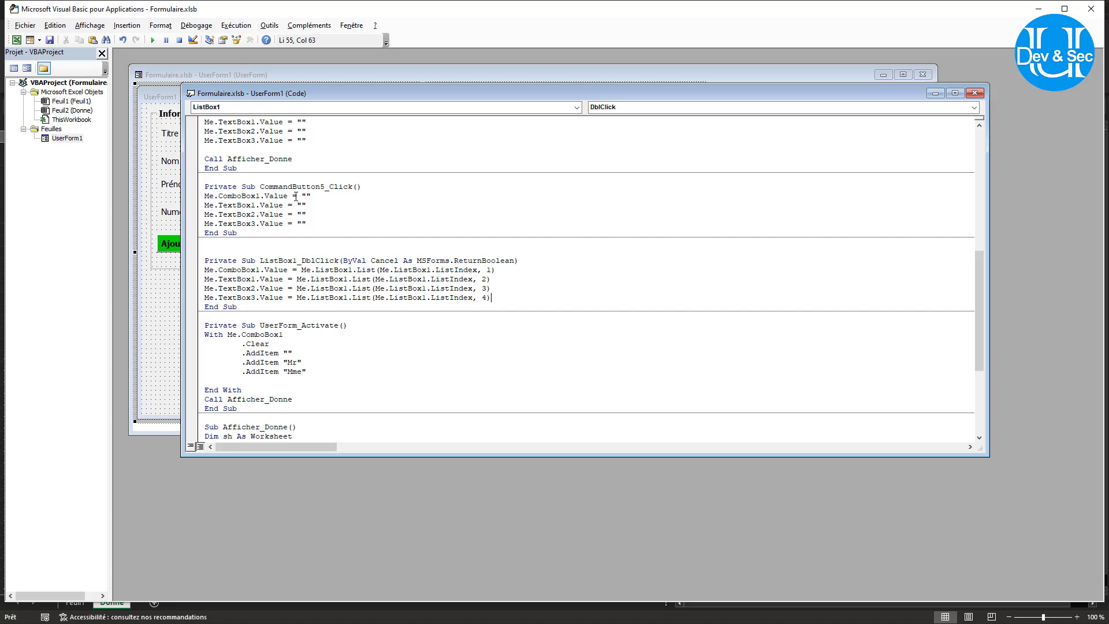
pyautogui.click(153, 40)
# - Double-click the first and second records to confirm the fields fill, then close the form
pyautogui.click(667, 194)
pyautogui.doubleClick(667, 194)
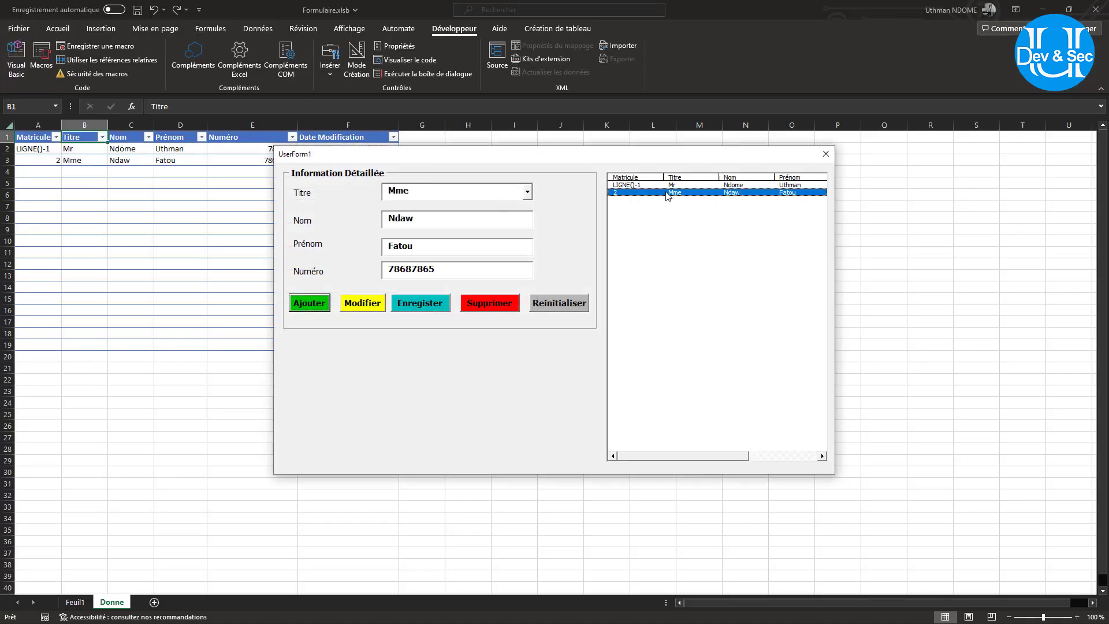
pyautogui.doubleClick(667, 185)
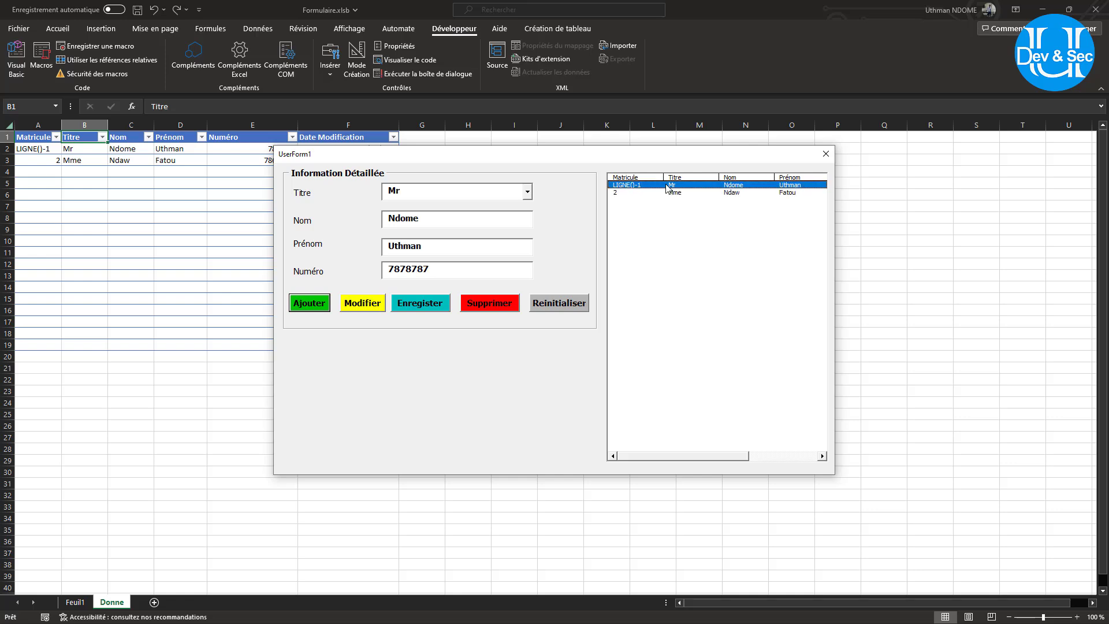
pyautogui.doubleClick(667, 194)
pyautogui.doubleClick(668, 186)
pyautogui.doubleClick(680, 193)
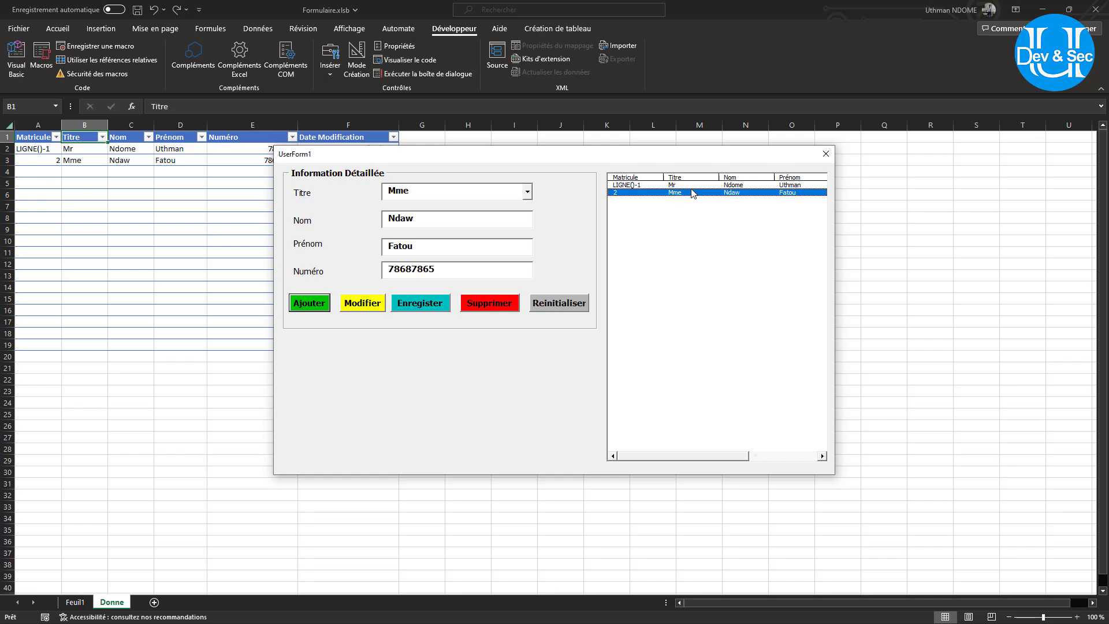
pyautogui.click(826, 154)
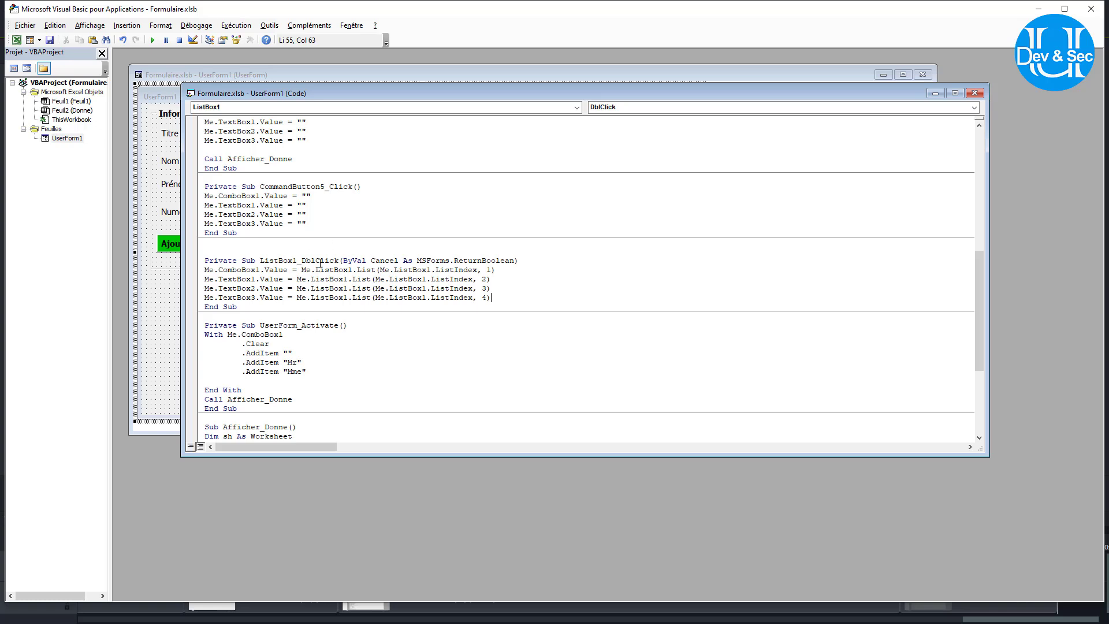
# - Open the UserForm1 designer and show the Boîte à outils toolbox
pyautogui.click(64, 138)
pyautogui.click(186, 75)
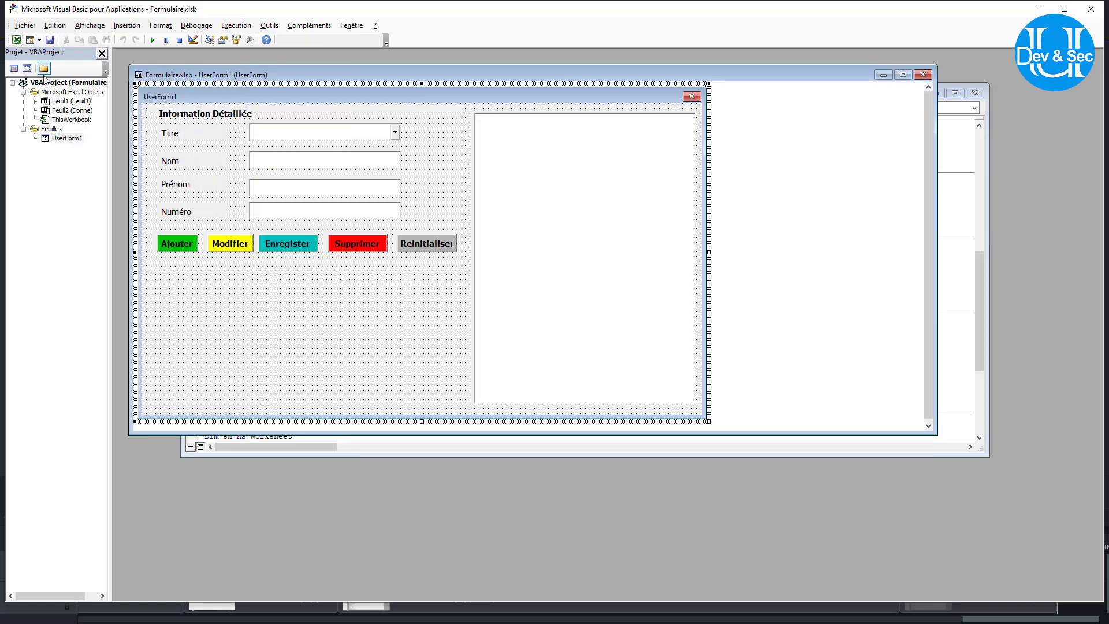
pyautogui.click(89, 25)
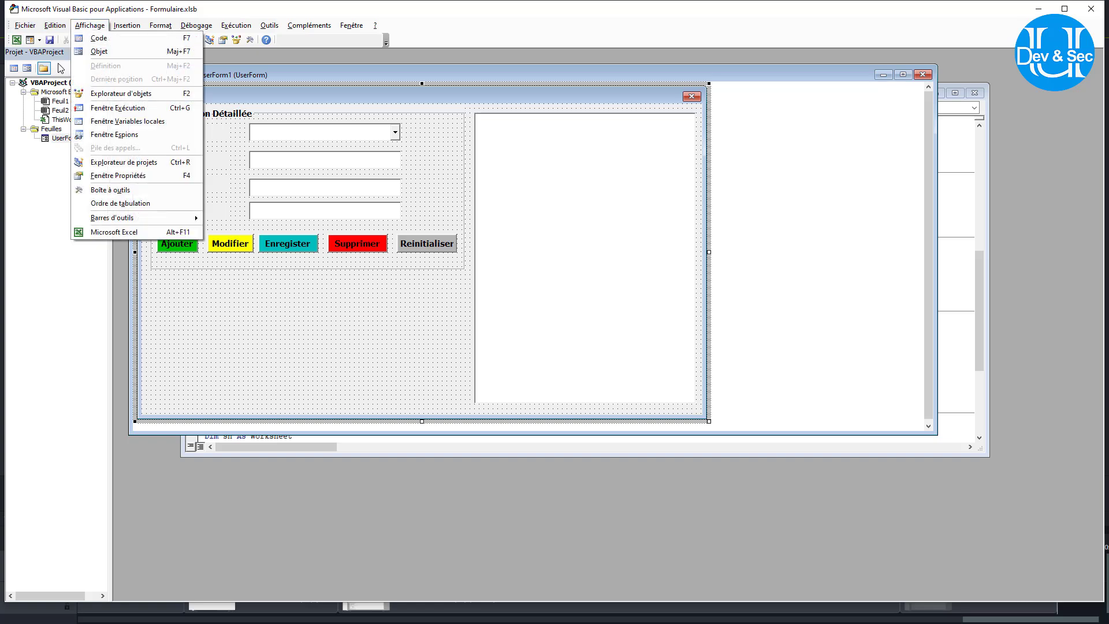
pyautogui.click(110, 190)
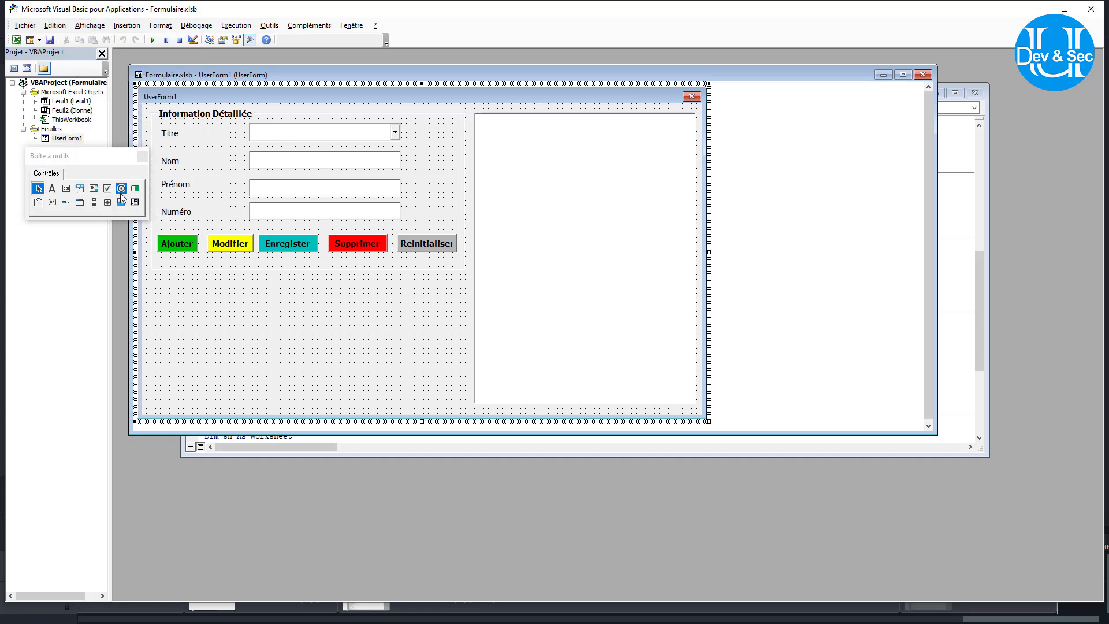
# - Draw a small text box beside the list and confirm in Properties it is TextBox4
pyautogui.click(52, 188)
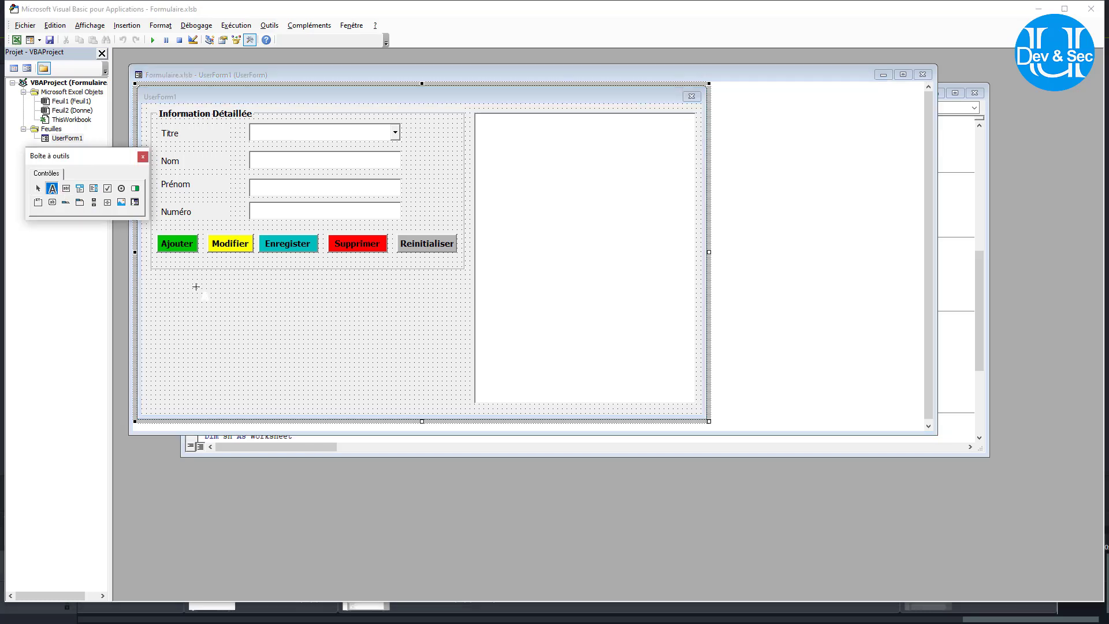
pyautogui.click(66, 188)
pyautogui.moveTo(447, 374); pyautogui.dragTo(468, 397)
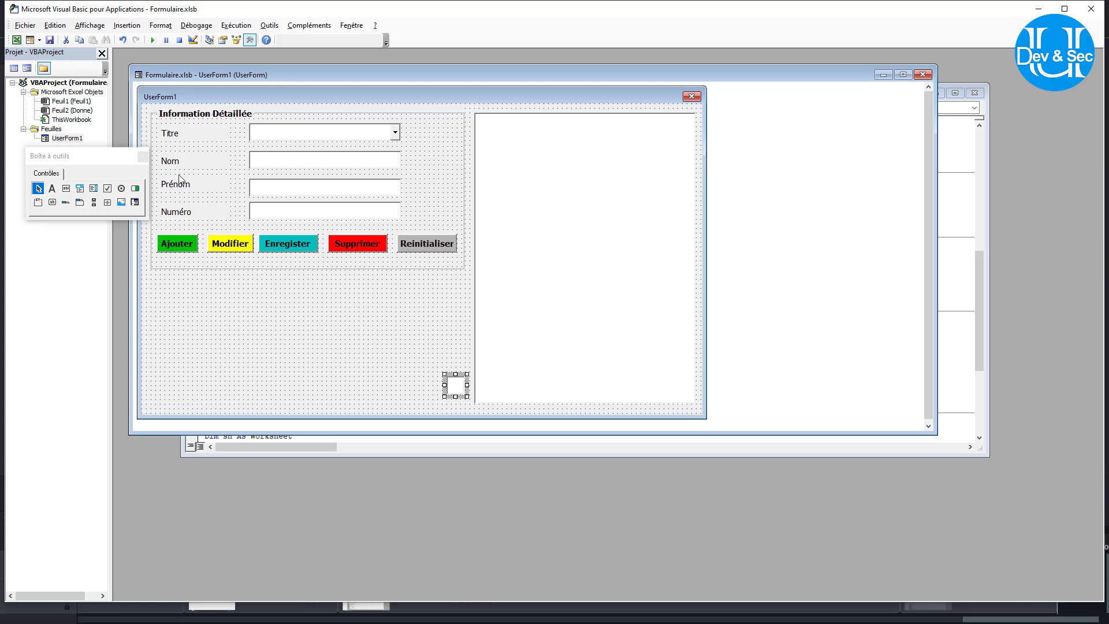
pyautogui.press('F4')
pyautogui.doubleClick(765, 213)
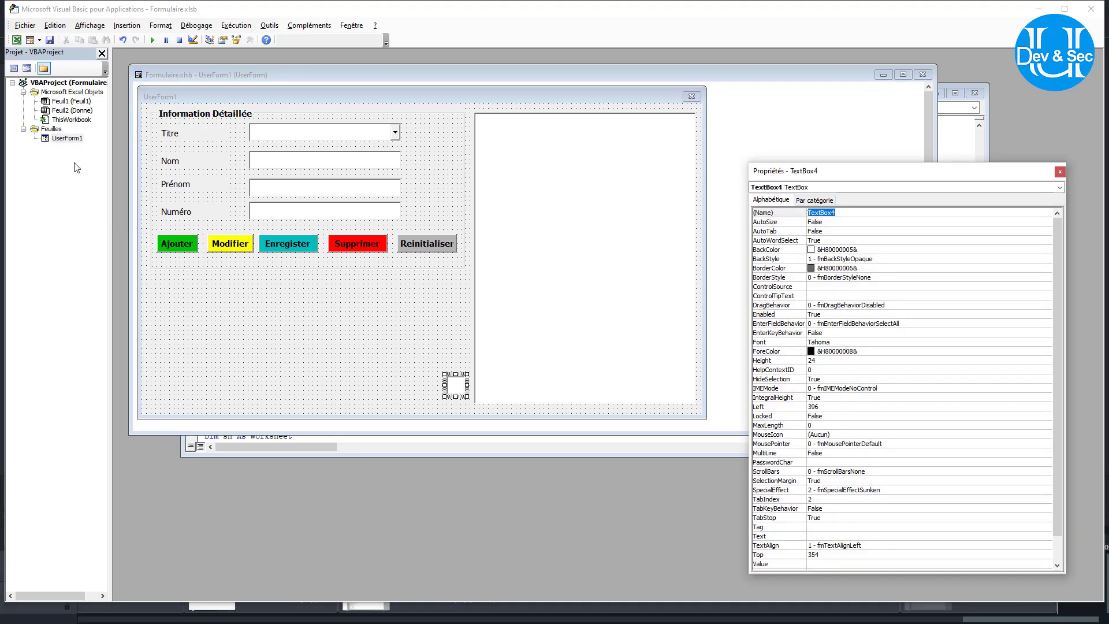
# - Add Me.TextBox4.Value = Me.ListBox1.List(Me.ListBox1.ListIndex, 0) at the top of ListBox1_DblClick
pyautogui.click(953, 149)
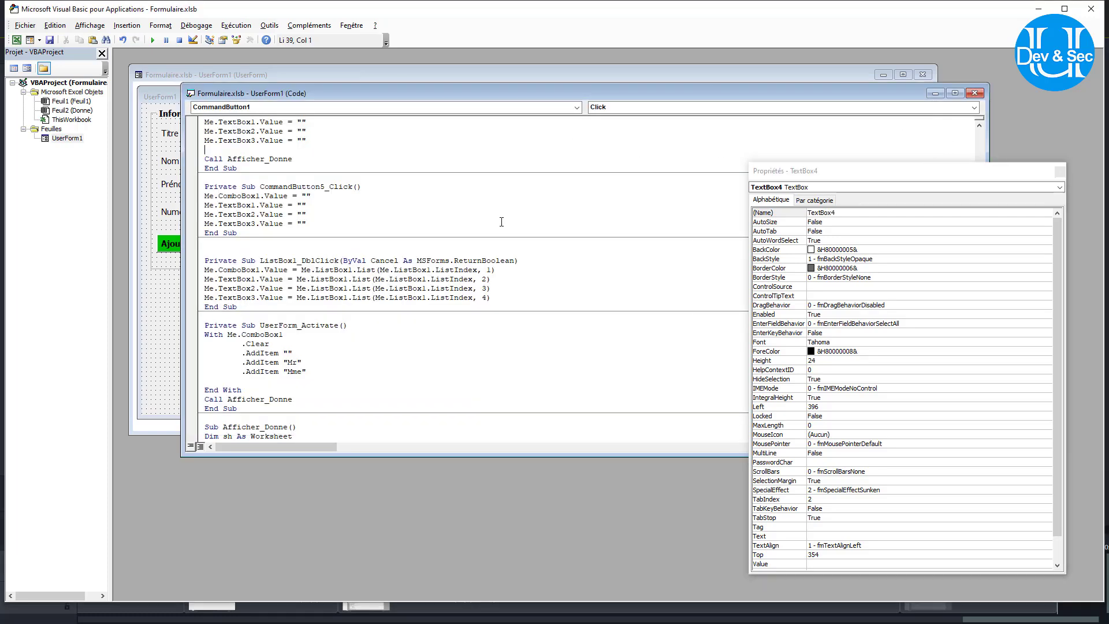
pyautogui.click(528, 260)
pyautogui.press('Return')
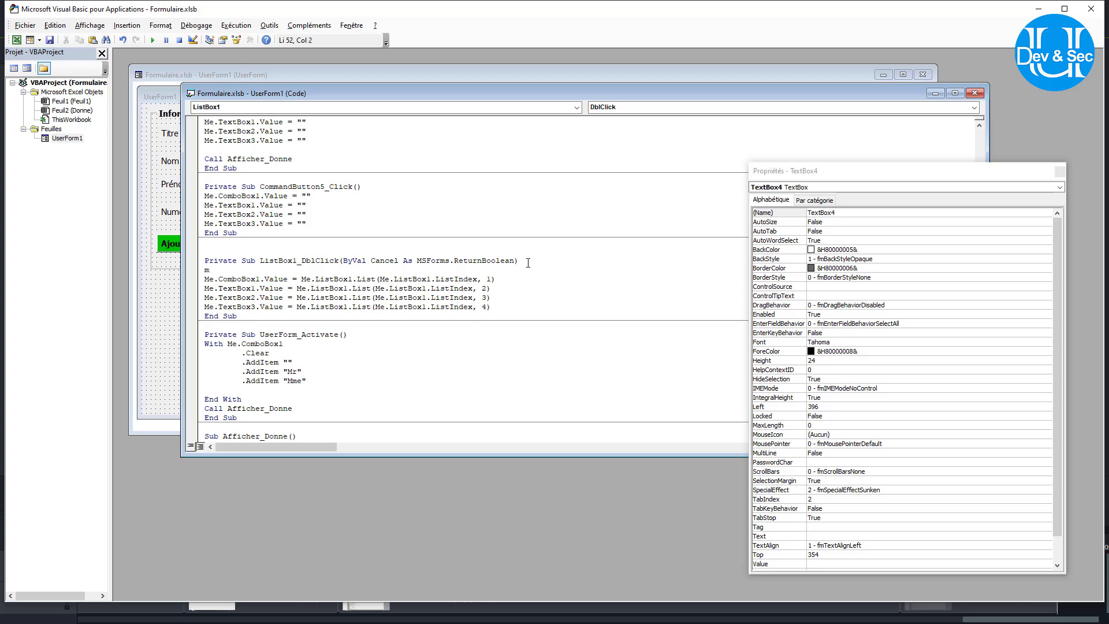
pyautogui.write('Me')
pyautogui.write('.TextBox4')
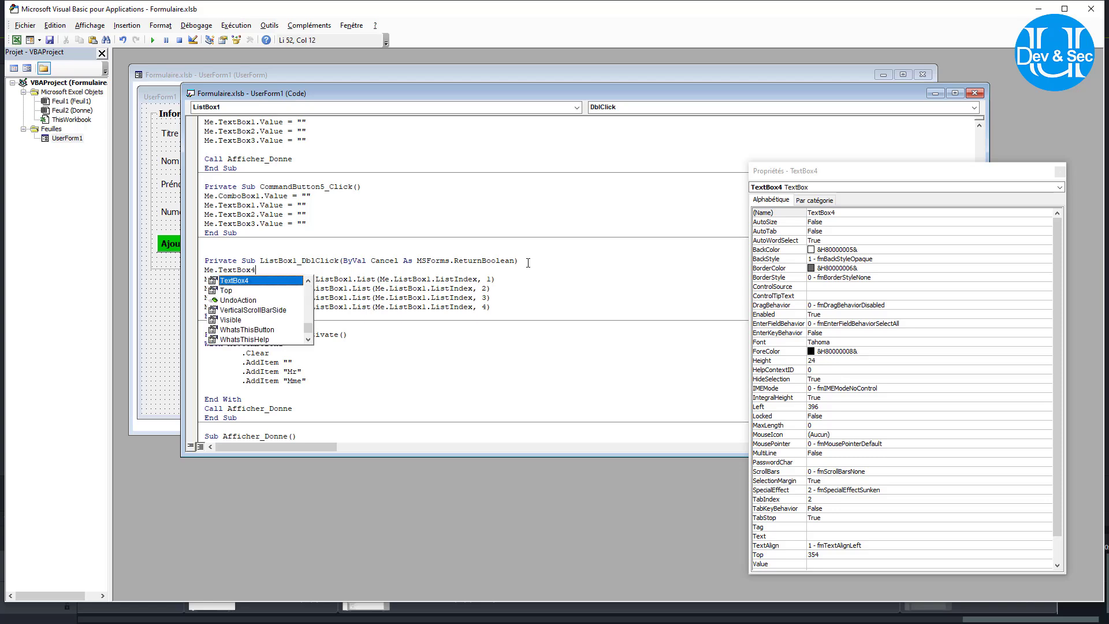
pyautogui.moveTo(531, 282); pyautogui.dragTo(258, 281)
pyautogui.hotkey('ctrl', 'c')
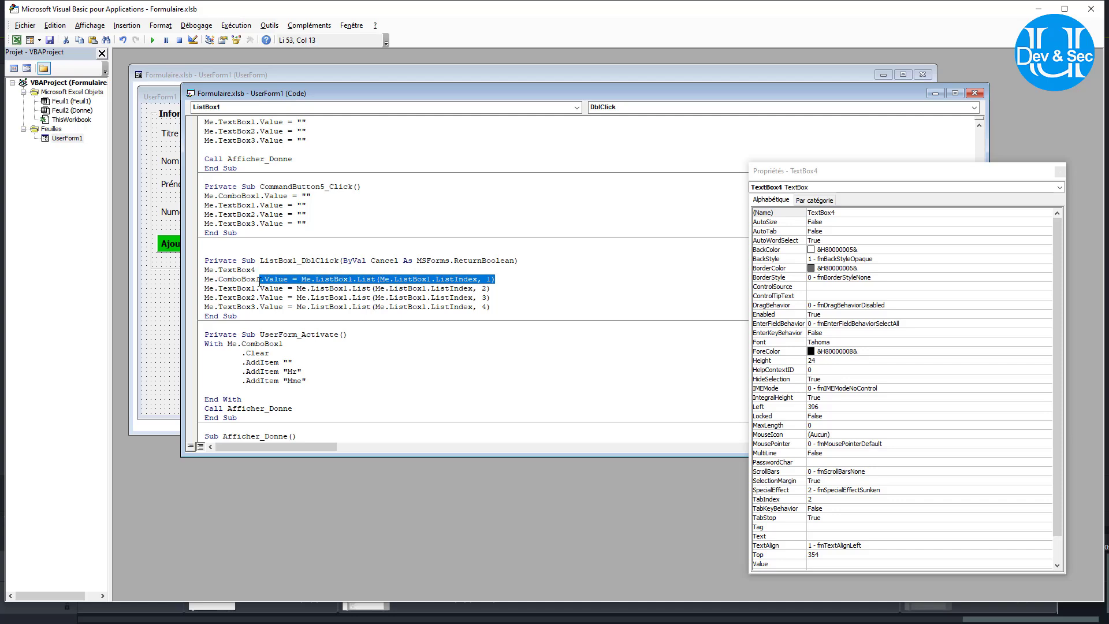
pyautogui.click(264, 267)
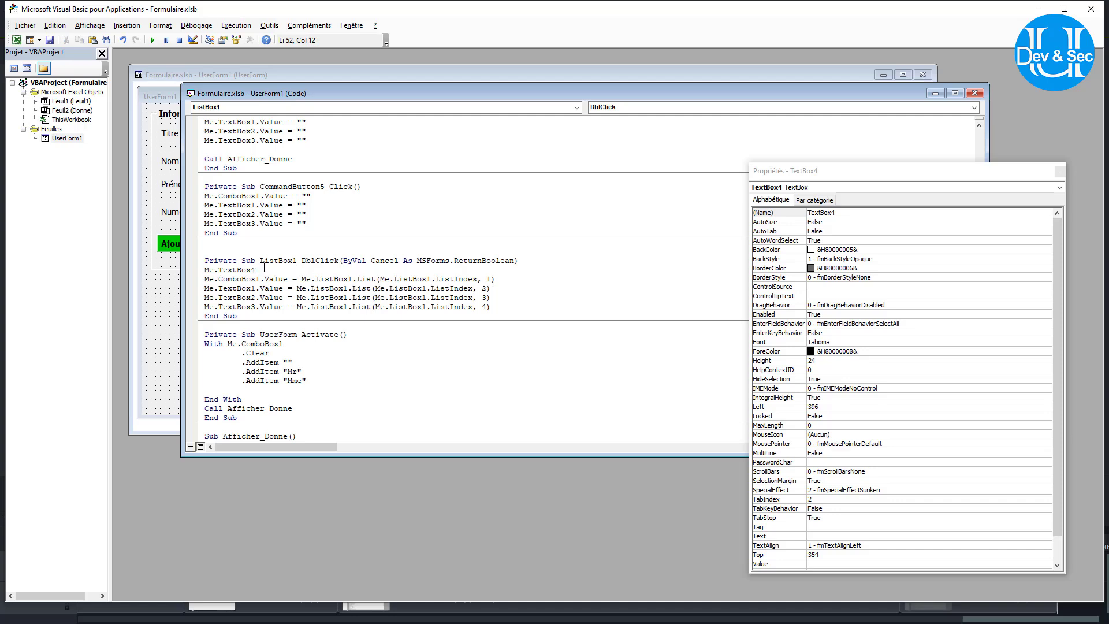
pyautogui.hotkey('ctrl', 'v')
pyautogui.press('Left')
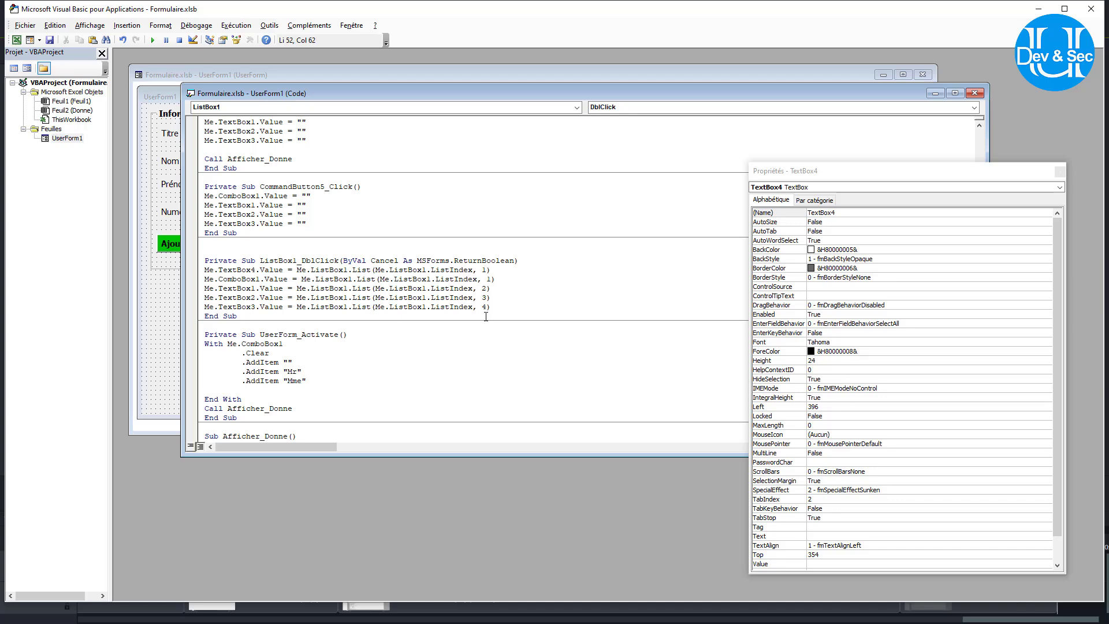
pyautogui.press('BackSpace')
# - Enter the 0 column index, re-commit cell A2 so its Matricule reads 1, and return to VBA
pyautogui.write('0')
pyautogui.click(17, 40)
pyautogui.click(34, 149)
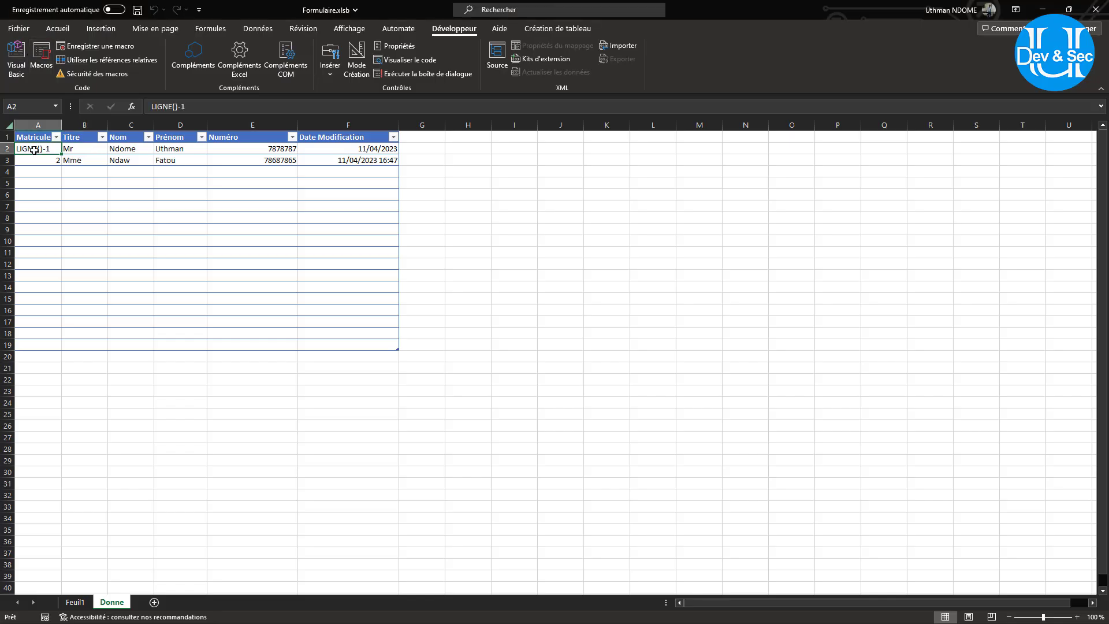
pyautogui.click(492, 205)
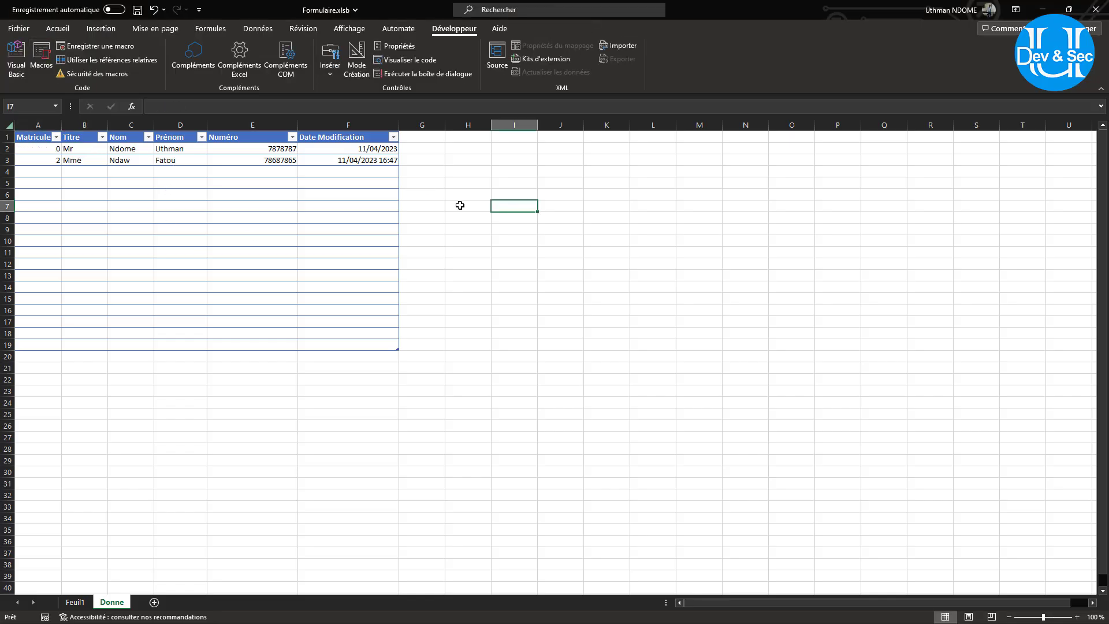
pyautogui.click(54, 149)
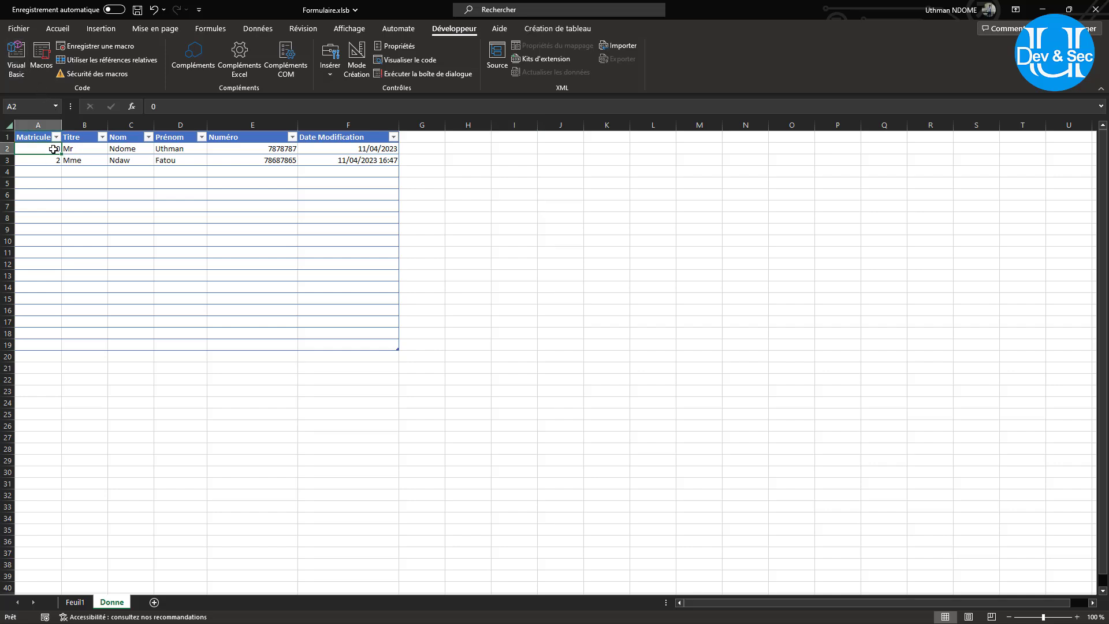
pyautogui.click(528, 245)
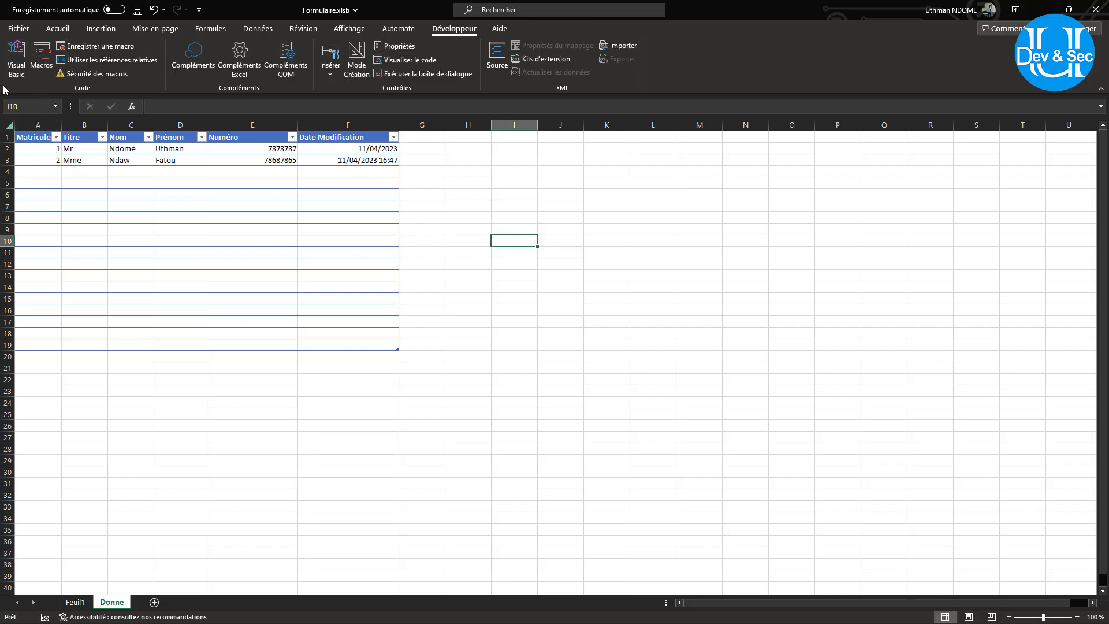
pyautogui.click(18, 65)
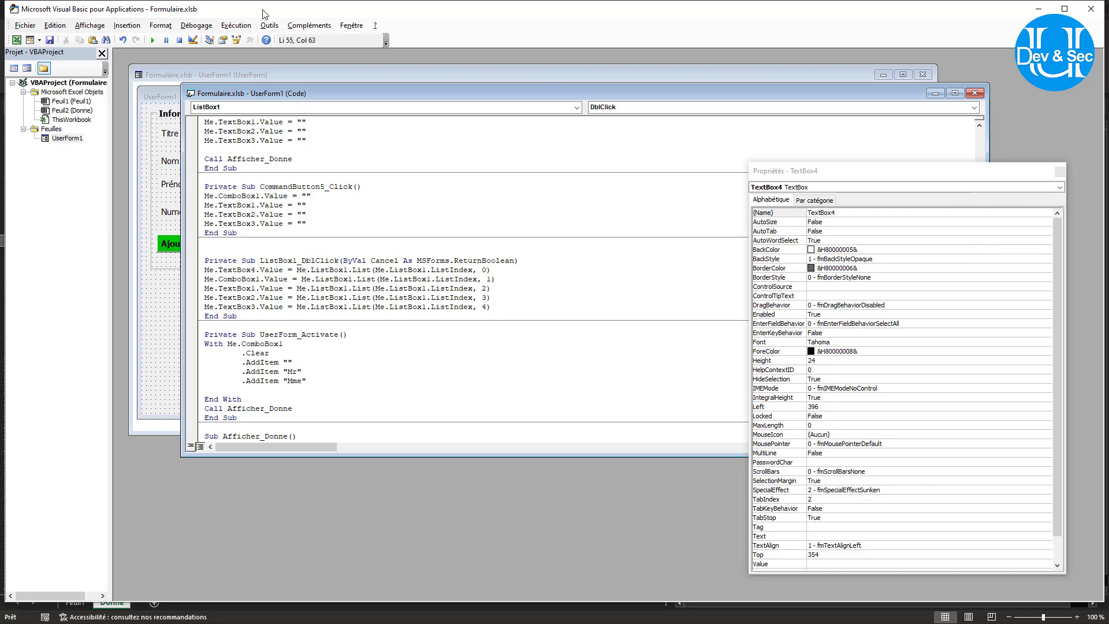
# - Test-run the form, double-click the first and second records to confirm TextBox4 gets their Matricule, then close it
pyautogui.click(152, 40)
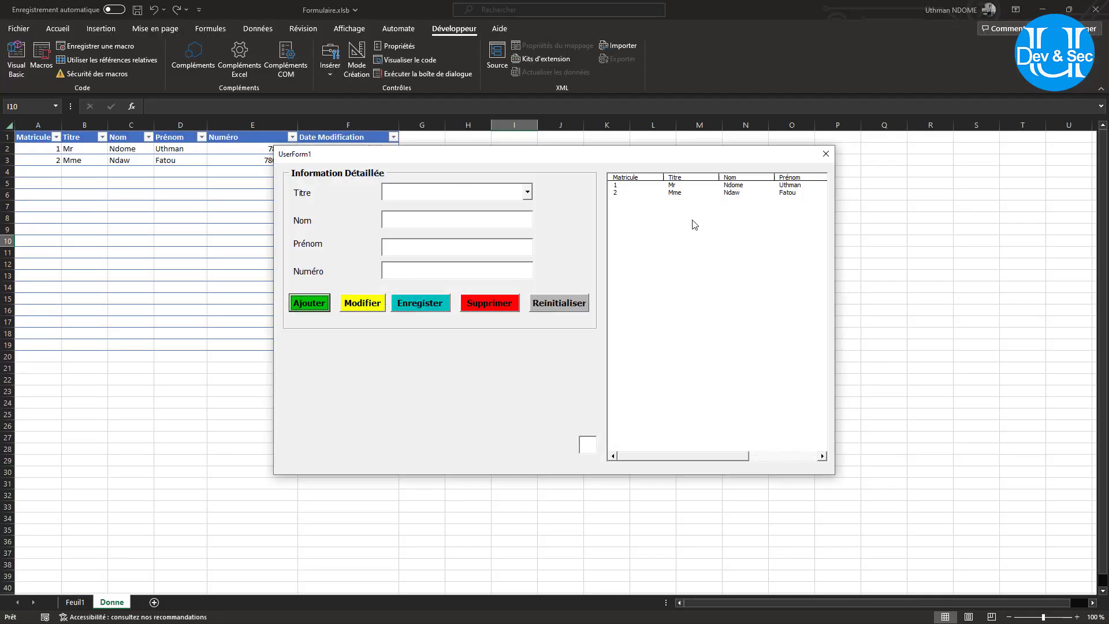
pyautogui.click(666, 186)
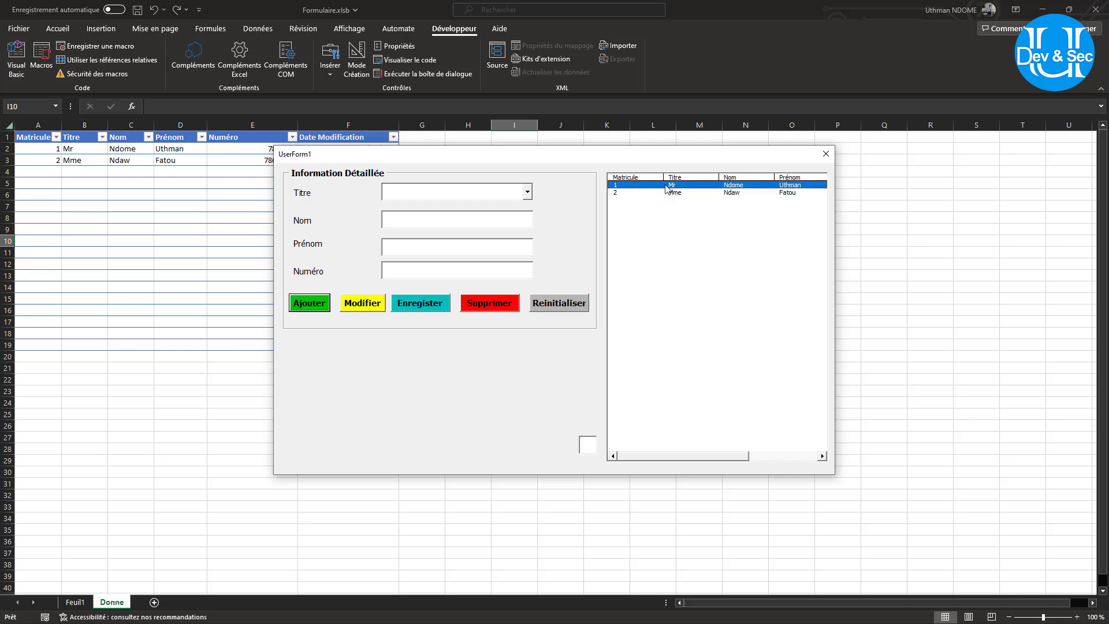
pyautogui.doubleClick(665, 185)
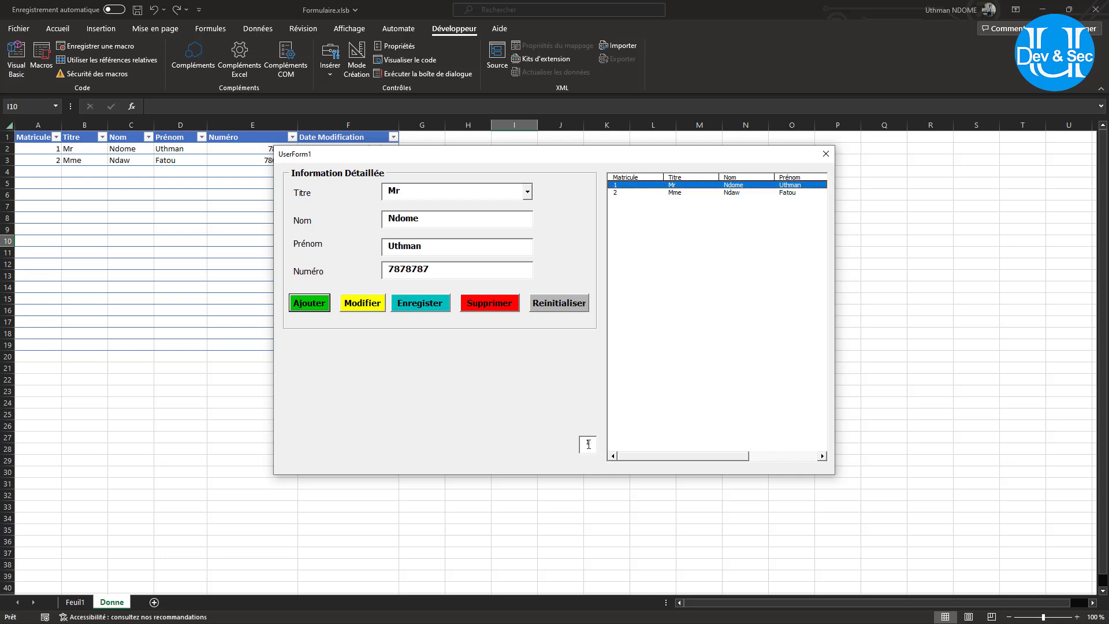
pyautogui.doubleClick(663, 192)
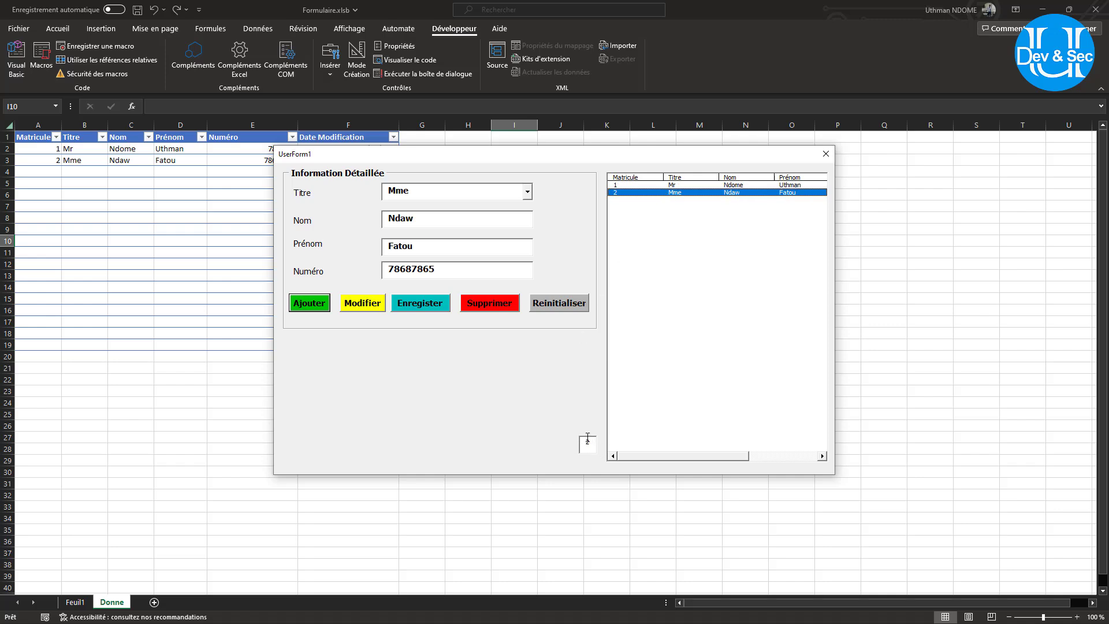
pyautogui.click(826, 153)
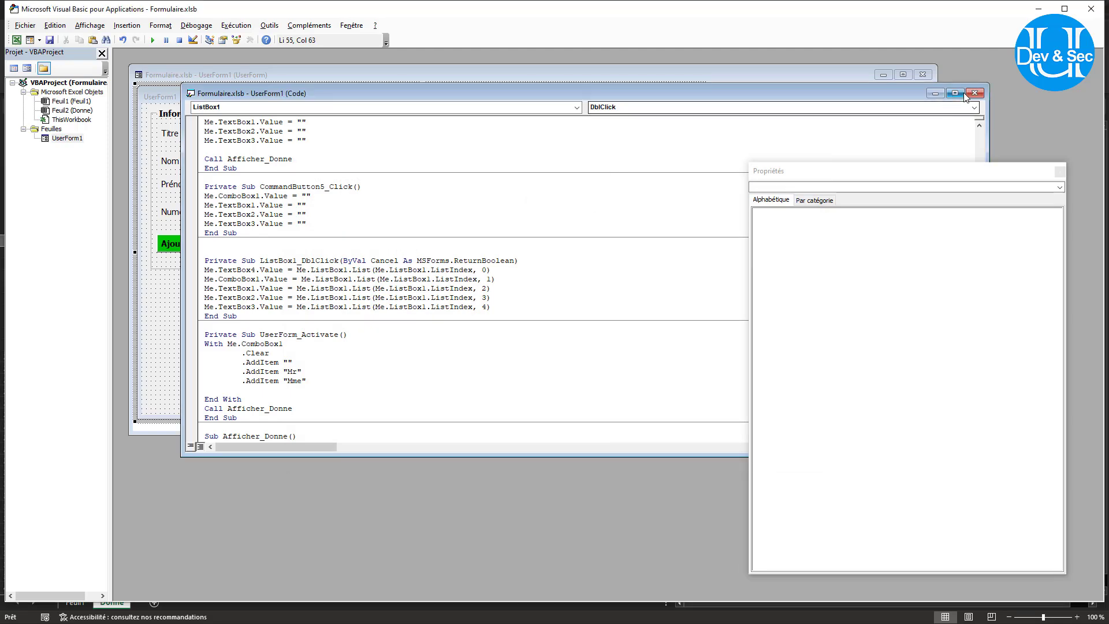
# - Generate an empty CommandButton2_Click handler from the yellow Modifier button in the form designer
pyautogui.scroll(-6, 912, 75)
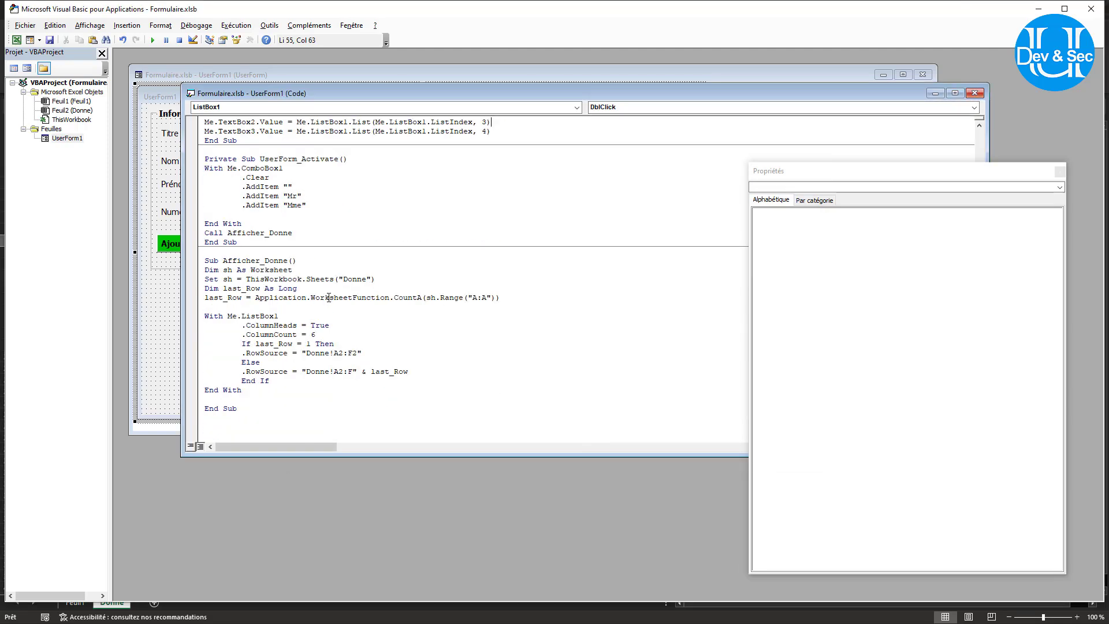
pyautogui.click(975, 93)
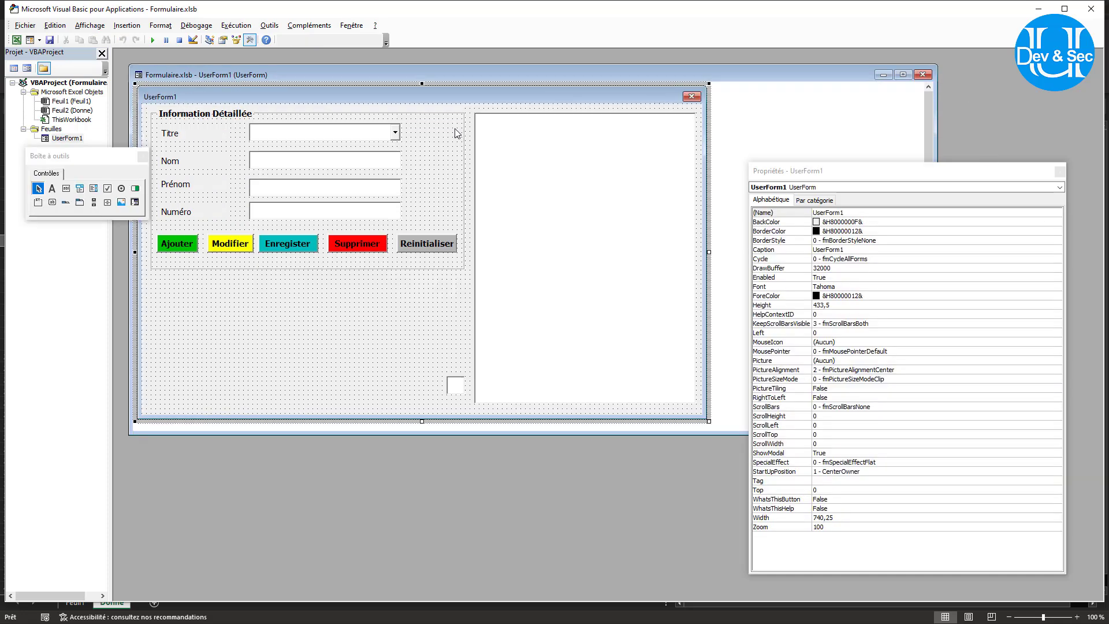
pyautogui.doubleClick(240, 245)
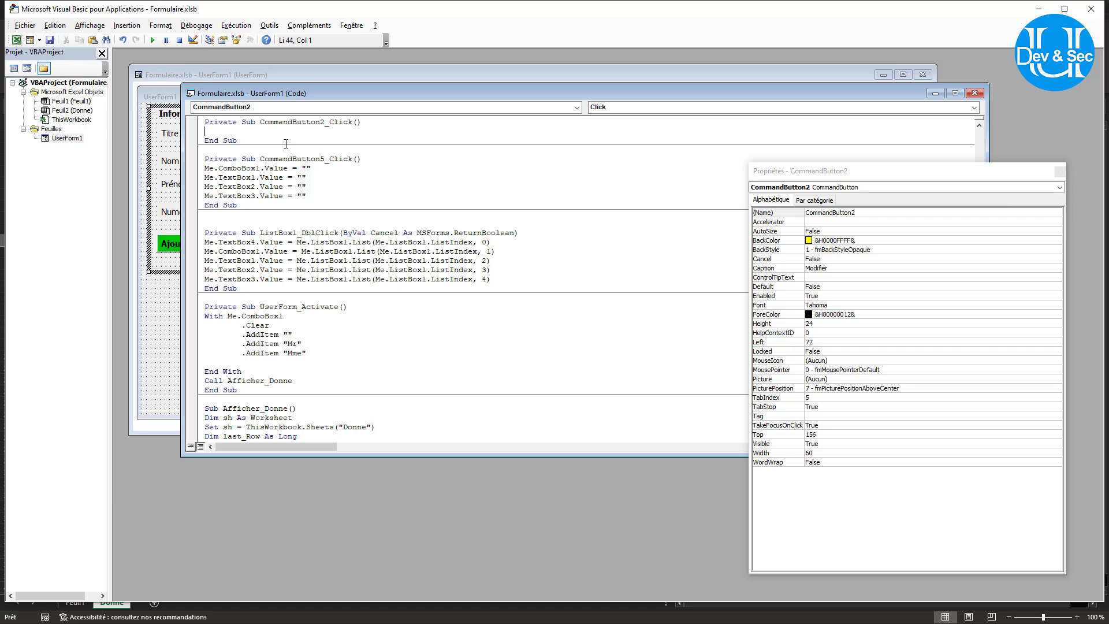
# - Begin CommandButton2_Click with the check If Me.TextBox4.Value = "" Then
pyautogui.write('If ')
pyautogui.write('Me')
pyautogui.write('.T')
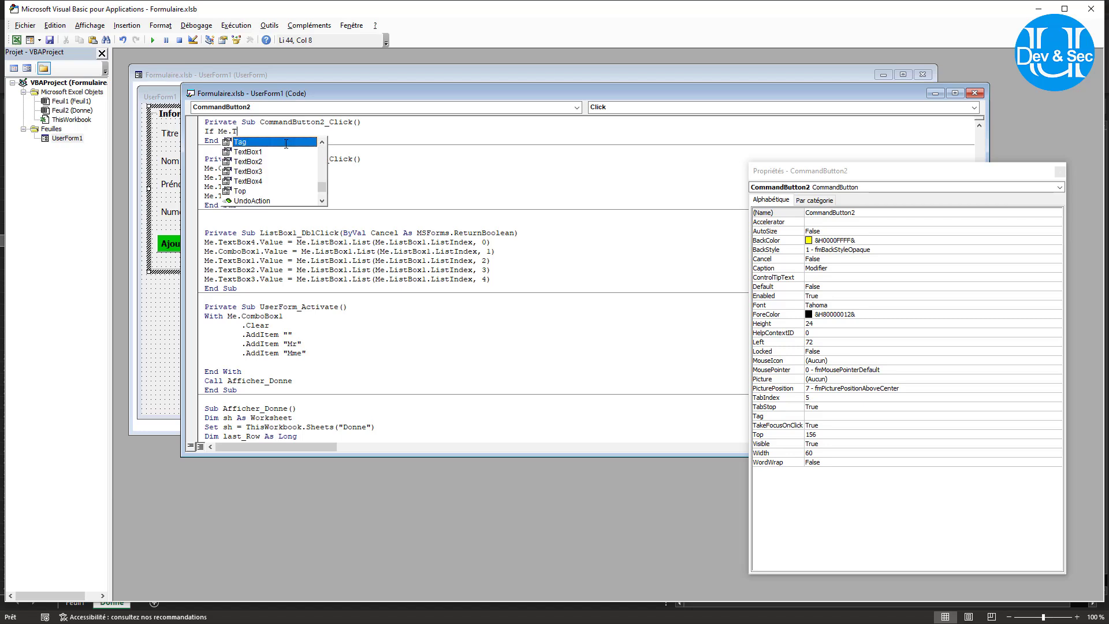
pyautogui.write('e')
pyautogui.press('Down')
pyautogui.press('Down')
pyautogui.press('Down')
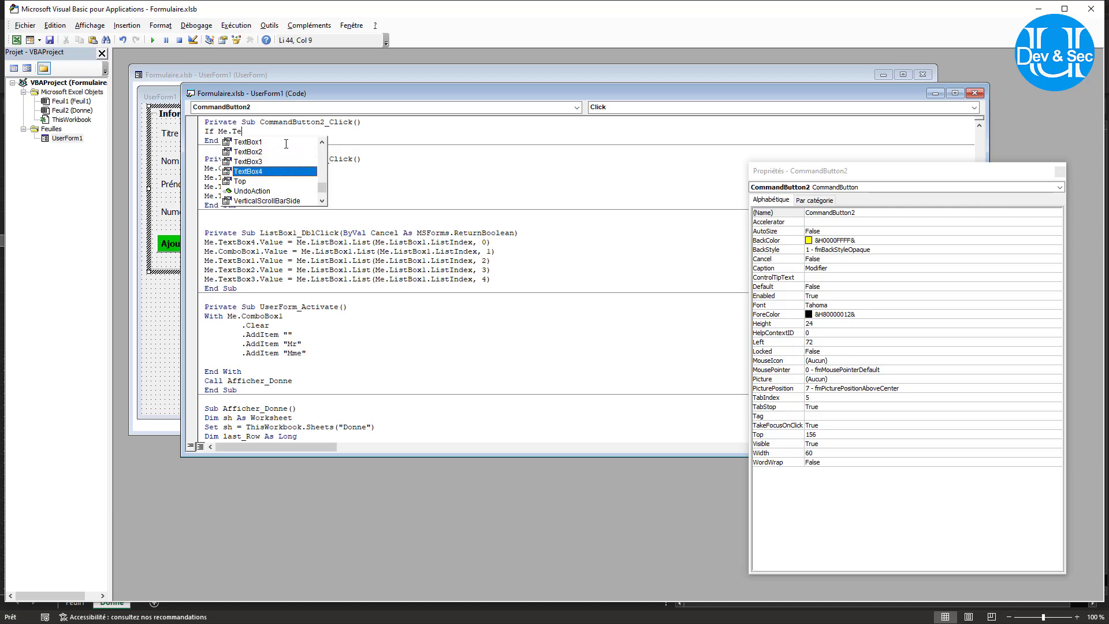
pyautogui.press('Tab')
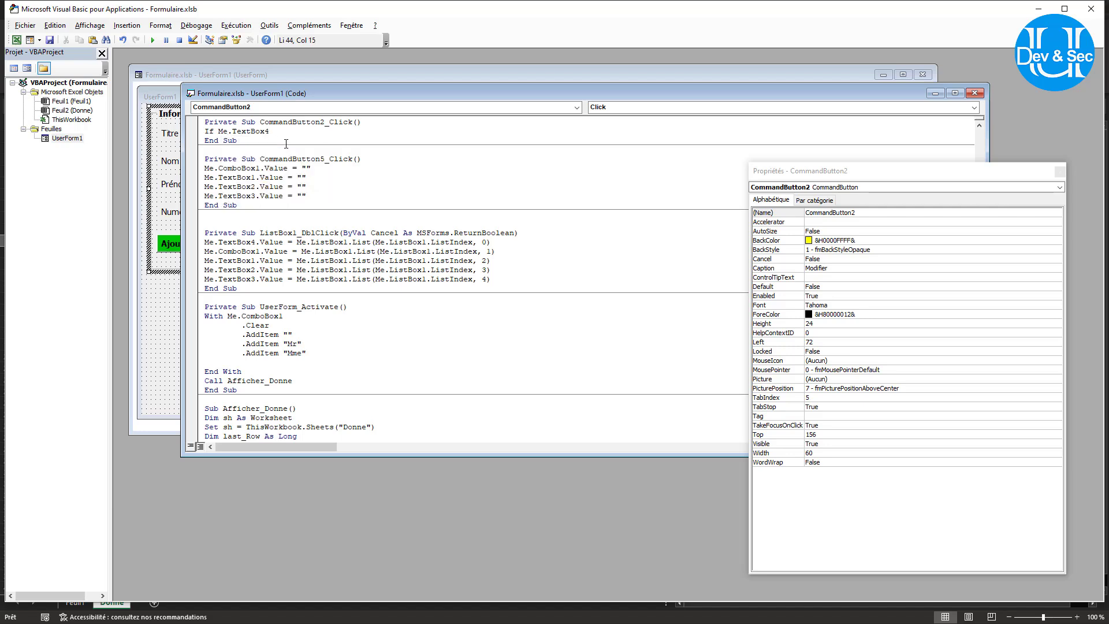
pyautogui.write('.v')
pyautogui.press('Tab')
pyautogui.write('= "')
pyautogui.write('"')
pyautogui.write('Theb')
pyautogui.write('n')
pyautogui.press('Return')
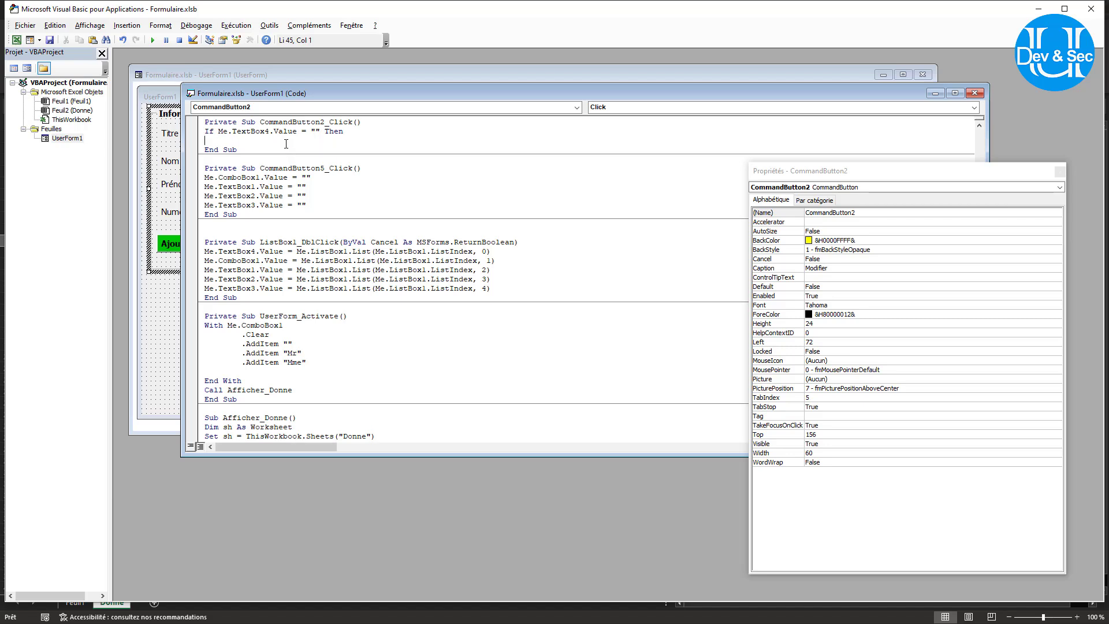
# - Inside the If, show MsgBox "Veillez Selectionner un Utilisateur", add Exit Sub, and close with End If
pyautogui.write('Msg')
pyautogui.write('Box')
pyautogui.write(' "Ve')
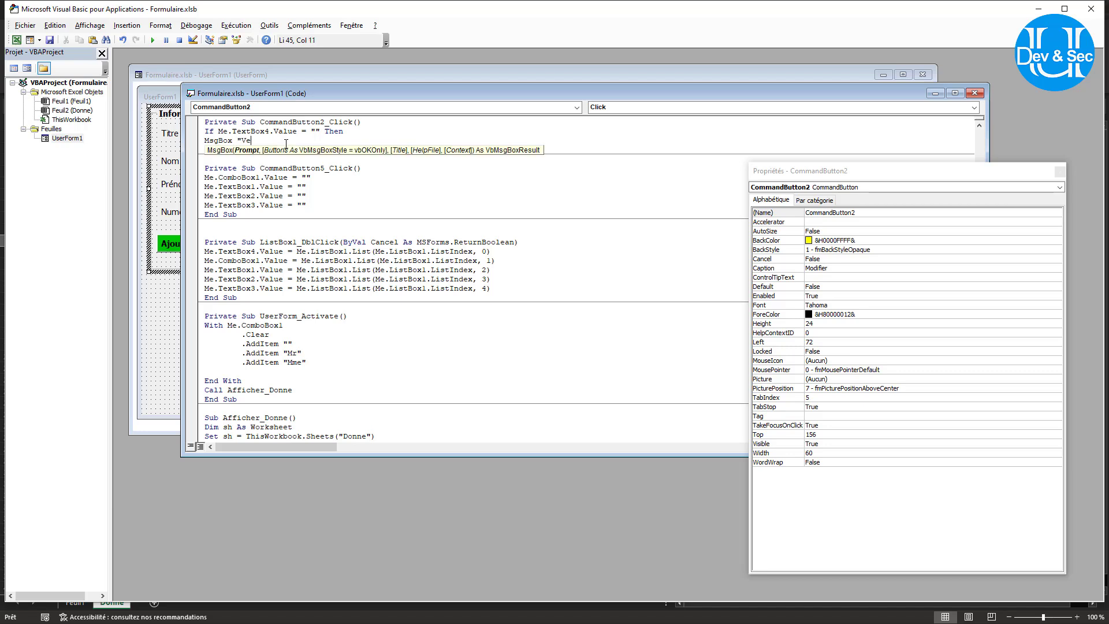
pyautogui.write('illez S')
pyautogui.write('elect')
pyautogui.write('ion')
pyautogui.press('BackSpace')
pyautogui.write('ne ')
pyautogui.write('z ')
pyautogui.write('un')
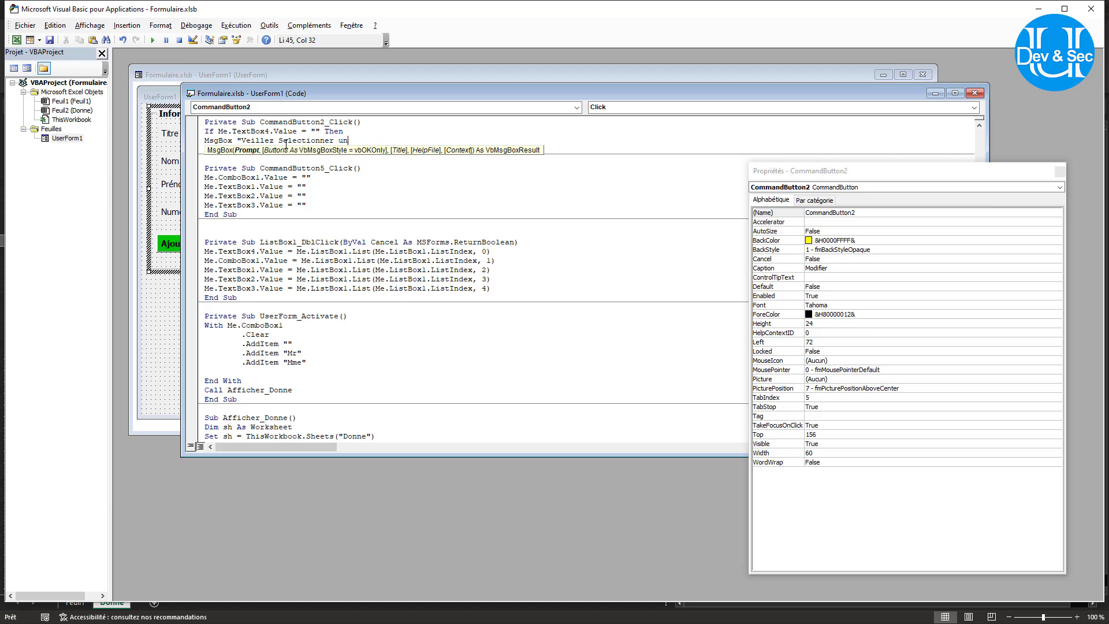
pyautogui.write('Utilis')
pyautogui.write('ateu')
pyautogui.write('r"')
pyautogui.press('Return')
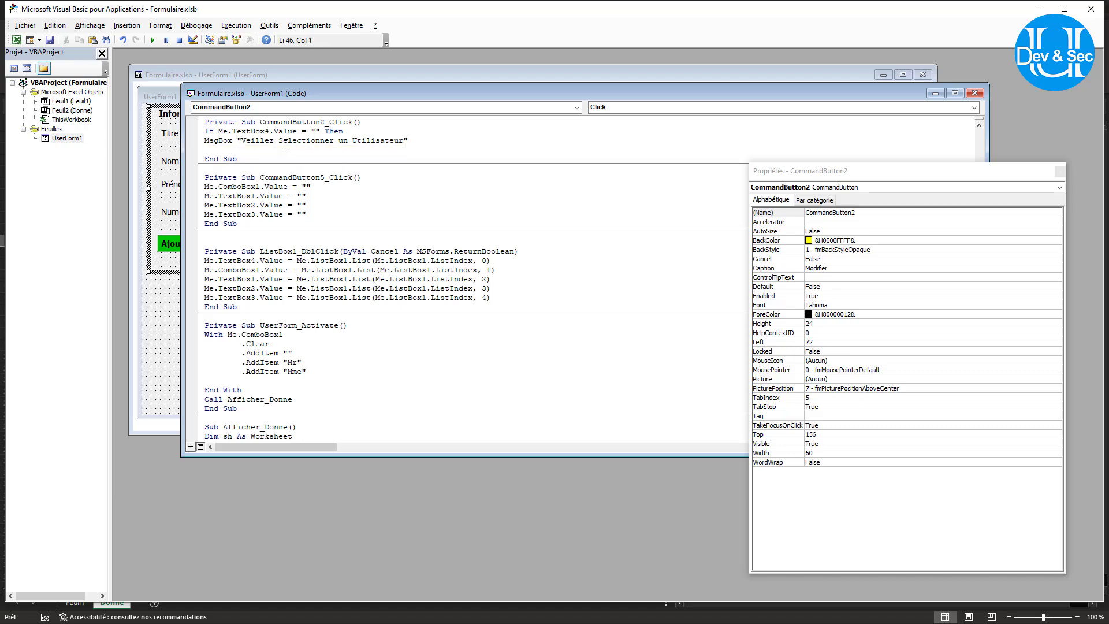
pyautogui.write('E')
pyautogui.write('xit ')
pyautogui.write('Sub')
pyautogui.press('Return')
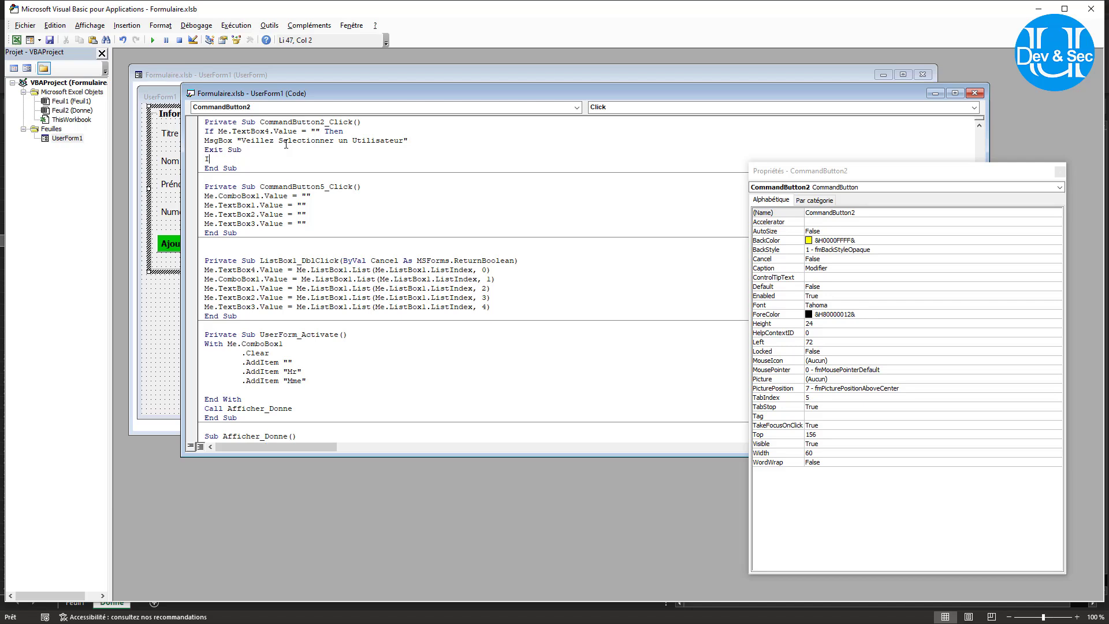
pyautogui.write('f')
pyautogui.press('BackSpace')
pyautogui.press('BackSpace')
pyautogui.write('End ')
pyautogui.write('If')
# - Select and copy the Ajouter procedure's code from Dim sh through Call Afficher_Donne
pyautogui.scroll(-3, 292, 213)
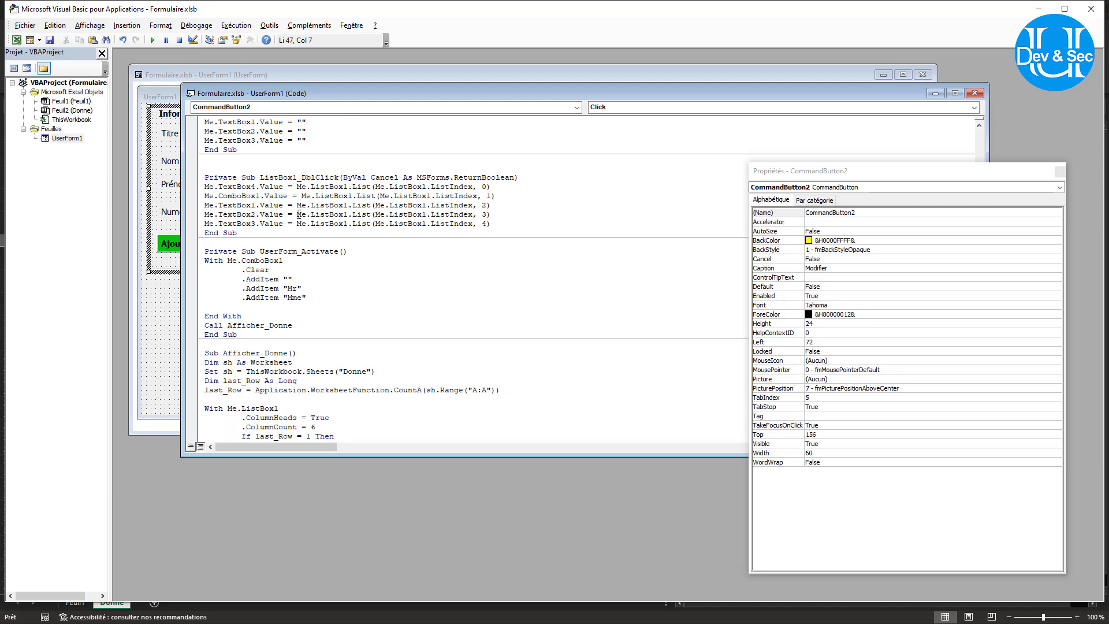
pyautogui.scroll(-2, 287, 212)
pyautogui.scroll(3, 287, 212)
pyautogui.scroll(3, 285, 211)
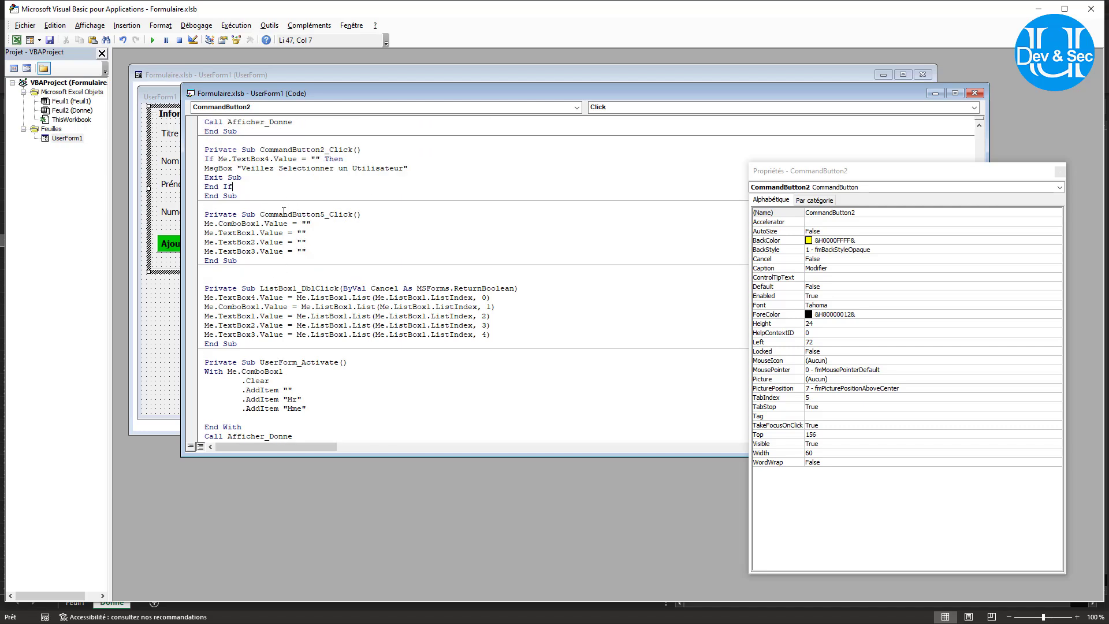
pyautogui.scroll(5, 284, 211)
pyautogui.scroll(3, 284, 211)
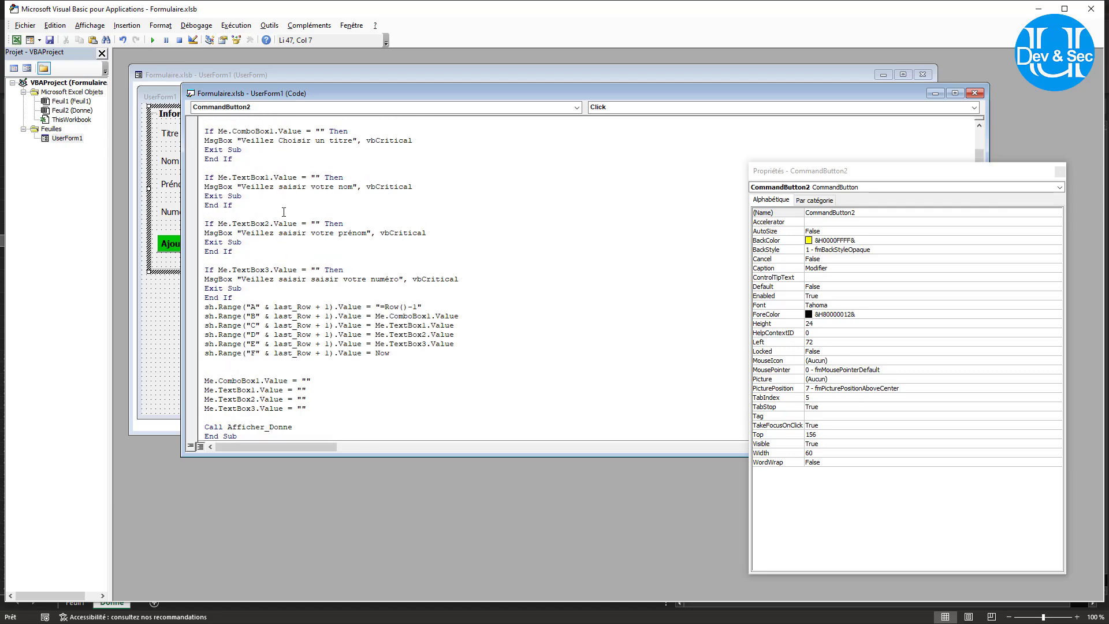
pyautogui.scroll(3, 283, 212)
pyautogui.moveTo(205, 141)
pyautogui.mouseDown()
pyautogui.moveTo(268, 312)
pyautogui.moveTo(314, 353)
pyautogui.mouseUp()
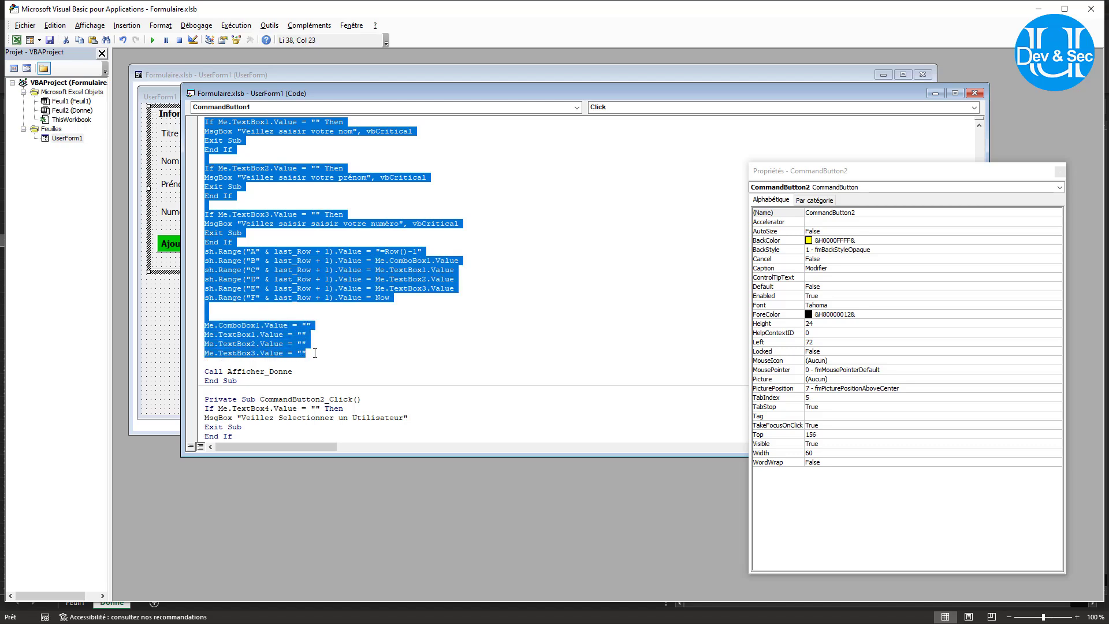
pyautogui.moveTo(314, 353); pyautogui.dragTo(317, 369)
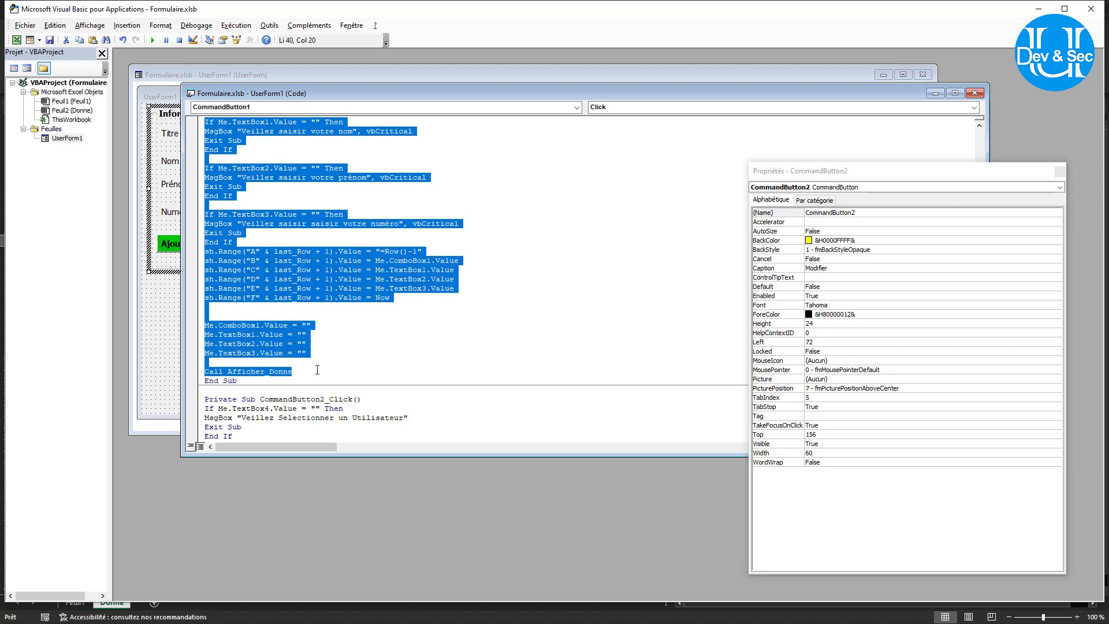
# - Paste the copied add-record code on a new line after End If in CommandButton2_Click
pyautogui.scroll(-3, 317, 364)
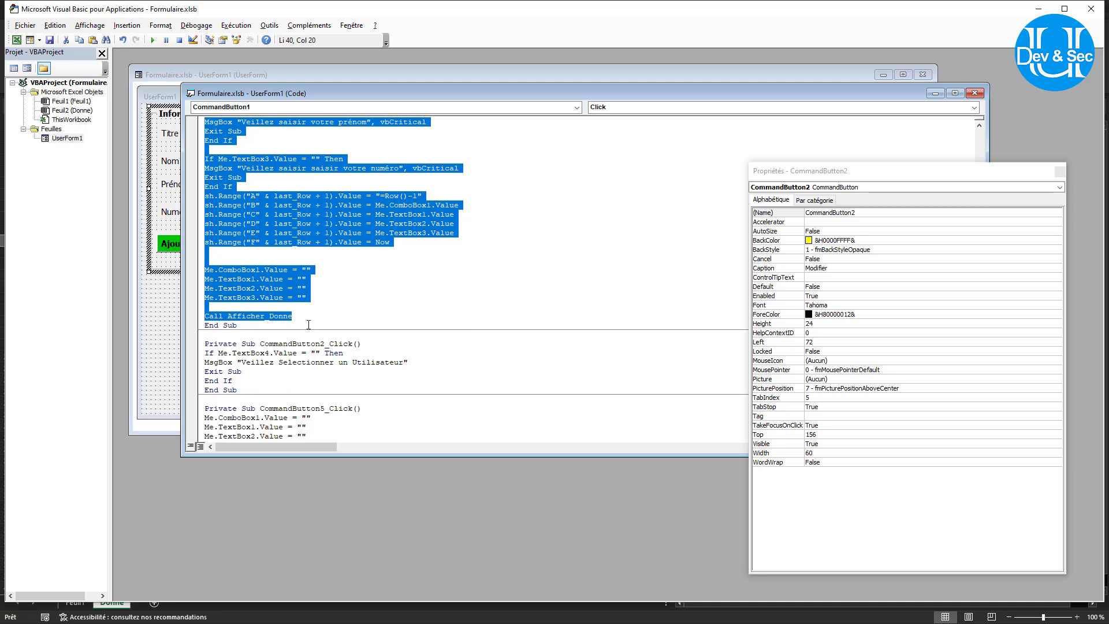
pyautogui.scroll(-3, 312, 341)
pyautogui.scroll(-2, 308, 318)
pyautogui.scroll(-2, 304, 307)
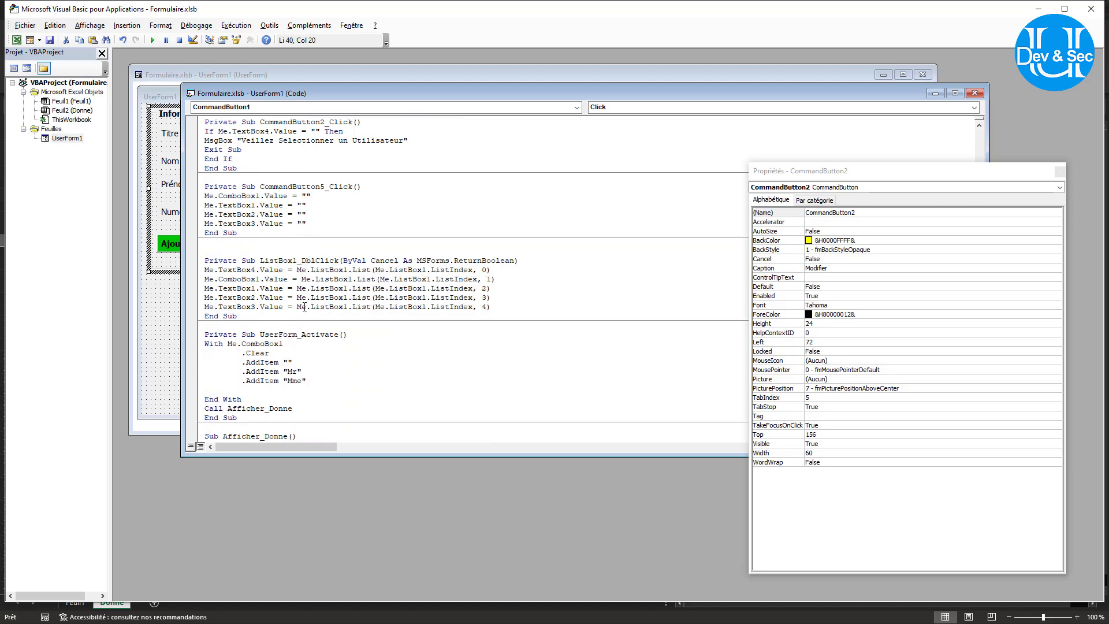
pyautogui.scroll(3, 304, 306)
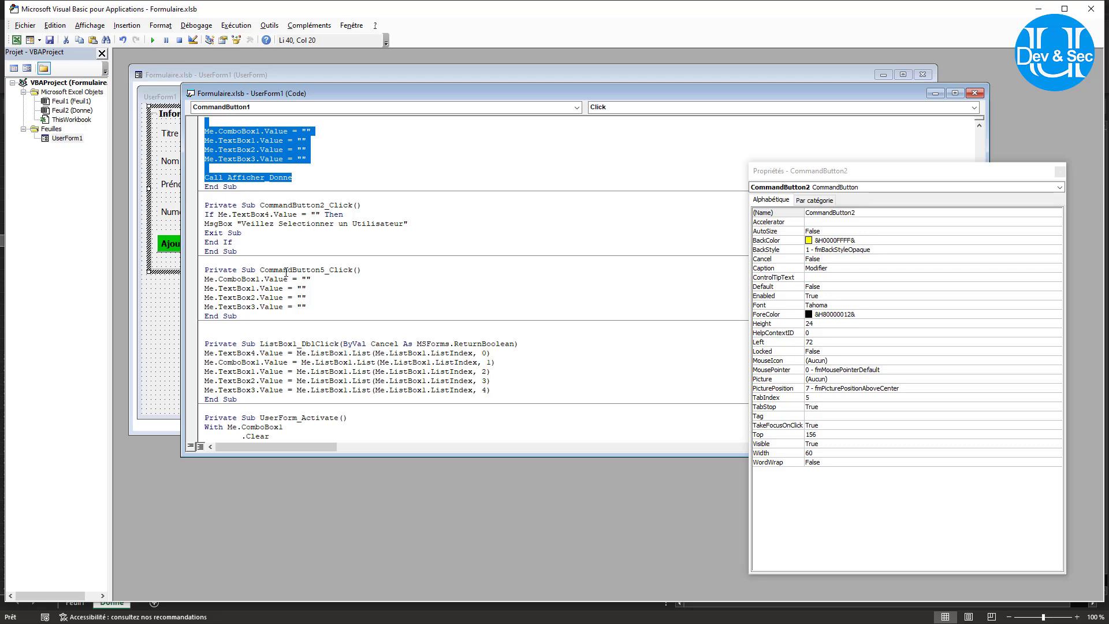
pyautogui.click(246, 241)
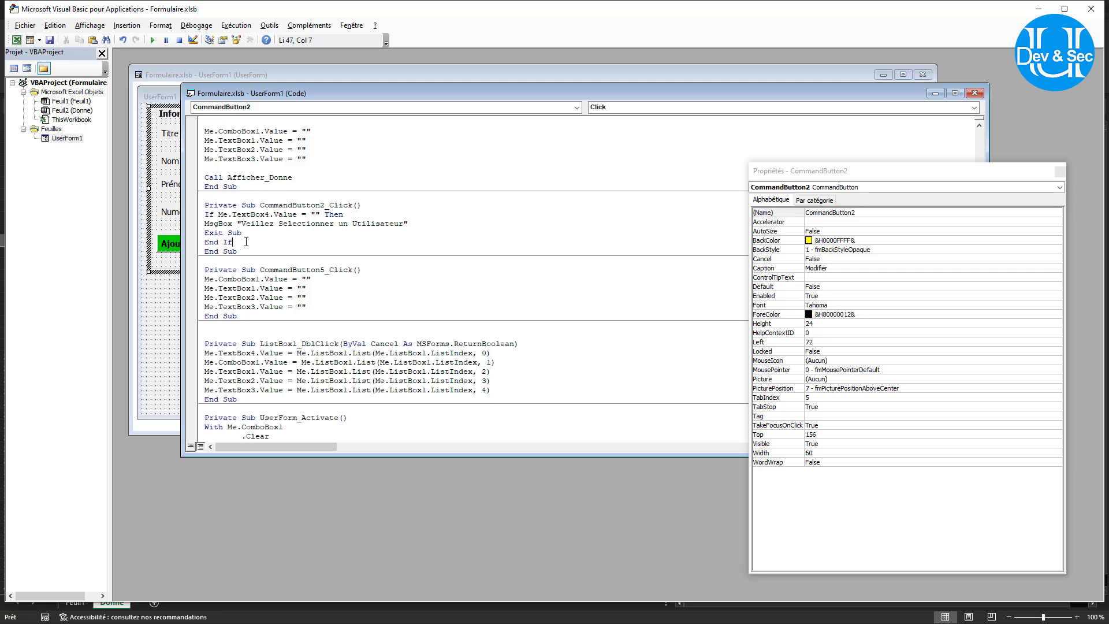
pyautogui.press('Return')
pyautogui.press('Return')
pyautogui.press('Return')
pyautogui.press('Up')
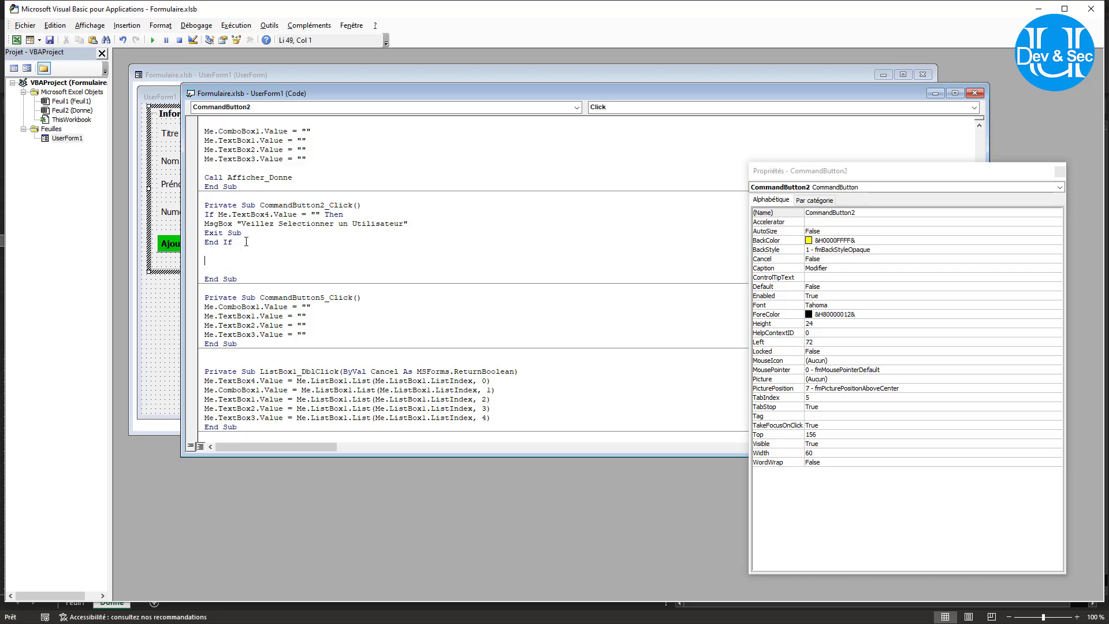
pyautogui.scroll(9, 246, 241)
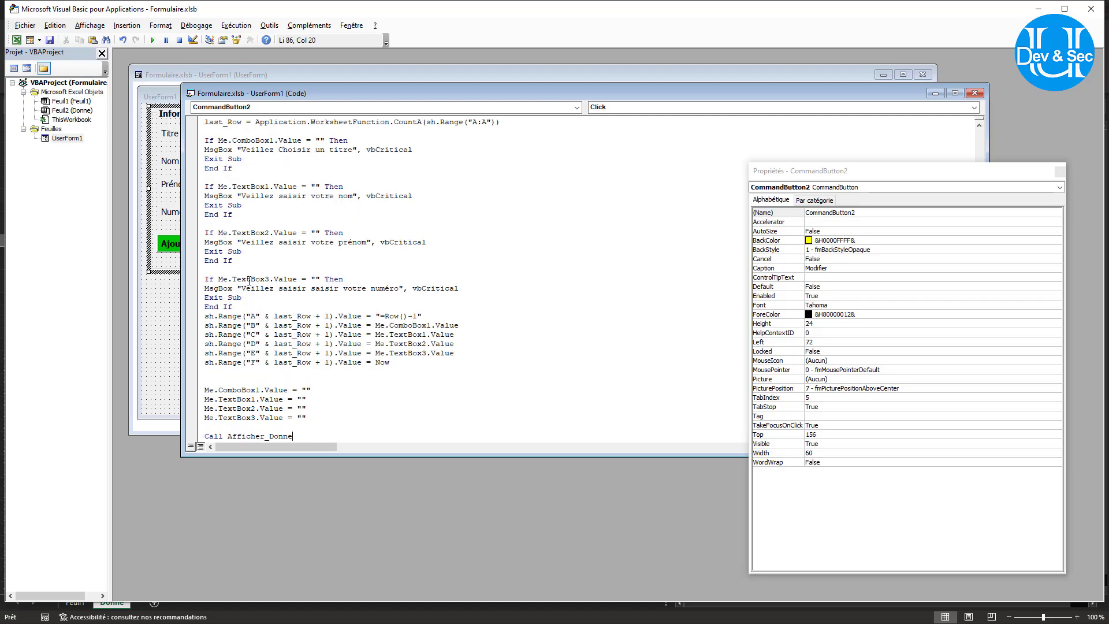
# - Rename the last_Row variable to selection_Row in the Dim and assignment lines
pyautogui.scroll(1, 219, 263)
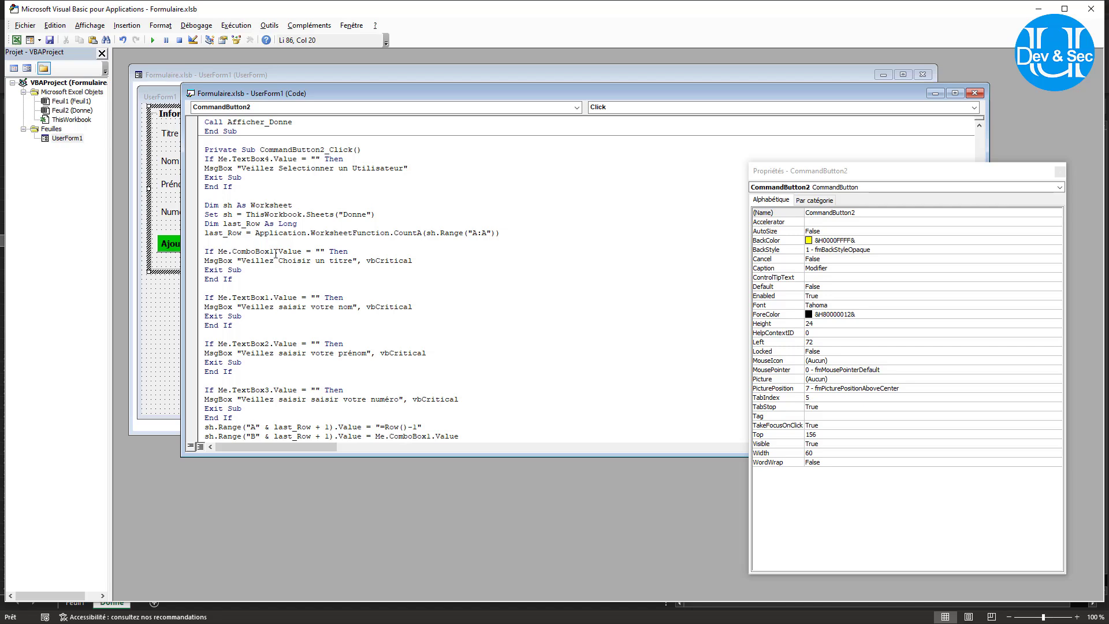
pyautogui.moveTo(241, 224); pyautogui.dragTo(224, 224)
pyautogui.write('sele')
pyautogui.write('ction')
pyautogui.moveTo(265, 224); pyautogui.dragTo(223, 223)
pyautogui.hotkey('ctrl', 'c')
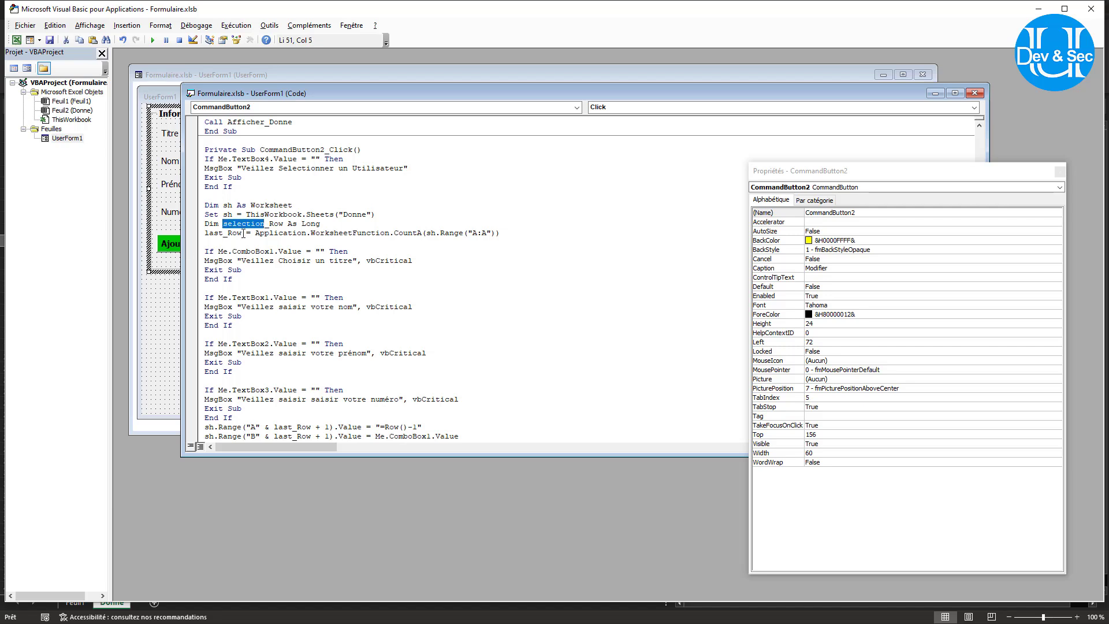
pyautogui.moveTo(242, 232); pyautogui.dragTo(205, 233)
pyautogui.click(229, 237)
pyautogui.hotkey('ctrl', 'v')
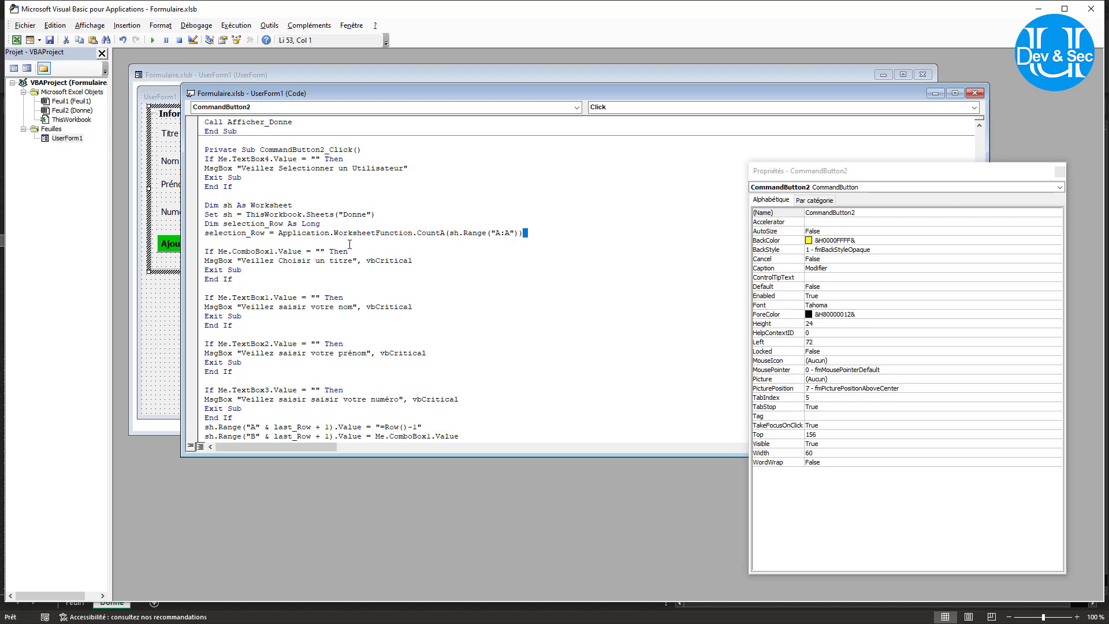
# - Replace the CountA call with WorksheetFunction.Match(Me.TextBox4.Value, sh.Range("A:A"), 0)
pyautogui.moveTo(527, 233)
pyautogui.mouseDown()
pyautogui.moveTo(357, 226)
pyautogui.moveTo(419, 234)
pyautogui.mouseUp()
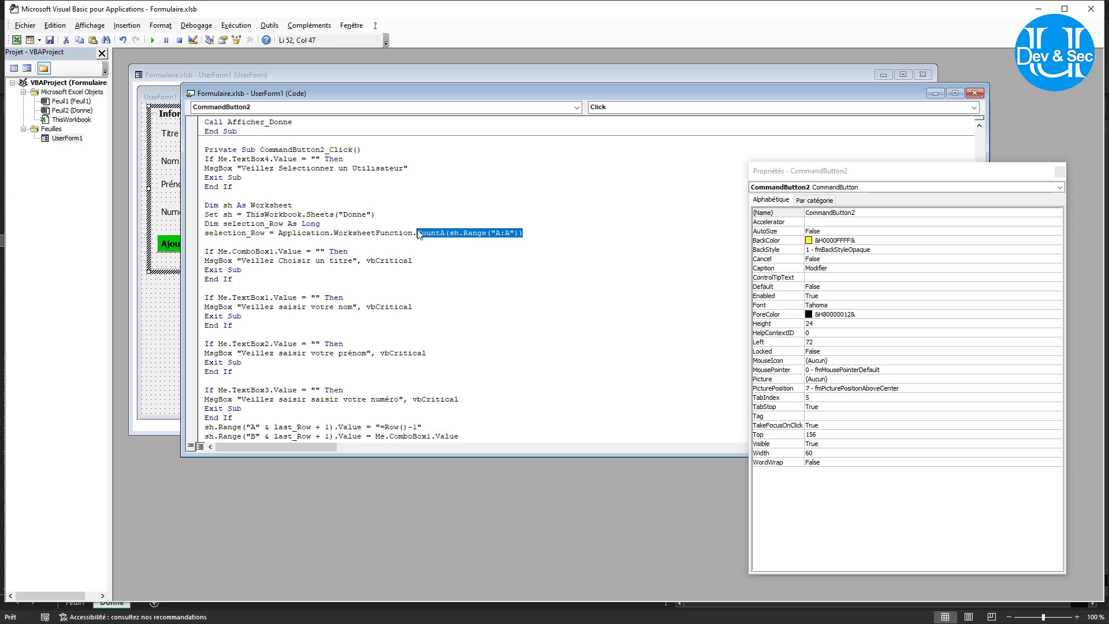
pyautogui.press('Delete')
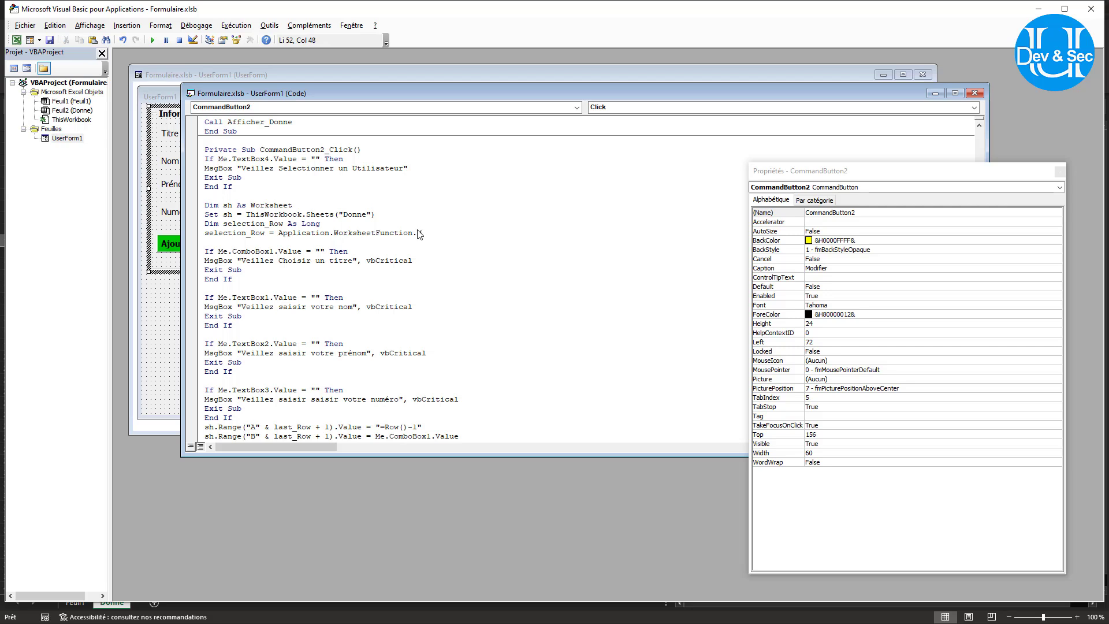
pyautogui.hotkey('ctrl', 'space')
pyautogui.press('Tab')
pyautogui.write('(')
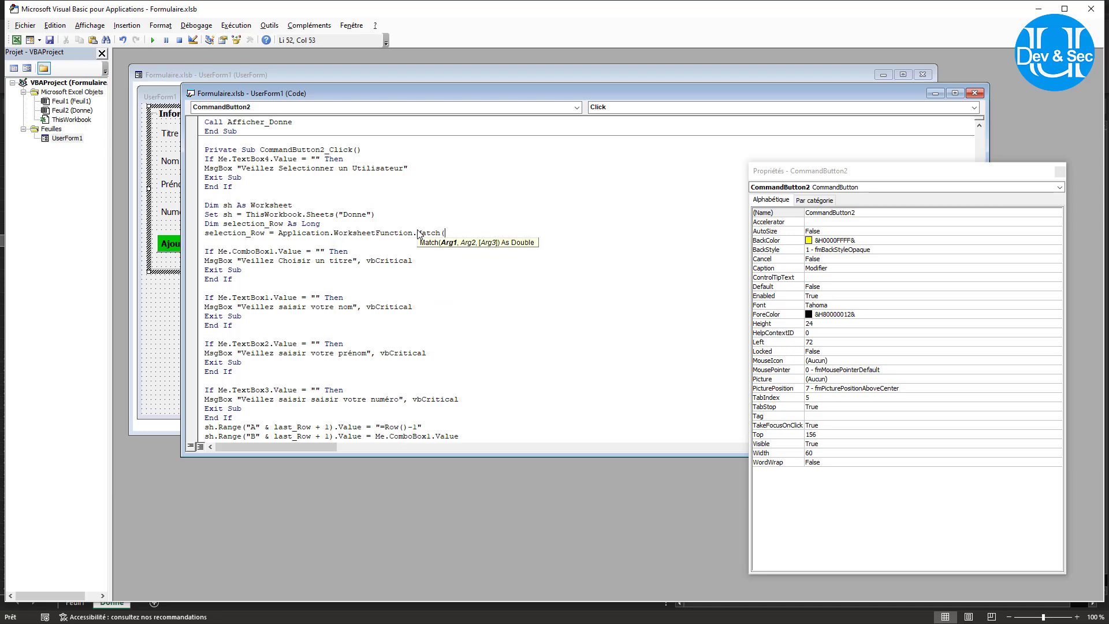
pyautogui.write('Me.')
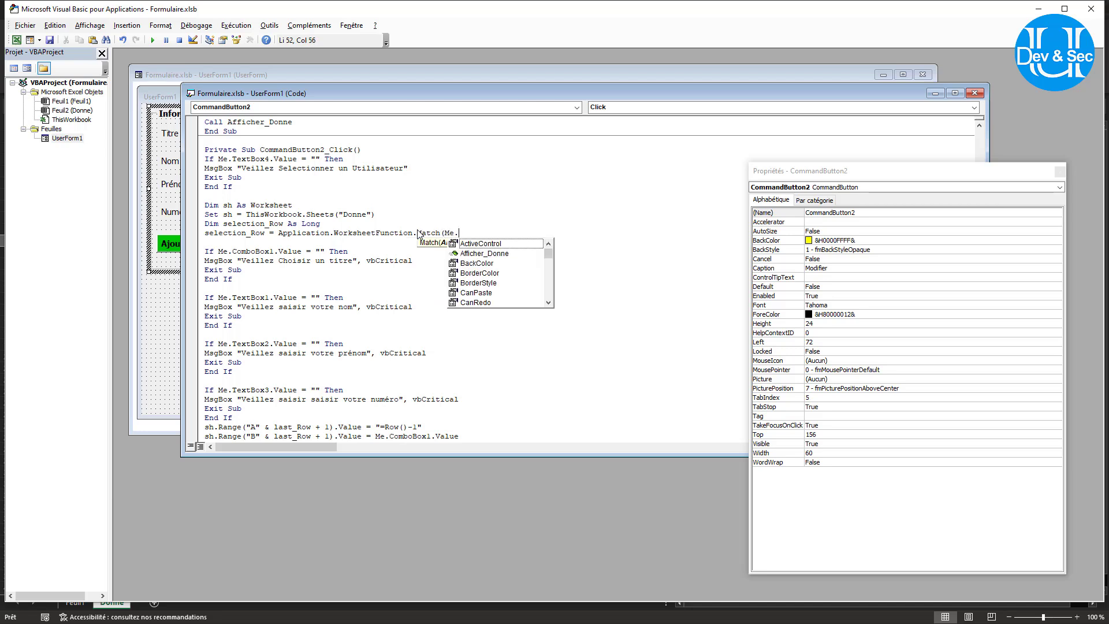
pyautogui.write('T')
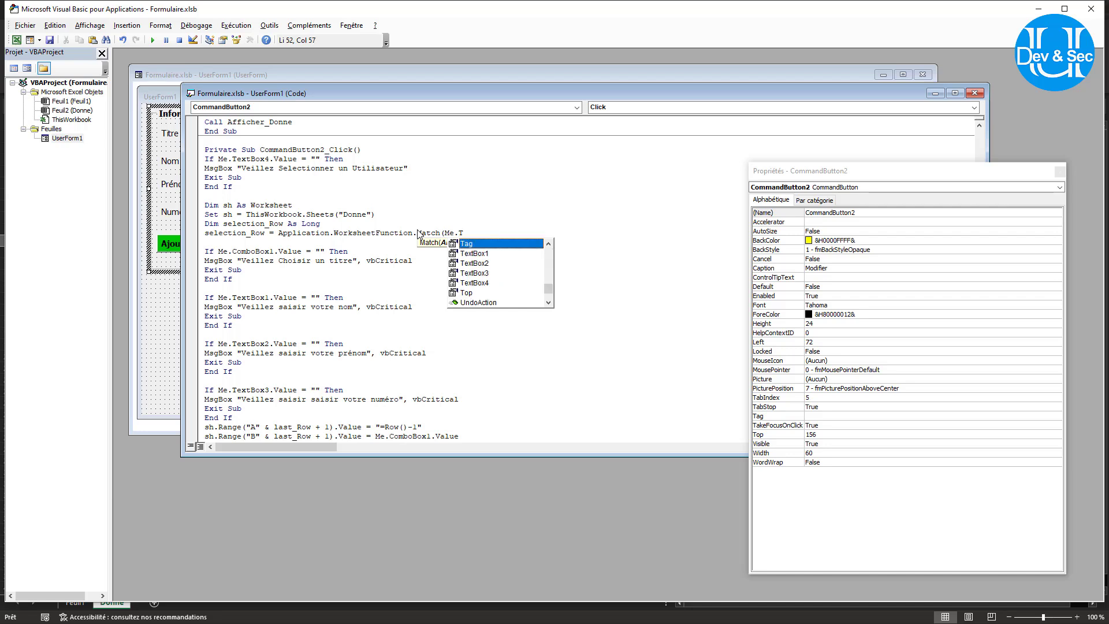
pyautogui.press('Down')
pyautogui.press('Down')
pyautogui.press('Down')
pyautogui.press('Down')
pyautogui.press('Tab')
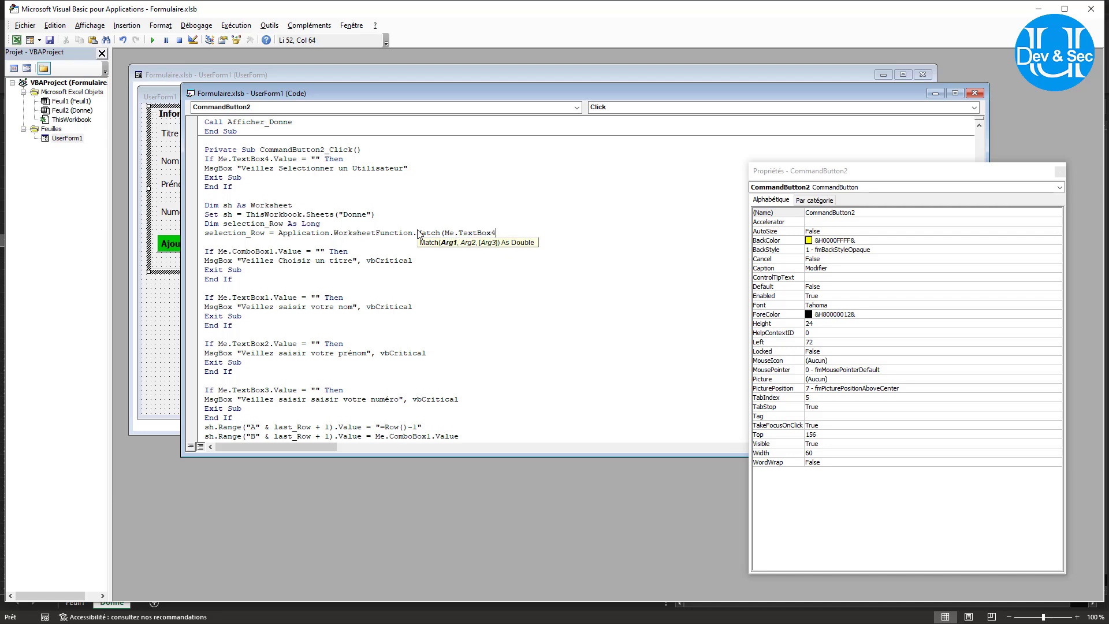
pyautogui.write('.')
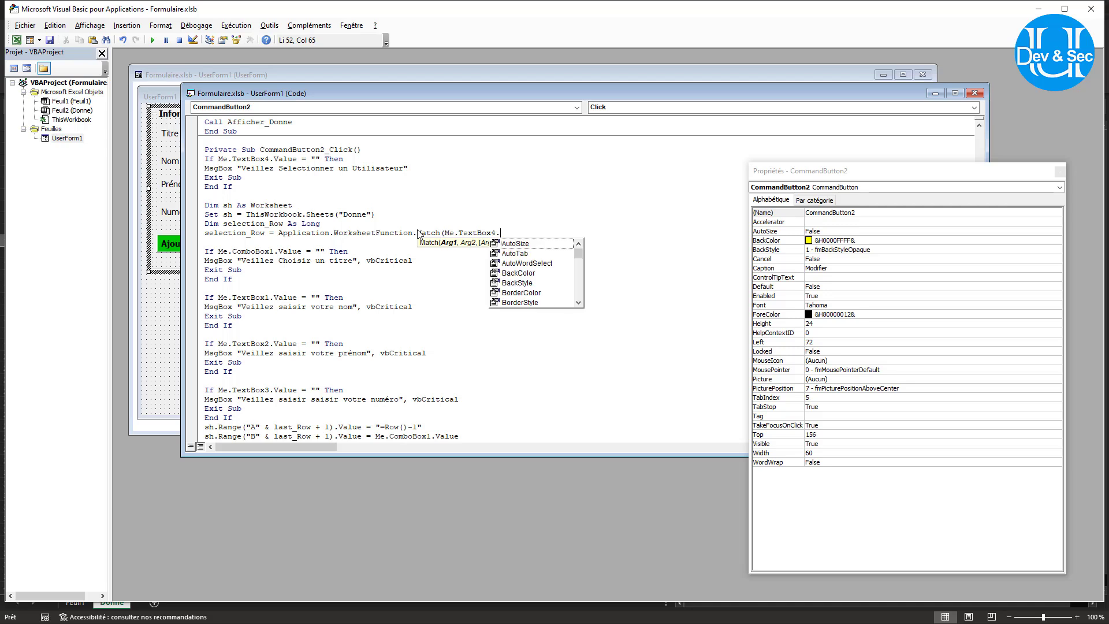
pyautogui.write('v')
pyautogui.press('Tab')
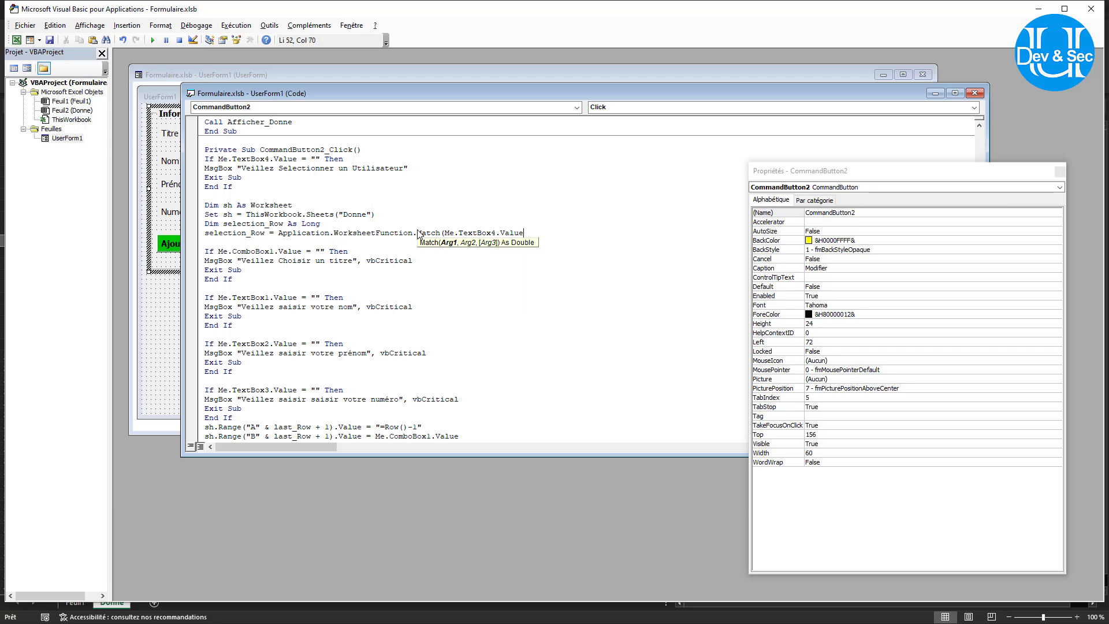
pyautogui.write(', s')
pyautogui.write('h.R')
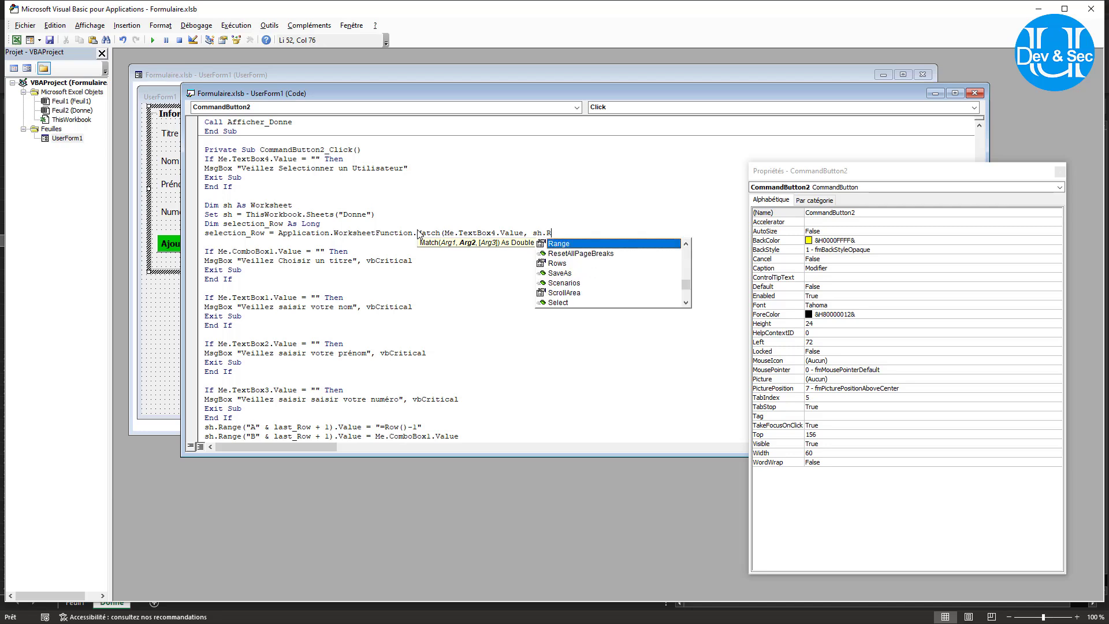
pyautogui.press('Tab')
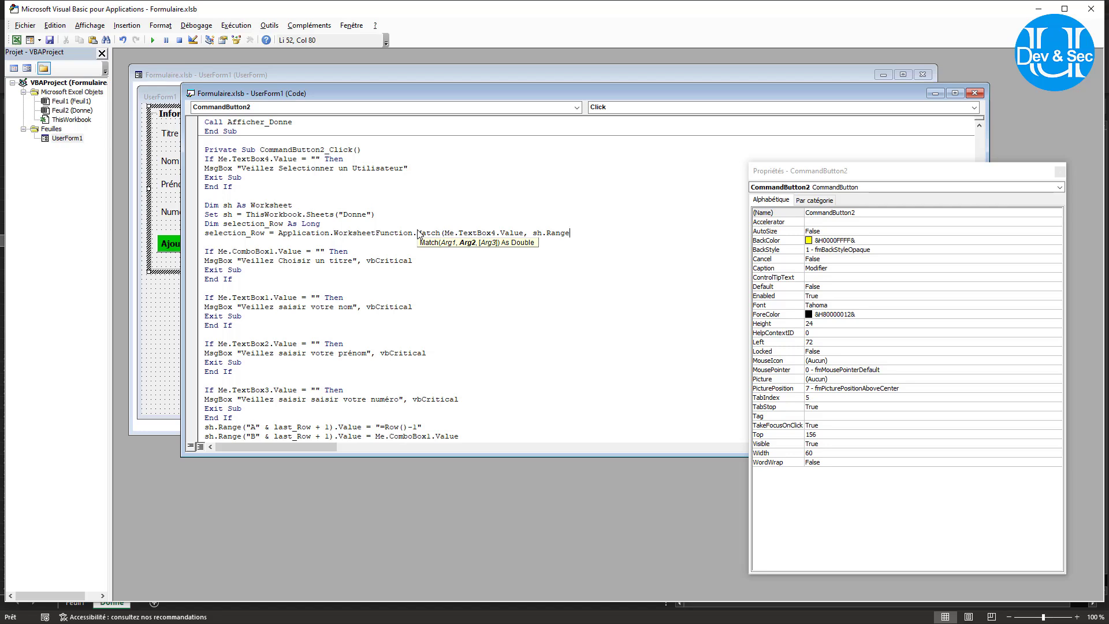
pyautogui.write('("')
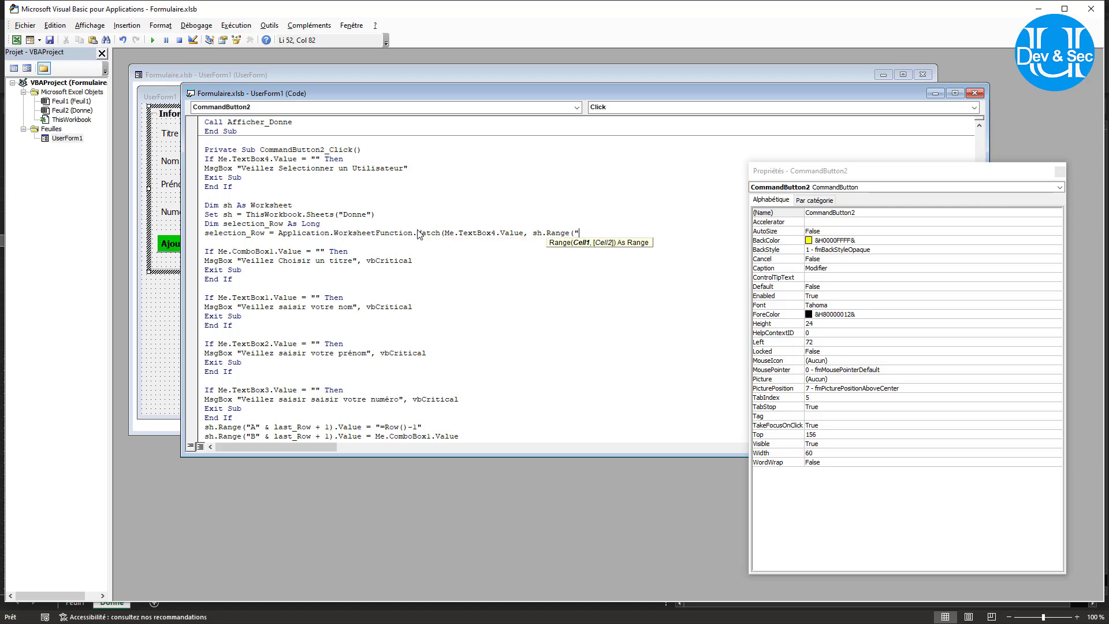
pyautogui.write('A')
pyautogui.write(':A')
pyautogui.write('"')
pyautogui.write(')')
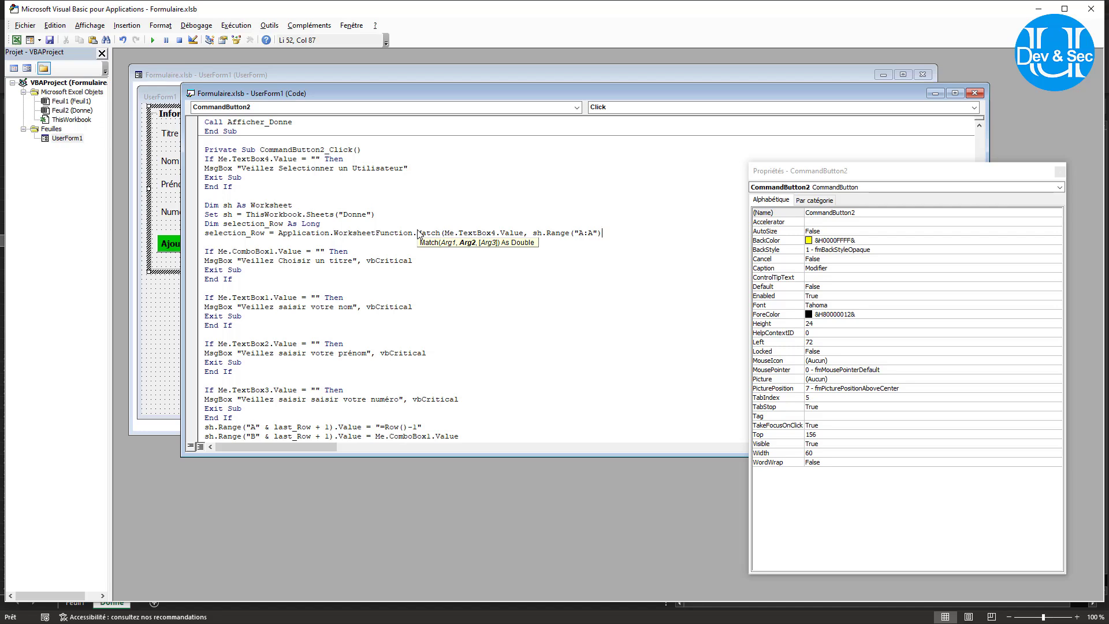
pyautogui.write(', 0')
pyautogui.write(')')
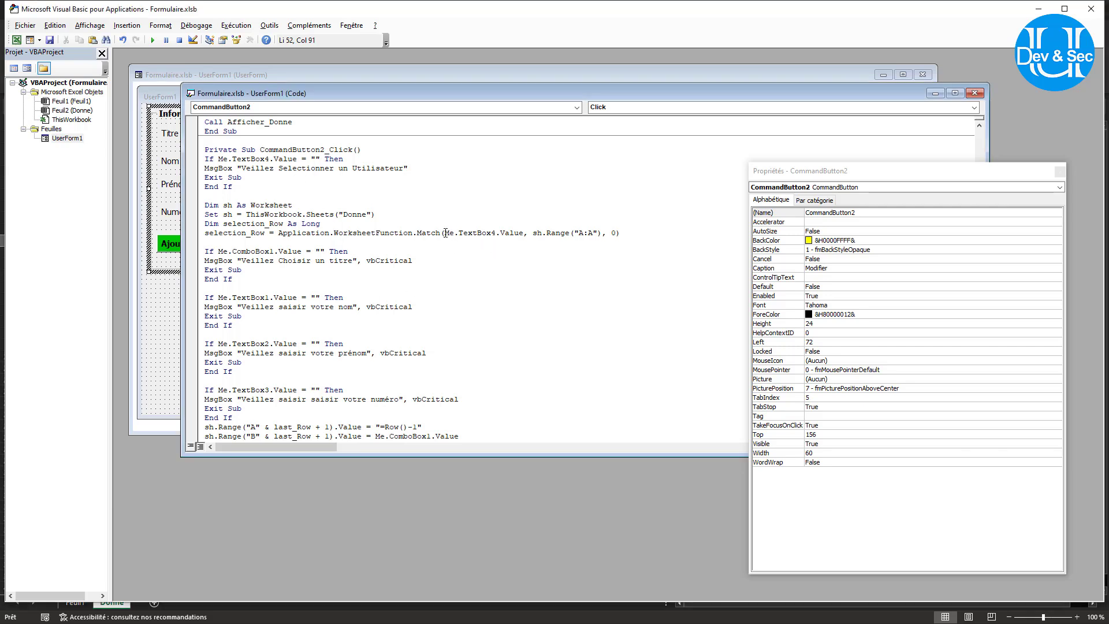
# - Wrap the Match lookup value in CLng so it reads CLng(Me.TextBox4.Value)
pyautogui.moveTo(446, 233)
pyautogui.mouseDown()
pyautogui.moveTo(593, 233)
pyautogui.moveTo(579, 232)
pyautogui.mouseUp()
pyautogui.click(444, 233)
pyautogui.write('(')
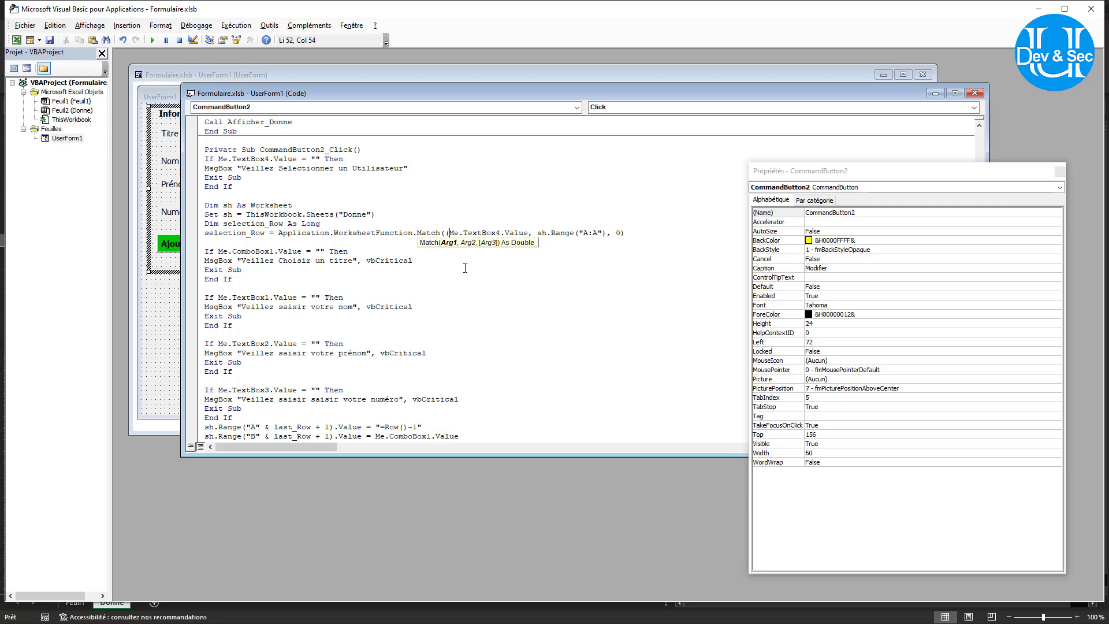
pyautogui.press('Right')
pyautogui.press('Right')
pyautogui.press('Right')
pyautogui.write(')')
pyautogui.press('Left')
pyautogui.press('Left')
pyautogui.press('Left')
pyautogui.write('cl')
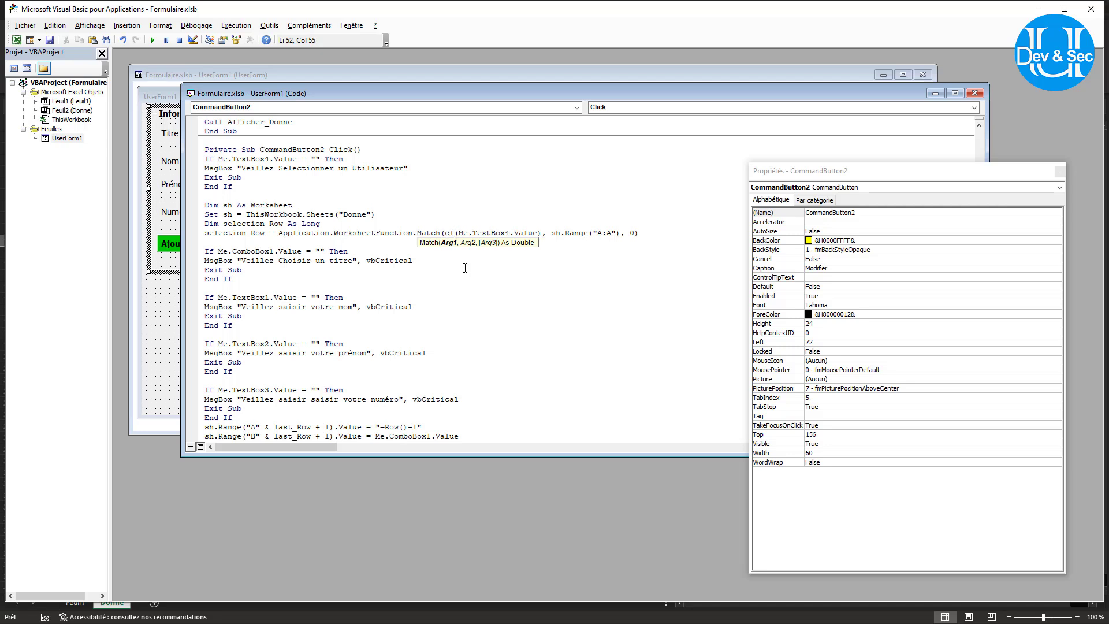
pyautogui.hotkey('ctrl', 'space')
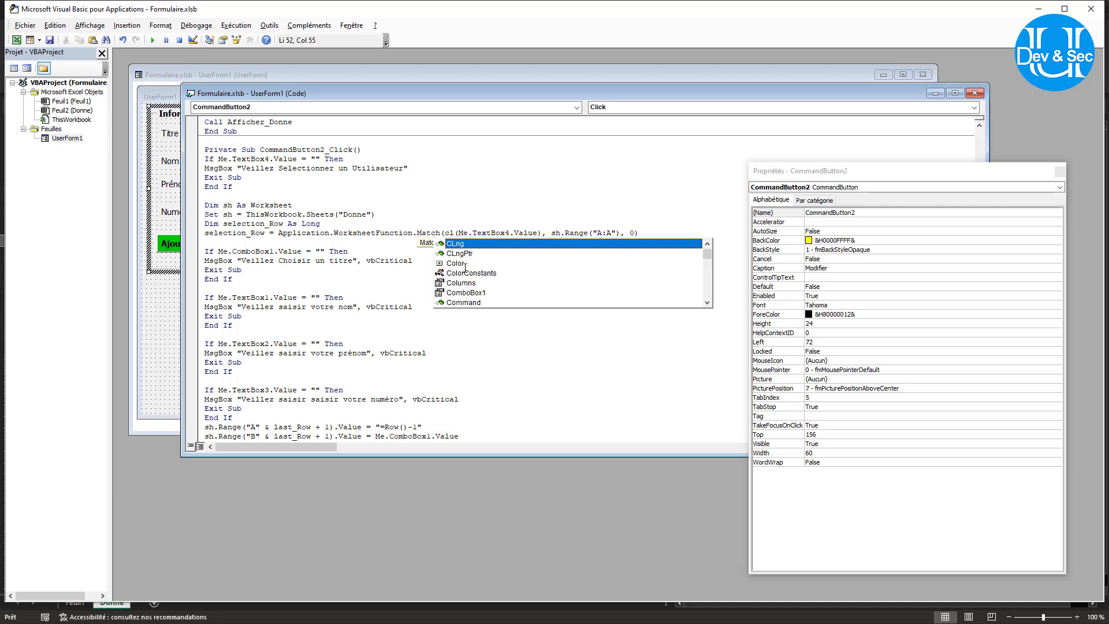
pyautogui.press('Tab')
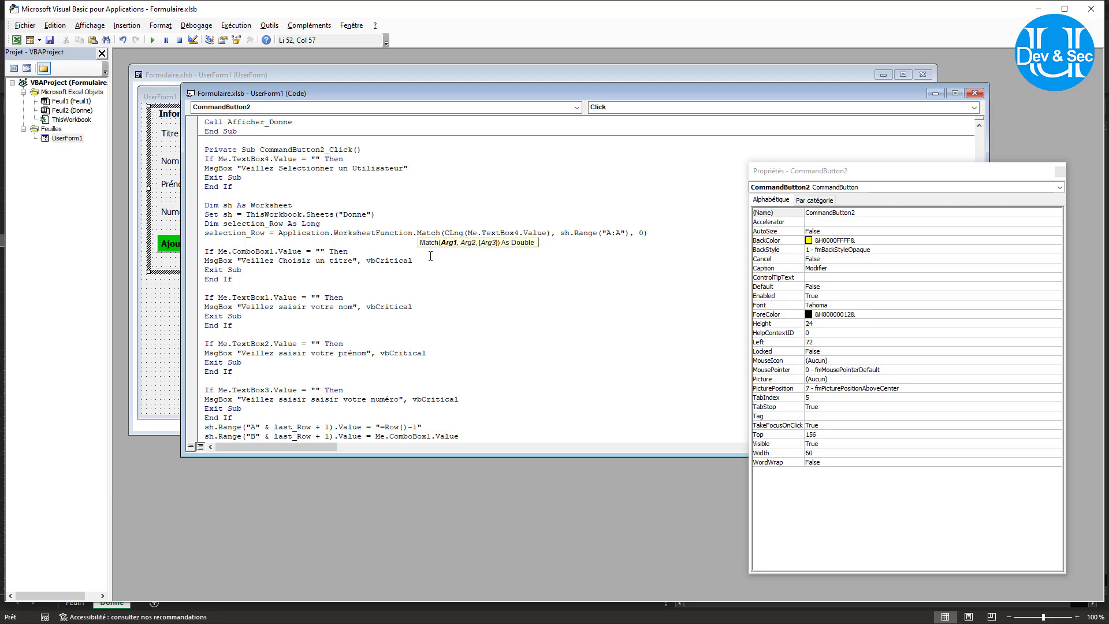
# - Replace last_Row + 1 with selection_Row in the lines writing columns A through F
pyautogui.scroll(-3, 316, 315)
pyautogui.scroll(2, 285, 193)
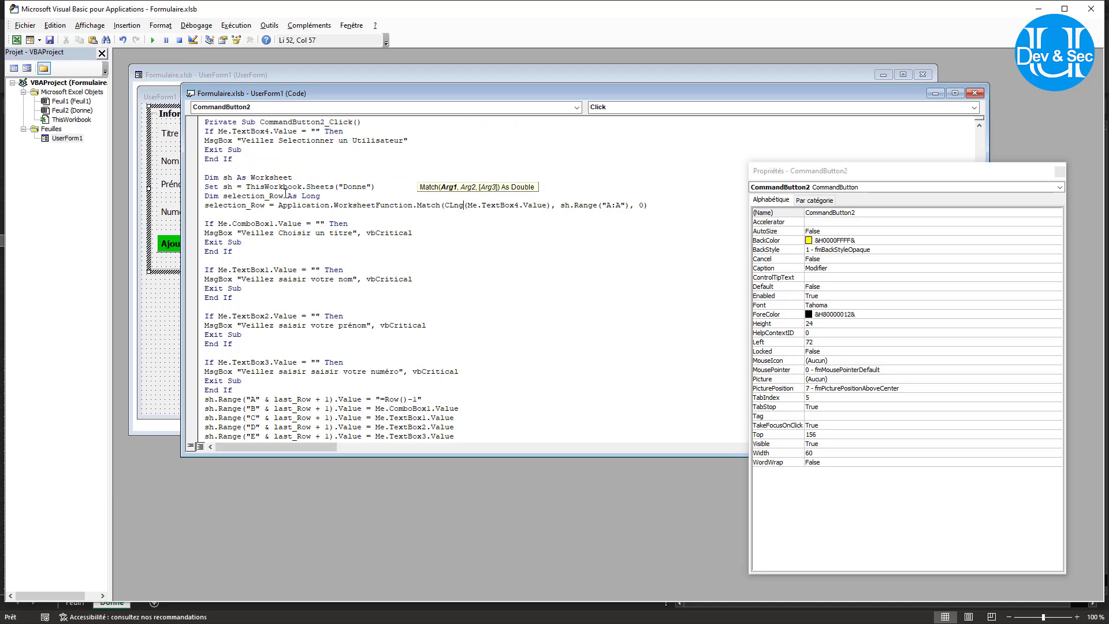
pyautogui.moveTo(265, 206); pyautogui.dragTo(202, 206)
pyautogui.hotkey('ctrl', 'c')
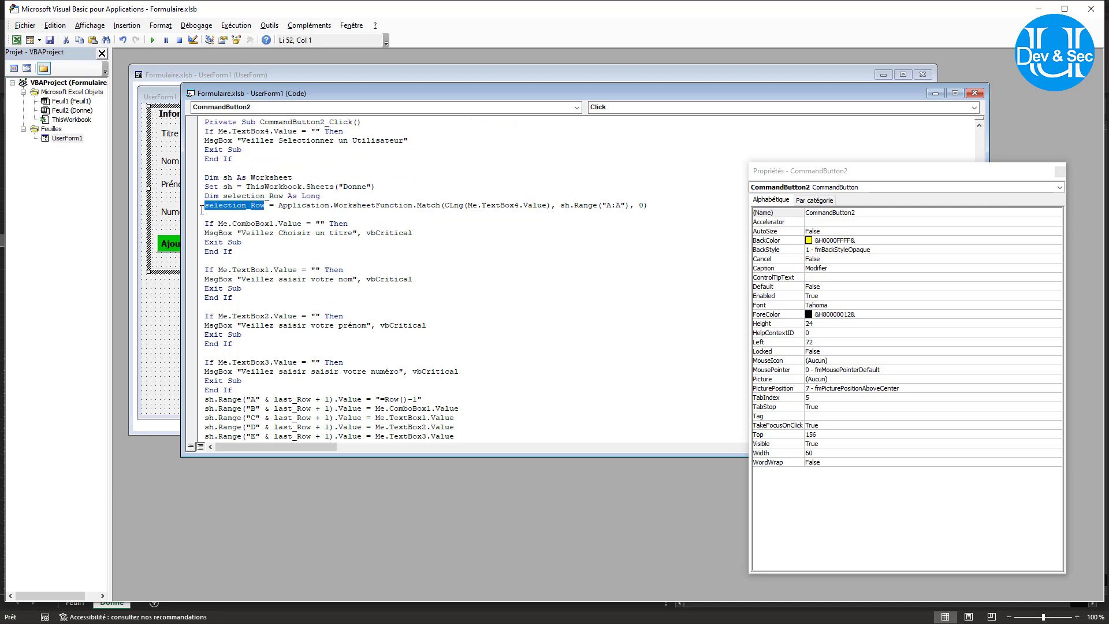
pyautogui.scroll(-2, 202, 209)
pyautogui.scroll(-1, 202, 209)
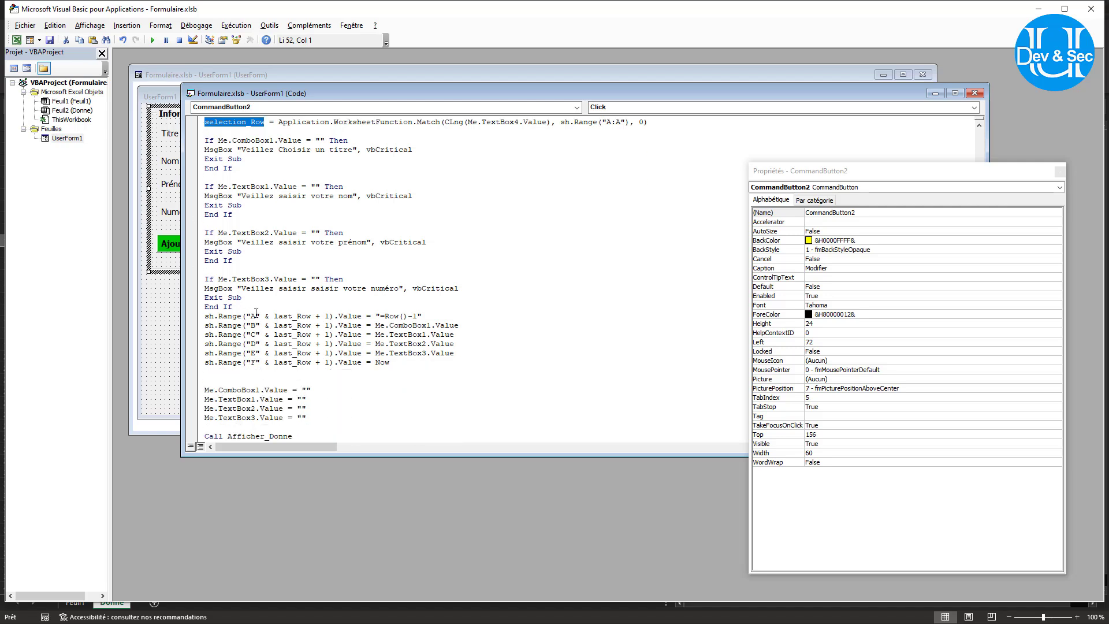
pyautogui.moveTo(274, 316); pyautogui.dragTo(330, 316)
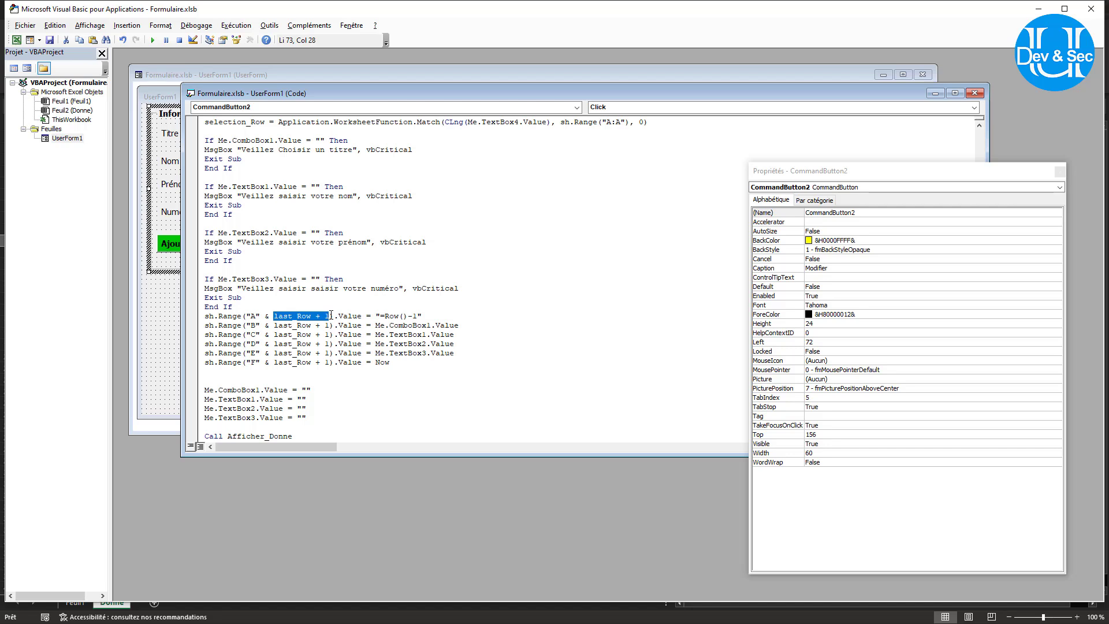
pyautogui.hotkey('ctrl', 'v')
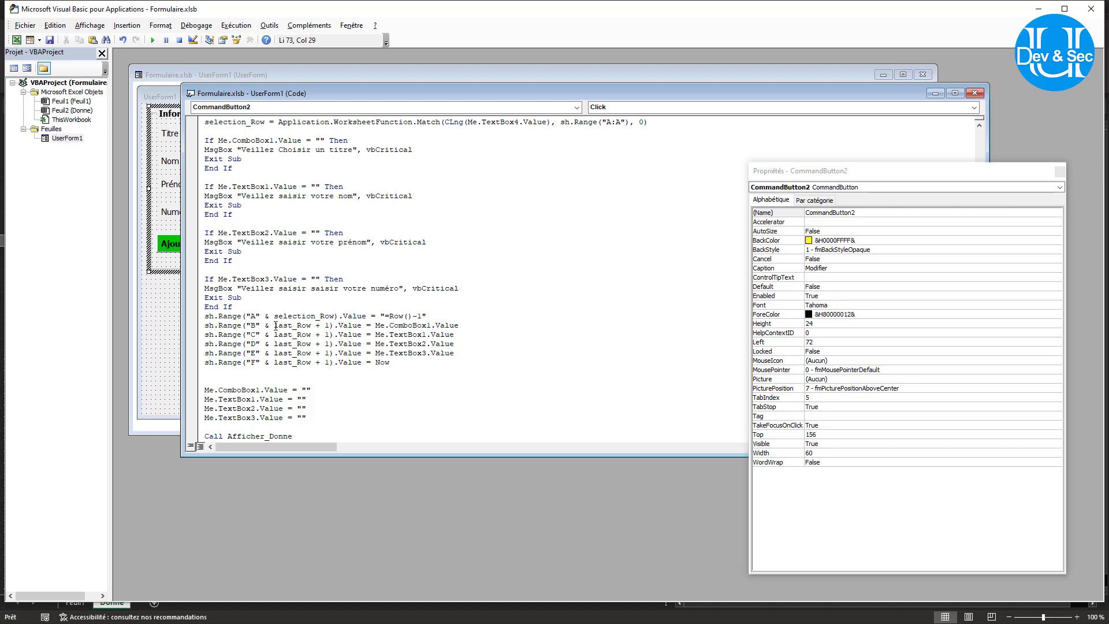
pyautogui.moveTo(274, 325); pyautogui.dragTo(330, 325)
pyautogui.hotkey('ctrl', 'v')
pyautogui.moveTo(274, 334)
pyautogui.mouseDown()
pyautogui.moveTo(335, 343)
pyautogui.moveTo(274, 353)
pyautogui.mouseUp()
pyautogui.hotkey('ctrl', 'v')
pyautogui.hotkey('ctrl', 'v')
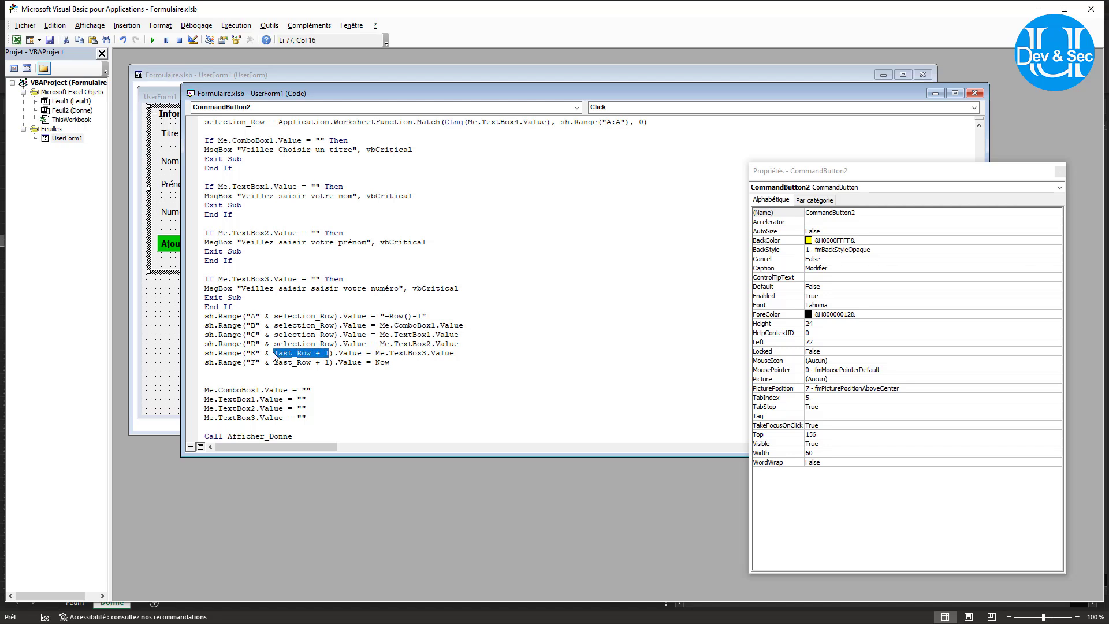
pyautogui.hotkey('ctrl', 'v')
pyautogui.moveTo(274, 362); pyautogui.dragTo(330, 362)
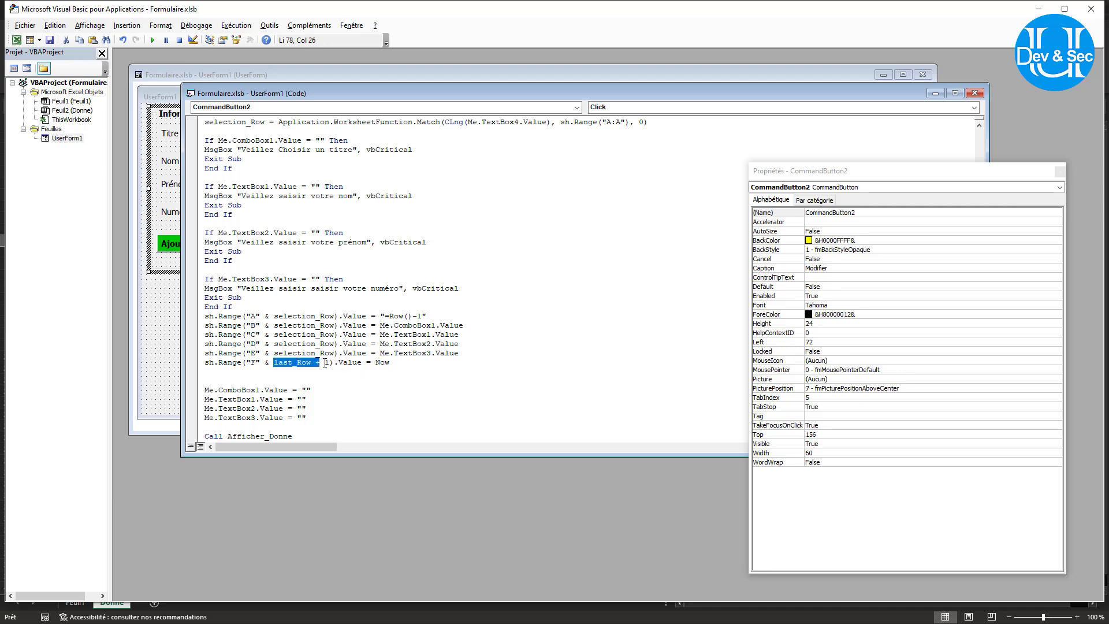
pyautogui.hotkey('ctrl', 'v')
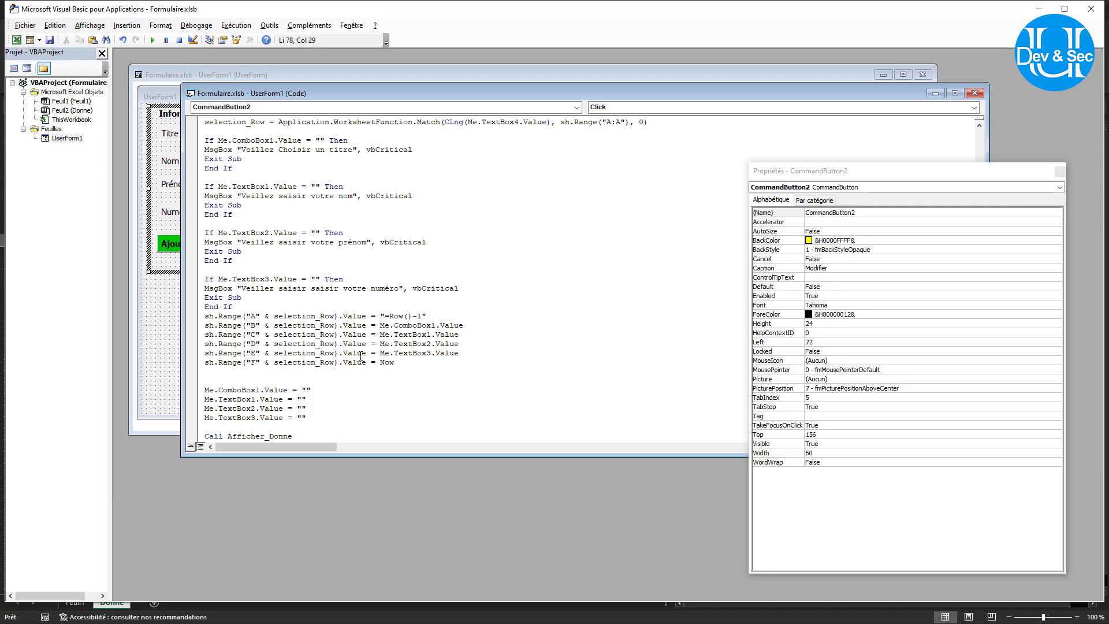
# - Add a Me.TextBox4.Value = "" line below the TextBox3 clearing line
pyautogui.scroll(-2, 360, 356)
pyautogui.scroll(-1, 360, 356)
pyautogui.moveTo(307, 335); pyautogui.dragTo(199, 337)
pyautogui.hotkey('ctrl', 'c')
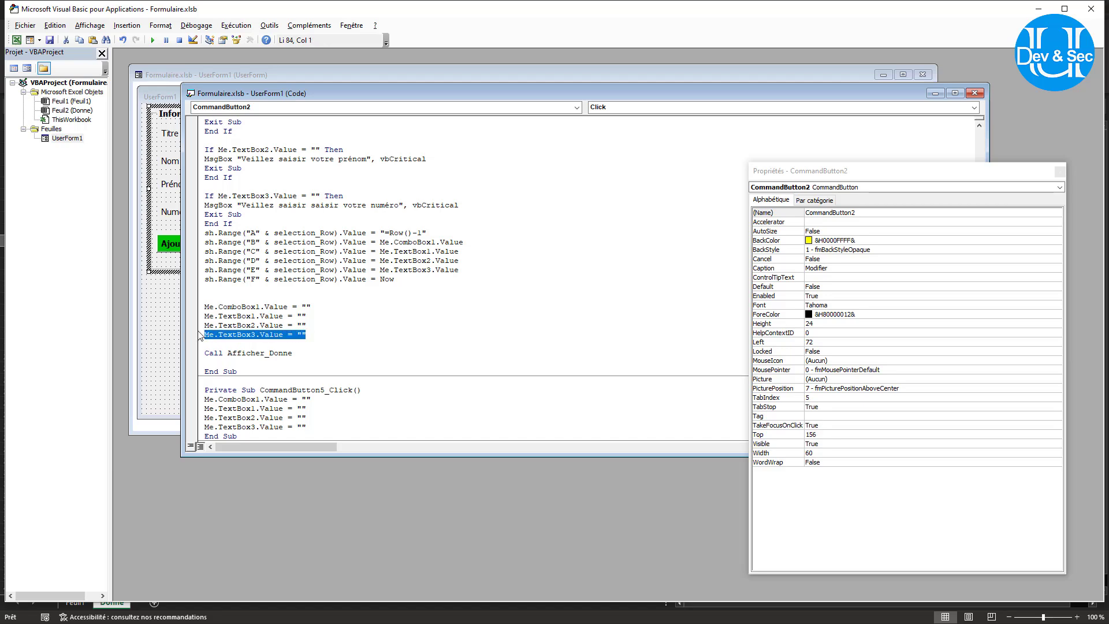
pyautogui.press('End')
pyautogui.press('Return')
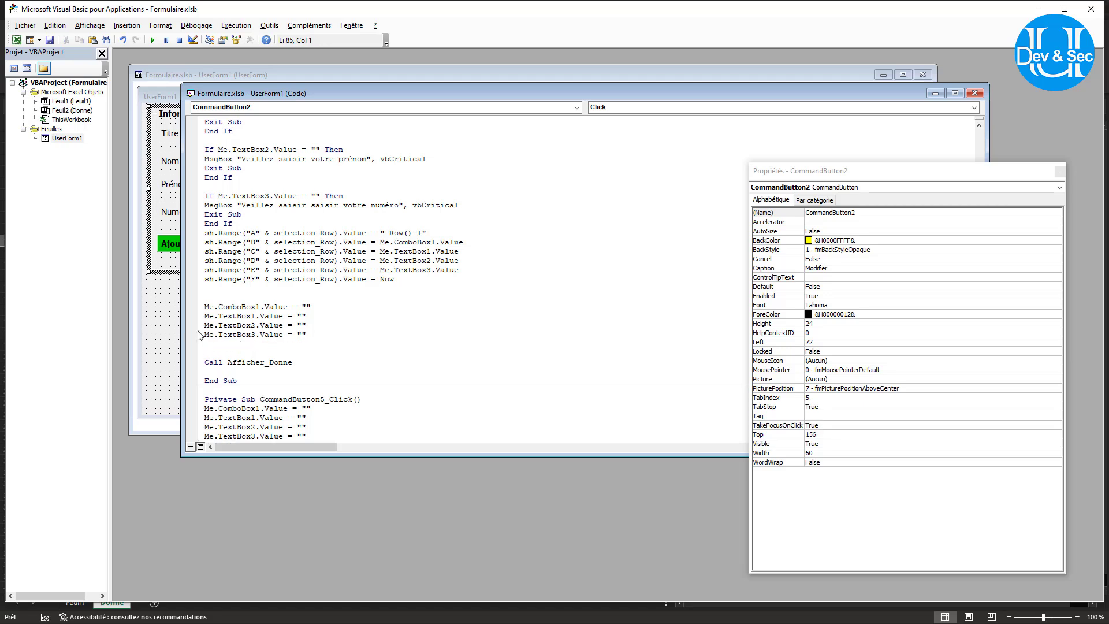
pyautogui.hotkey('ctrl', 'v')
pyautogui.click(253, 343)
pyautogui.press('Delete')
pyautogui.write('4')
# - Run the form, move it aside, and load the second record into its fields
pyautogui.click(155, 40)
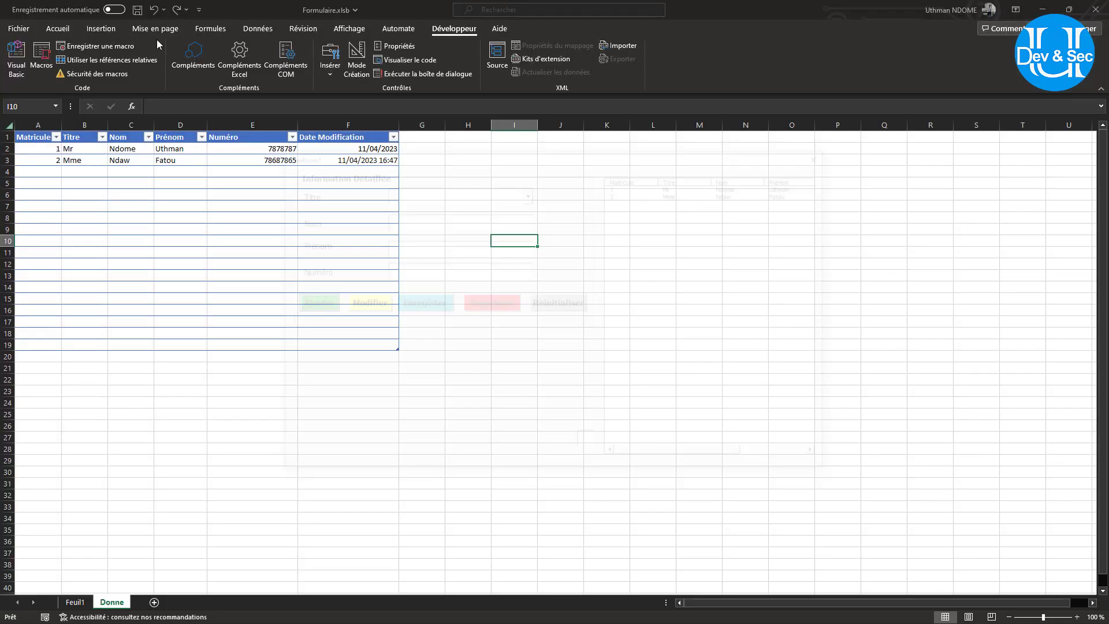
pyautogui.moveTo(549, 162); pyautogui.dragTo(631, 179)
pyautogui.click(720, 210)
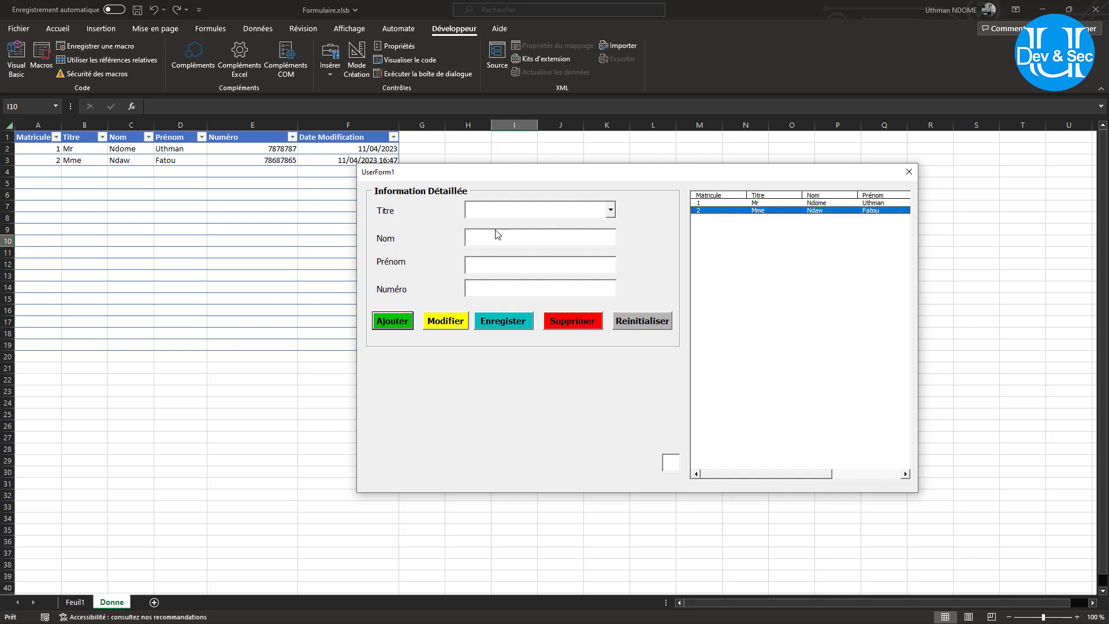
pyautogui.doubleClick(706, 211)
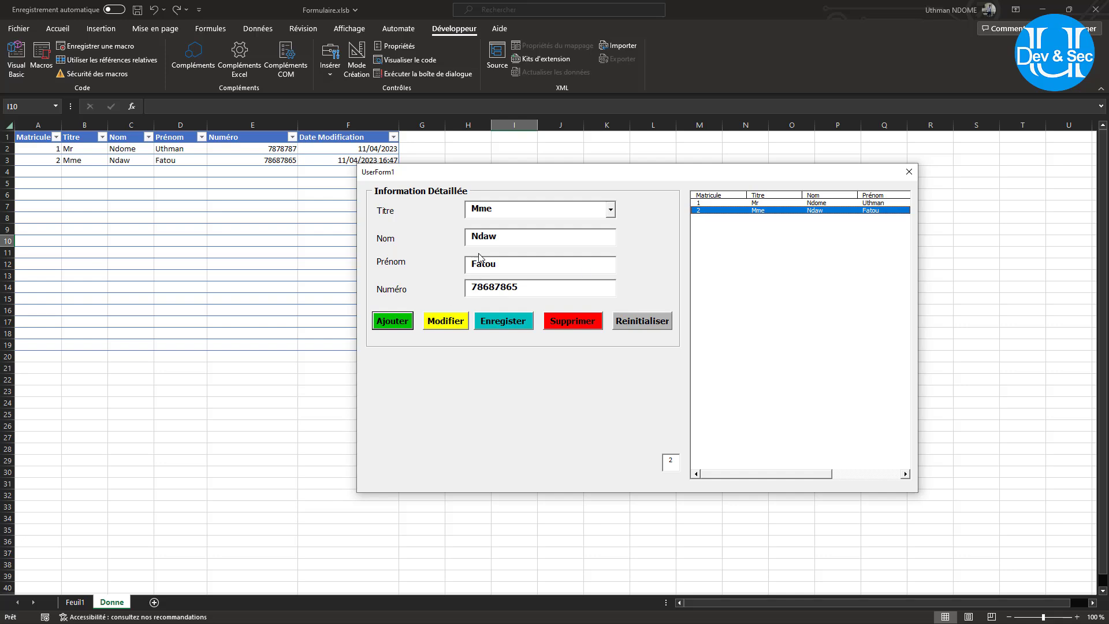
# - Change the record's title to Mr and enter a new Nom, Prénom and Numéro
pyautogui.click(611, 211)
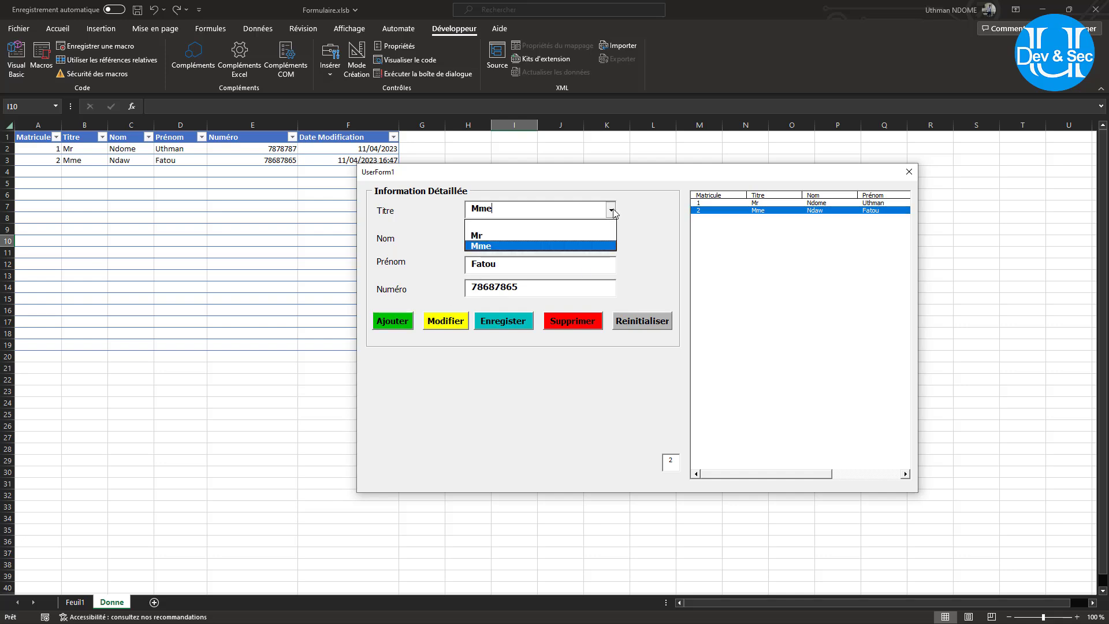
pyautogui.click(511, 235)
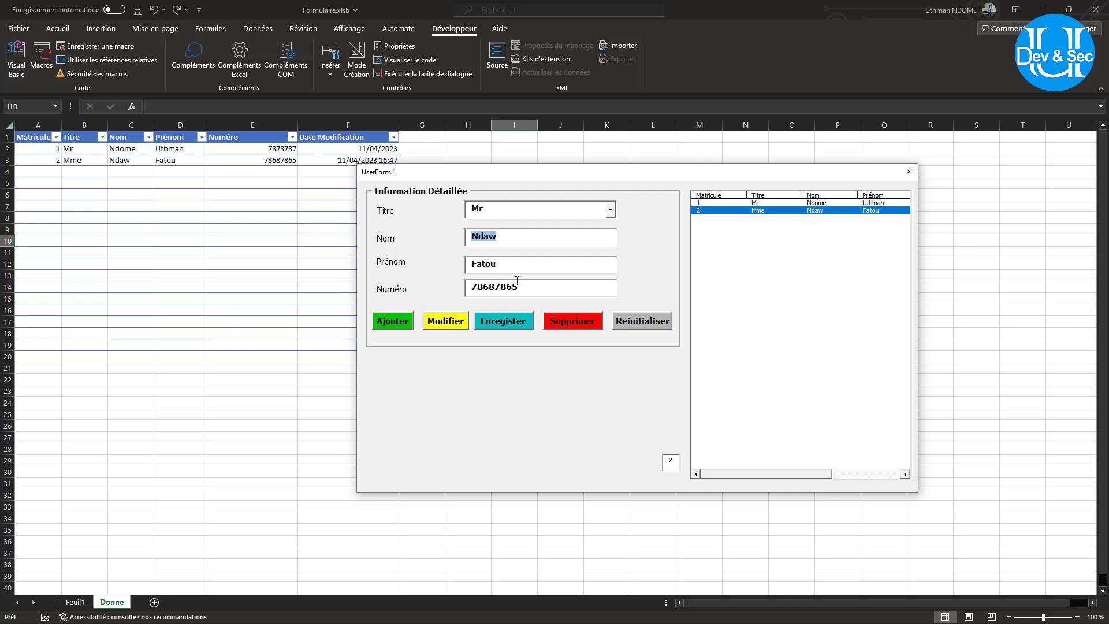
pyautogui.write('qf')
pyautogui.press('BackSpace')
pyautogui.press('BackSpace')
pyautogui.press('Tab')
pyautogui.press('Tab')
pyautogui.write('77777777')
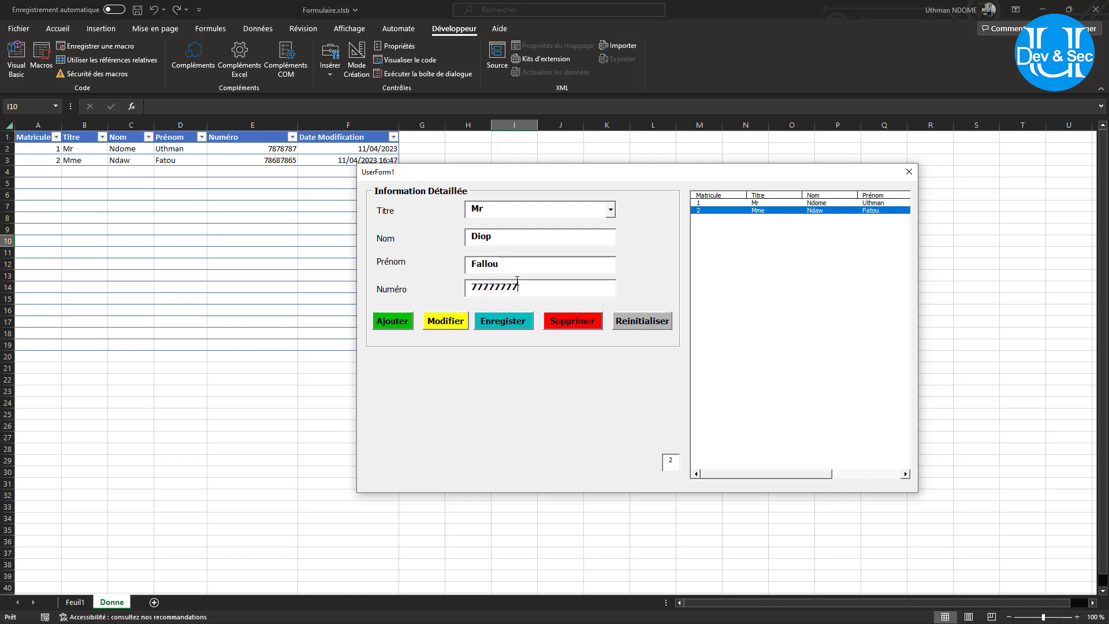
# - Save the edited record to row 3 with Modifier and close the form
pyautogui.click(447, 322)
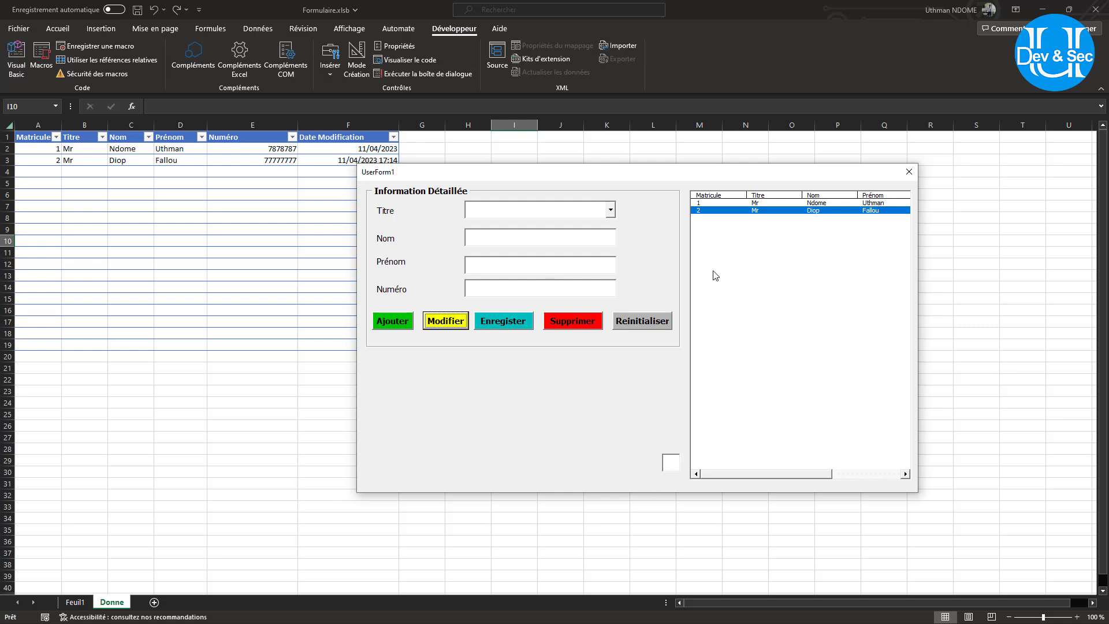
pyautogui.click(304, 168)
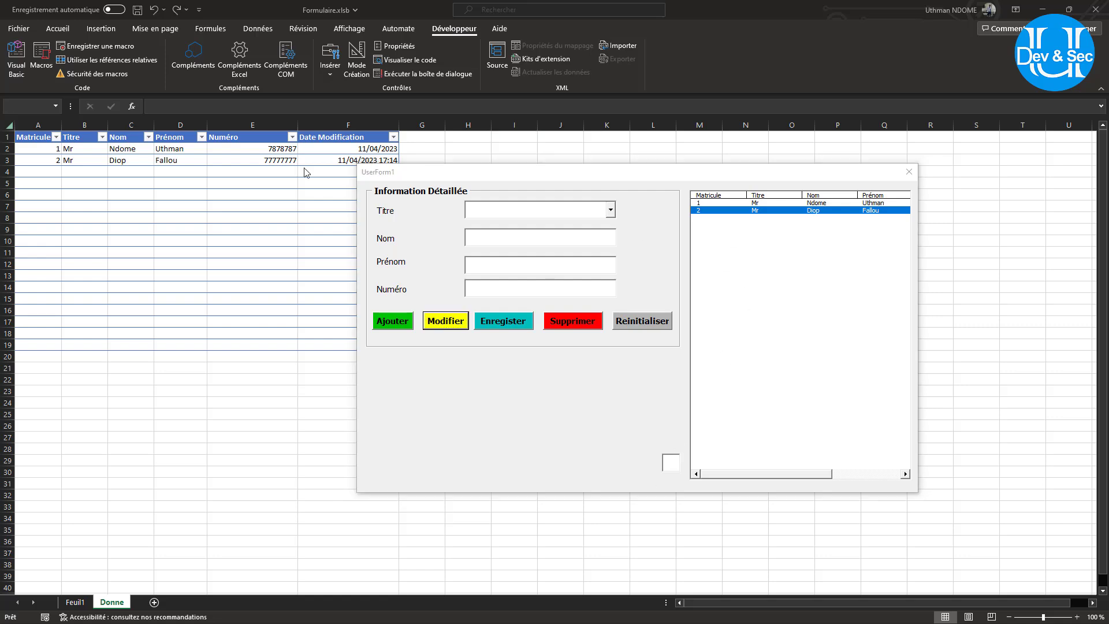
pyautogui.click(913, 175)
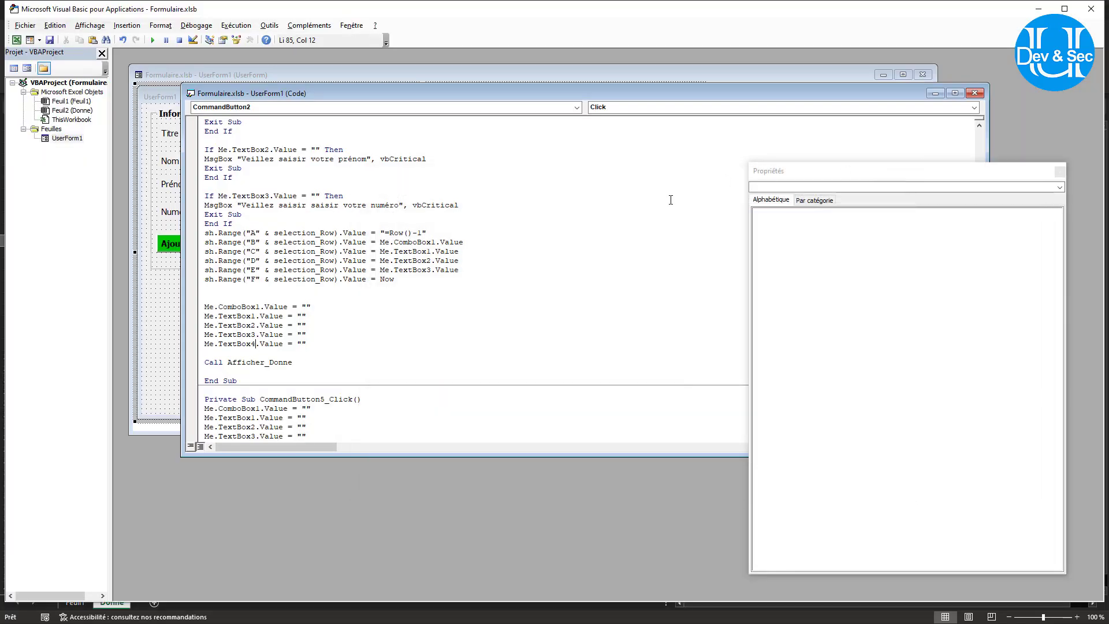
# - Create the empty CommandButton4_Click handler for the Supprimer button from the form design view
pyautogui.click(579, 73)
pyautogui.doubleClick(354, 241)
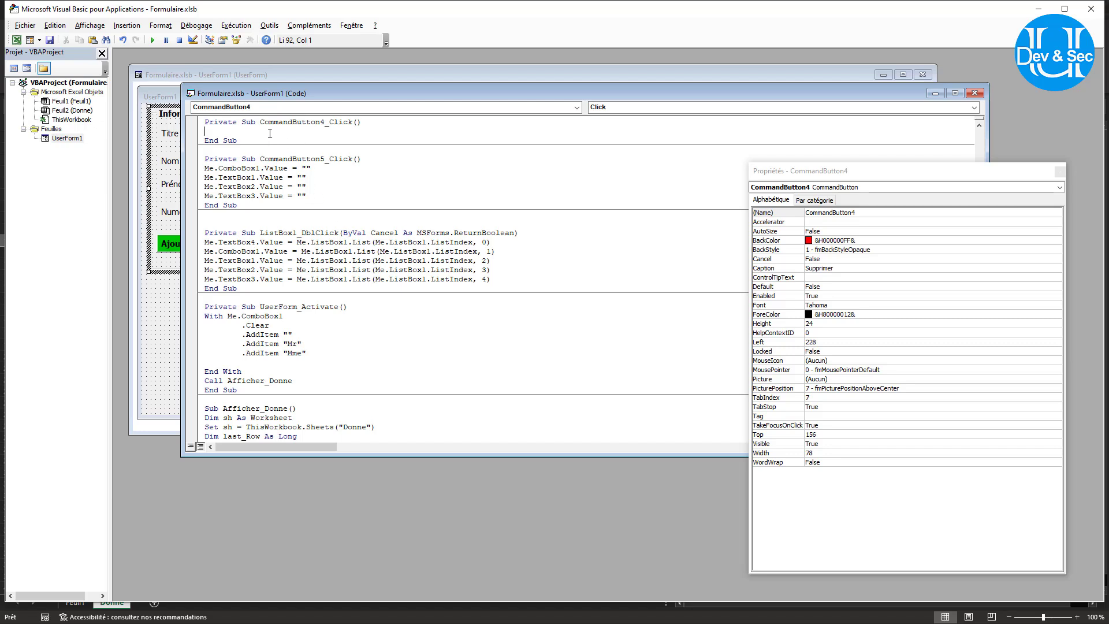
pyautogui.scroll(-2, 280, 263)
pyautogui.scroll(-2, 280, 263)
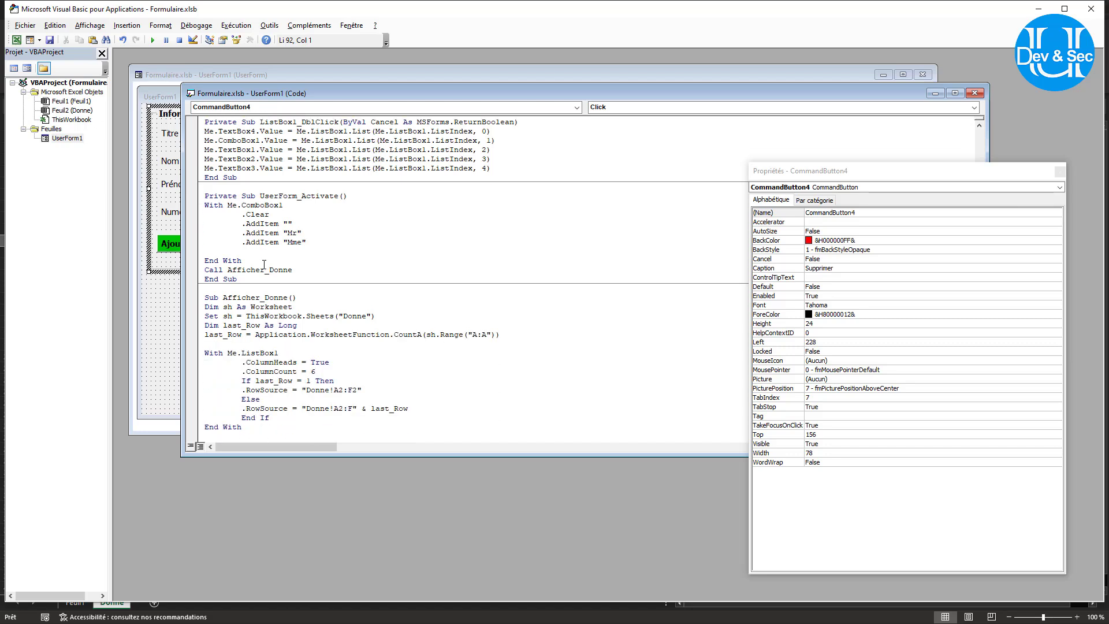
pyautogui.scroll(-2, 280, 263)
pyautogui.scroll(-1, 256, 263)
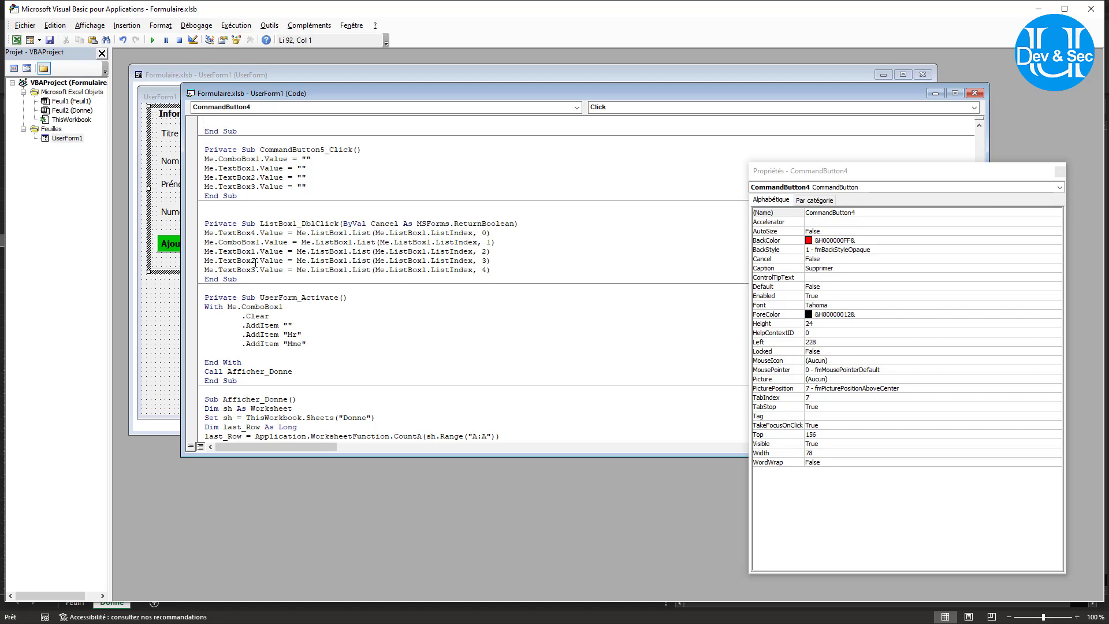
pyautogui.scroll(3, 255, 263)
pyautogui.scroll(4, 252, 263)
pyautogui.scroll(5, 250, 264)
pyautogui.scroll(3, 250, 264)
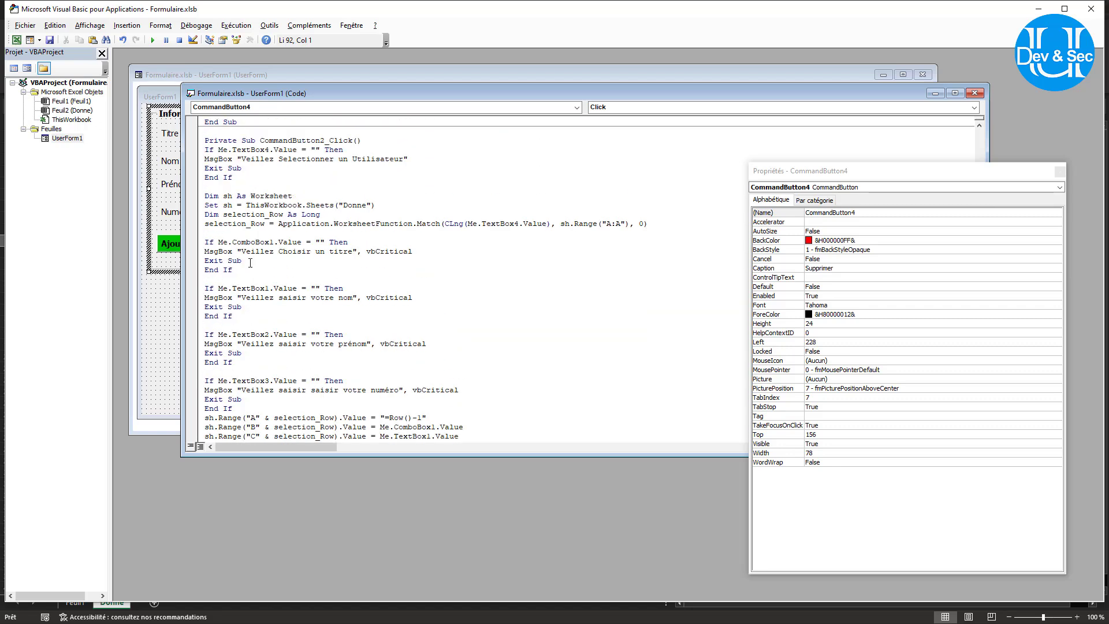
pyautogui.scroll(3, 250, 264)
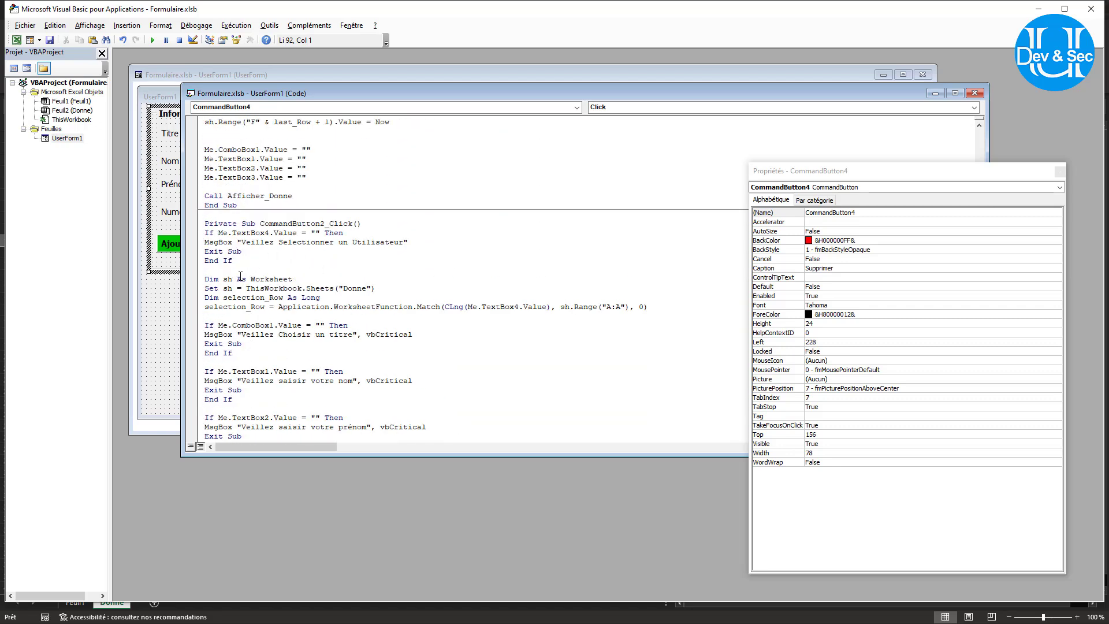
# - Copy the empty-selection check and Match row lookup from CommandButton2_Click into CommandButton4_Click
pyautogui.moveTo(656, 306); pyautogui.dragTo(200, 233)
pyautogui.hotkey('ctrl', 'c')
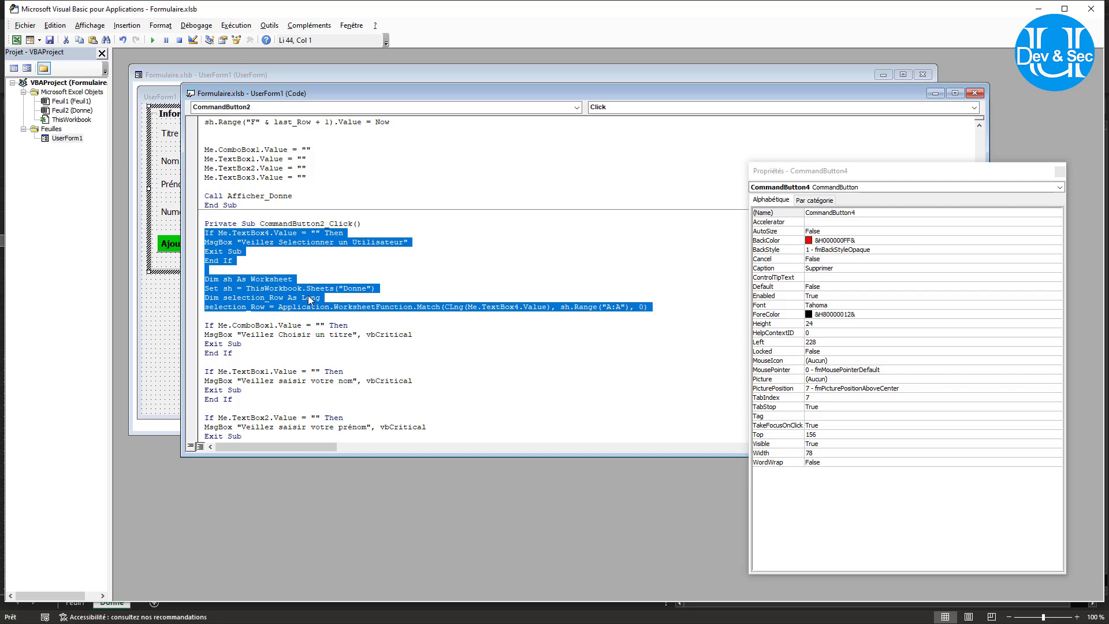
pyautogui.scroll(5, 267, 287)
pyautogui.scroll(5, 267, 288)
pyautogui.scroll(-6, 265, 271)
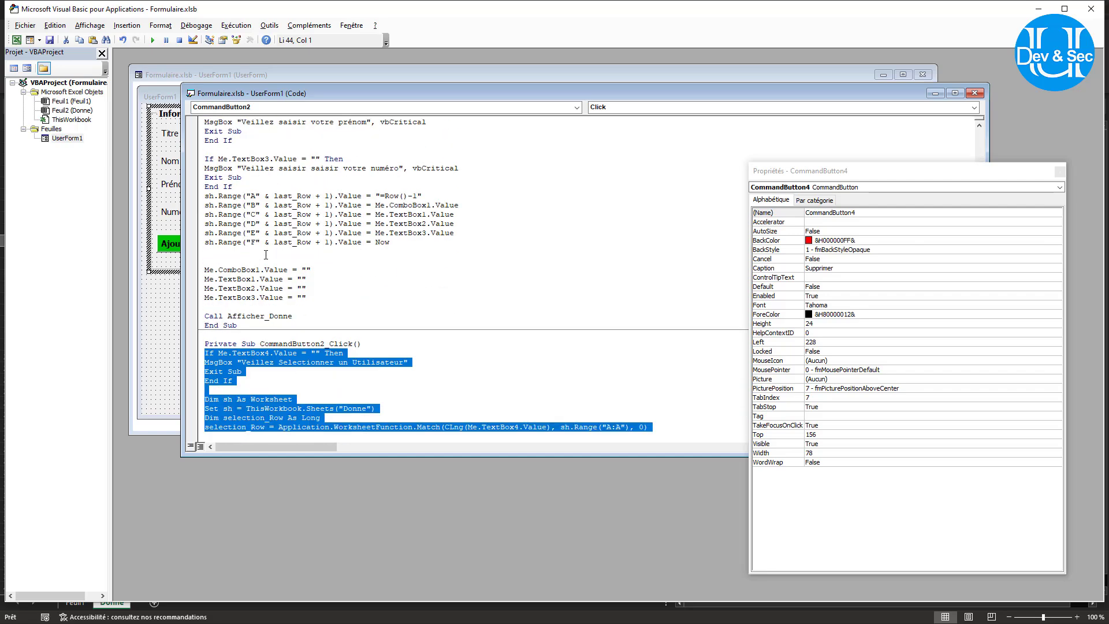
pyautogui.scroll(-11, 262, 259)
pyautogui.scroll(-10, 262, 259)
pyautogui.scroll(-3, 263, 271)
pyautogui.scroll(-1, 265, 283)
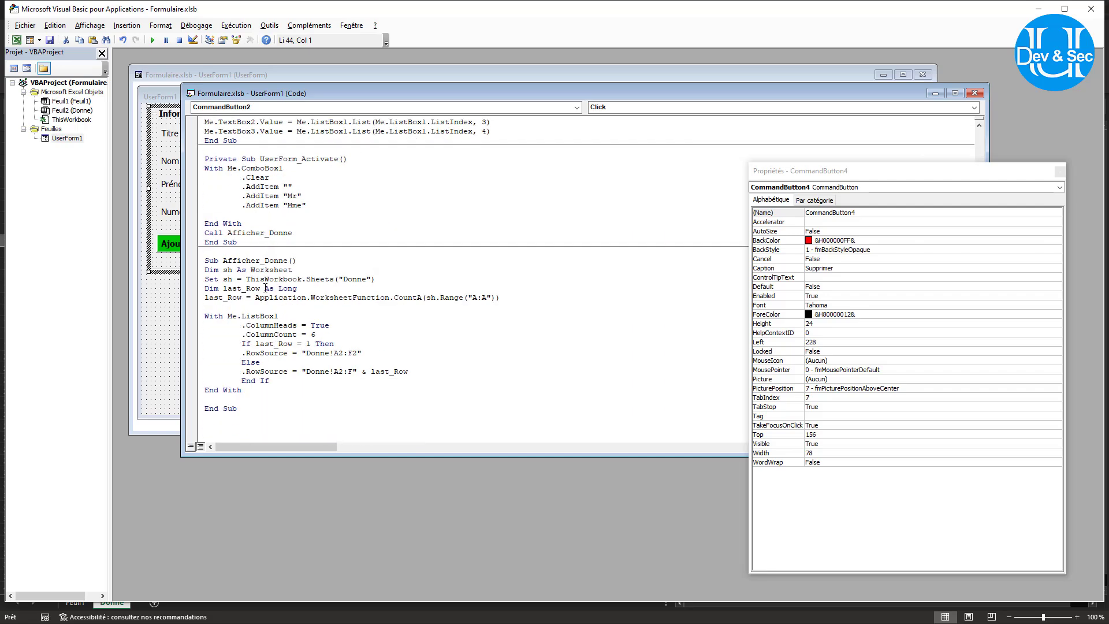
pyautogui.scroll(2, 266, 288)
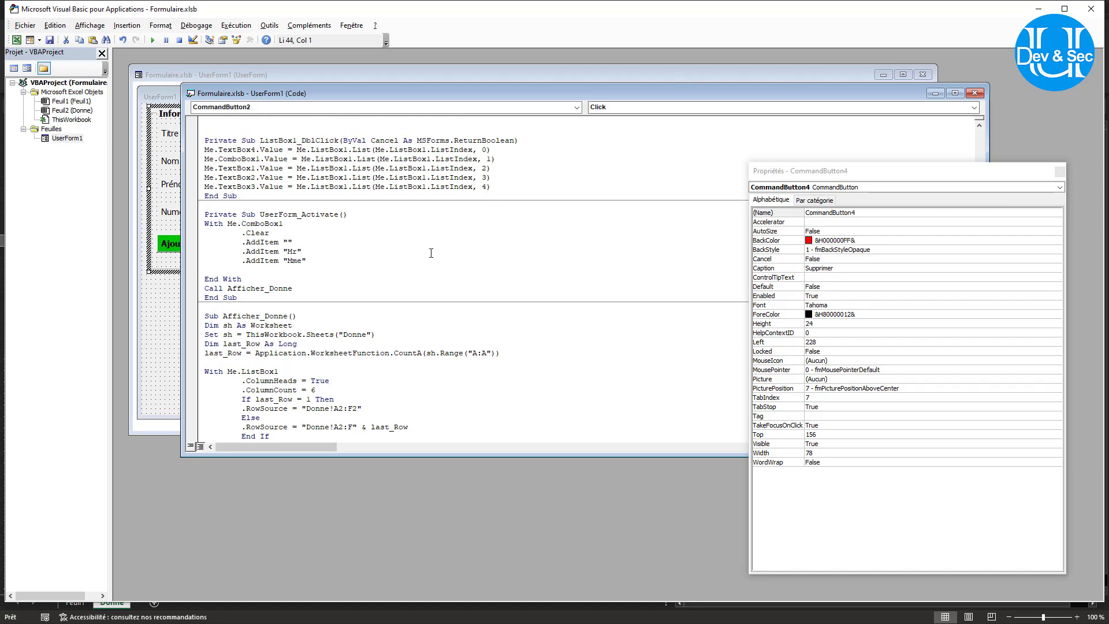
pyautogui.scroll(3, 371, 279)
pyautogui.scroll(1, 371, 279)
pyautogui.scroll(1, 371, 279)
pyautogui.scroll(3, 372, 279)
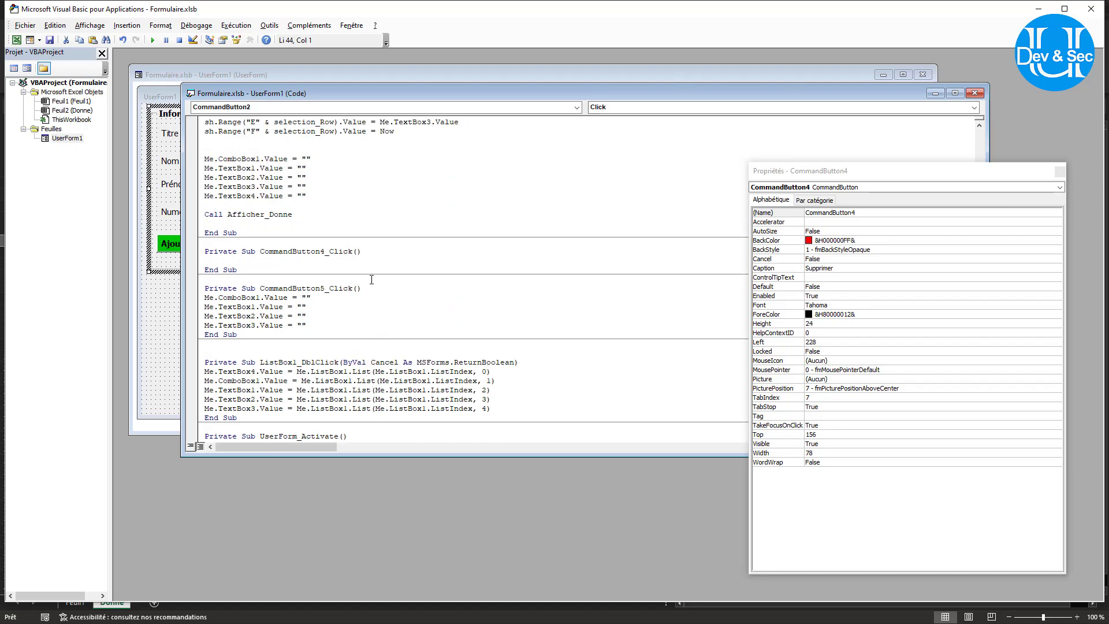
pyautogui.click(258, 260)
# - Paste the copied selection checks into CommandButton4_Click and append ' pour supprimer' to the warning text
pyautogui.hotkey('ctrl', 'v')
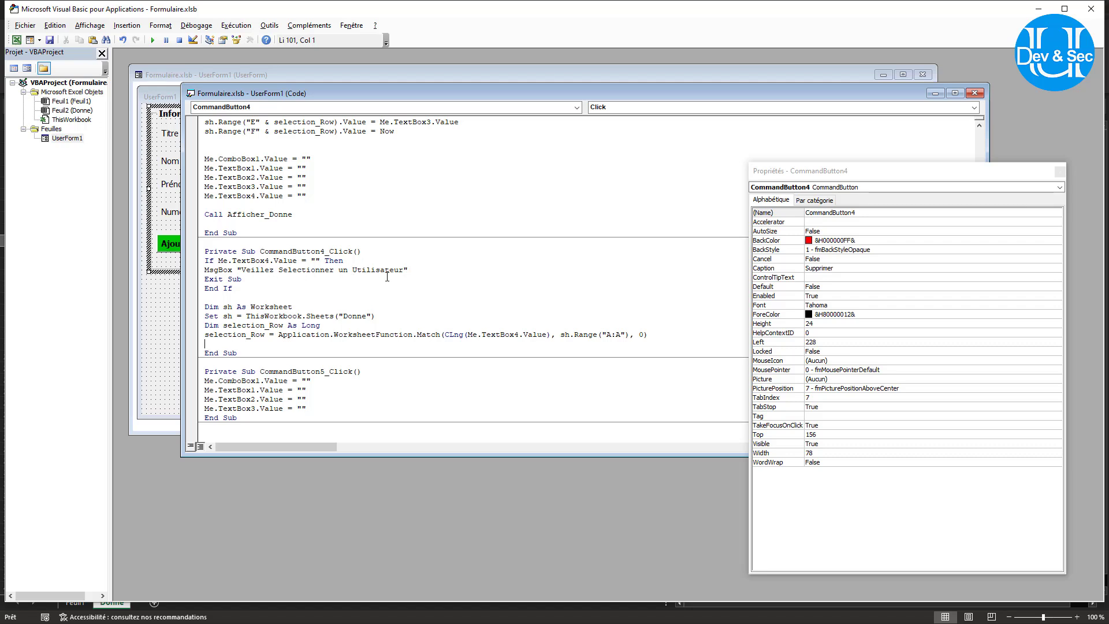
pyautogui.click(404, 270)
pyautogui.write('pour ')
pyautogui.write('supprimer')
# - Below the Match row lookup, start a new line reading sh.Range("A" &
pyautogui.click(222, 334)
pyautogui.click(661, 332)
pyautogui.press('Return')
pyautogui.press('Return')
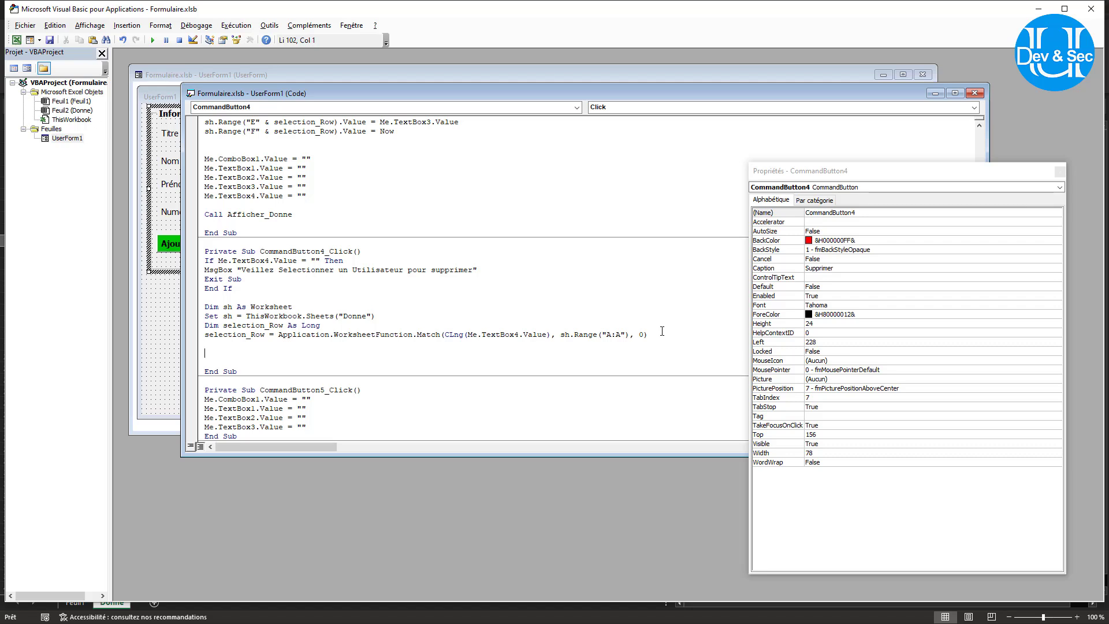
pyautogui.write('s')
pyautogui.write('h.')
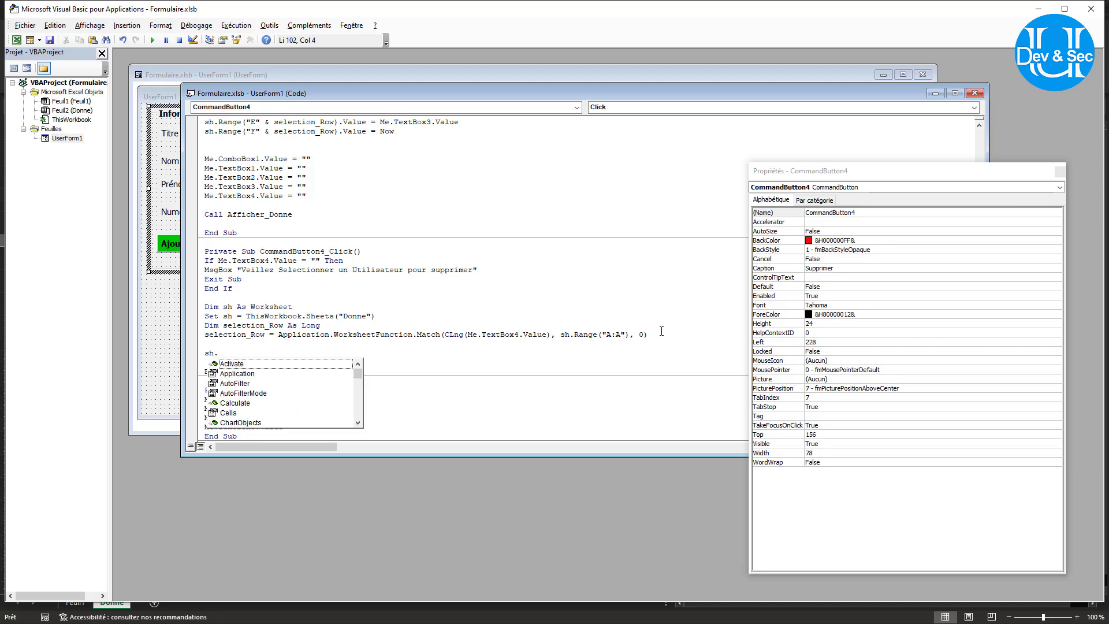
pyautogui.write('R')
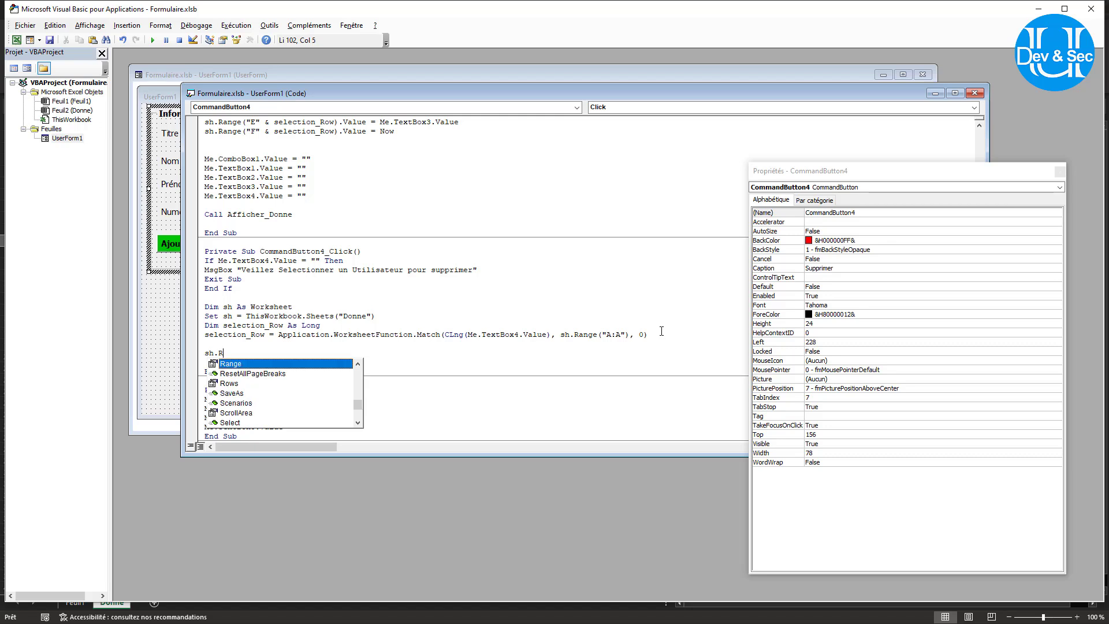
pyautogui.write('a')
pyautogui.press('Escape')
pyautogui.write('nge(')
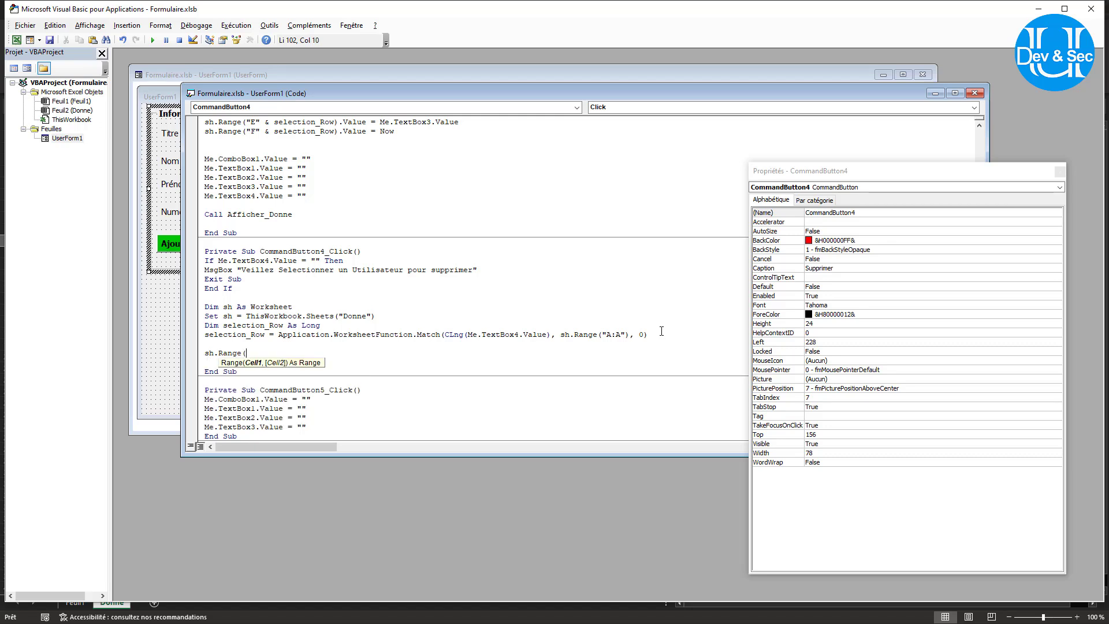
pyautogui.write('"')
pyautogui.write('A')
pyautogui.write('é')
pyautogui.write('" &')
# - Dismiss the compile error and select the selection_Row variable in the Modifier update code
pyautogui.scroll(2, 425, 269)
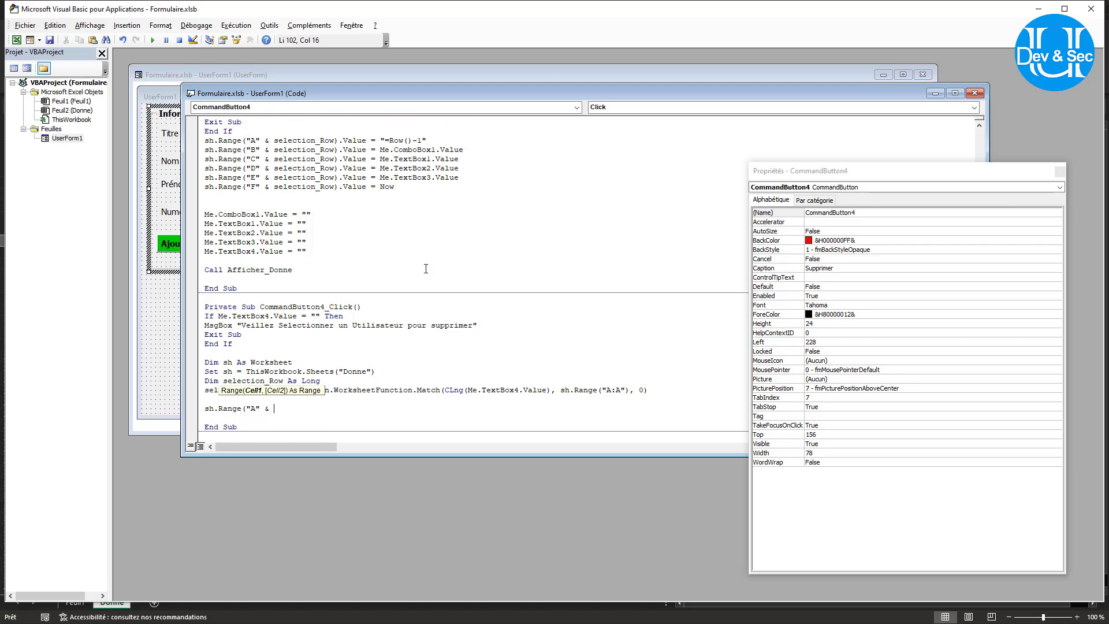
pyautogui.scroll(3, 425, 268)
pyautogui.scroll(7, 425, 268)
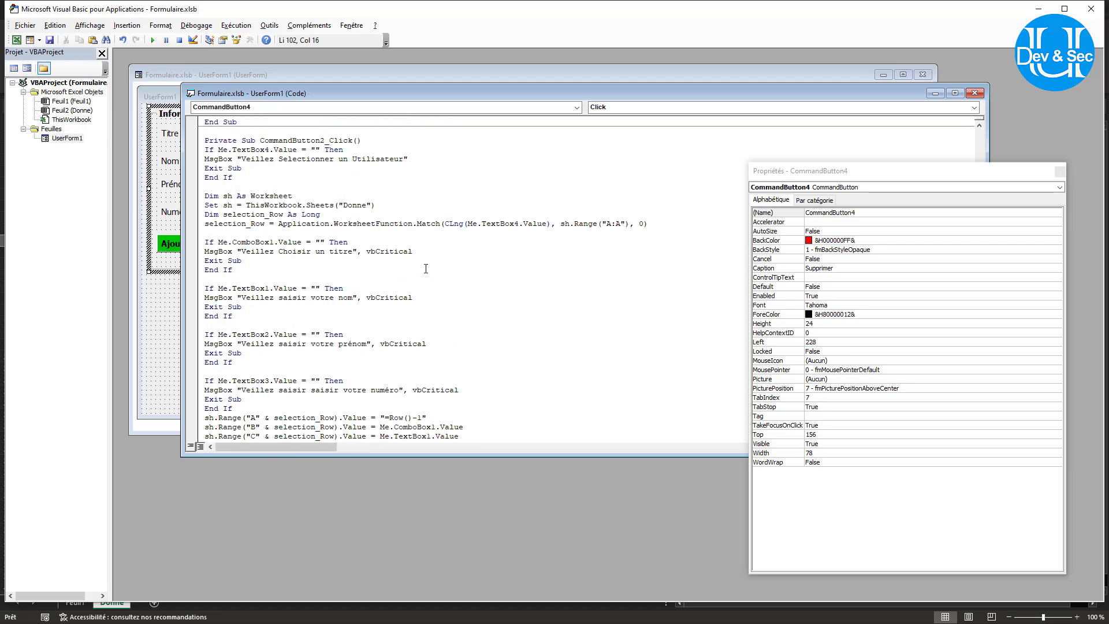
pyautogui.scroll(1, 404, 259)
pyautogui.scroll(2, 387, 251)
pyautogui.click(387, 250)
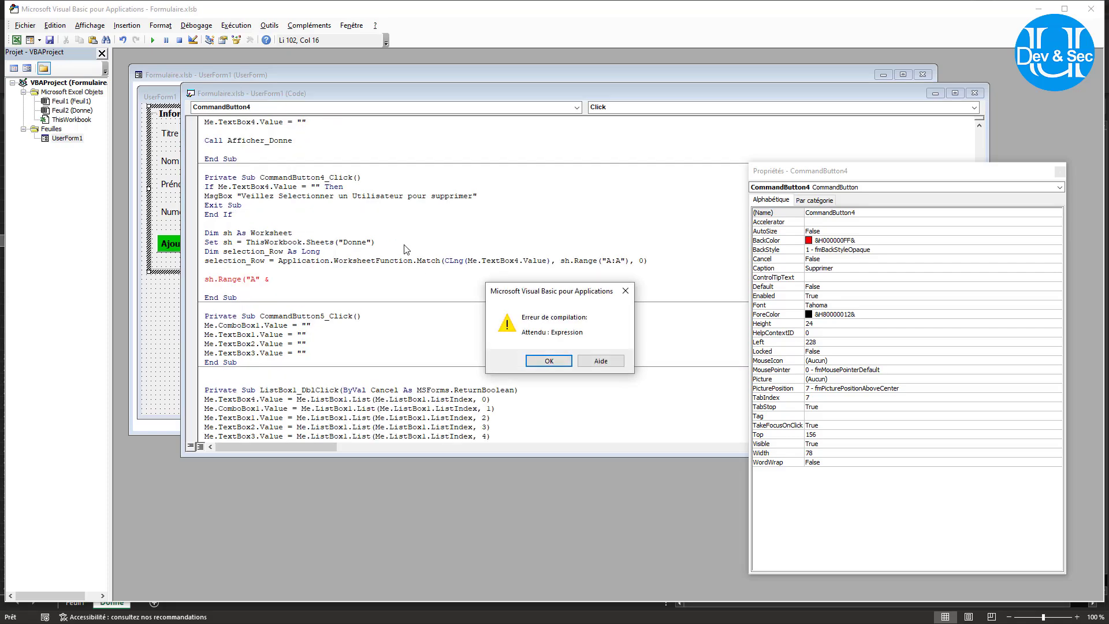
pyautogui.click(625, 292)
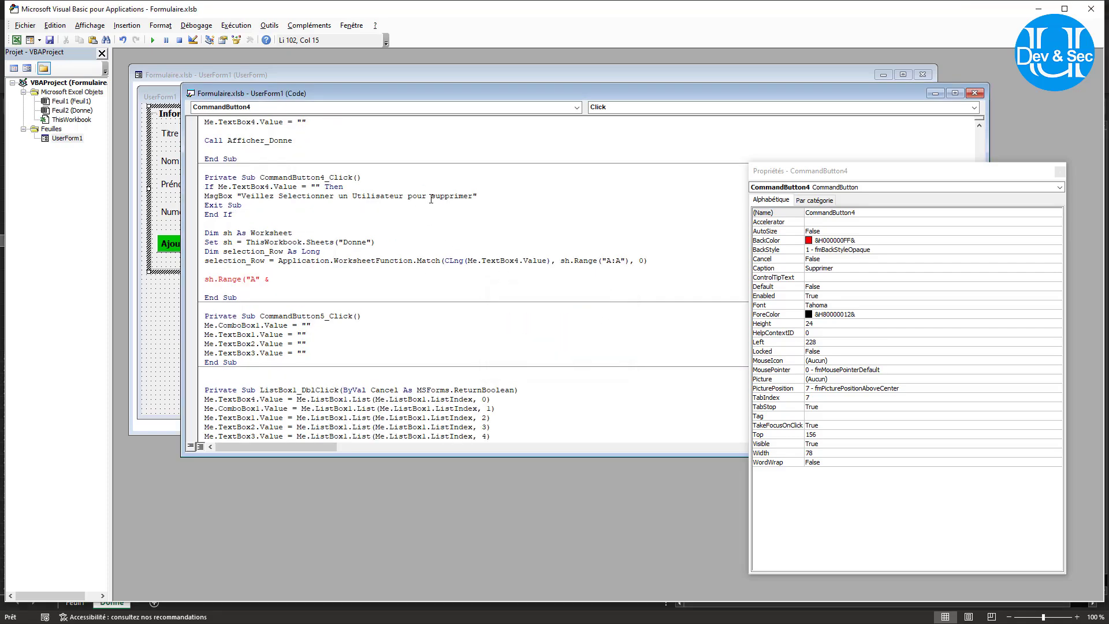
pyautogui.scroll(2, 447, 199)
pyautogui.scroll(3, 320, 197)
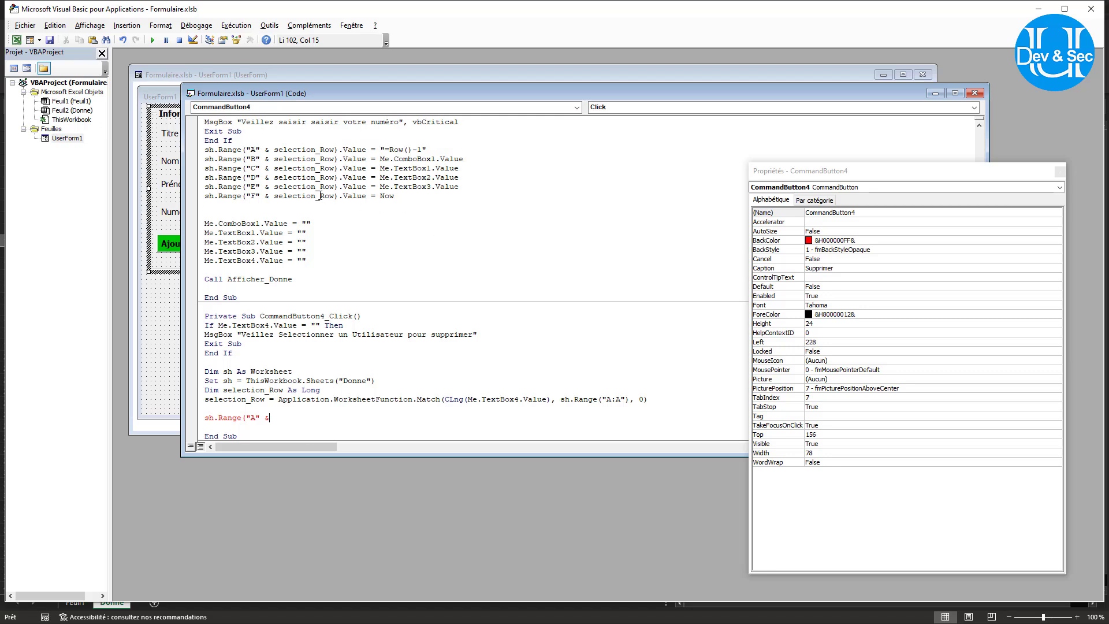
pyautogui.moveTo(274, 197); pyautogui.dragTo(333, 200)
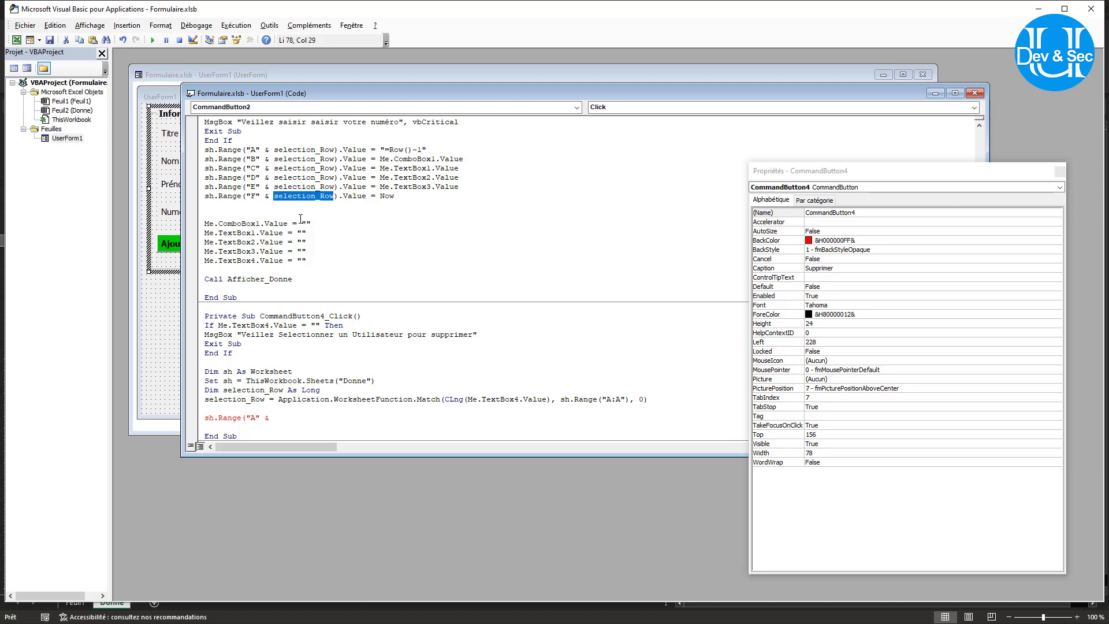
# - Complete the delete statement as sh.Range("A" & selection_Row).EntireRow.Delete
pyautogui.scroll(-1, 300, 219)
pyautogui.scroll(-1, 301, 219)
pyautogui.click(280, 362)
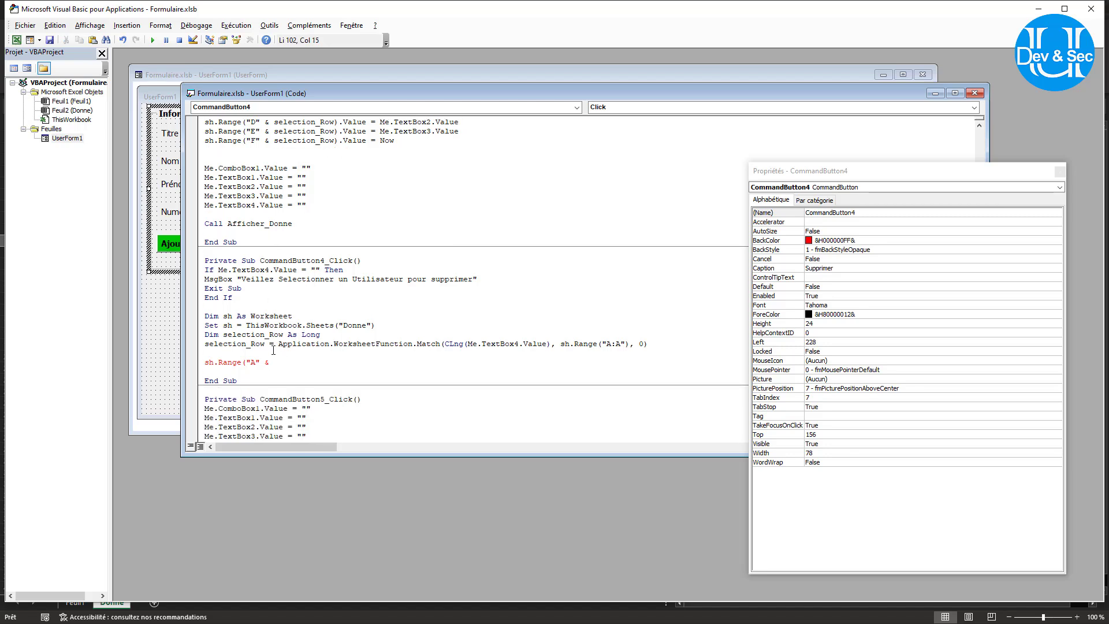
pyautogui.write('selection_Row')
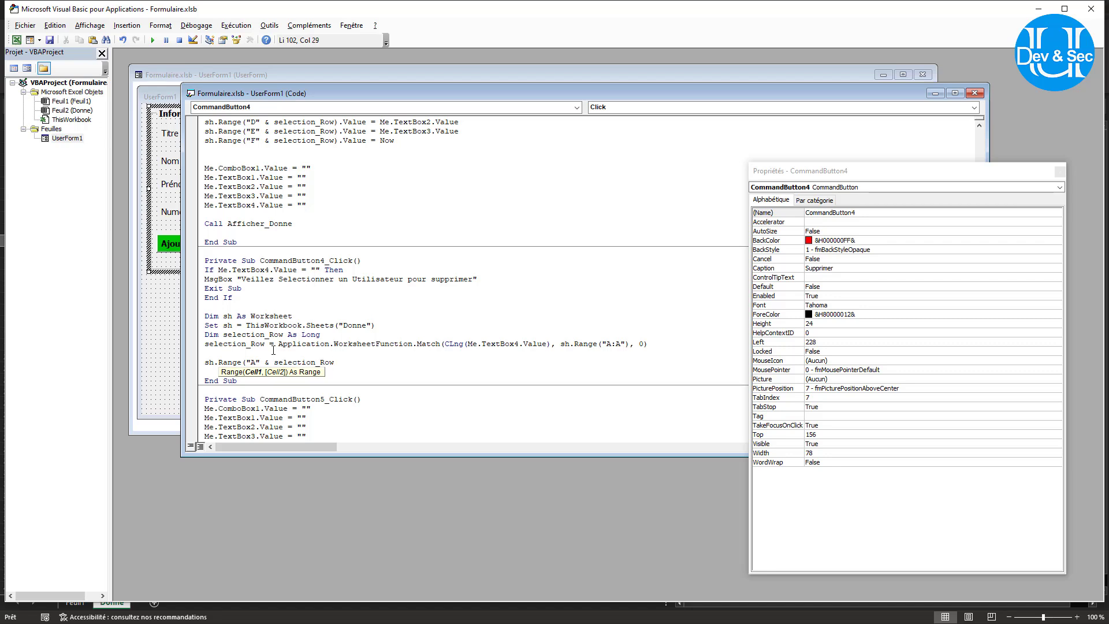
pyautogui.write(')')
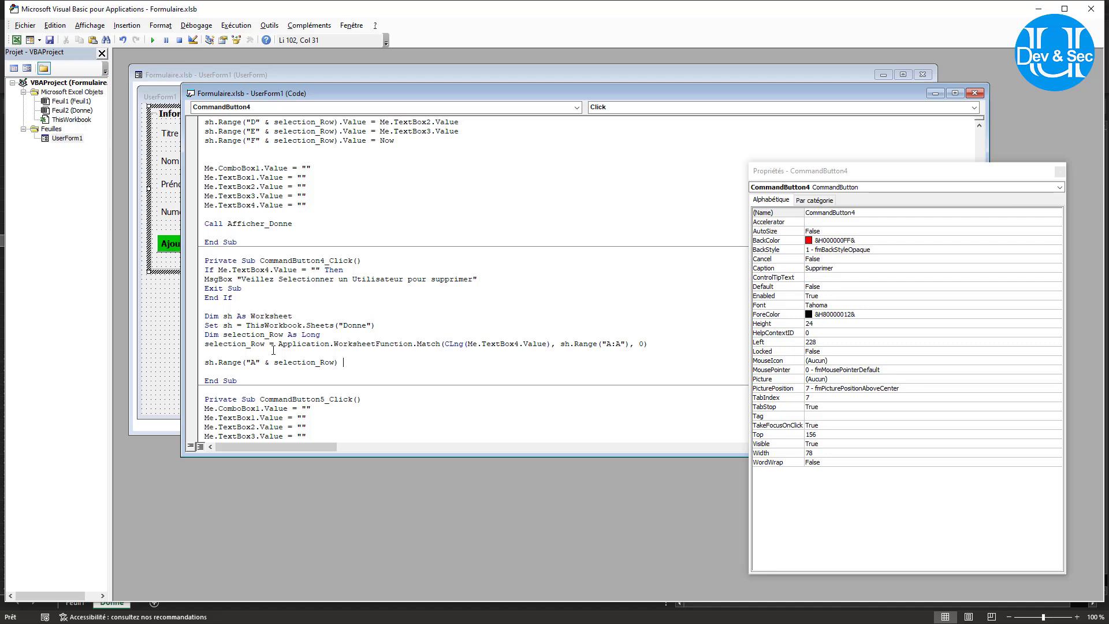
pyautogui.write('.')
pyautogui.press('BackSpace')
pyautogui.press('BackSpace')
pyautogui.write('.En')
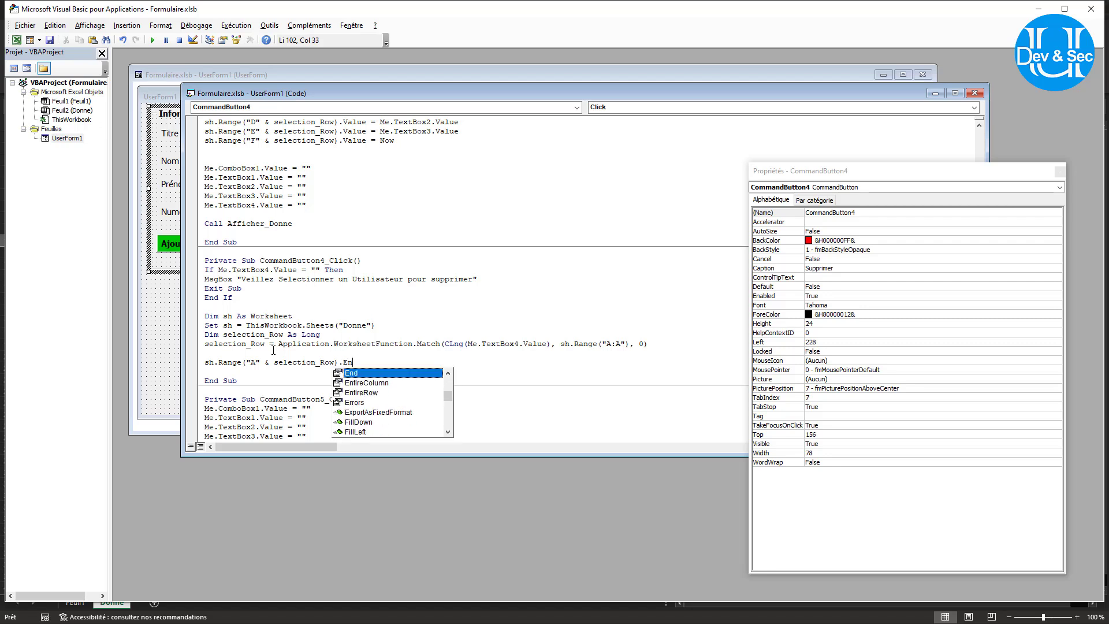
pyautogui.write('ti')
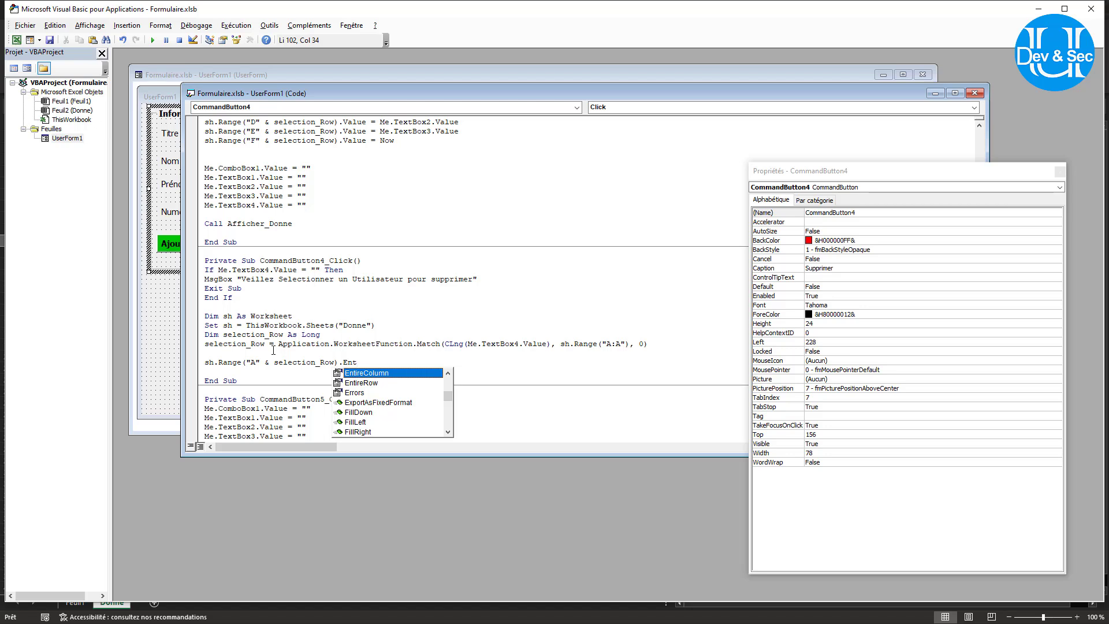
pyautogui.write('re')
pyautogui.write('R')
pyautogui.press('Tab')
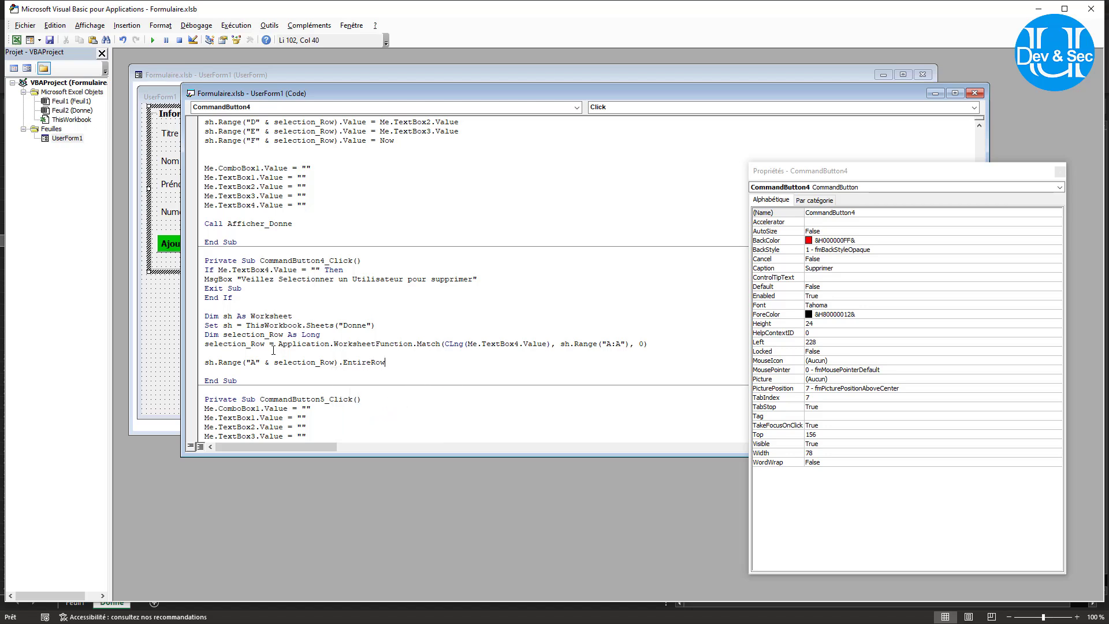
pyautogui.write('.D')
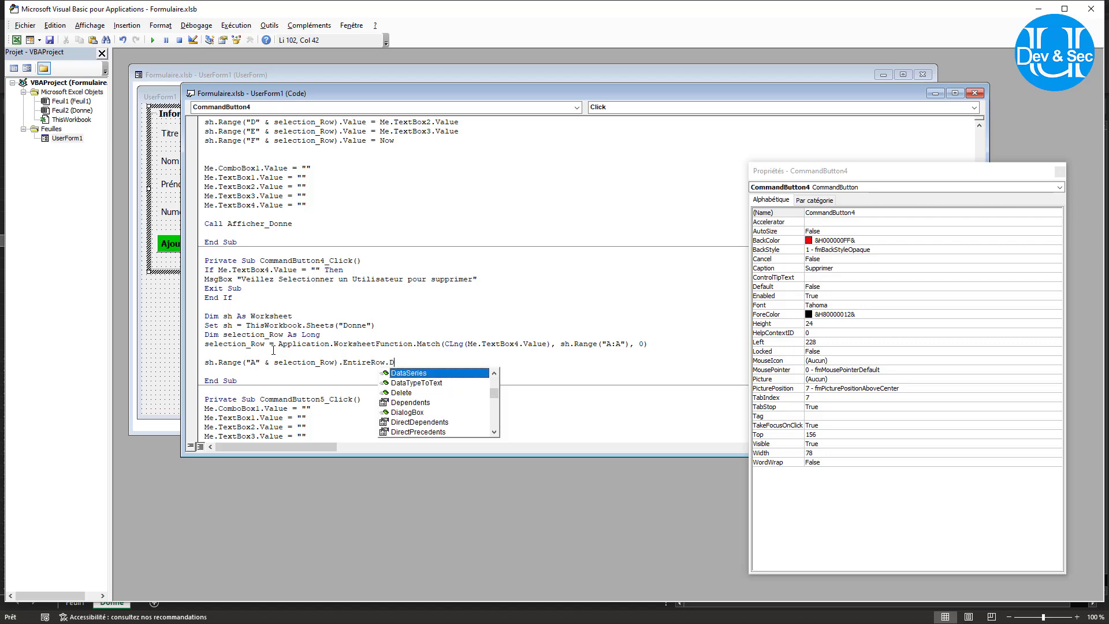
pyautogui.write('e')
pyautogui.press('Tab')
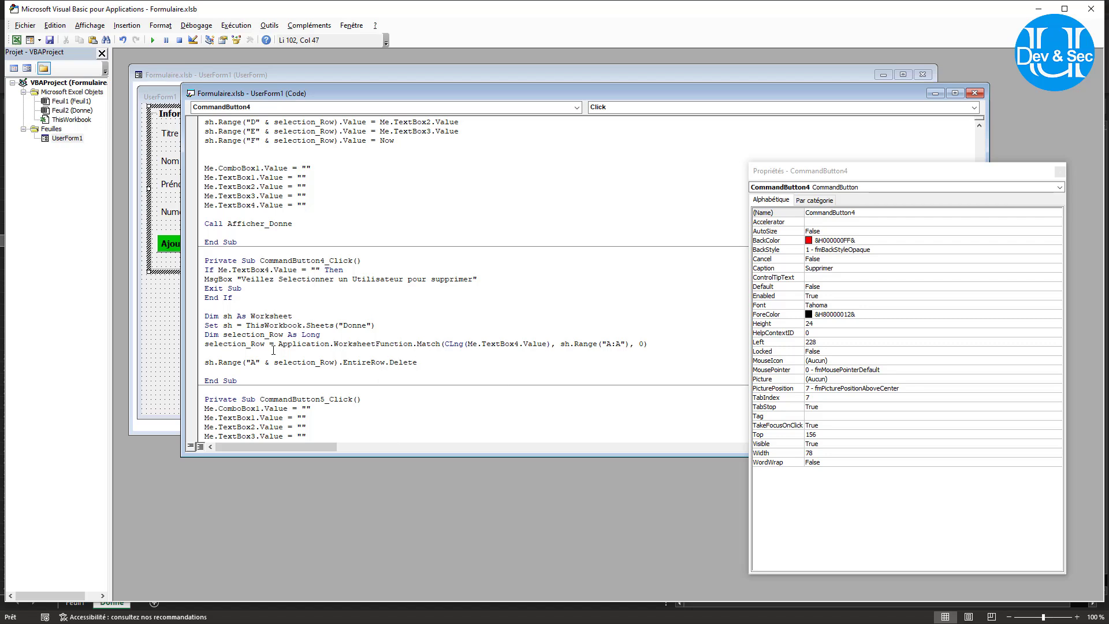
pyautogui.press('Return')
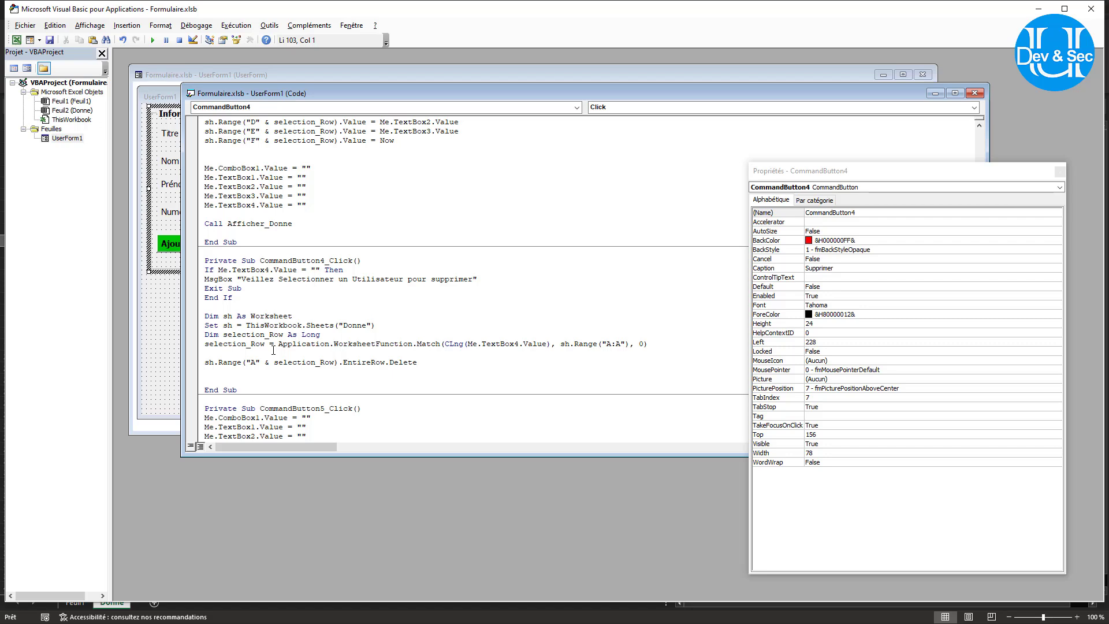
# - Add a Call Afficher_Donne line after the delete statement to refresh the list
pyautogui.write('Call')
pyautogui.press('Return')
pyautogui.press('Right')
pyautogui.press('Right')
pyautogui.press('Right')
pyautogui.write('A')
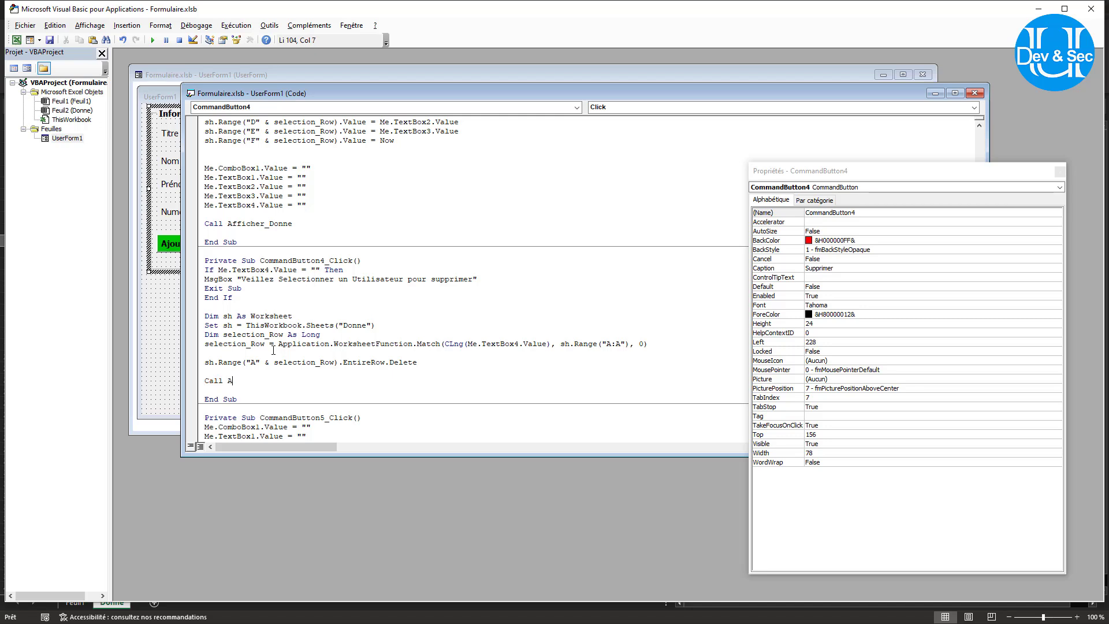
pyautogui.write('fficher ')
pyautogui.write('_')
pyautogui.write('Donne')
# - Finish the modify warning to read "Veillez Selectionner un Utilisateur pour modifier"
pyautogui.scroll(5, 380, 183)
pyautogui.scroll(5, 372, 188)
pyautogui.scroll(5, 363, 193)
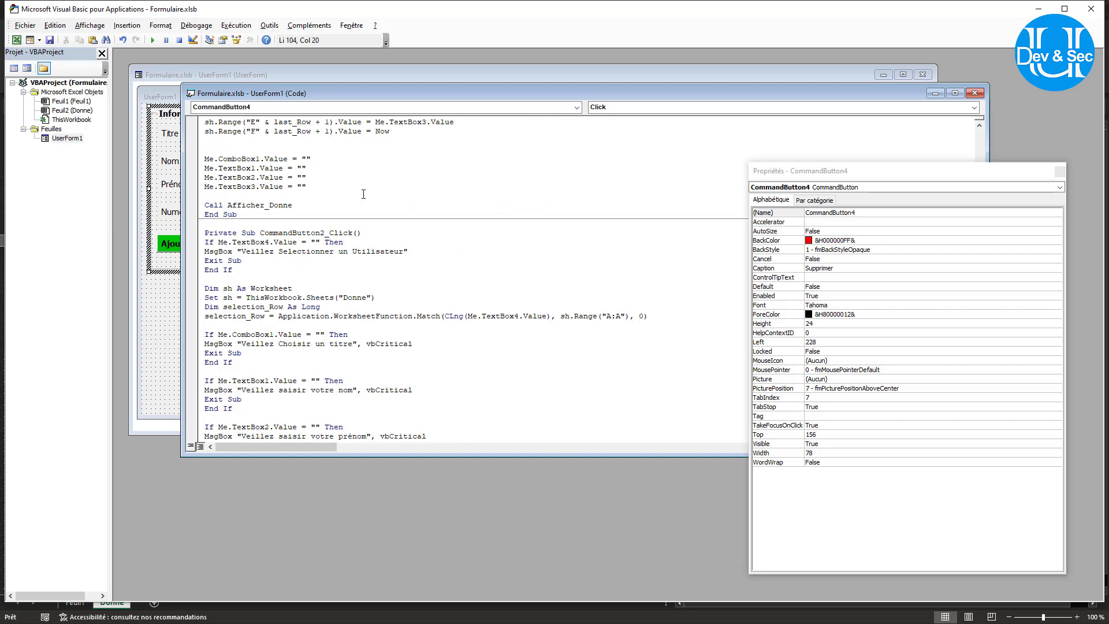
pyautogui.click(403, 250)
pyautogui.write('po')
pyautogui.write('ur m')
pyautogui.write('ofi')
pyautogui.press('BackSpace')
pyautogui.press('BackSpace')
pyautogui.write('dif')
pyautogui.write('ier')
# - Run the form, select the second user, delete it with Supprimer, and close the form
pyautogui.click(154, 40)
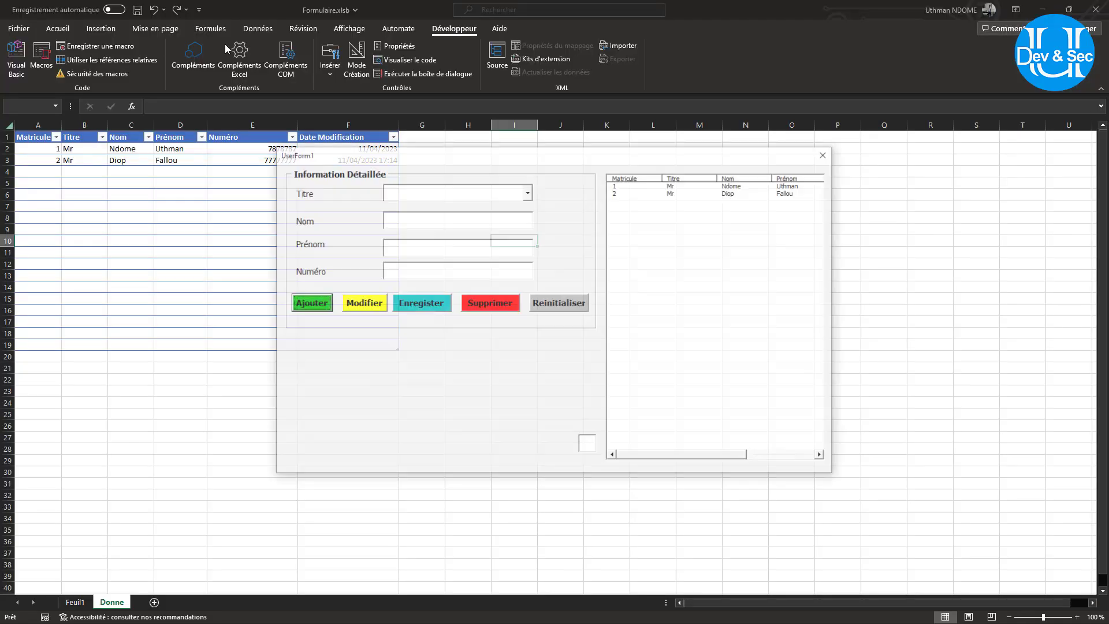
pyautogui.click(693, 194)
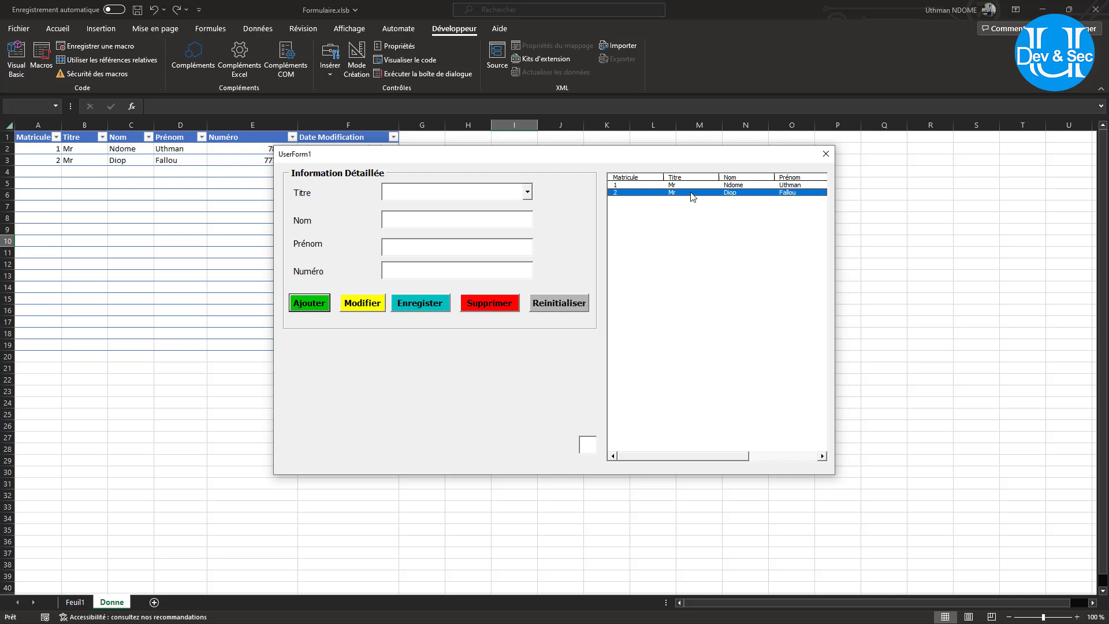
pyautogui.click(498, 308)
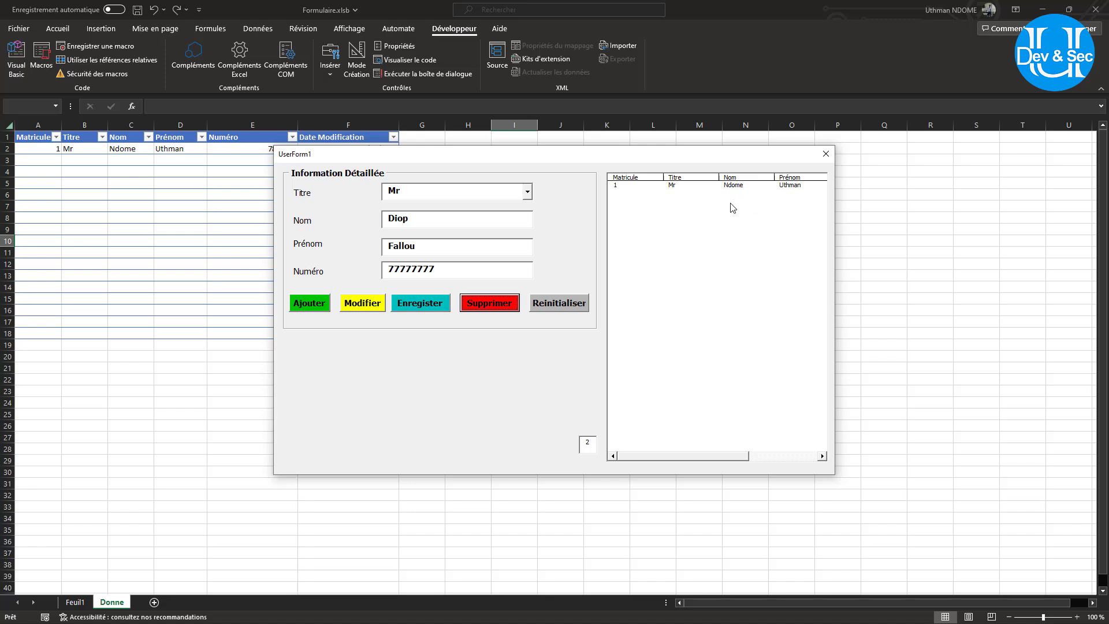
pyautogui.click(821, 159)
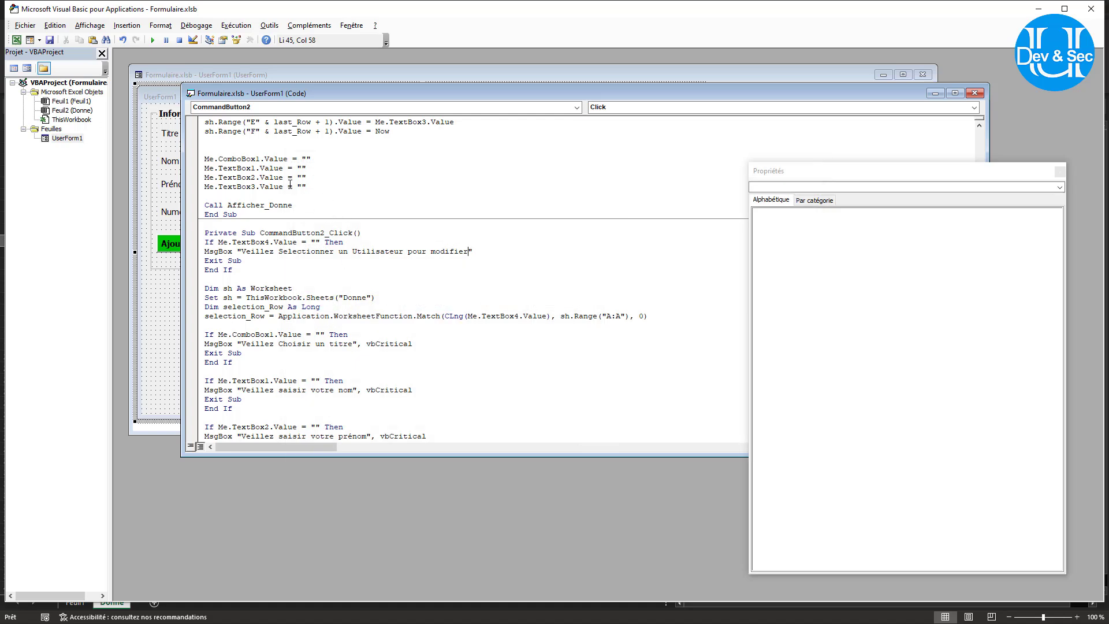
# - Copy the field-clearing lines and paste them after the delete statement in CommandButton4_Click
pyautogui.moveTo(306, 186); pyautogui.dragTo(196, 160)
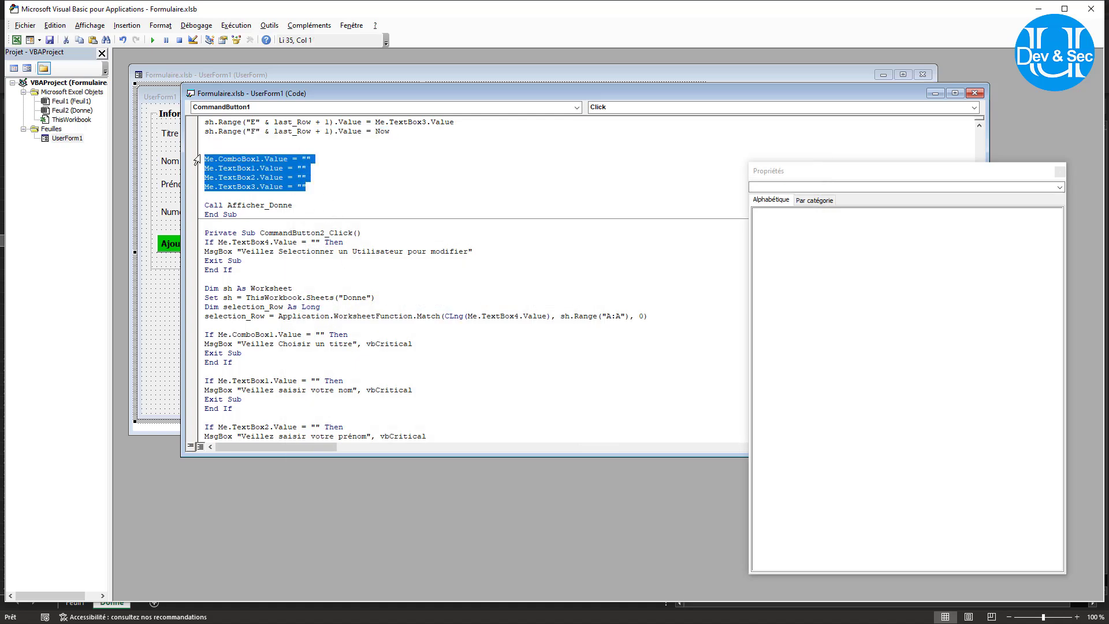
pyautogui.scroll(-2, 248, 196)
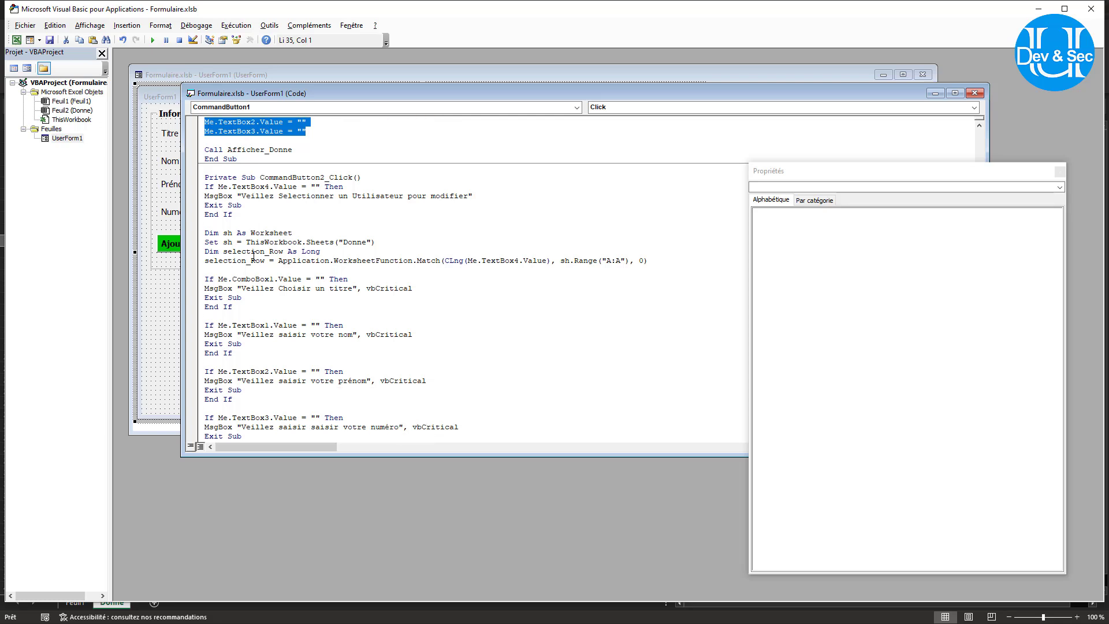
pyautogui.scroll(-5, 248, 196)
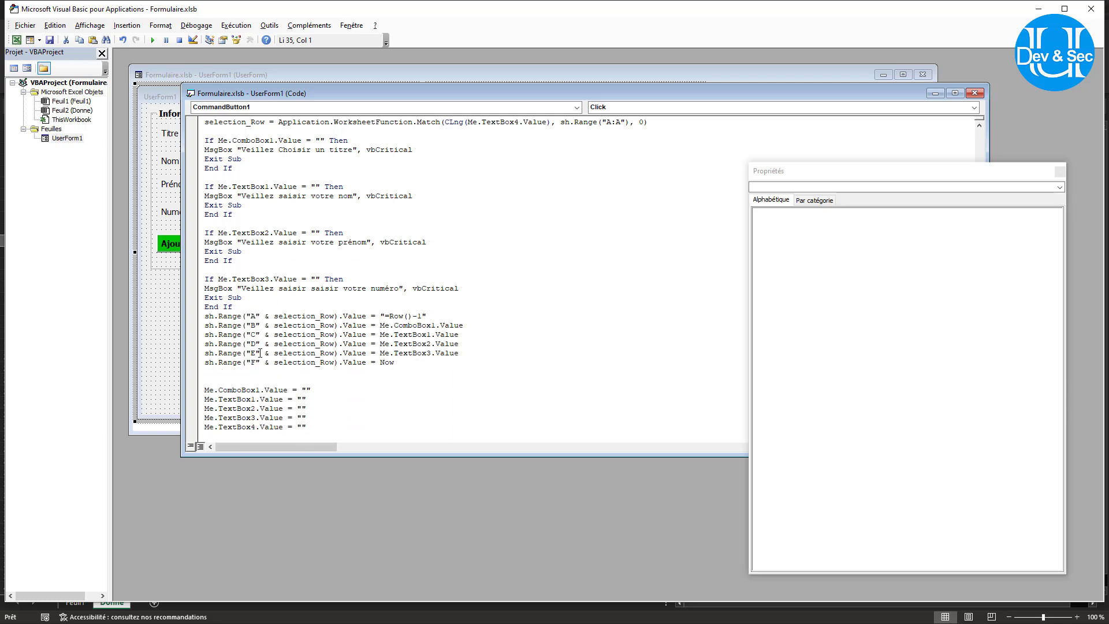
pyautogui.scroll(-5, 237, 383)
pyautogui.scroll(5, 243, 370)
pyautogui.scroll(-5, 254, 347)
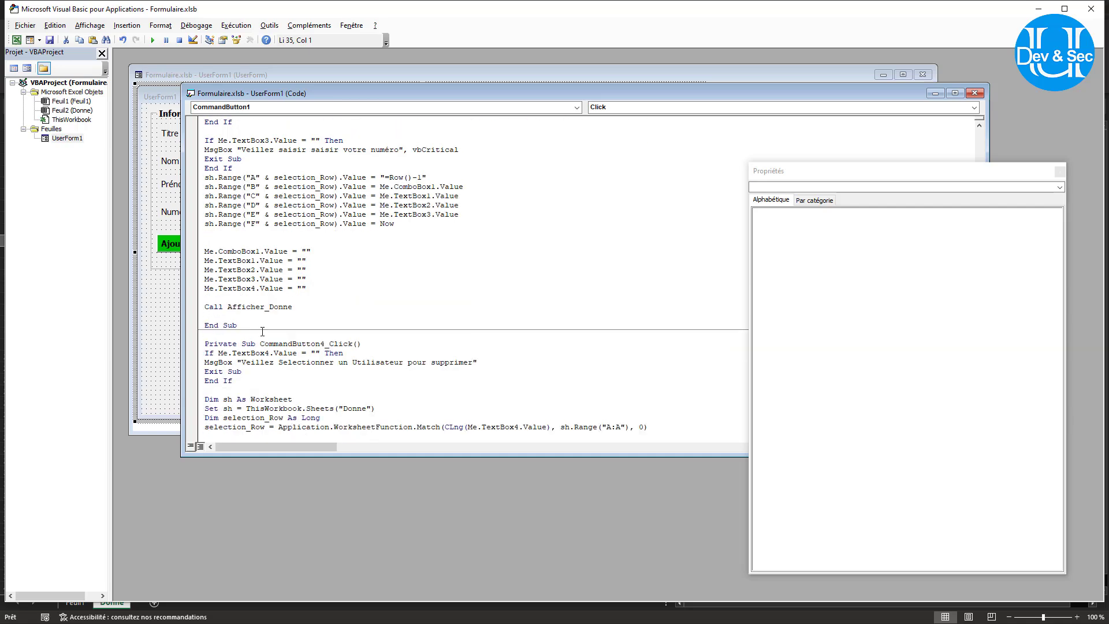
pyautogui.scroll(-6, 268, 323)
pyautogui.scroll(-6, 268, 323)
pyautogui.scroll(-1, 269, 322)
pyautogui.scroll(-1, 270, 320)
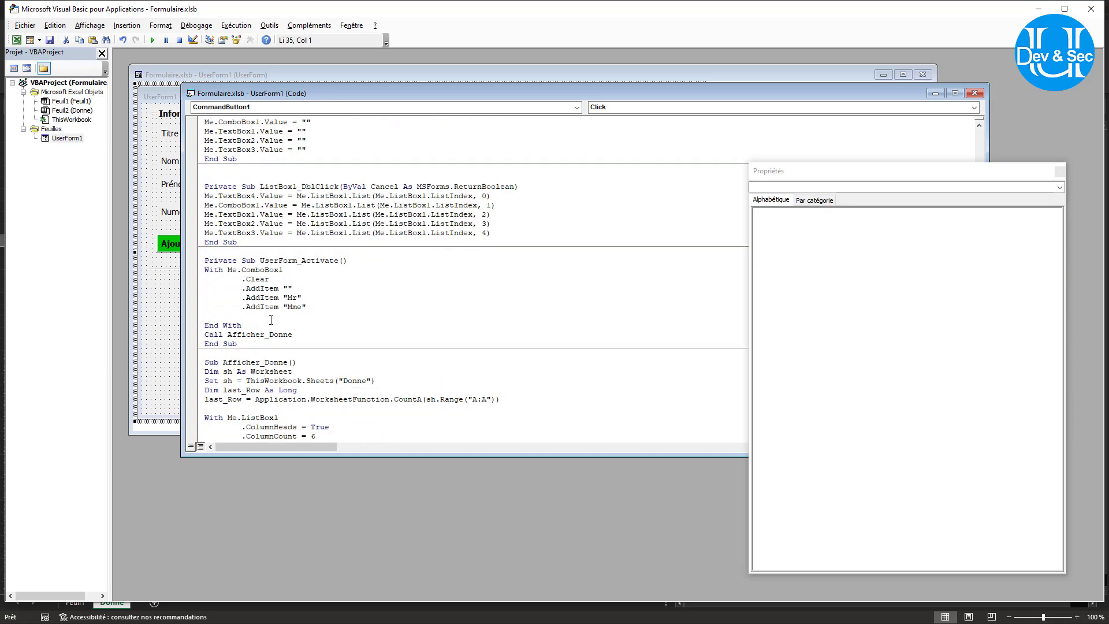
pyautogui.scroll(-4, 271, 319)
pyautogui.scroll(5, 271, 319)
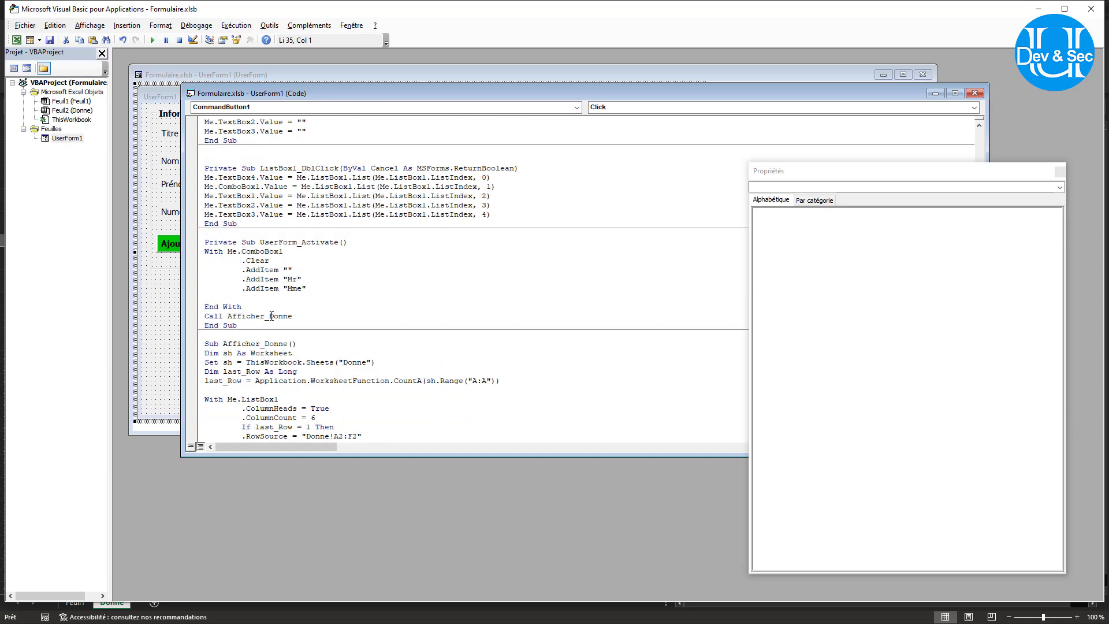
pyautogui.scroll(3, 270, 318)
pyautogui.scroll(2, 270, 317)
pyautogui.scroll(1, 269, 316)
pyautogui.scroll(1, 269, 316)
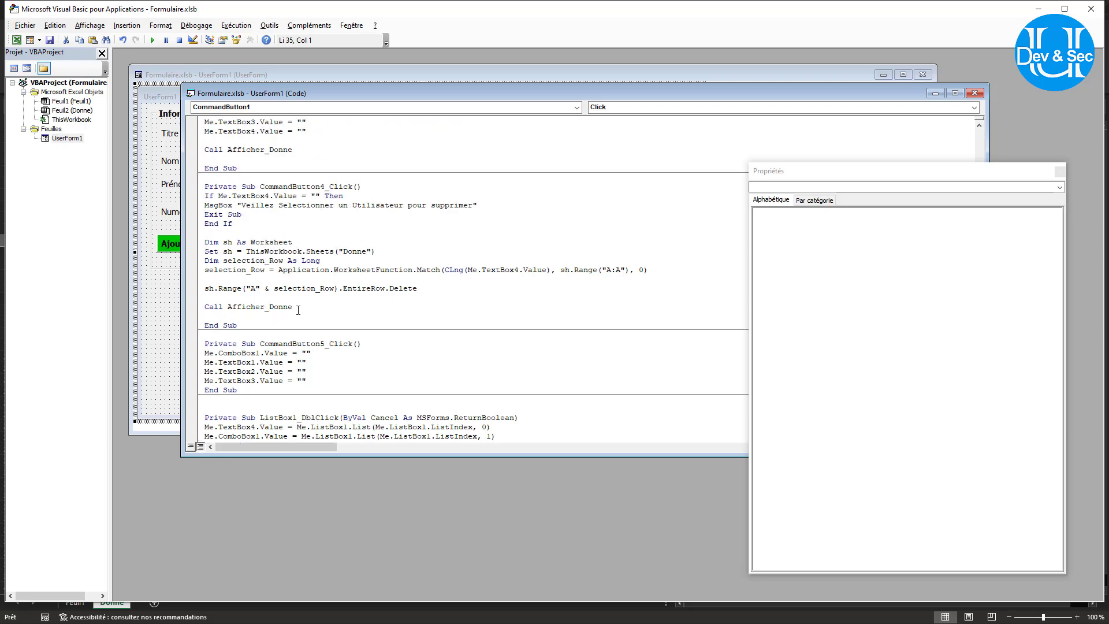
pyautogui.click(431, 294)
pyautogui.write('Me.ComboBox1.Value = "" Me.TextBox1.Value = "" Me.TextBox2.Value = "" Me.TextBox3.Value = ""')
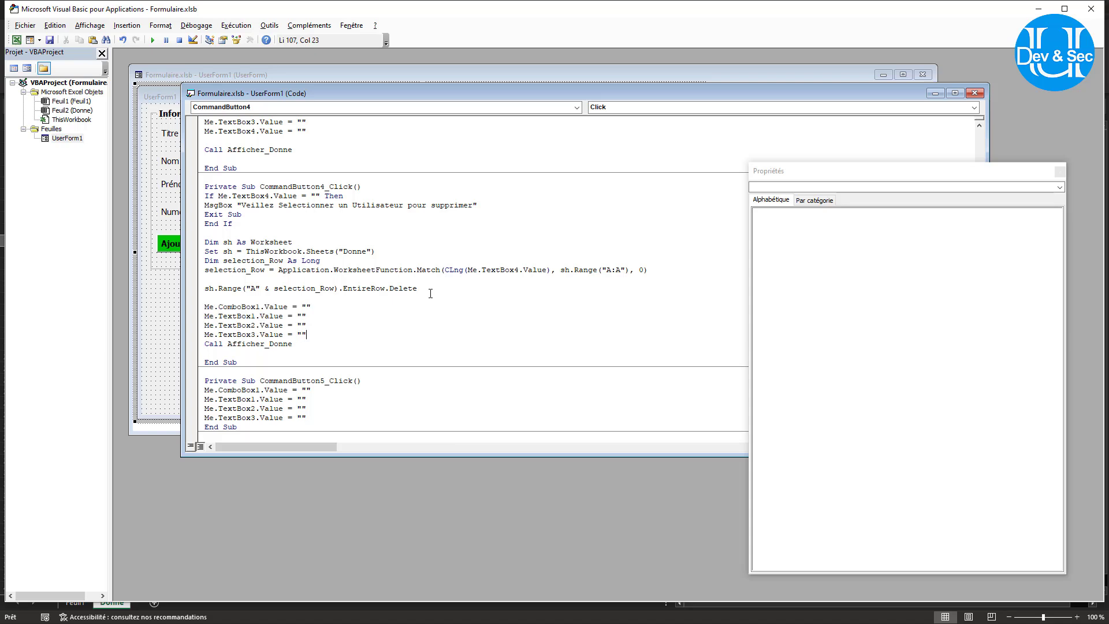
pyautogui.press('Return')
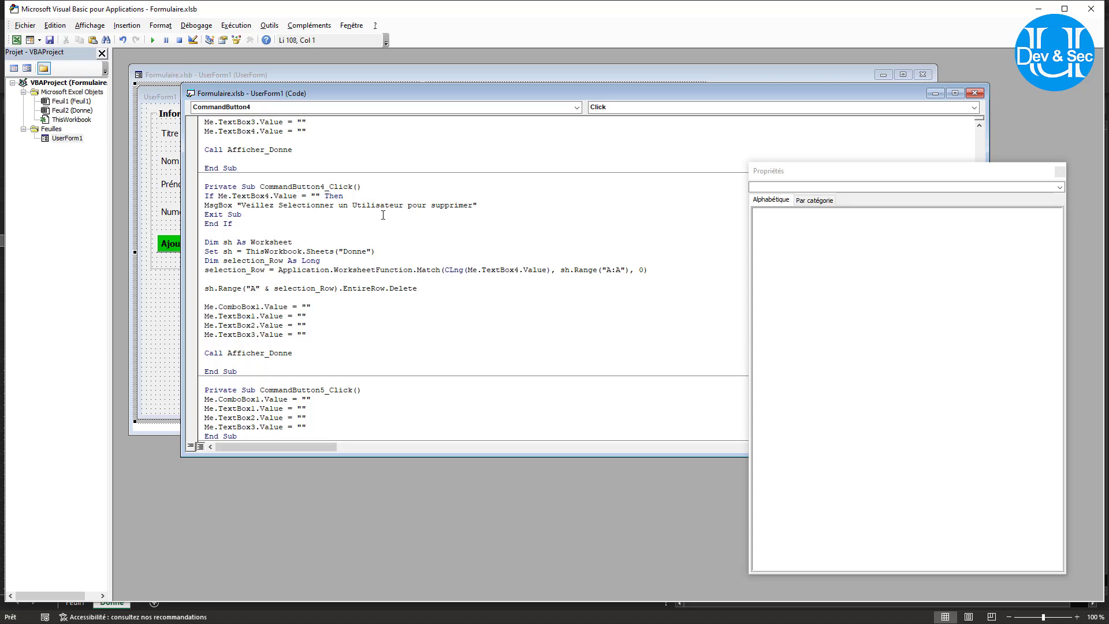
# - Add the Me.TextBox4.Value = "" line after the TextBox3 clearing line
pyautogui.moveTo(312, 144); pyautogui.dragTo(197, 131)
pyautogui.hotkey('ctrl', 'c')
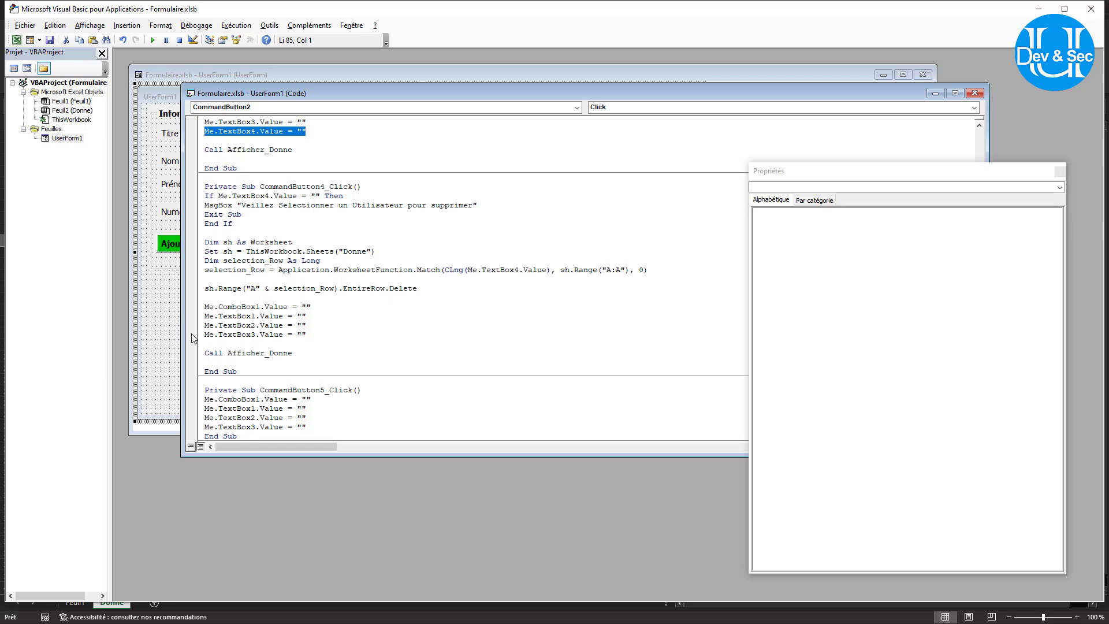
pyautogui.click(209, 336)
pyautogui.click(210, 344)
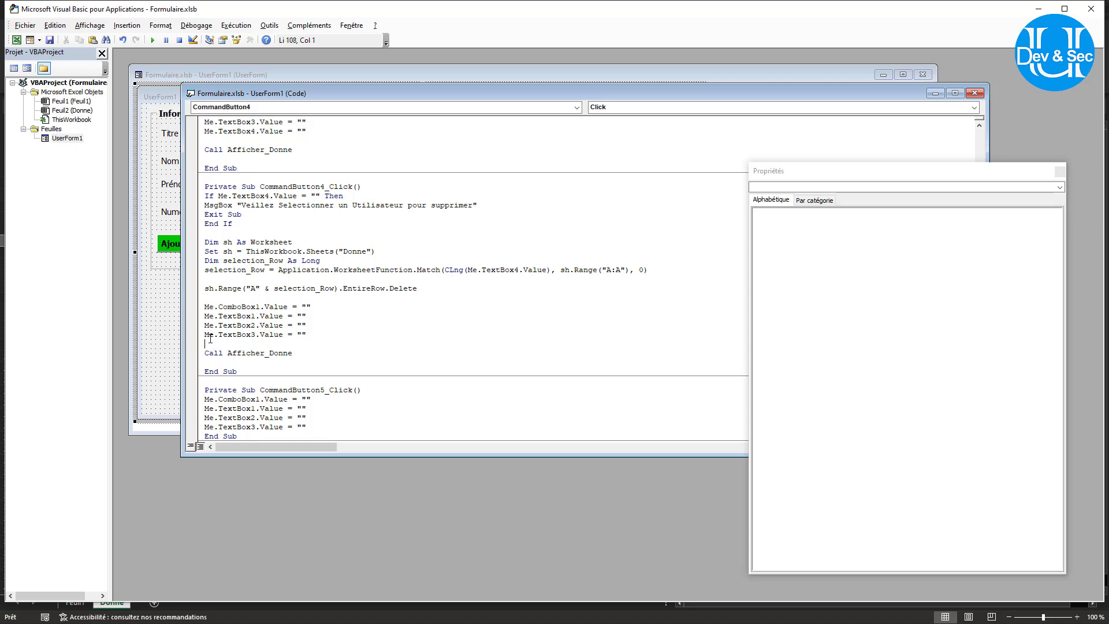
pyautogui.hotkey('ctrl', 'v')
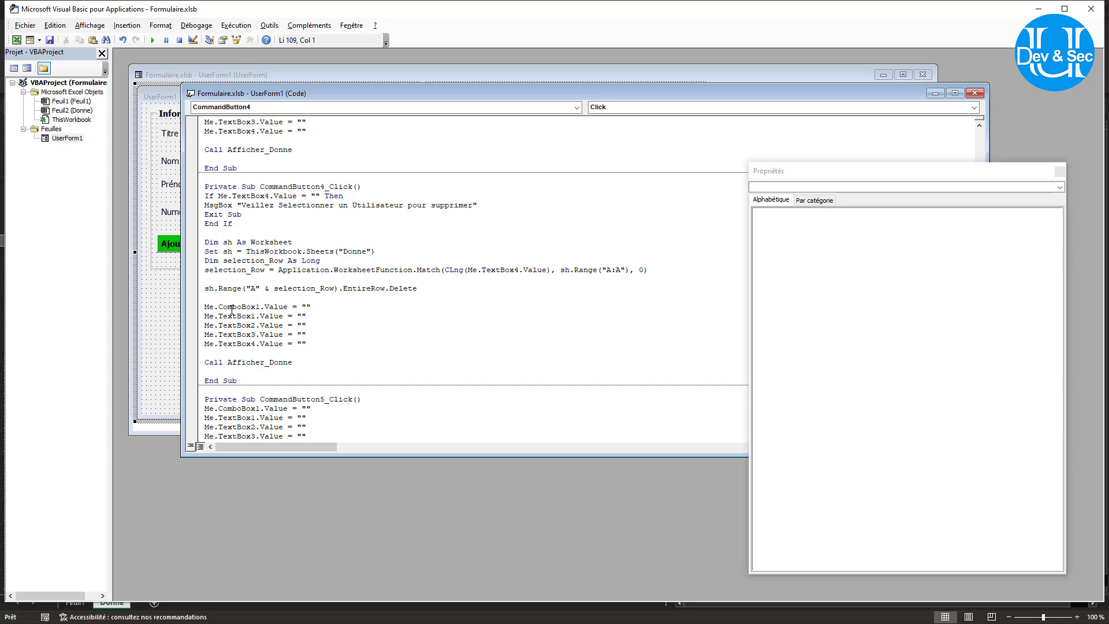
# - Run the form, load the first user, delete it with Supprimer, and close the form
pyautogui.click(155, 44)
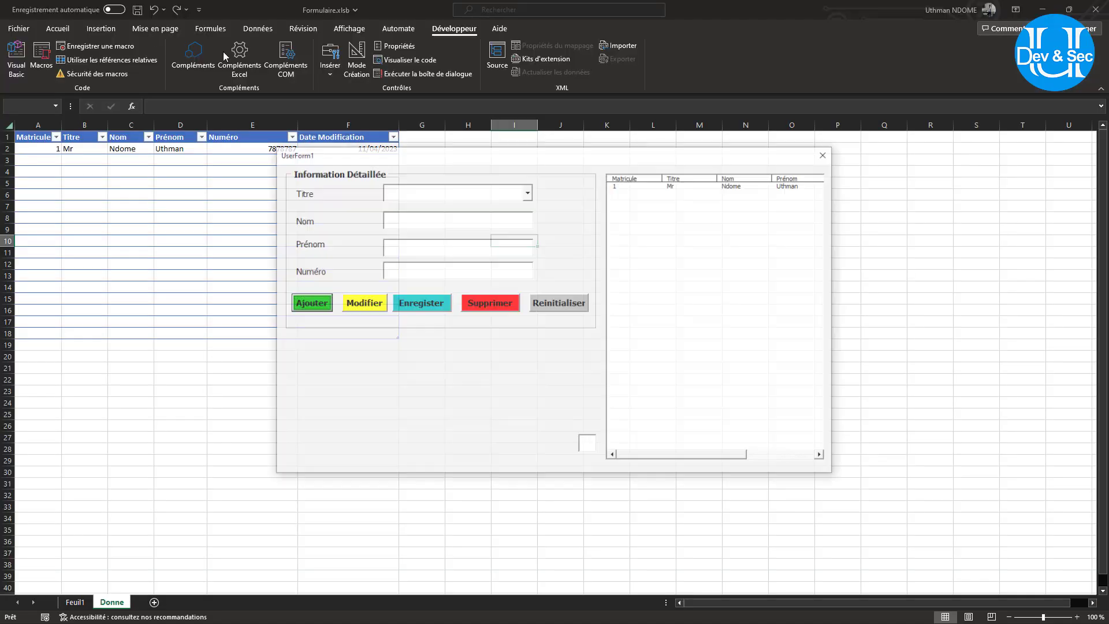
pyautogui.click(632, 185)
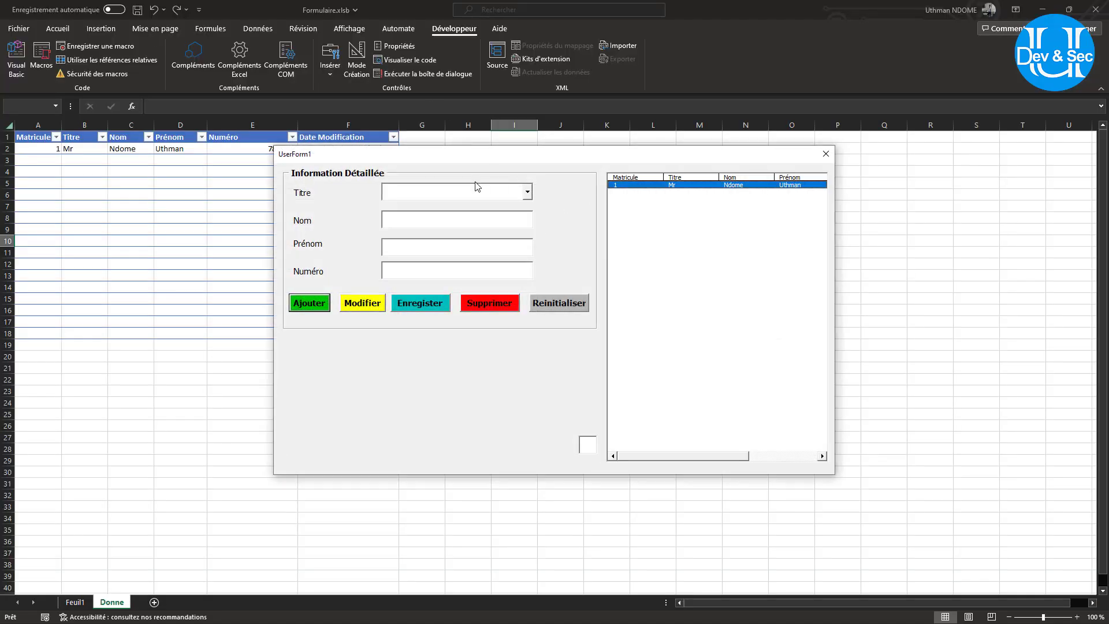
pyautogui.doubleClick(693, 186)
pyautogui.click(488, 304)
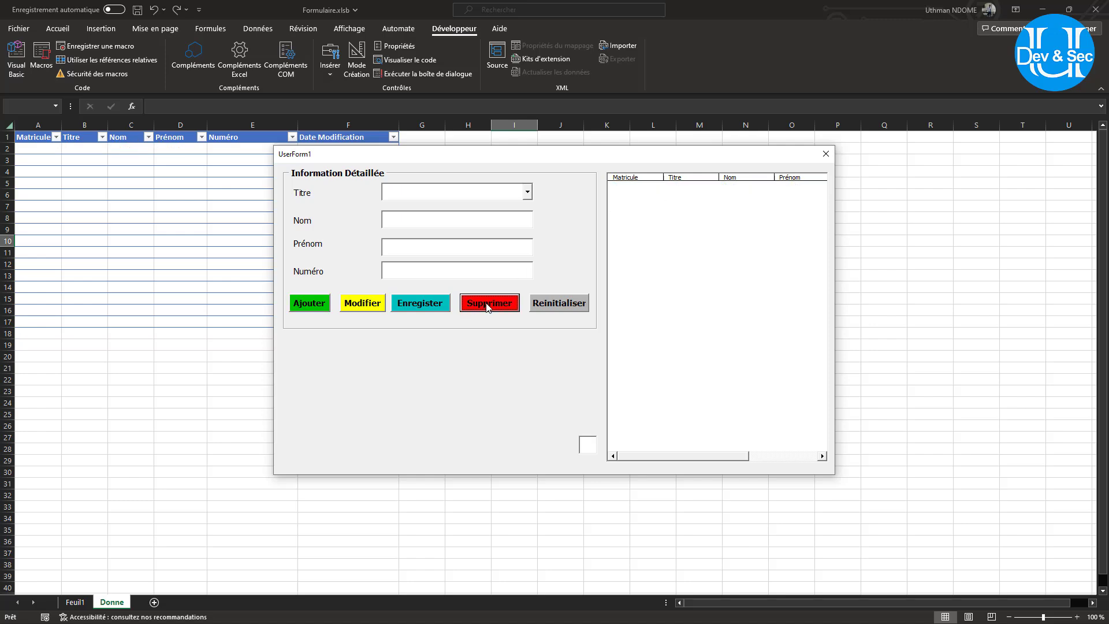
pyautogui.click(824, 154)
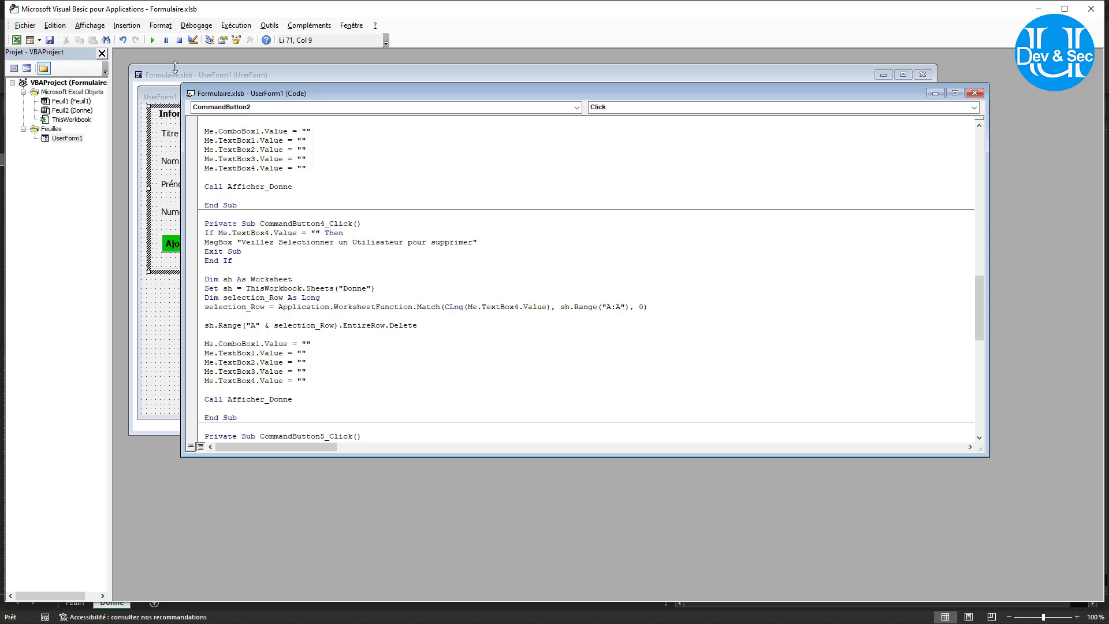
pyautogui.click(174, 72)
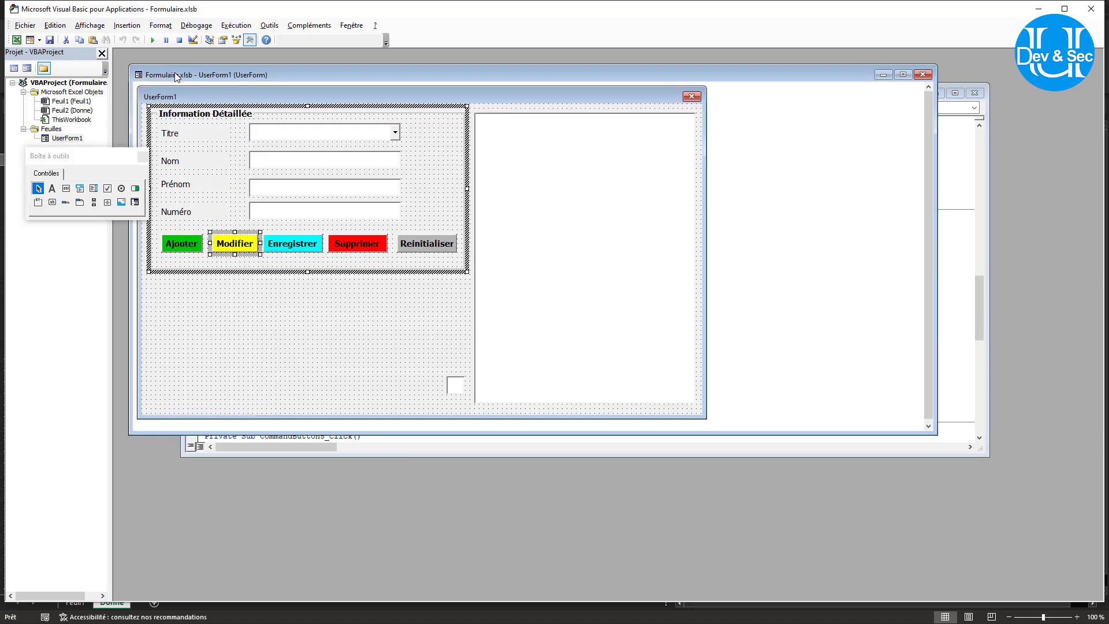
pyautogui.click(153, 40)
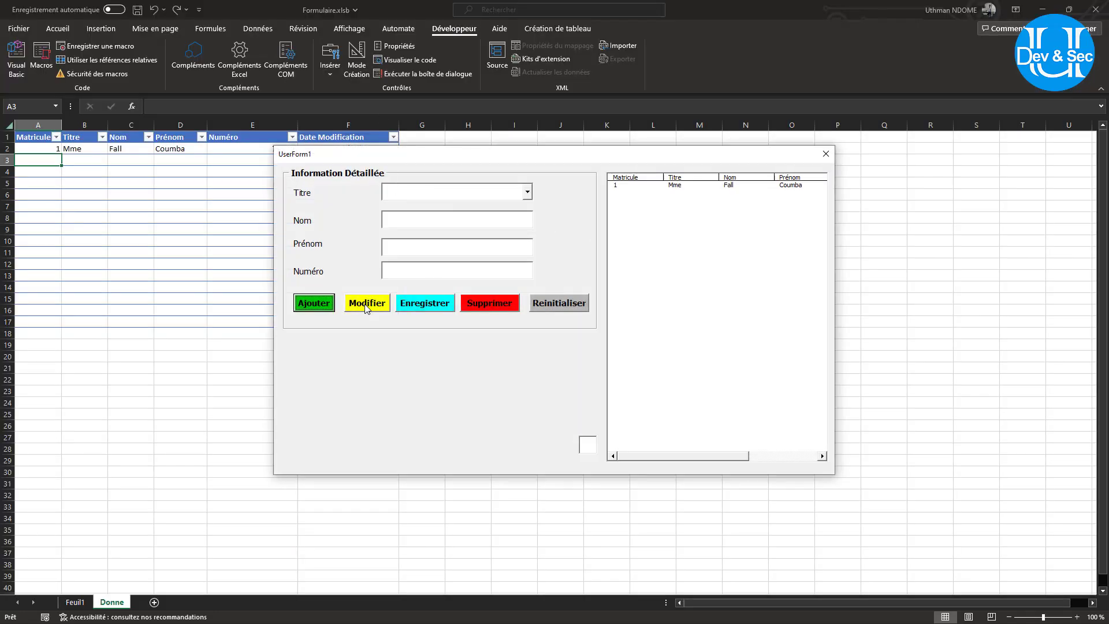
pyautogui.click(527, 193)
pyautogui.click(462, 218)
pyautogui.click(401, 220)
pyautogui.write('Mb')
pyautogui.write('aye')
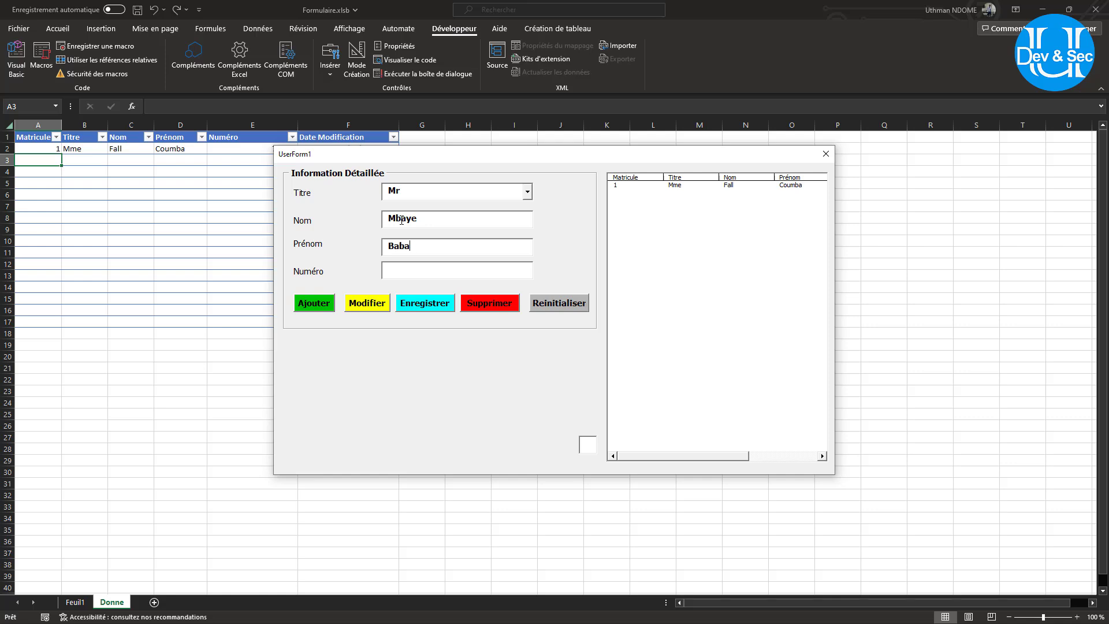
pyautogui.click(424, 267)
pyautogui.click(311, 310)
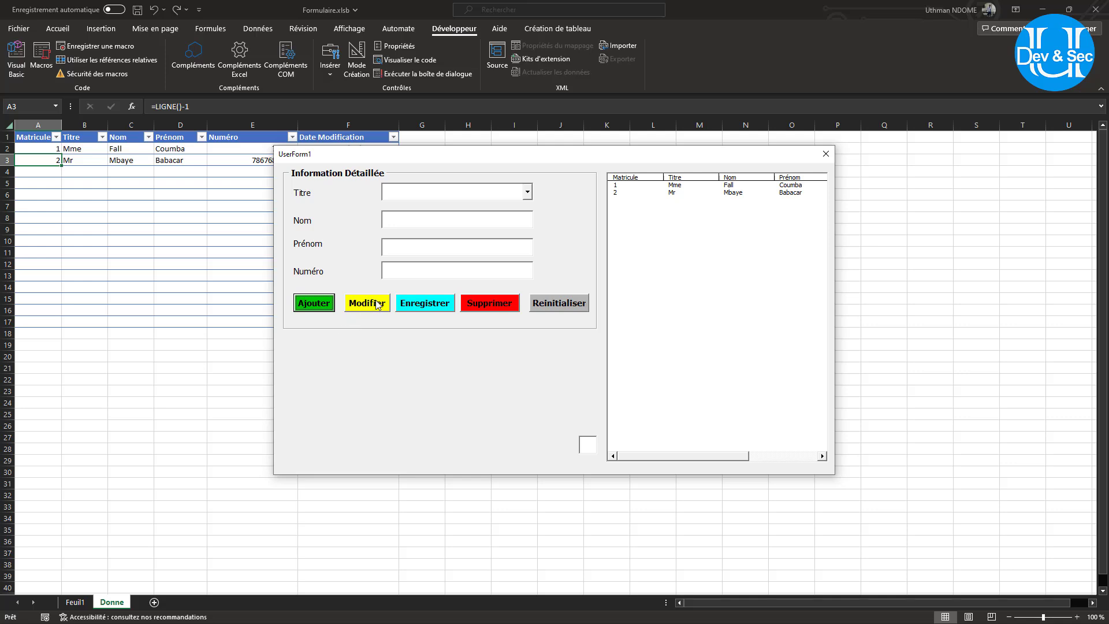
pyautogui.click(669, 193)
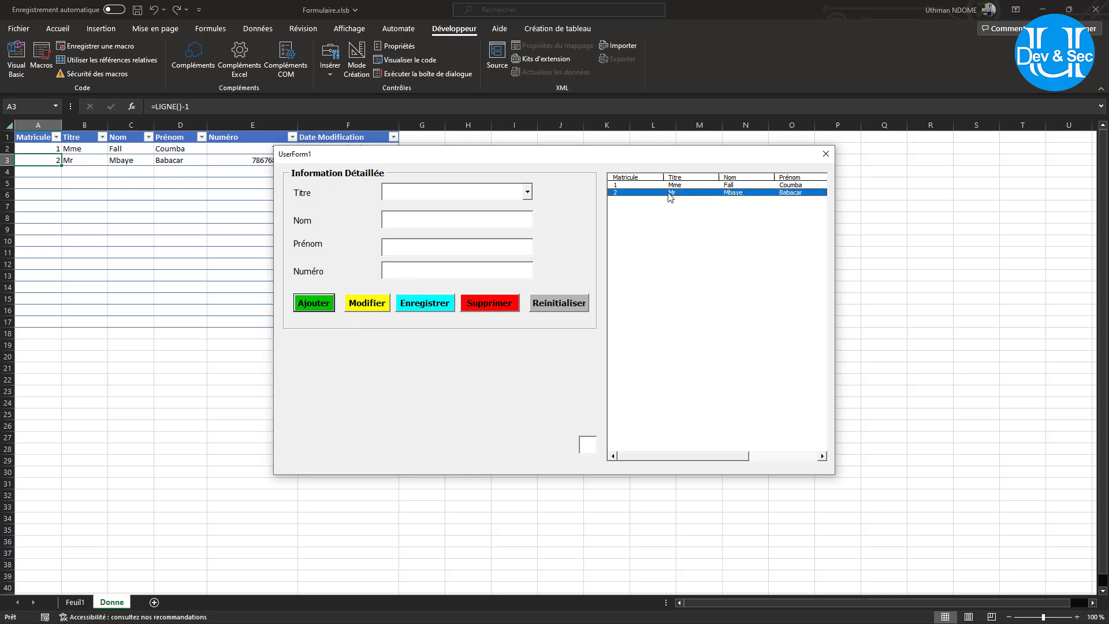
pyautogui.doubleClick(670, 193)
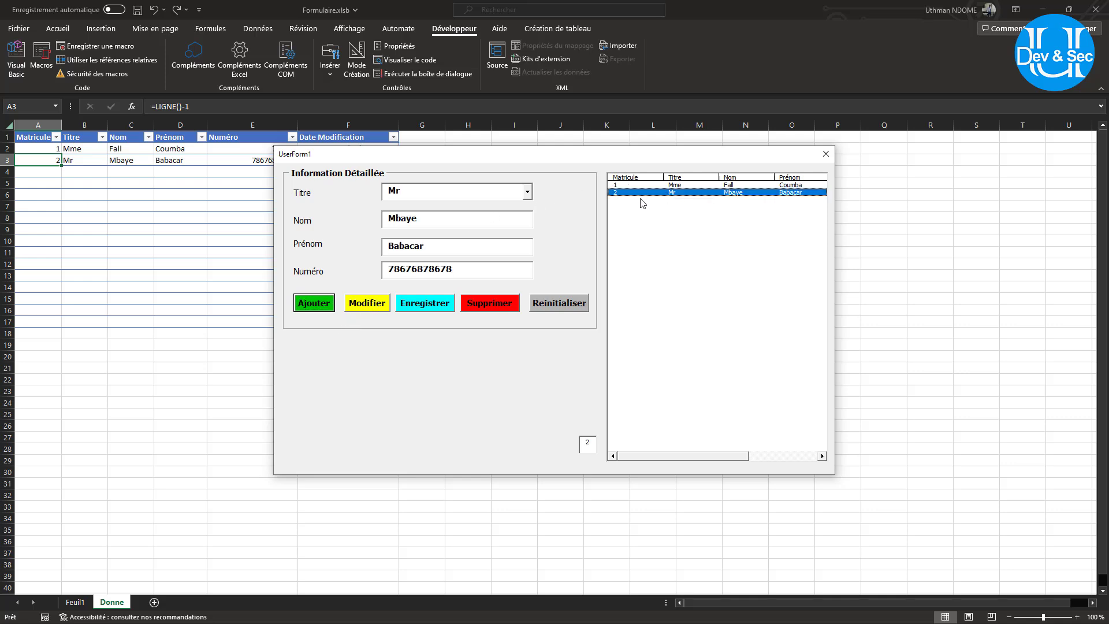
pyautogui.doubleClick(429, 218)
# - Delete the sh.Range("A" & selection_Row) formula line from the CommandButton2_Click routine
pyautogui.click(825, 155)
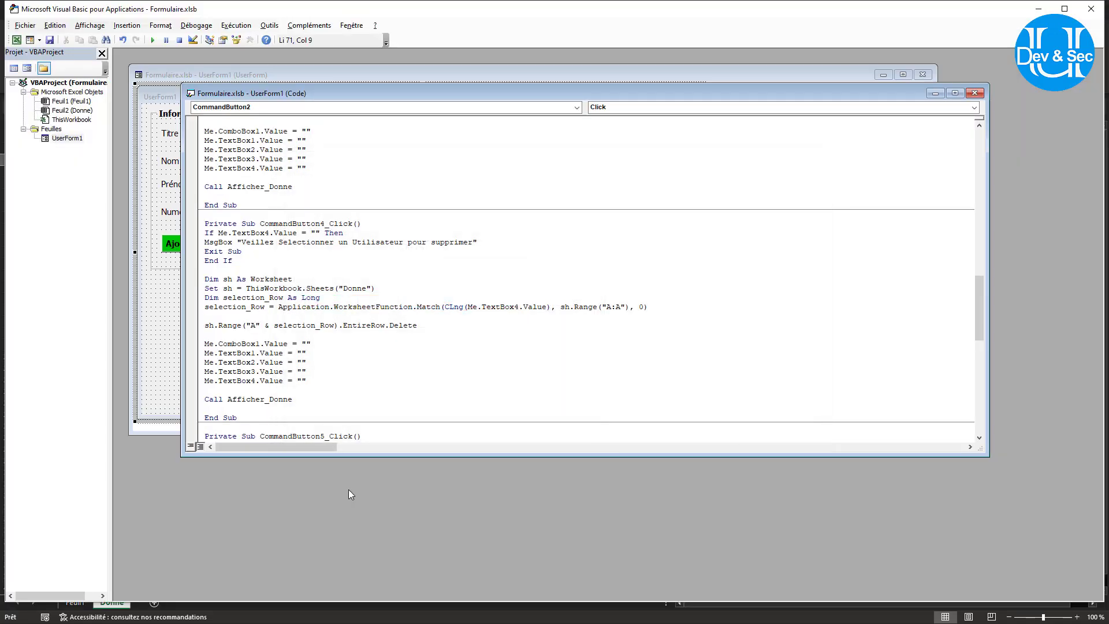
pyautogui.scroll(-3, 310, 339)
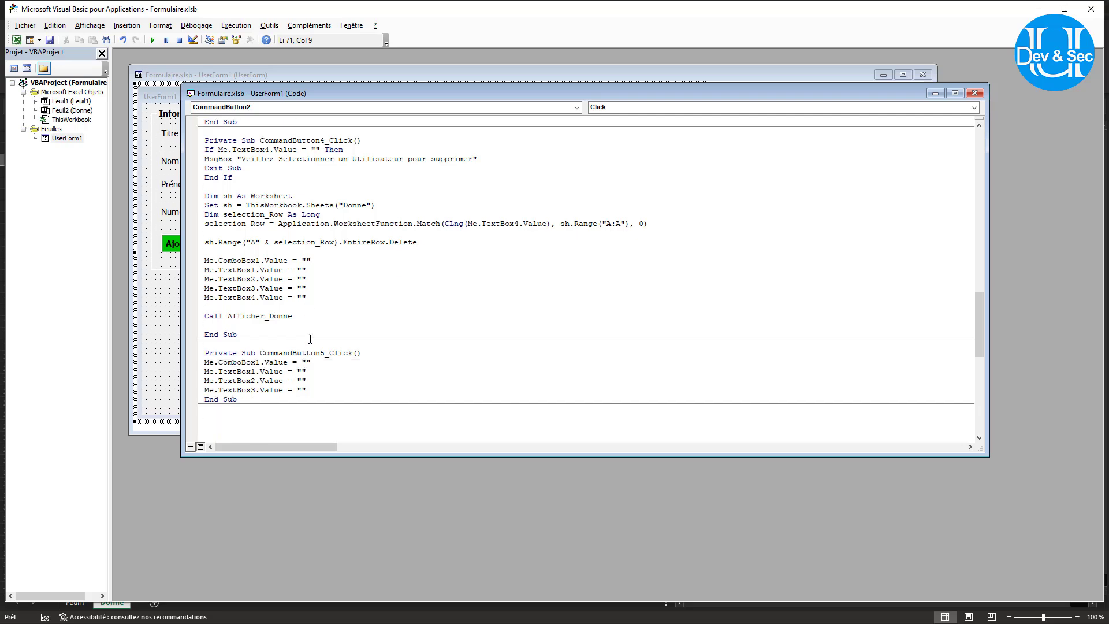
pyautogui.scroll(4, 310, 337)
pyautogui.click(159, 246)
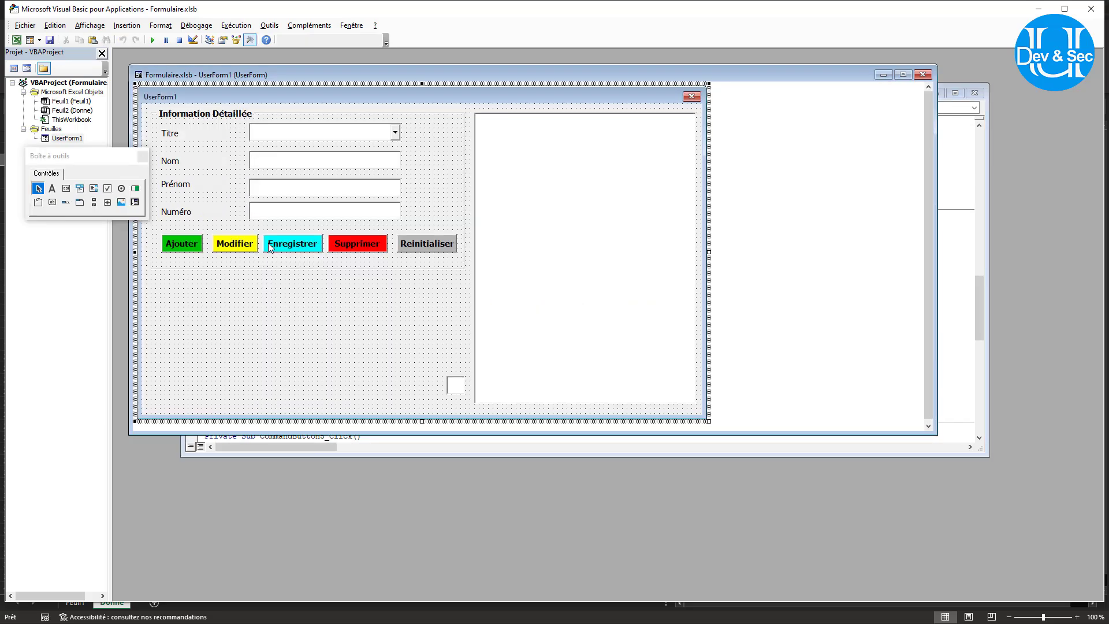
pyautogui.doubleClick(247, 250)
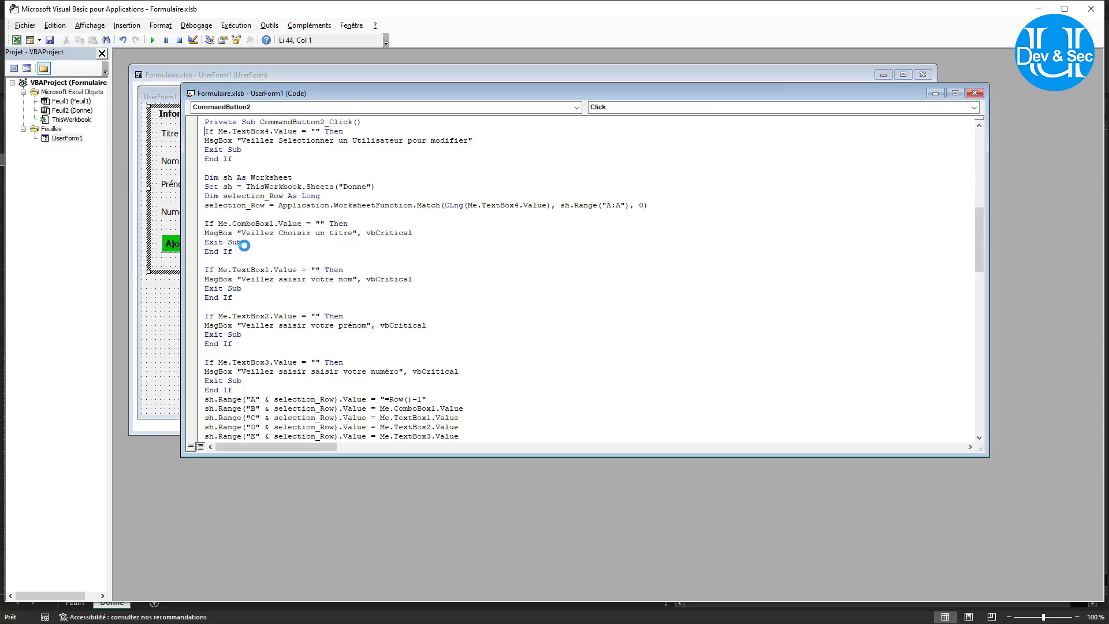
pyautogui.scroll(-1, 436, 363)
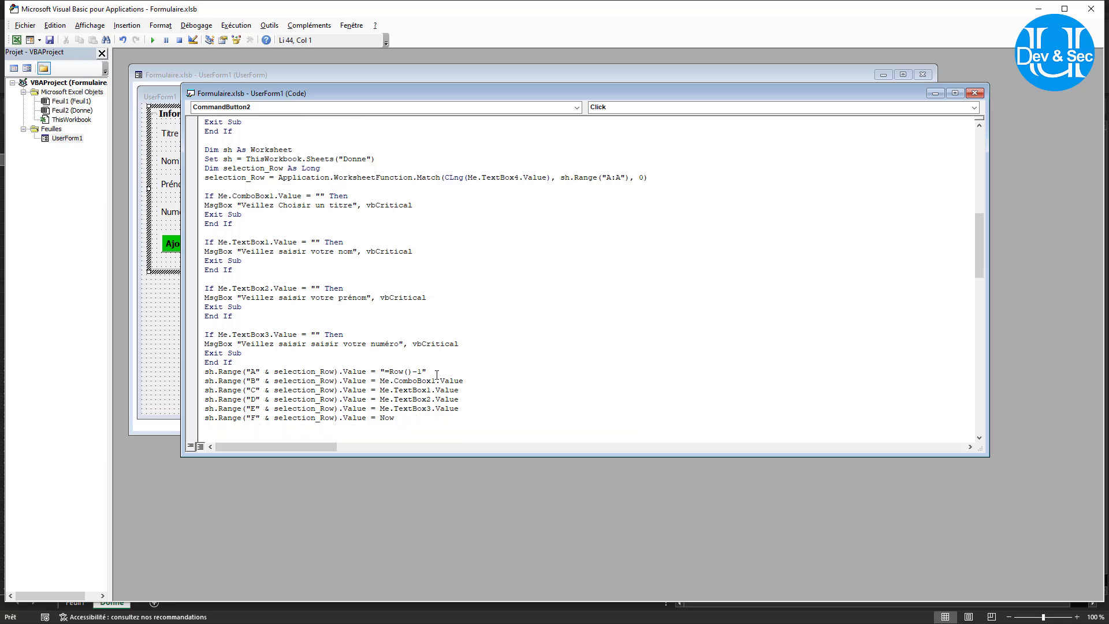
pyautogui.moveTo(427, 371); pyautogui.dragTo(209, 373)
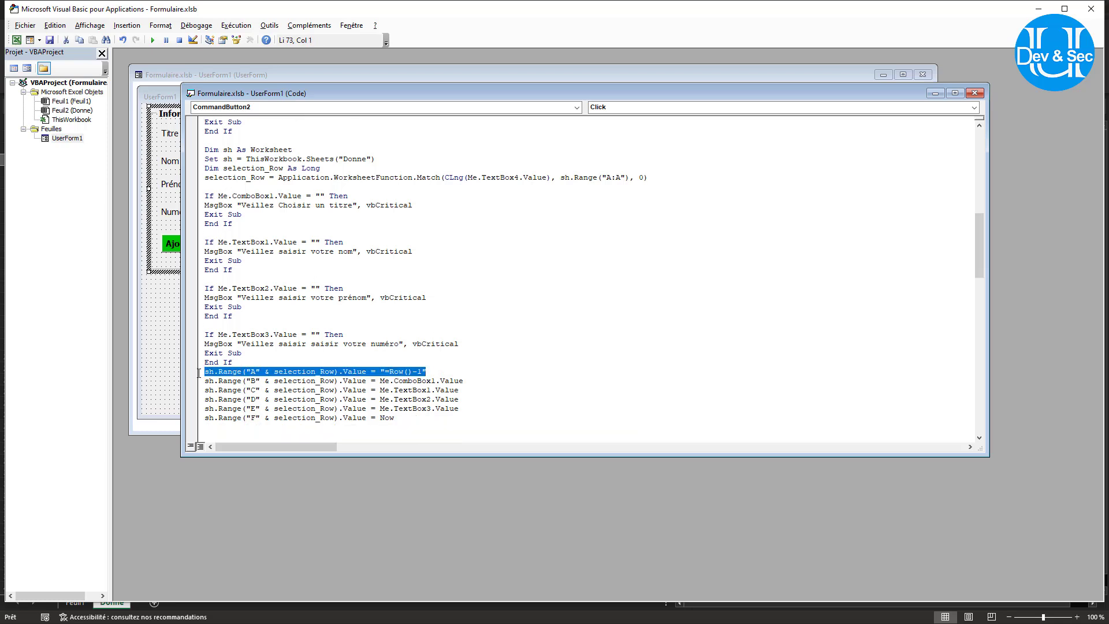
pyautogui.press('Delete')
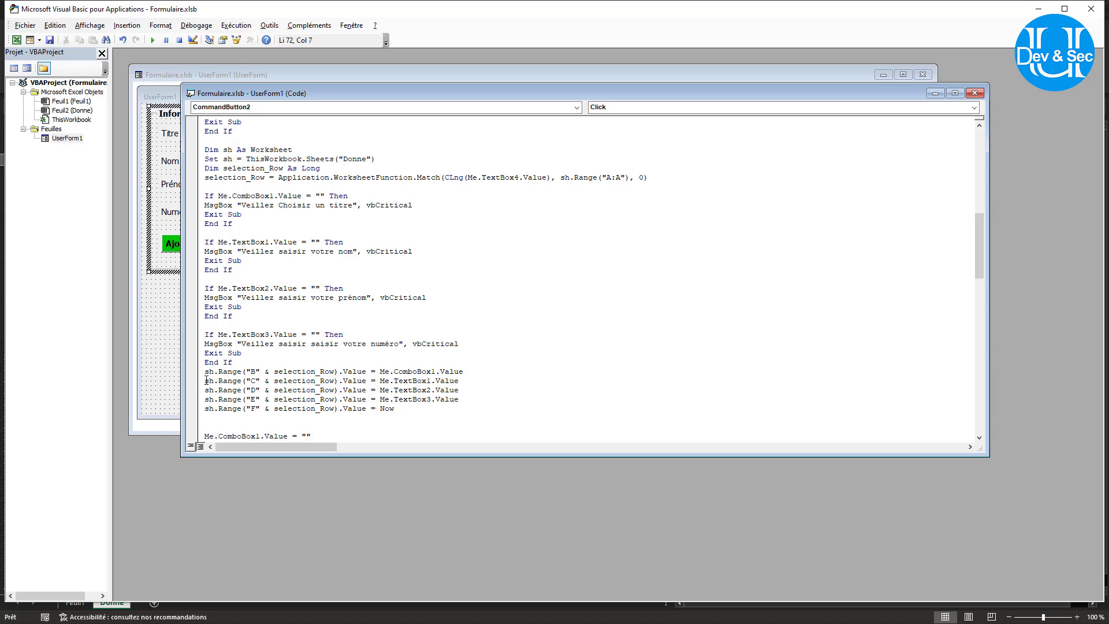
pyautogui.click(152, 40)
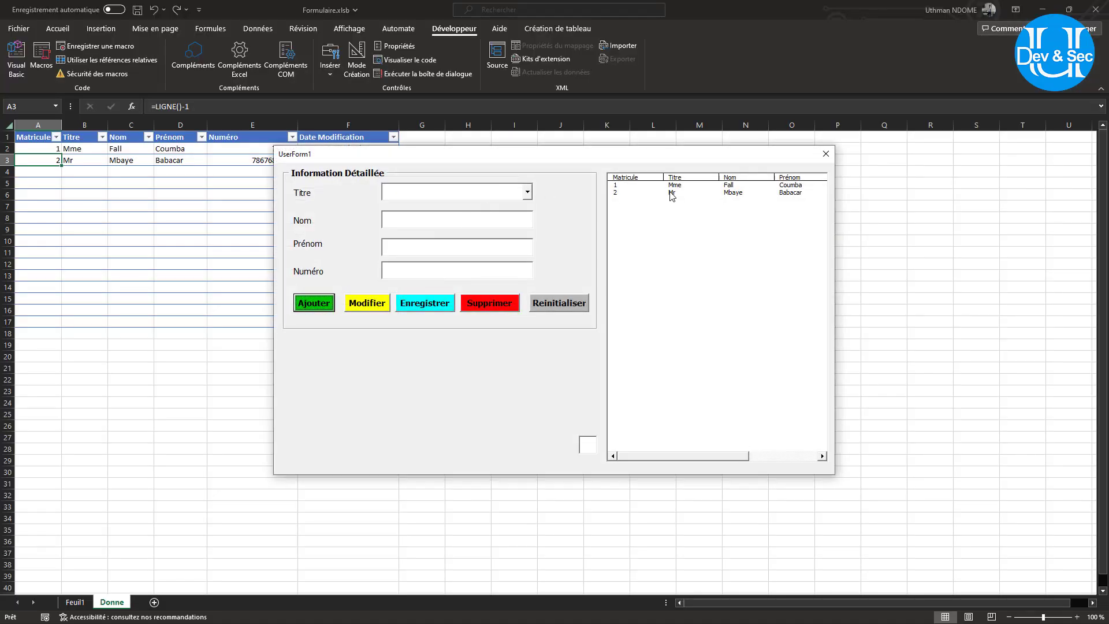
pyautogui.click(671, 196)
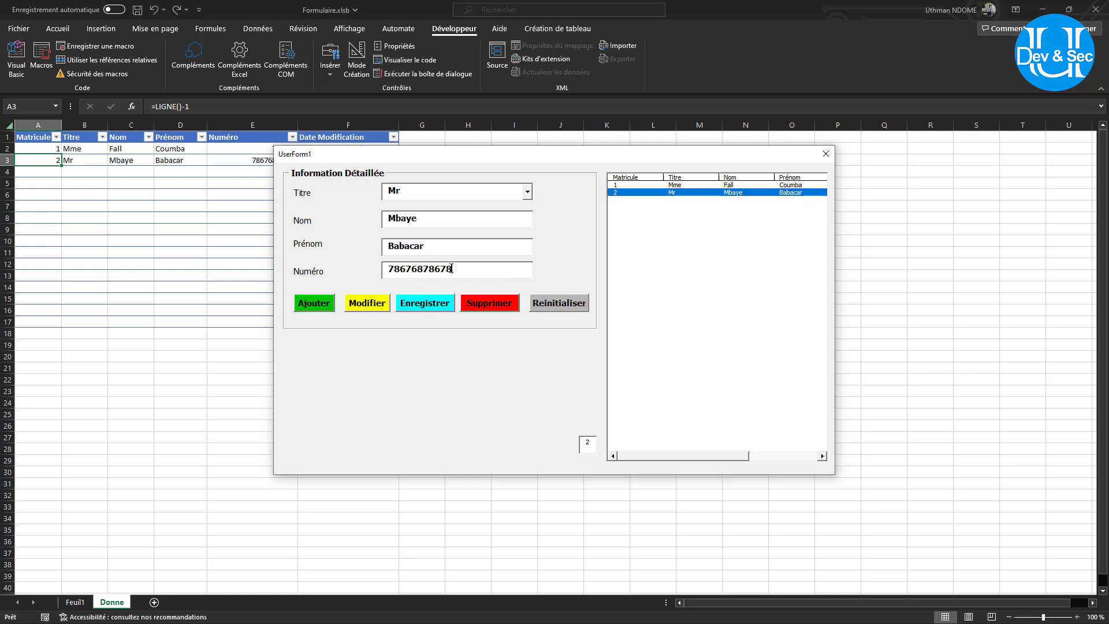
pyautogui.moveTo(452, 269); pyautogui.dragTo(325, 273)
pyautogui.moveTo(420, 226); pyautogui.dragTo(363, 215)
pyautogui.write('1')
pyautogui.write('l')
pyautogui.press('Tab')
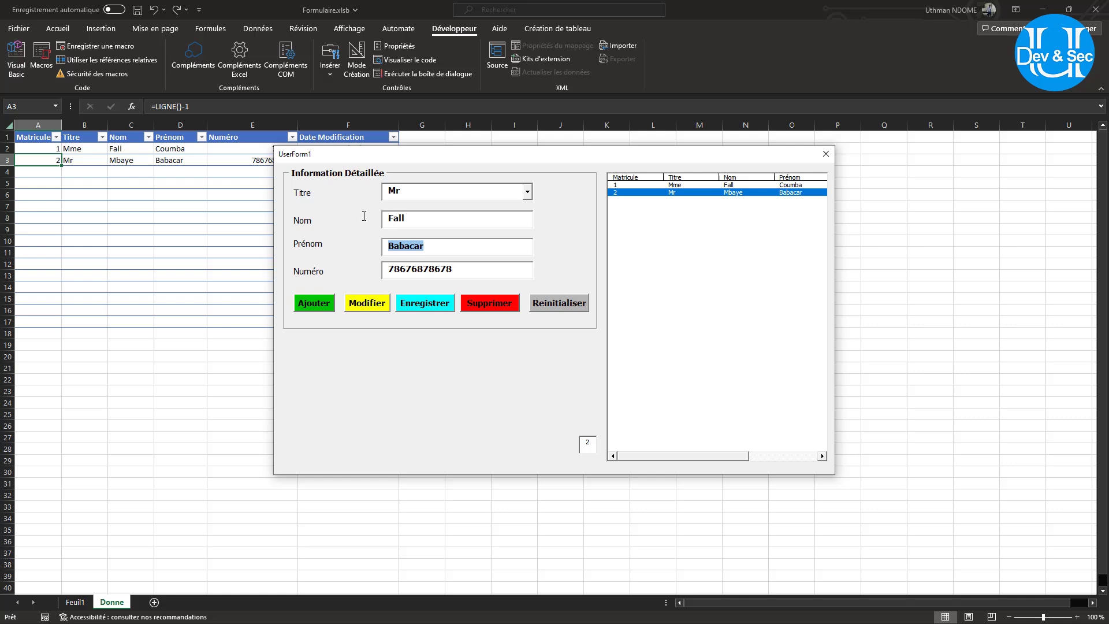
pyautogui.write('Gue')
pyautogui.write('ye')
pyautogui.moveTo(492, 271); pyautogui.dragTo(364, 270)
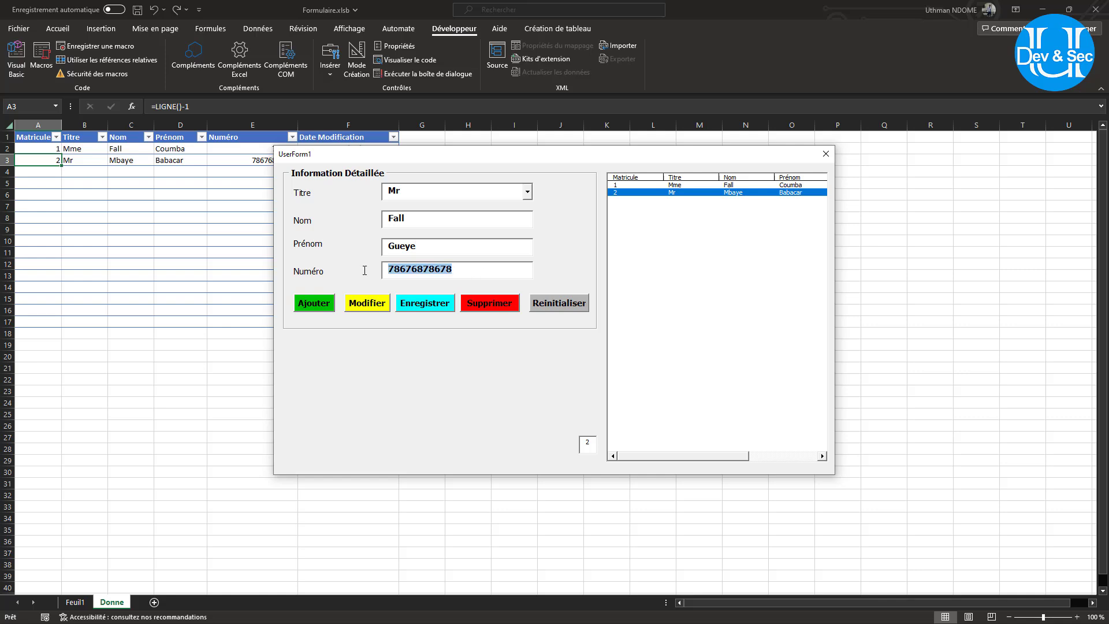
pyautogui.write('7777747')
pyautogui.write('5')
# - Set the title to Mme, save with Modifier, then reload and delete the second record
pyautogui.click(526, 196)
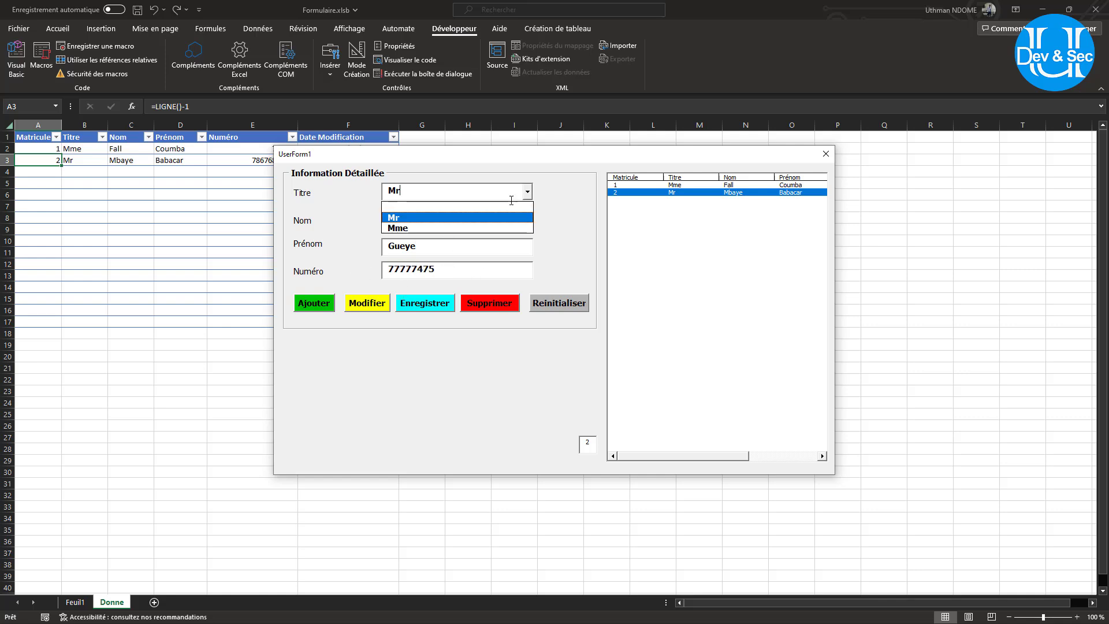
pyautogui.click(456, 223)
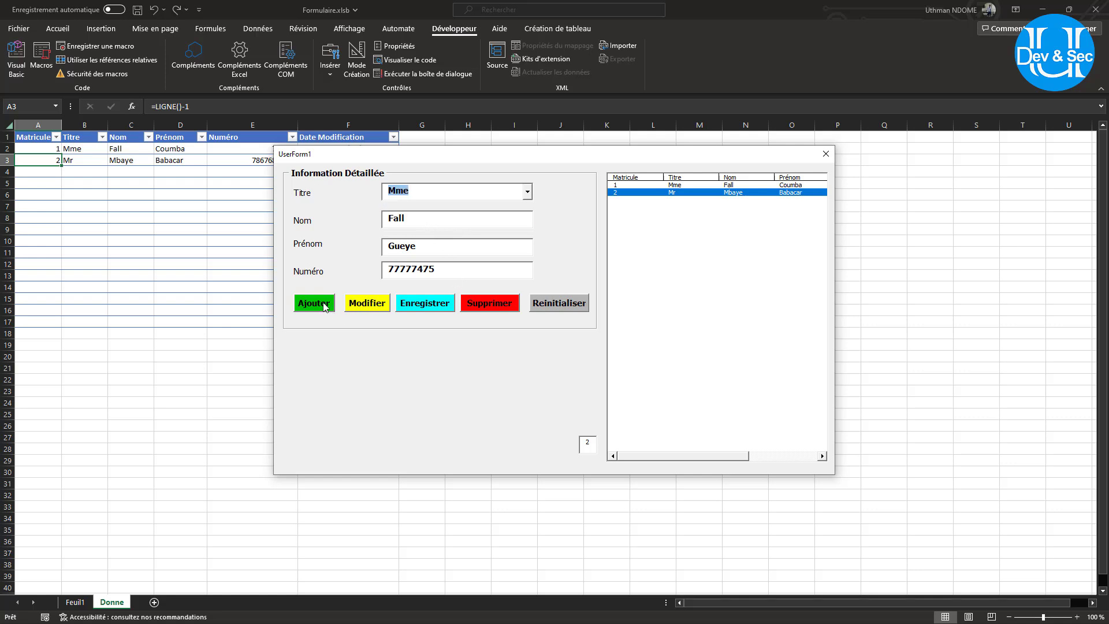
pyautogui.click(372, 306)
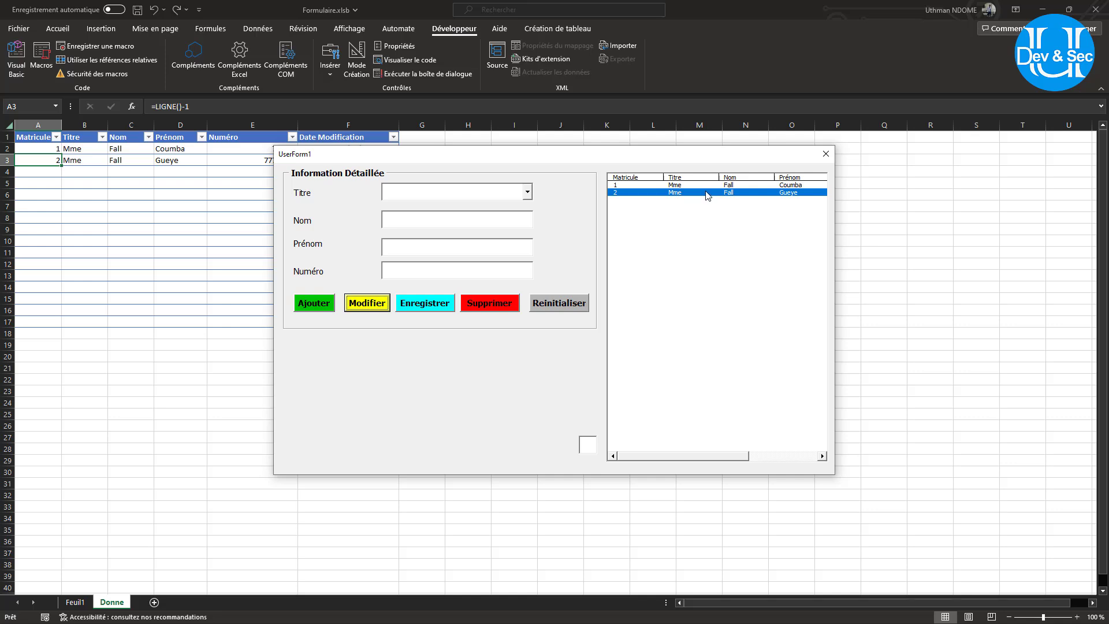
pyautogui.click(706, 193)
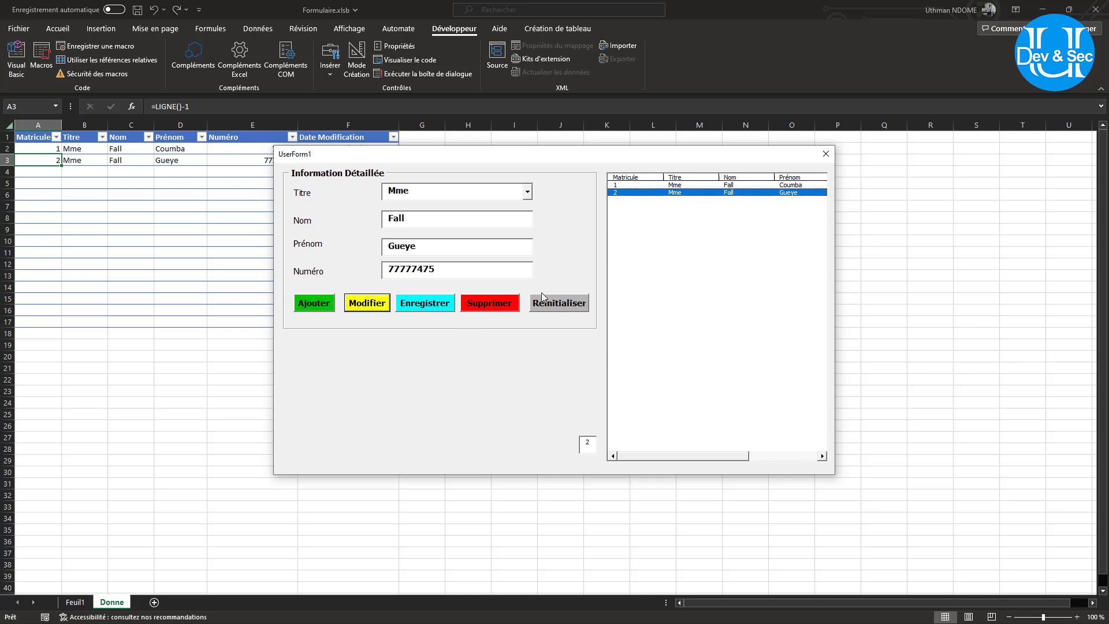
pyautogui.click(484, 305)
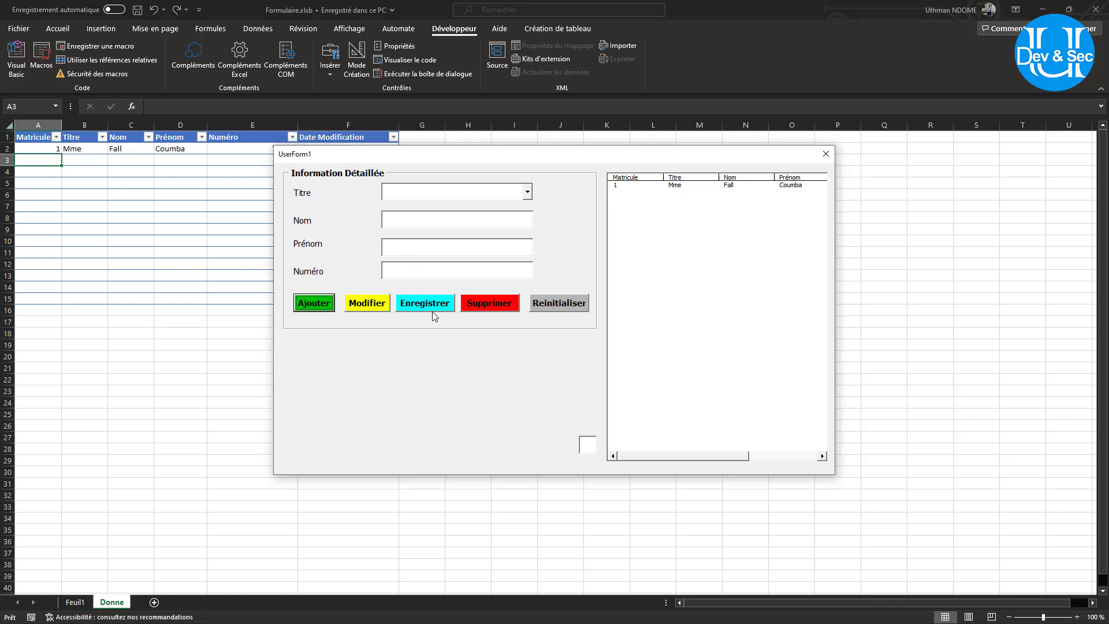
# - Delete the Enregistrer button and shift Modifier and Ajouter right, then test-run the layout
pyautogui.click(826, 155)
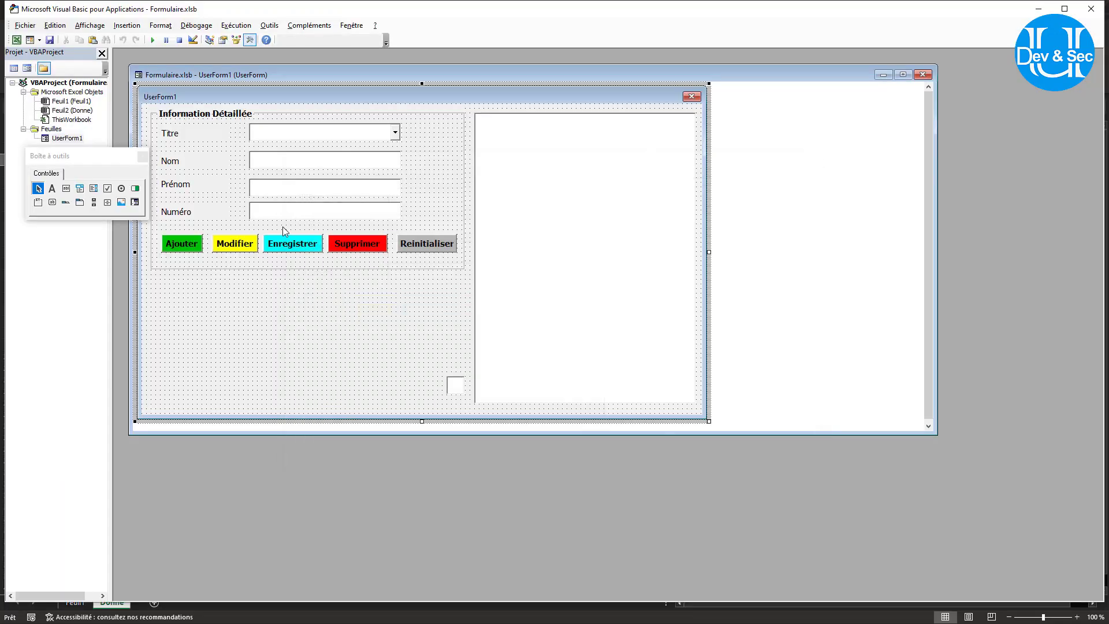
pyautogui.click(293, 247)
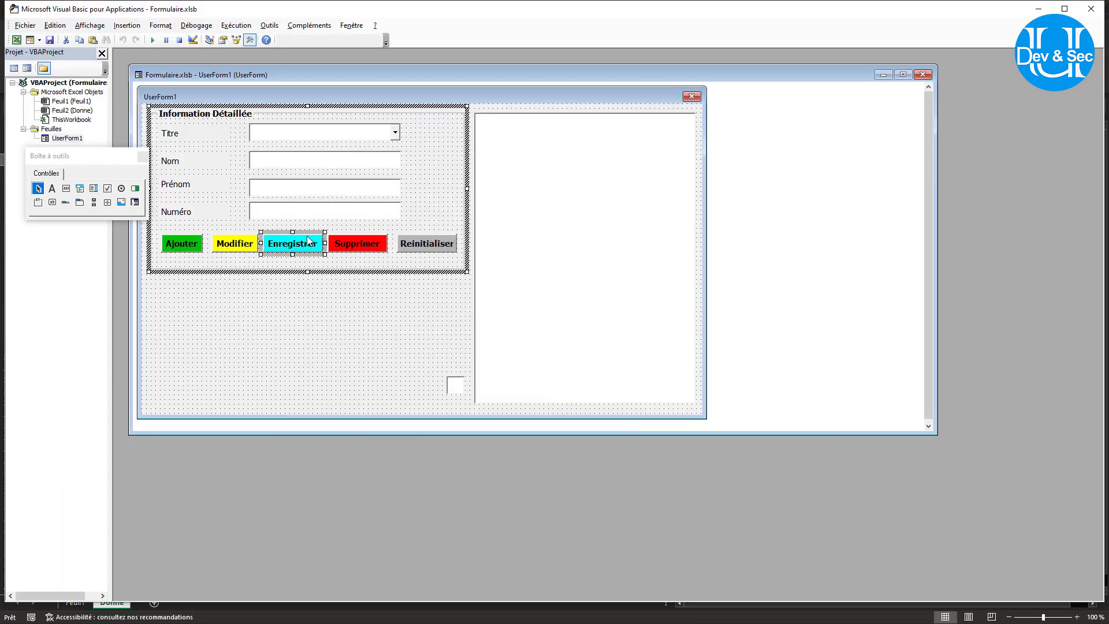
pyautogui.press('Delete')
pyautogui.moveTo(242, 247); pyautogui.dragTo(306, 247)
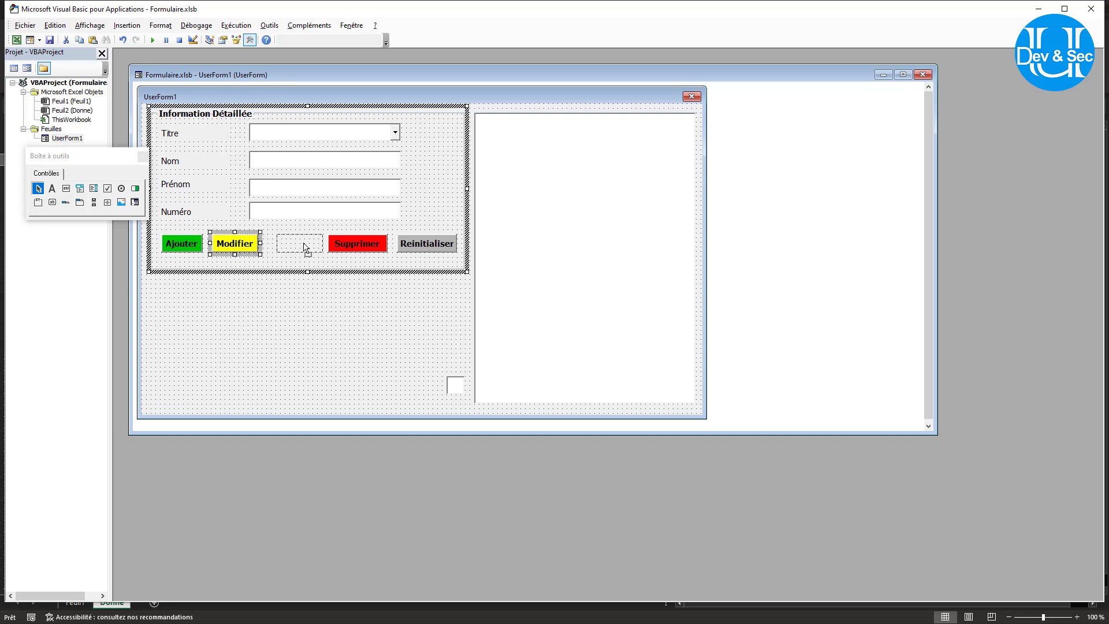
pyautogui.moveTo(192, 243); pyautogui.dragTo(260, 248)
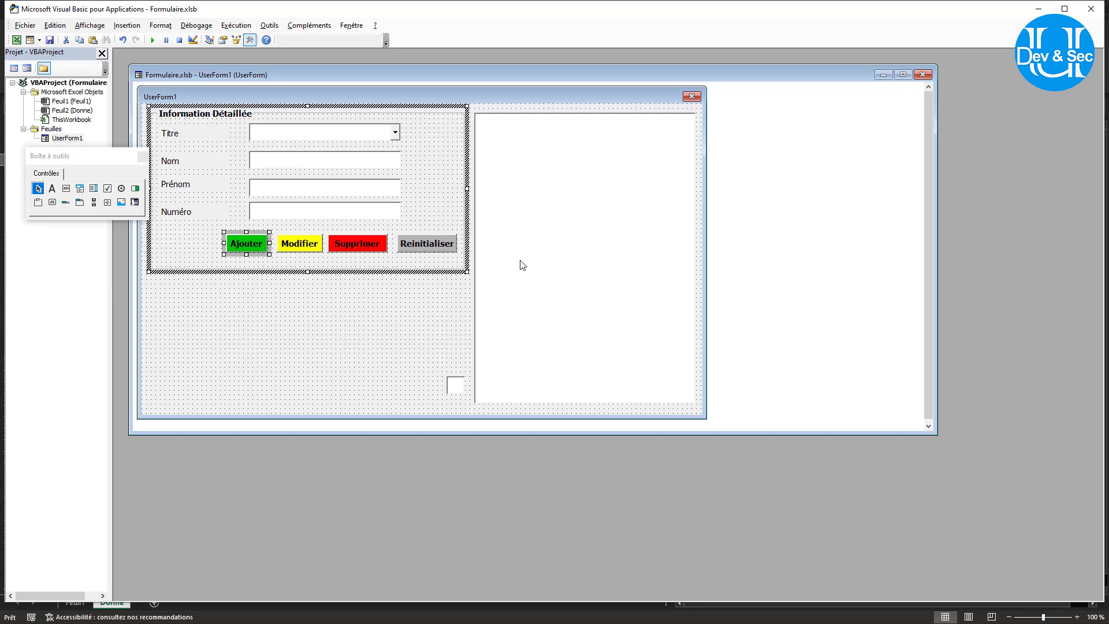
pyautogui.click(456, 390)
pyautogui.click(153, 40)
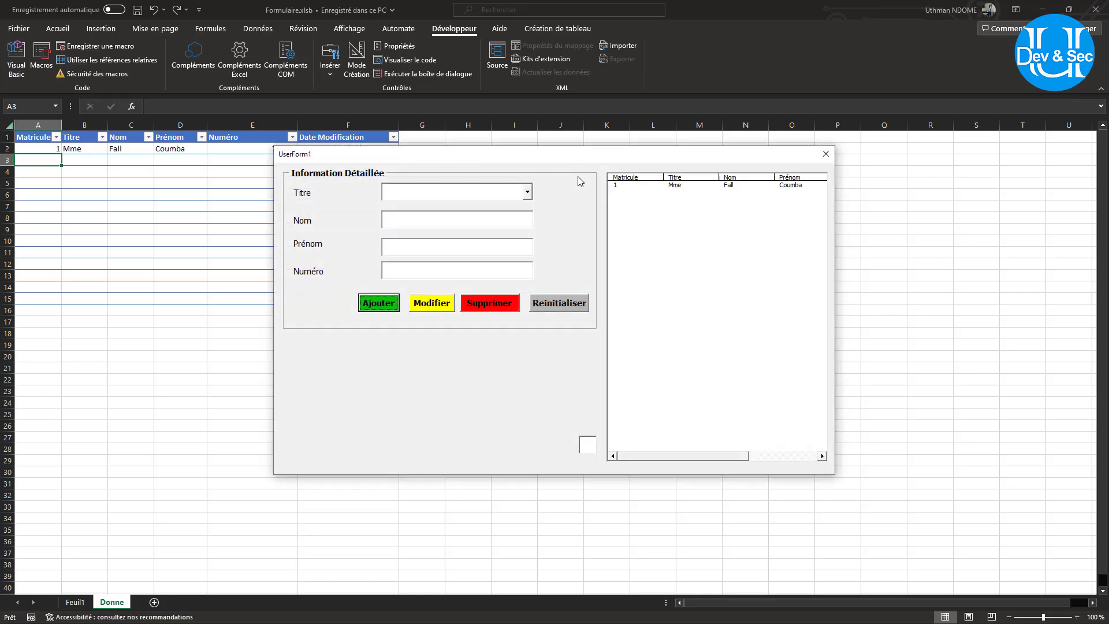
pyautogui.click(825, 154)
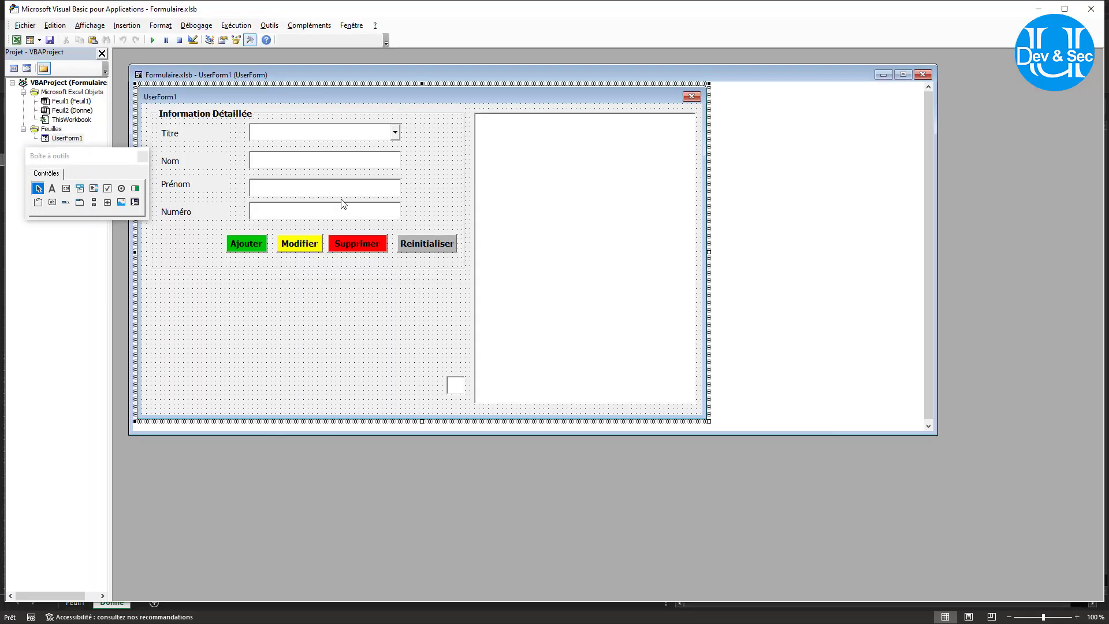
# - Set TextBox4's Visible property to False and run the form again
pyautogui.click(462, 383)
pyautogui.rightClick(462, 382)
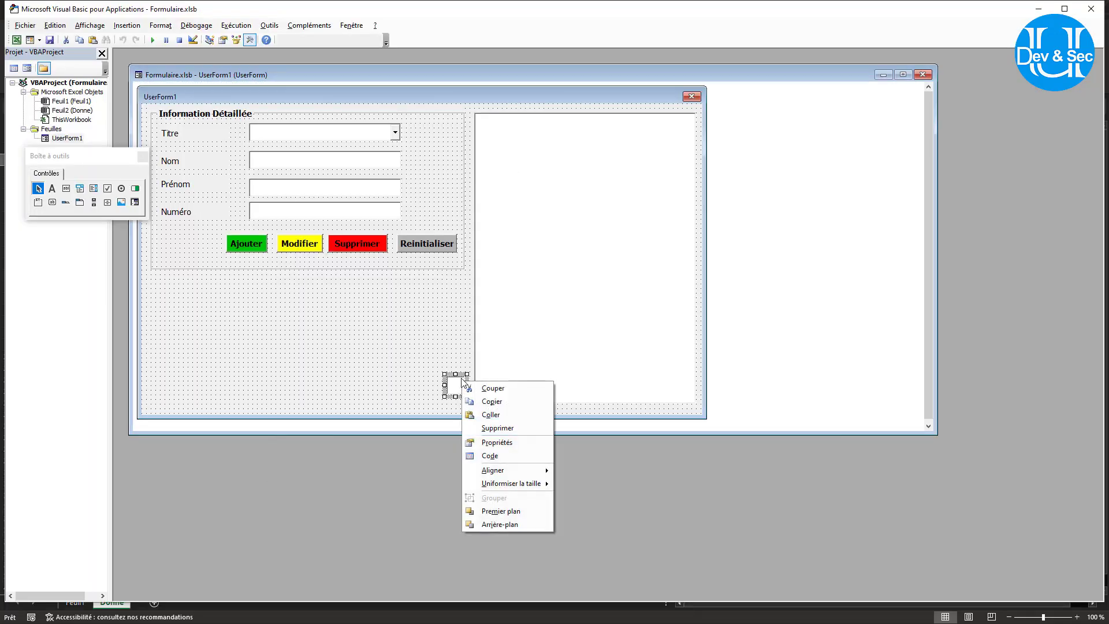
pyautogui.click(496, 442)
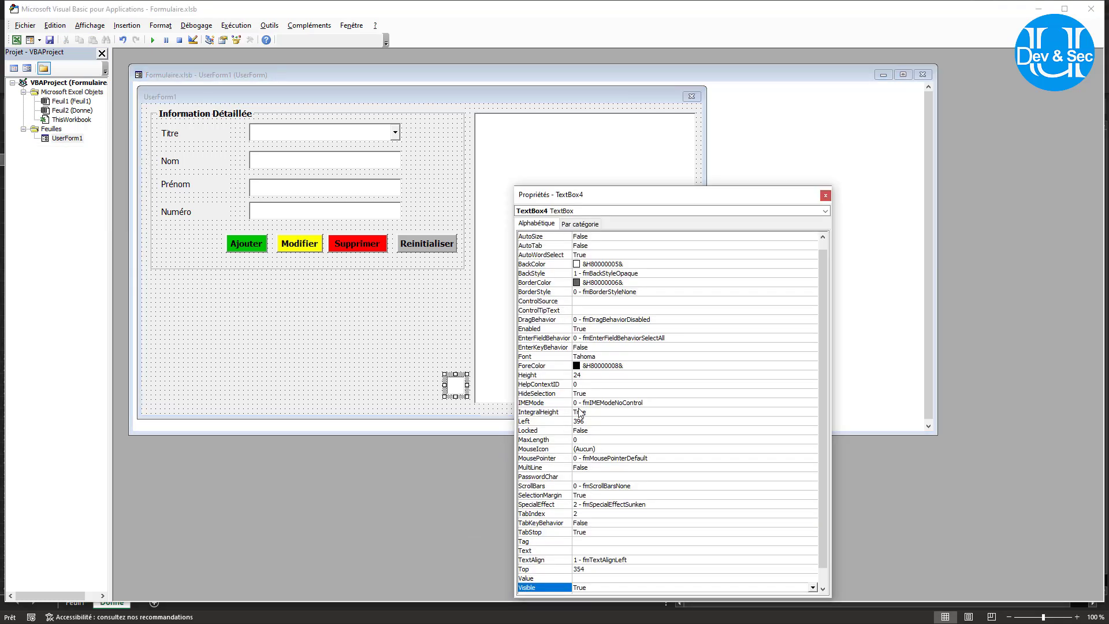
pyautogui.scroll(-1, 652, 510)
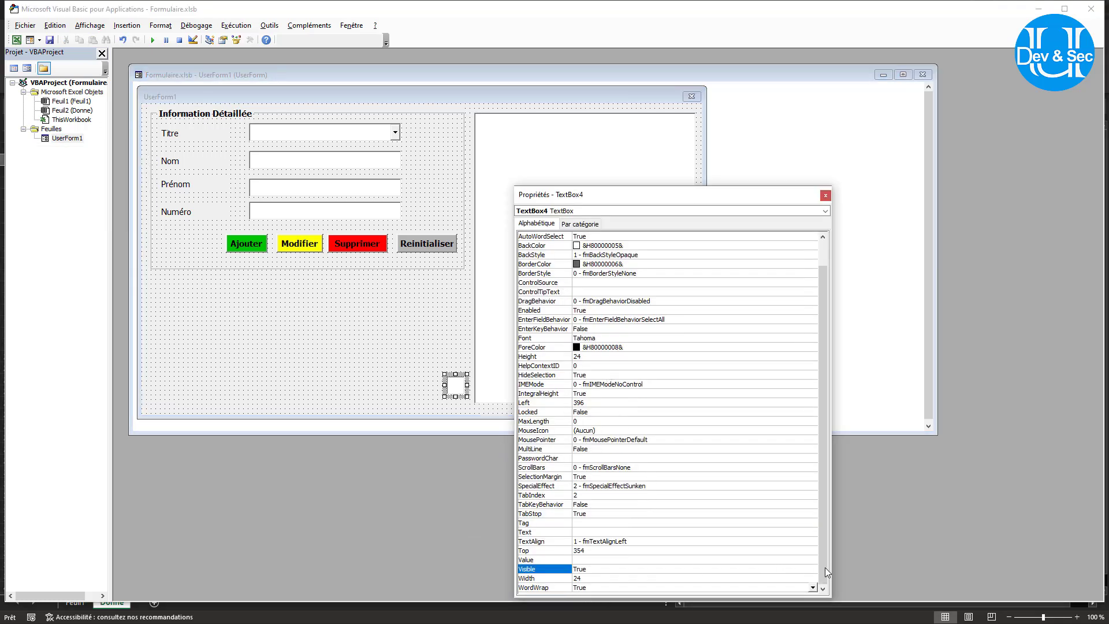
pyautogui.click(687, 569)
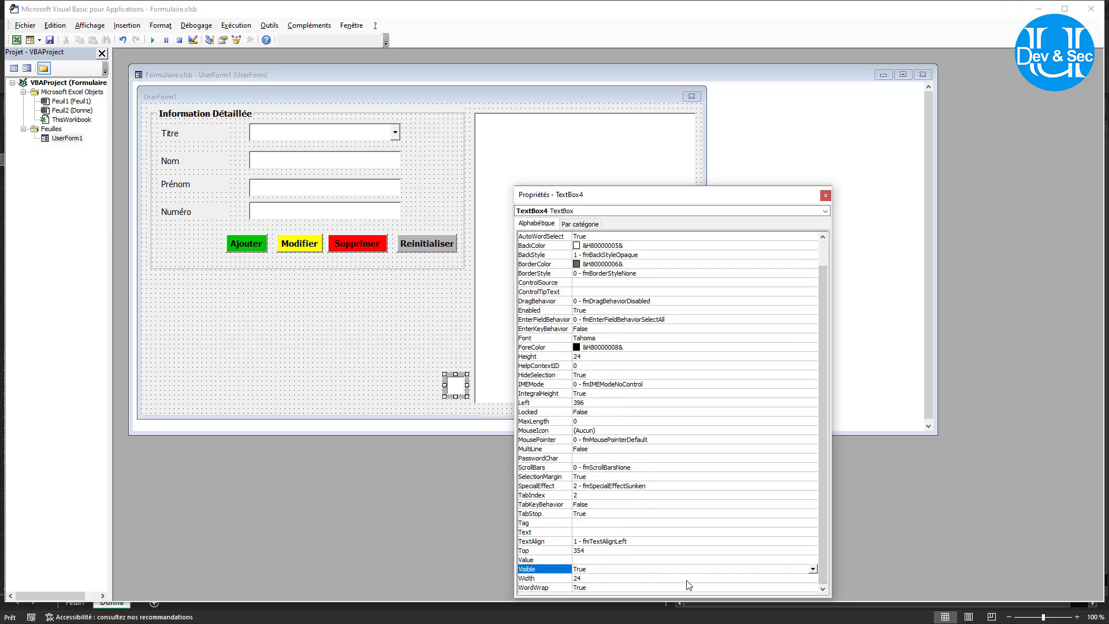
pyautogui.click(812, 568)
pyautogui.click(582, 587)
pyautogui.click(825, 195)
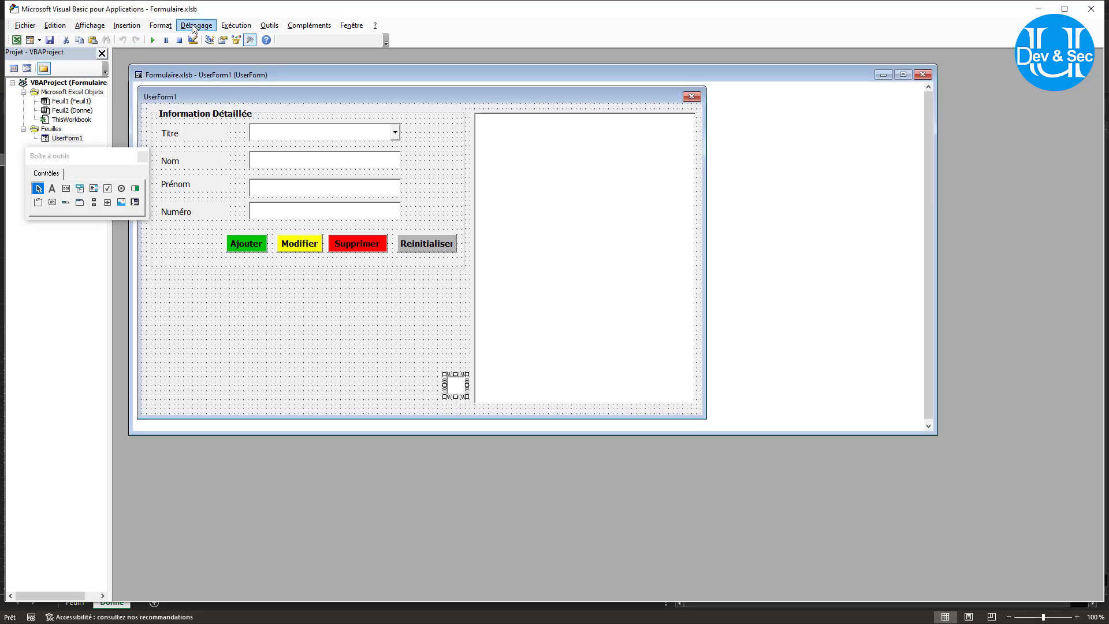
pyautogui.click(153, 40)
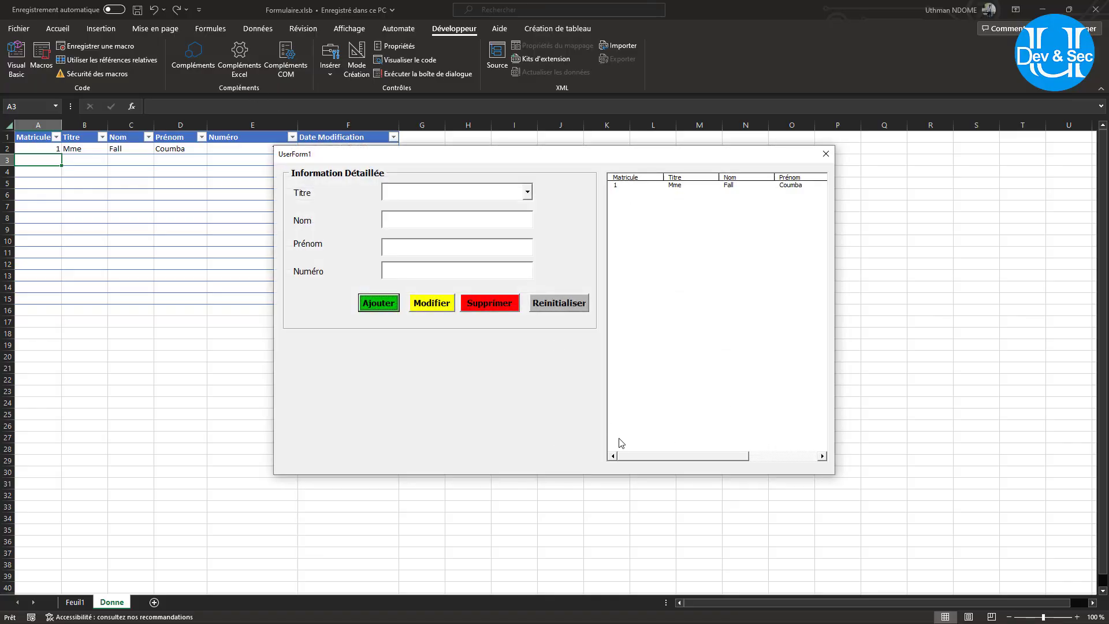
# - Close the form, return to Excel, and hide the Donne sheet with Masquer
pyautogui.click(628, 188)
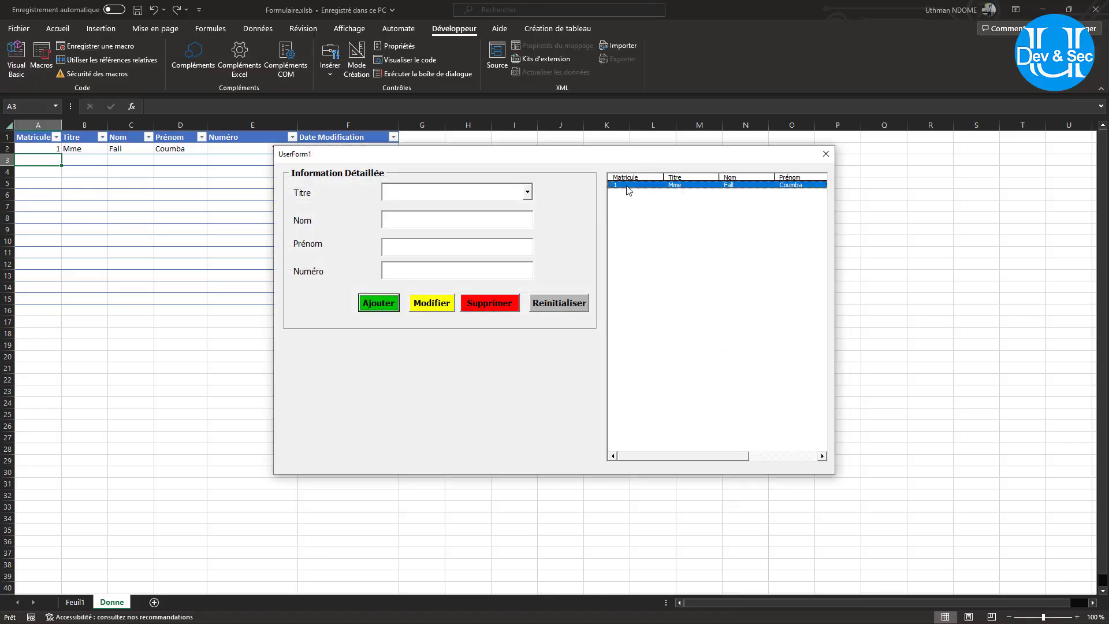
pyautogui.click(826, 153)
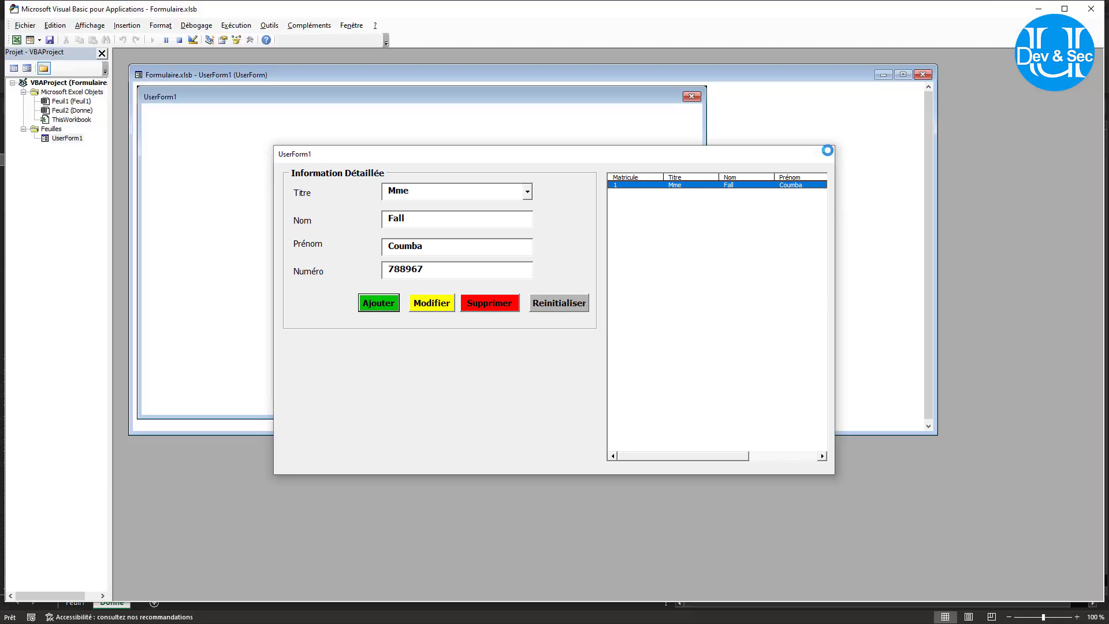
pyautogui.click(75, 602)
pyautogui.click(113, 603)
pyautogui.rightClick(112, 603)
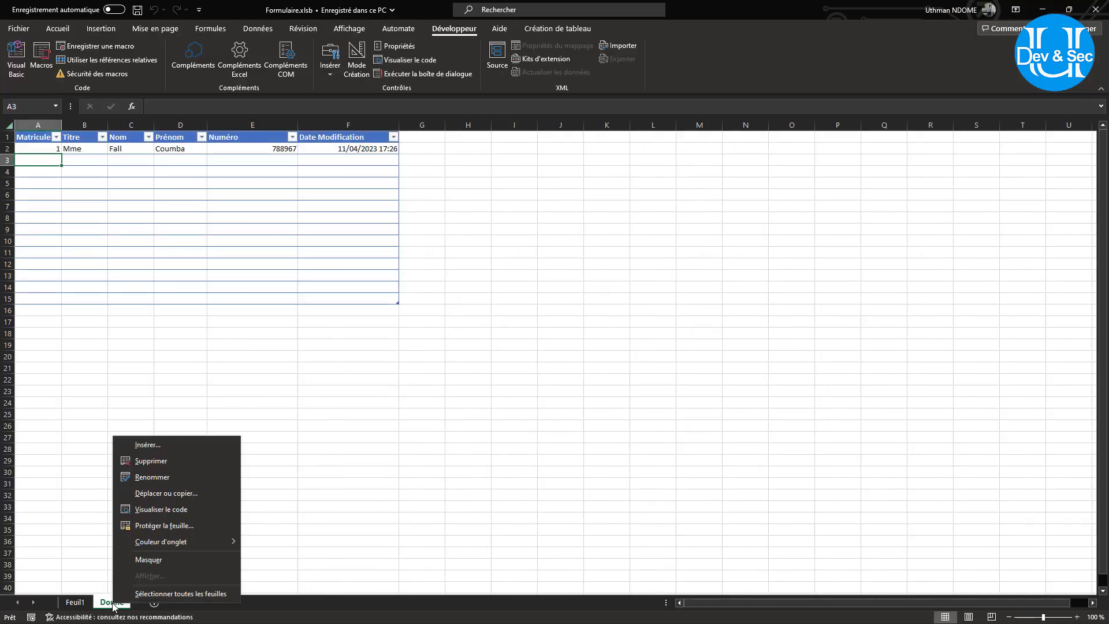
pyautogui.click(153, 560)
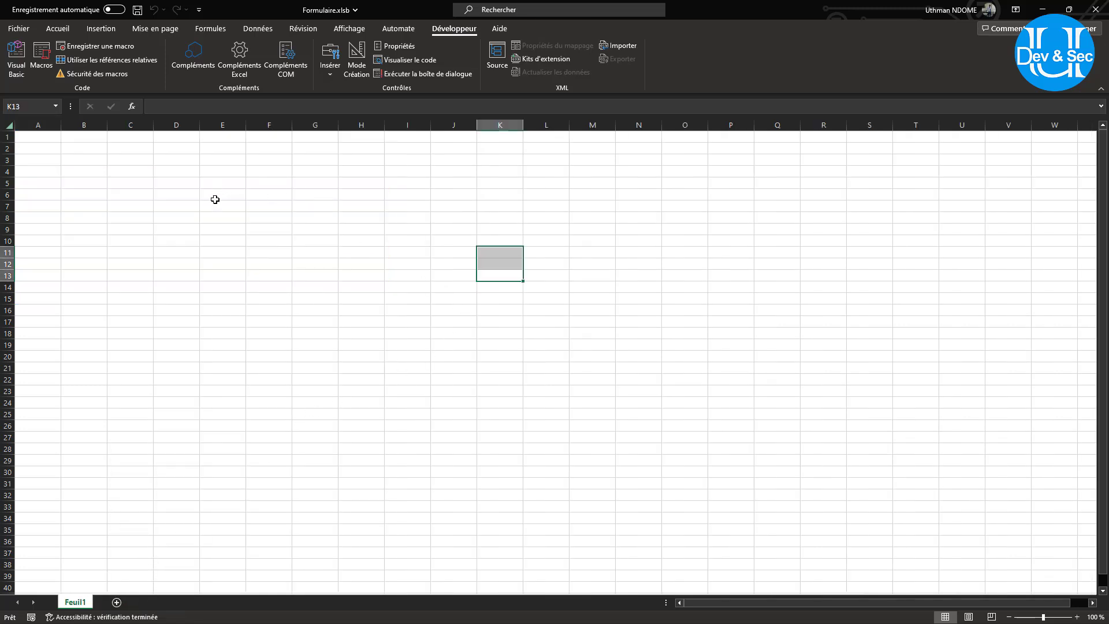
# - Insert an ActiveX command button on Feuil1 spanning cells G9 to I10
pyautogui.click(158, 219)
pyautogui.click(33, 150)
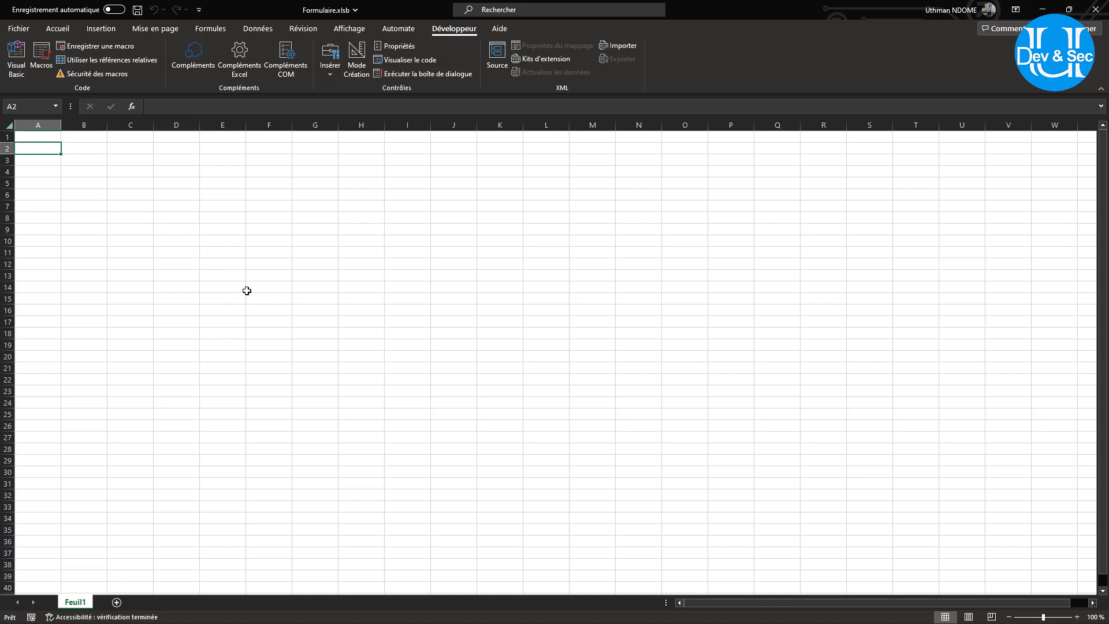
pyautogui.click(330, 60)
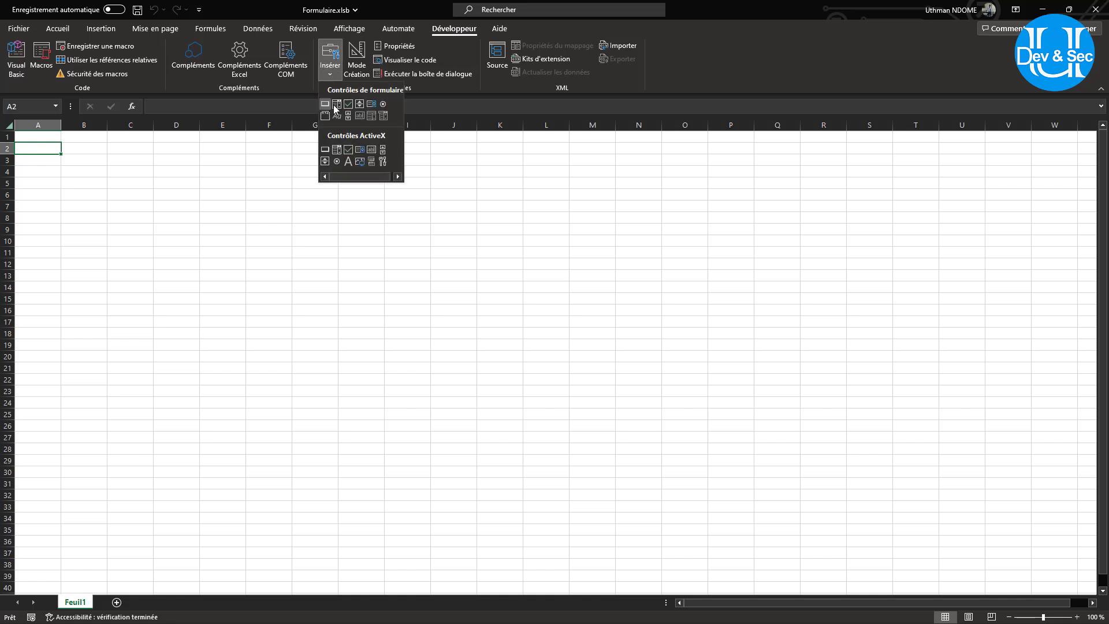
pyautogui.click(337, 149)
pyautogui.moveTo(304, 225); pyautogui.dragTo(441, 250)
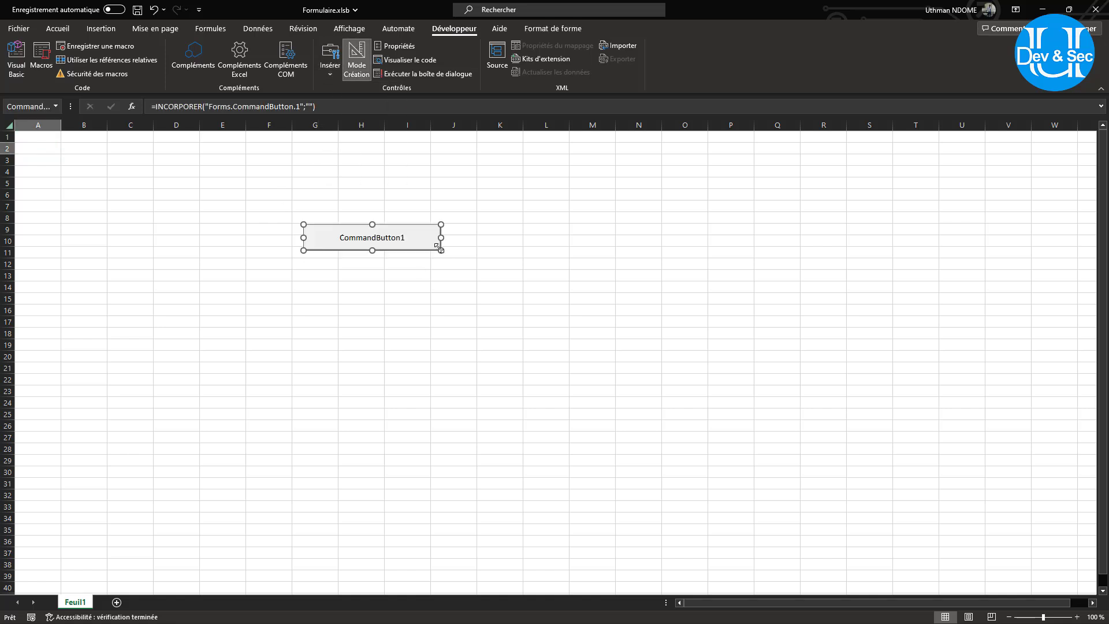
# - Set CommandButton1's Caption to Formulaire in its Properties panel
pyautogui.rightClick(379, 238)
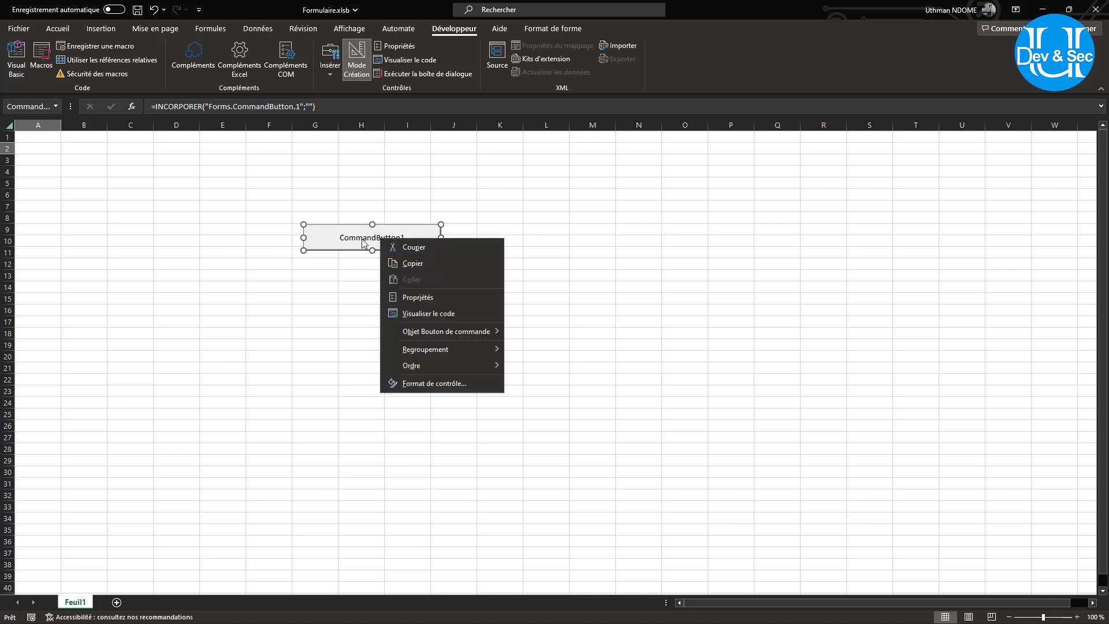
pyautogui.click(417, 297)
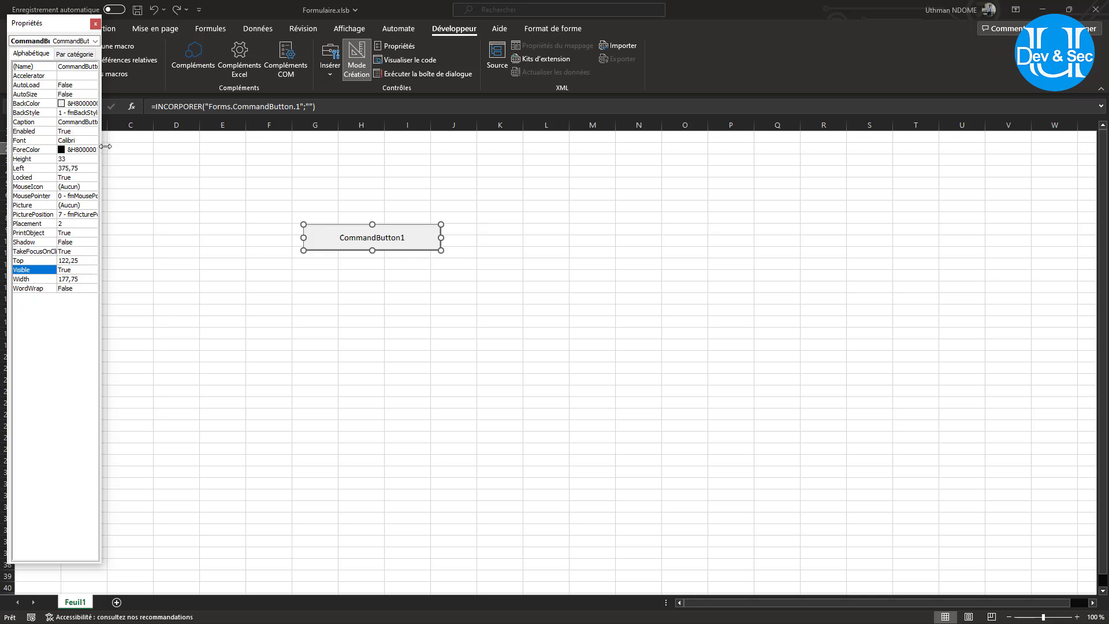
pyautogui.moveTo(105, 146); pyautogui.dragTo(203, 146)
pyautogui.click(147, 125)
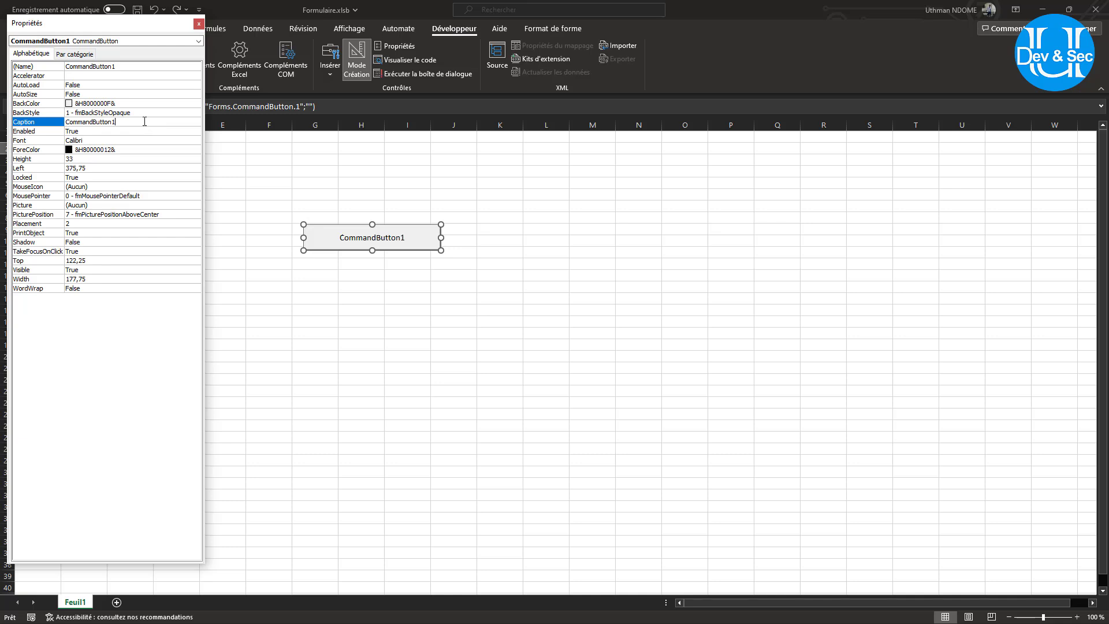
pyautogui.click(41, 120)
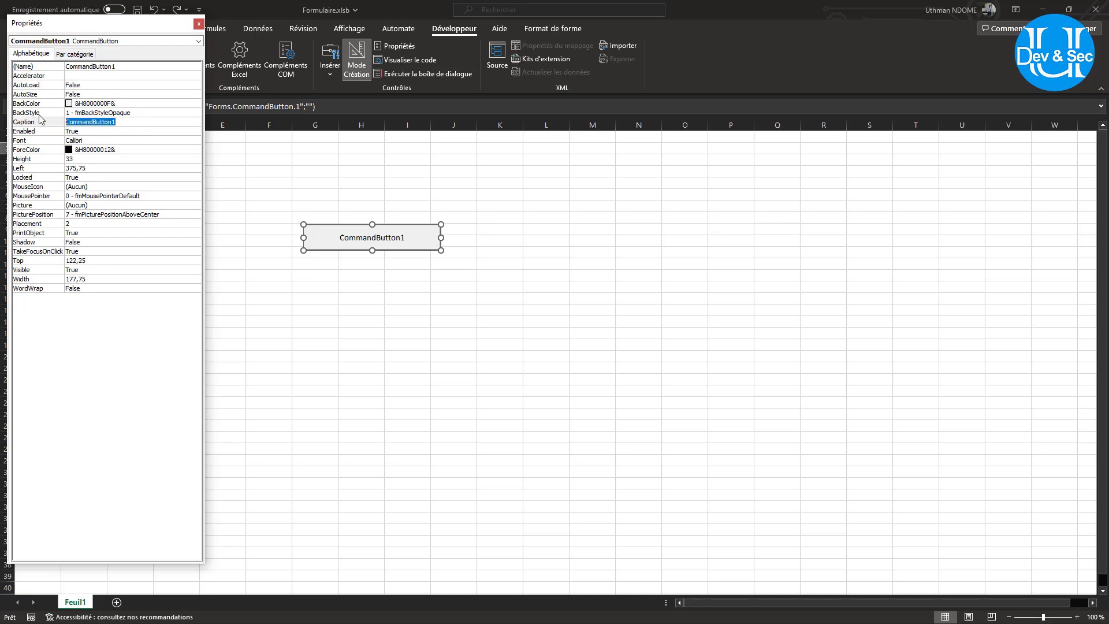
pyautogui.write('For')
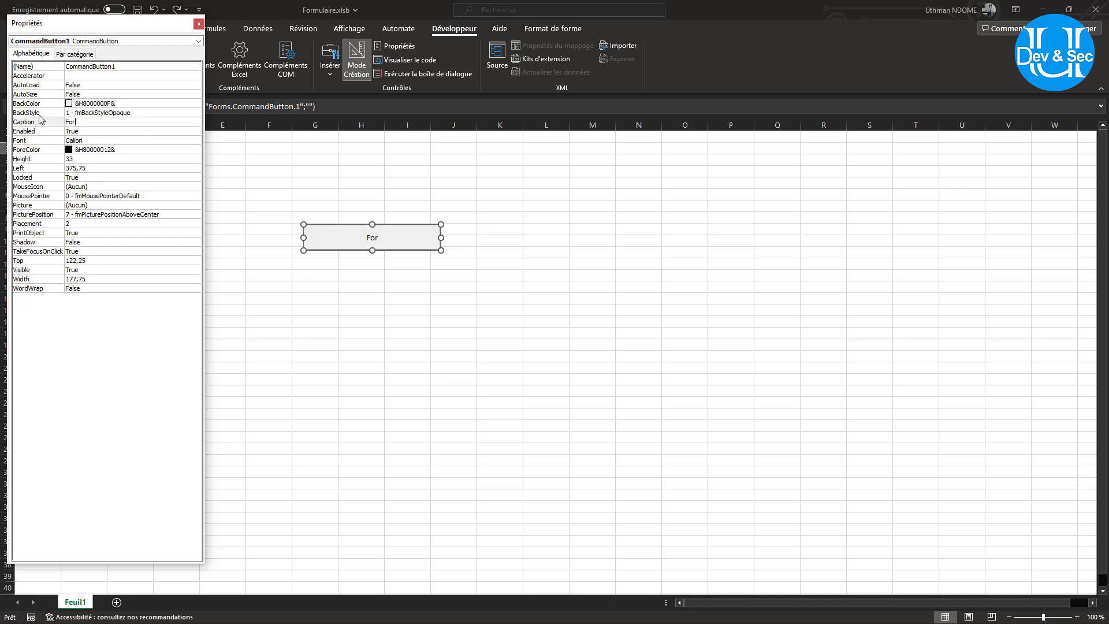
pyautogui.write('mulaire')
pyautogui.click(408, 309)
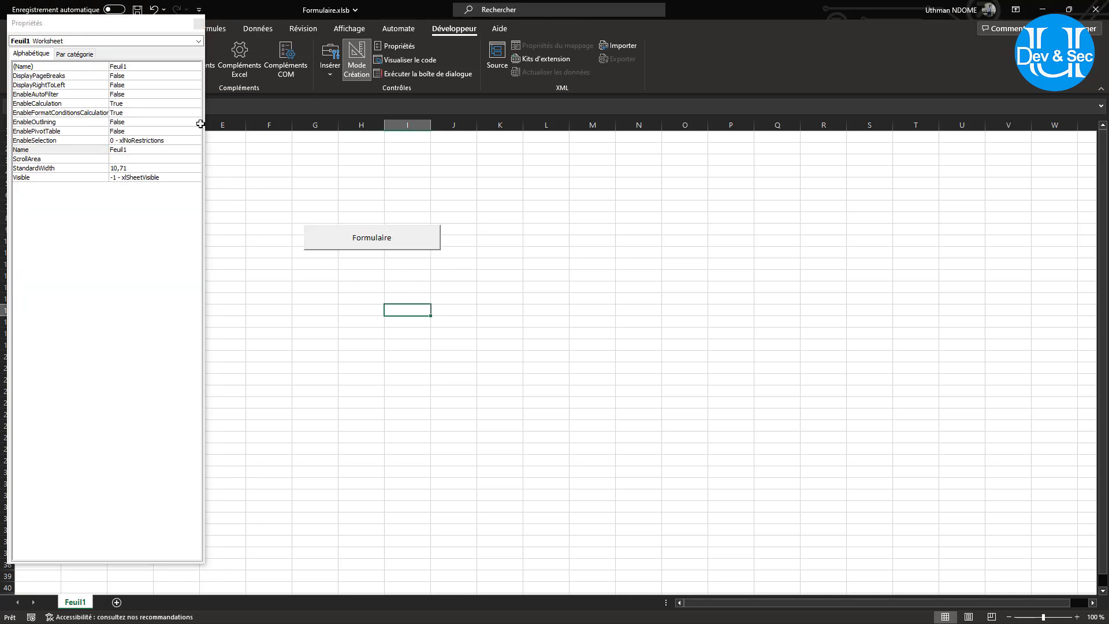
pyautogui.click(198, 23)
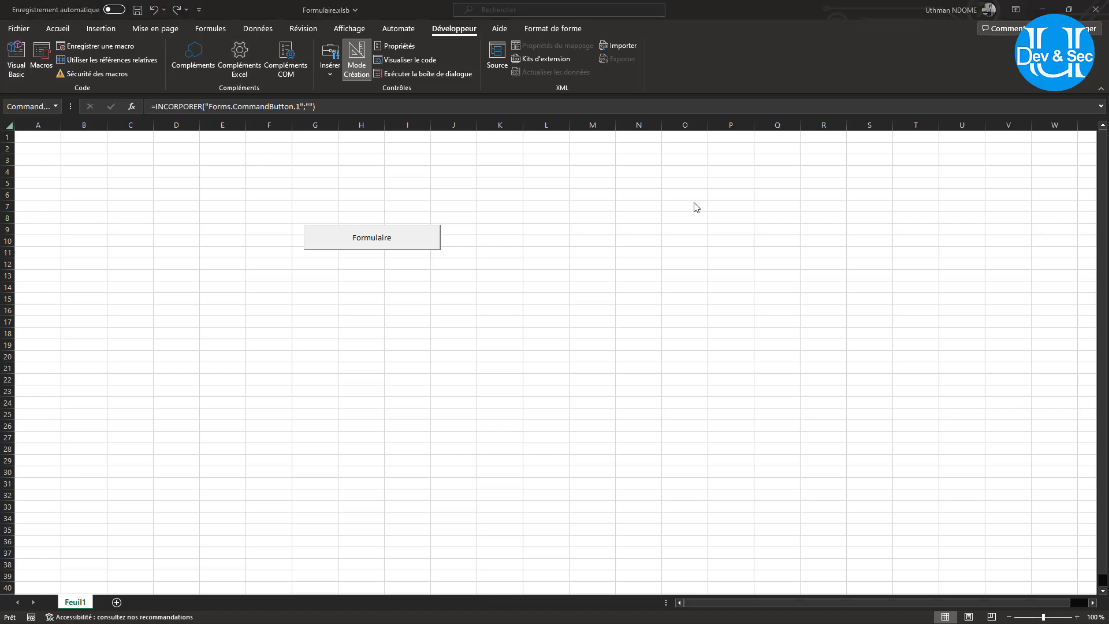
# - Write UserForm1.Show in CommandButton1_Click, test it with F5, and return to Excel
pyautogui.doubleClick(397, 237)
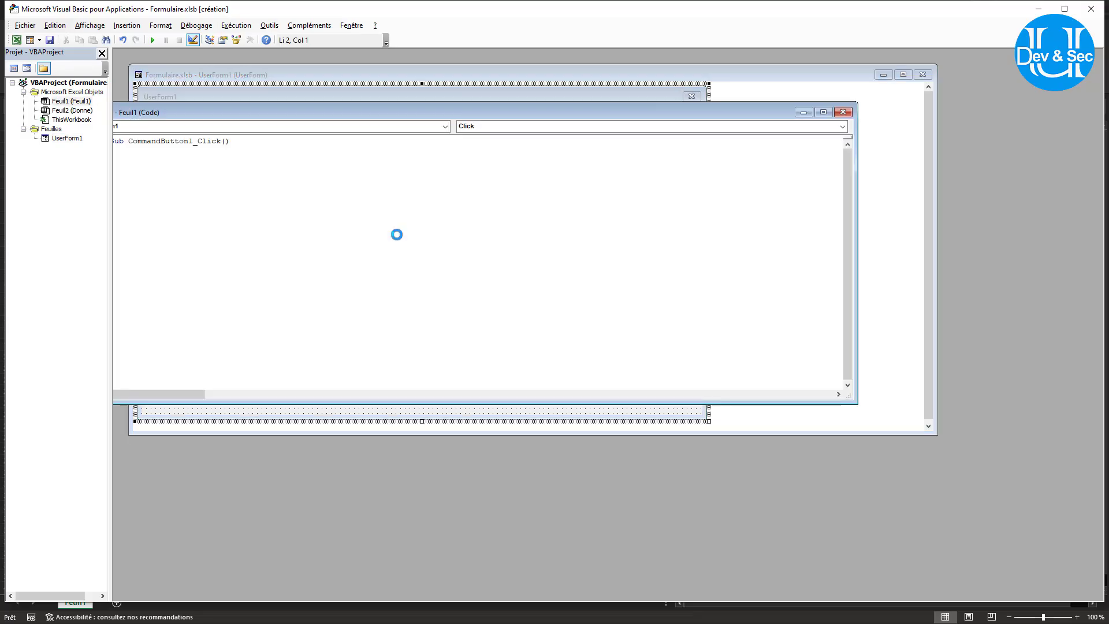
pyautogui.moveTo(369, 106); pyautogui.dragTo(625, 128)
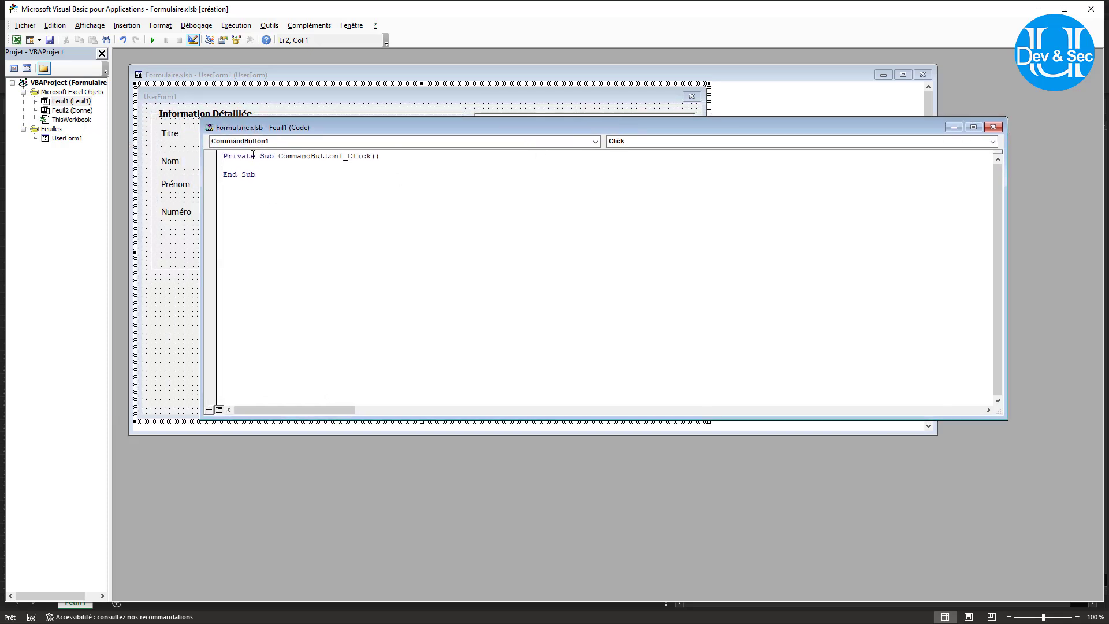
pyautogui.write('s')
pyautogui.write('er')
pyautogui.write('Form1')
pyautogui.write('.')
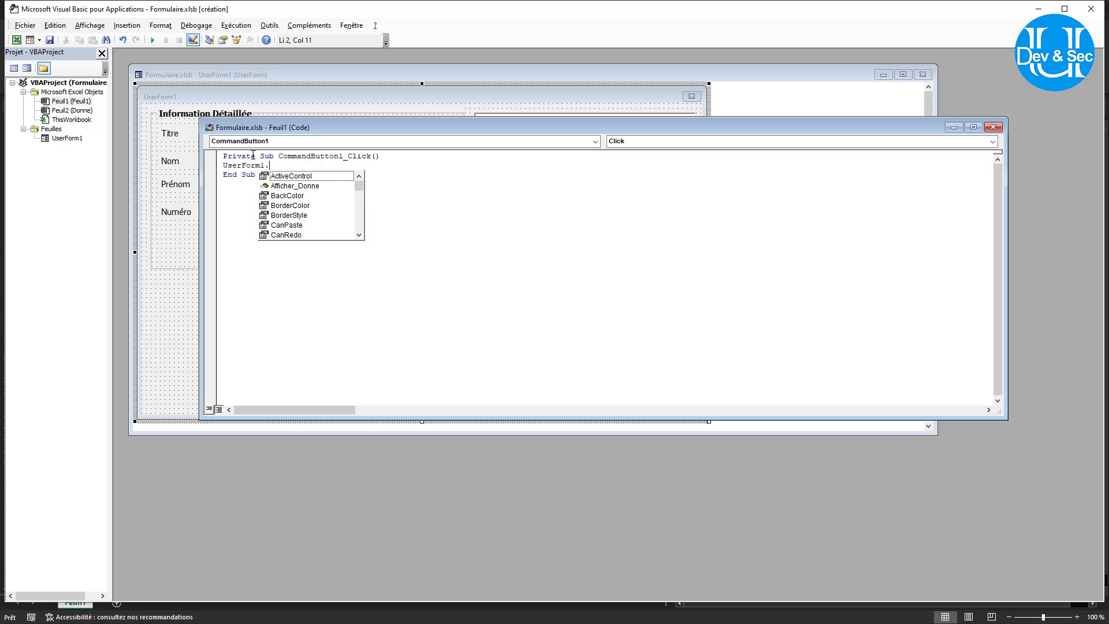
pyautogui.write('S')
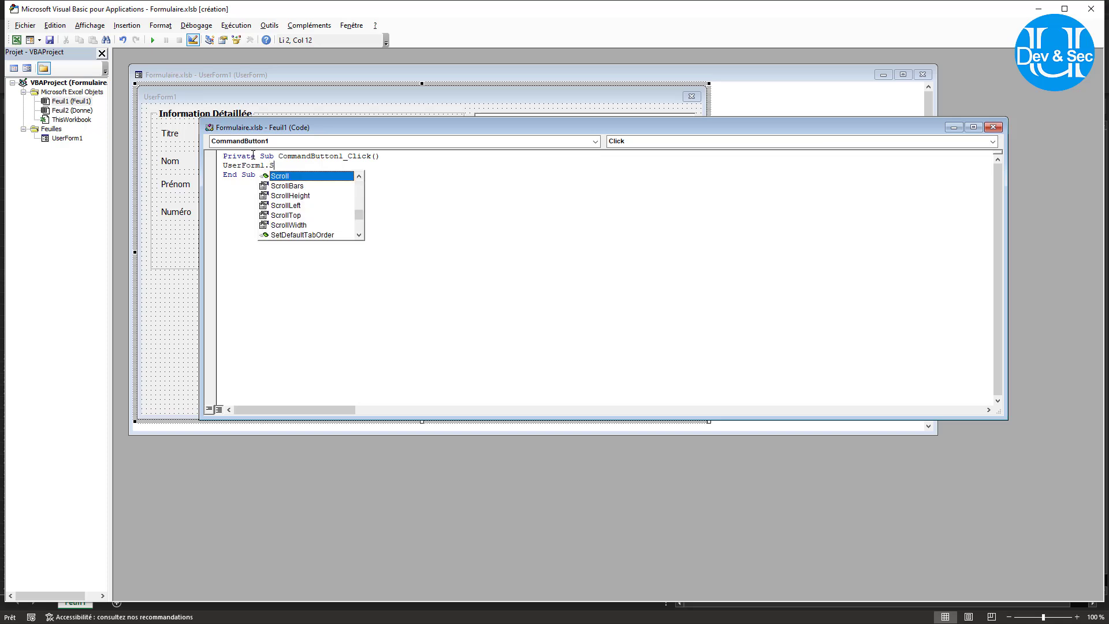
pyautogui.write('h')
pyautogui.press('Tab')
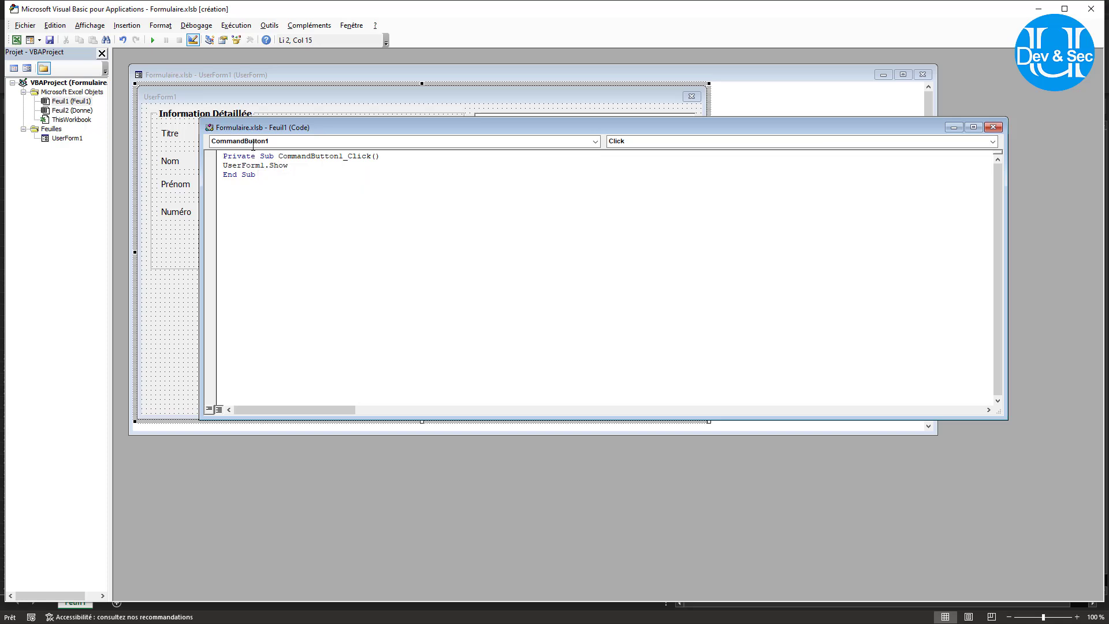
pyautogui.press('F5')
pyautogui.click(992, 127)
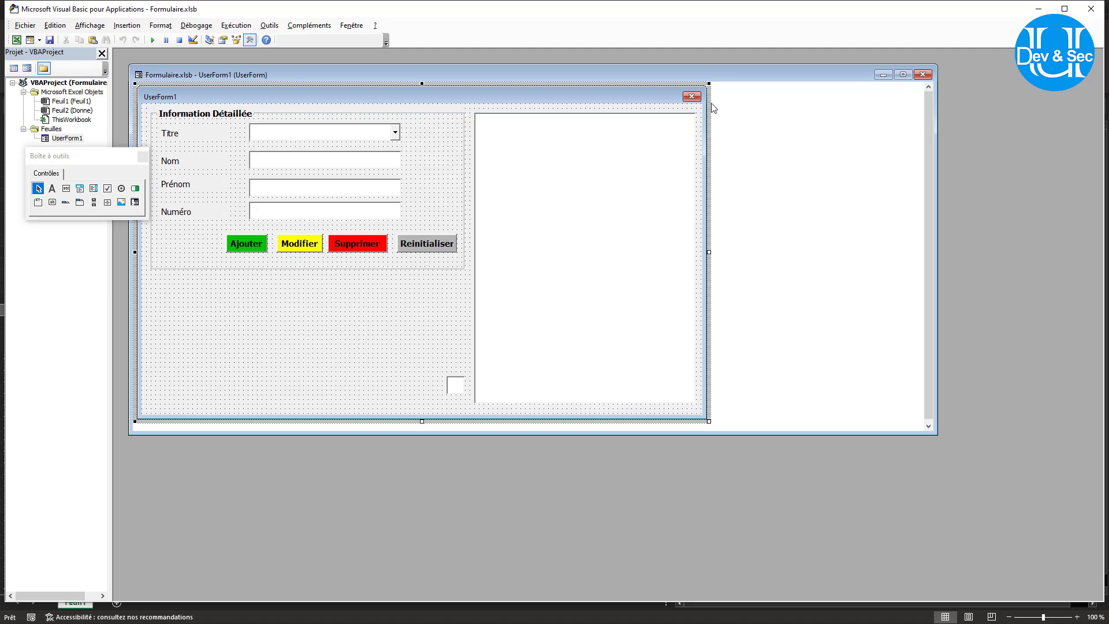
pyautogui.click(16, 41)
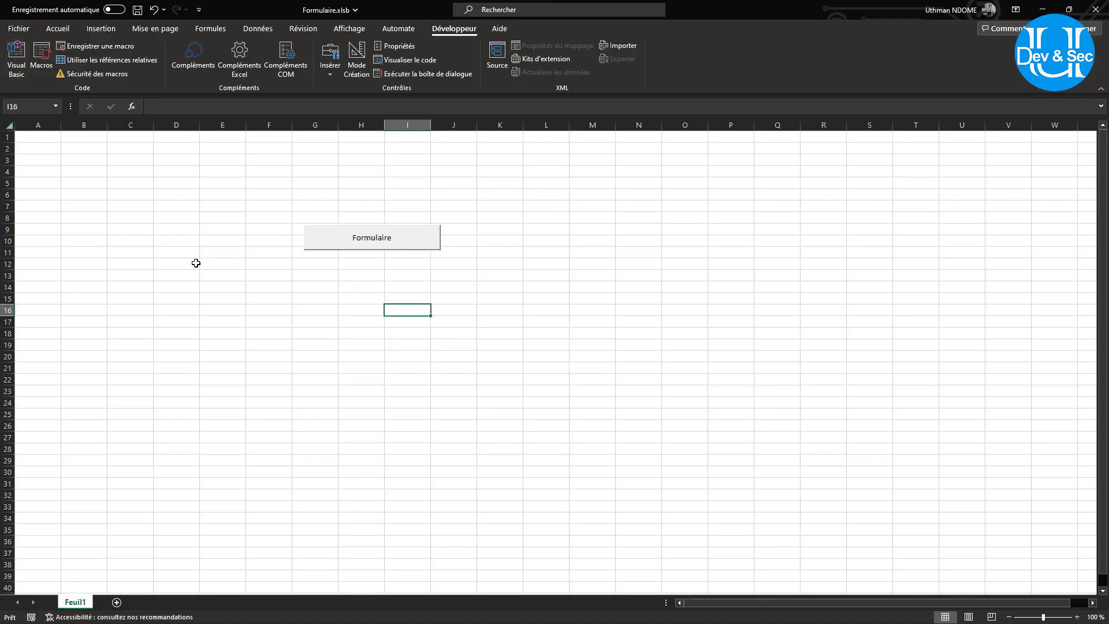
# - Leave Mode Création and launch UserForm1 from the Formulaire button on Feuil1
pyautogui.click(239, 307)
pyautogui.click(356, 57)
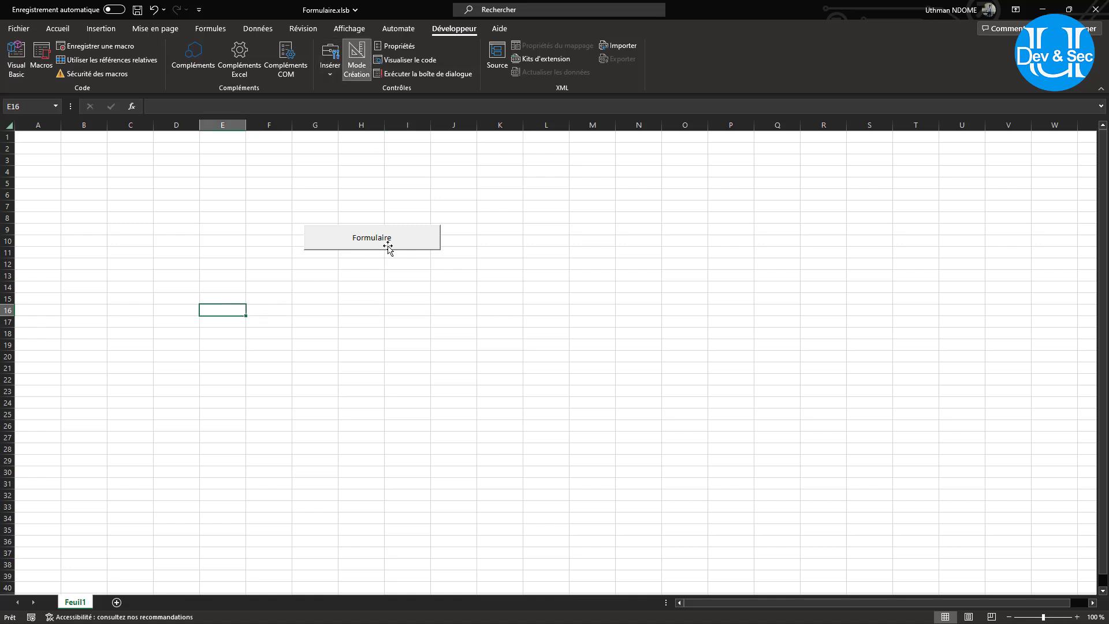
pyautogui.click(388, 247)
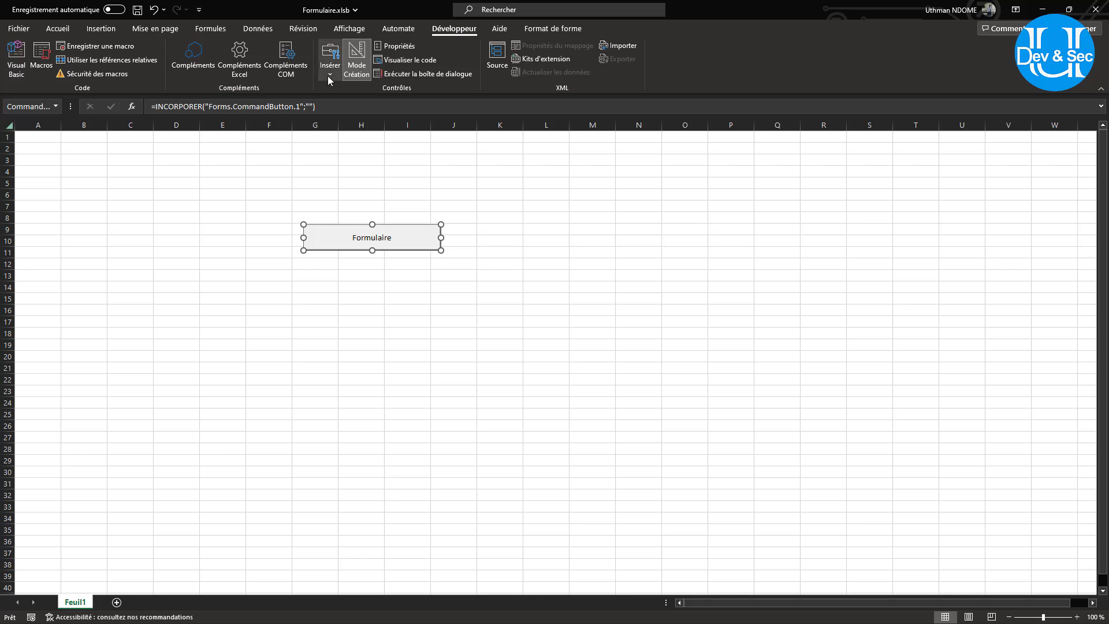
pyautogui.click(360, 53)
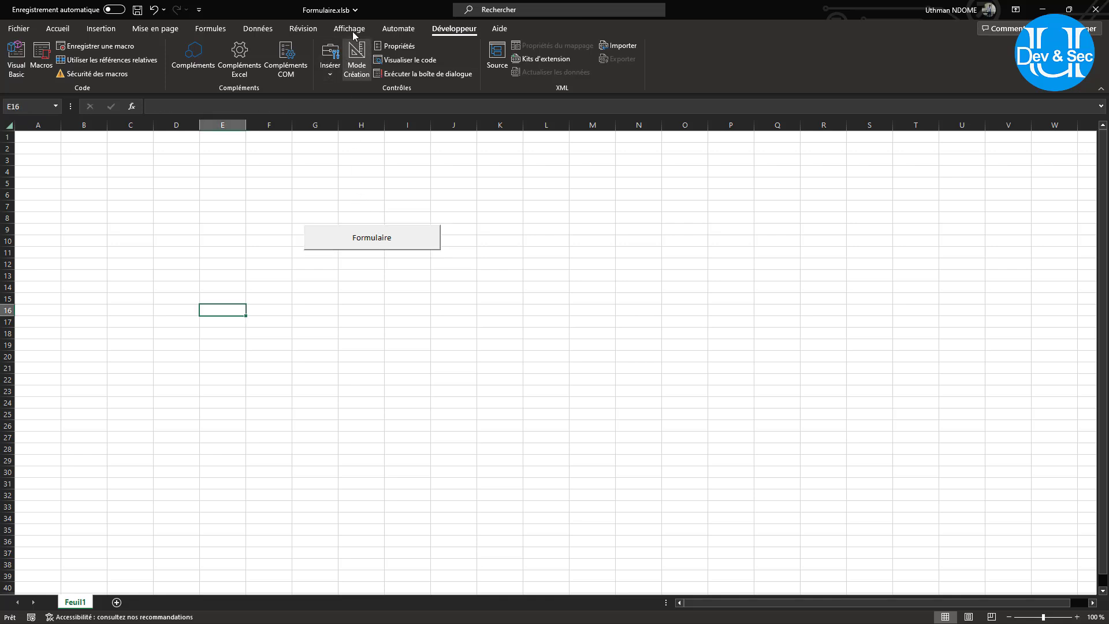
pyautogui.click(356, 235)
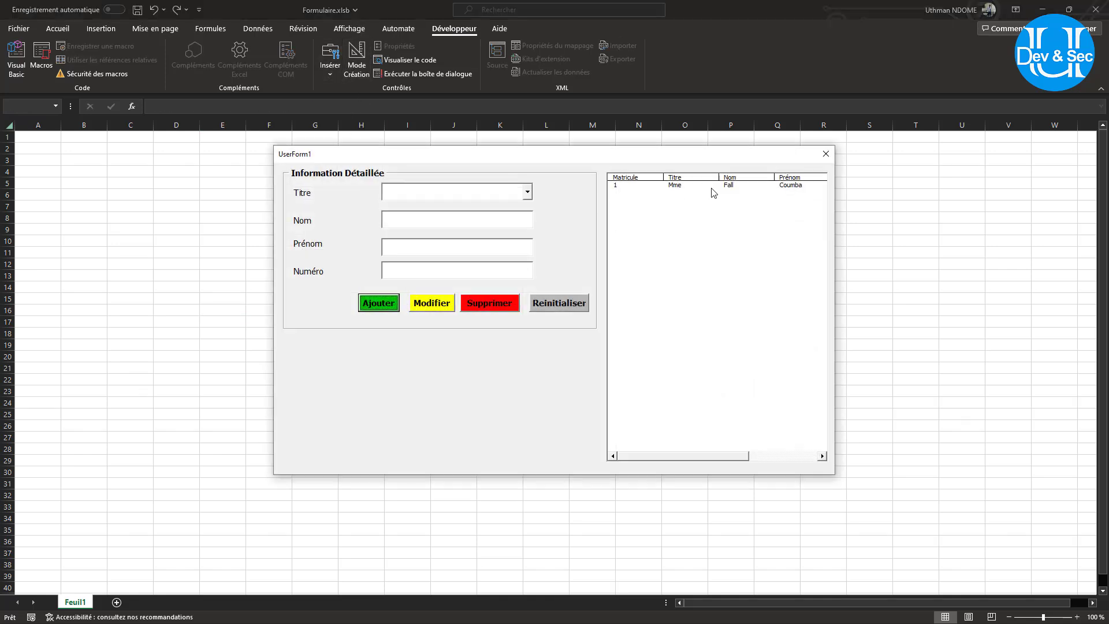
pyautogui.click(826, 153)
pyautogui.click(396, 234)
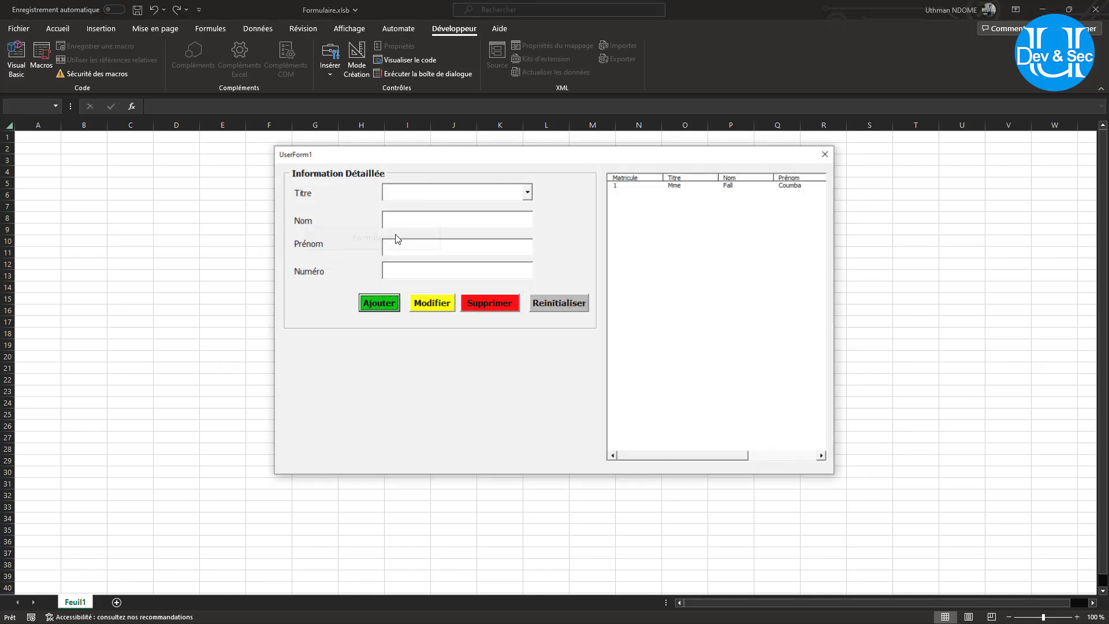
# - Add a new user titled Mr with a name and phone number, as matricule 2
pyautogui.click(526, 192)
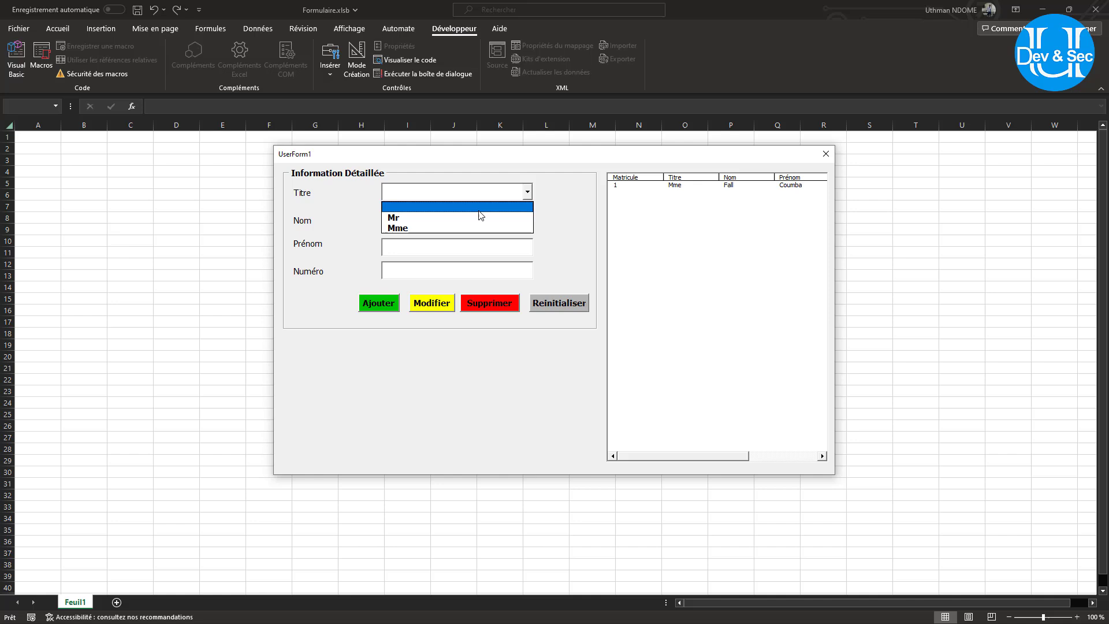
pyautogui.click(394, 212)
pyautogui.click(404, 220)
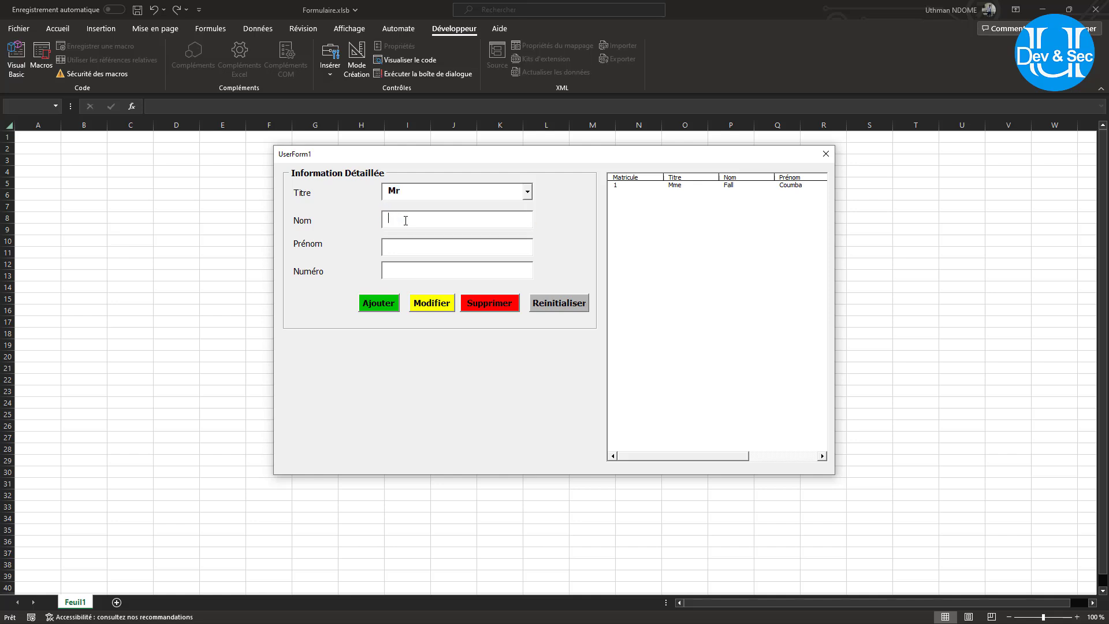
pyautogui.write('F')
pyautogui.write('ss')
pyautogui.press('BackSpace')
pyautogui.press('BackSpace')
pyautogui.write('ss')
pyautogui.write('87885418')
pyautogui.click(366, 312)
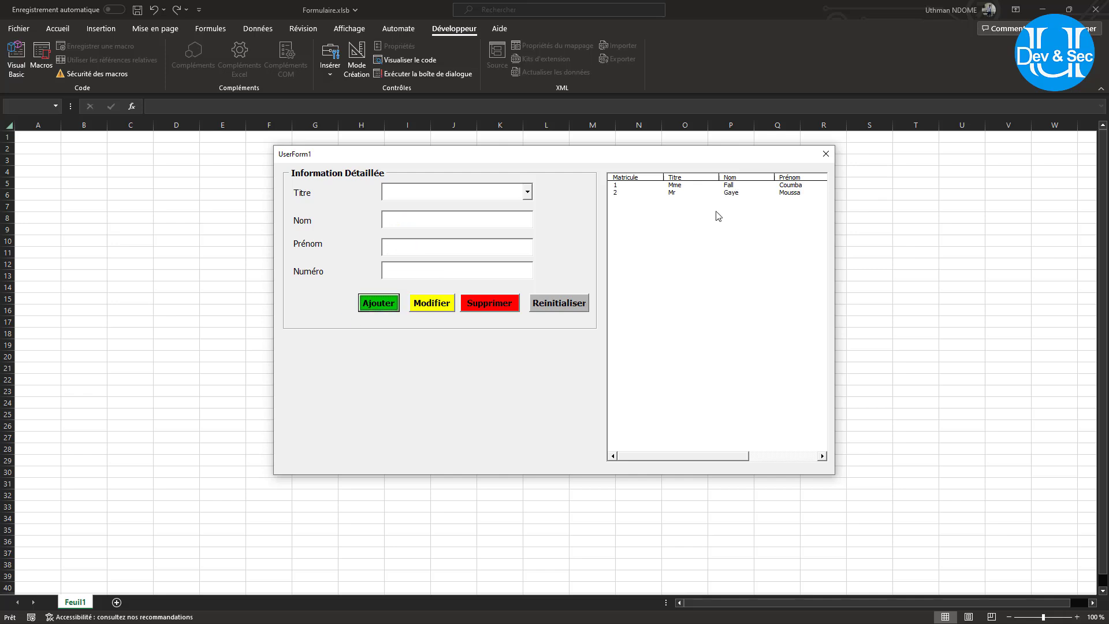
# - Load the second user into the form and save a new Prénom with Modifier
pyautogui.click(729, 193)
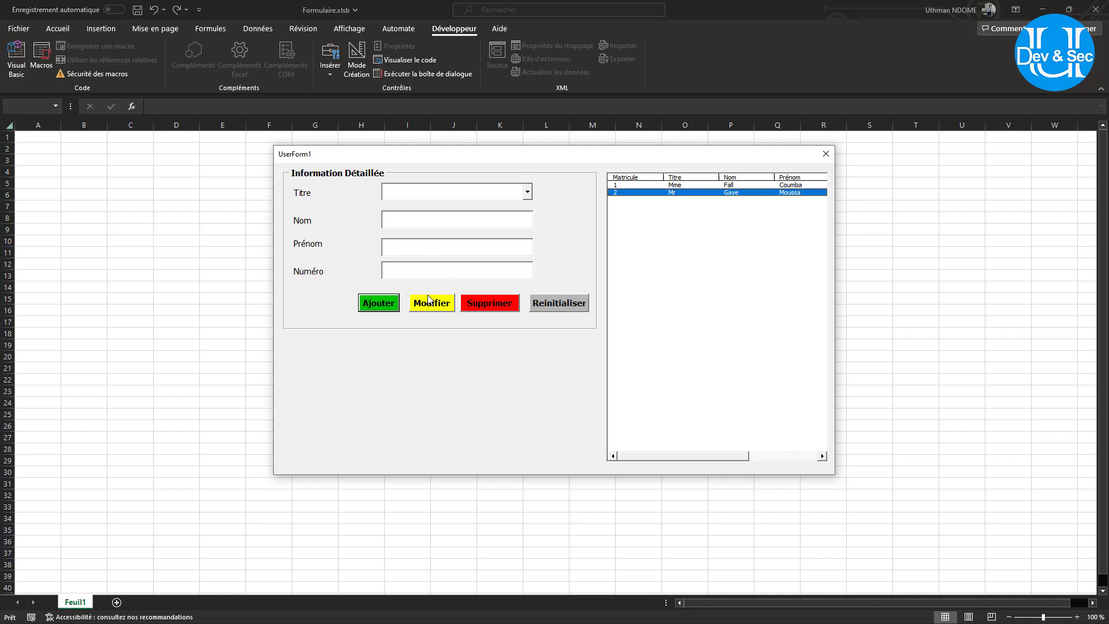
pyautogui.doubleClick(651, 195)
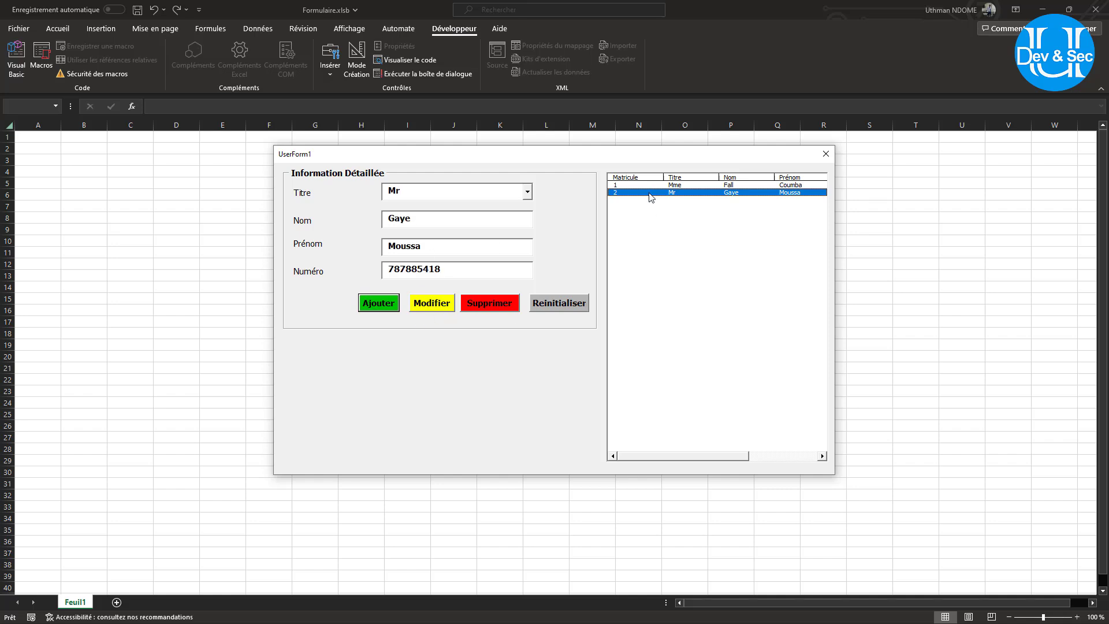
pyautogui.click(448, 219)
pyautogui.press('Tab')
pyautogui.write('Fal')
pyautogui.write('ou')
pyautogui.click(434, 309)
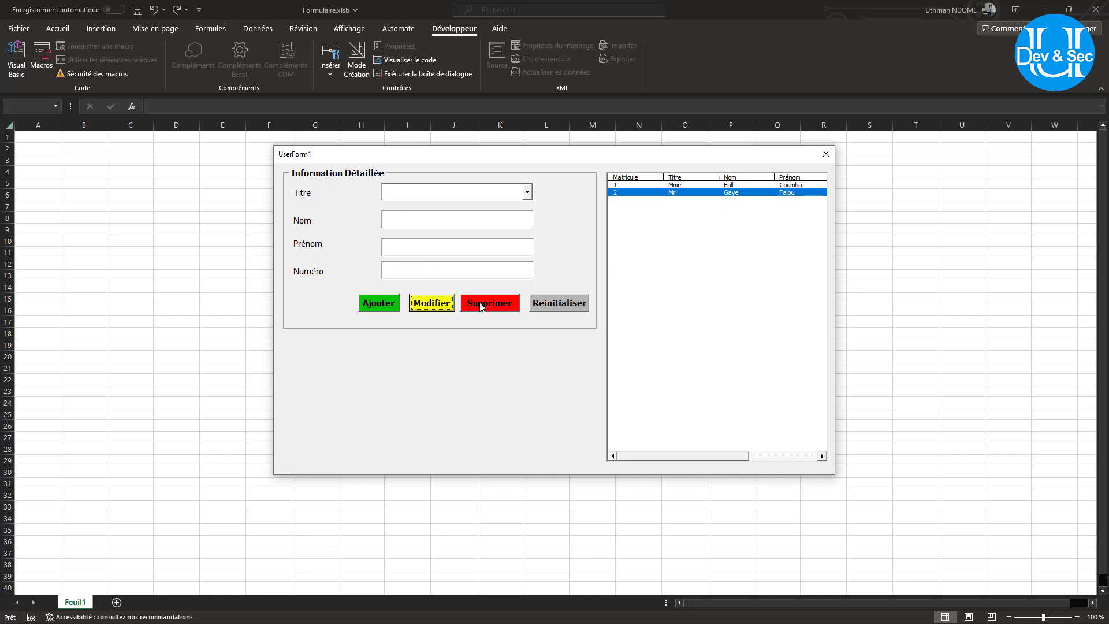
# - Delete the second user with Supprimer and close UserForm1
pyautogui.click(661, 196)
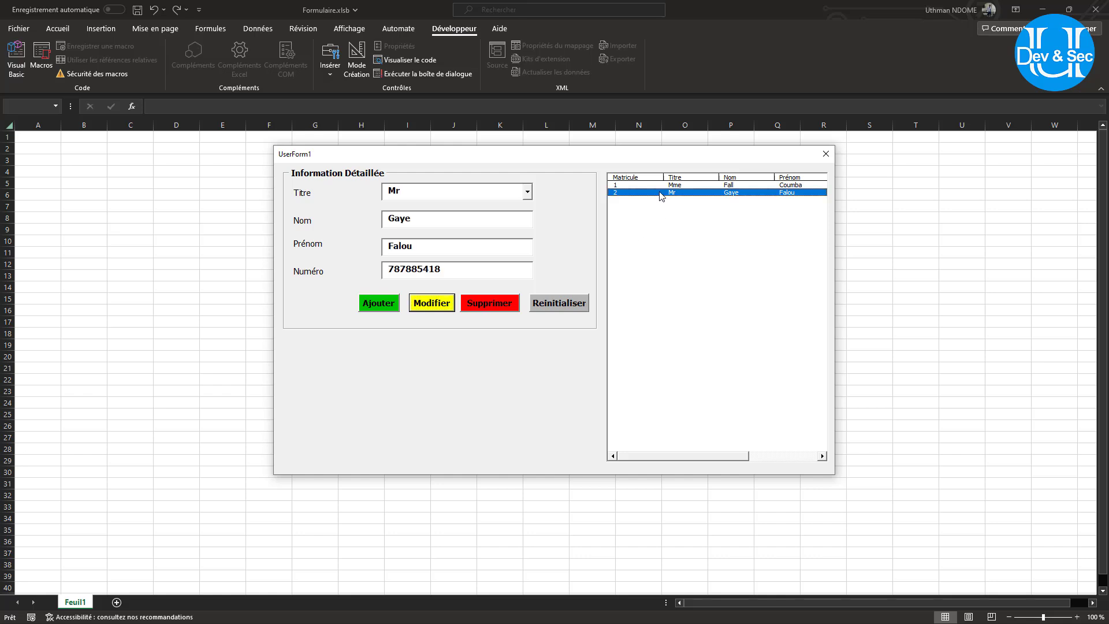
pyautogui.click(494, 310)
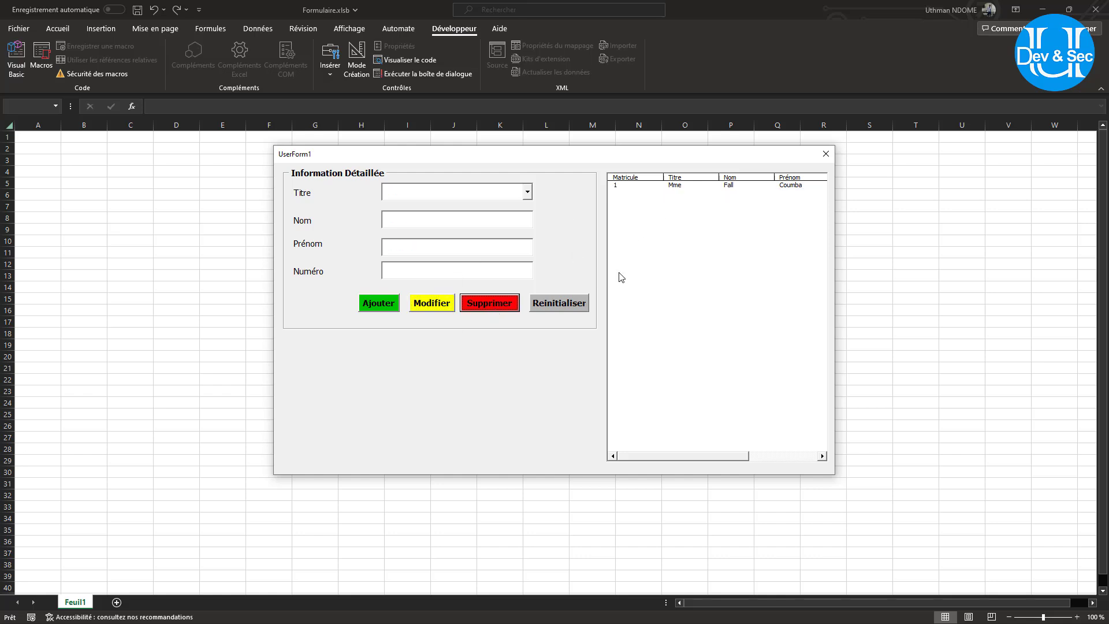
pyautogui.click(826, 153)
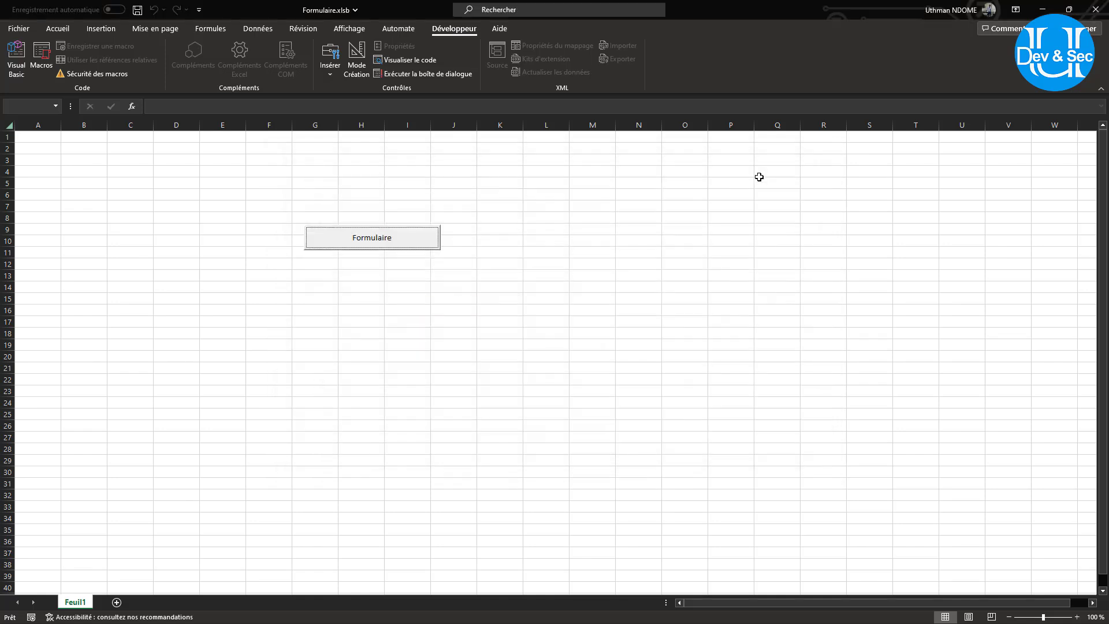